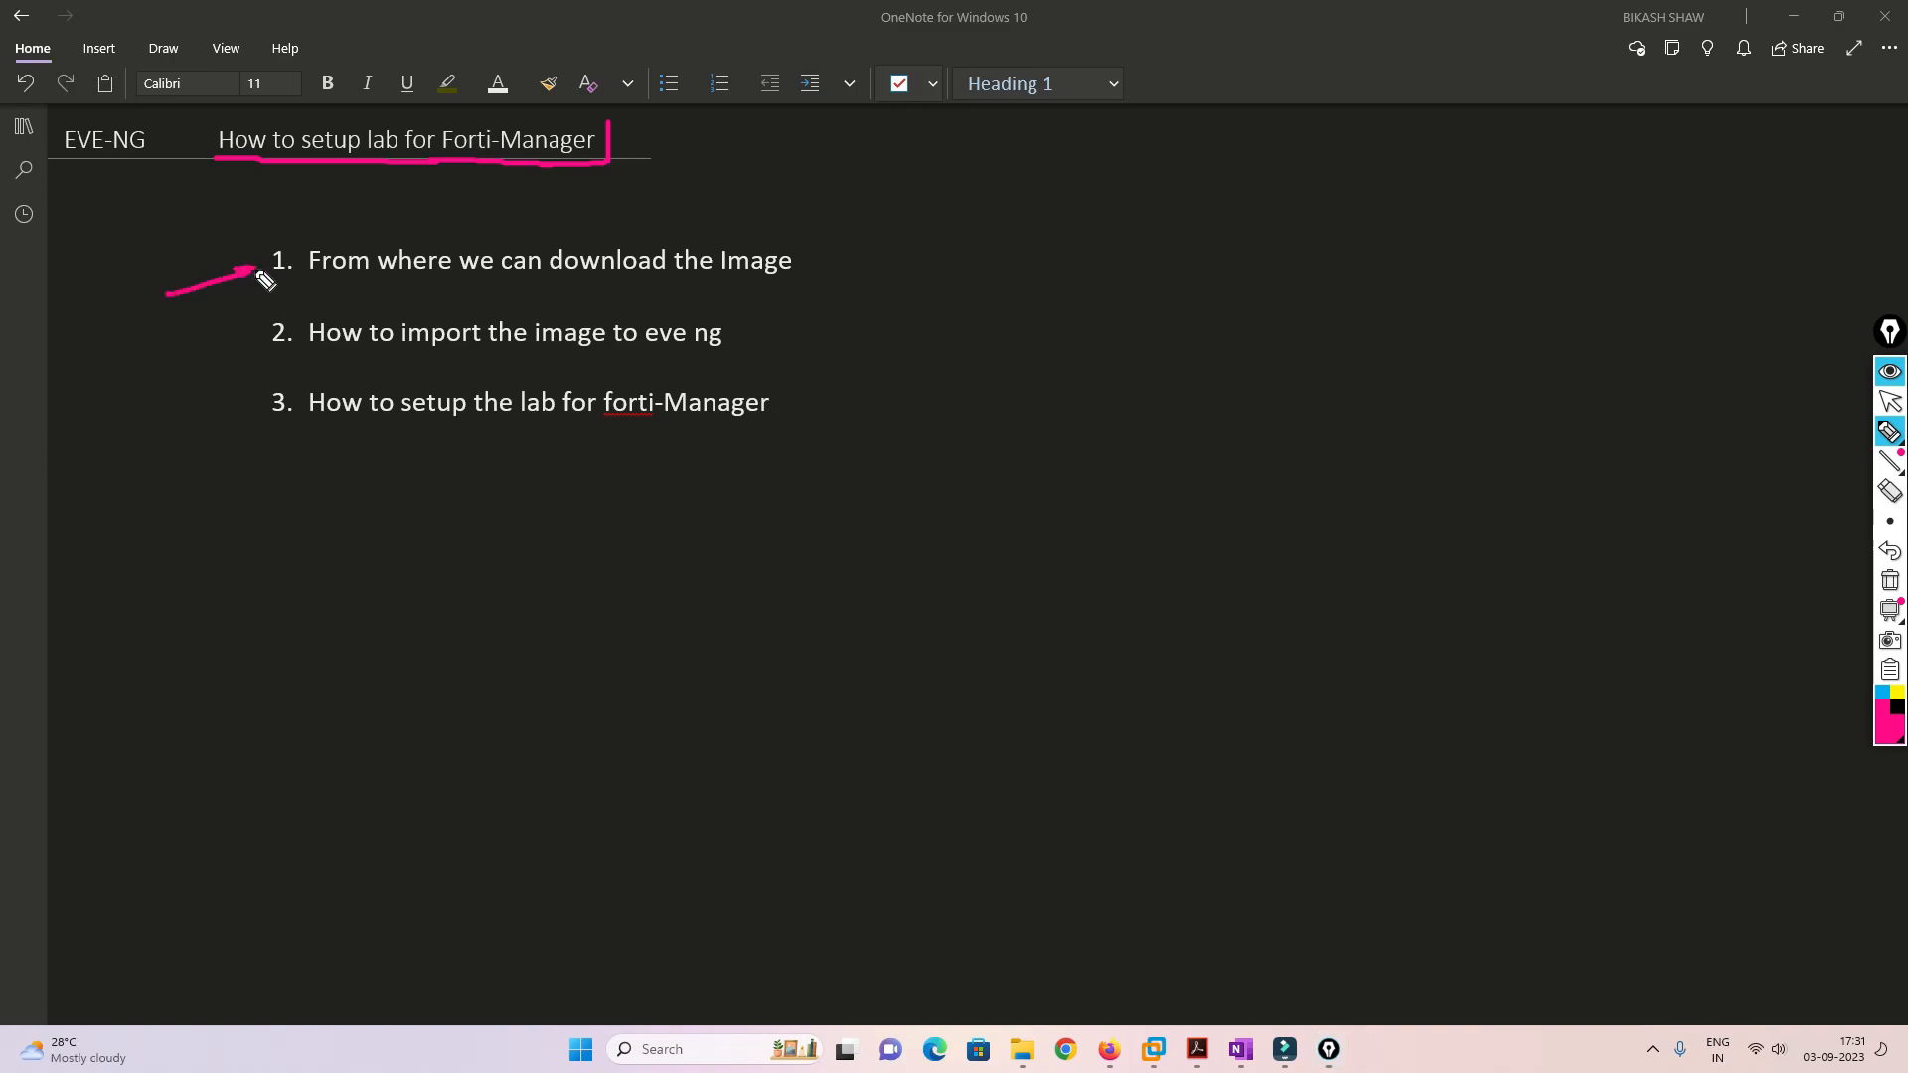
Annotate the slide with arrows at the title and first agenda item, and underline the second and third items
{"action": "left_click_drag", "start_coordinate": [825, 179], "coordinate": [782, 214]}
{"action": "left_click_drag", "start_coordinate": [784, 196], "coordinate": [811, 209]}
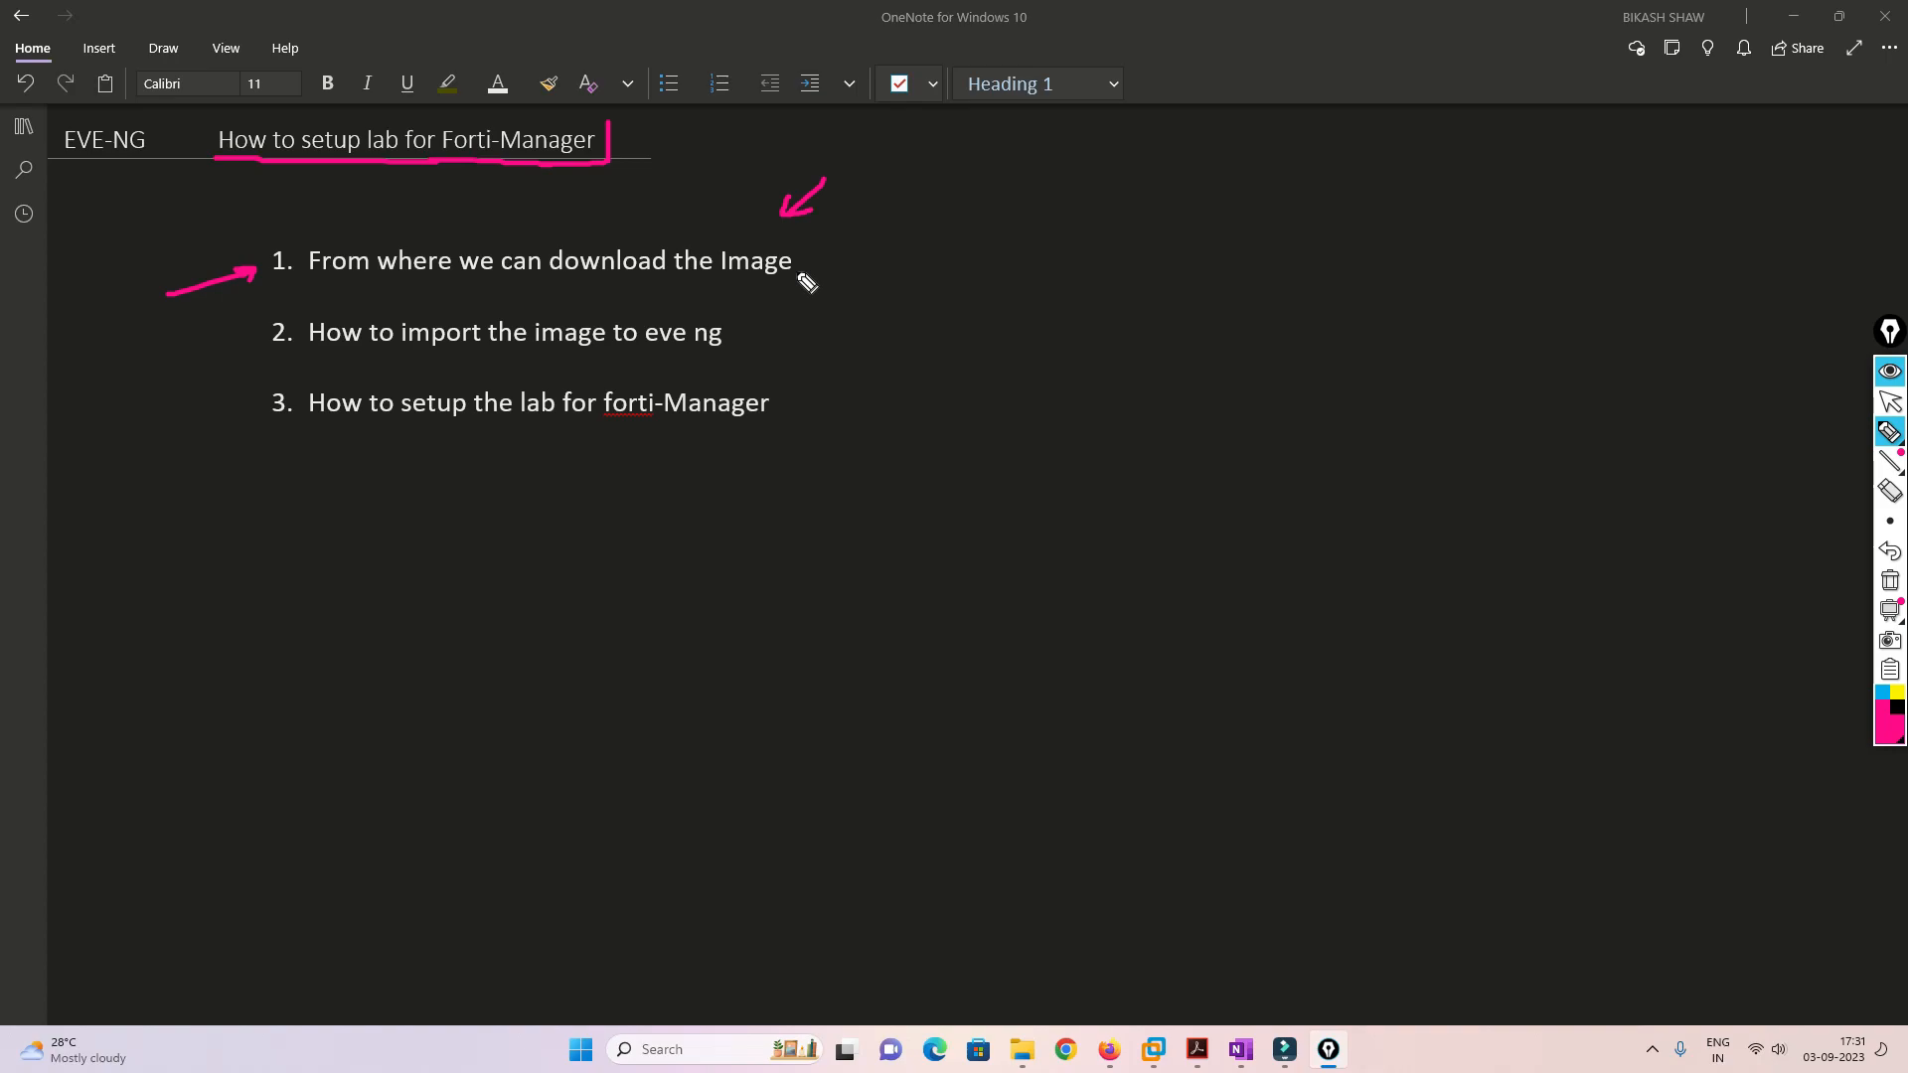
{"action": "left_click_drag", "start_coordinate": [568, 198], "coordinate": [568, 166]}
{"action": "left_click_drag", "start_coordinate": [560, 180], "coordinate": [577, 180]}
{"action": "mouse_move", "coordinate": [309, 349]}
{"action": "left_mouse_down"}
{"action": "mouse_move", "coordinate": [698, 364]}
{"action": "mouse_move", "coordinate": [835, 321]}
{"action": "mouse_move", "coordinate": [816, 345]}
{"action": "left_mouse_up"}
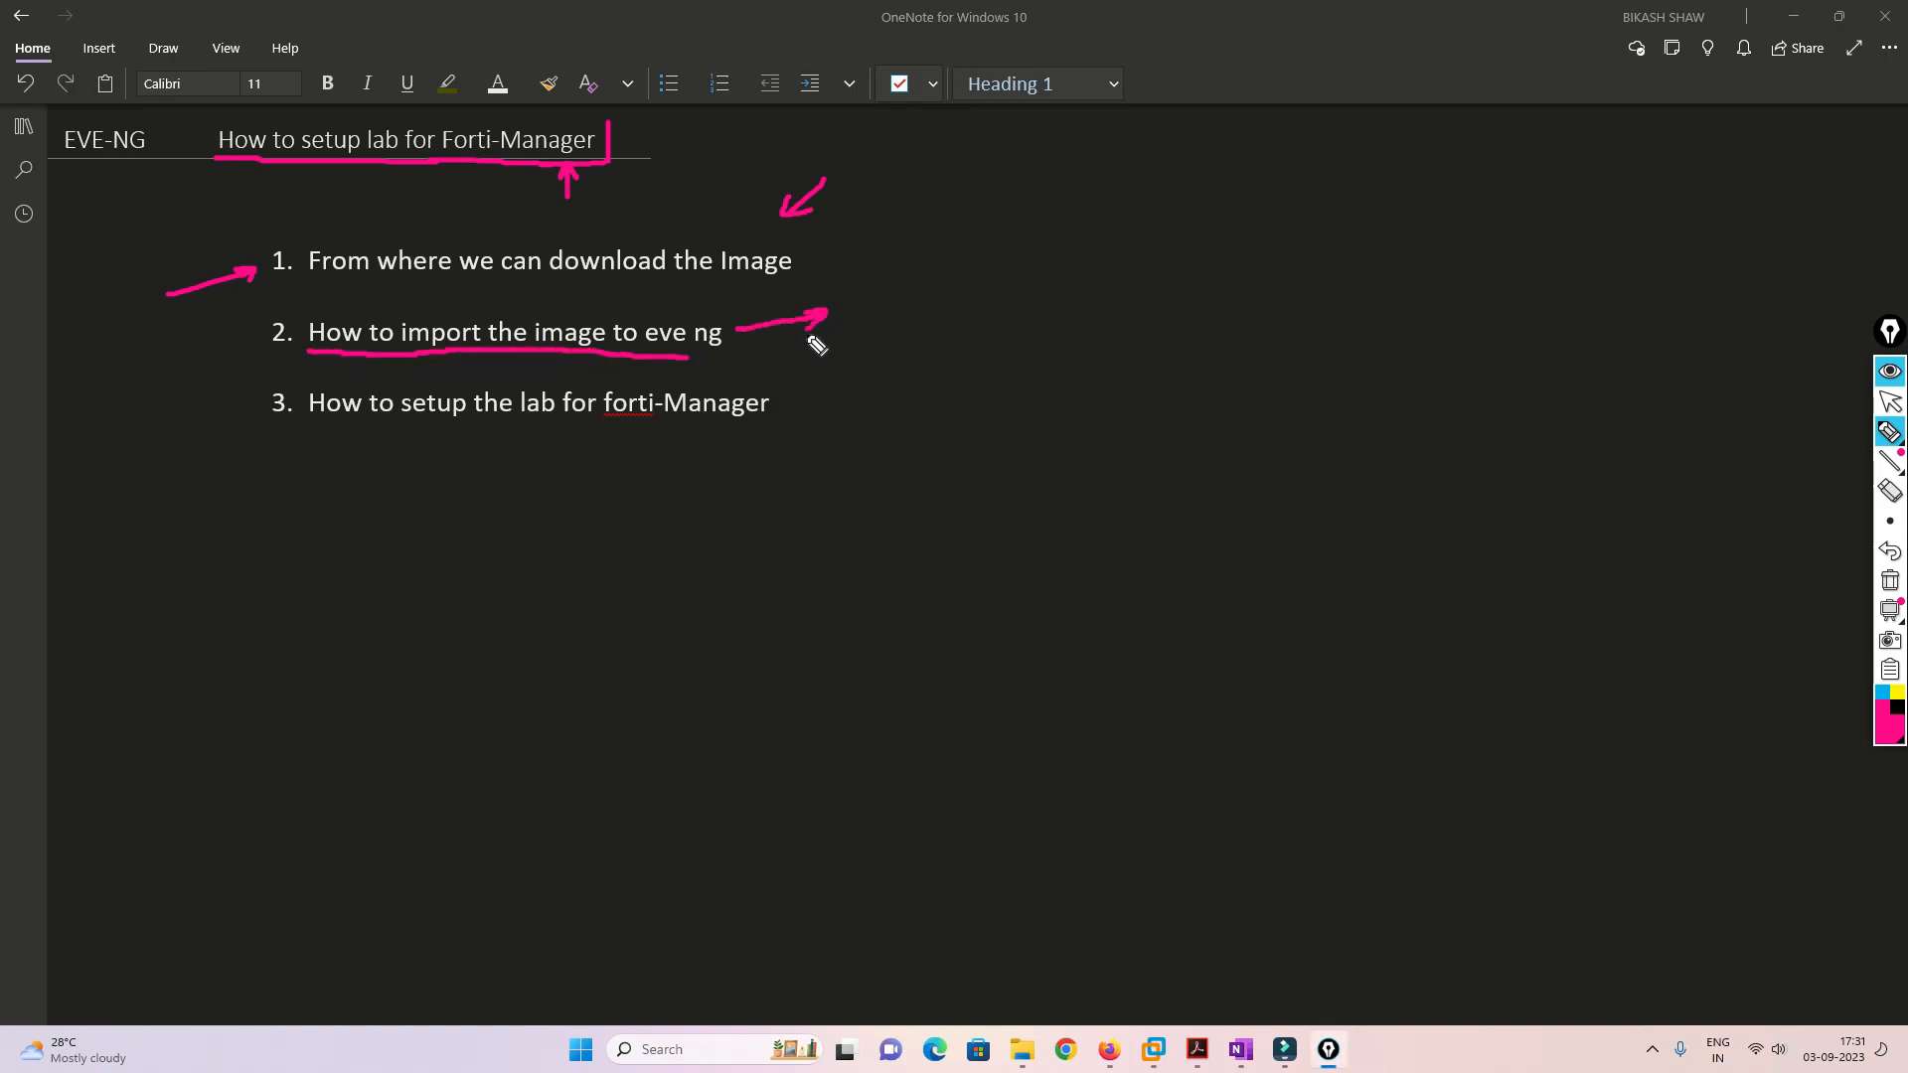
{"action": "left_click_drag", "start_coordinate": [855, 303], "coordinate": [901, 293]}
{"action": "mouse_move", "coordinate": [316, 429]}
{"action": "left_mouse_down"}
{"action": "mouse_move", "coordinate": [726, 437]}
{"action": "mouse_move", "coordinate": [852, 401]}
{"action": "left_mouse_up"}
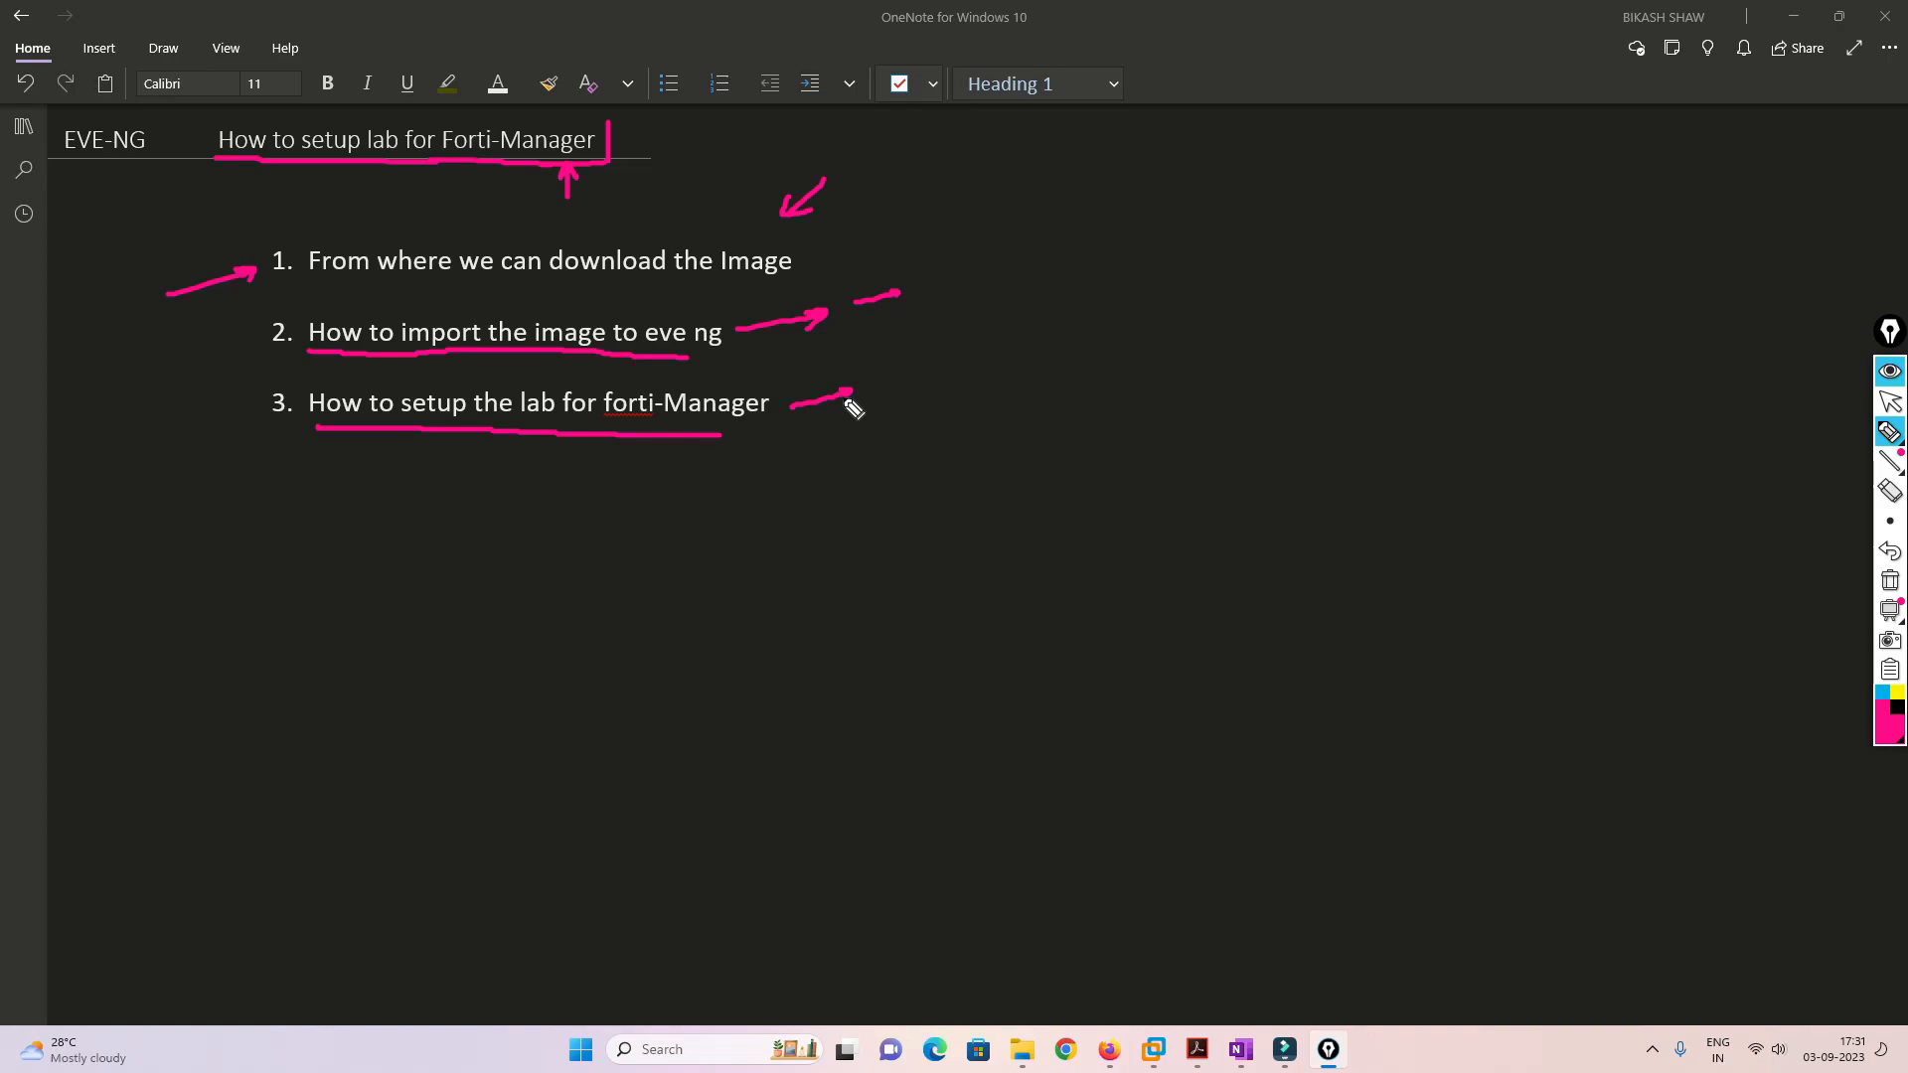
Bracket the three agenda items and add an outgoing arrow and a handwritten note, then stop drawing
{"action": "mouse_move", "coordinate": [931, 202]}
{"action": "left_mouse_down"}
{"action": "mouse_move", "coordinate": [963, 227]}
{"action": "mouse_move", "coordinate": [925, 393]}
{"action": "left_mouse_up"}
{"action": "left_click_drag", "start_coordinate": [957, 294], "coordinate": [1098, 241]}
{"action": "mouse_move", "coordinate": [500, 229]}
{"action": "left_mouse_down"}
{"action": "mouse_move", "coordinate": [500, 177]}
{"action": "mouse_move", "coordinate": [515, 193]}
{"action": "left_mouse_up"}
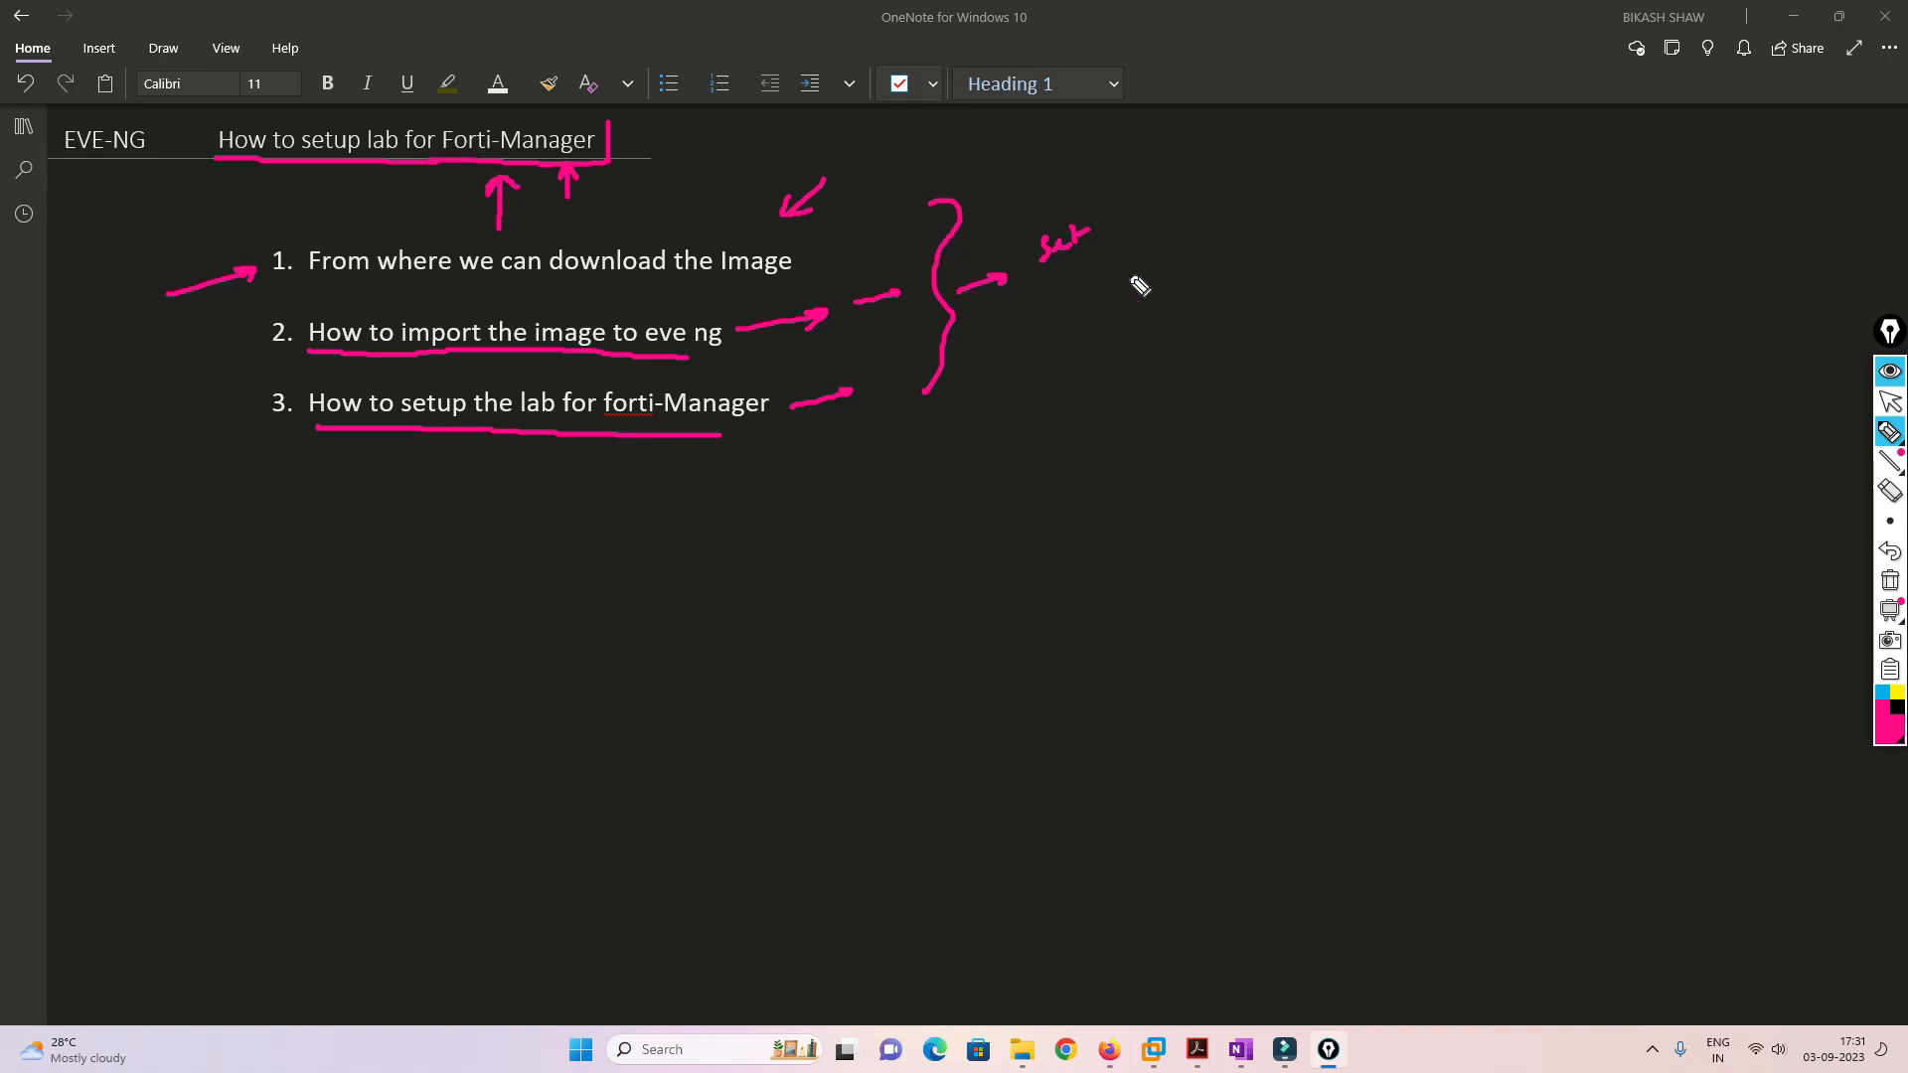
{"action": "mouse_move", "coordinate": [1069, 268]}
{"action": "left_mouse_down"}
{"action": "mouse_move", "coordinate": [1068, 306]}
{"action": "mouse_move", "coordinate": [1081, 286]}
{"action": "left_mouse_up"}
{"action": "left_click", "coordinate": [1100, 311]}
{"action": "mouse_move", "coordinate": [1047, 350]}
{"action": "left_mouse_down"}
{"action": "mouse_move", "coordinate": [1086, 362]}
{"action": "mouse_move", "coordinate": [1110, 340]}
{"action": "mouse_move", "coordinate": [1087, 417]}
{"action": "mouse_move", "coordinate": [1133, 400]}
{"action": "left_mouse_up"}
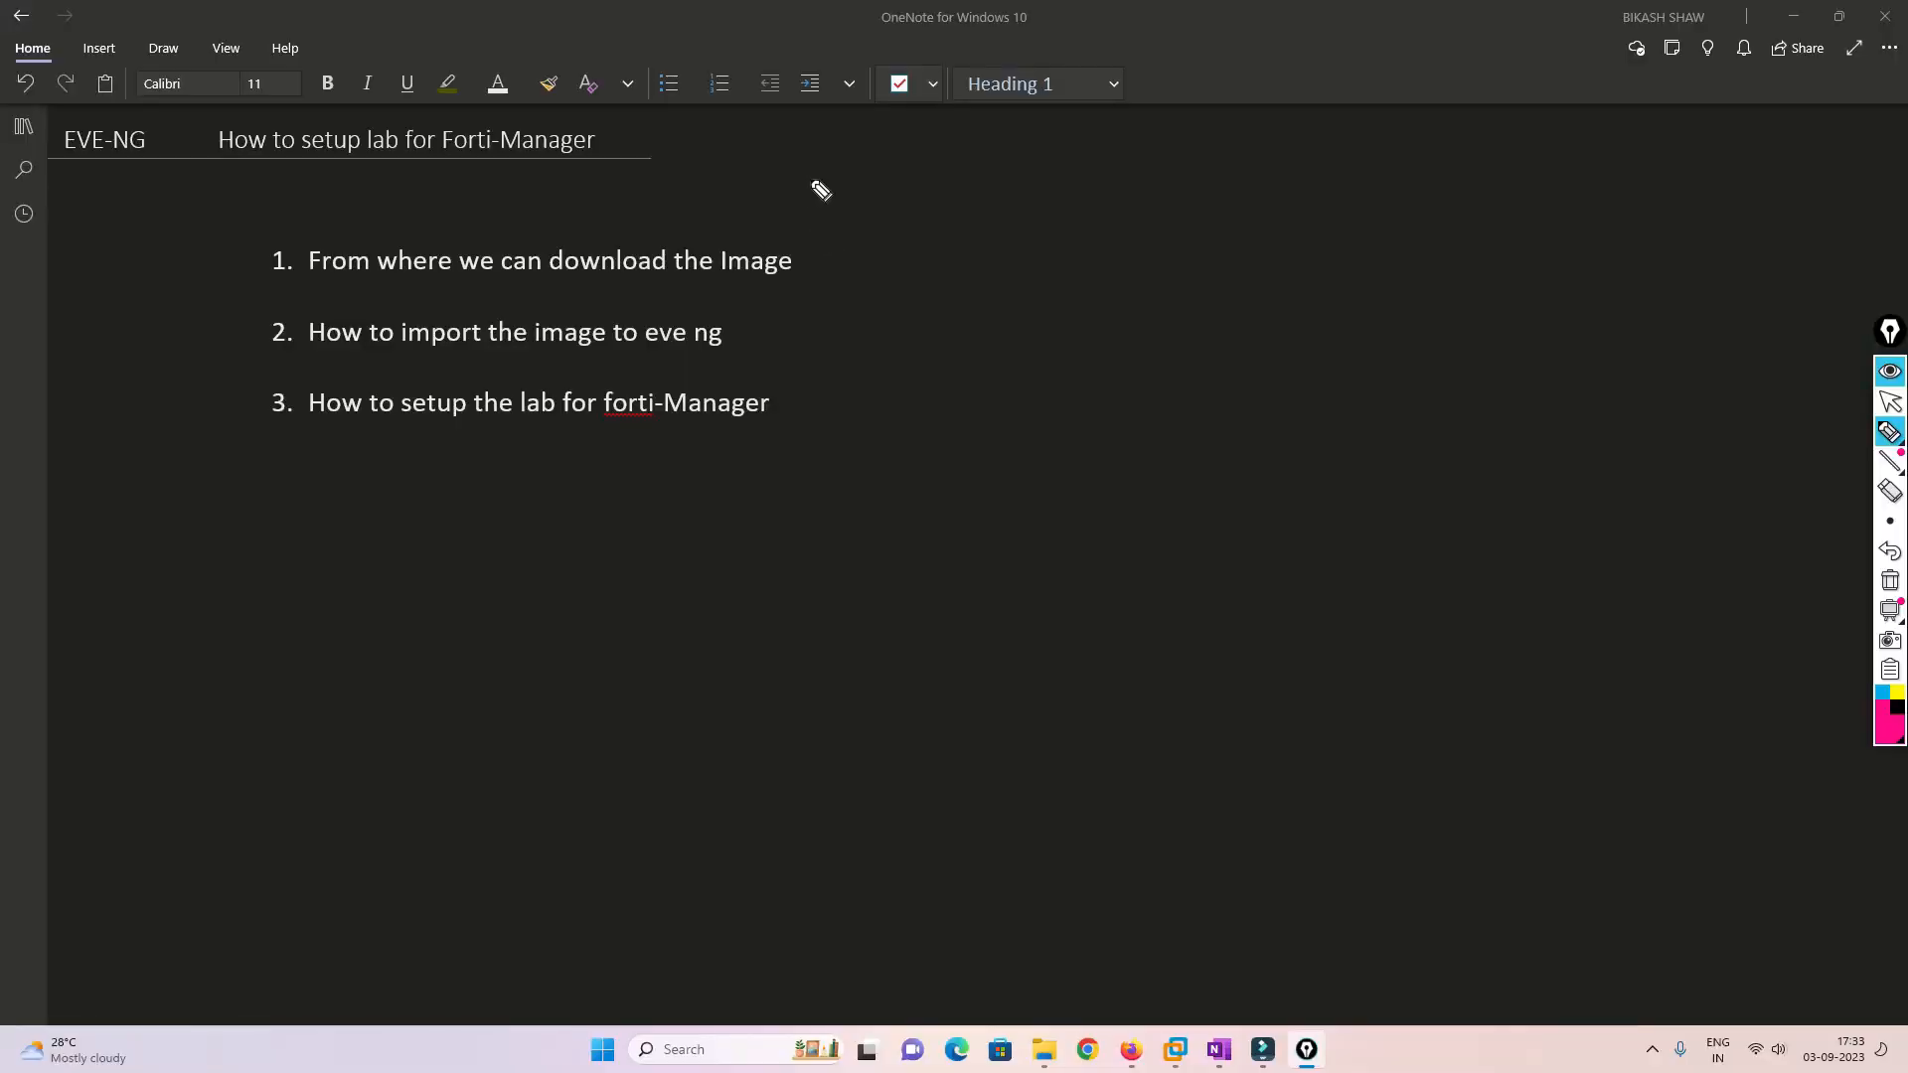
{"action": "mouse_move", "coordinate": [813, 173]}
{"action": "left_mouse_down"}
{"action": "mouse_move", "coordinate": [758, 212]}
{"action": "mouse_move", "coordinate": [790, 226]}
{"action": "left_mouse_up"}
{"action": "left_click", "coordinate": [1890, 402]}
Search the web for 'fortihate fimware download' in a new Firefox tab and open Fortinet's firmware download page
{"action": "left_click", "coordinate": [1133, 1055]}
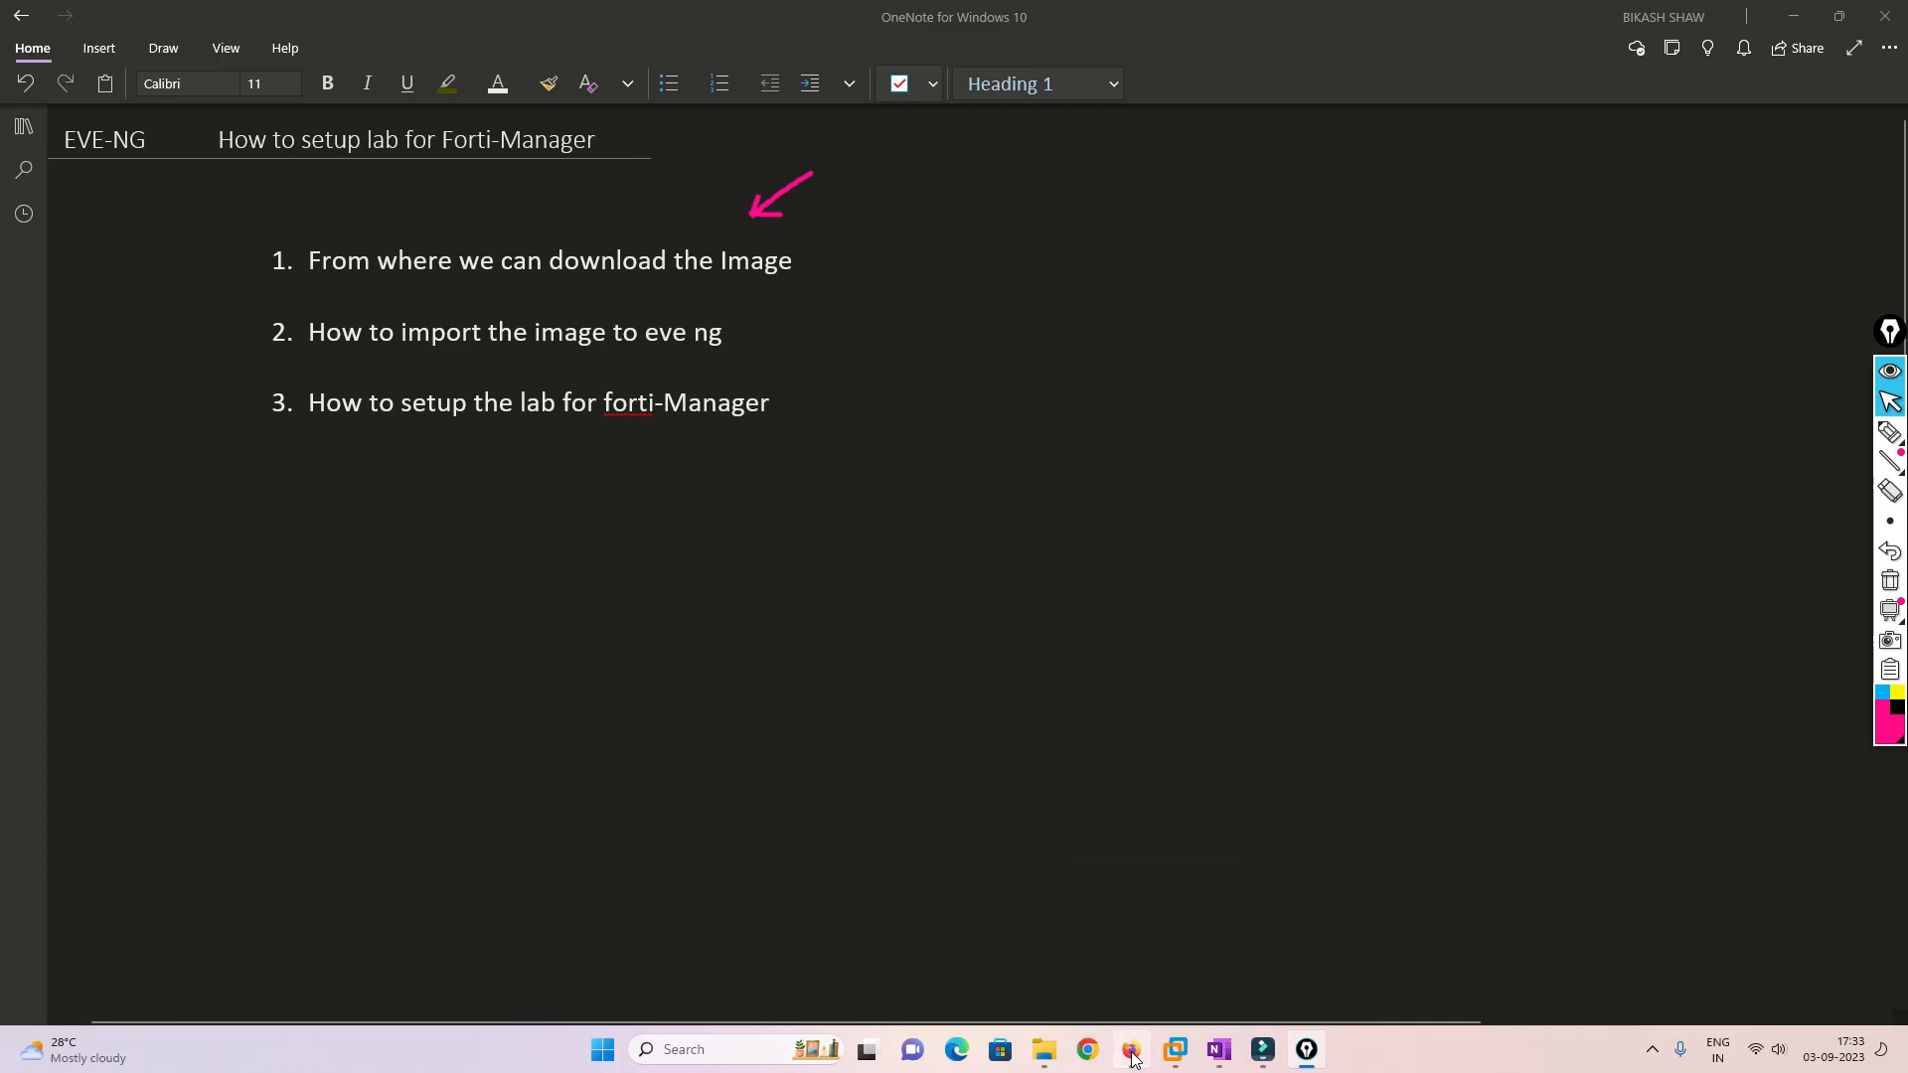
{"action": "left_click", "coordinate": [506, 20]}
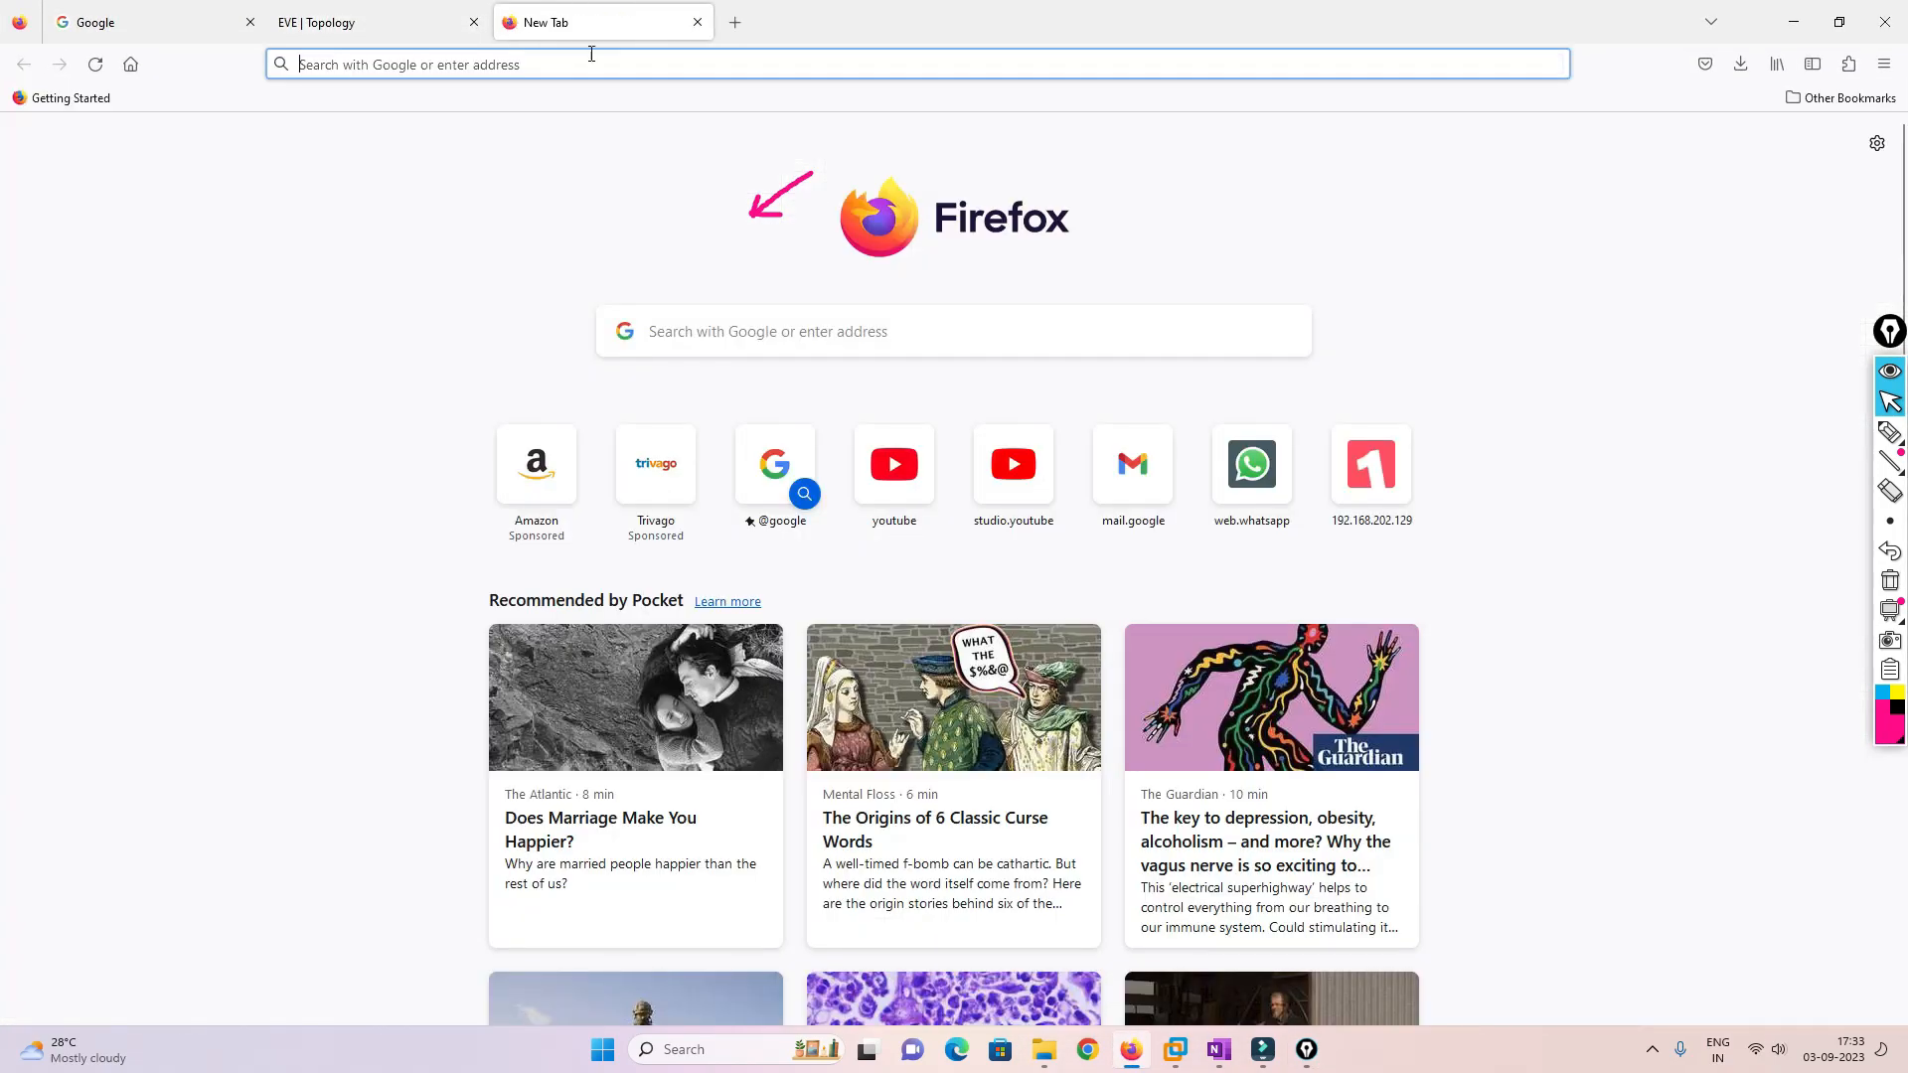
{"action": "left_click", "coordinate": [622, 69]}
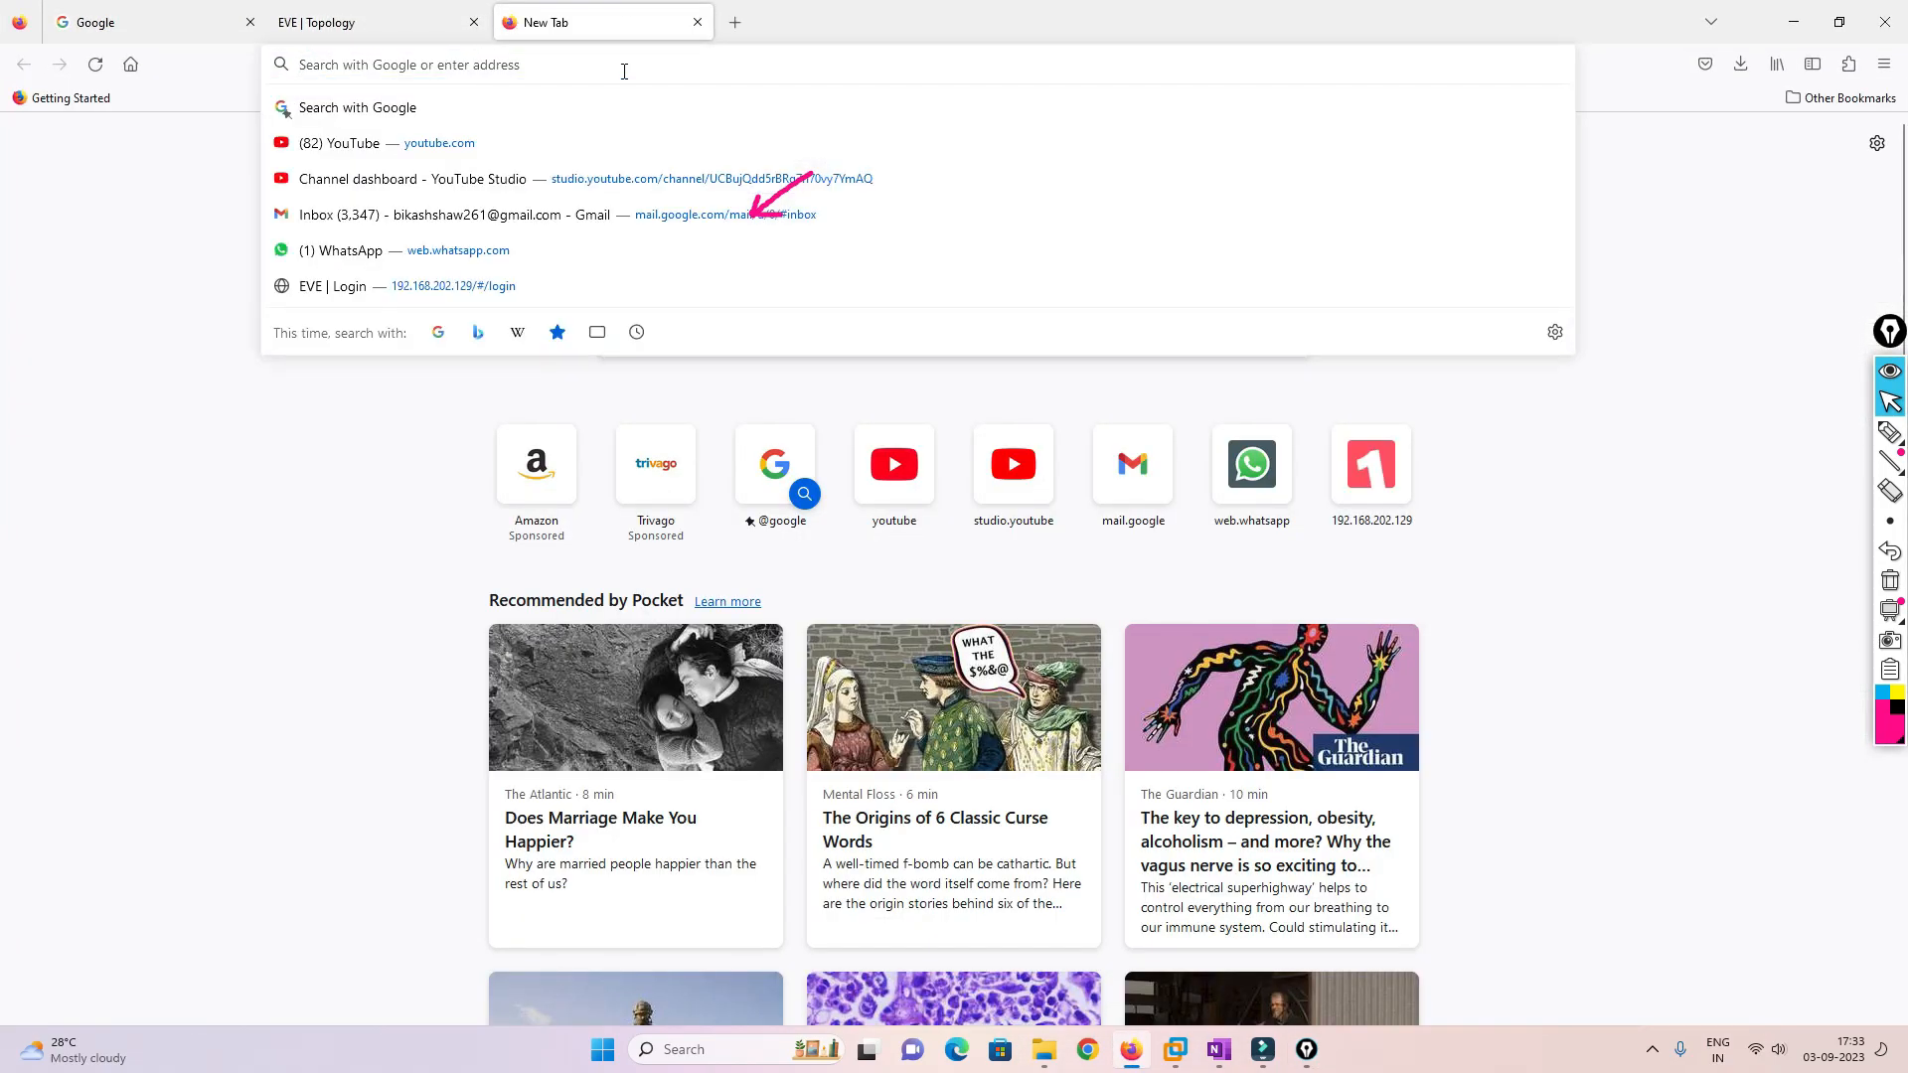
{"action": "type", "text": "fortihate f"}
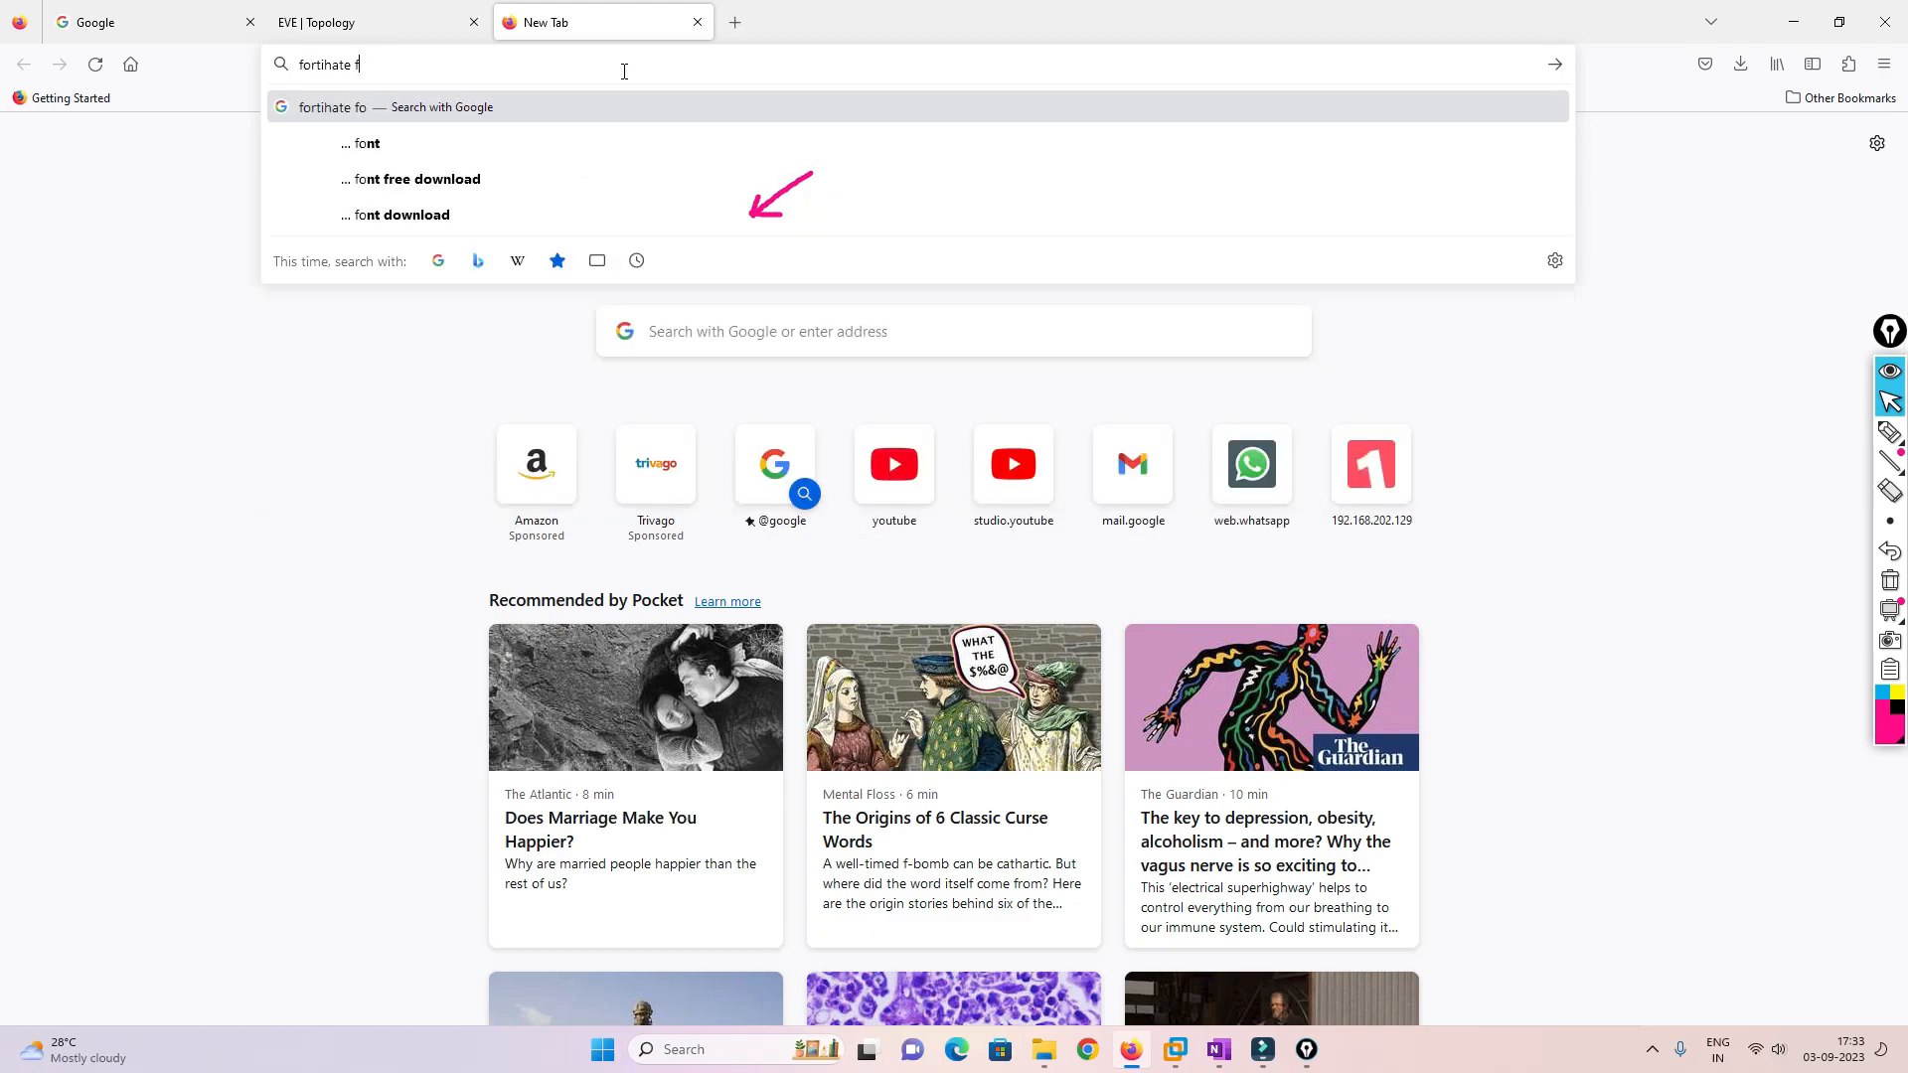
{"action": "type", "text": "im"}
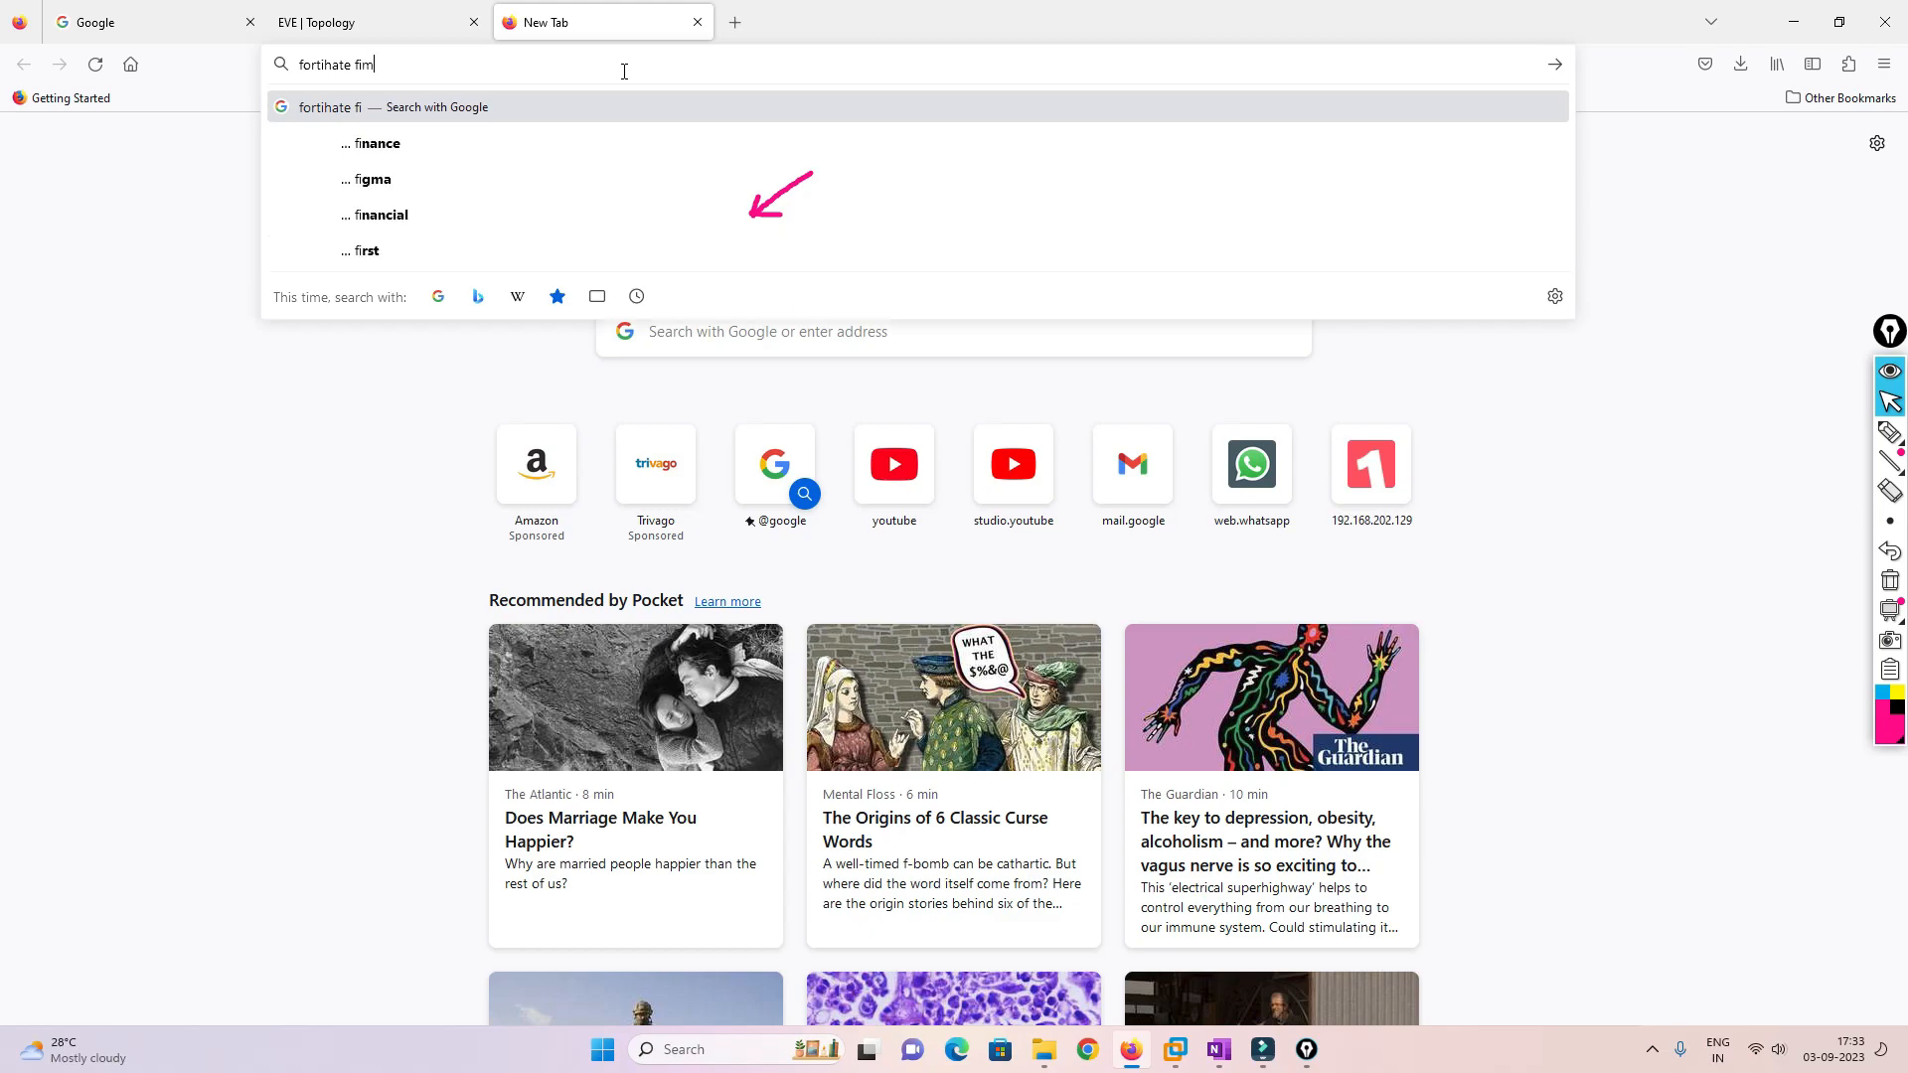
{"action": "type", "text": "ware "}
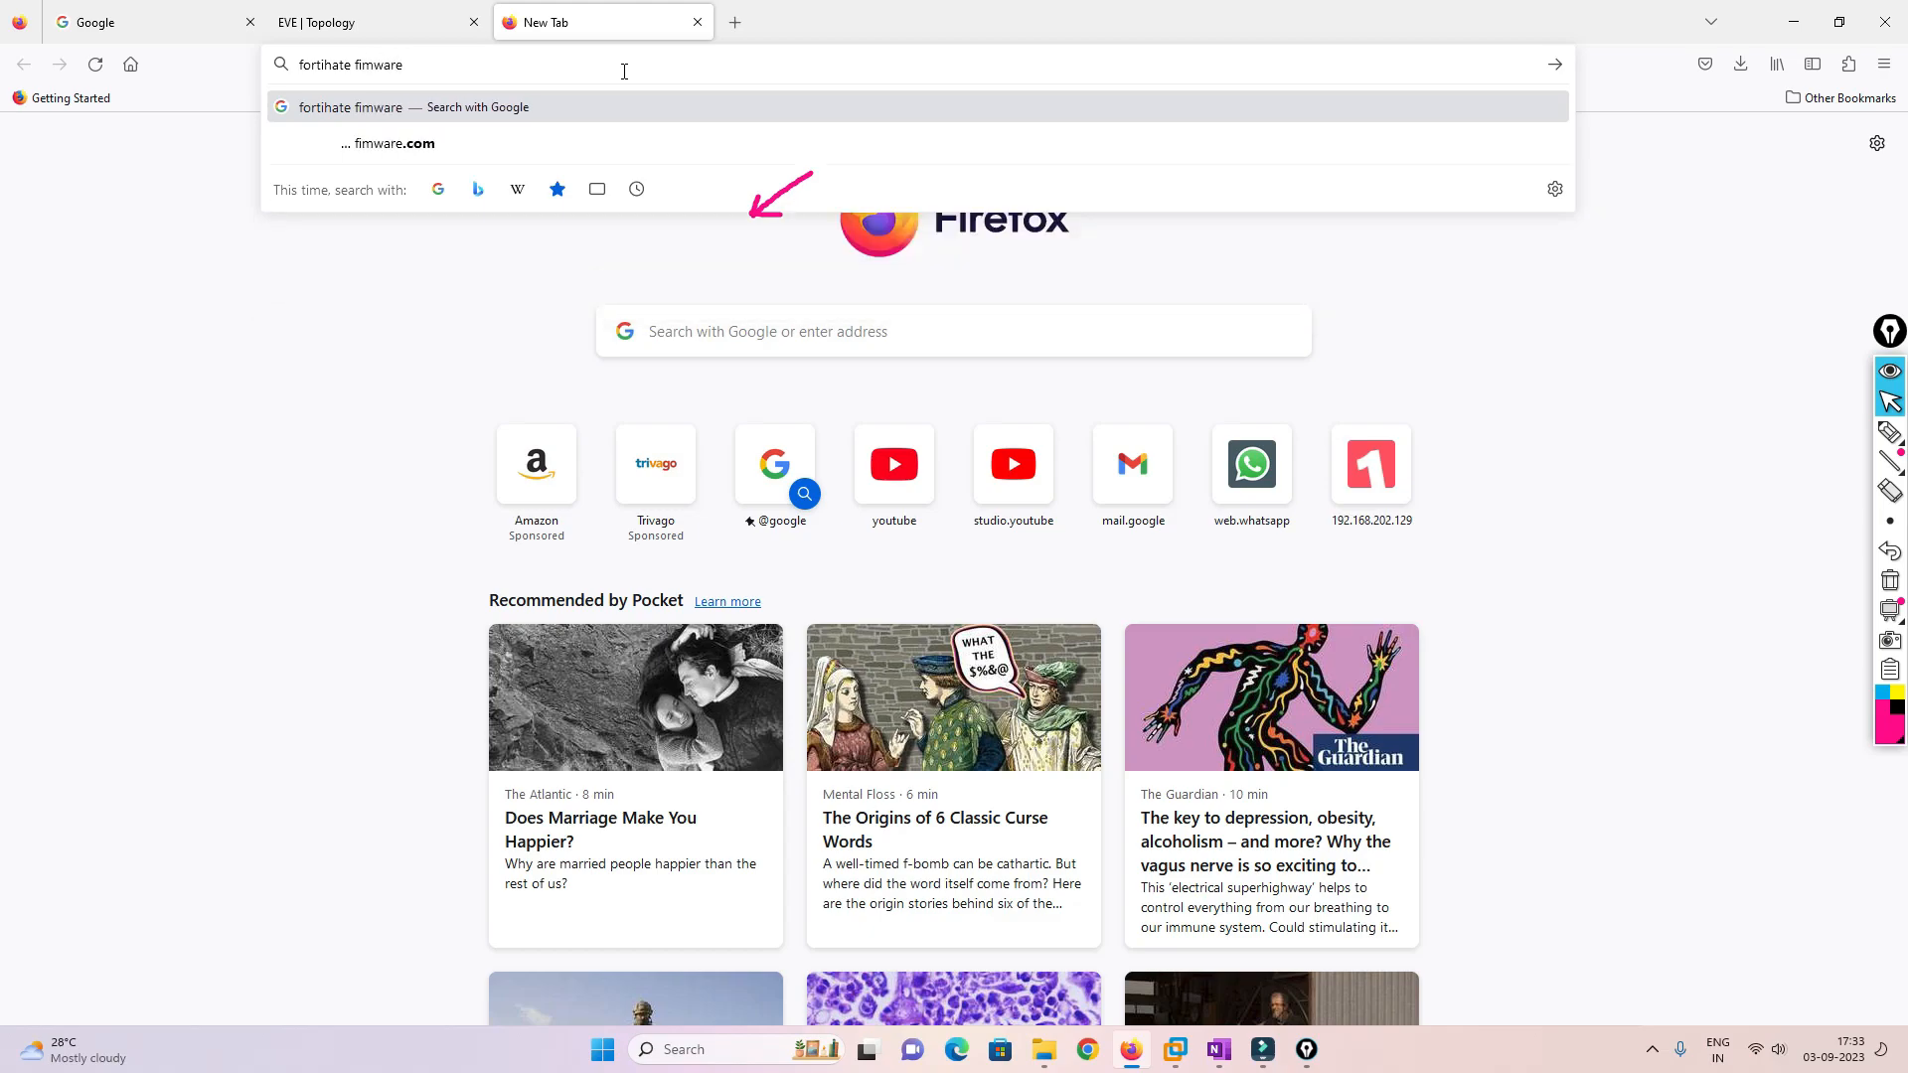
{"action": "type", "text": "download"}
{"action": "key", "text": "Return"}
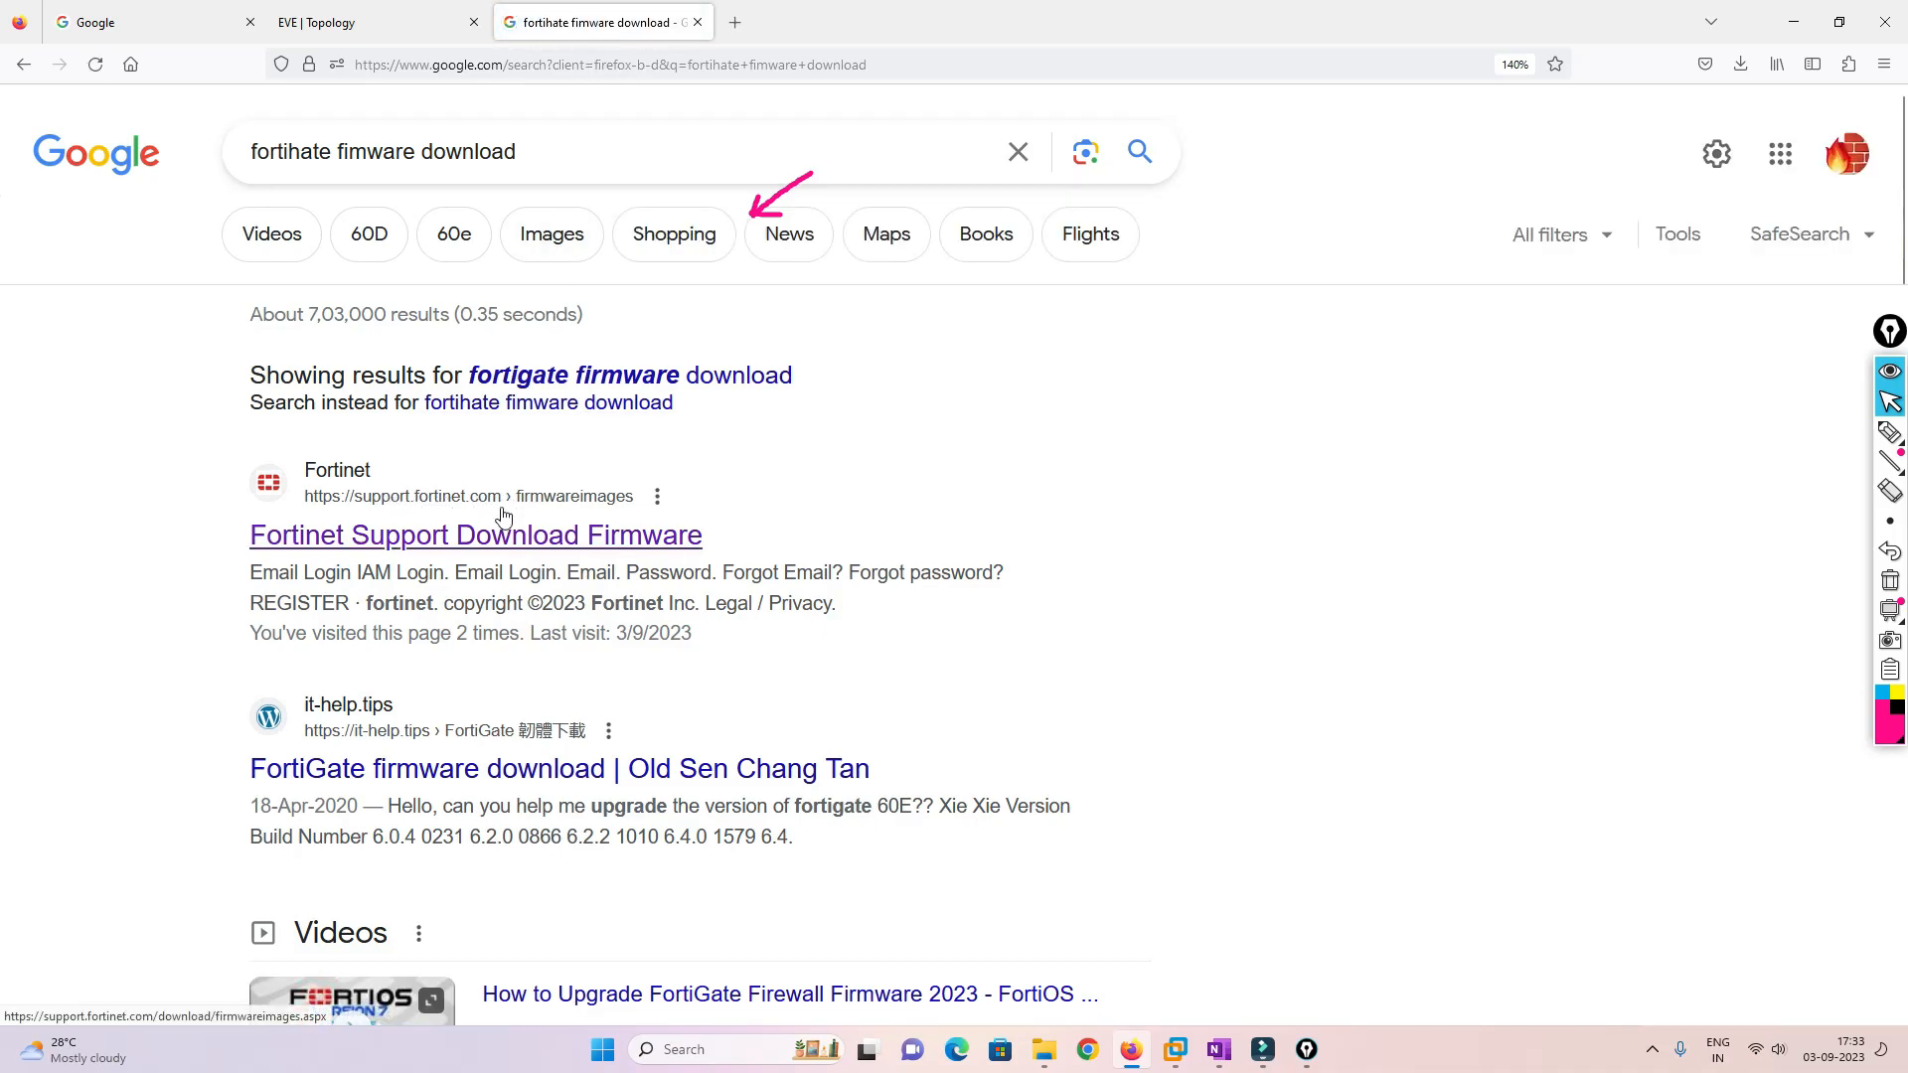
{"action": "left_click", "coordinate": [494, 542]}
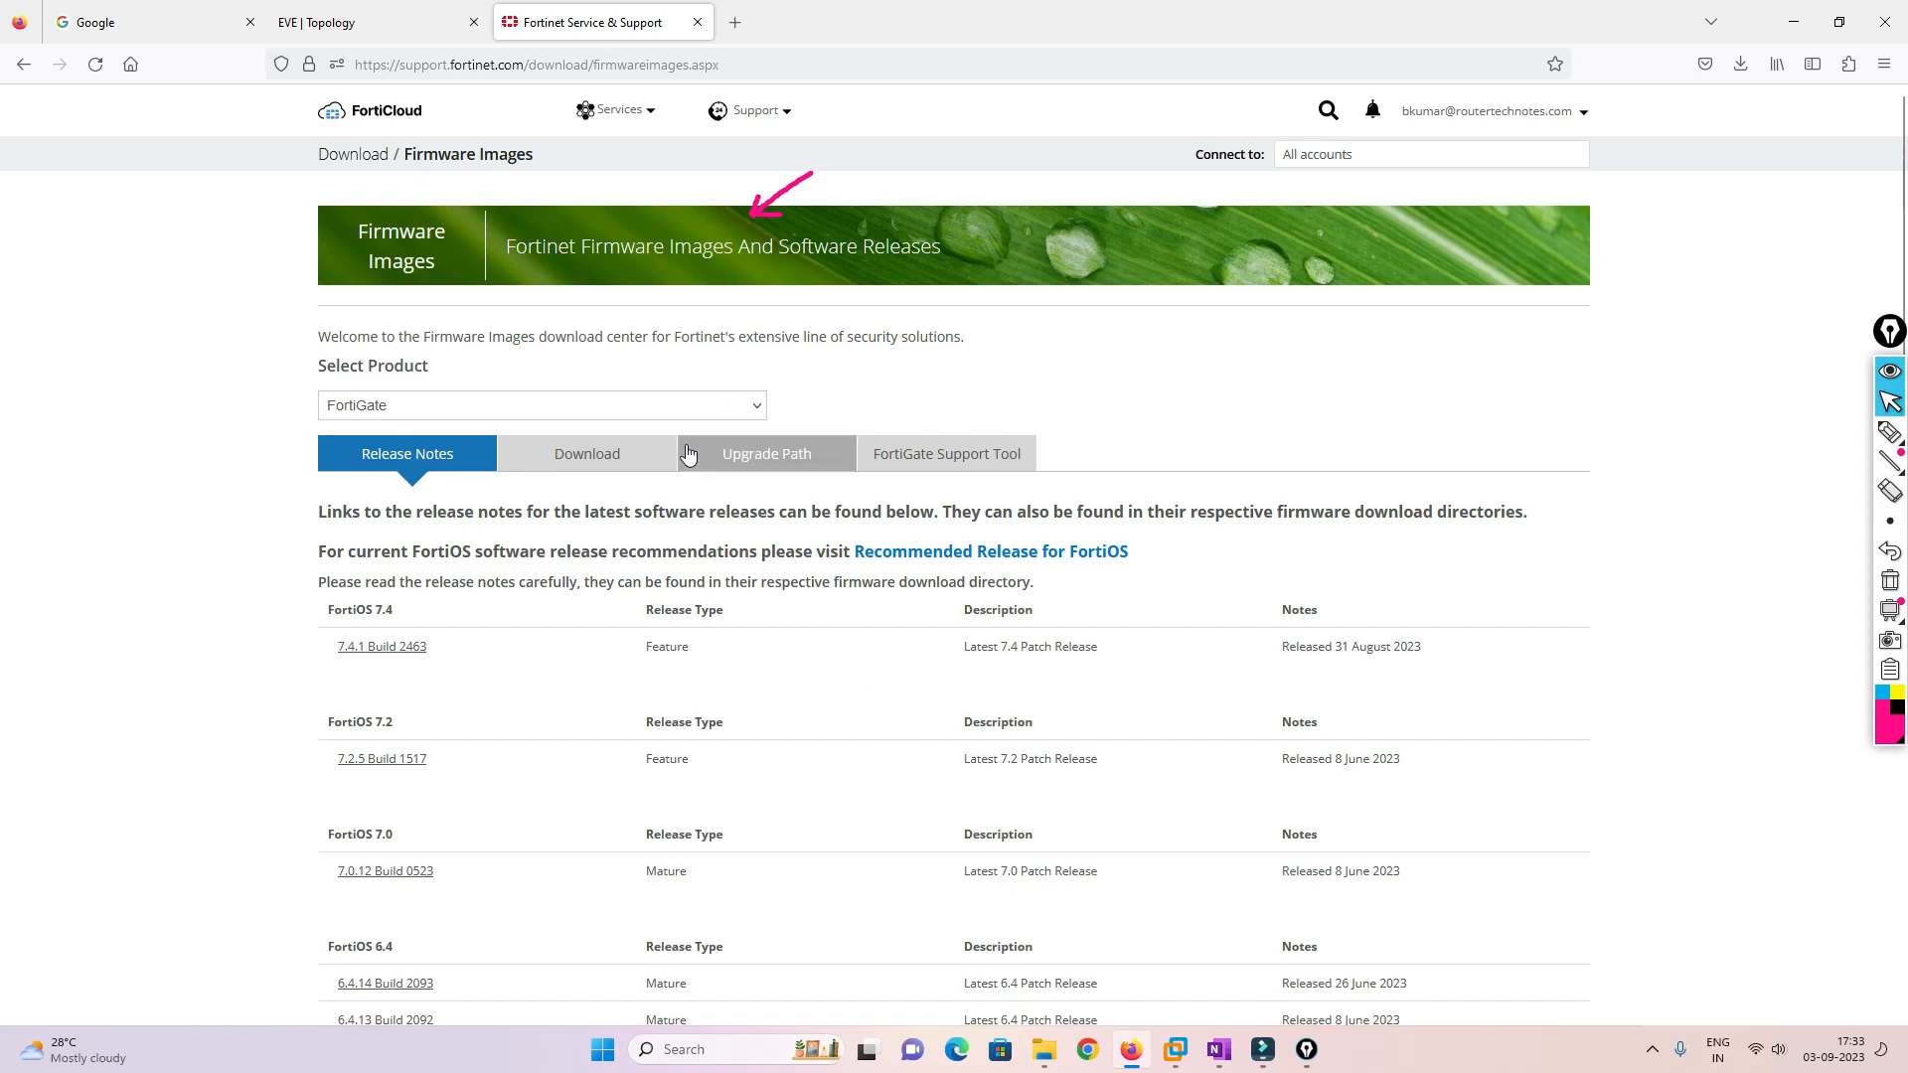
Choose FortiManager from the Select Product list
{"action": "left_click", "coordinate": [748, 405]}
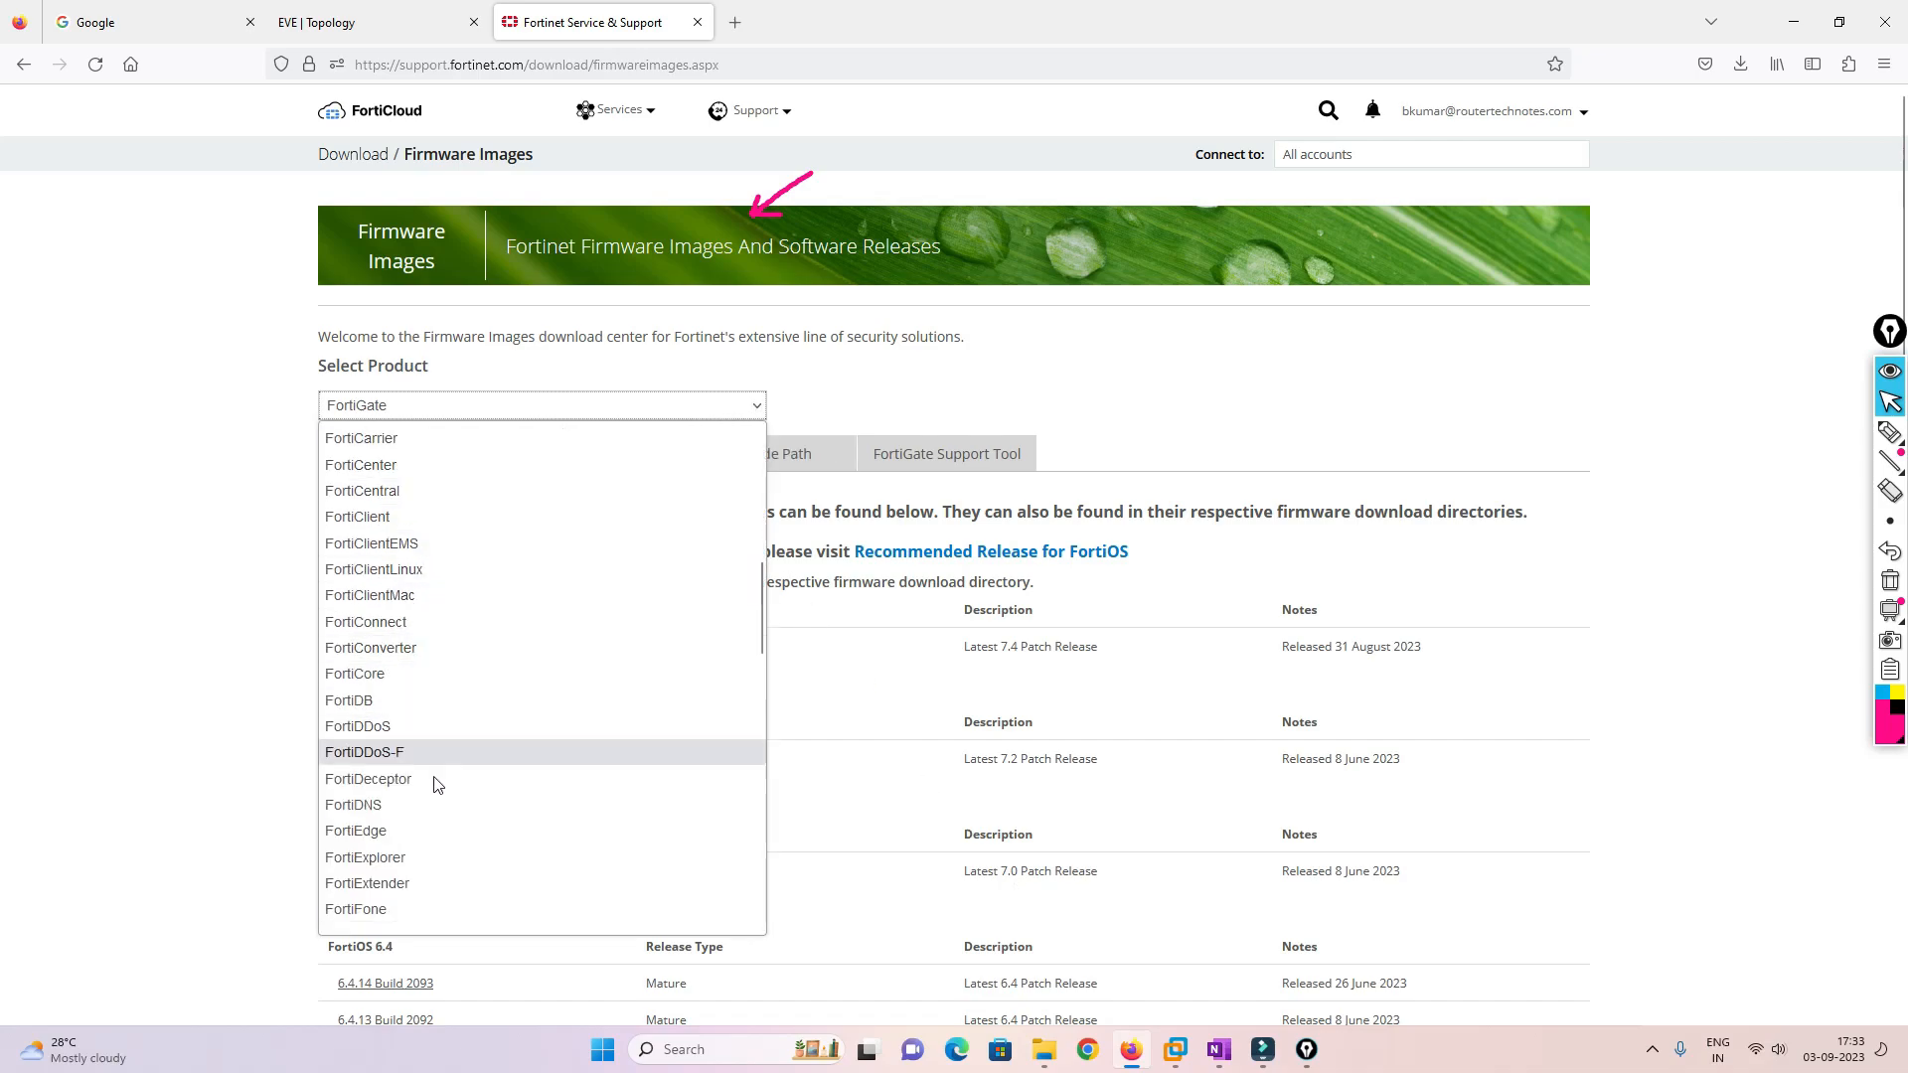
{"action": "scroll", "coordinate": [448, 554], "scroll_direction": "up", "scroll_amount": 2}
{"action": "scroll", "coordinate": [447, 555], "scroll_direction": "up", "scroll_amount": 6}
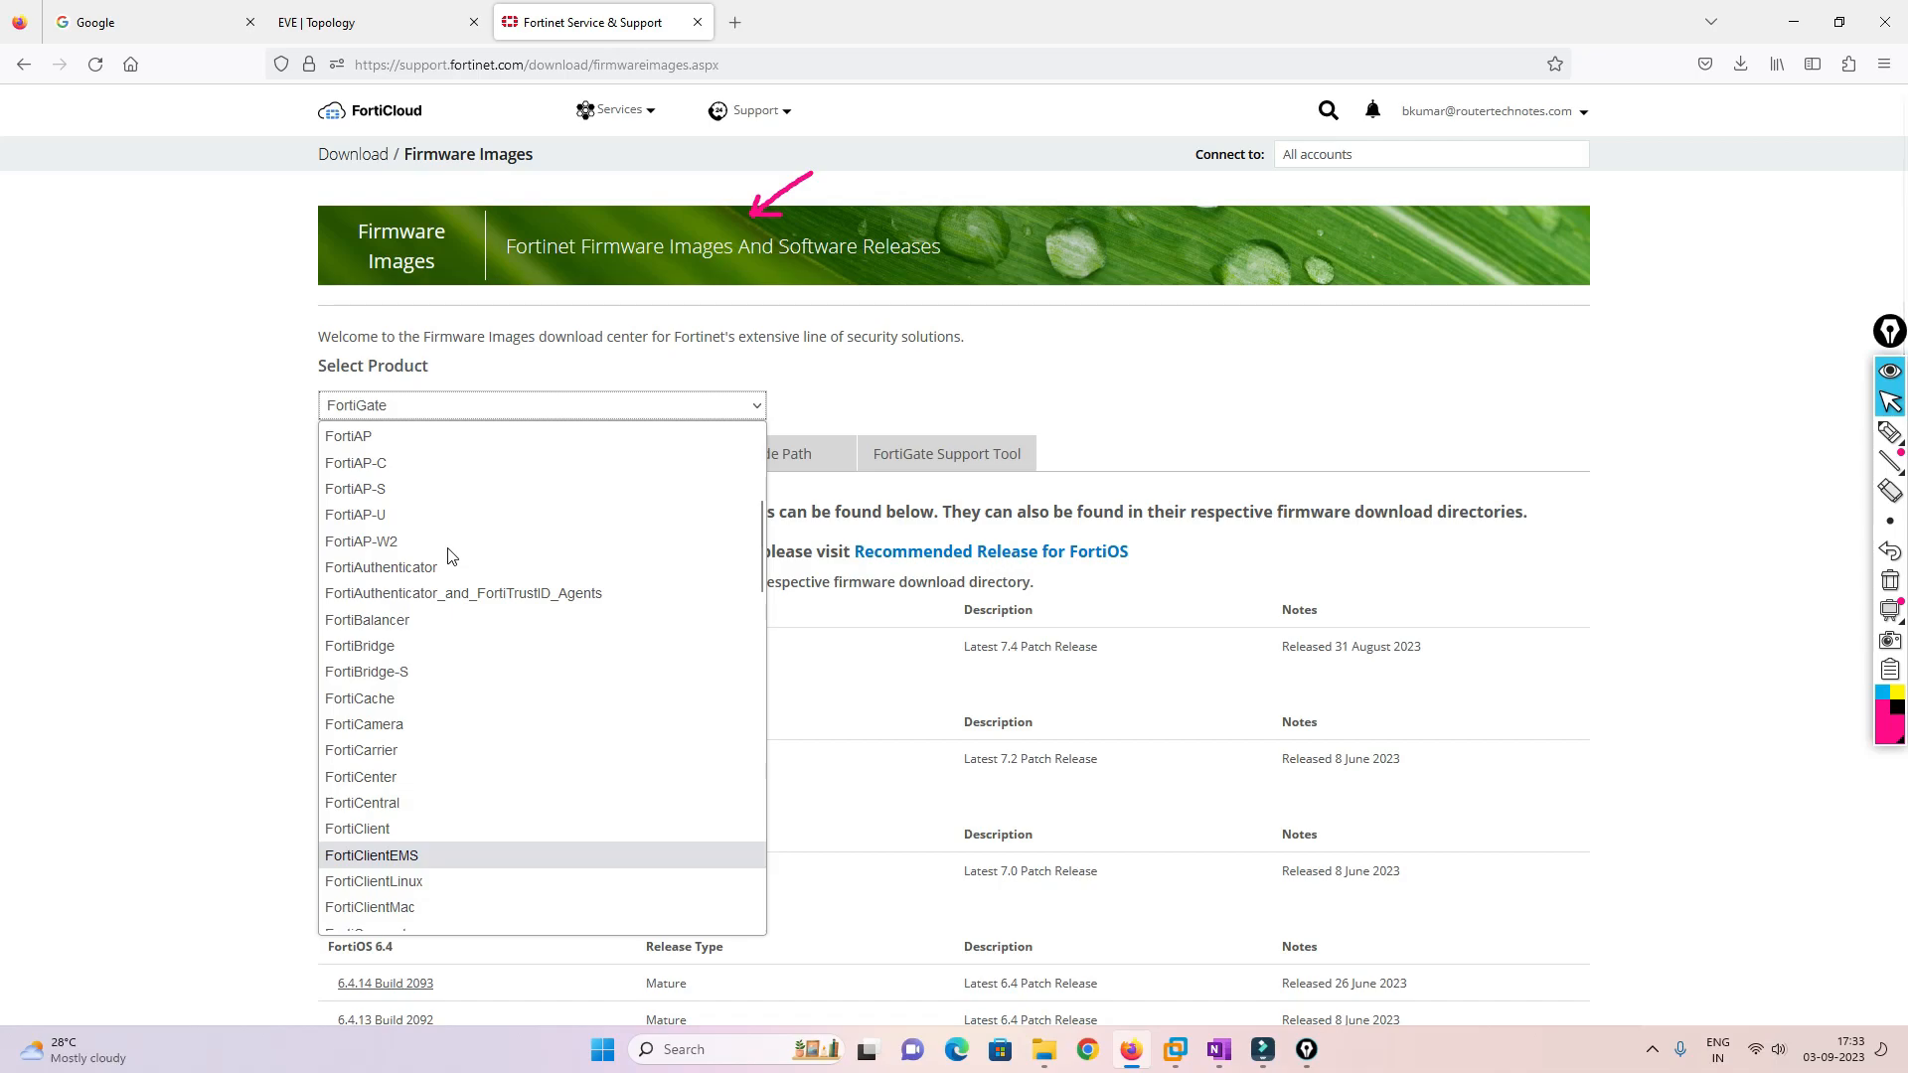
{"action": "scroll", "coordinate": [448, 554], "scroll_direction": "down", "scroll_amount": 8}
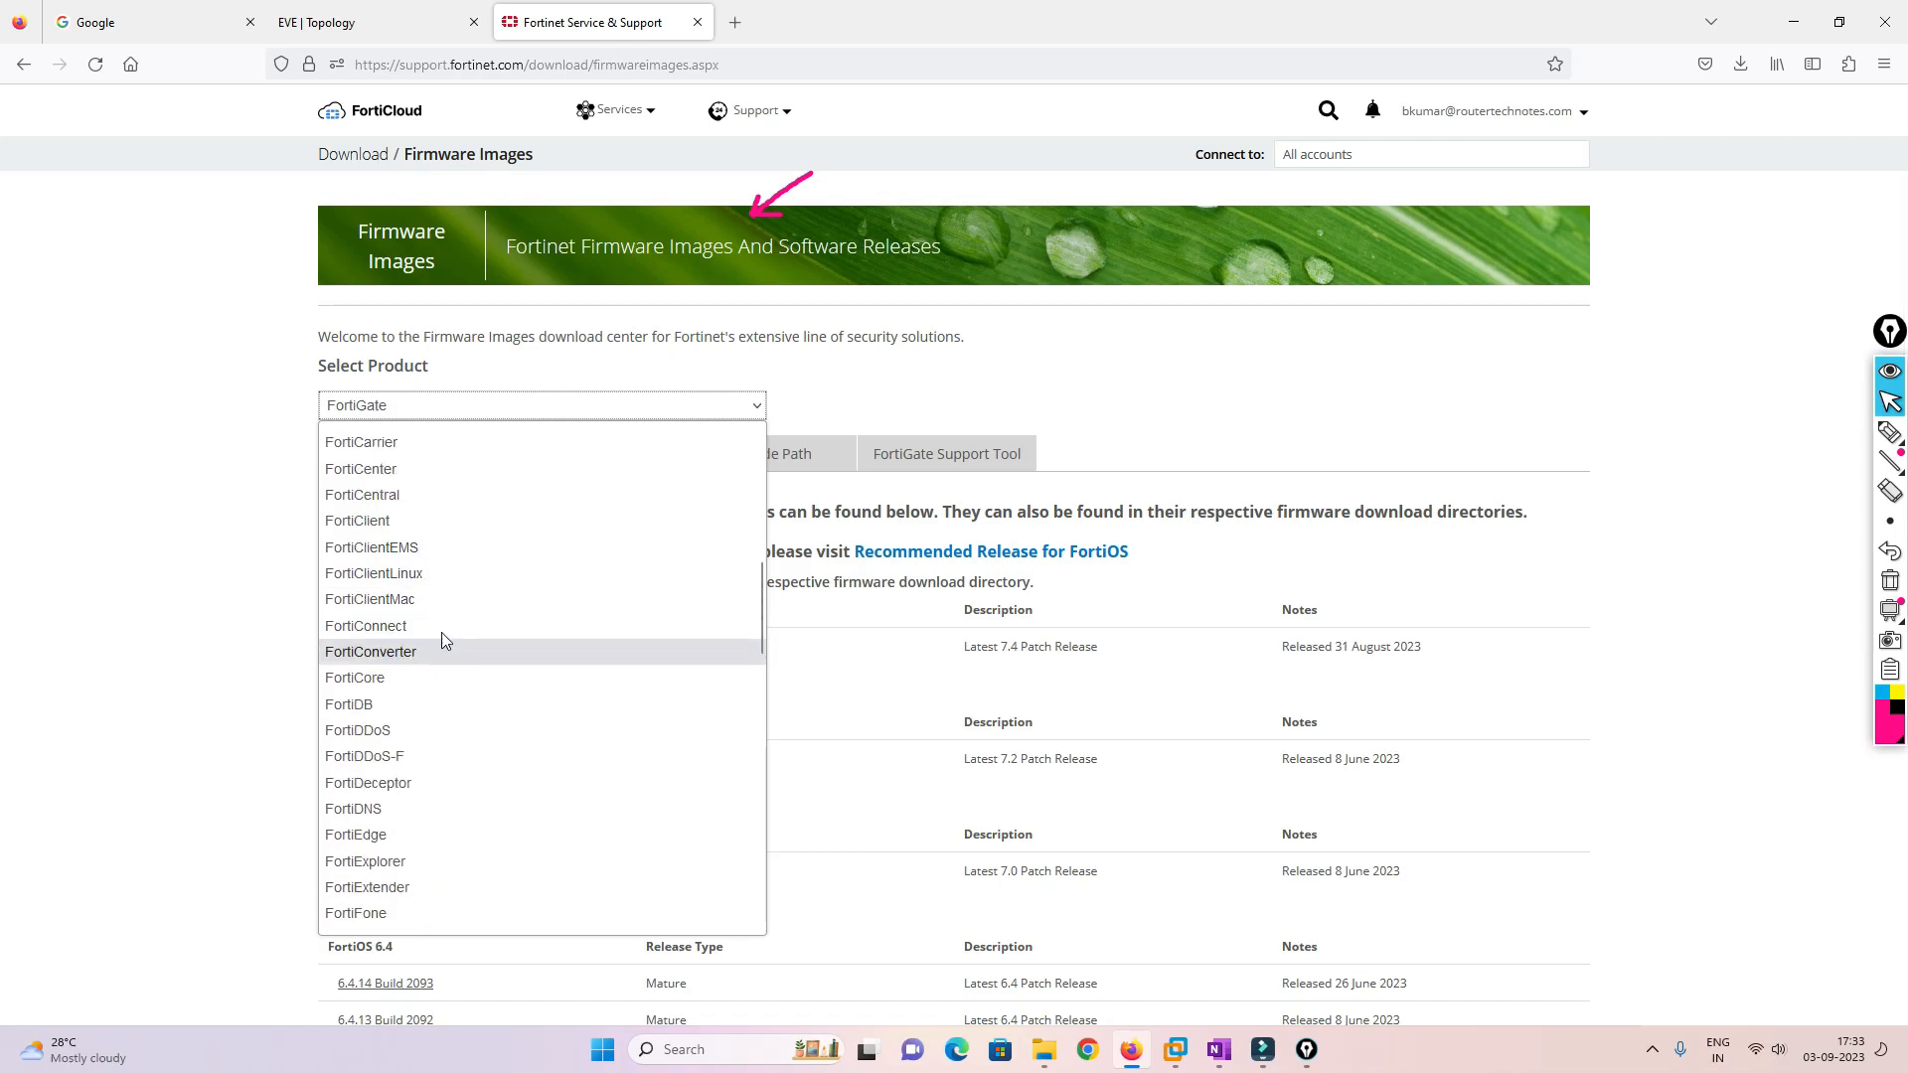
{"action": "scroll", "coordinate": [441, 522], "scroll_direction": "down", "scroll_amount": 2}
{"action": "scroll", "coordinate": [395, 736], "scroll_direction": "down", "scroll_amount": 4}
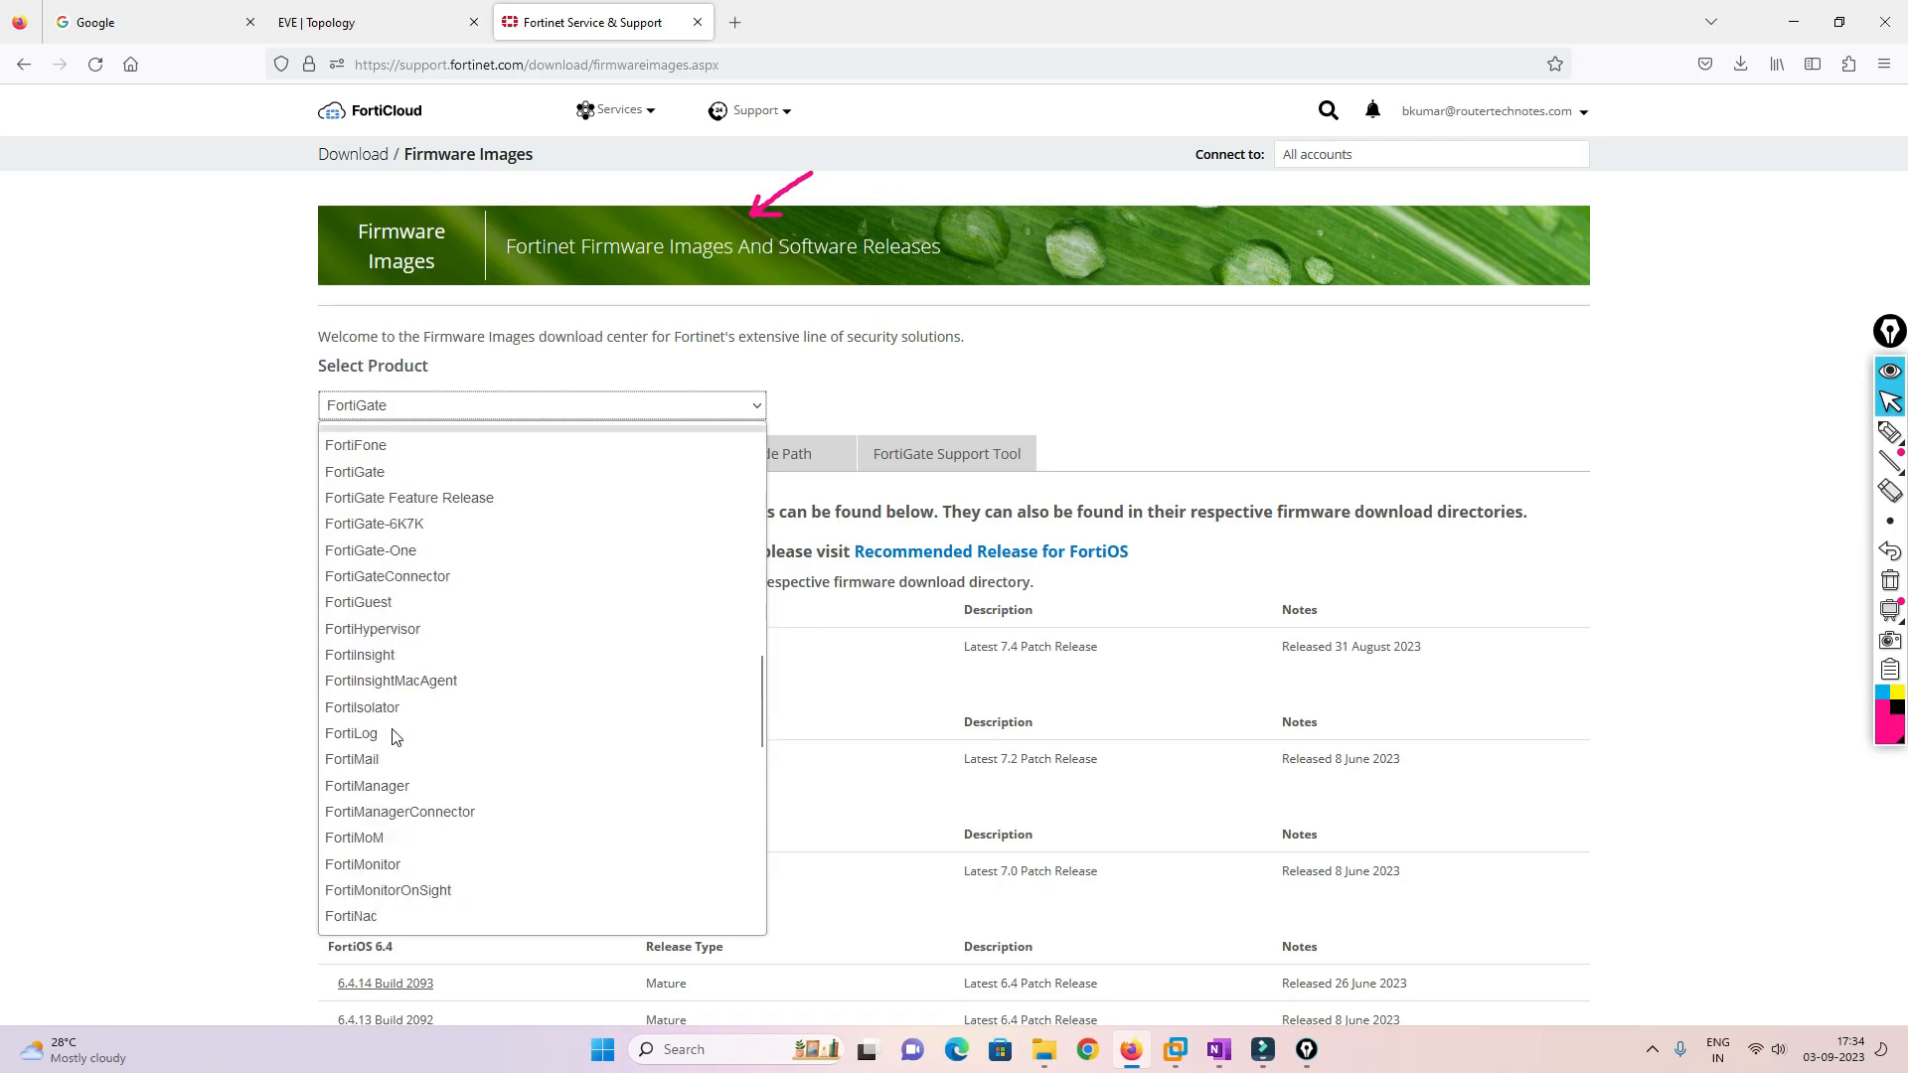
{"action": "left_click", "coordinate": [392, 785]}
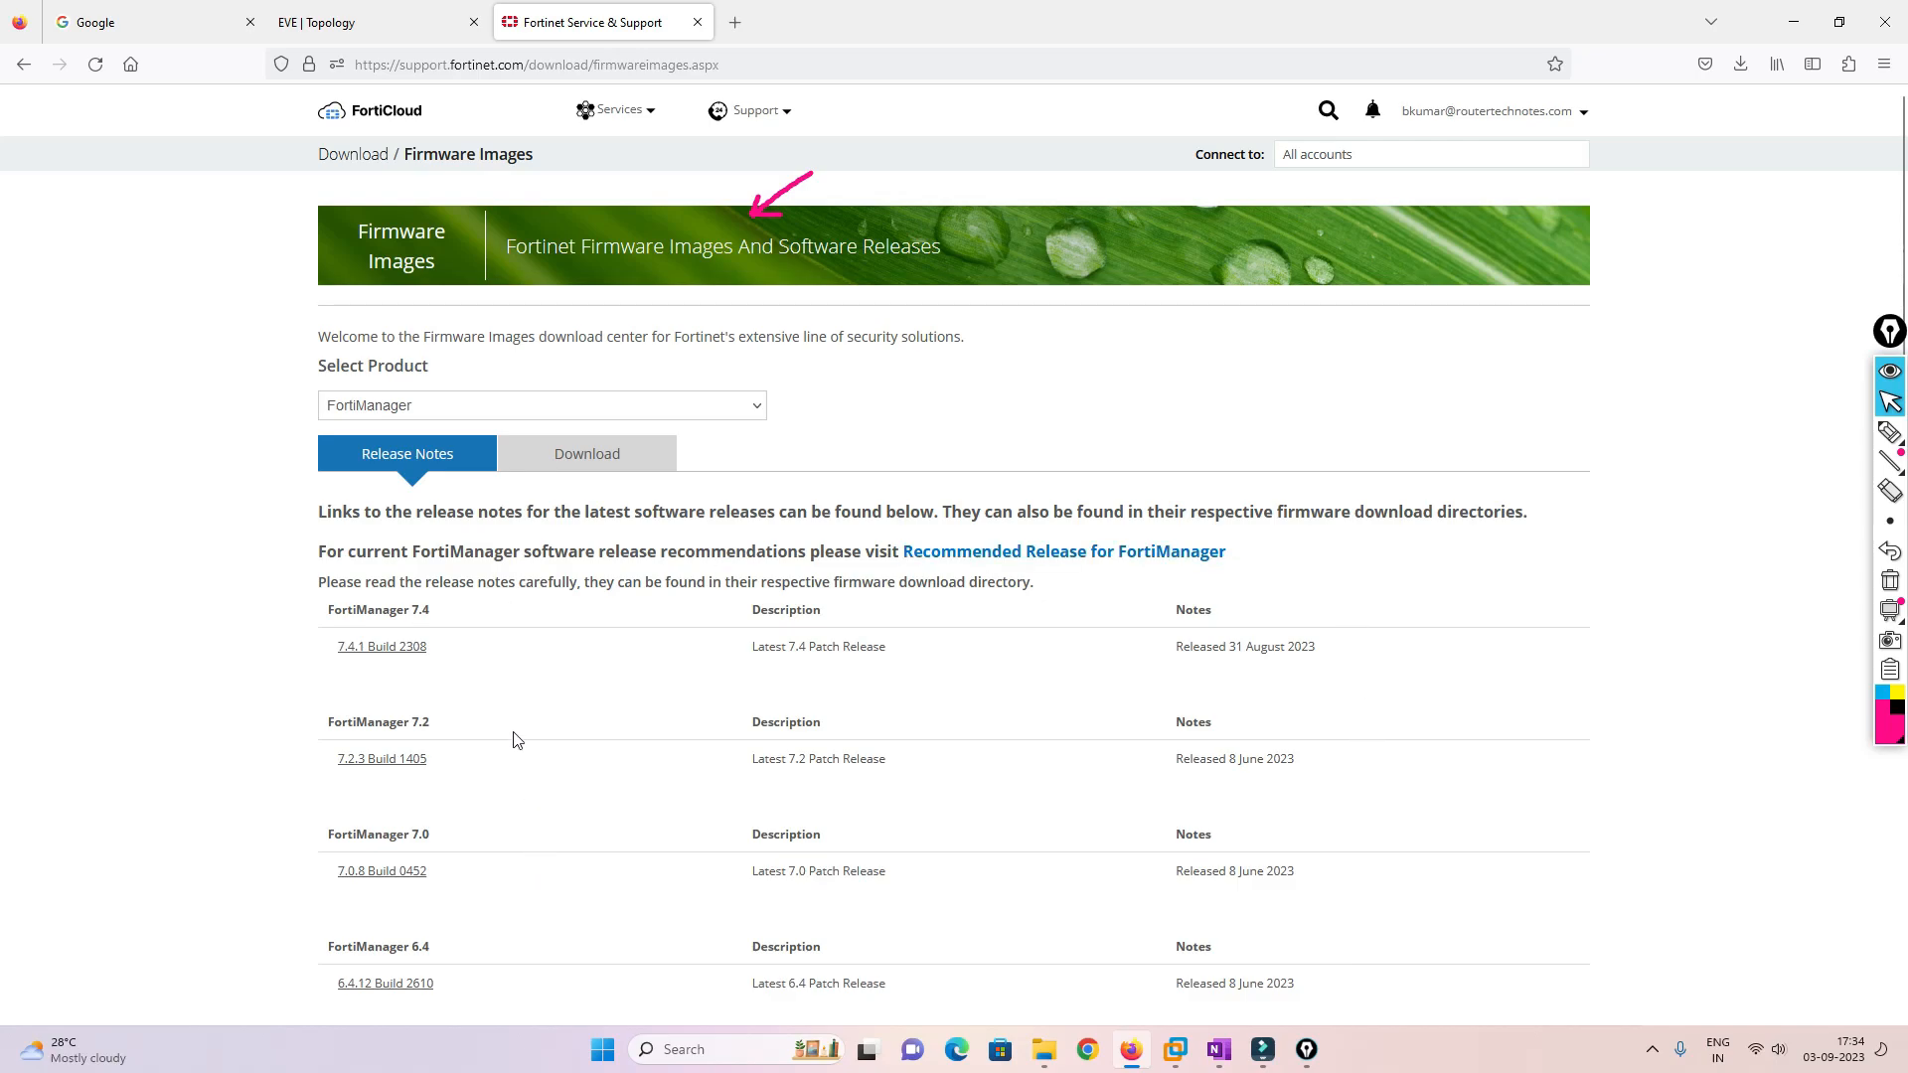
Browse the Download folders v7.00 > 7.0 > 7.0.0 and scroll through the image files
{"action": "left_click", "coordinate": [563, 457]}
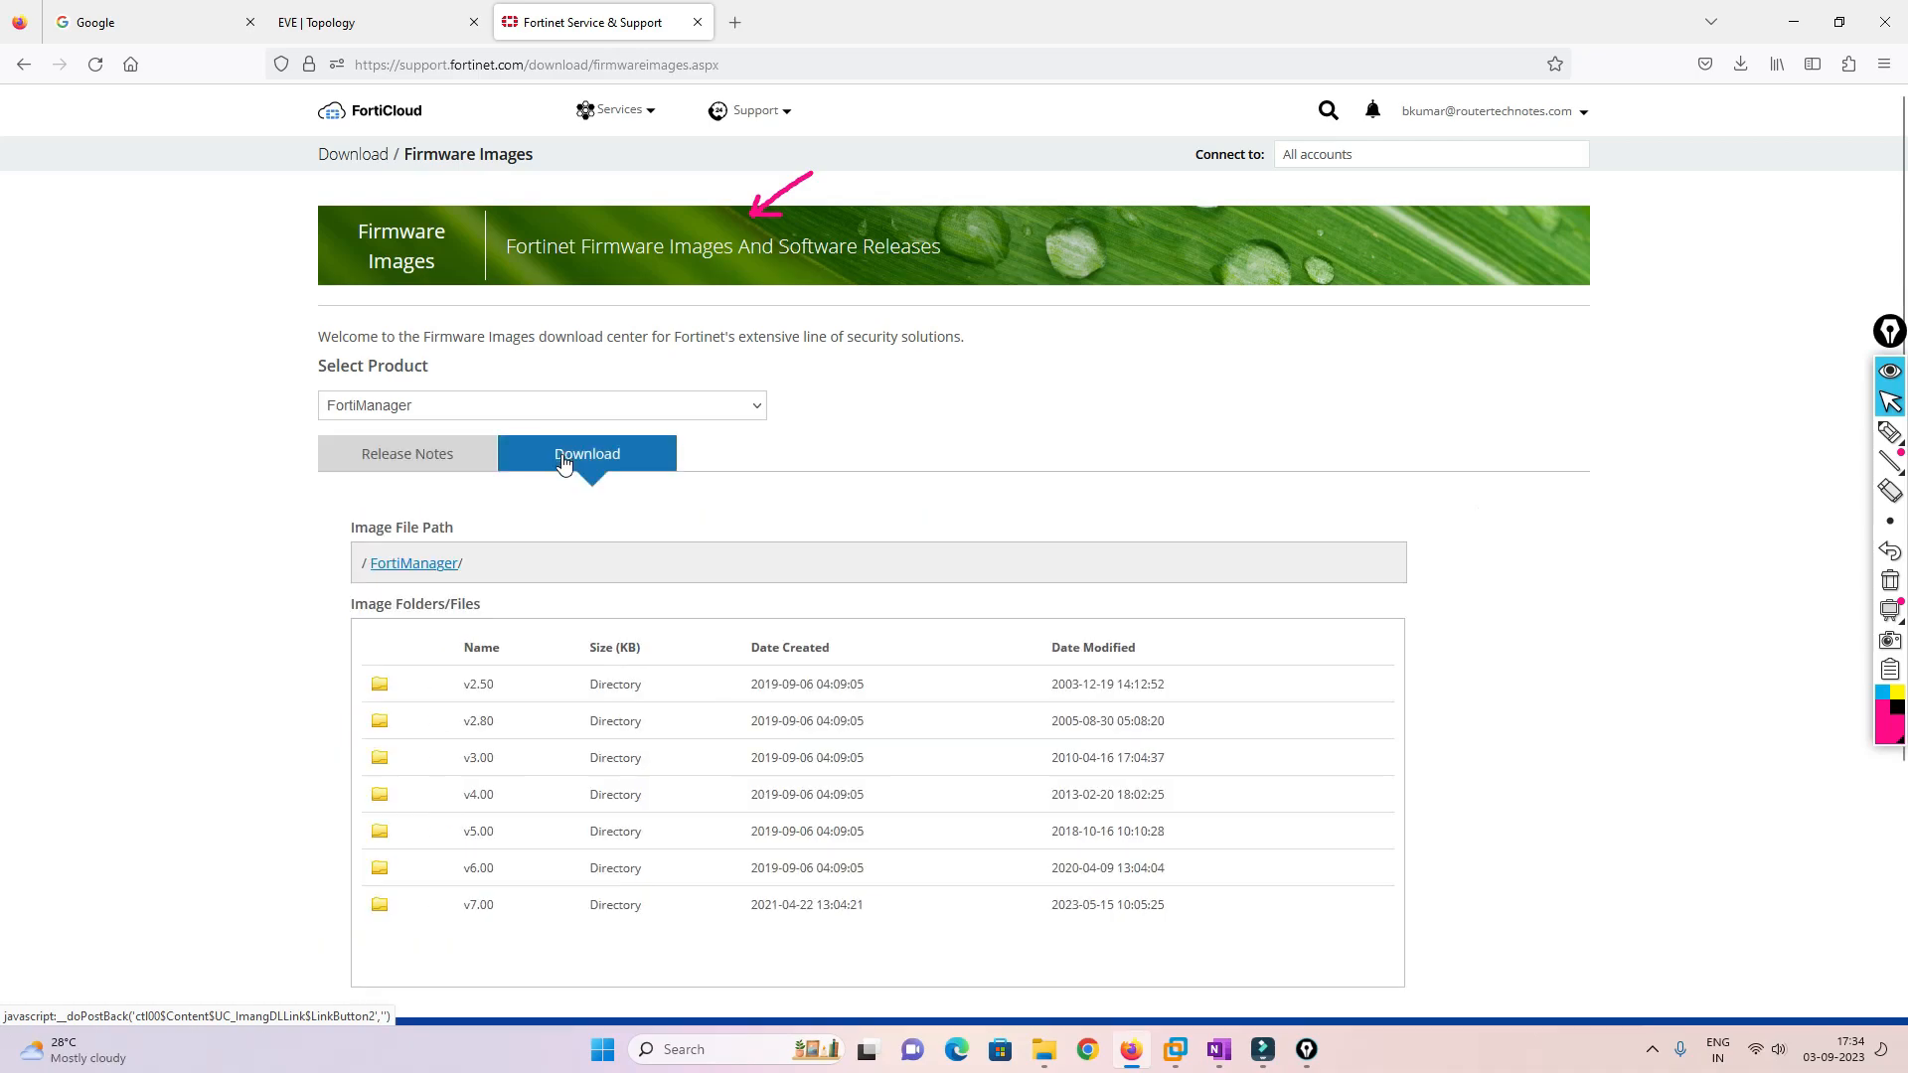
{"action": "left_click", "coordinate": [481, 907]}
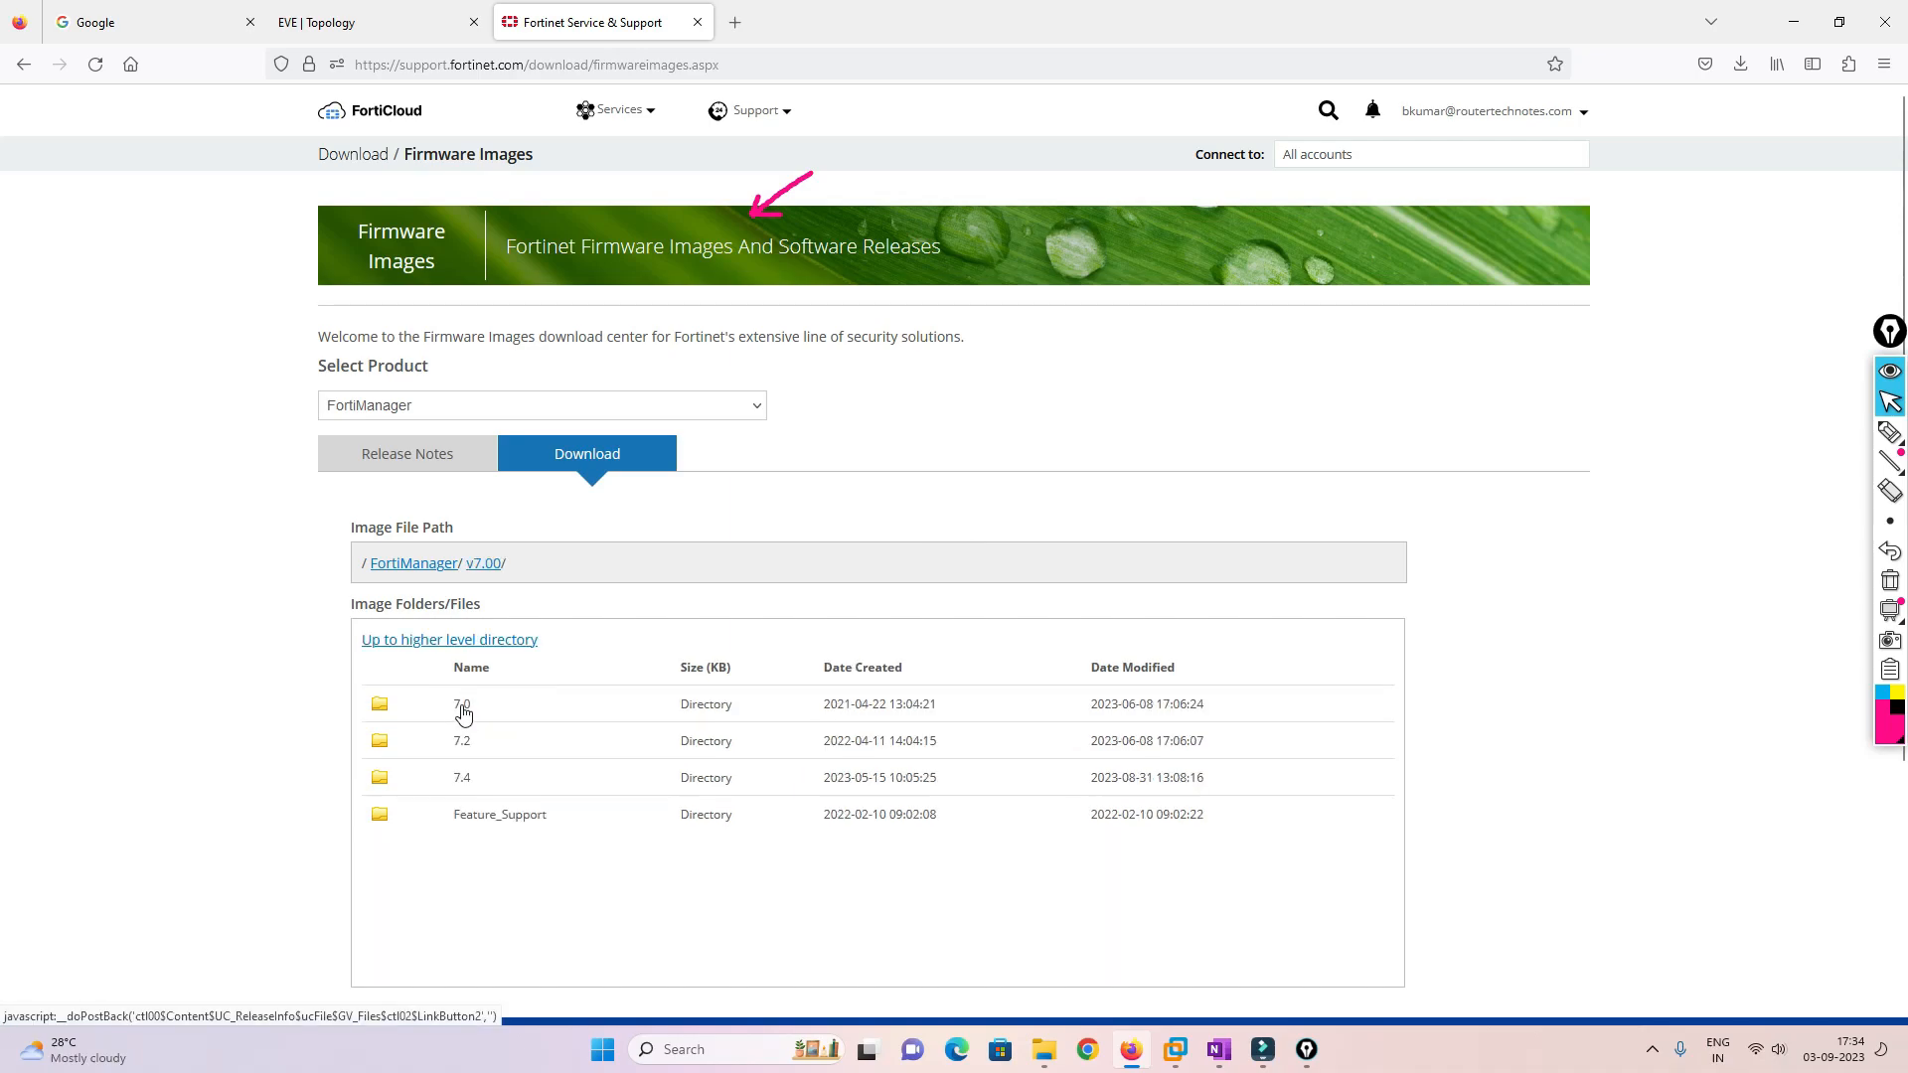
{"action": "left_click", "coordinate": [463, 708]}
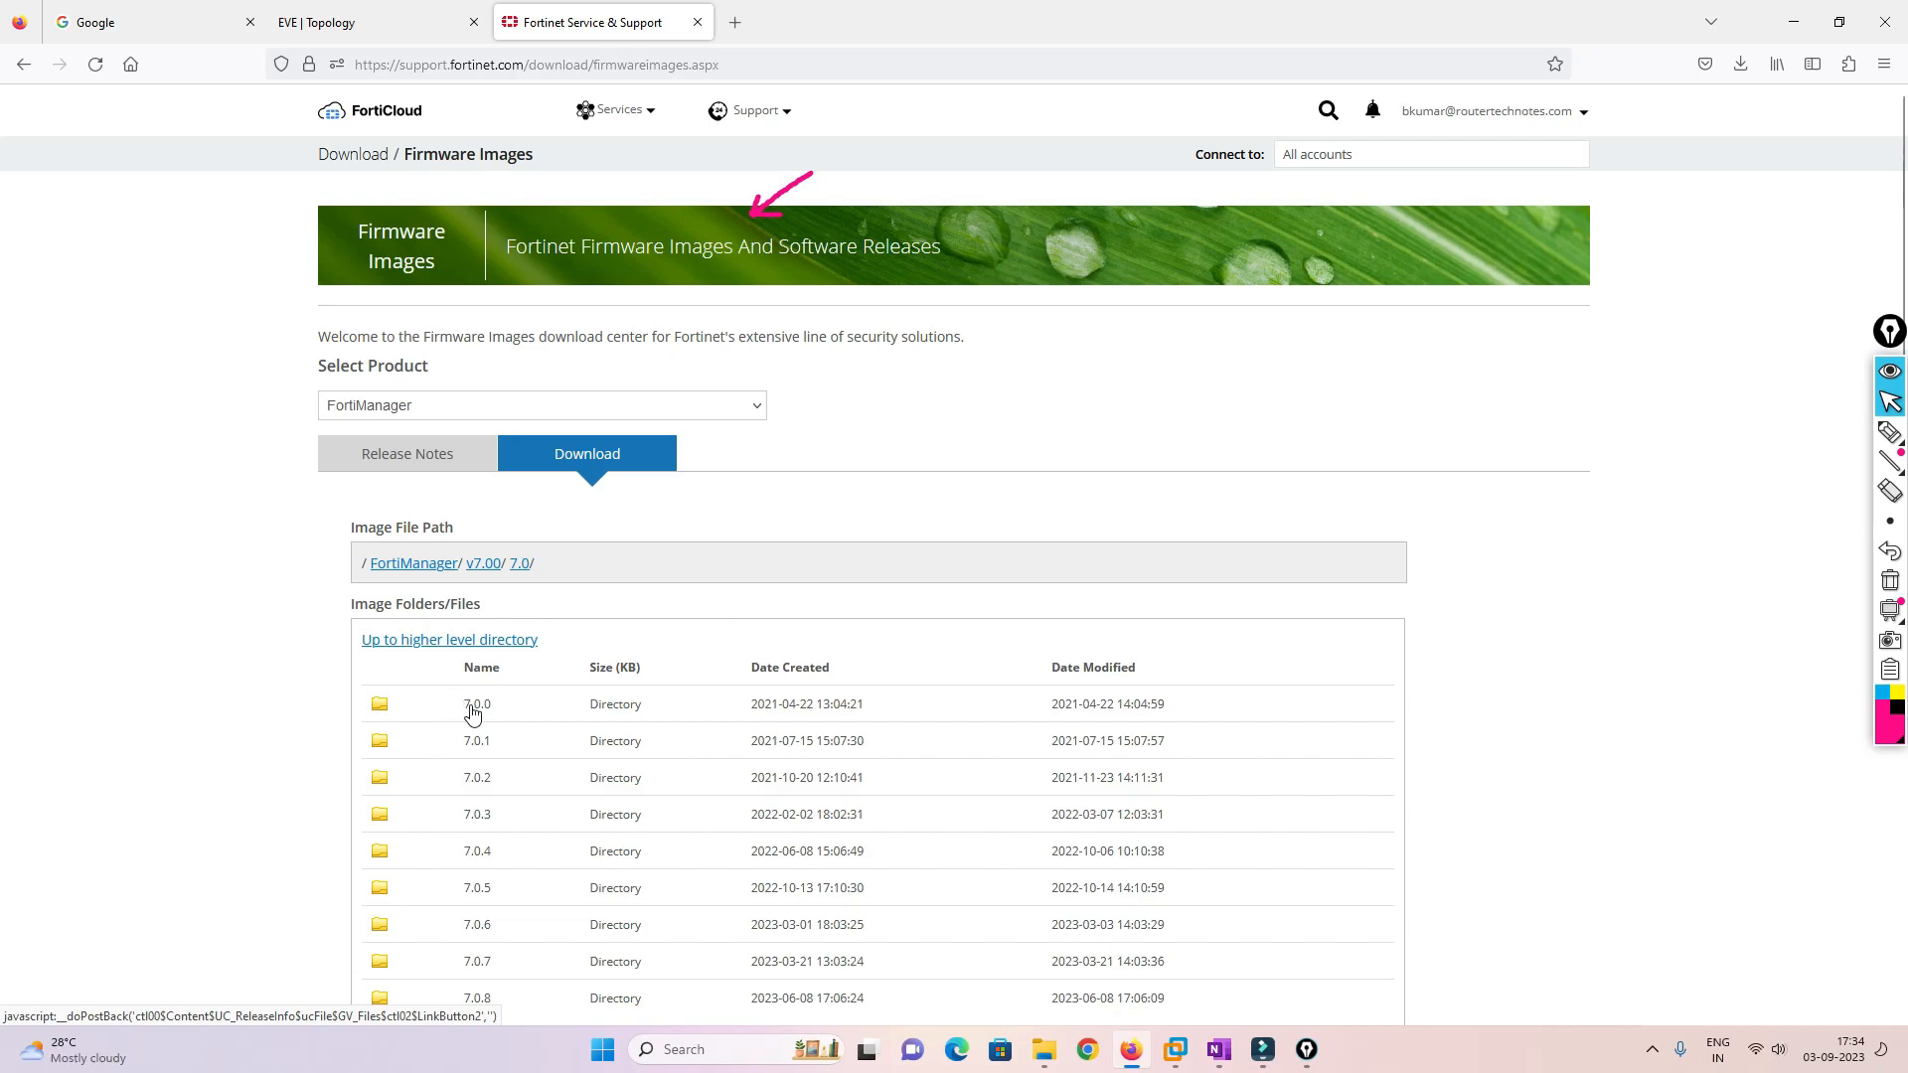
{"action": "left_click", "coordinate": [478, 708]}
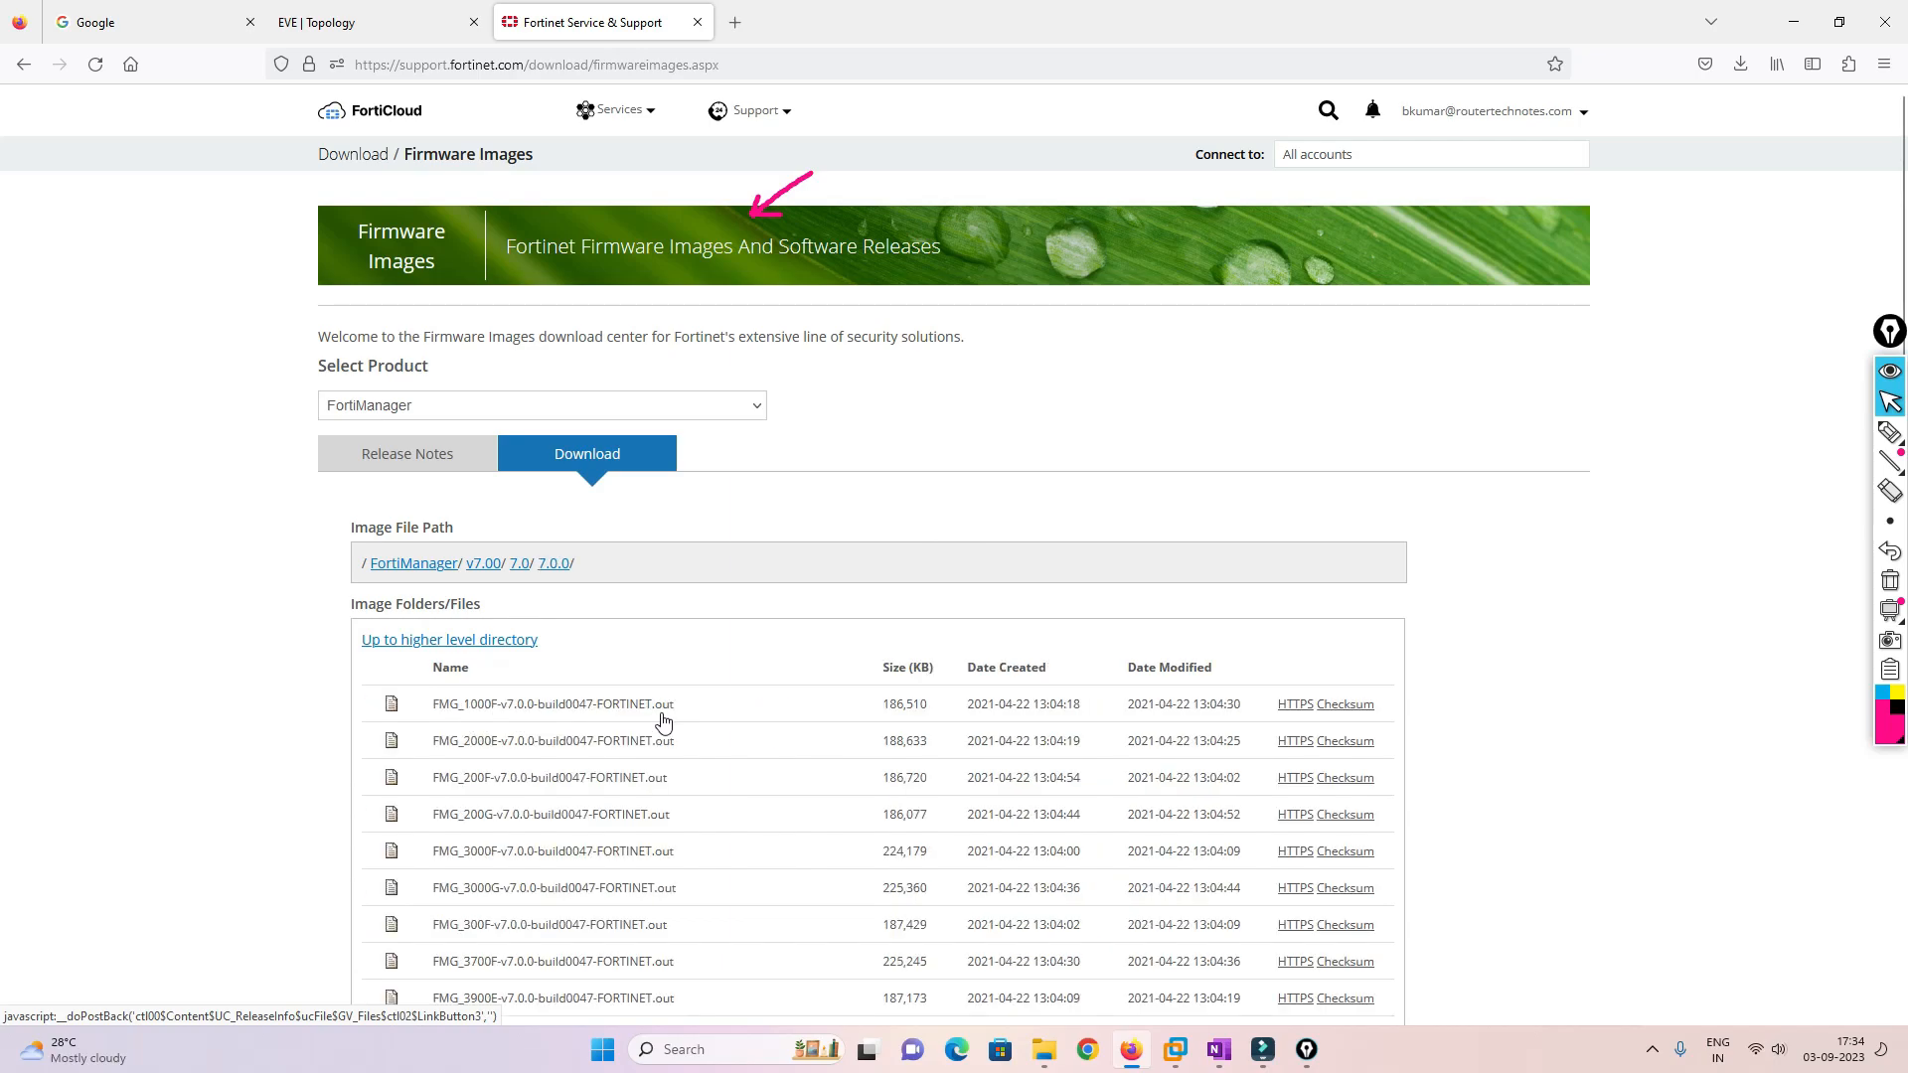
{"action": "scroll", "coordinate": [795, 819], "scroll_direction": "down", "scroll_amount": 10}
{"action": "scroll", "coordinate": [795, 819], "scroll_direction": "up", "scroll_amount": 5}
{"action": "scroll", "coordinate": [796, 827], "scroll_direction": "up", "scroll_amount": 4}
{"action": "scroll", "coordinate": [798, 827], "scroll_direction": "down", "scroll_amount": 4}
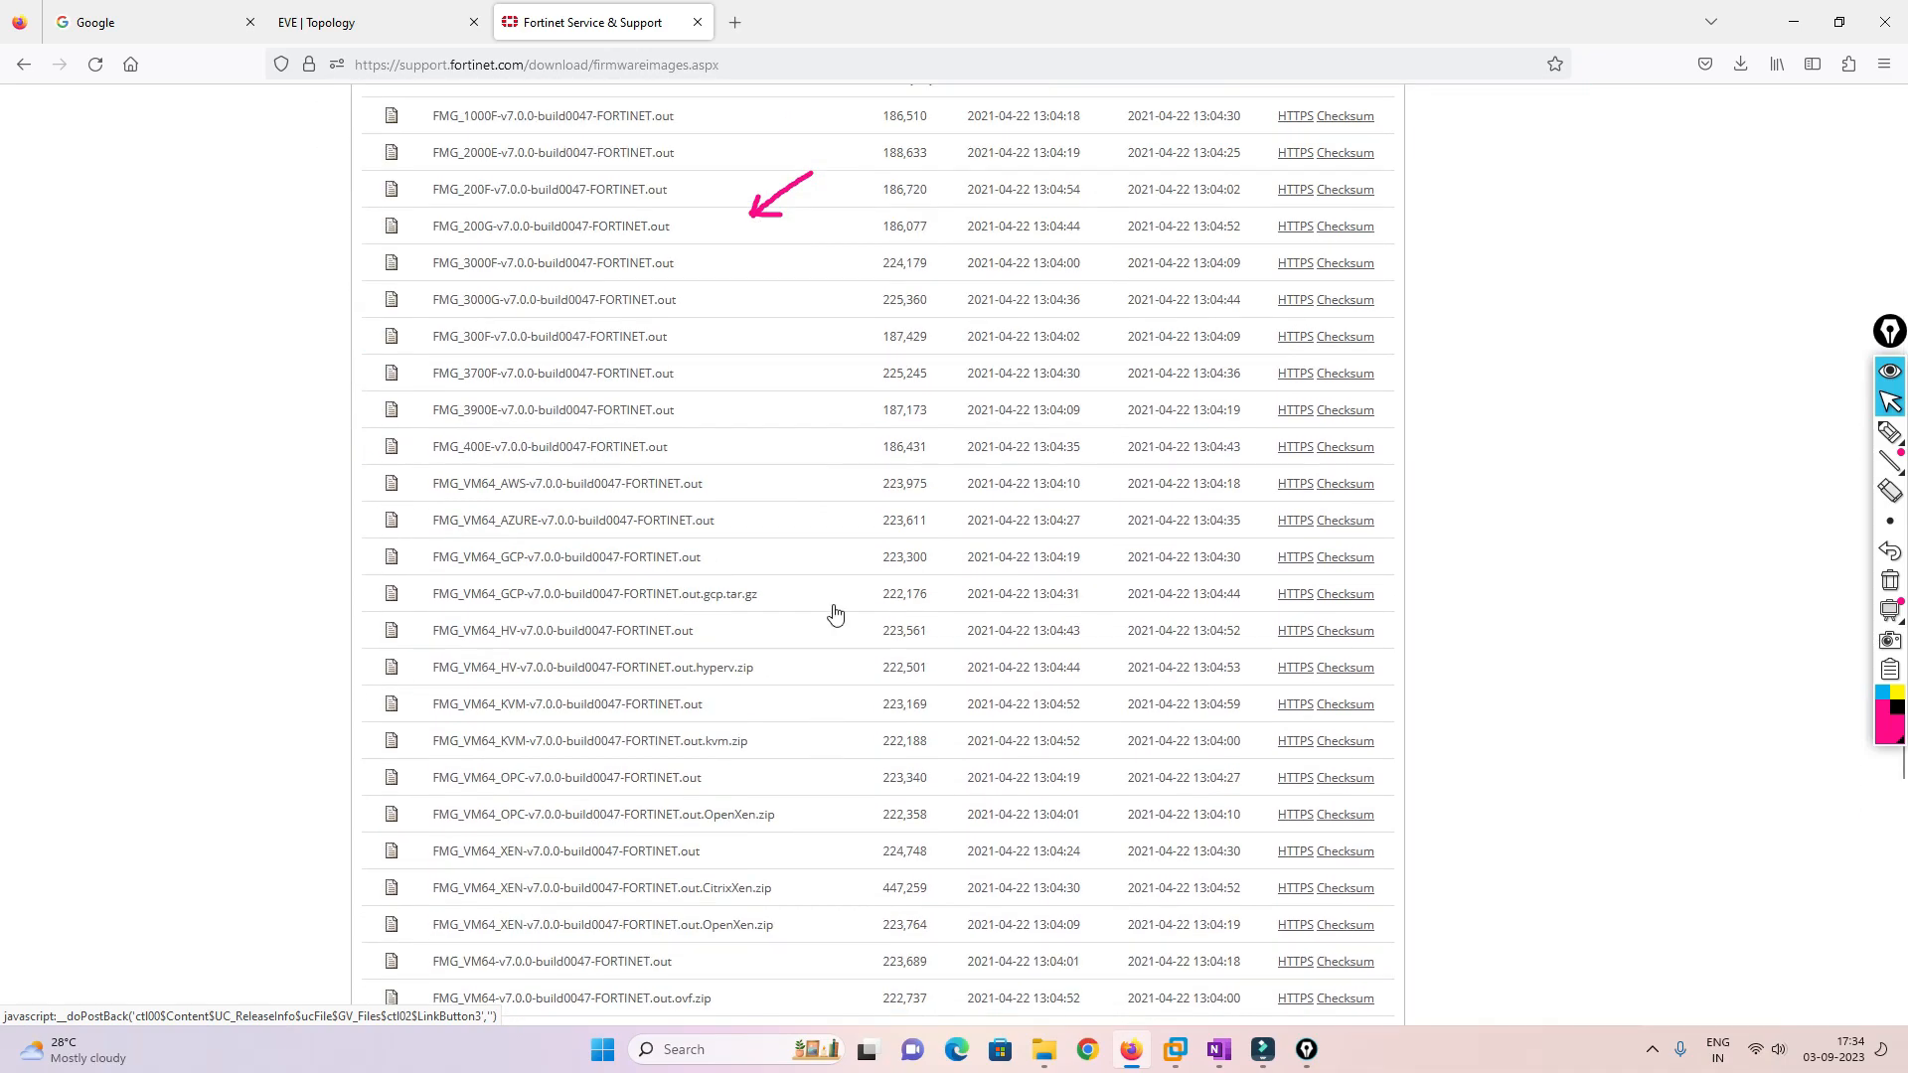
Search the web for 'eve ng fortigate' in a new tab and open the EVE-NG Fortinet images guide
{"action": "left_click", "coordinate": [736, 24]}
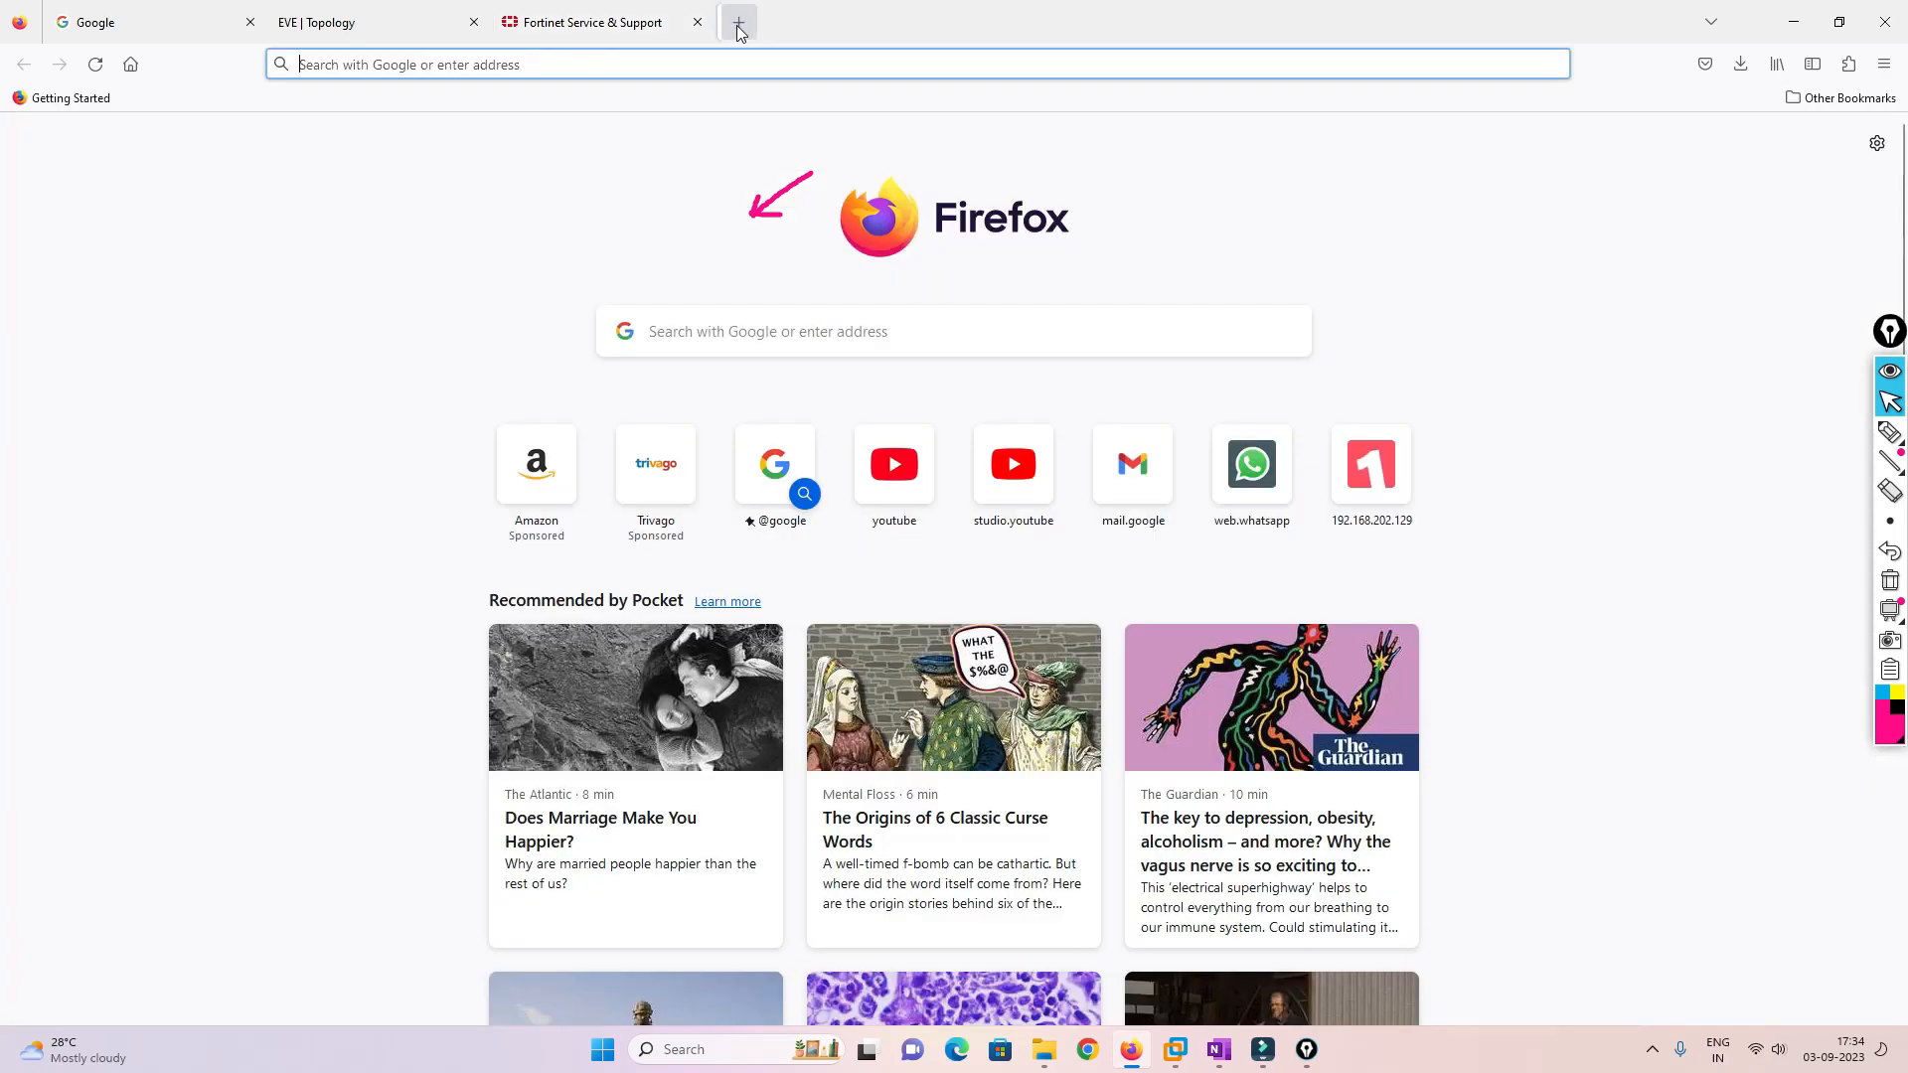
{"action": "type", "text": "ev"}
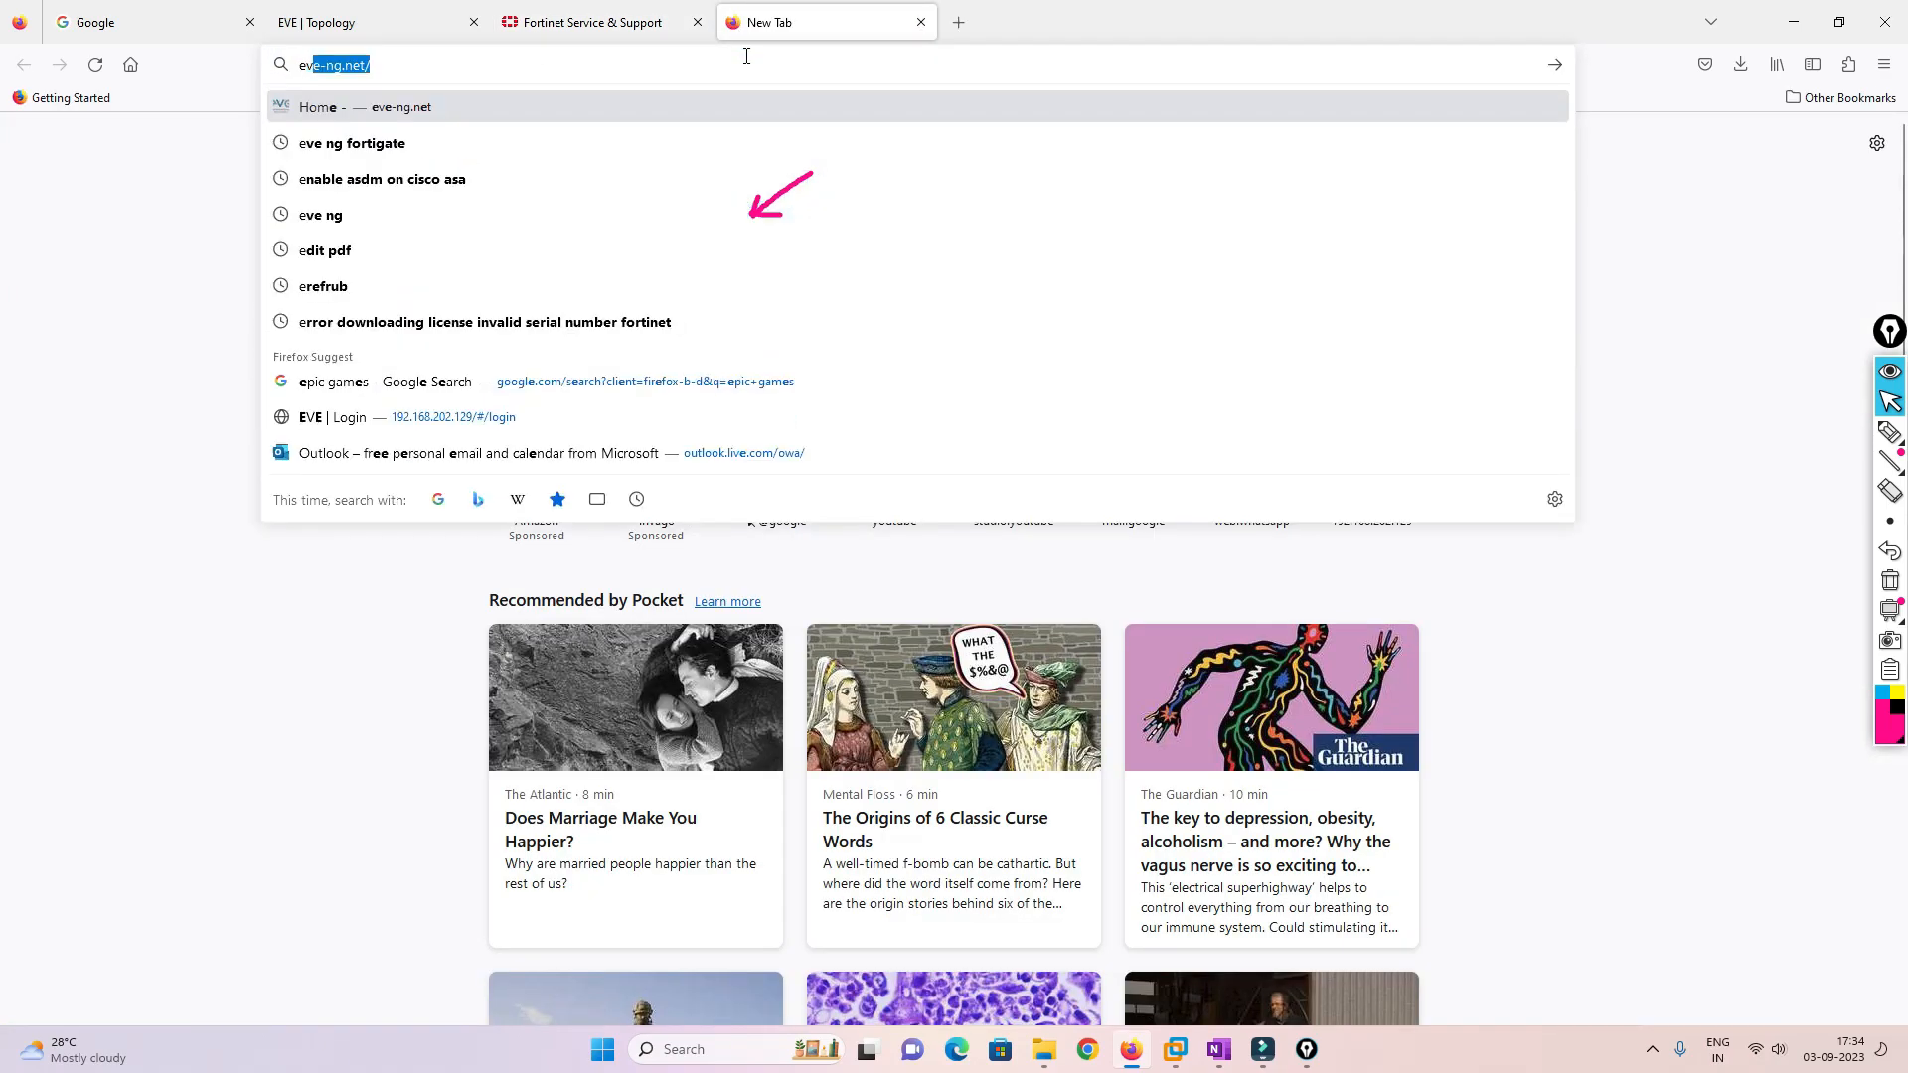
{"action": "type", "text": "e ng fortigate"}
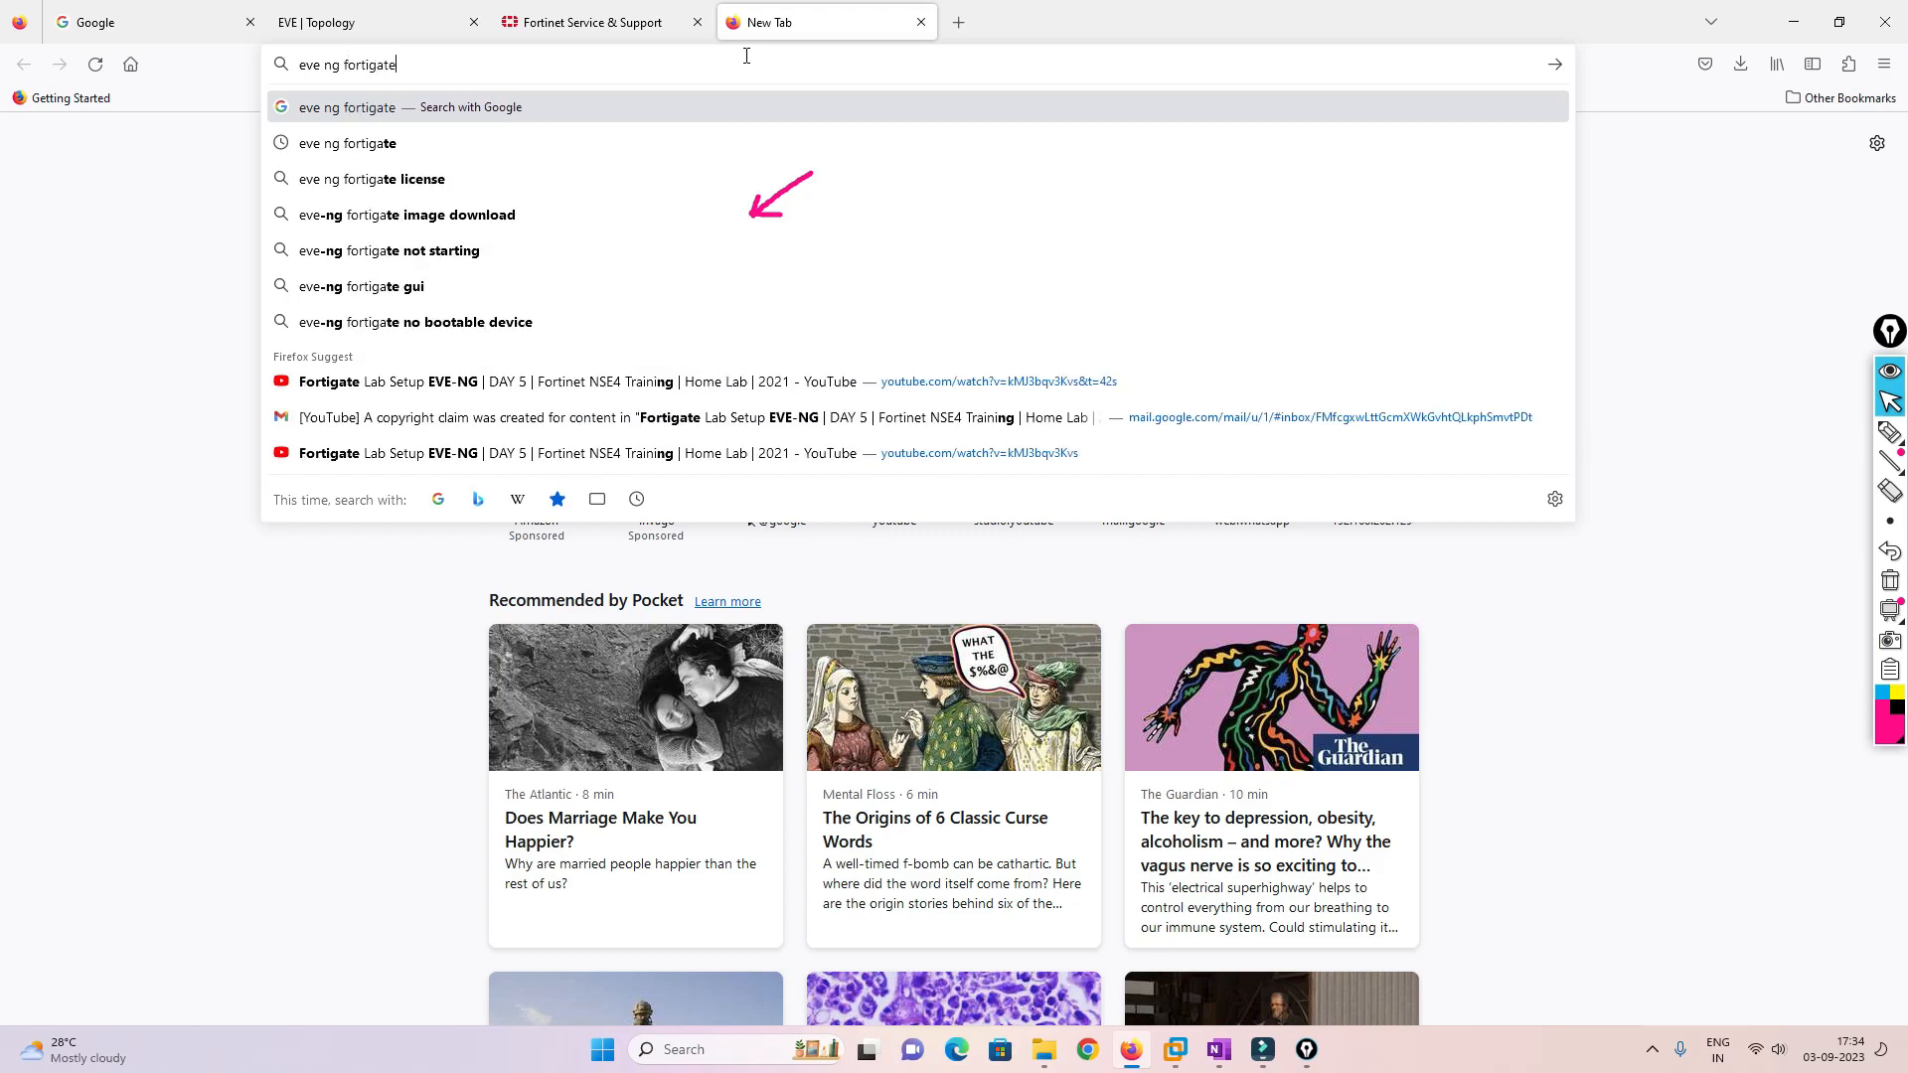
{"action": "key", "text": "Return"}
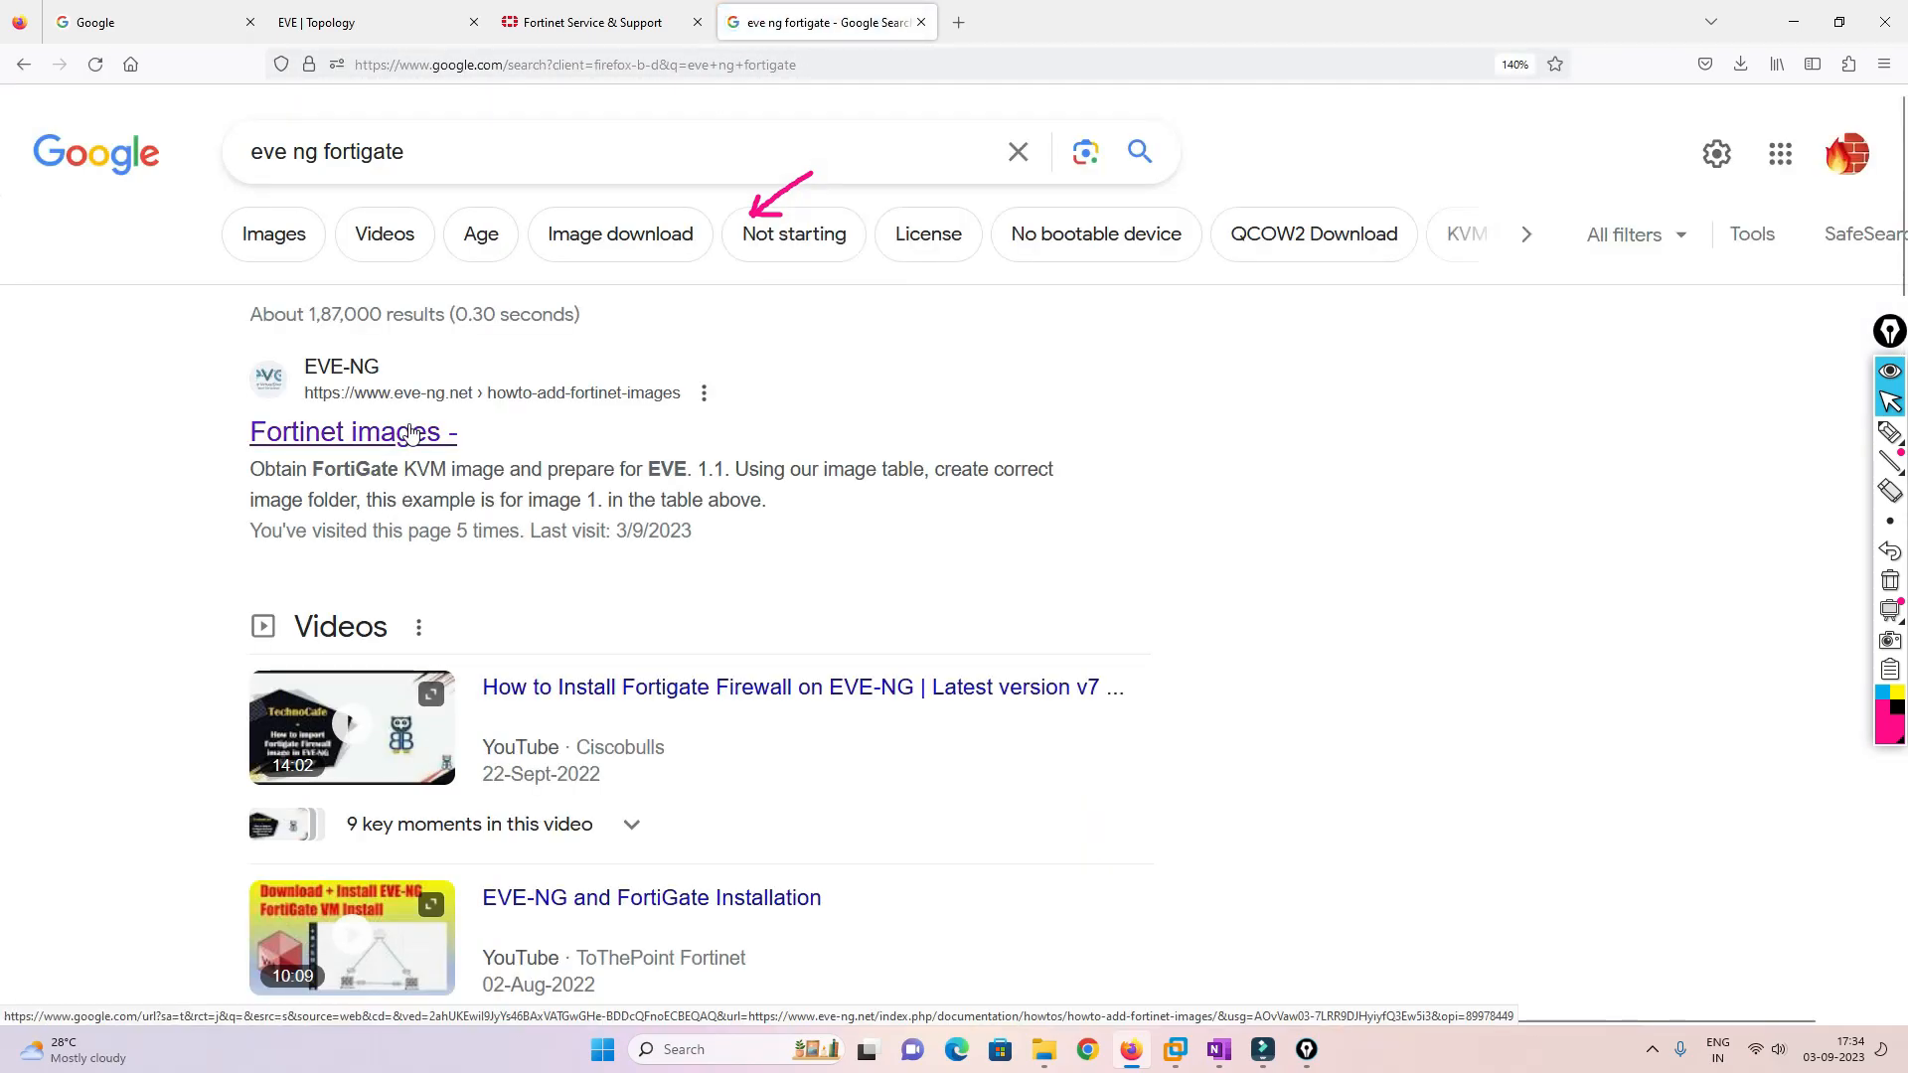
{"action": "left_click", "coordinate": [411, 433]}
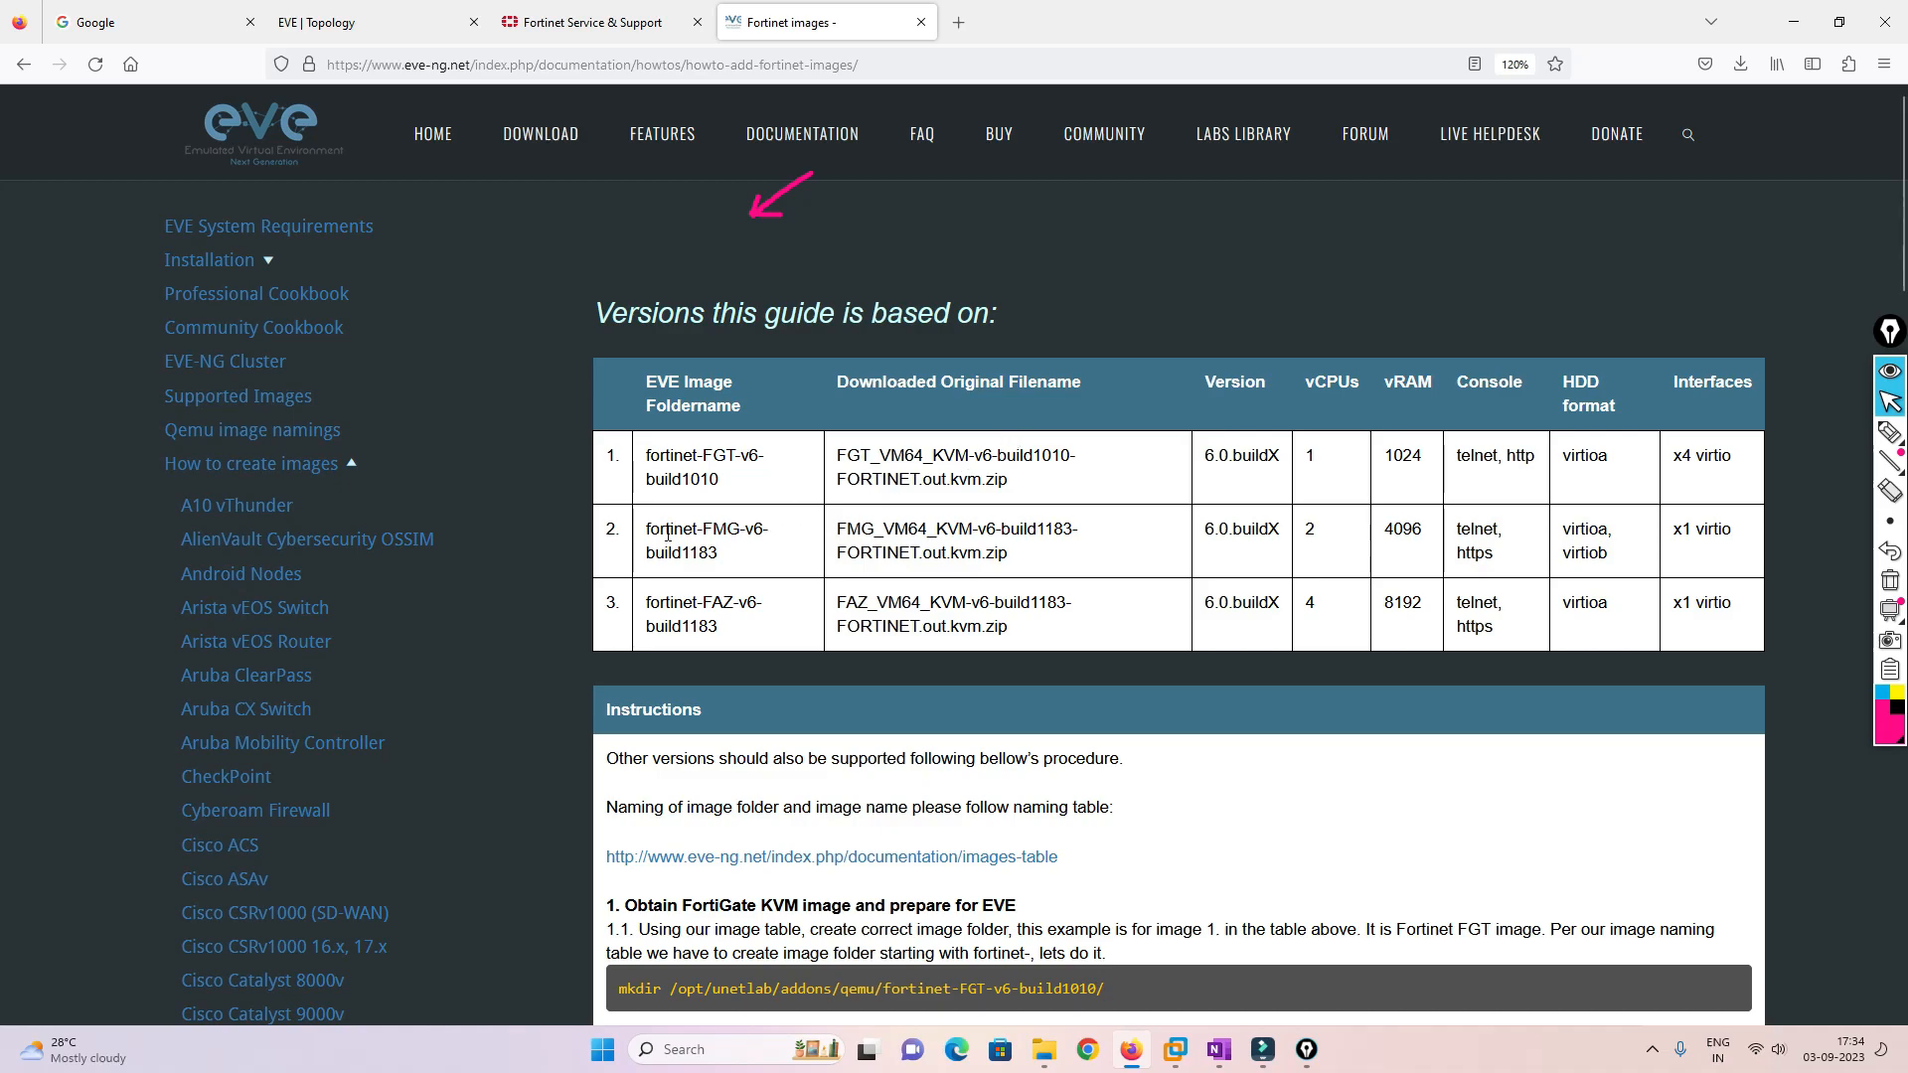
Select the 'out.kvm.zip' file-name ending in the guide and start a search on the Fortinet downloads page
{"action": "left_click_drag", "start_coordinate": [646, 530], "coordinate": [753, 531]}
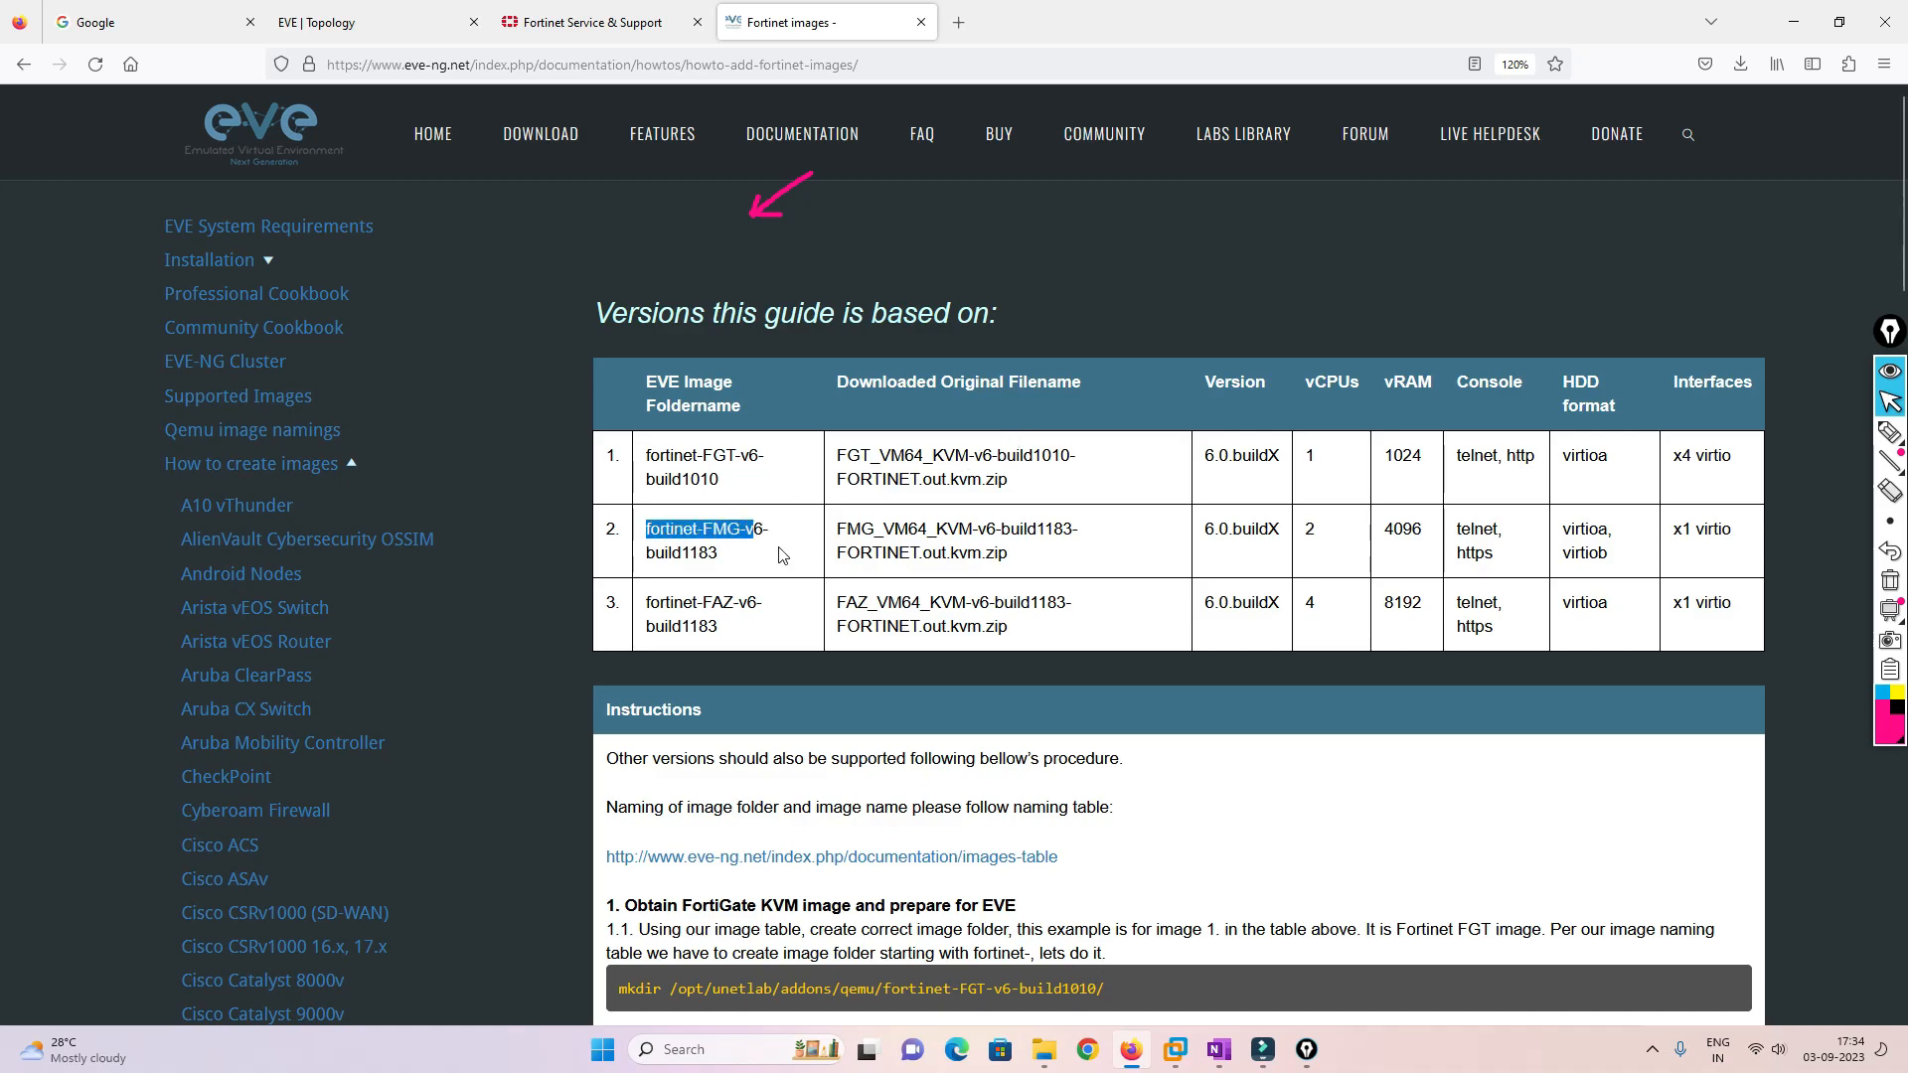
{"action": "left_click", "coordinate": [927, 555]}
{"action": "left_click_drag", "start_coordinate": [950, 554], "coordinate": [1016, 560]}
{"action": "key", "text": "ctrl+c"}
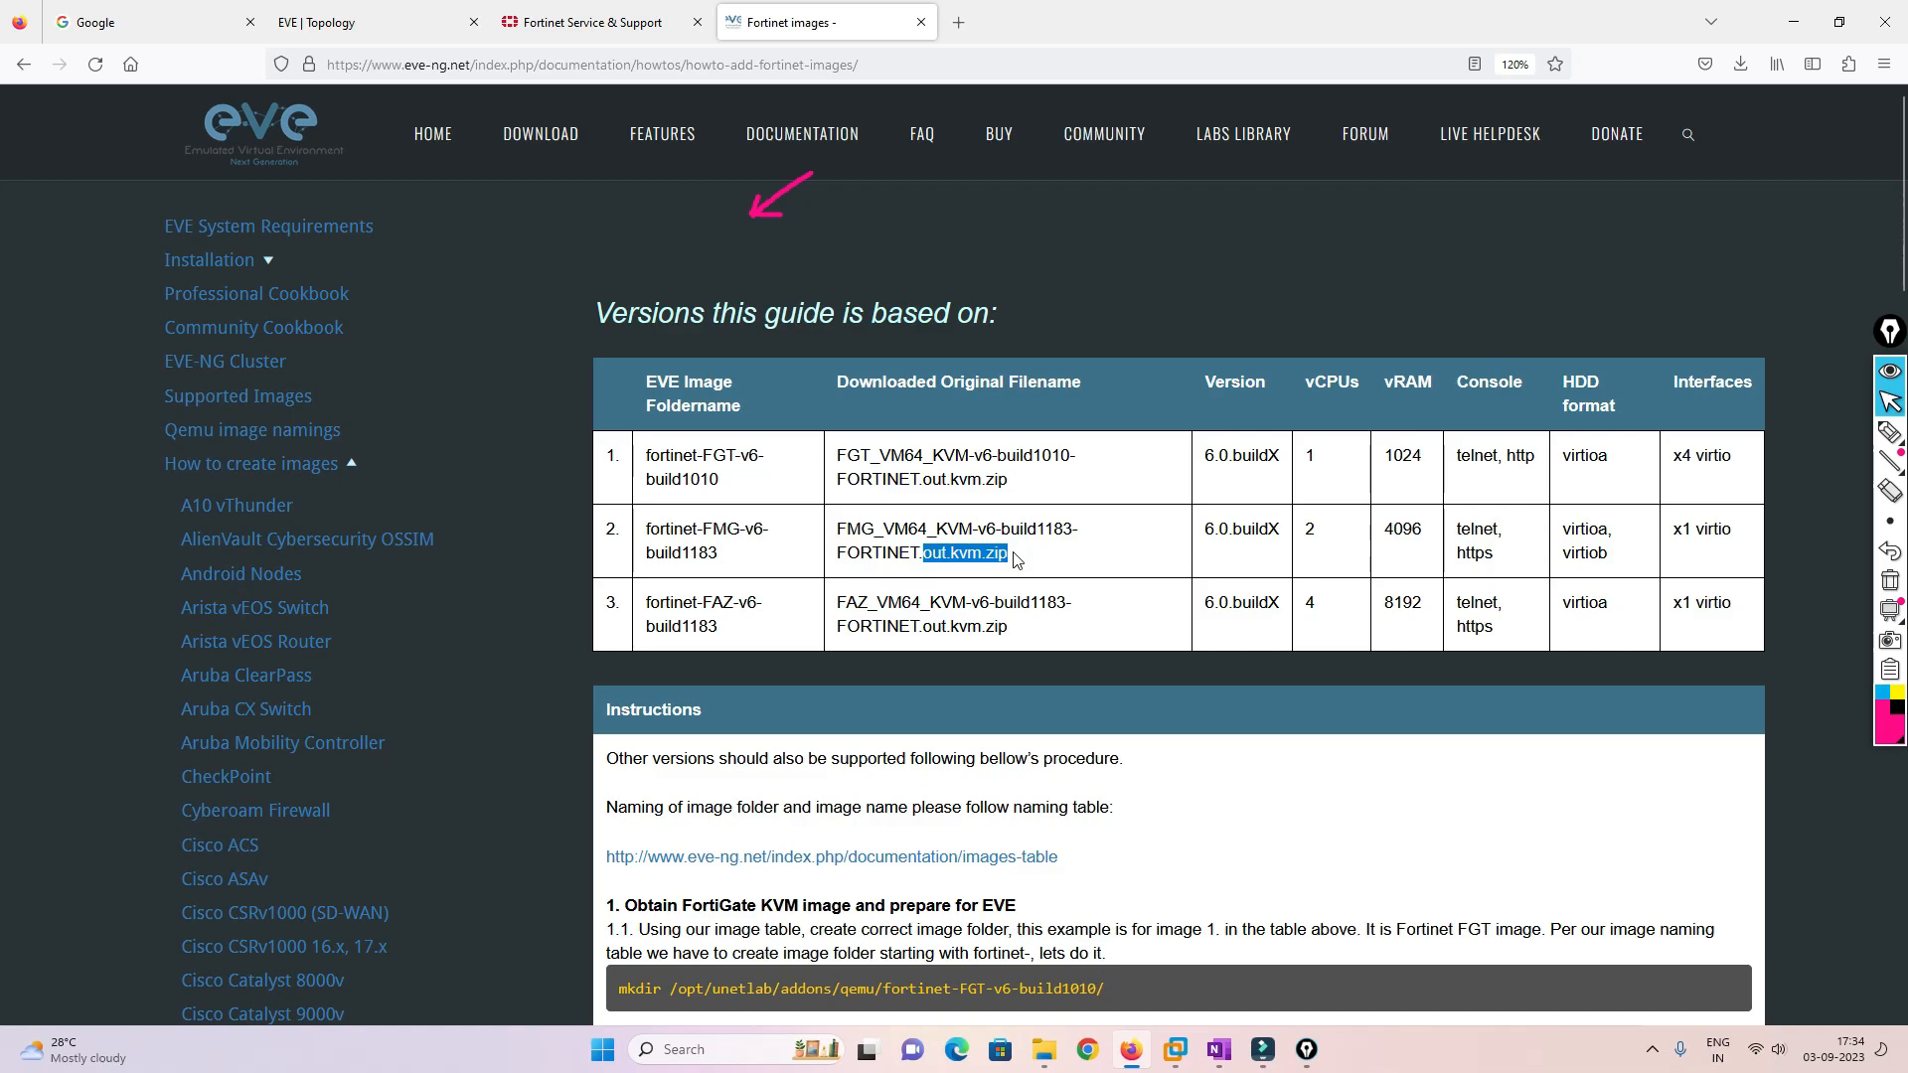
{"action": "left_click", "coordinate": [592, 22]}
{"action": "key", "text": "ctrl+f"}
Find 'out.kvm.zip' on the page and download FMG_VM64_KVM-v7.0.0-build0047-FORTINET.out.kvm.zip over HTTPS
{"action": "key", "text": "ctrl+v"}
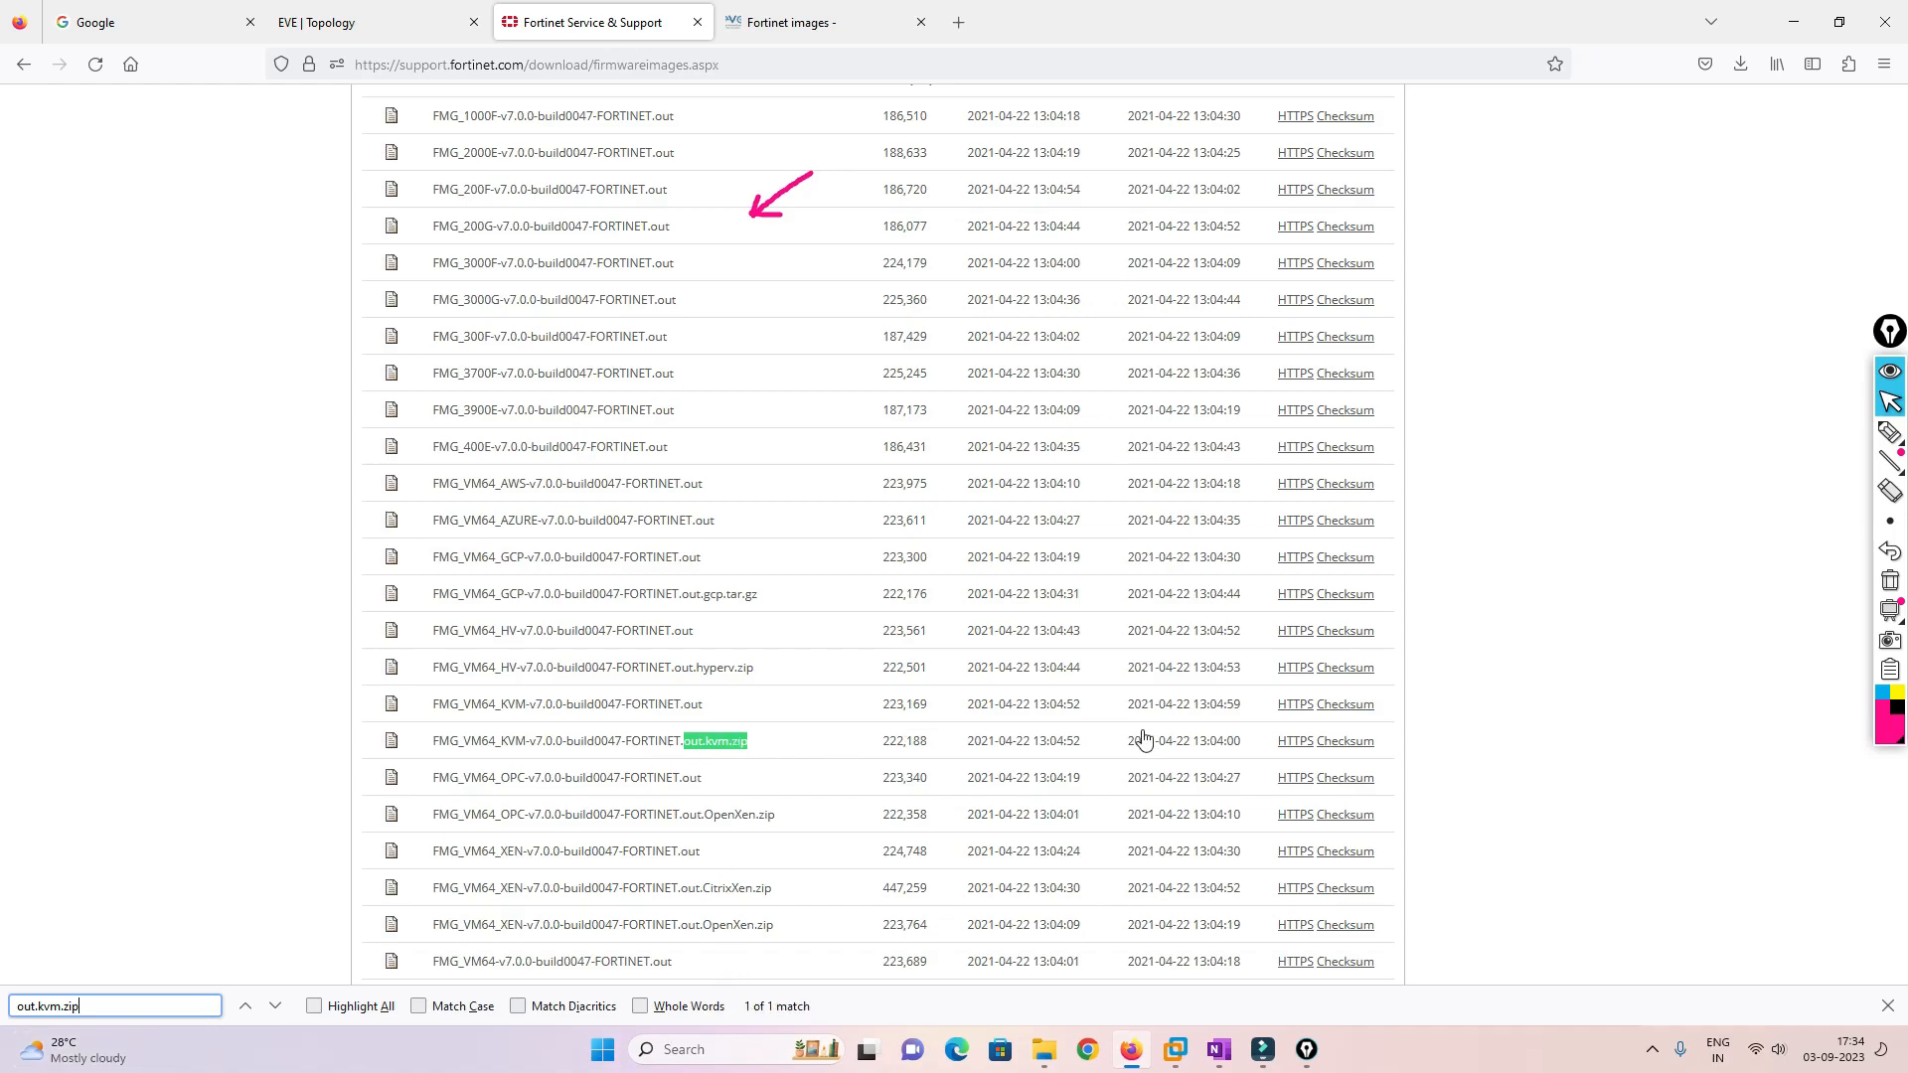
{"action": "left_click", "coordinate": [1298, 742]}
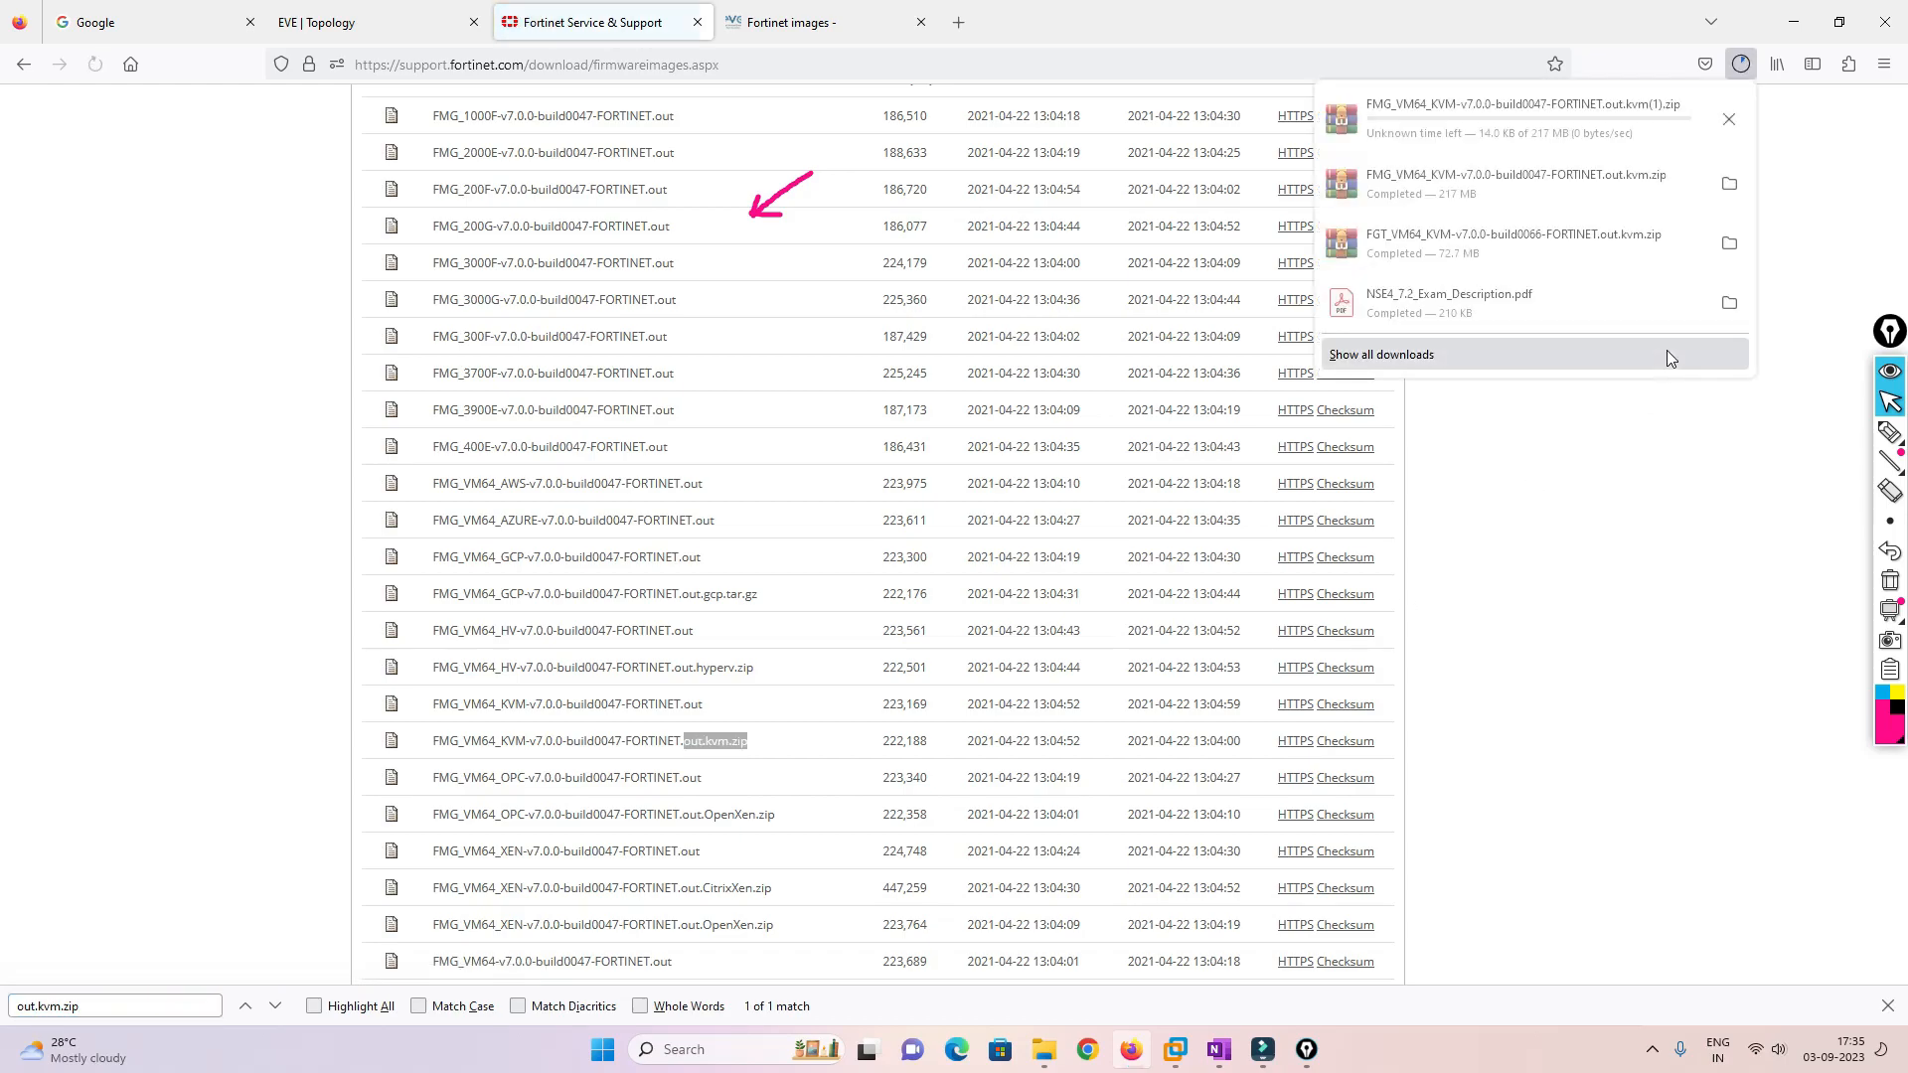
{"action": "left_click", "coordinate": [1121, 8]}
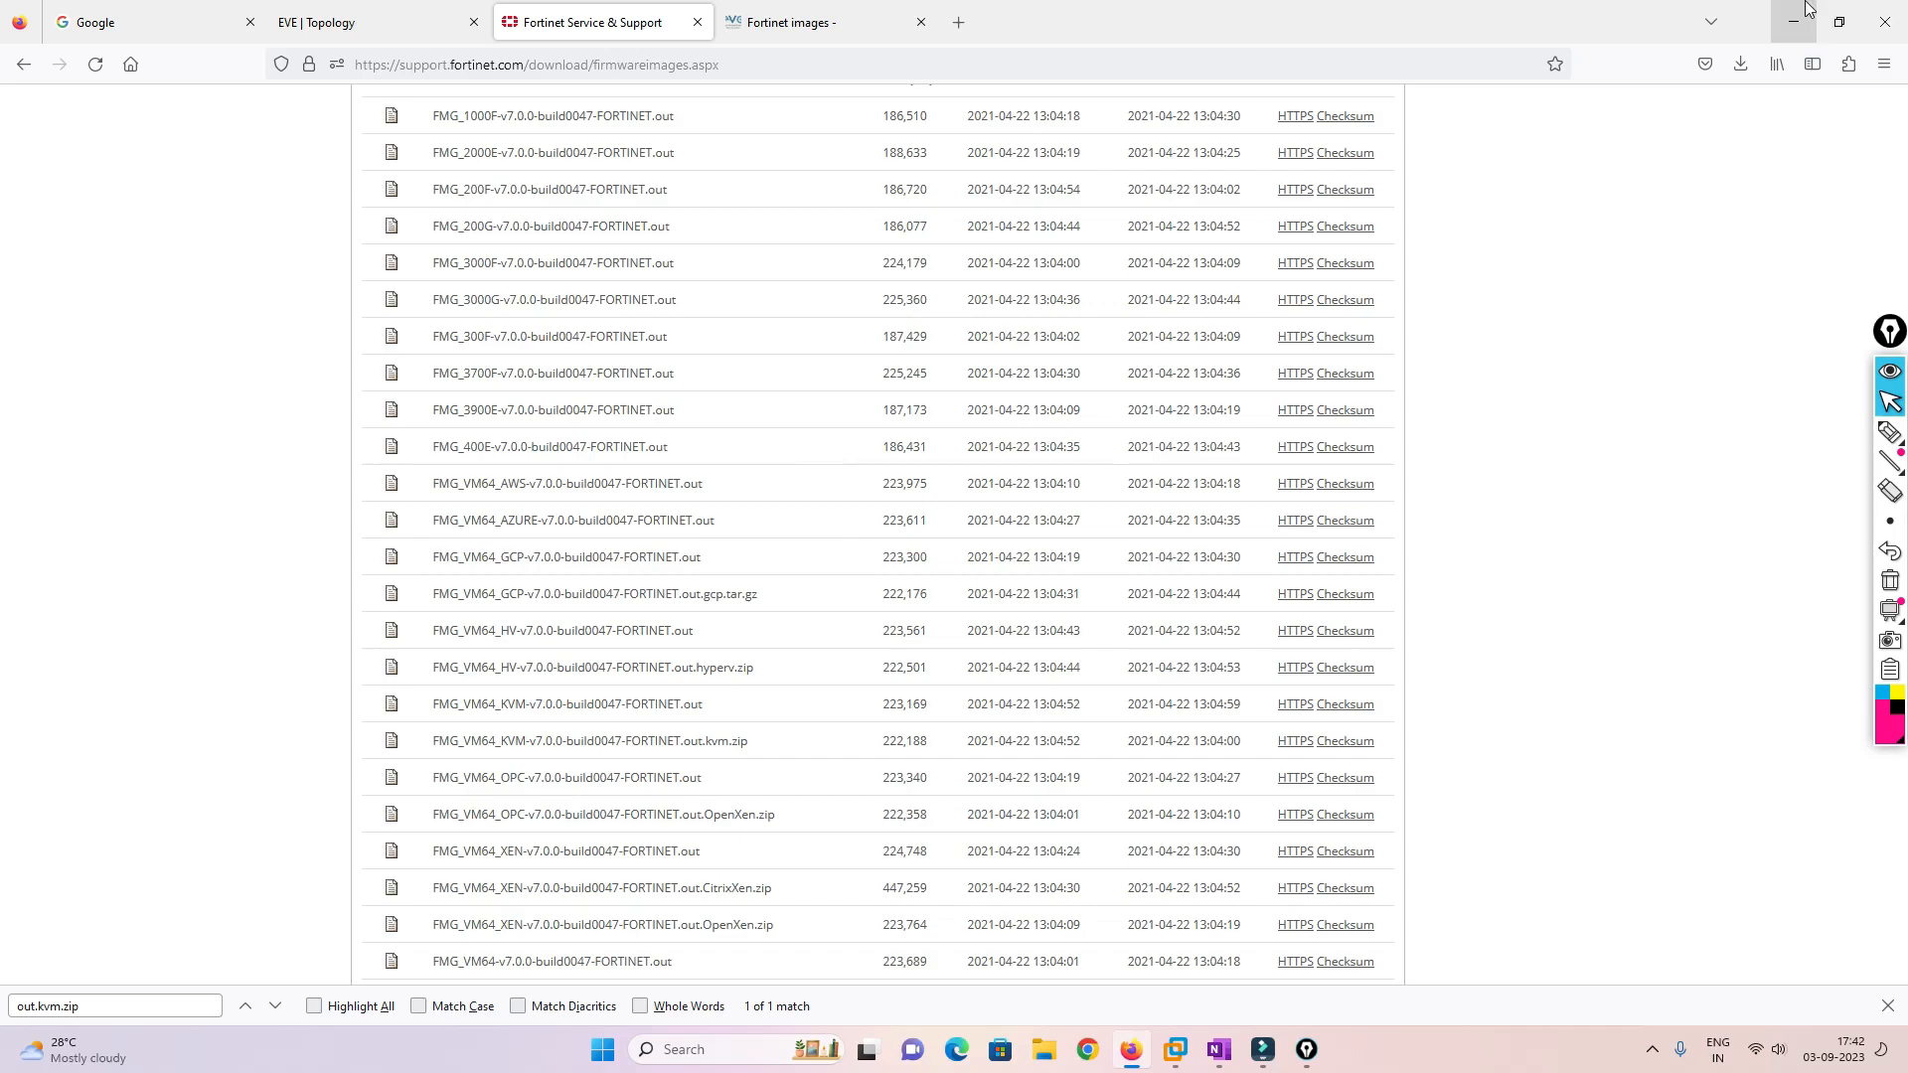
Open the desktop FMG_VM64_KVM folder to confirm fmg.qcow2 is there, close it, and launch WinSCP
{"action": "left_click", "coordinate": [1807, 7]}
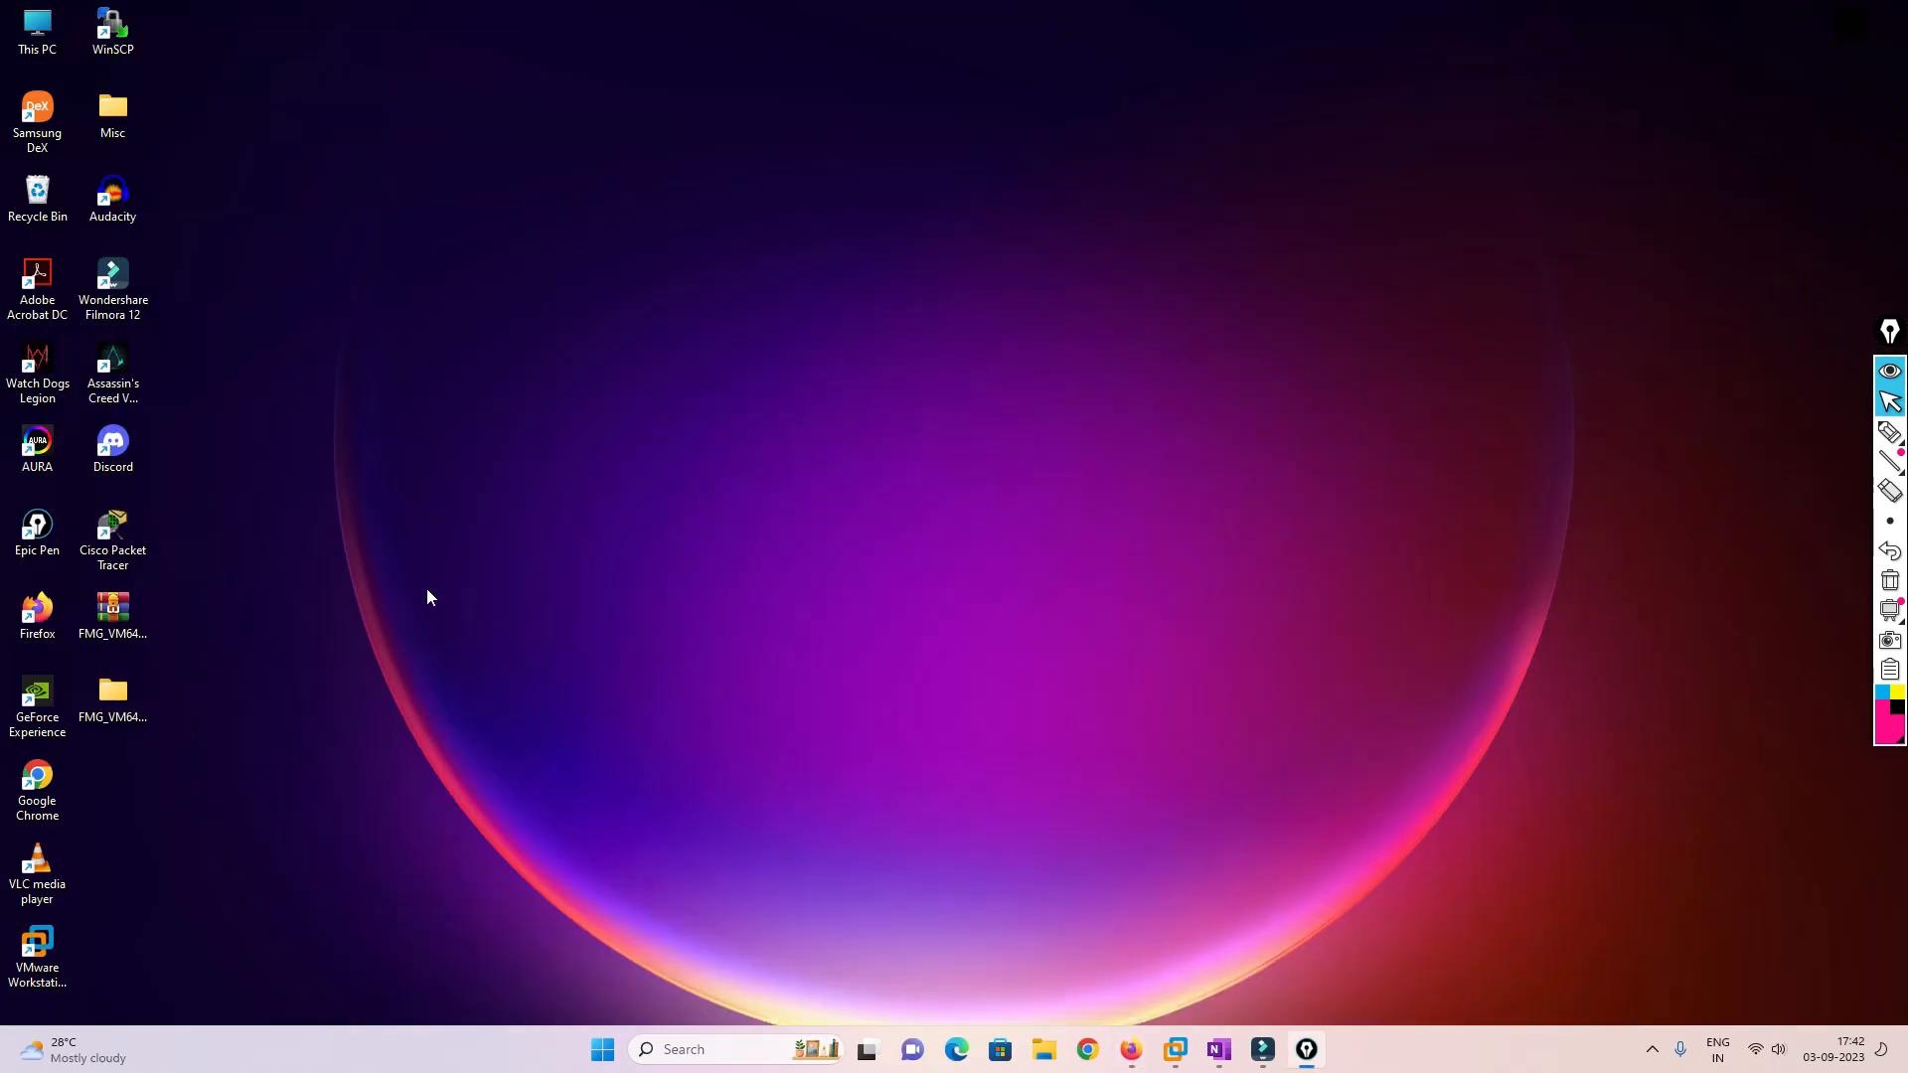
{"action": "left_click", "coordinate": [113, 696]}
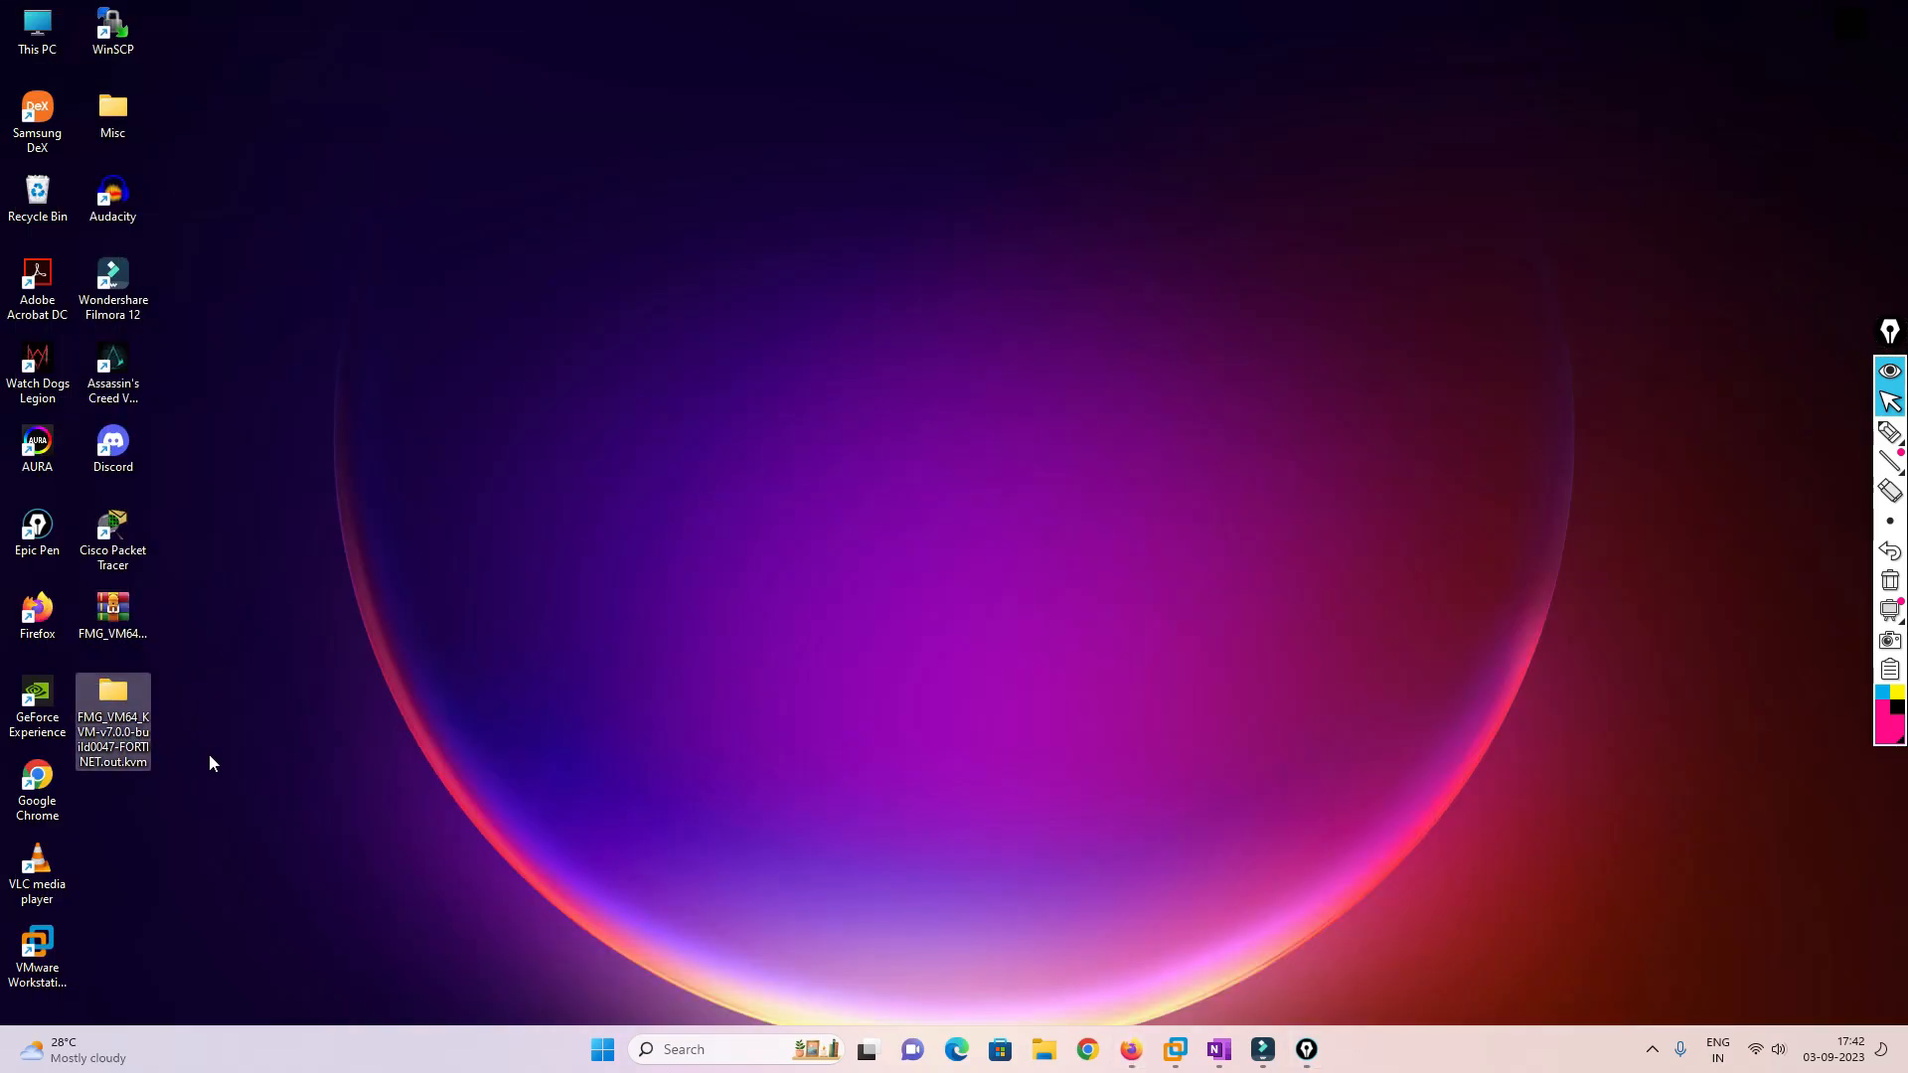
{"action": "double_click", "coordinate": [128, 690]}
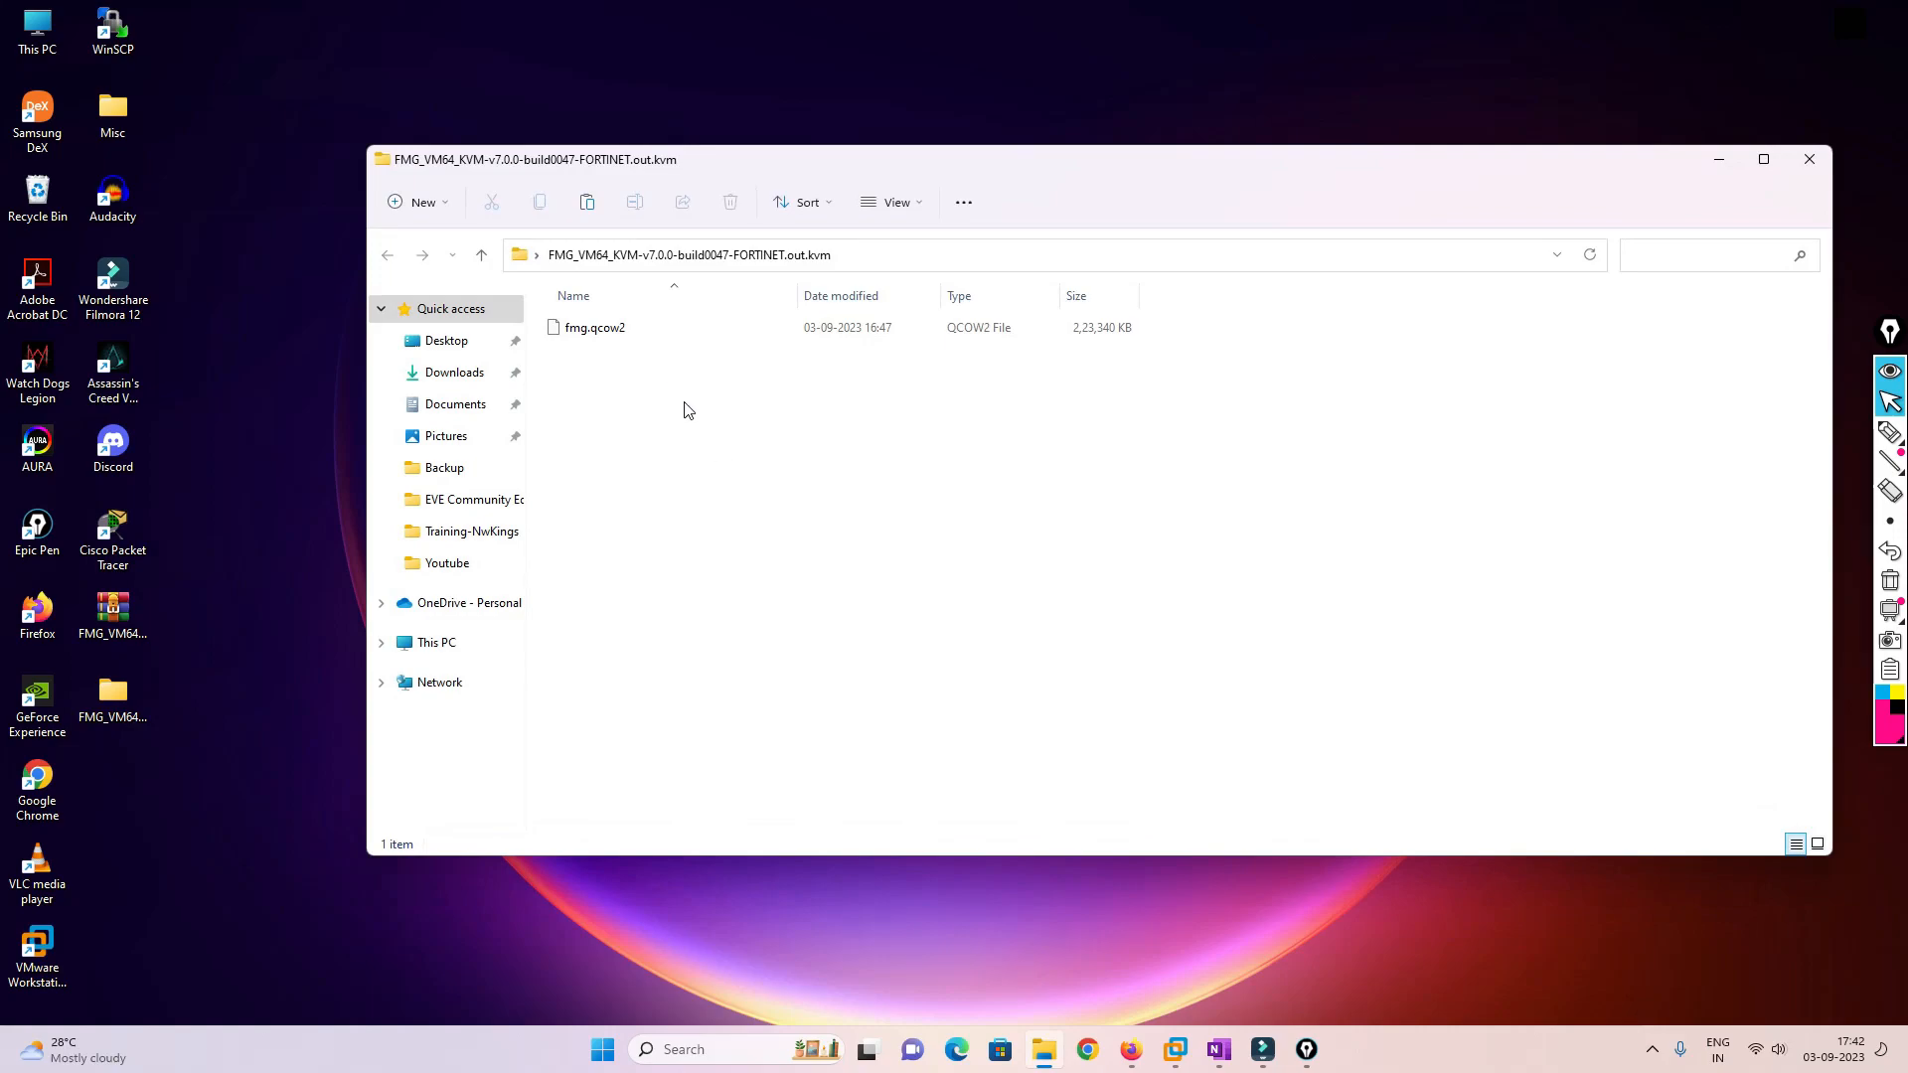
{"action": "left_click", "coordinate": [566, 336]}
{"action": "left_click", "coordinate": [1809, 159]}
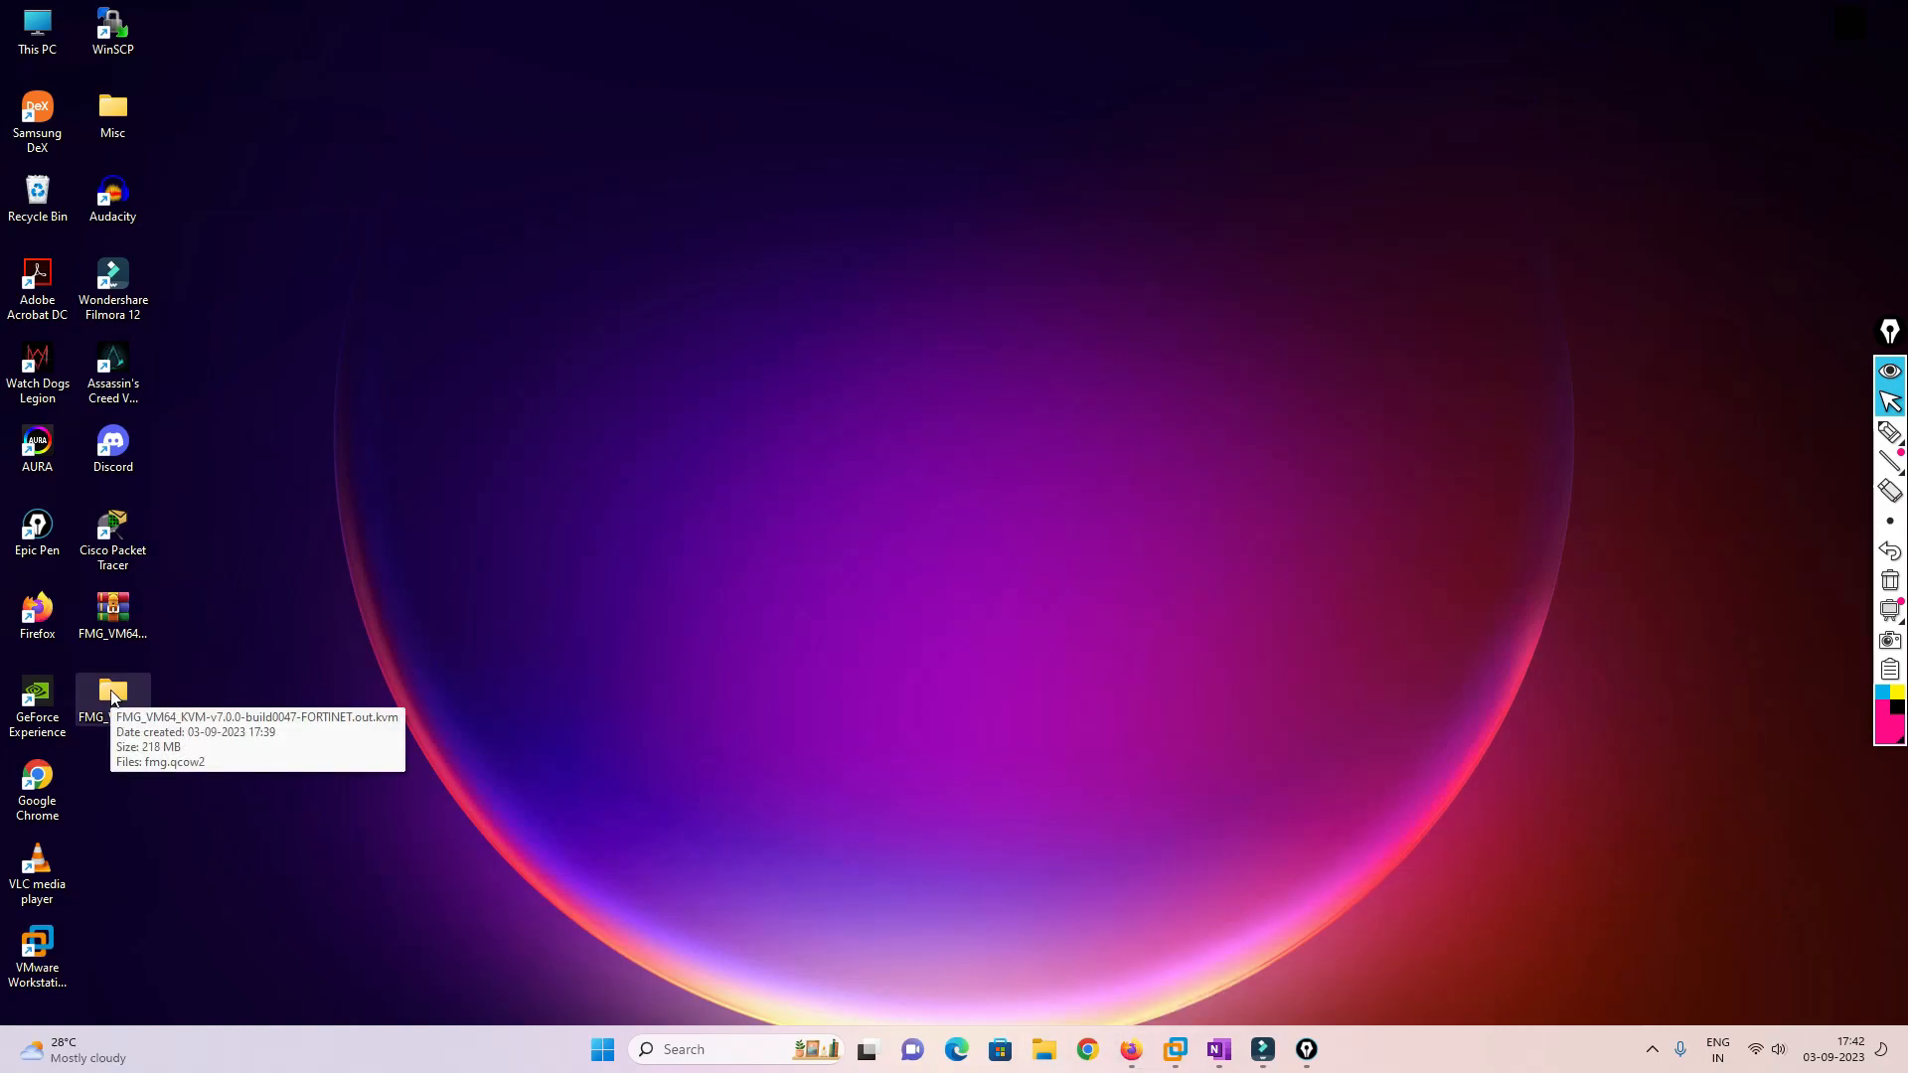
{"action": "double_click", "coordinate": [112, 30]}
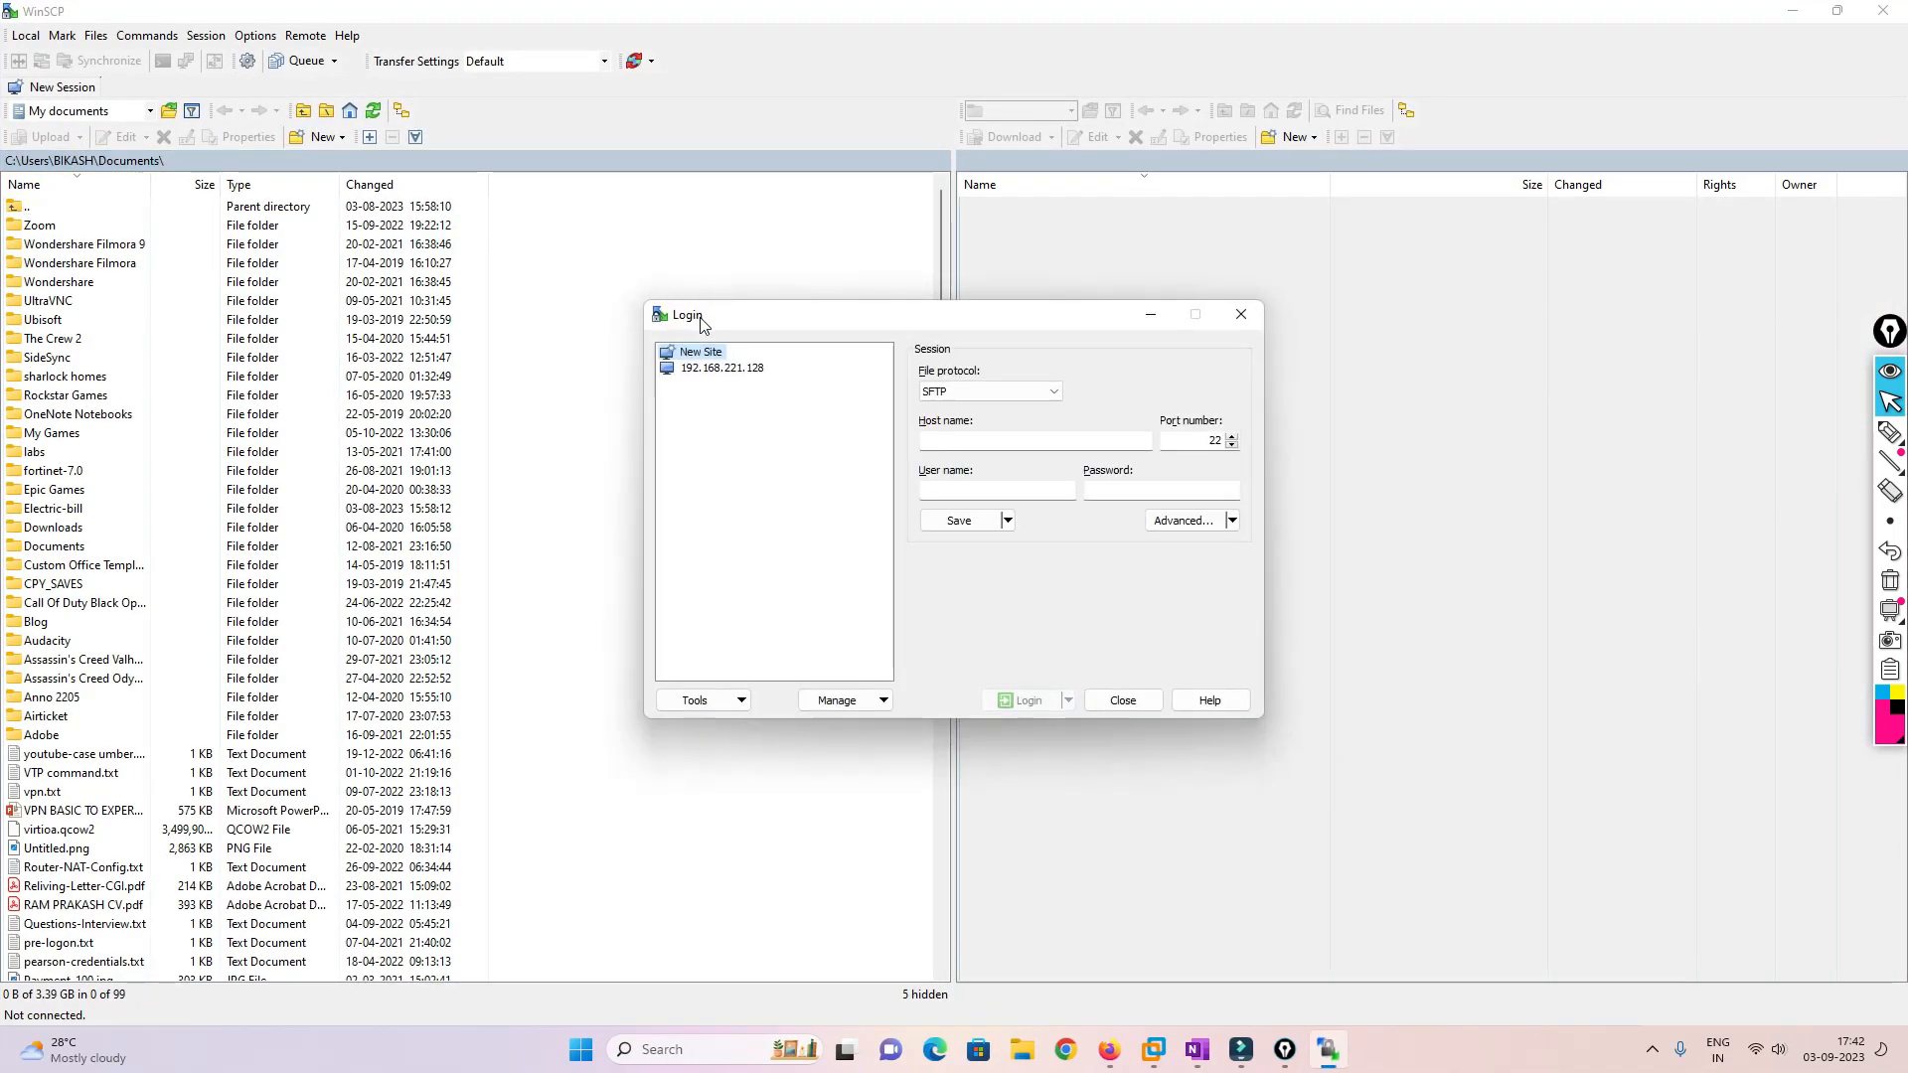
Connect WinSCP to the EVE server at 192.168.202.128 and log in with the username
{"action": "left_click", "coordinate": [1060, 440]}
{"action": "type", "text": "192.168.202.128"}
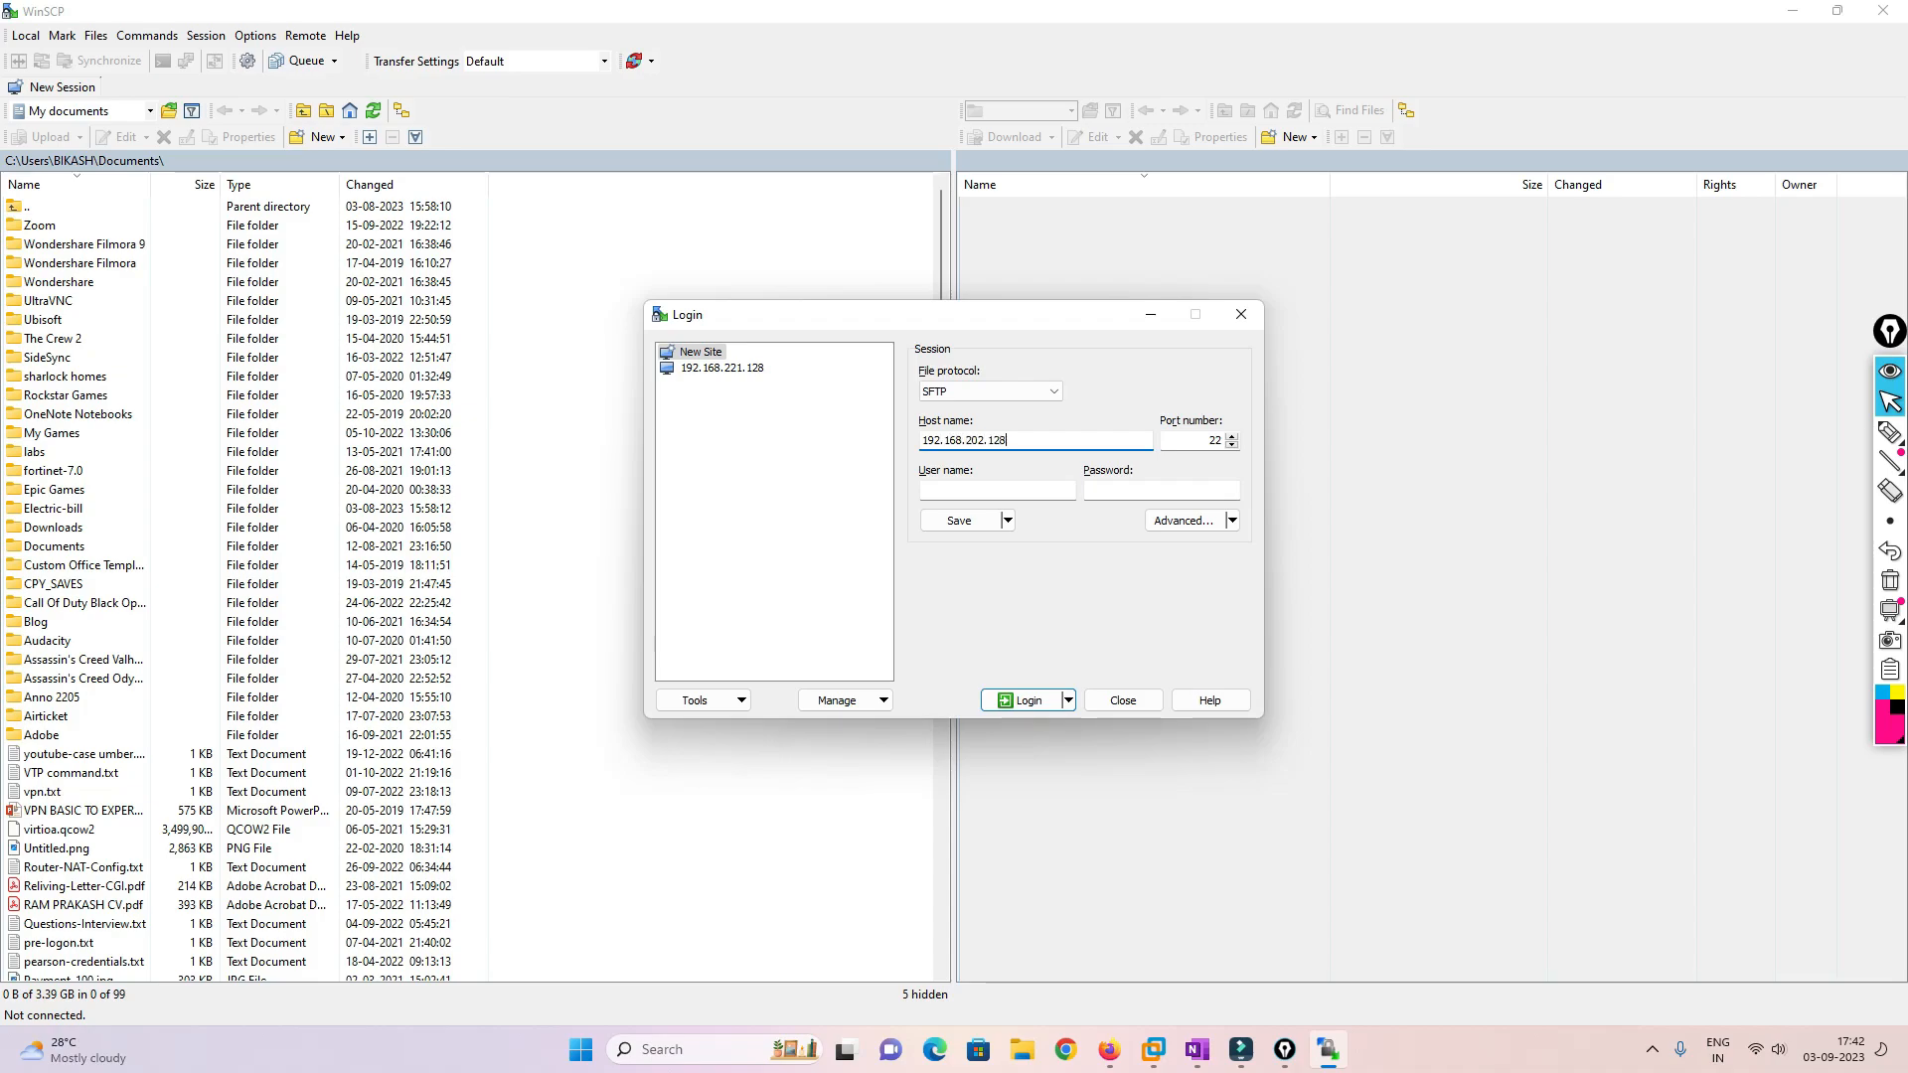
{"action": "key", "text": "Return"}
{"action": "type", "text": "kali"}
{"action": "key", "text": "Return"}
{"action": "key", "text": "Return"}
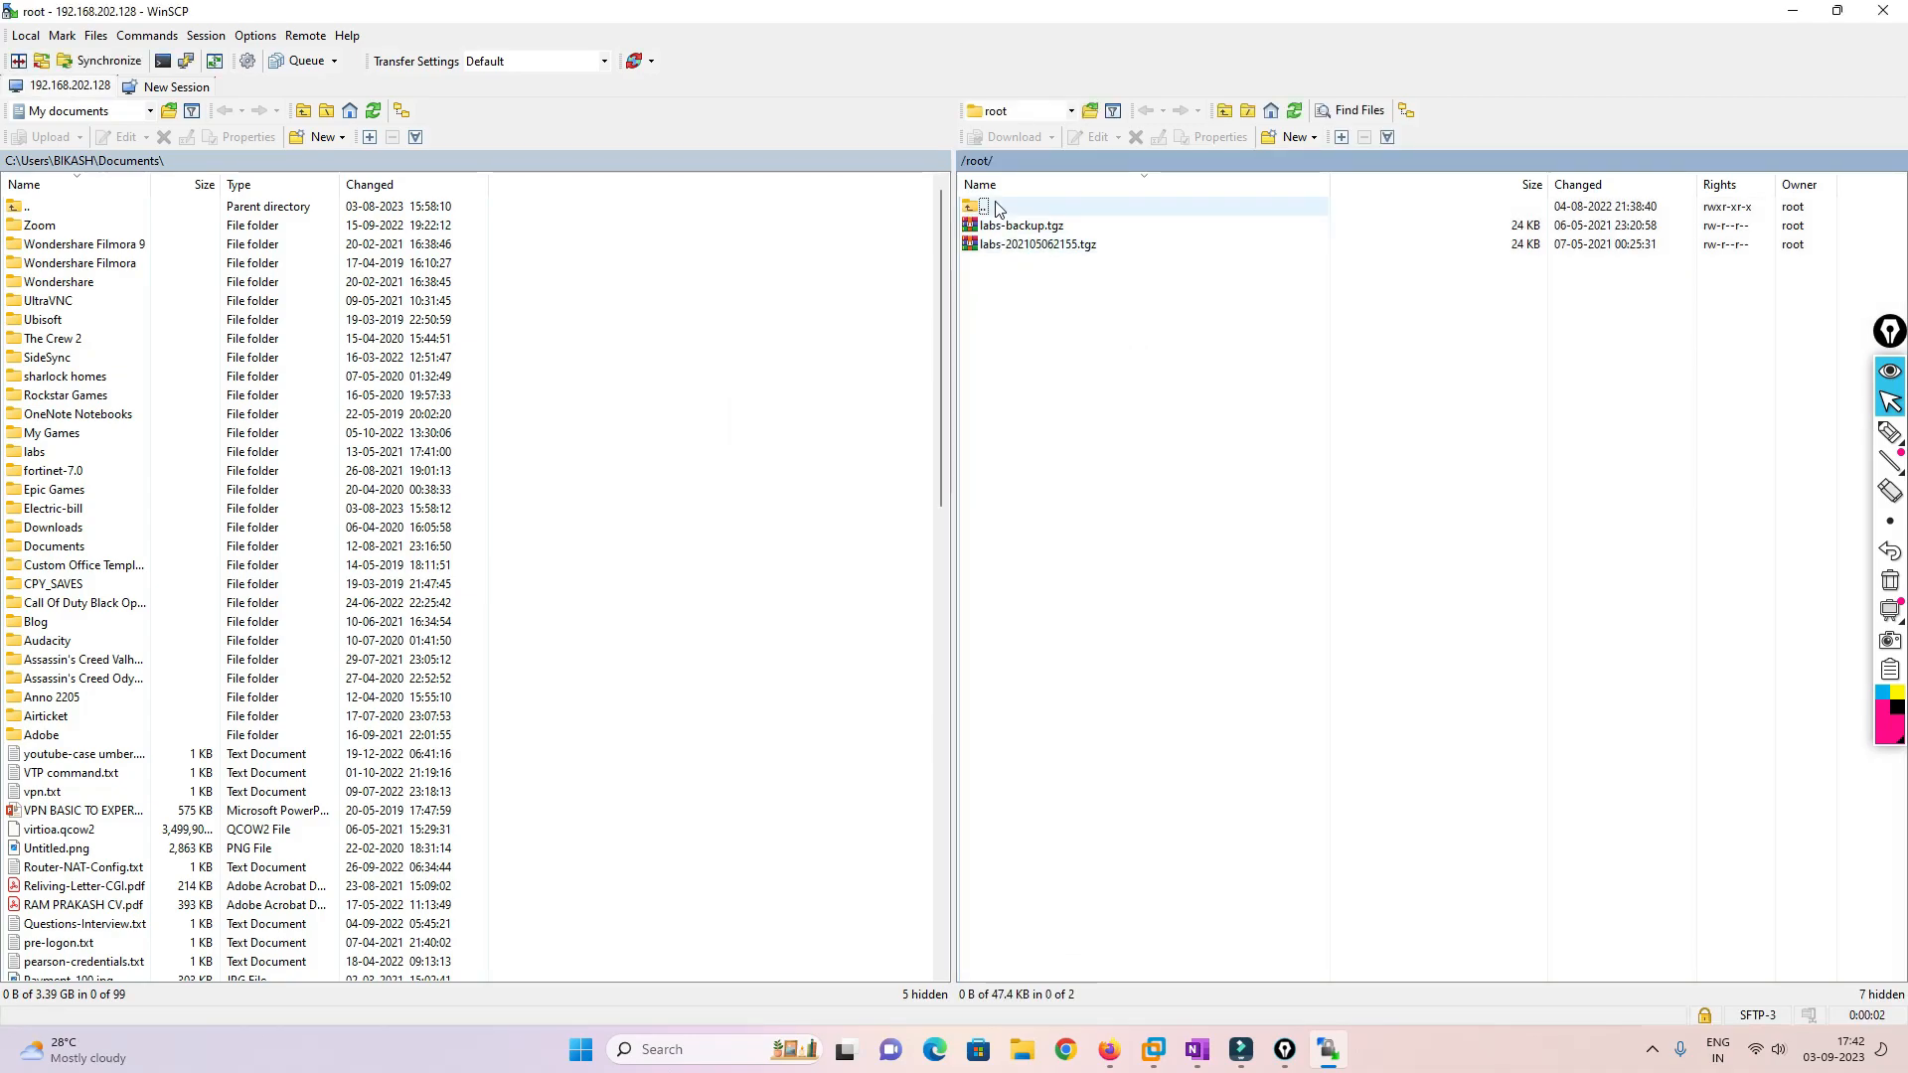
Navigate to /opt/unetlab/addons/qemu and start a new directory there, then return to the Fortinet guide
{"action": "double_click", "coordinate": [996, 207]}
{"action": "left_click", "coordinate": [997, 398]}
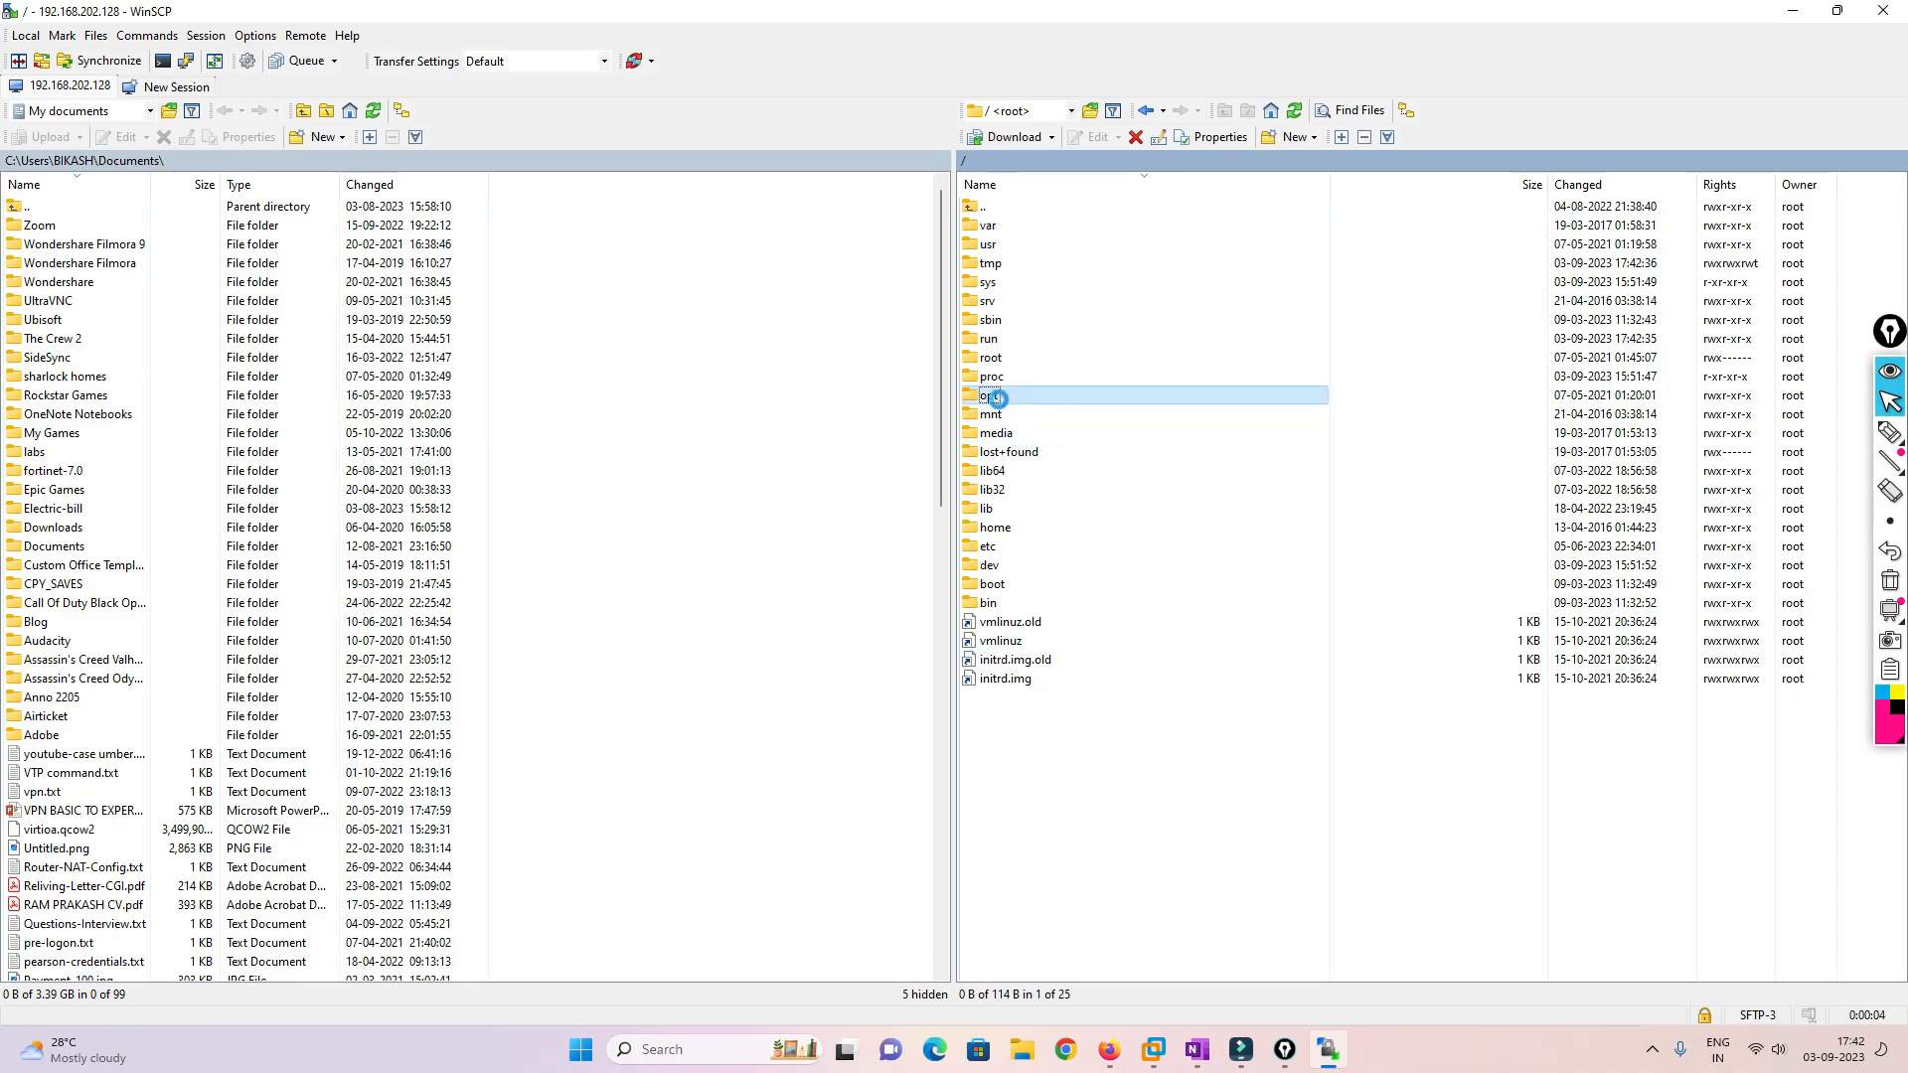
{"action": "double_click", "coordinate": [997, 397]}
{"action": "double_click", "coordinate": [994, 245]}
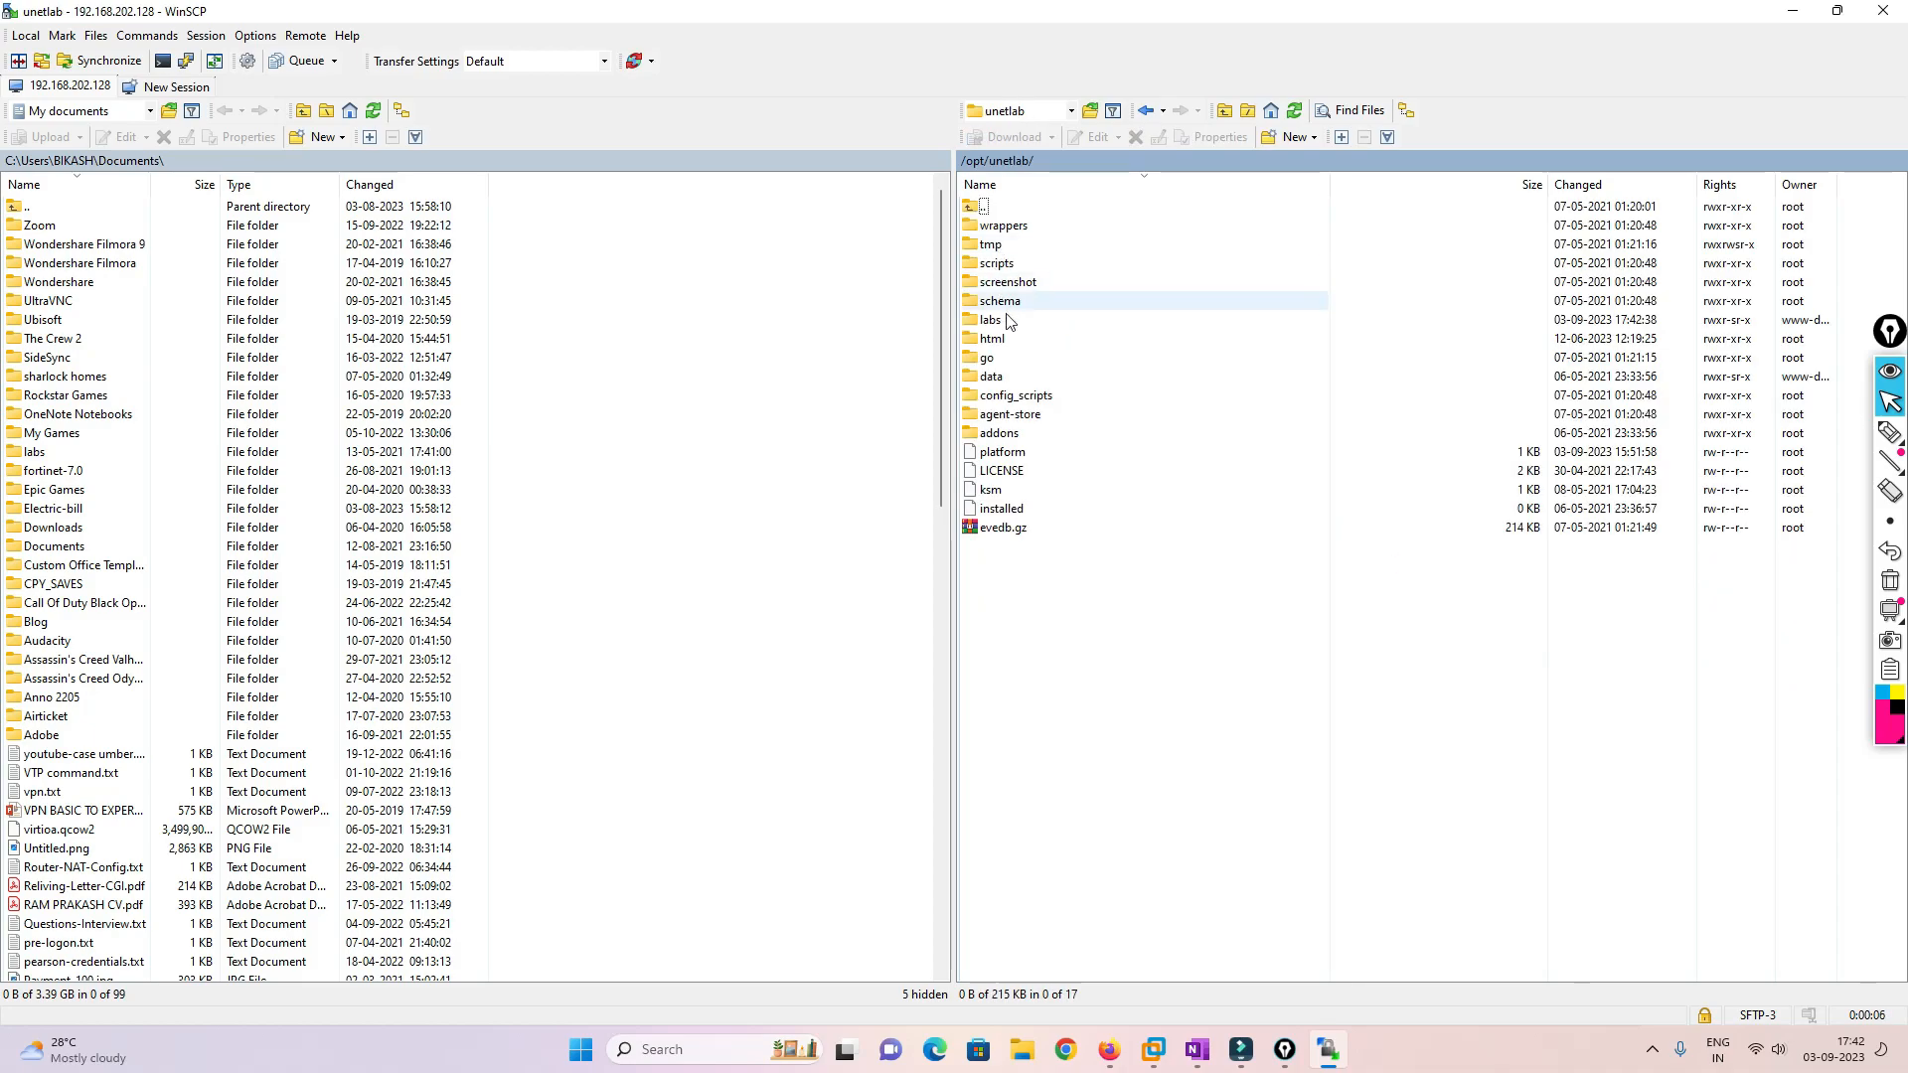
{"action": "double_click", "coordinate": [999, 433]}
{"action": "left_click", "coordinate": [997, 225]}
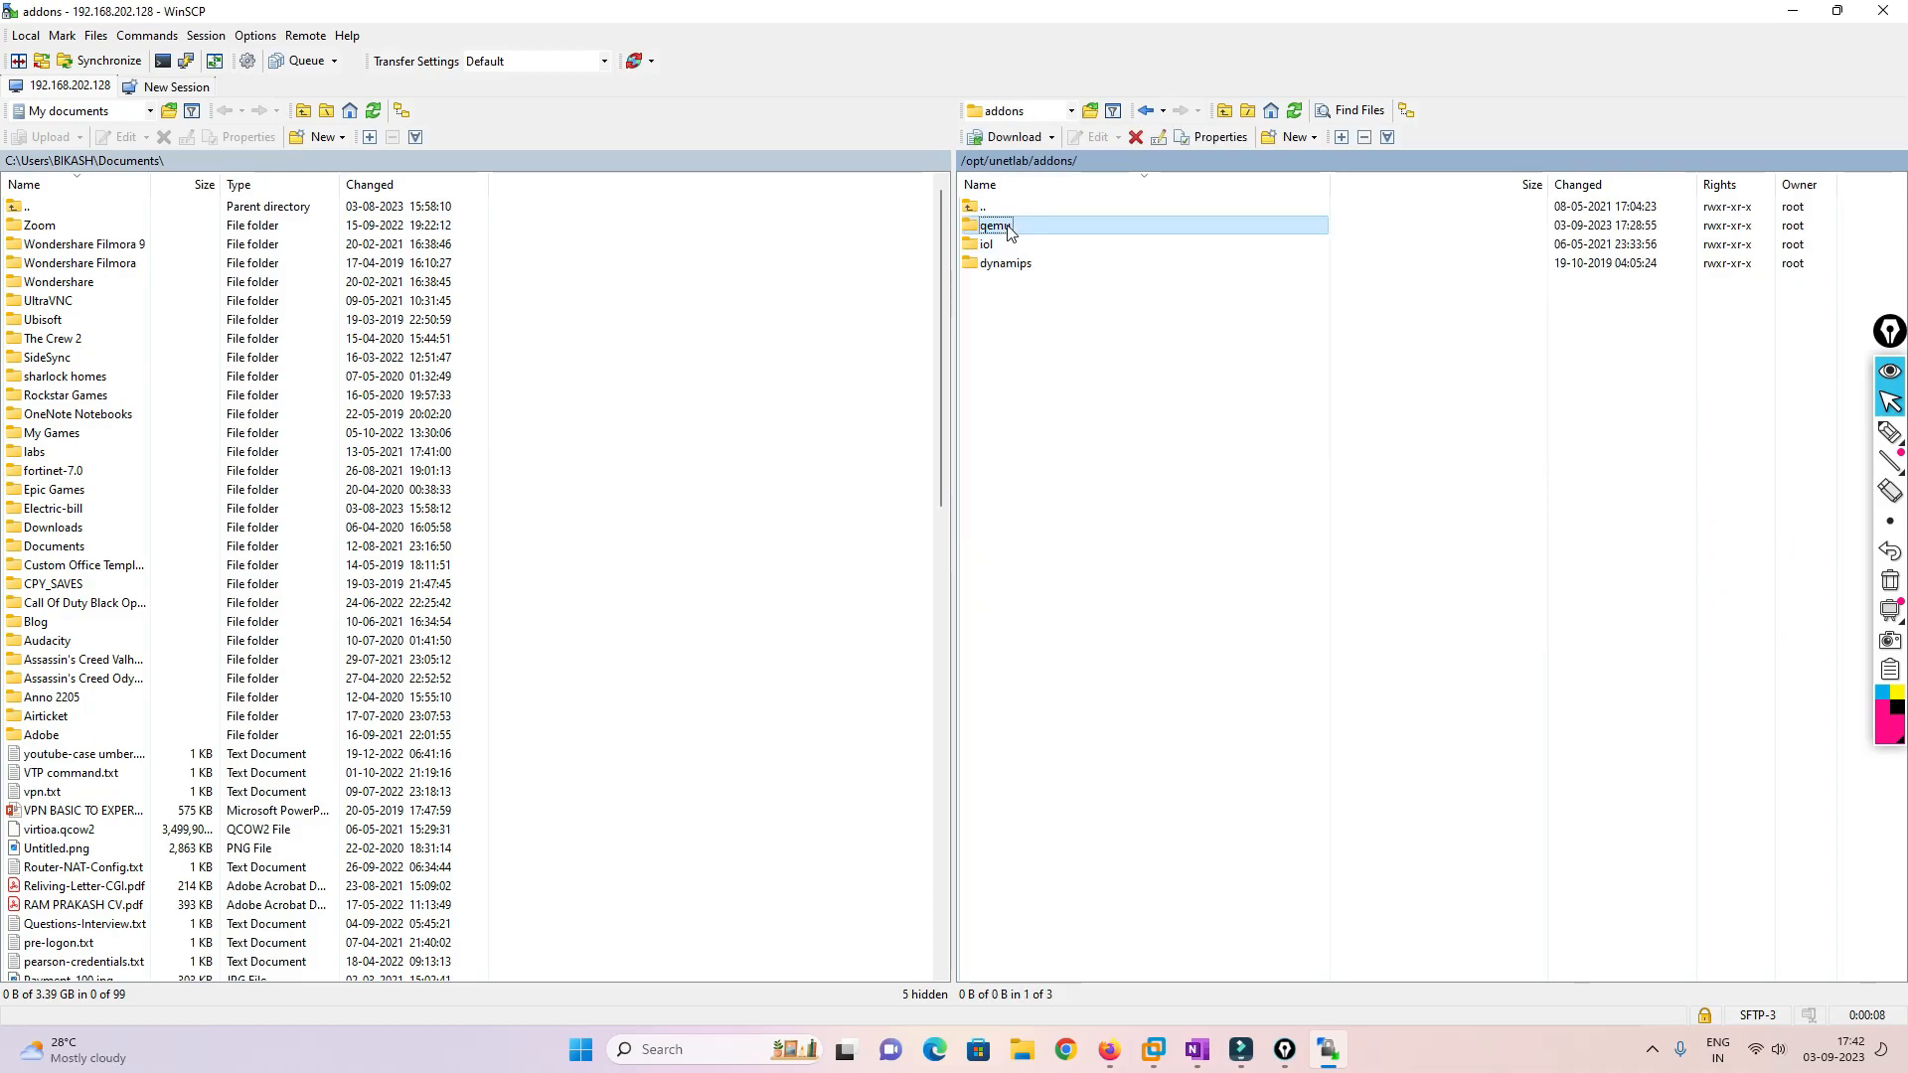
{"action": "double_click", "coordinate": [1009, 230]}
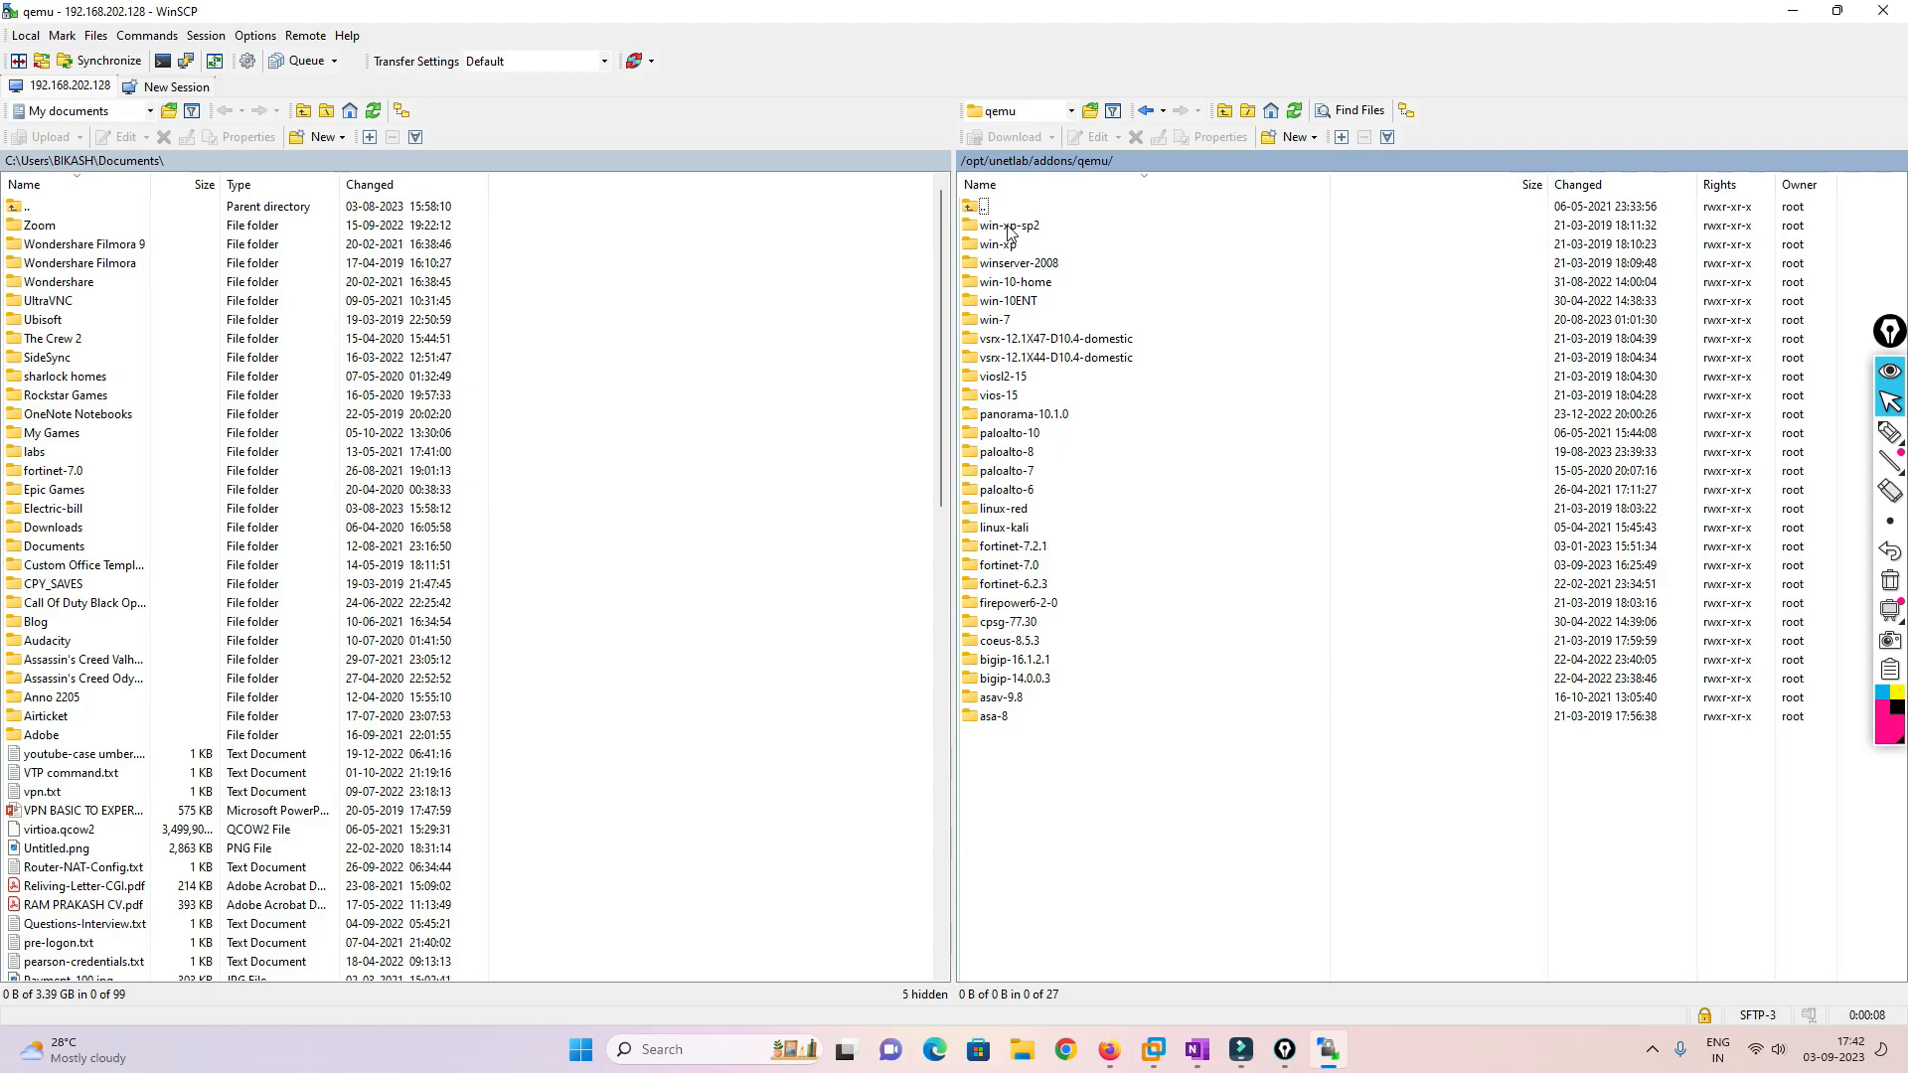
{"action": "right_click", "coordinate": [1034, 770]}
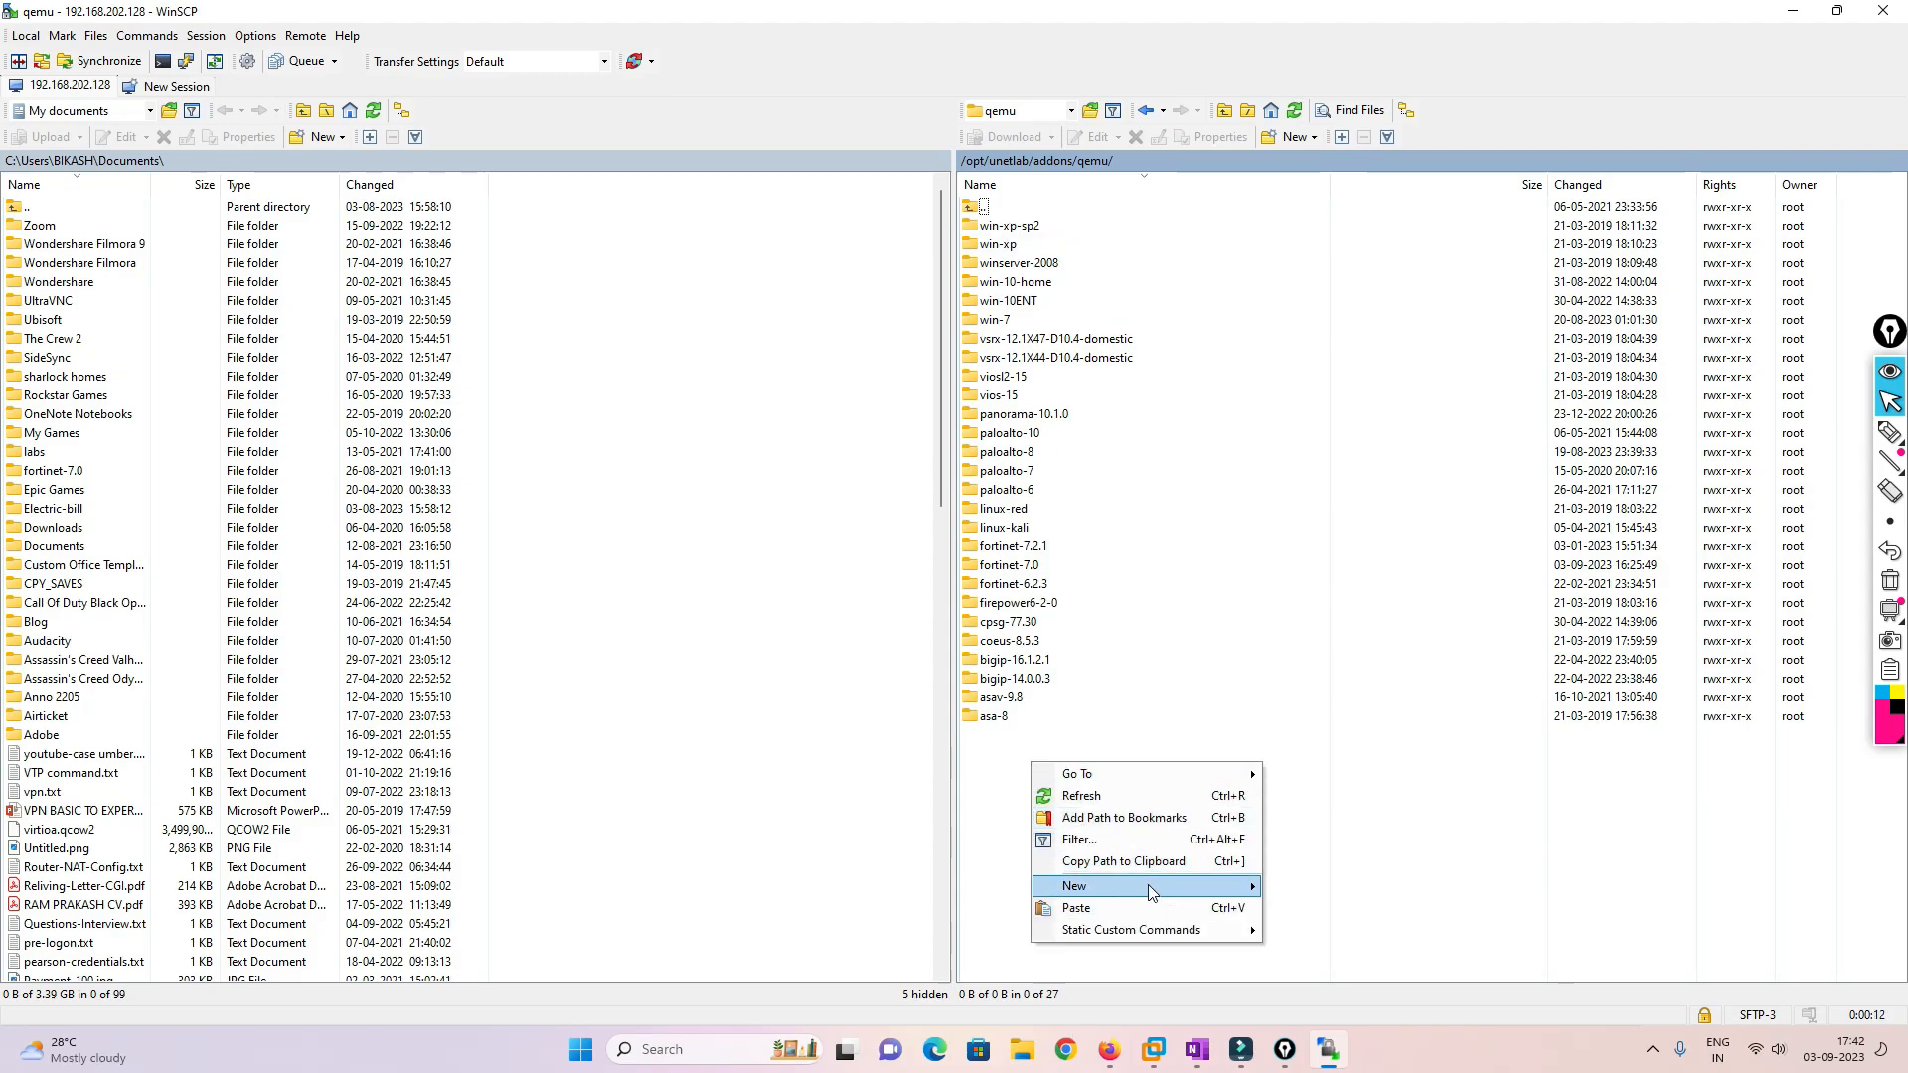
{"action": "mouse_move", "coordinate": [1193, 886]}
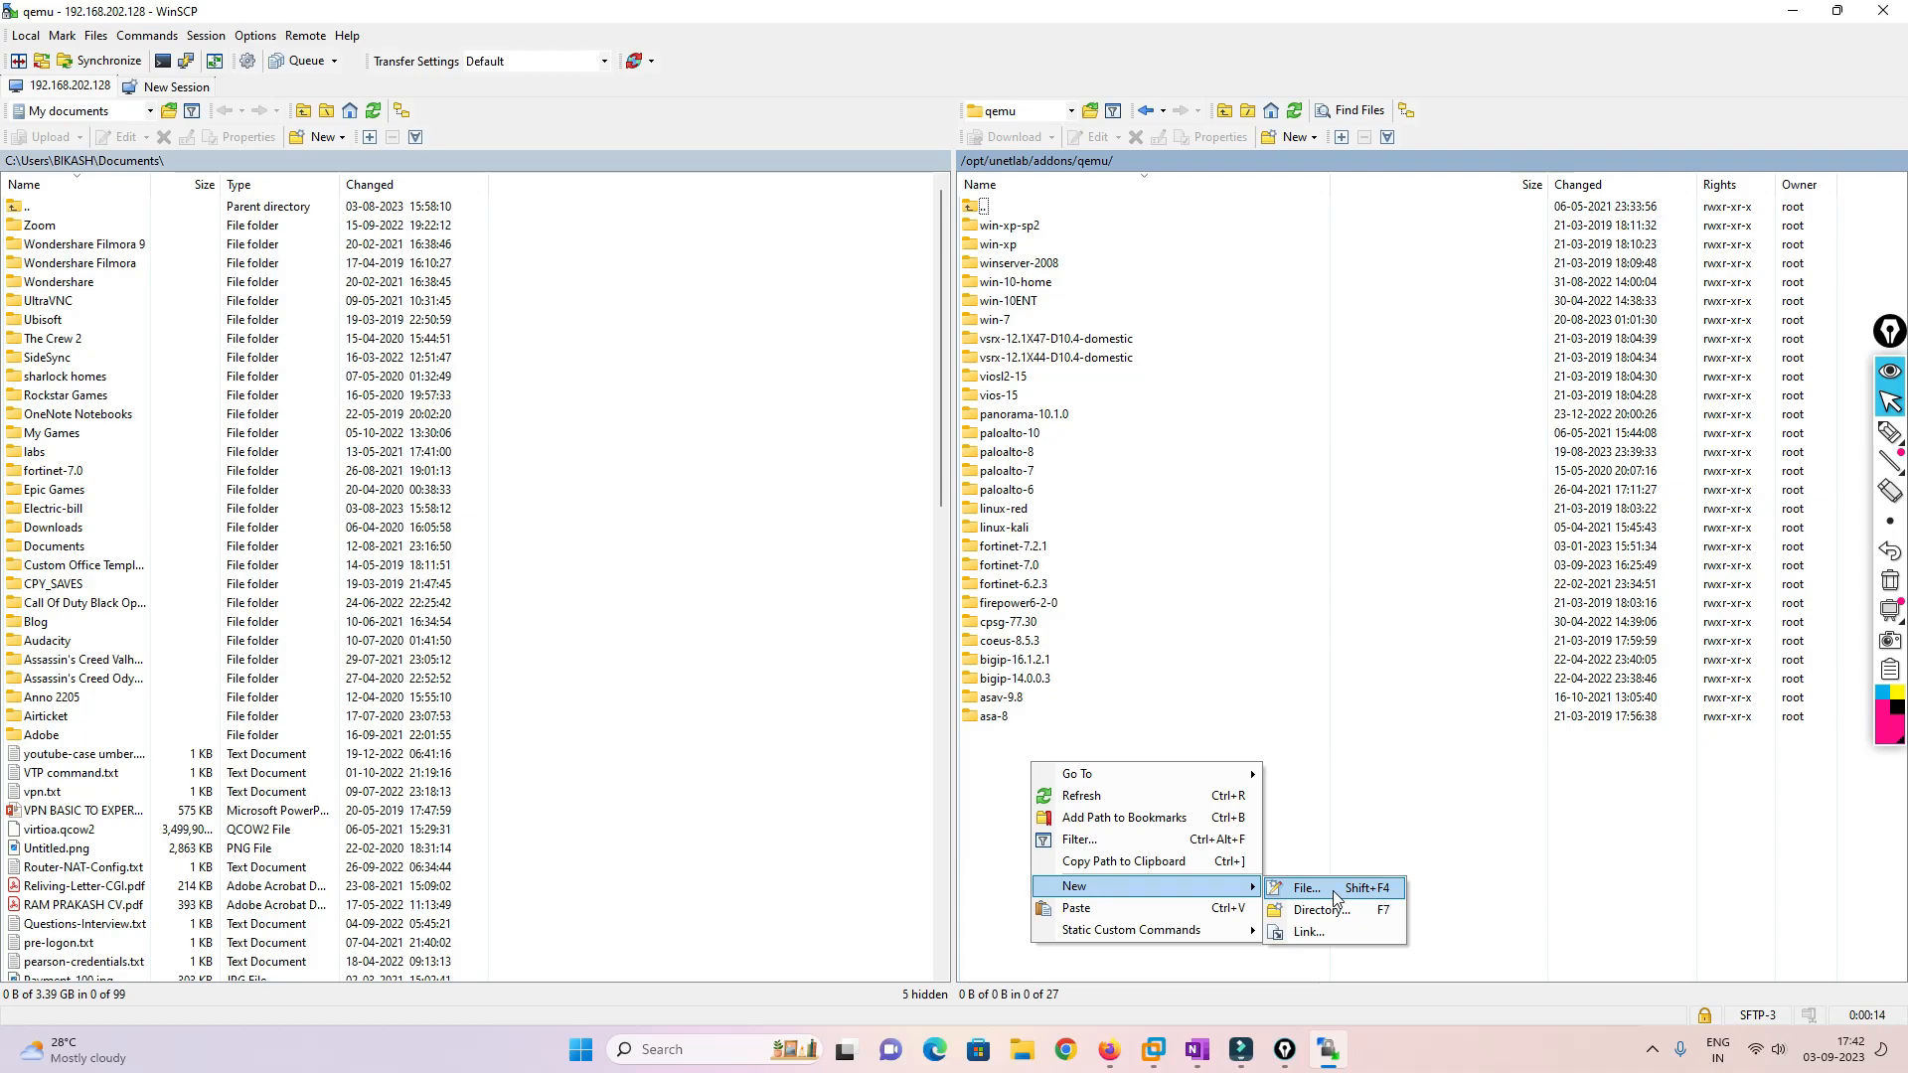
{"action": "left_click", "coordinate": [1326, 910]}
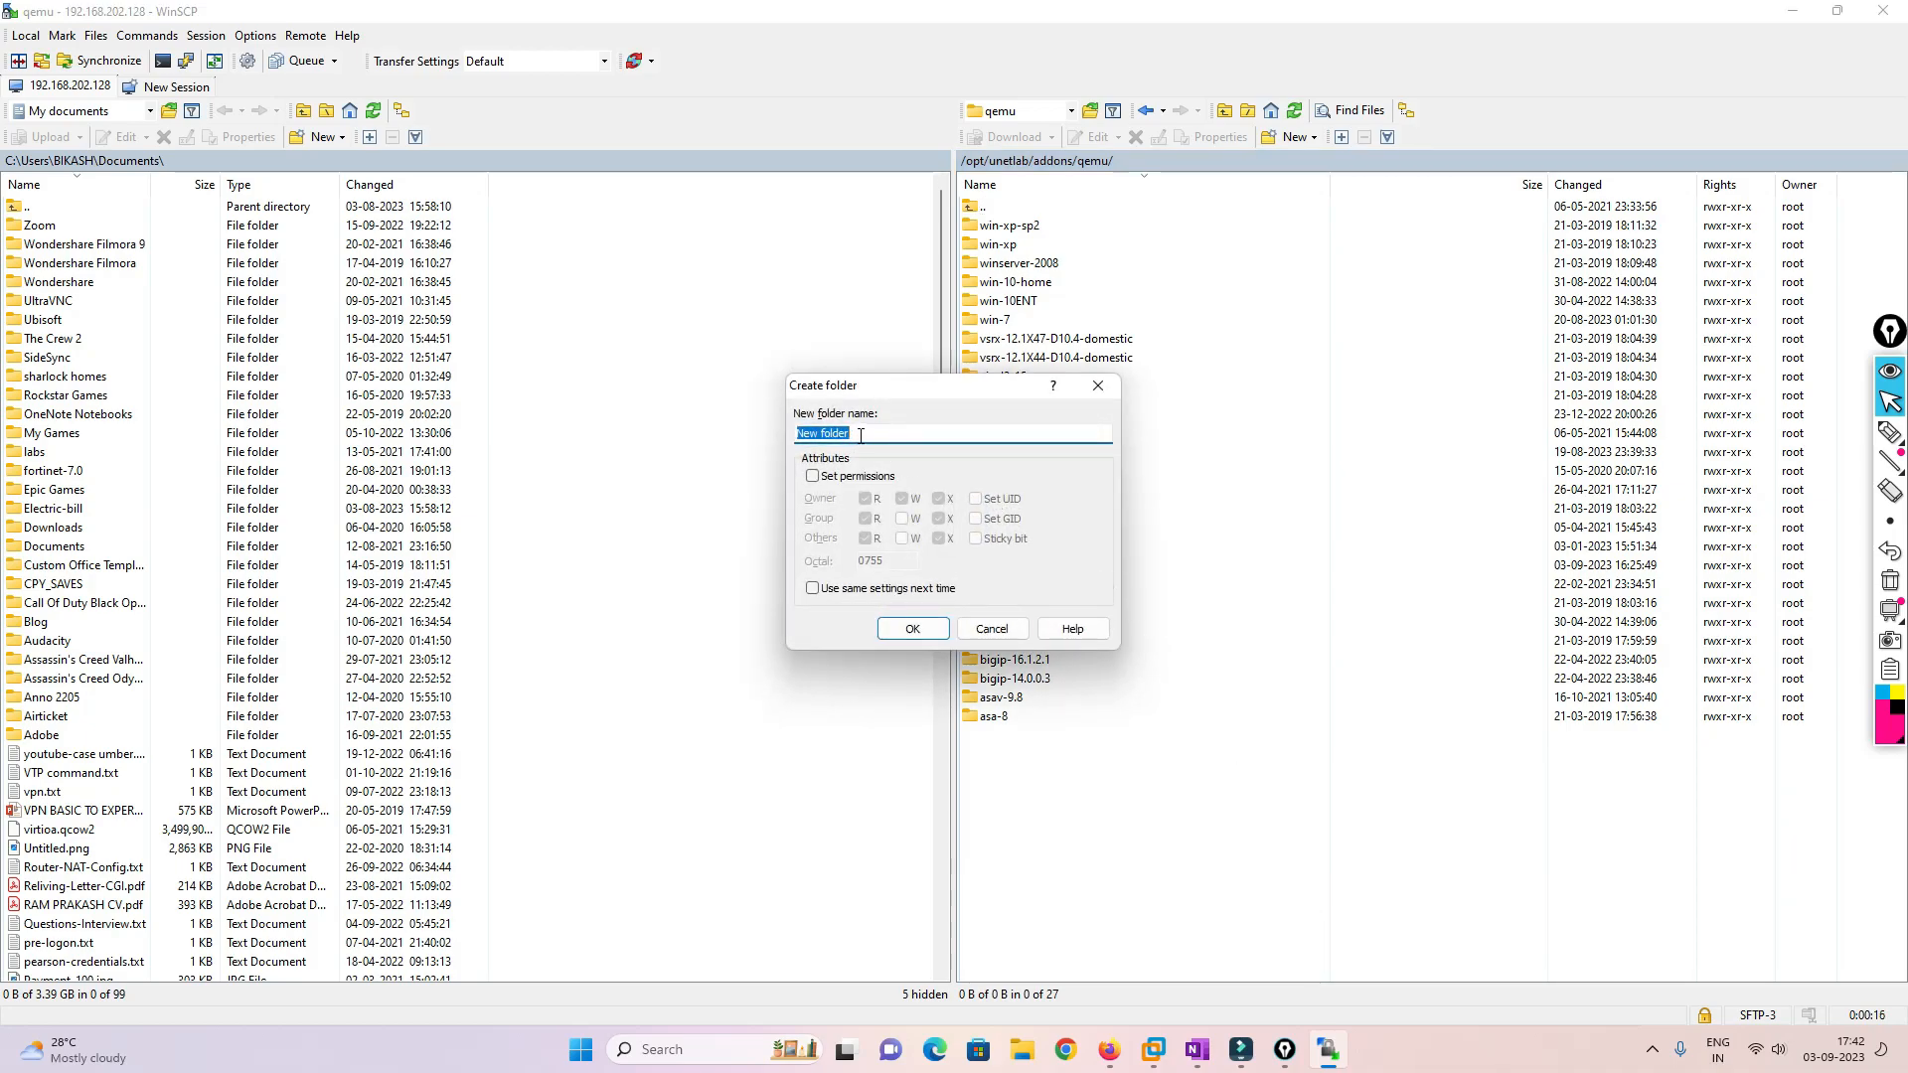
{"action": "left_click", "coordinate": [1109, 1050]}
{"action": "left_click", "coordinate": [778, 8]}
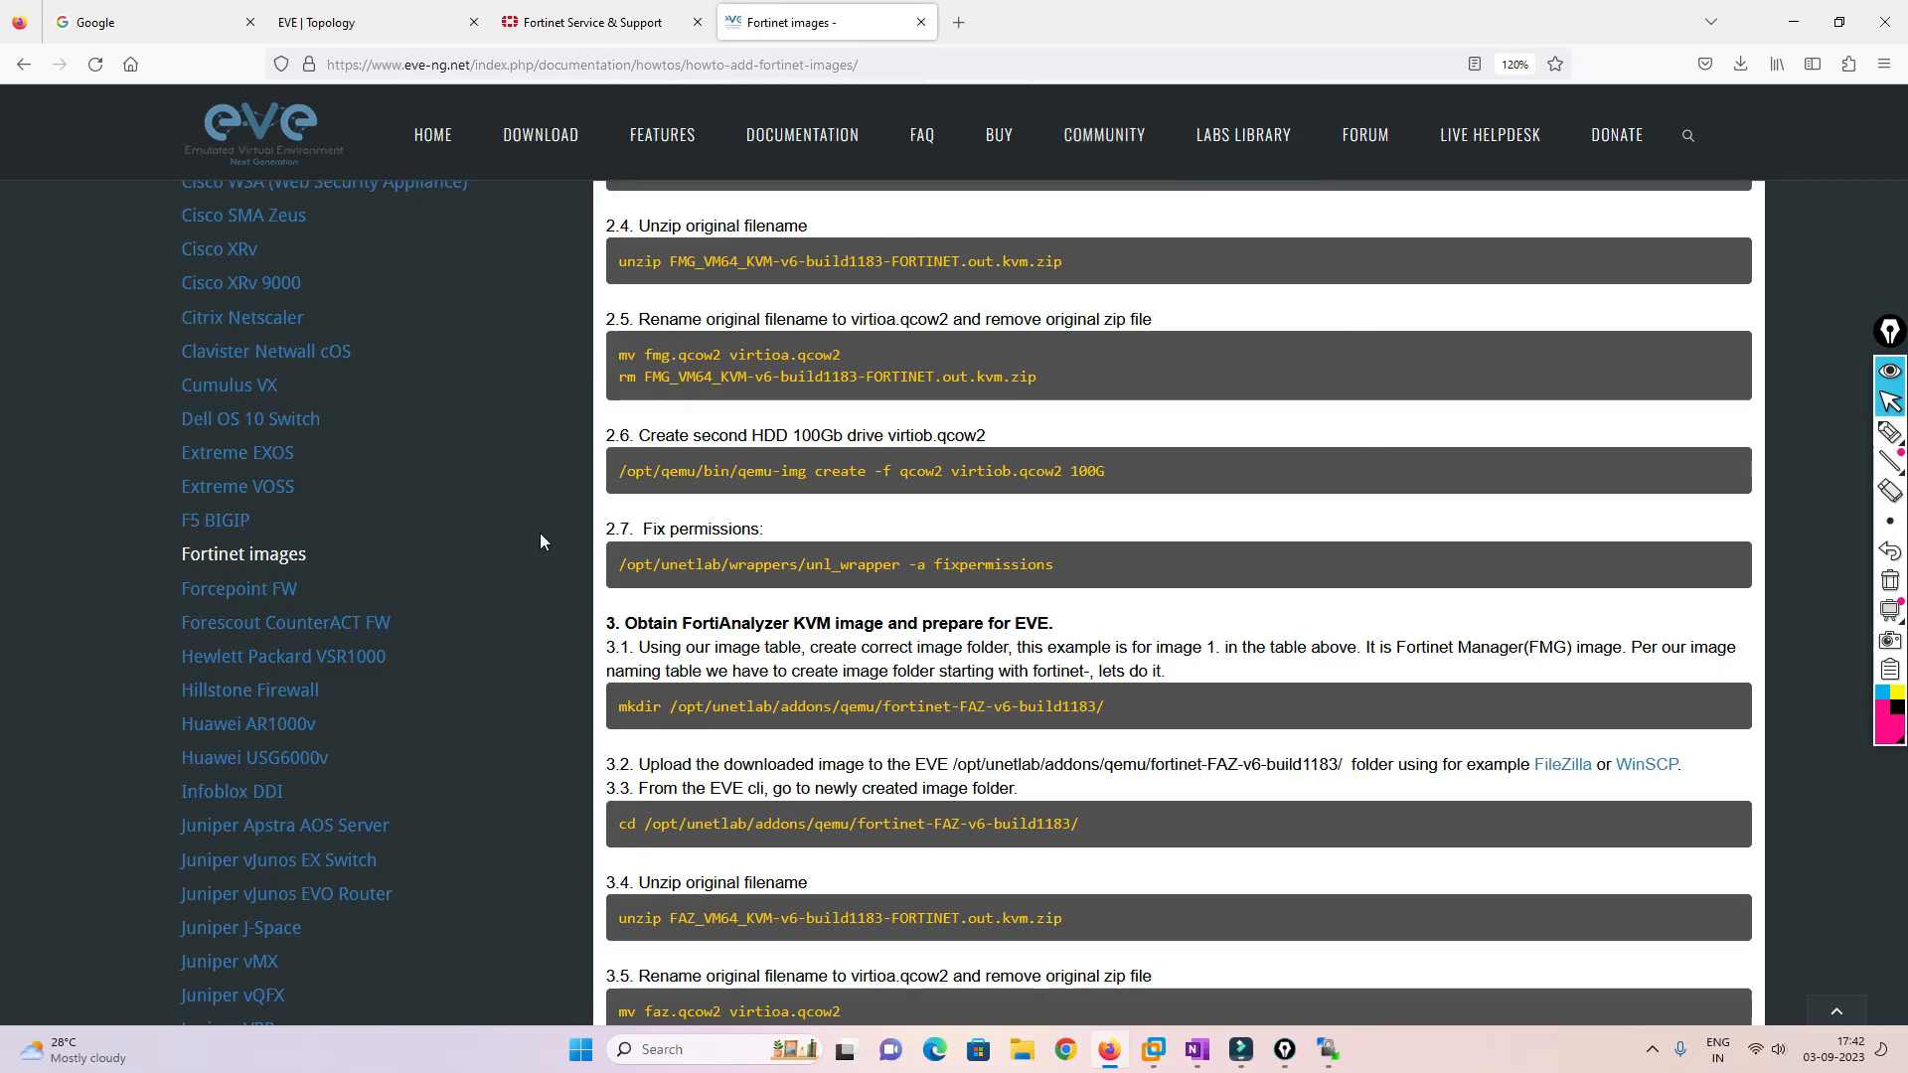
Open EVE's Qemu image namings page, search 'fort', and copy the fortinet- prefix from the Fortinet manager row
{"action": "scroll", "coordinate": [540, 532], "scroll_direction": "up", "scroll_amount": 8}
{"action": "scroll", "coordinate": [539, 533], "scroll_direction": "up", "scroll_amount": 5}
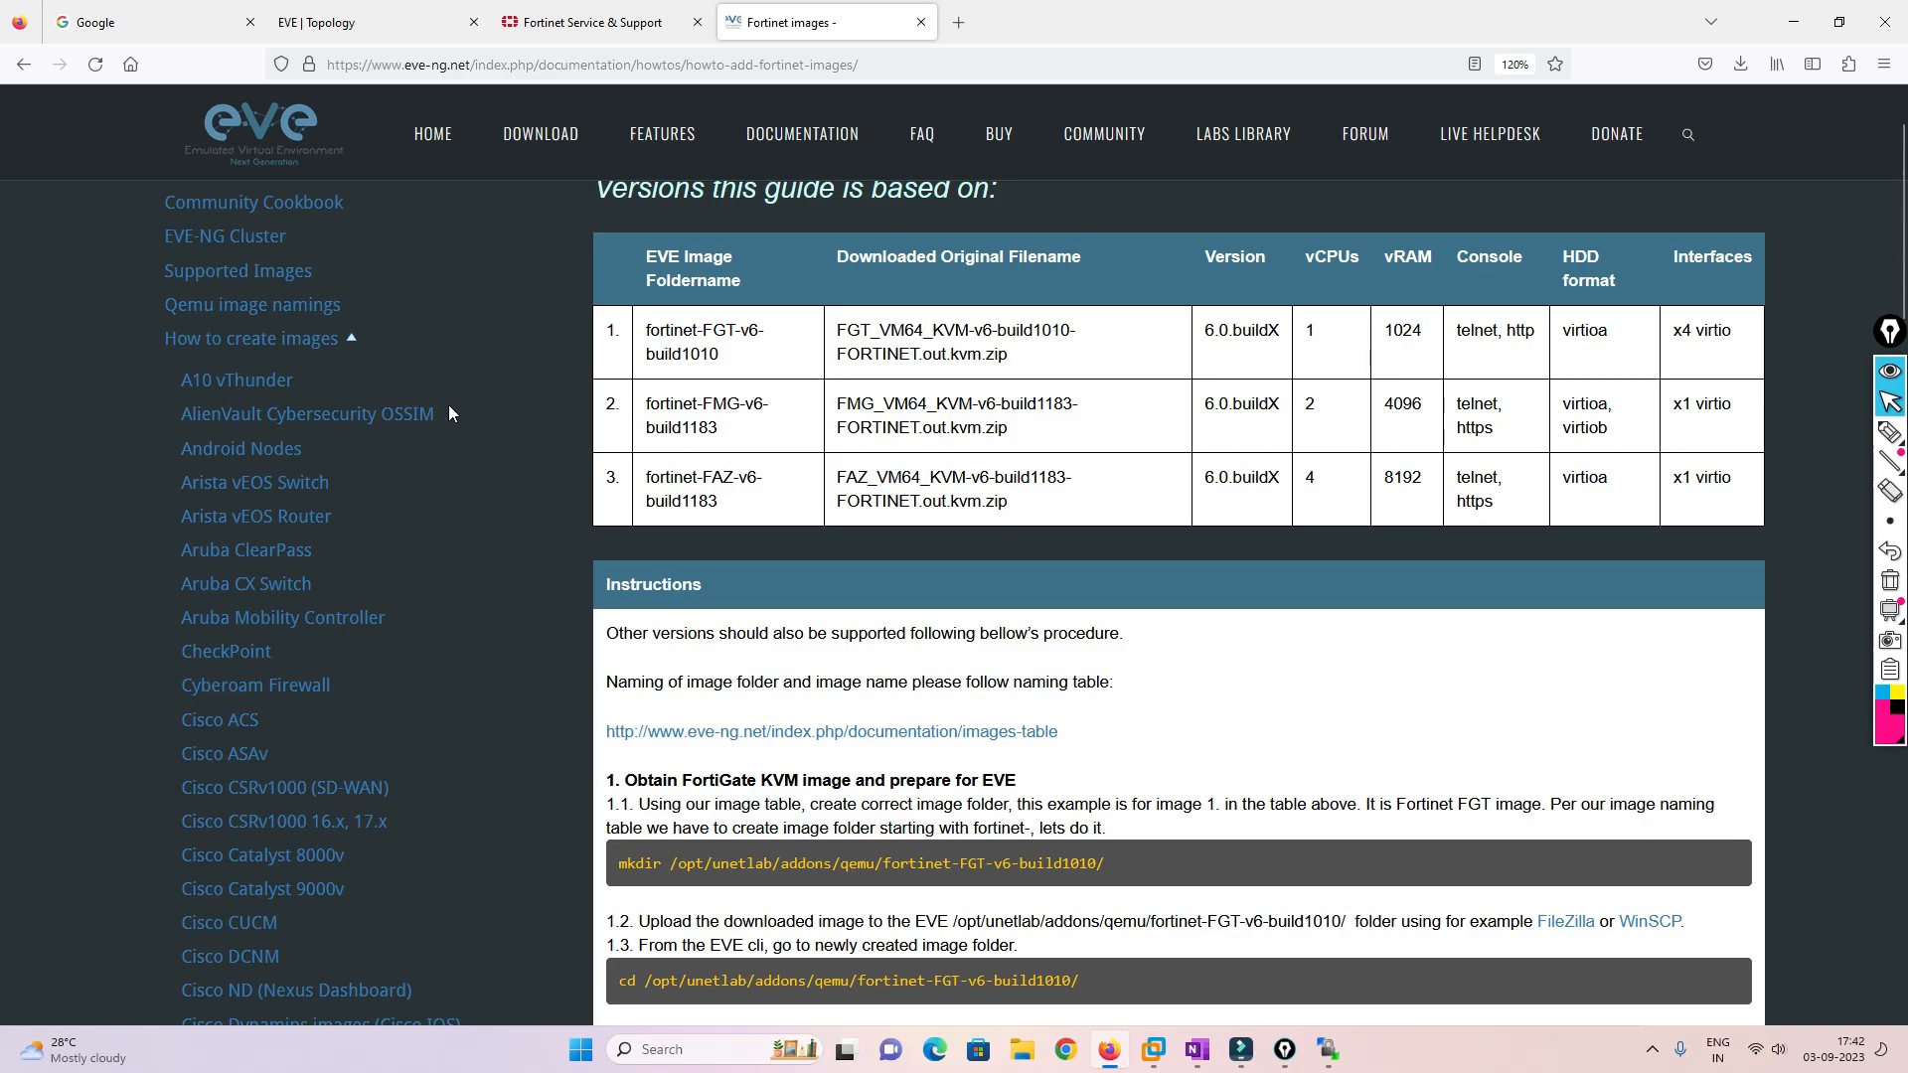
{"action": "middle_click", "coordinate": [269, 315]}
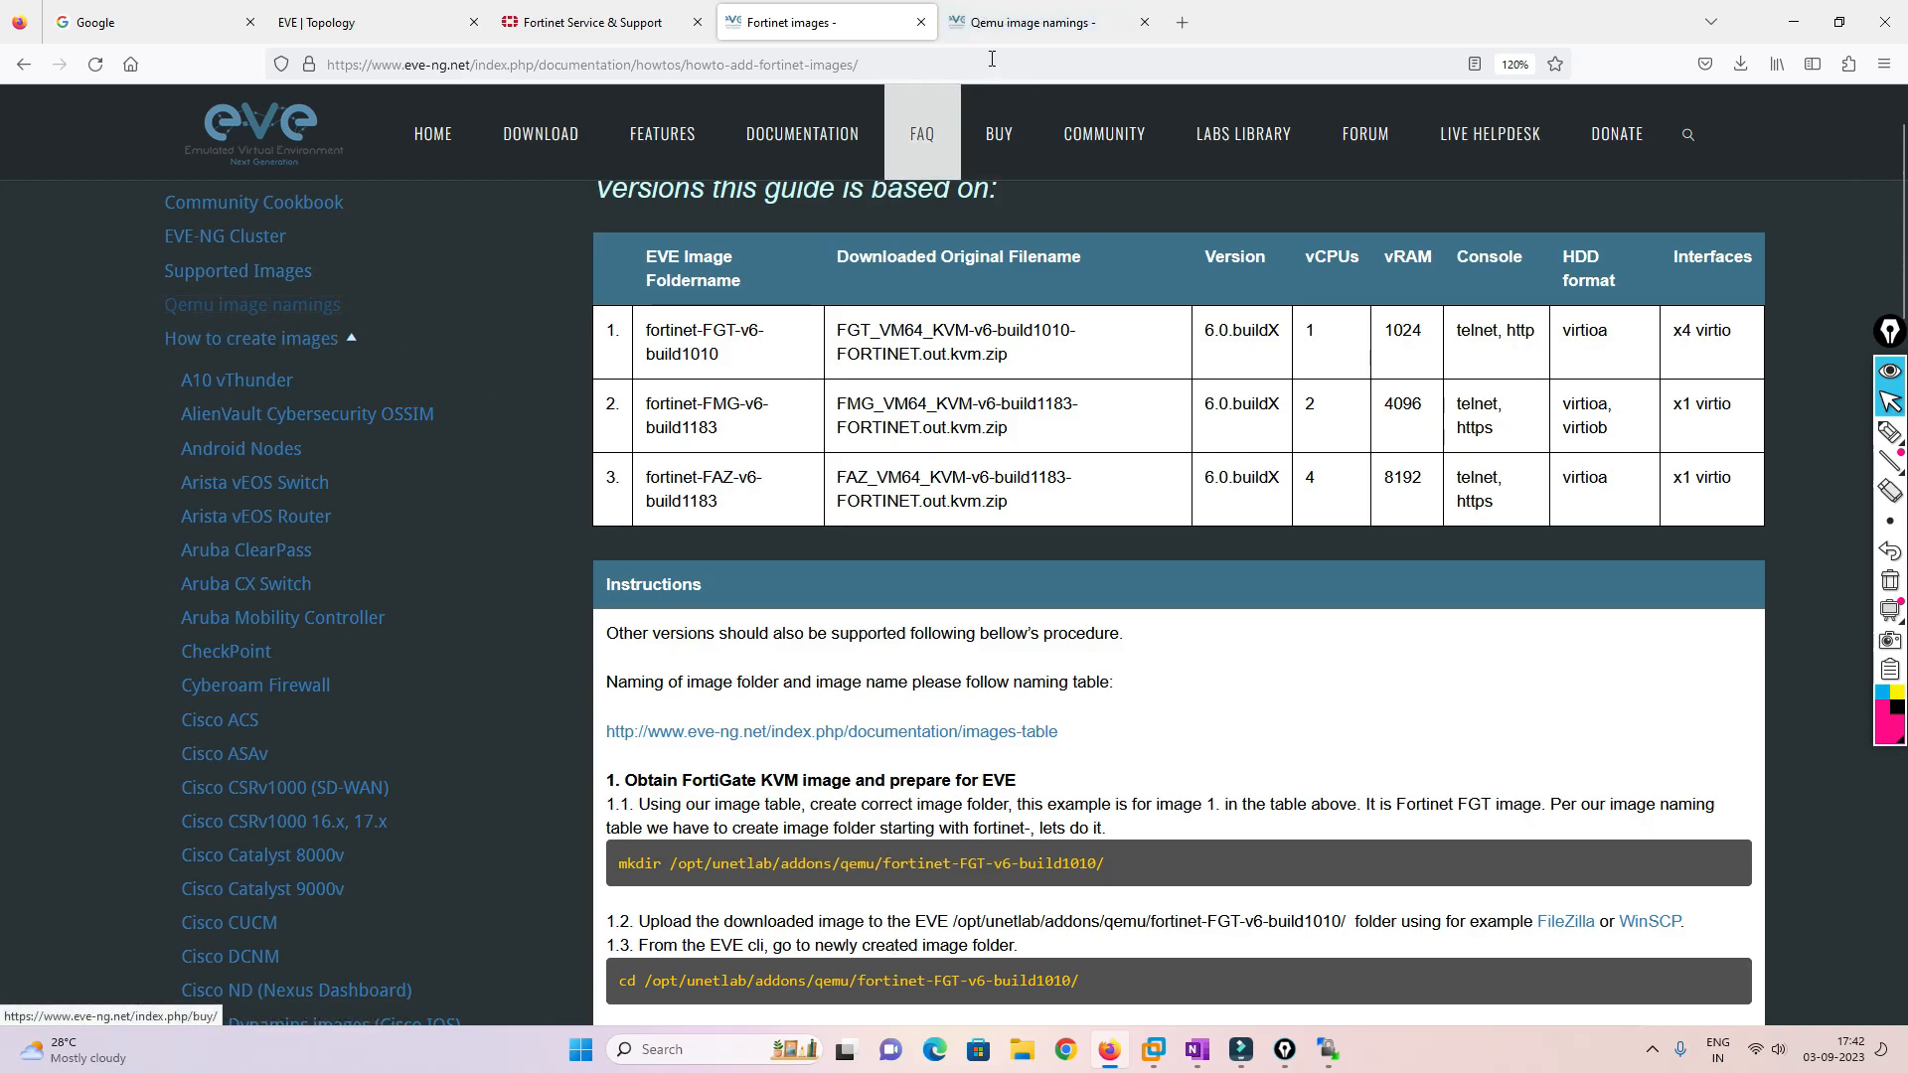
{"action": "left_click", "coordinate": [1004, 21]}
{"action": "key", "text": "ctrl+f"}
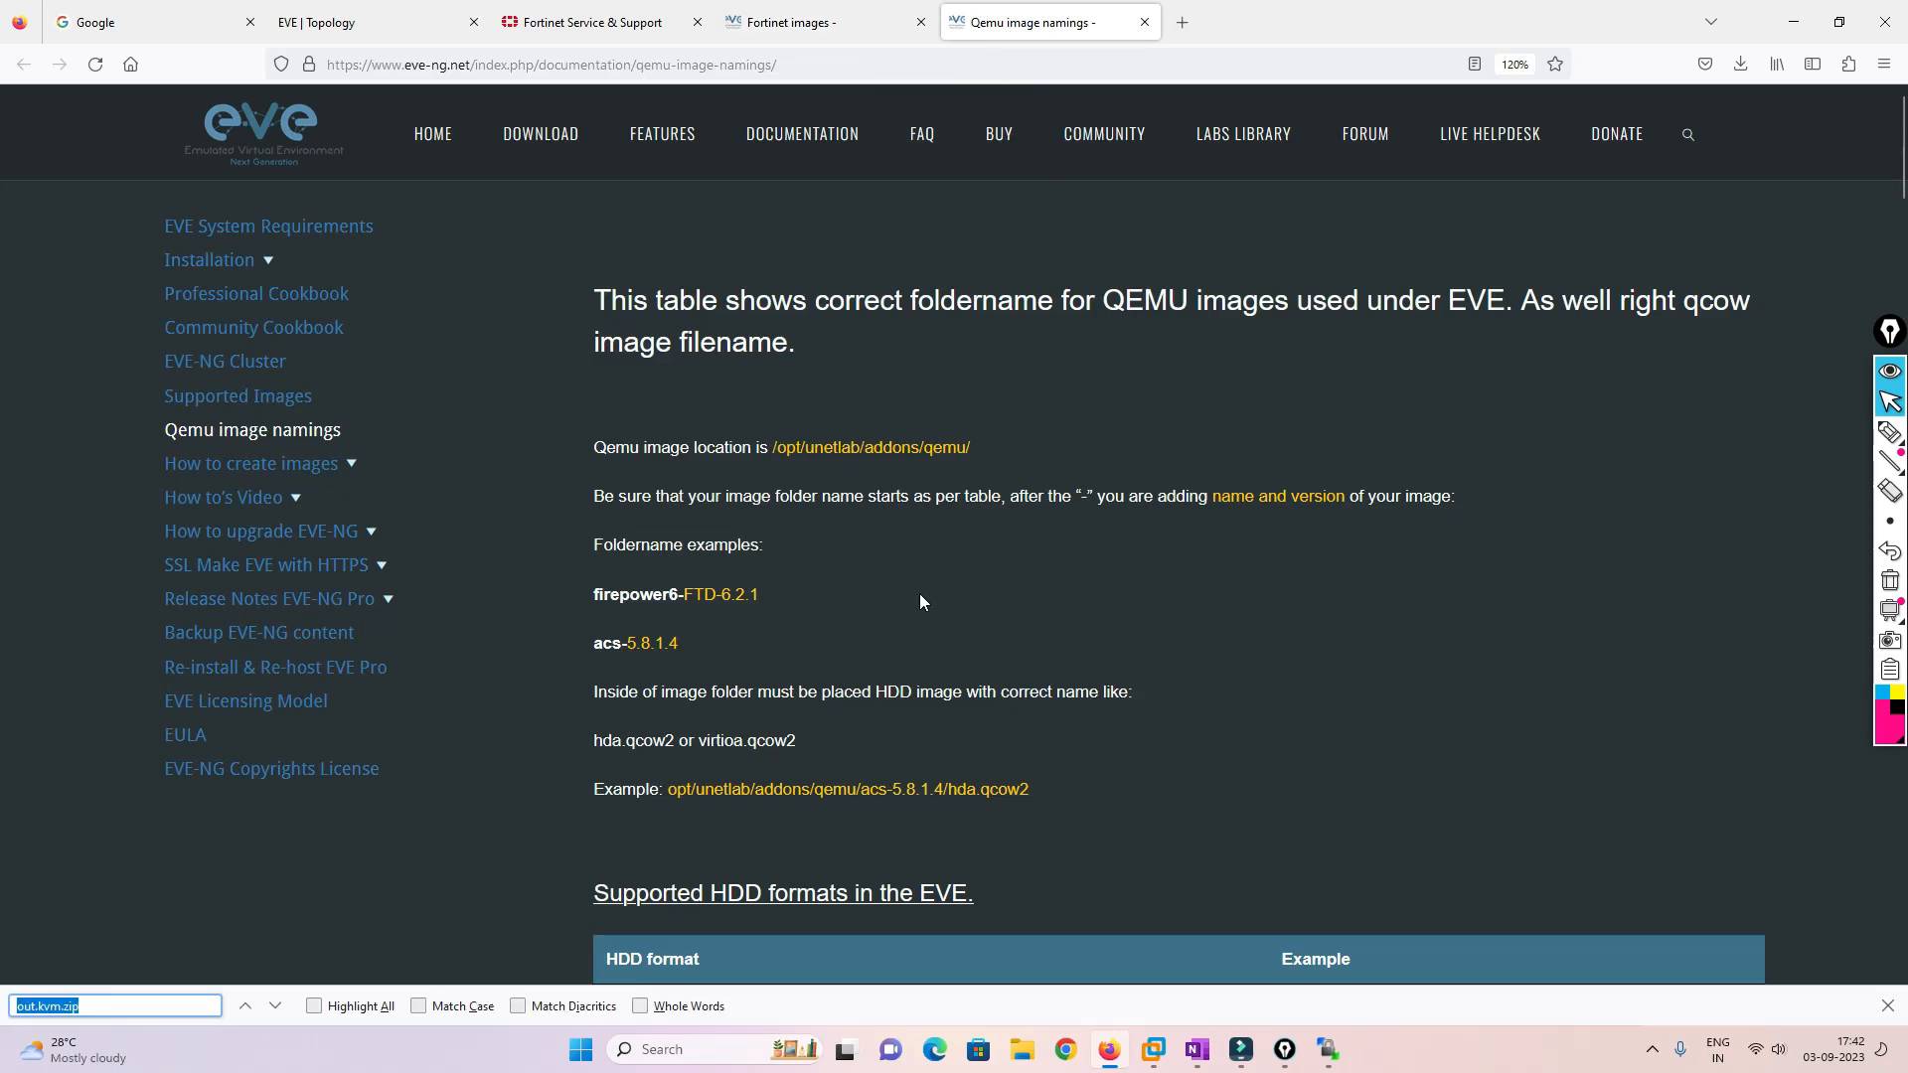
{"action": "type", "text": "fort"}
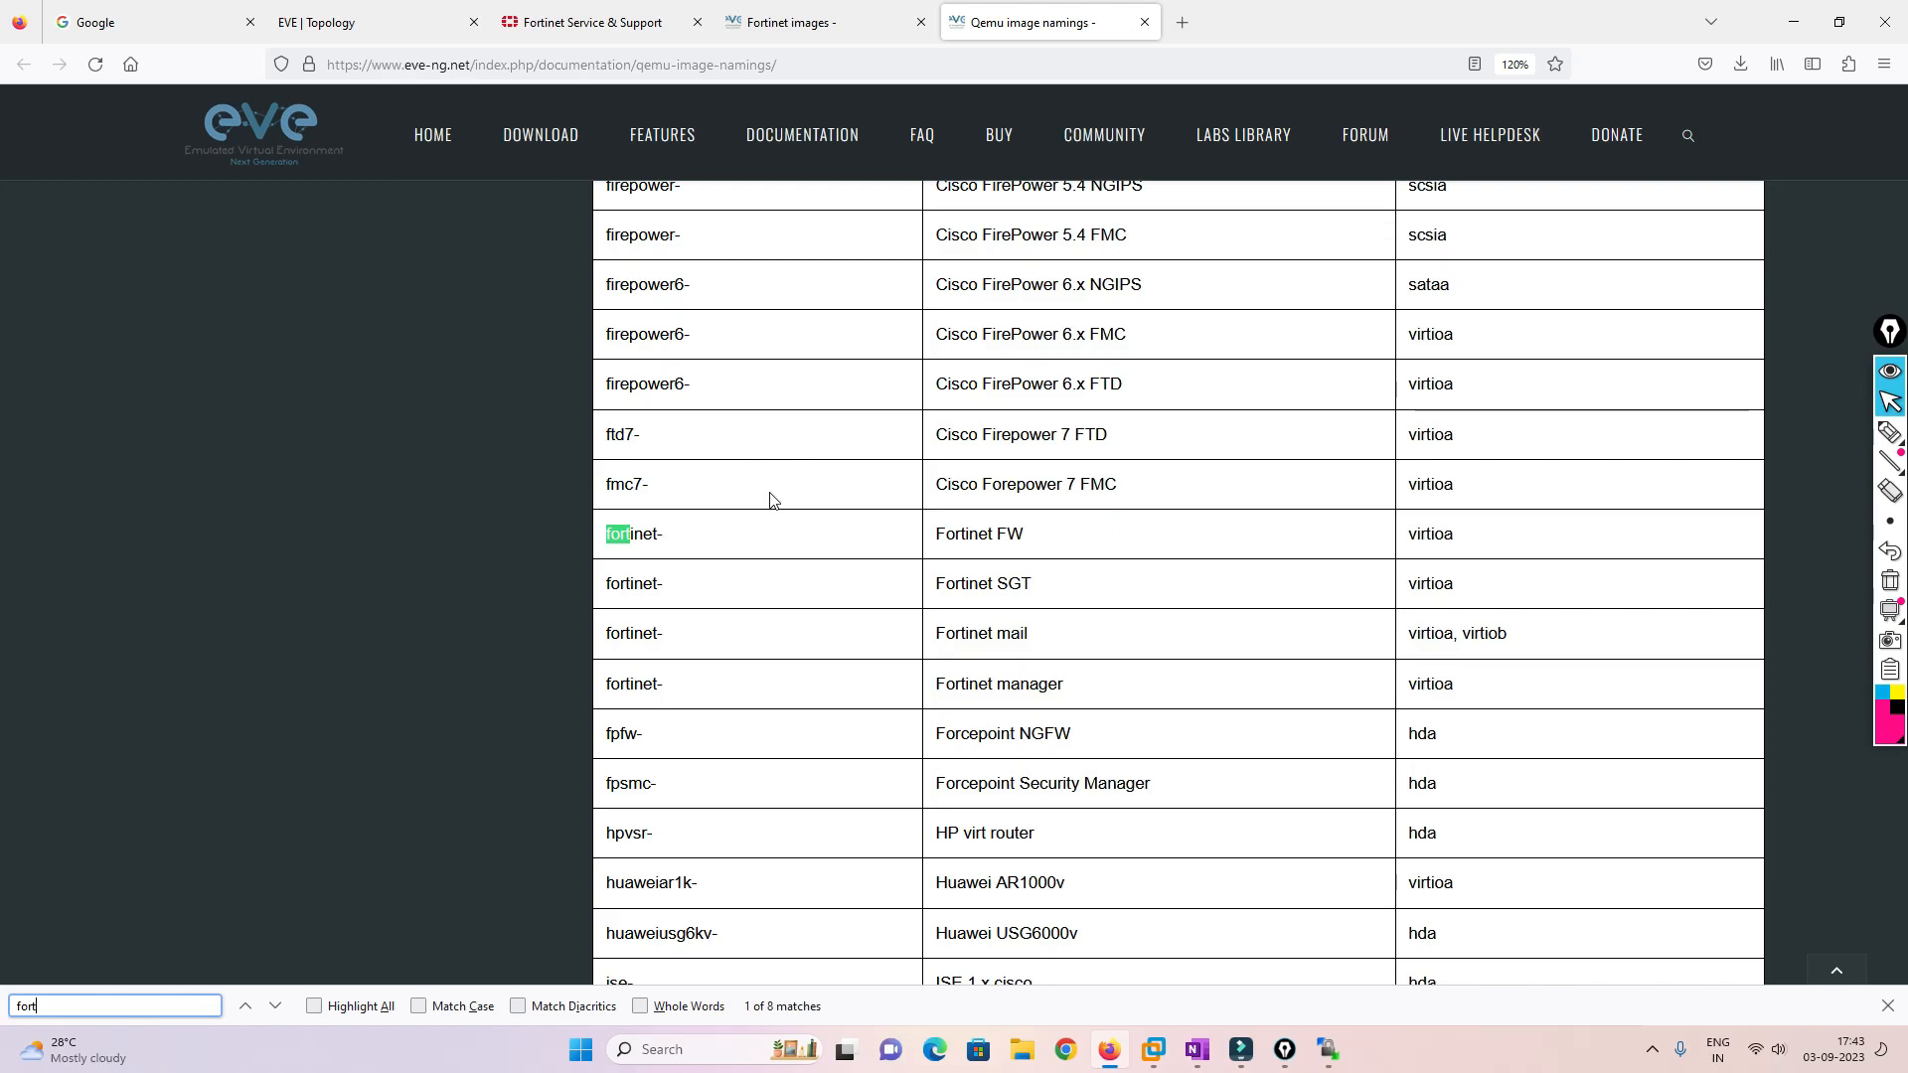
{"action": "left_click_drag", "start_coordinate": [683, 682], "coordinate": [785, 683]}
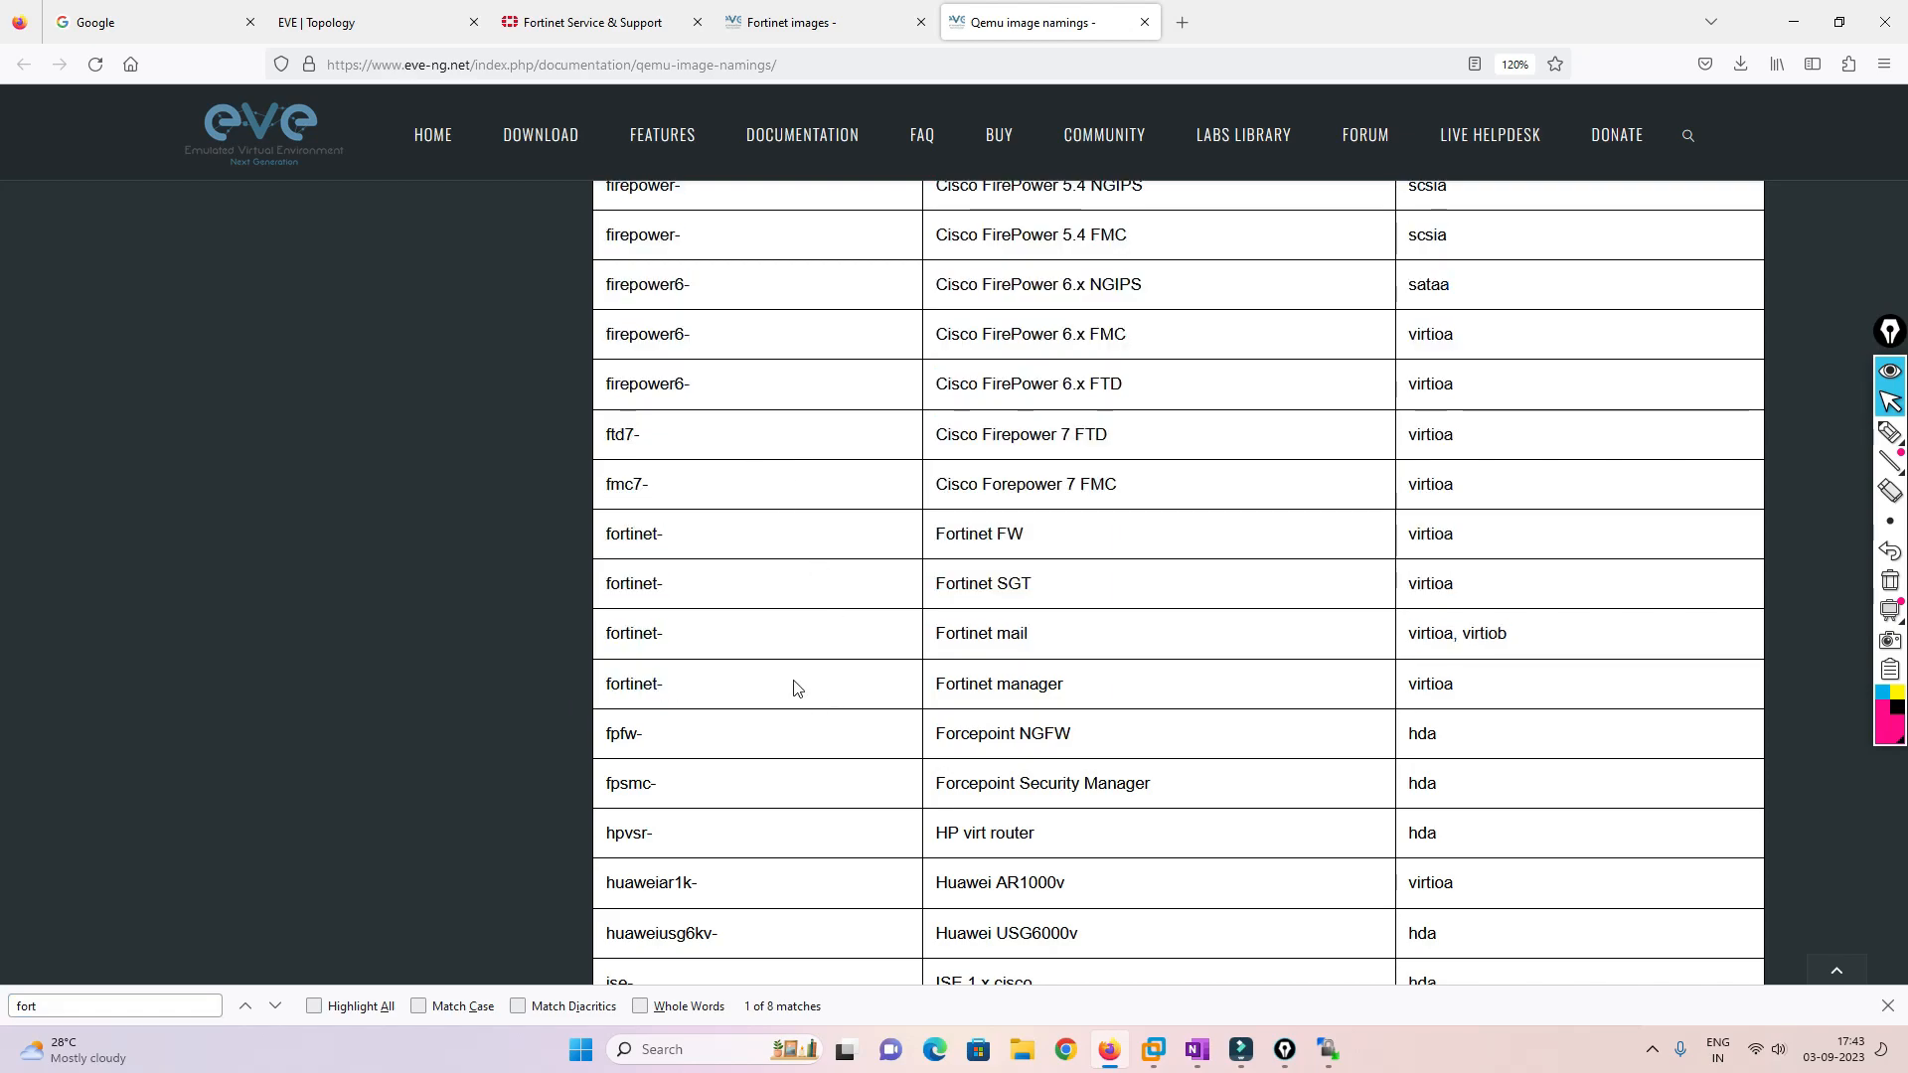
{"action": "left_click_drag", "start_coordinate": [676, 539], "coordinate": [594, 541]}
{"action": "left_click_drag", "start_coordinate": [677, 693], "coordinate": [605, 693]}
{"action": "key", "text": "ctrl+c"}
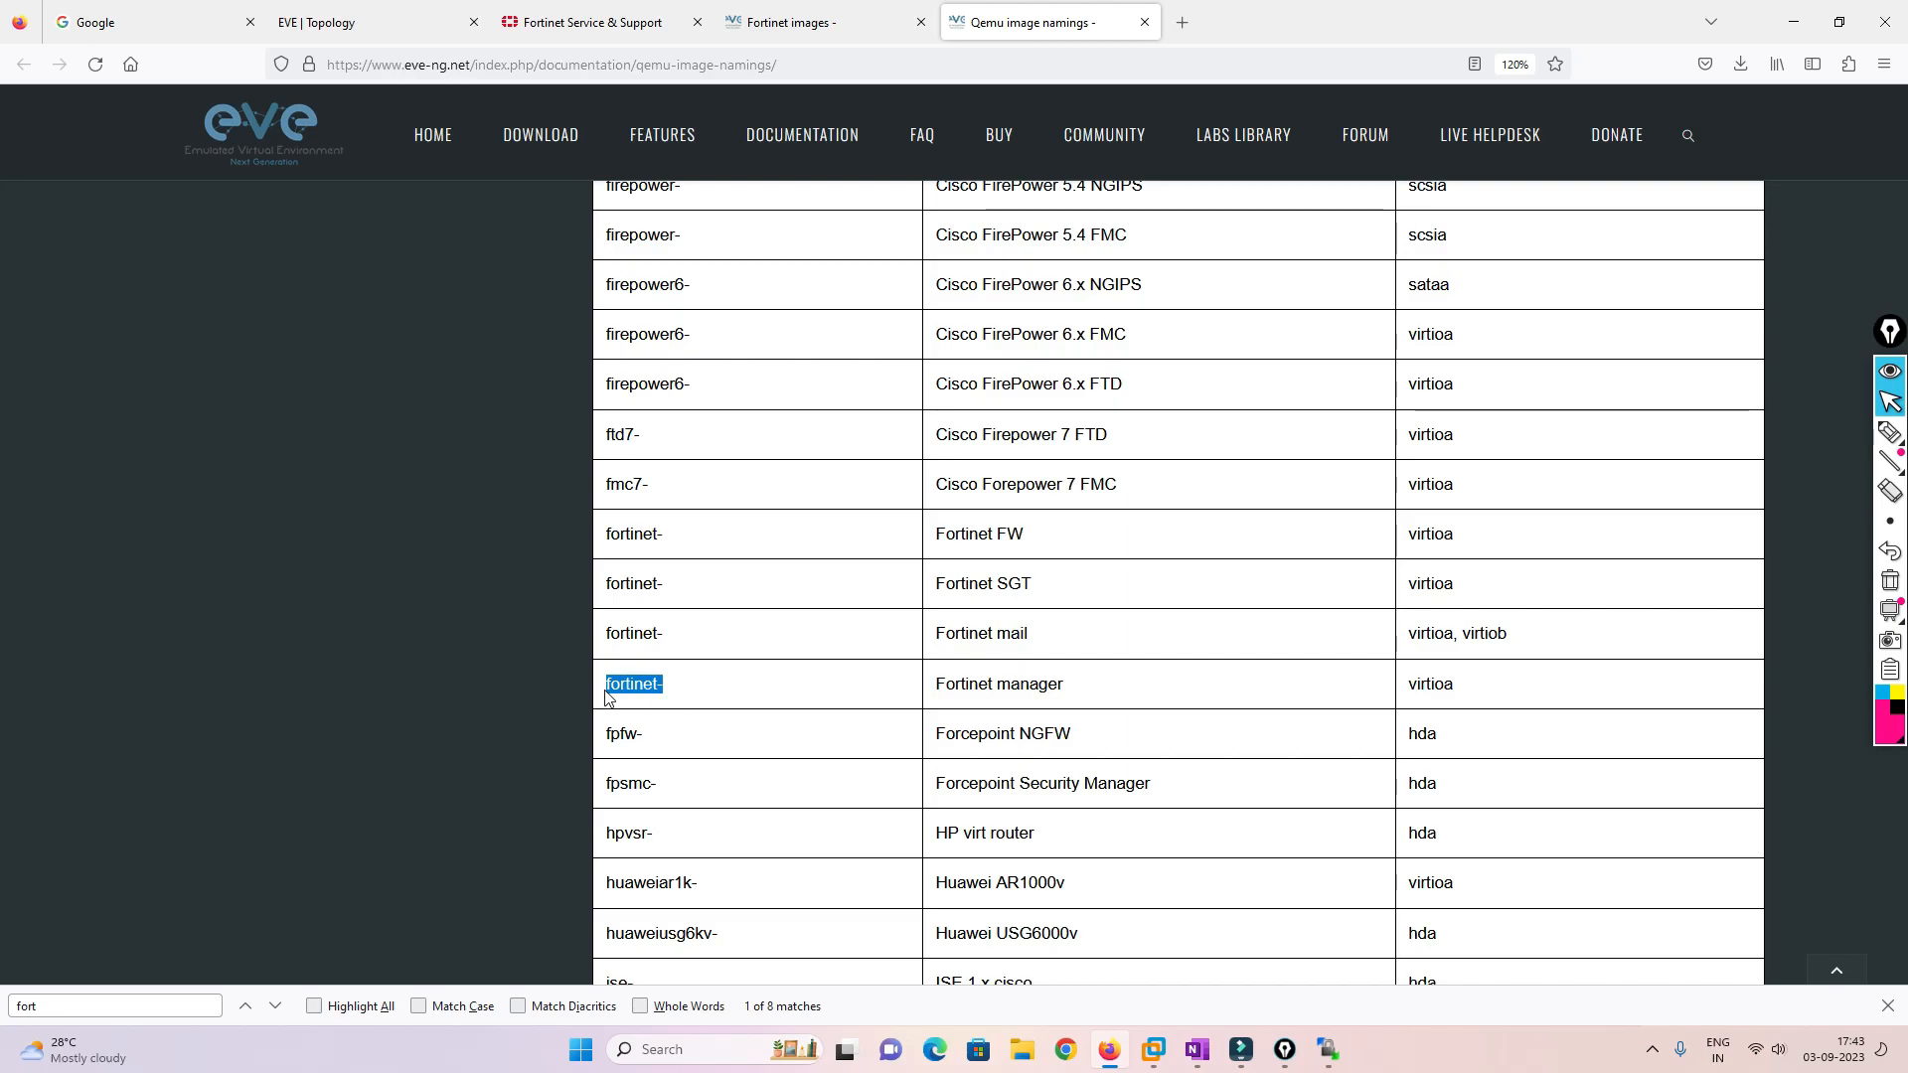
{"action": "key", "text": "alt+Tab"}
Create the fortinet-FMG folder in qemu on the server and open it
{"action": "key", "text": "ctrl+v"}
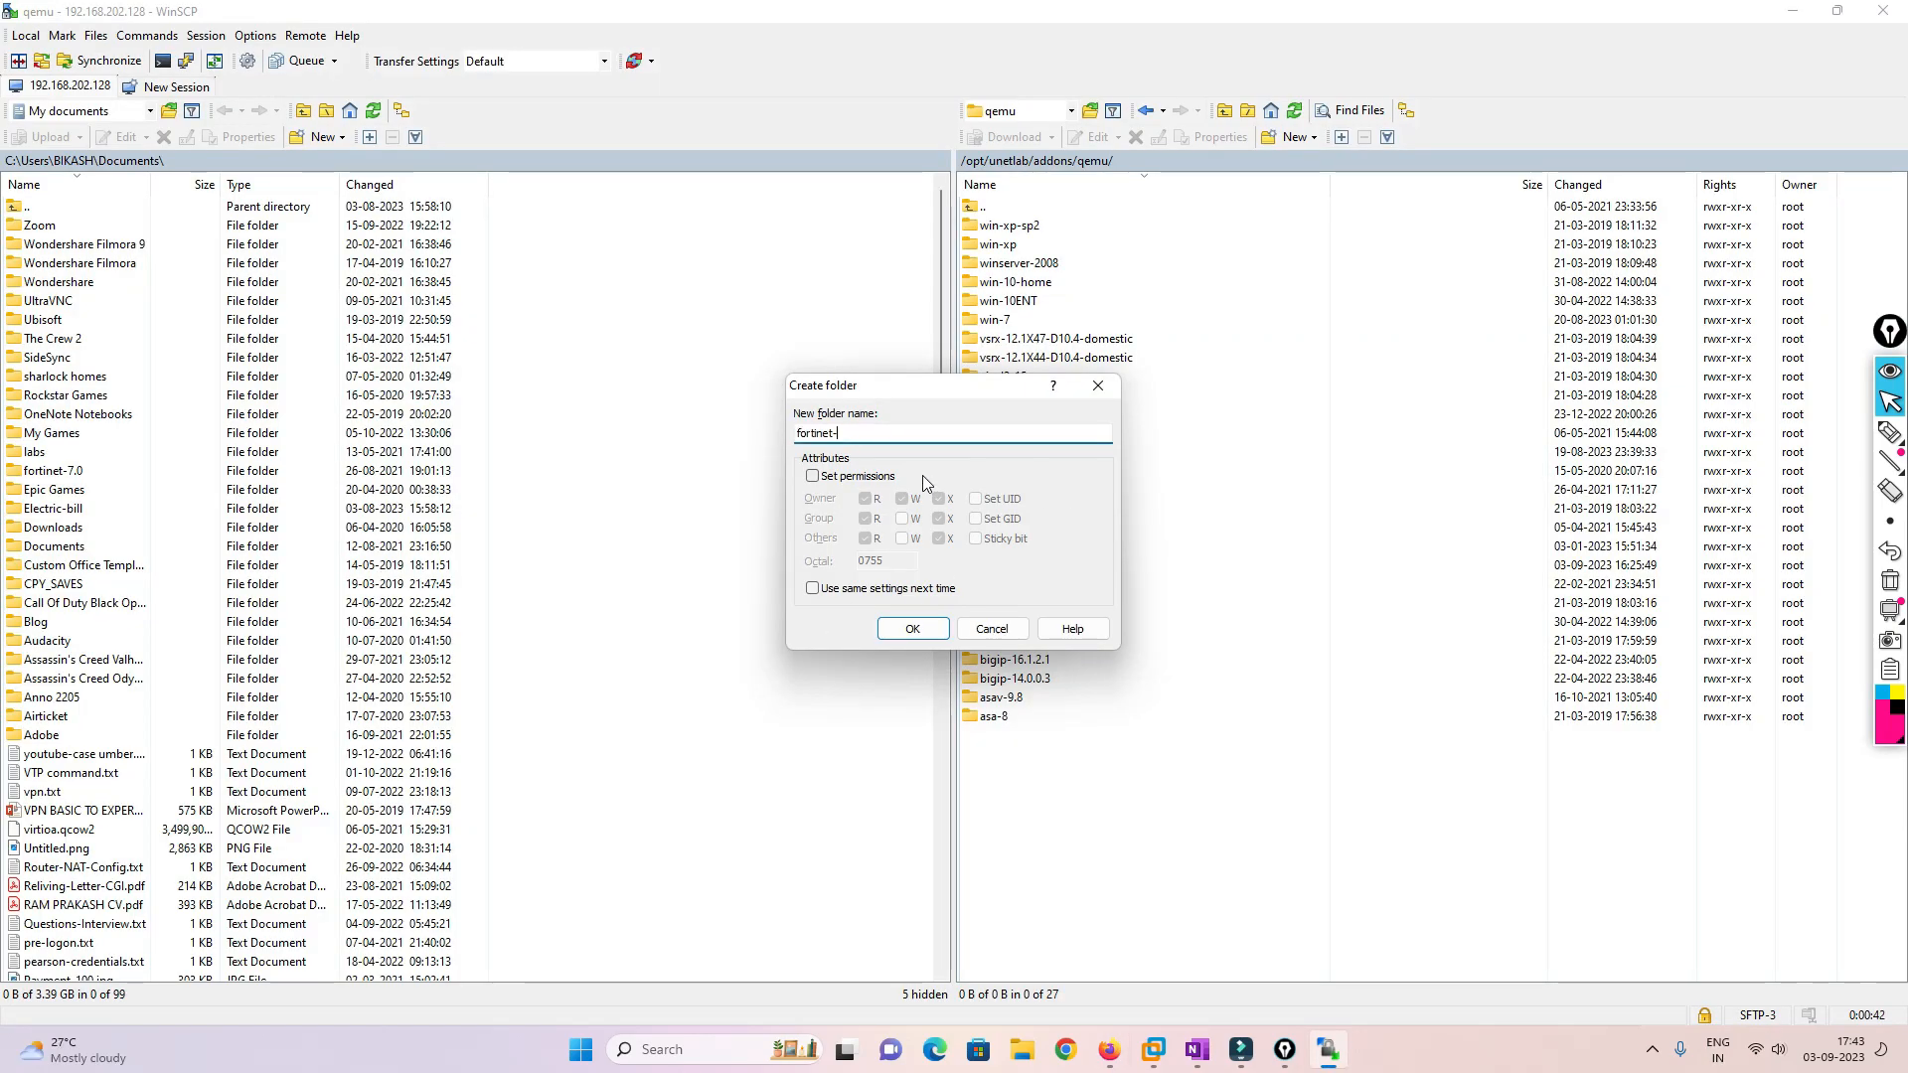
{"action": "type", "text": "FMG"}
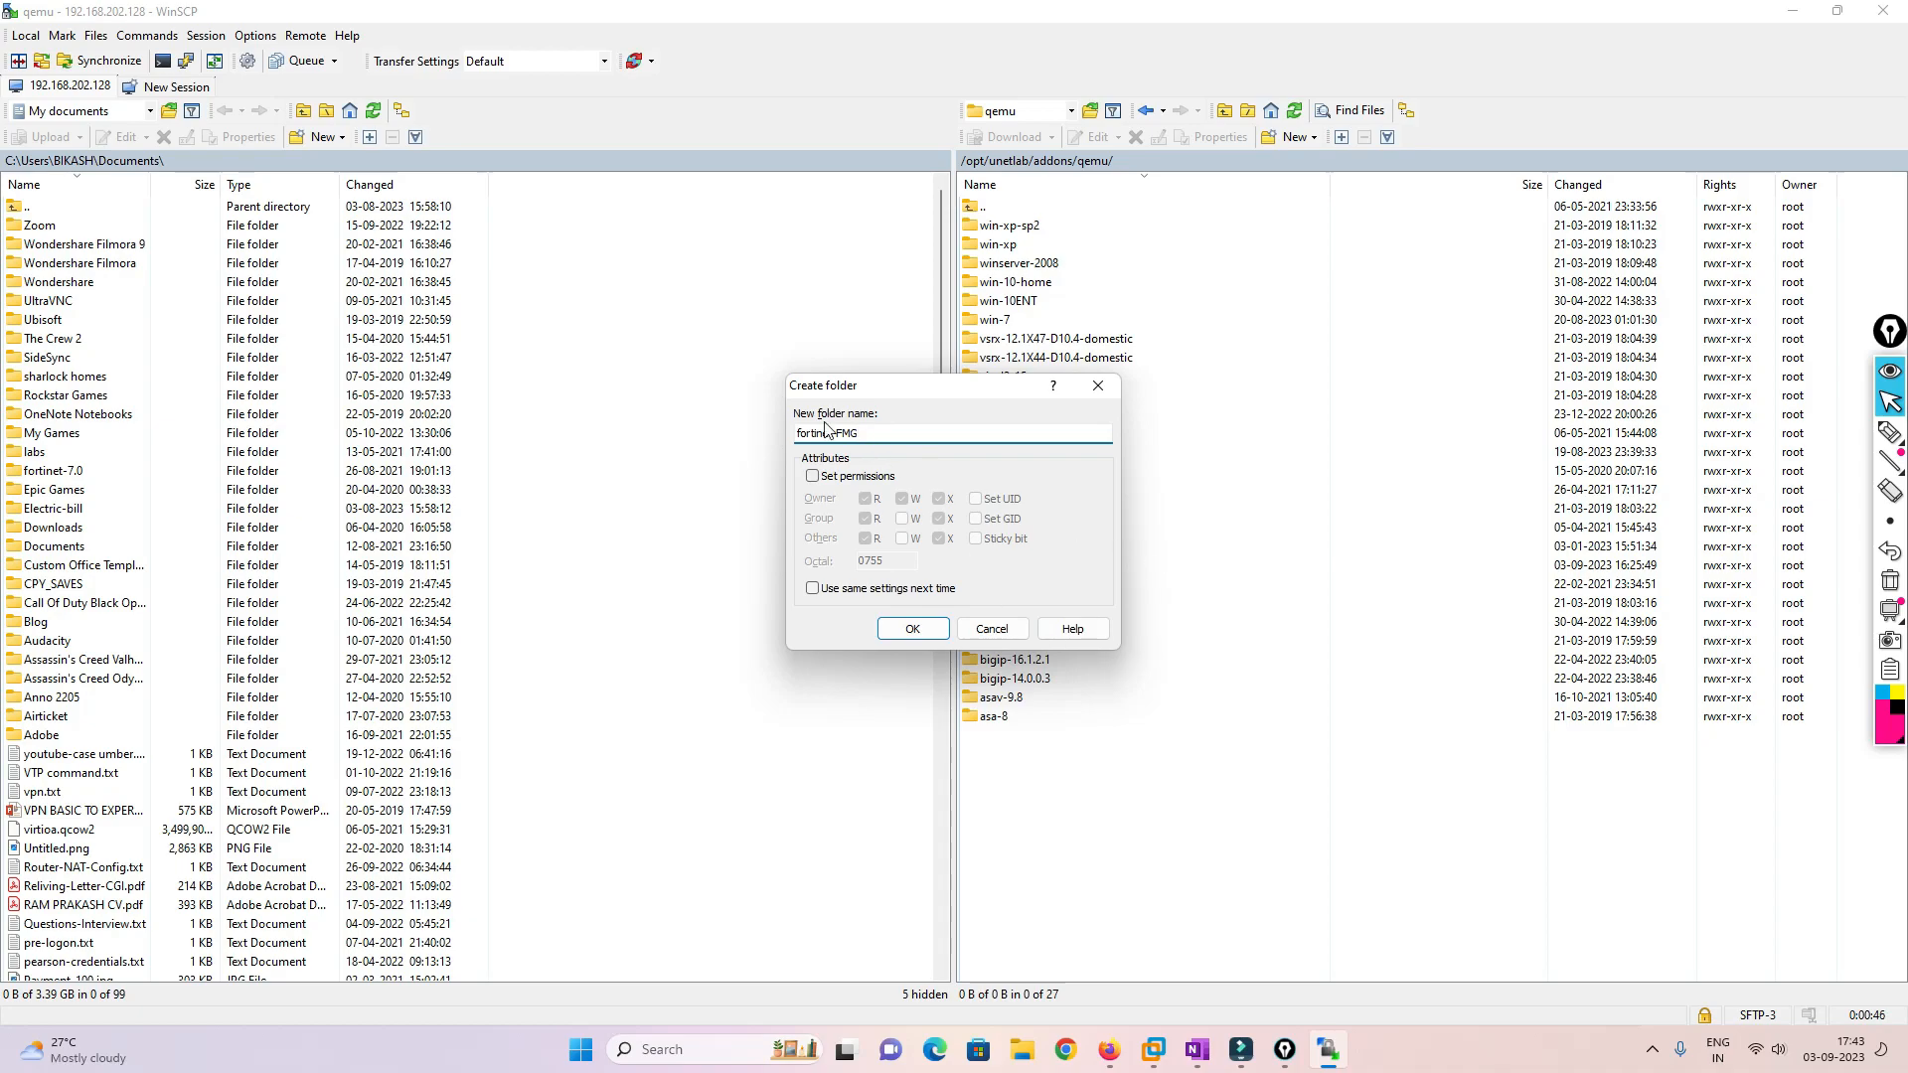
{"action": "left_click", "coordinate": [913, 628]}
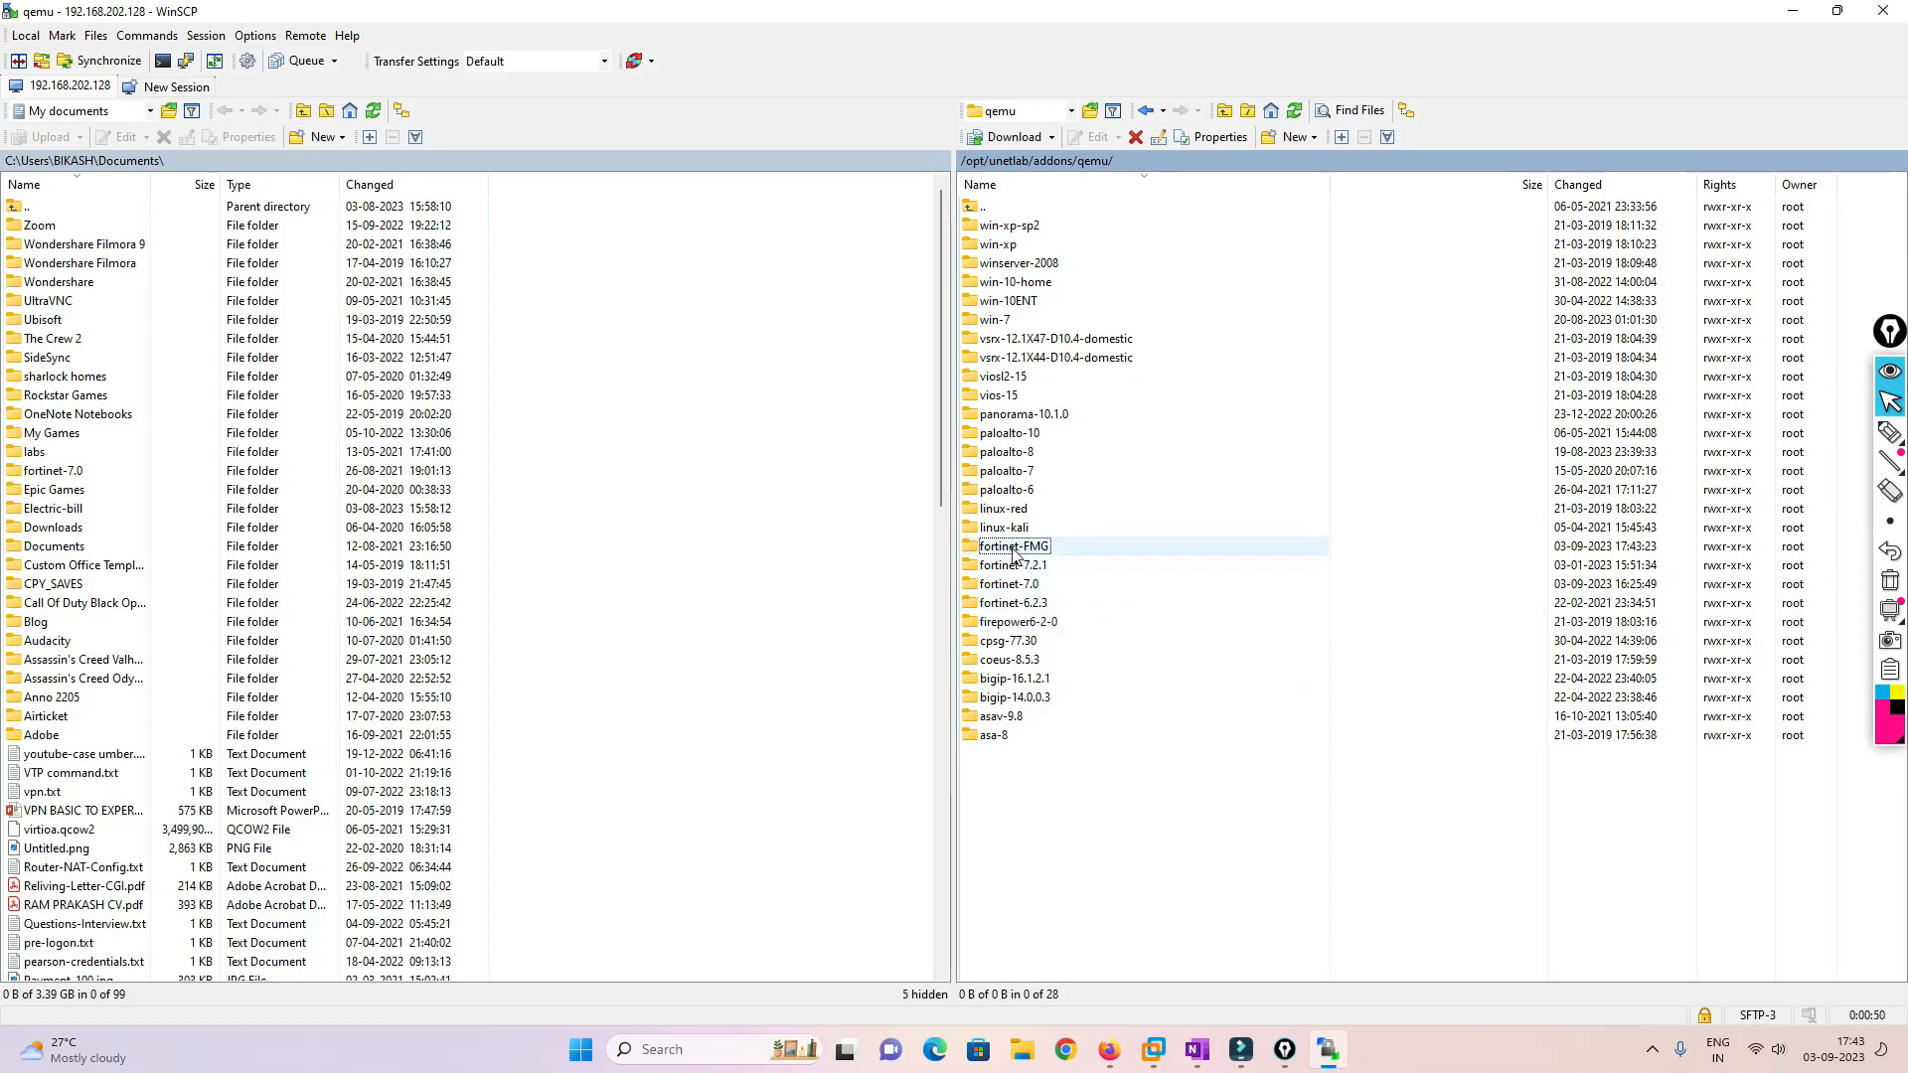
{"action": "left_click", "coordinate": [1014, 556]}
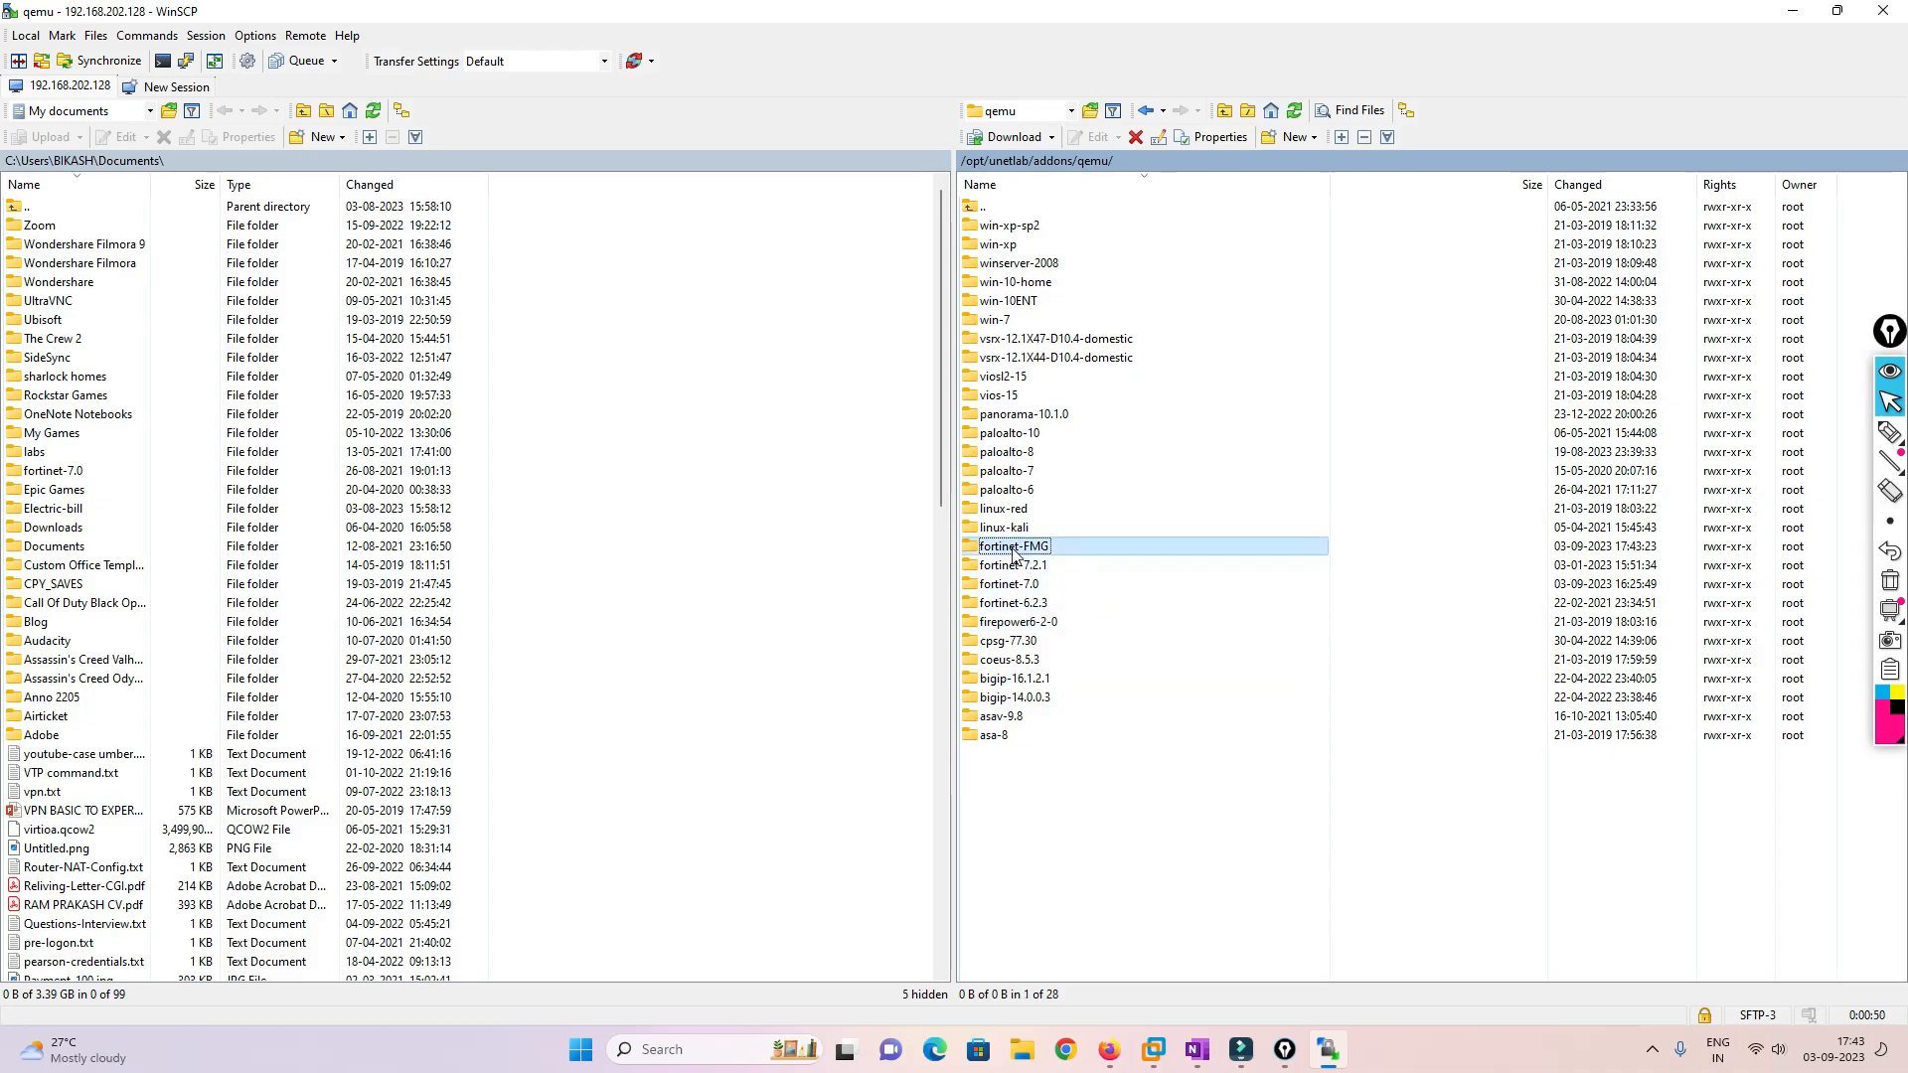
{"action": "left_click", "coordinate": [1793, 10]}
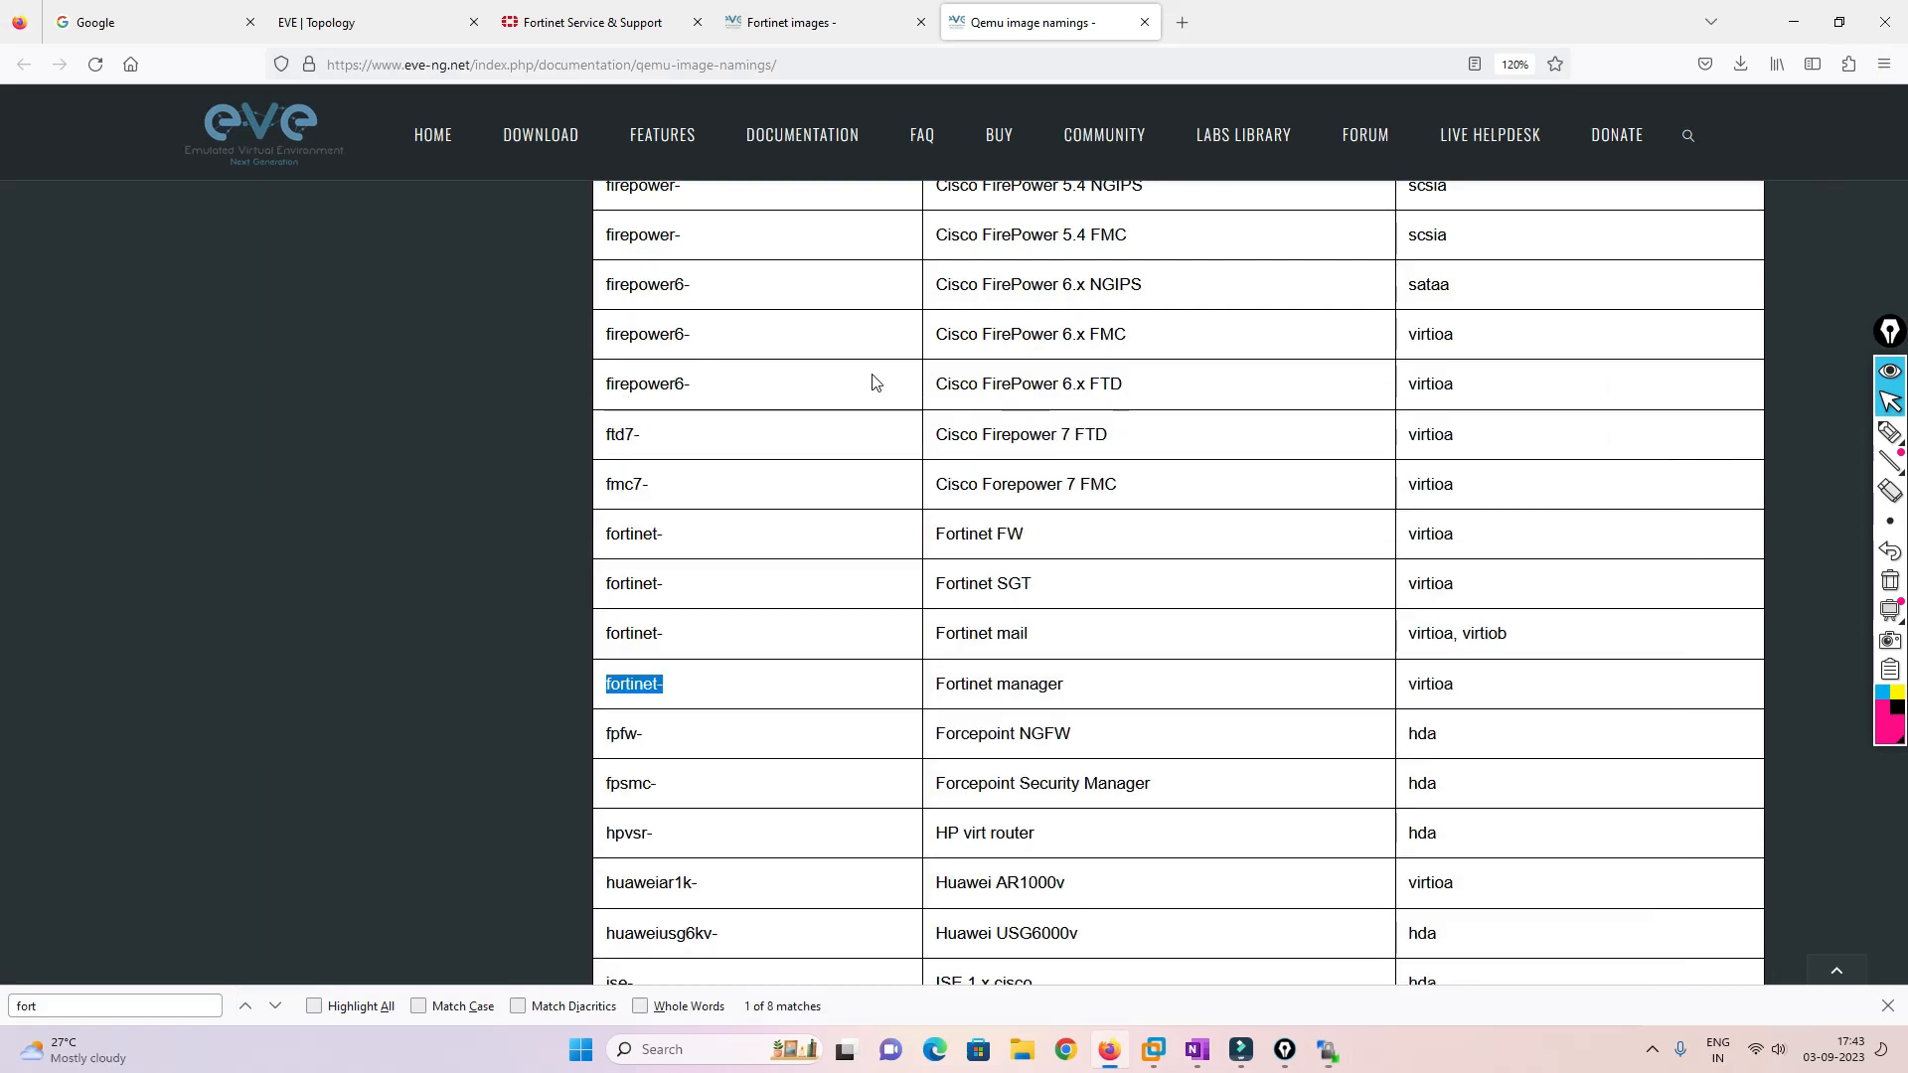
{"action": "left_click", "coordinate": [1793, 10]}
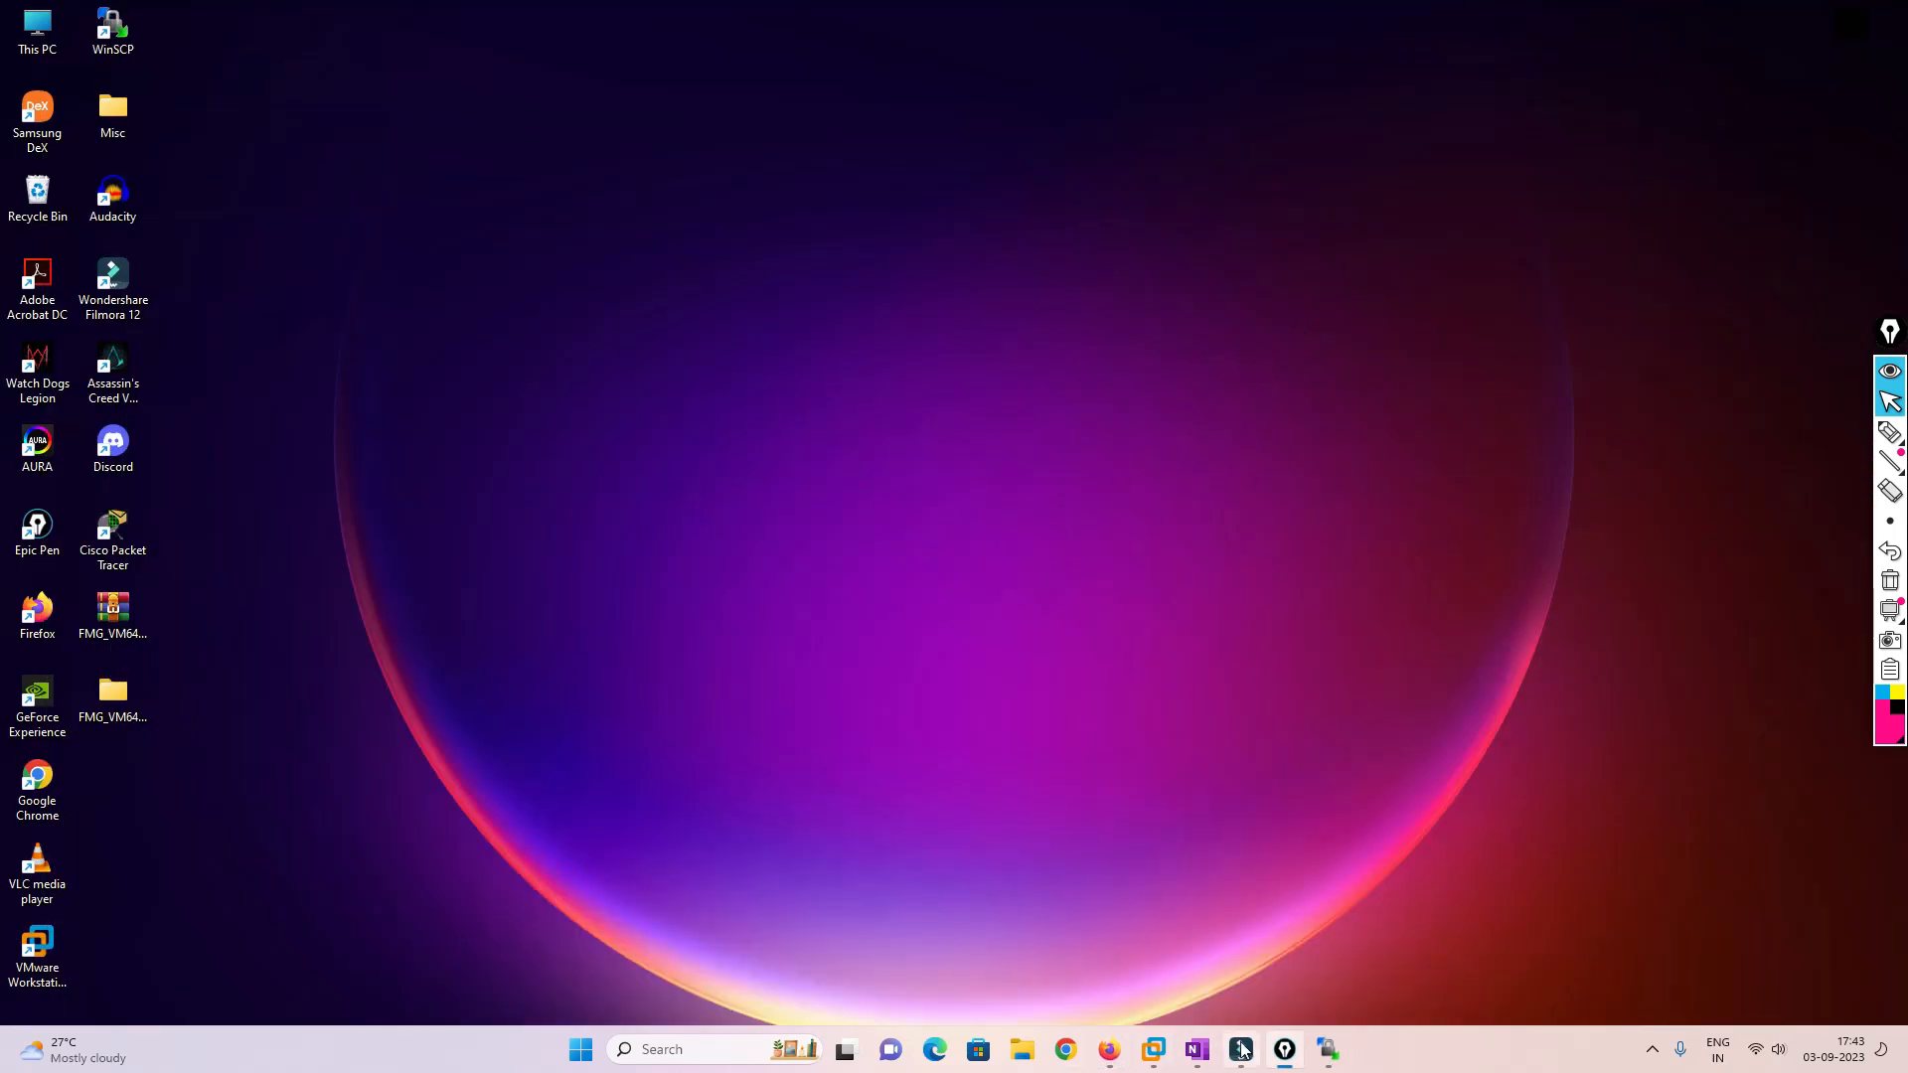
{"action": "left_click", "coordinate": [1328, 1048]}
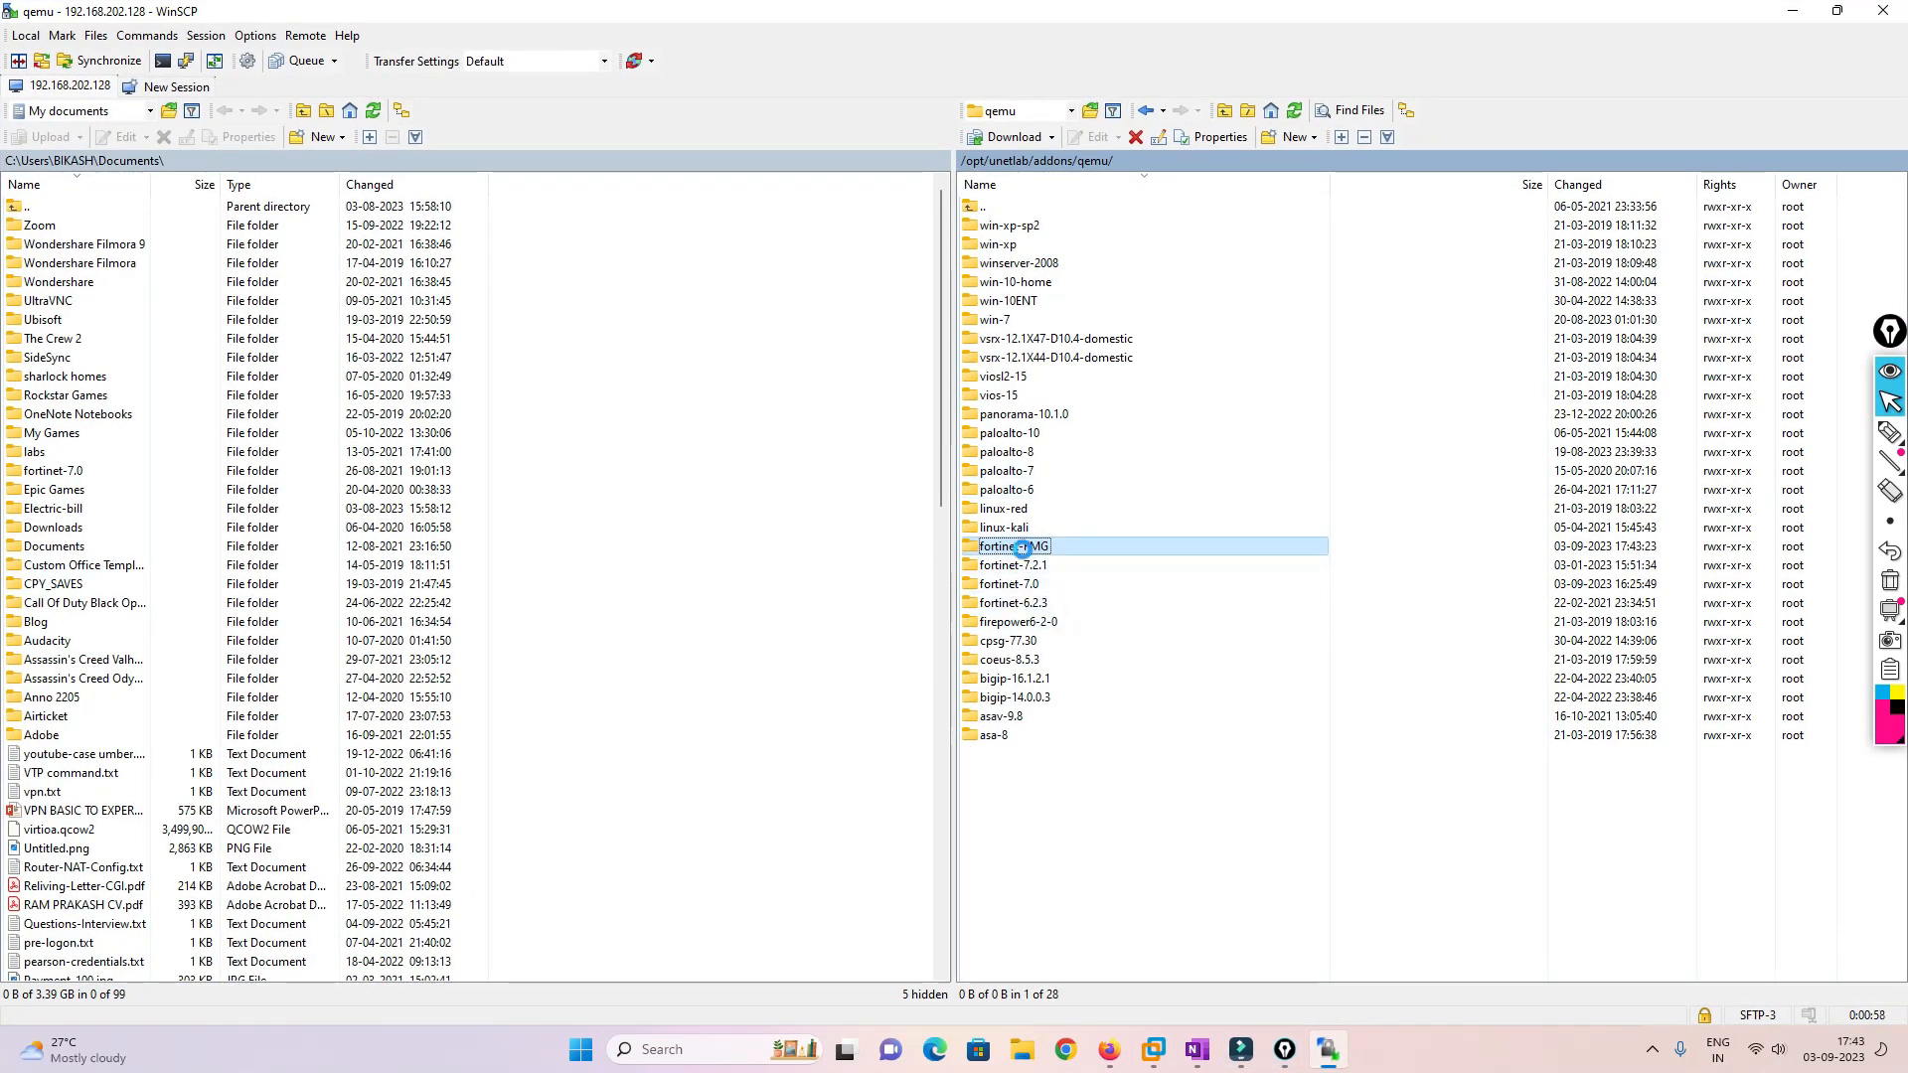
{"action": "double_click", "coordinate": [1019, 550]}
Upload fmg.qcow2 from the local FMG_VM64 folder into fortinet-FMG, then return to the naming page
{"action": "left_click", "coordinate": [1837, 10]}
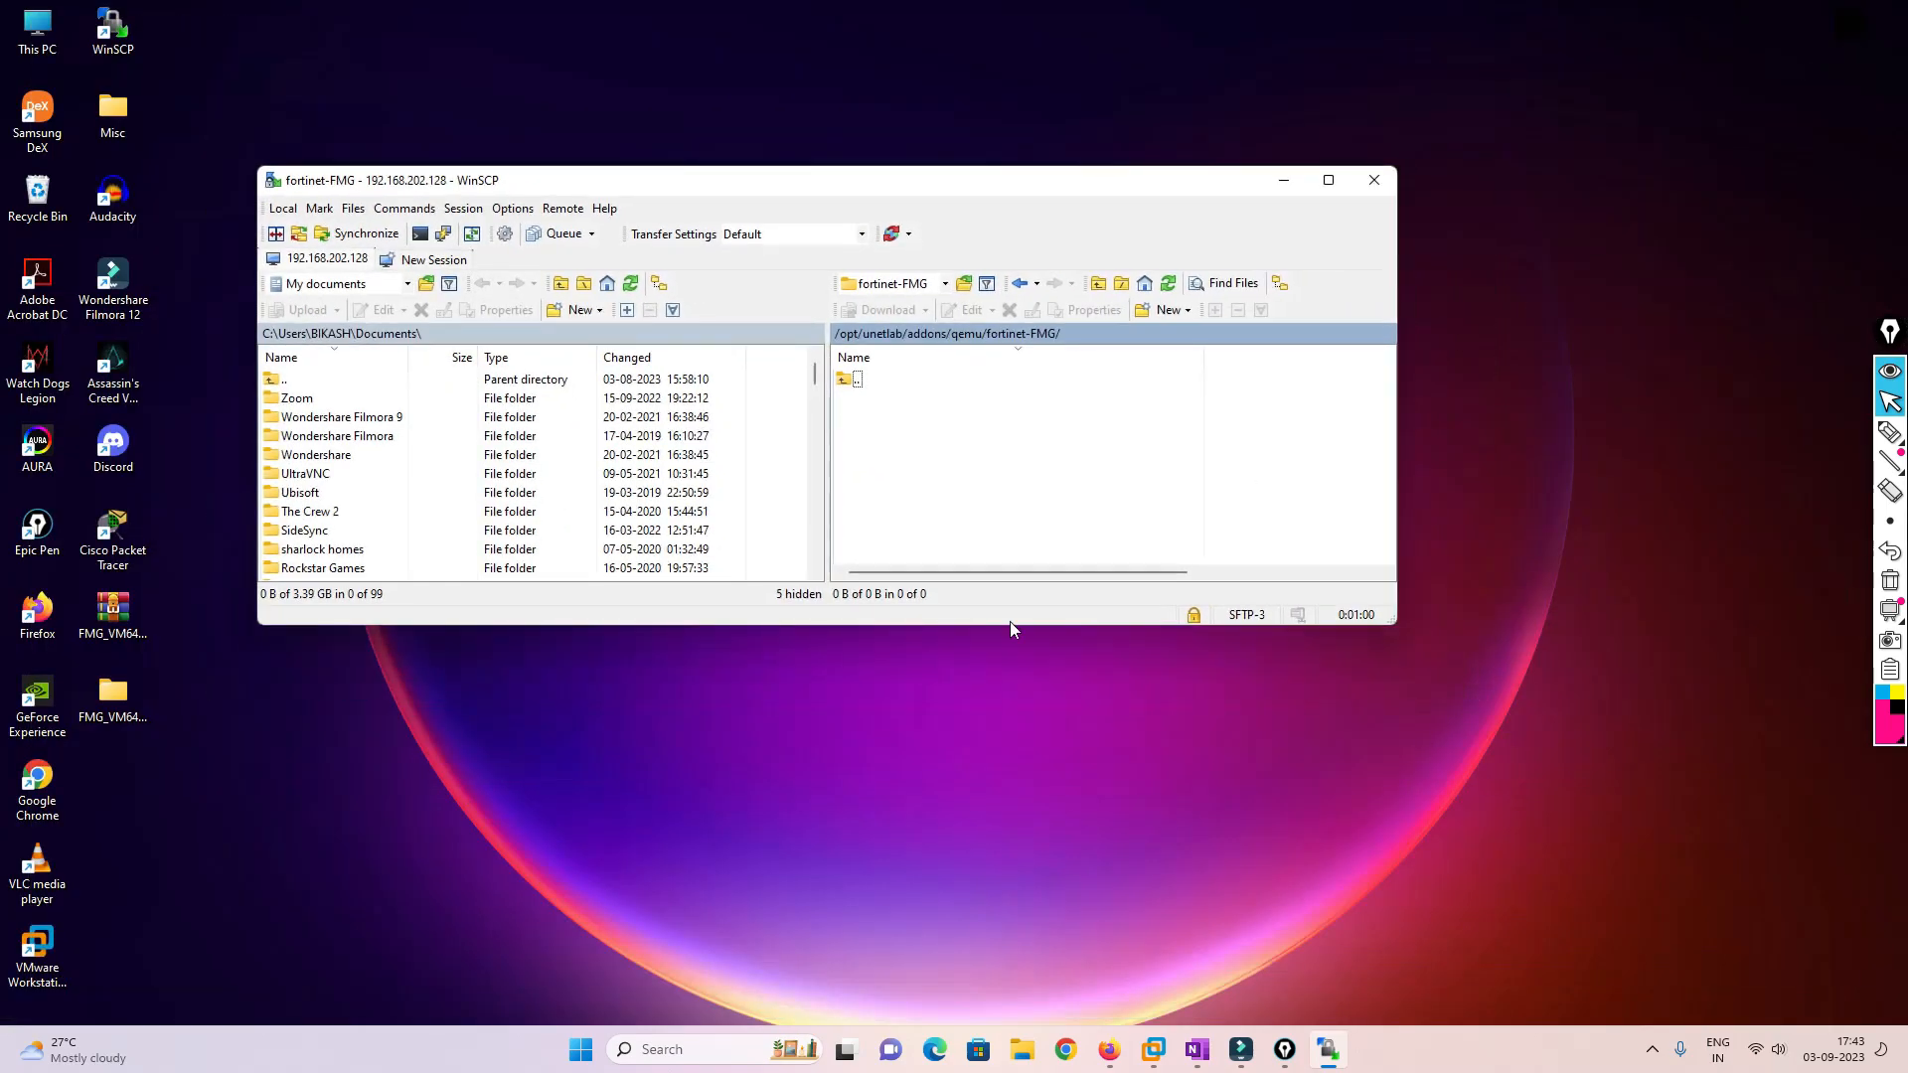
{"action": "double_click", "coordinate": [122, 700]}
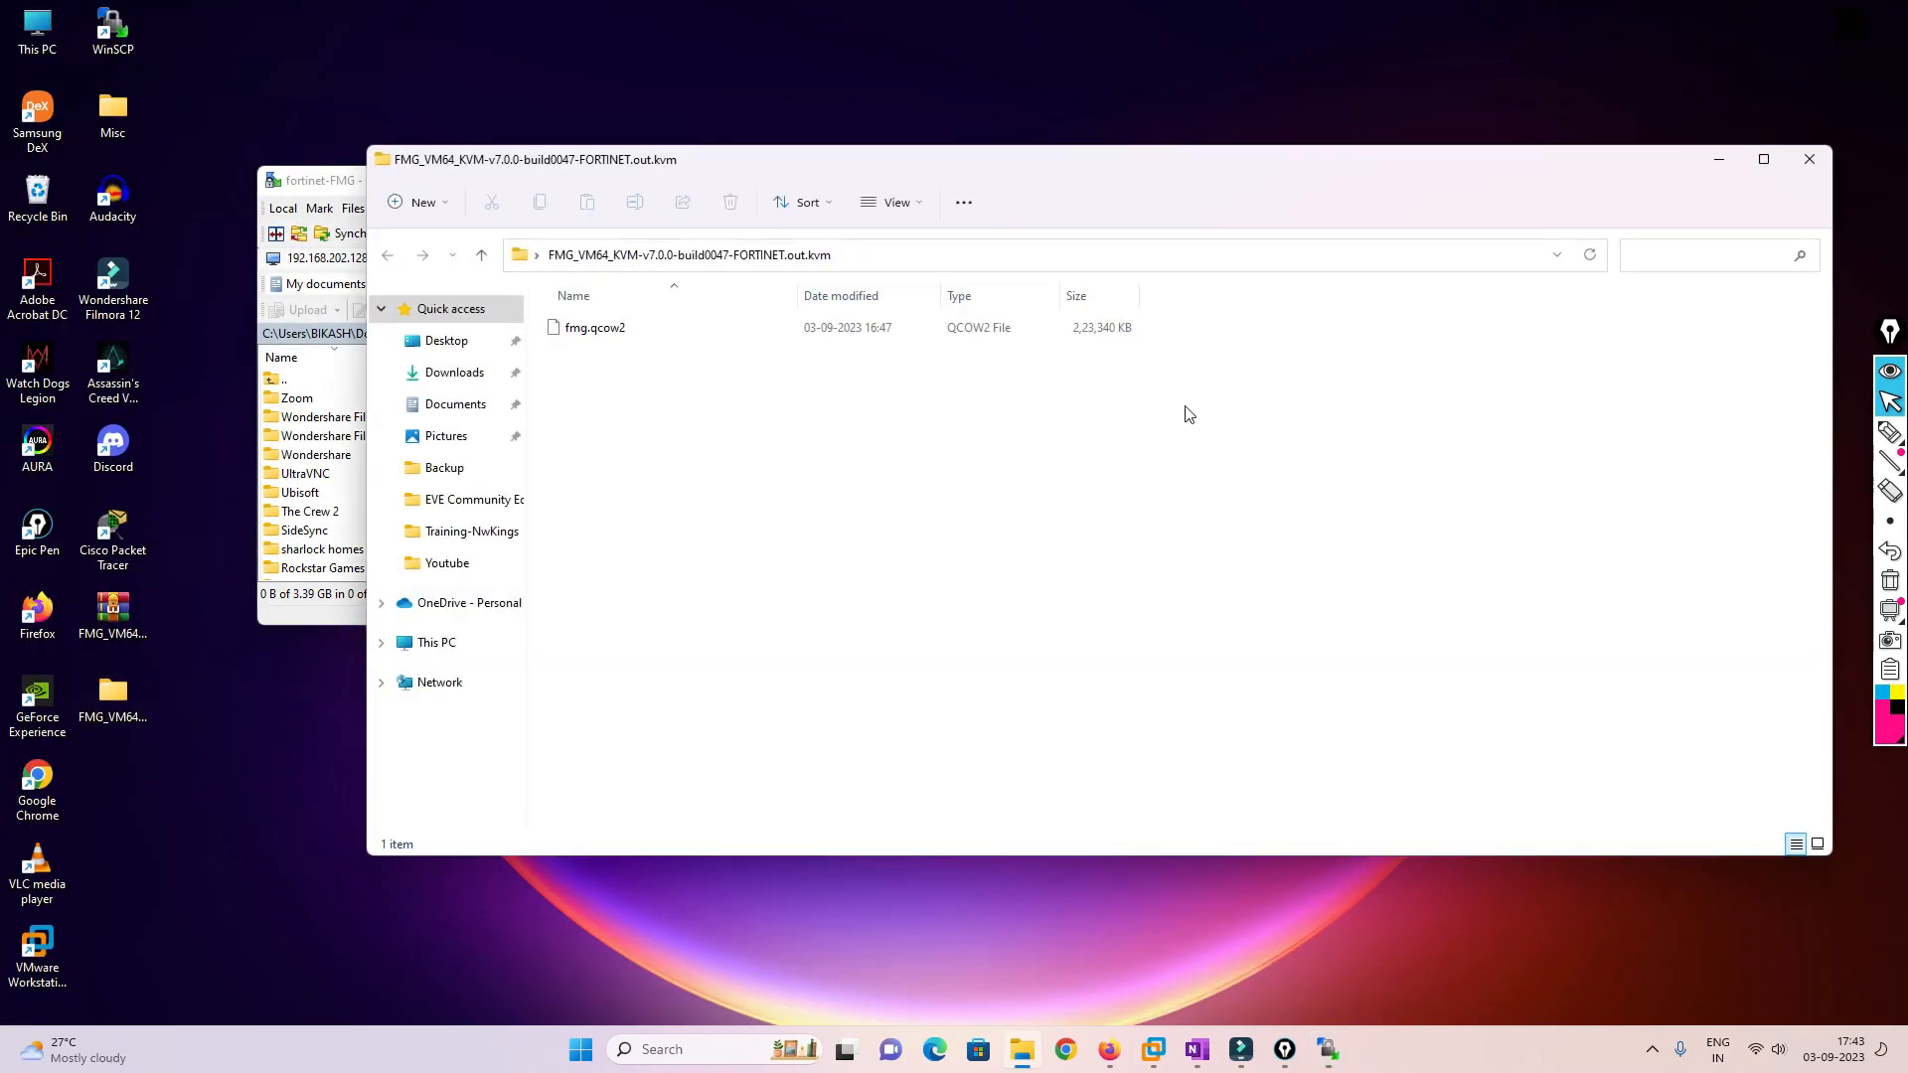
{"action": "left_click_drag", "start_coordinate": [1081, 178], "coordinate": [1373, 568]}
{"action": "left_click", "coordinate": [891, 736]}
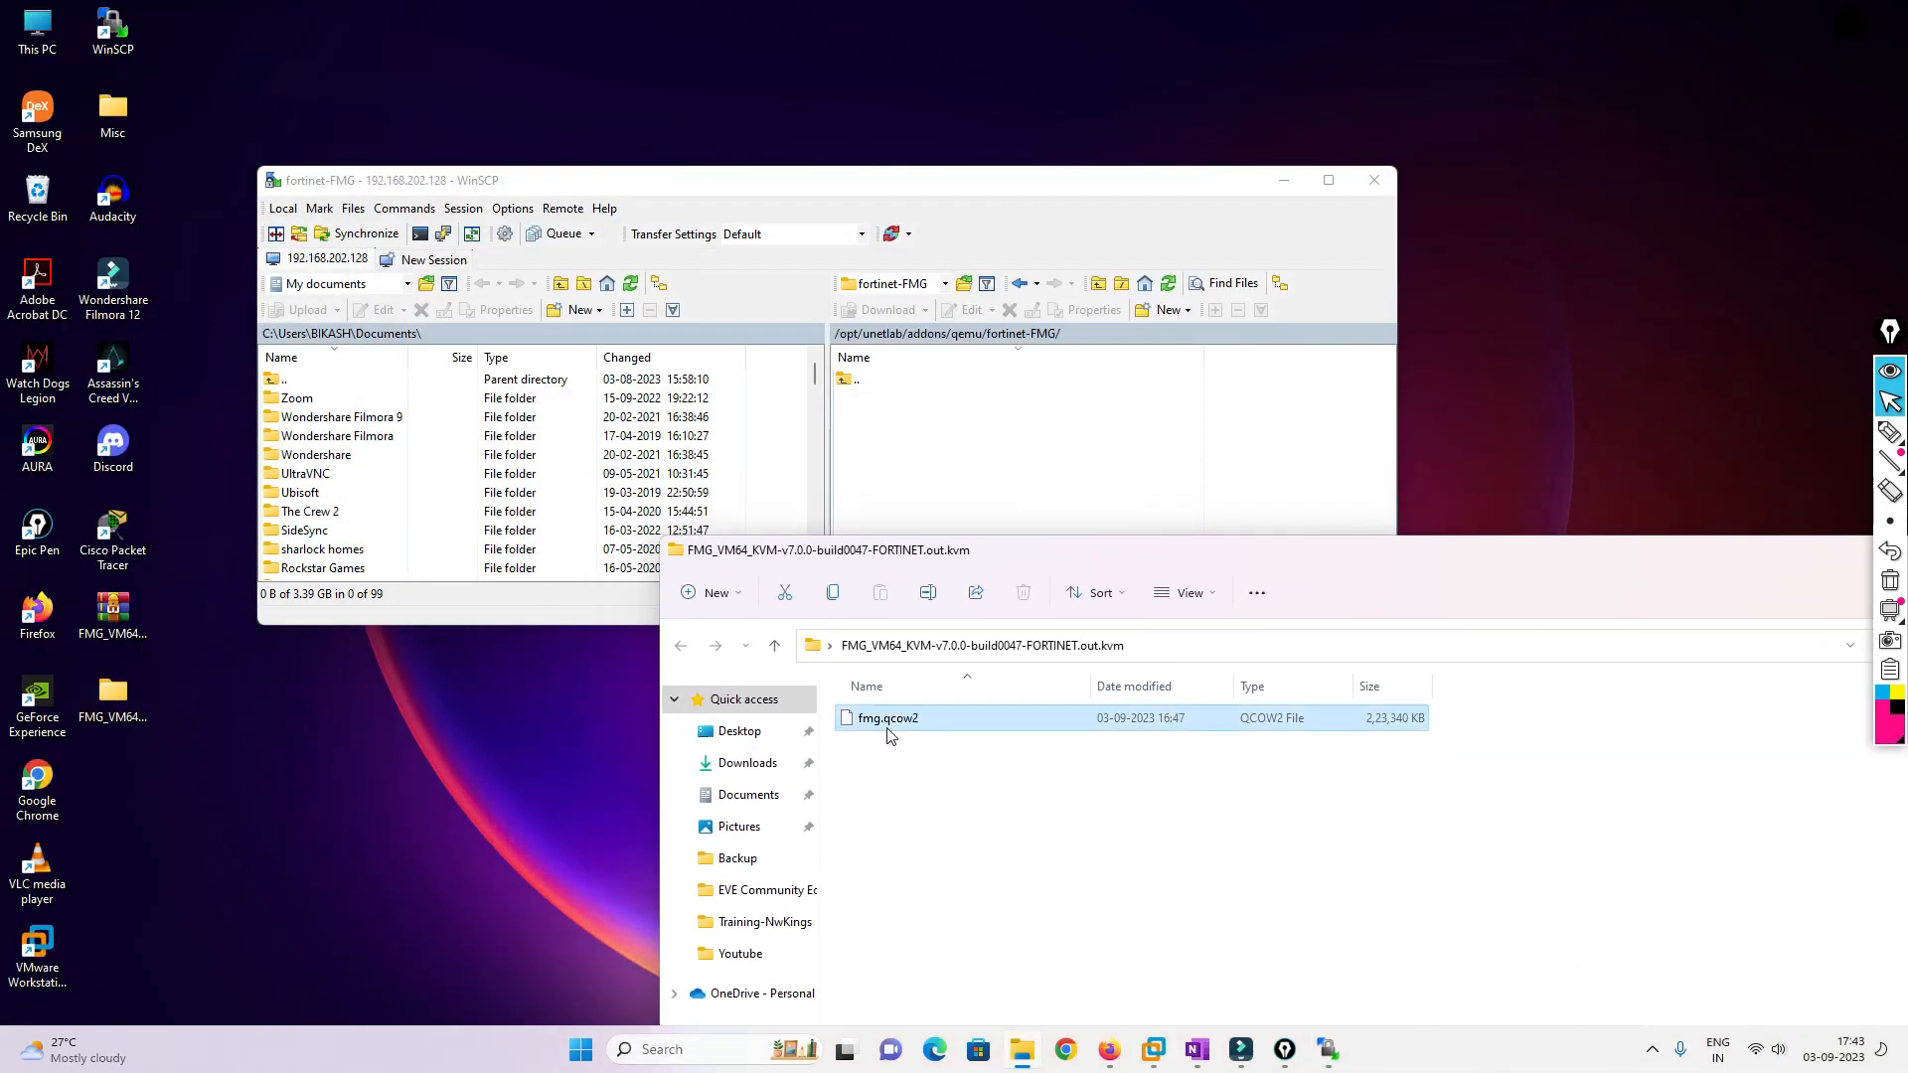
{"action": "left_click", "coordinate": [942, 492]}
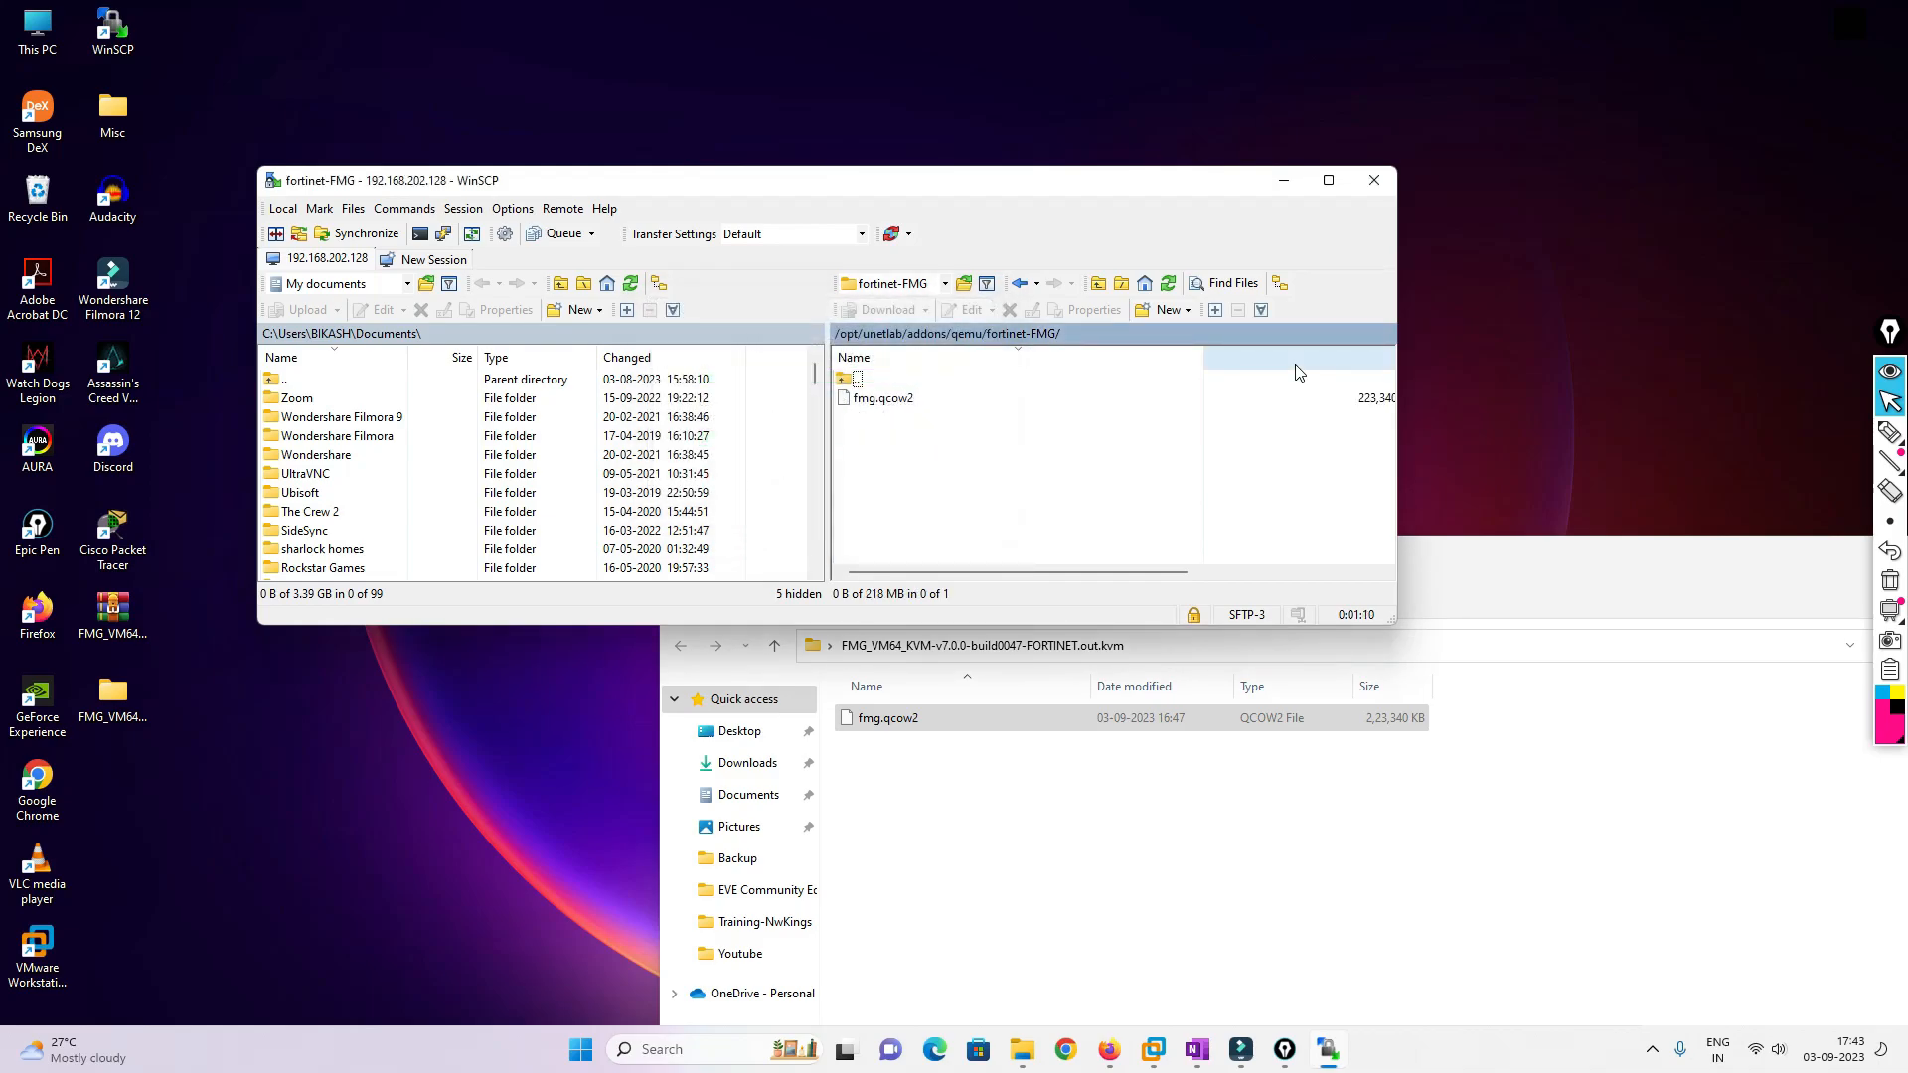
{"action": "left_click", "coordinate": [1329, 180]}
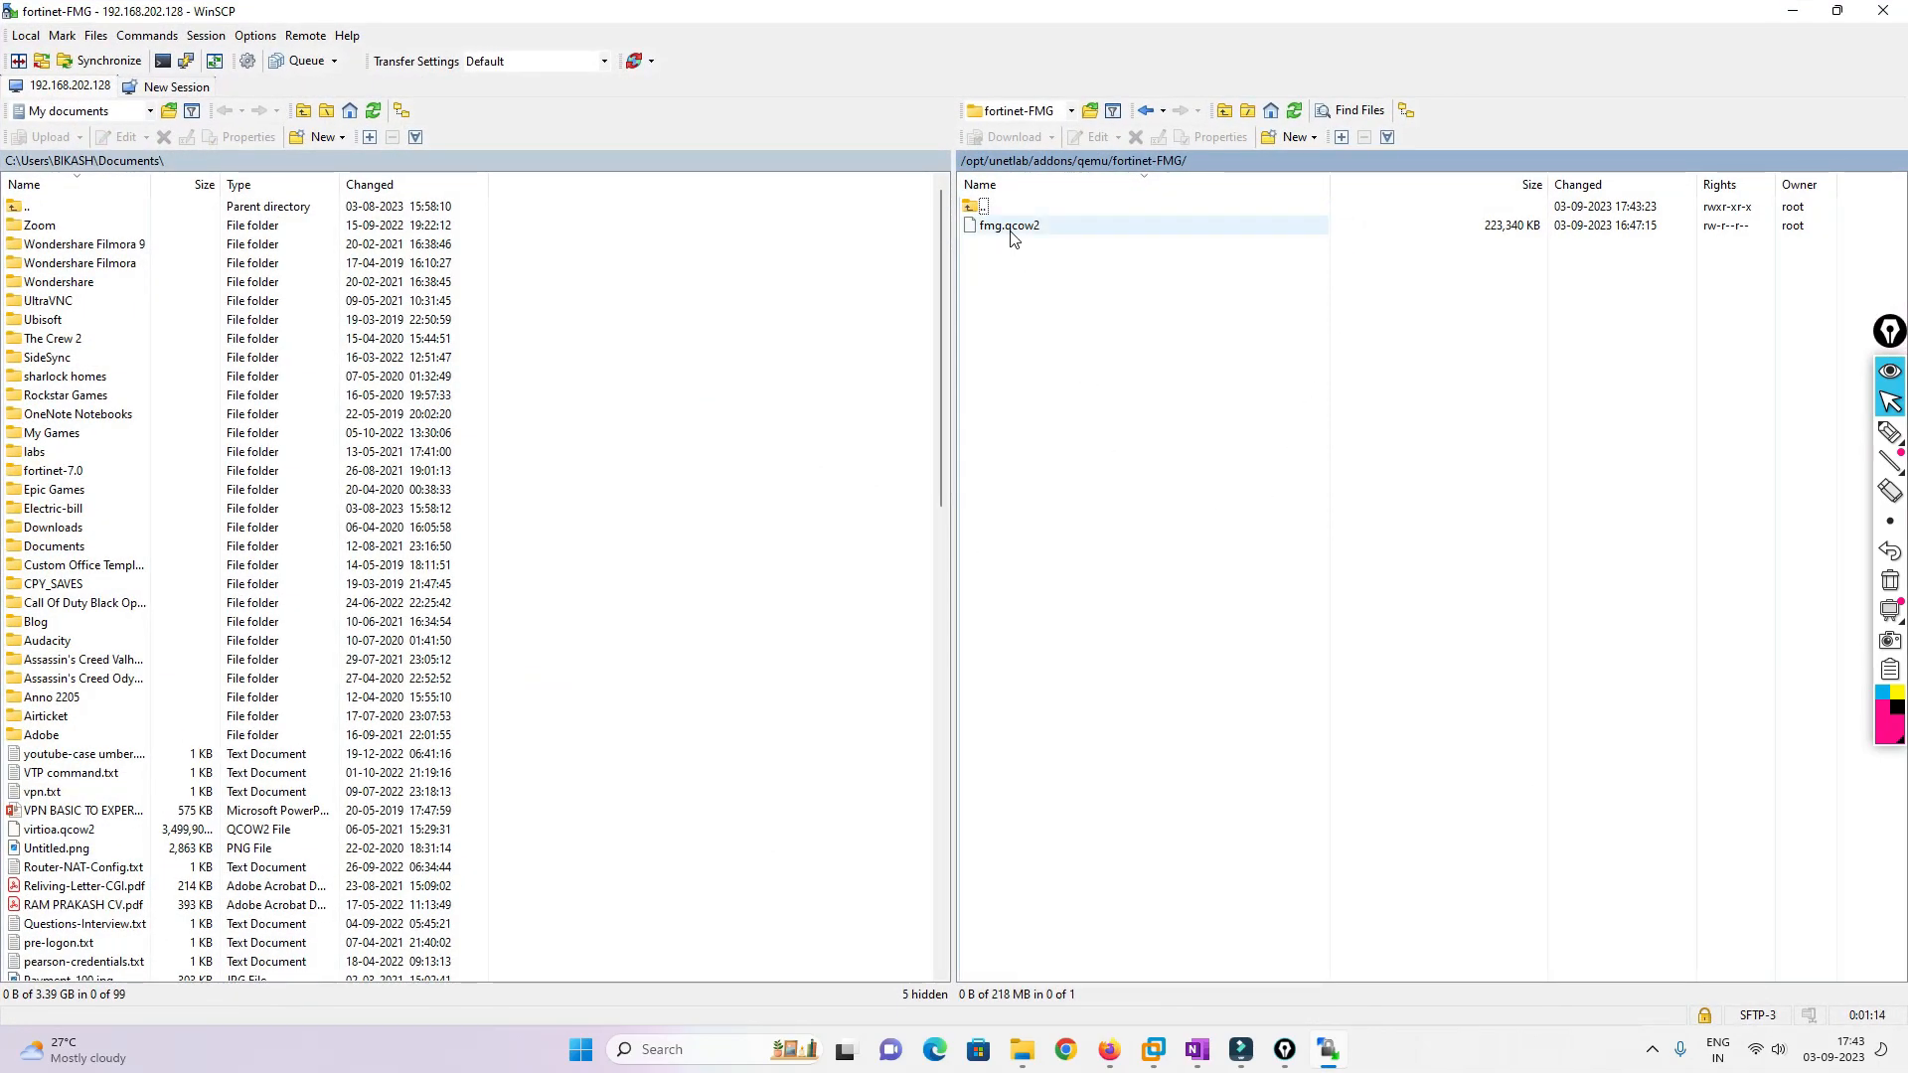
{"action": "left_click", "coordinate": [1110, 1061]}
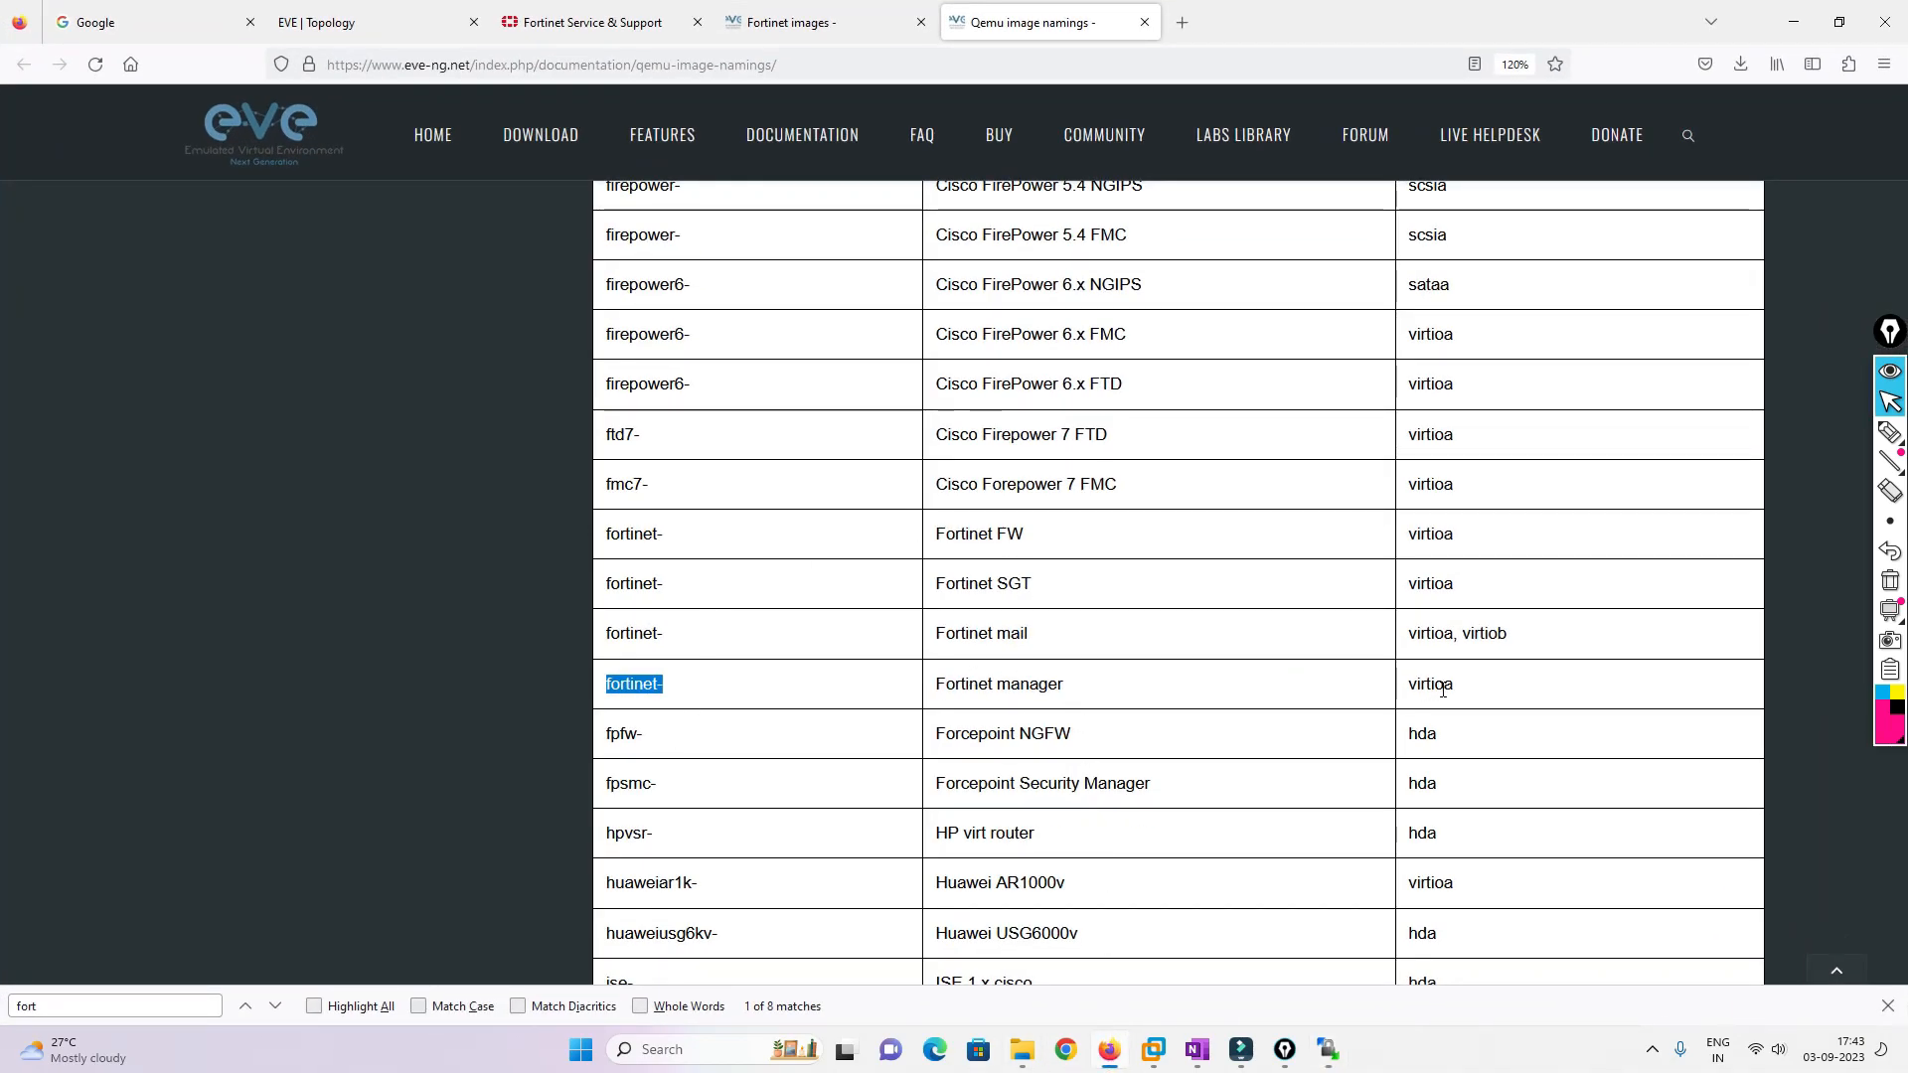
Copy 'virtioa' from the naming table and rename fmg.qcow2 to virtioa.qcow2 in WinSCP
{"action": "left_click_drag", "start_coordinate": [1469, 690], "coordinate": [1399, 688]}
{"action": "key", "text": "ctrl+c"}
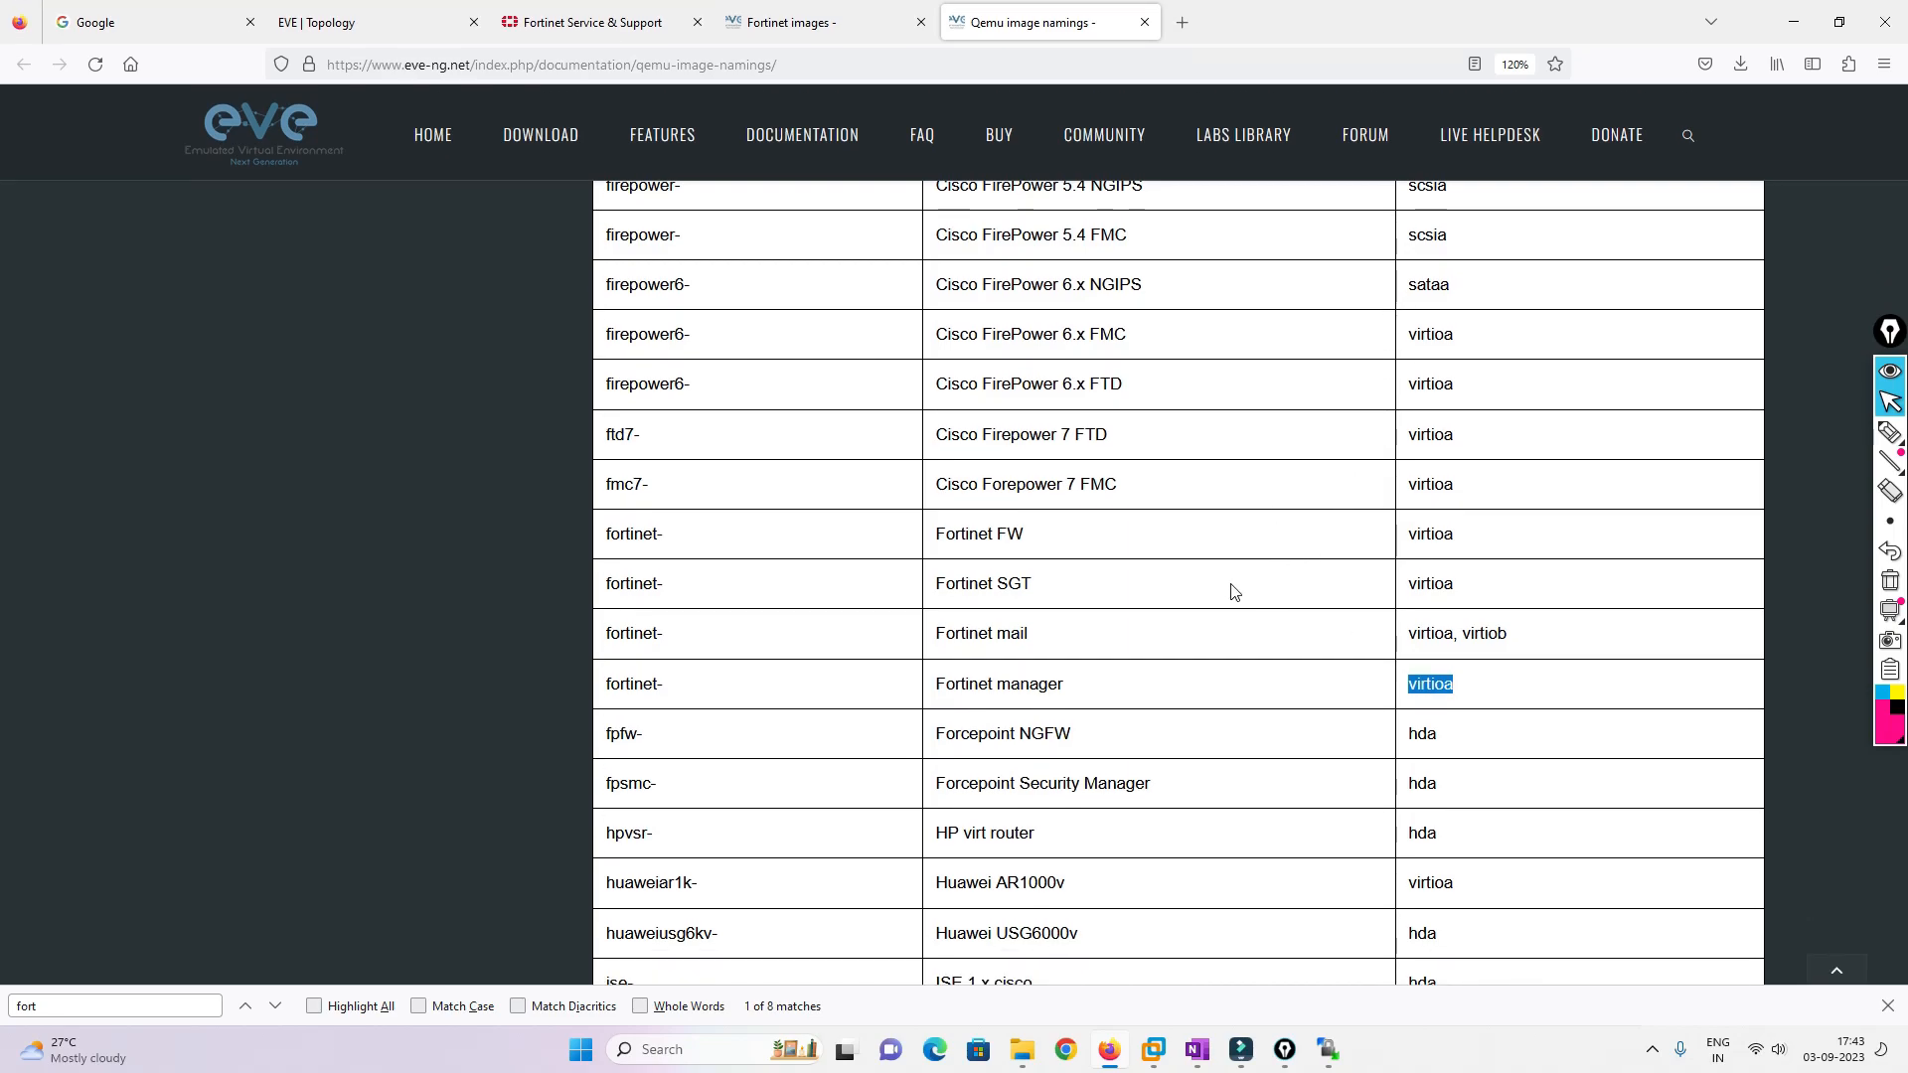
{"action": "key", "text": "alt+Tab"}
{"action": "left_click", "coordinate": [999, 226]}
{"action": "right_click", "coordinate": [984, 226]}
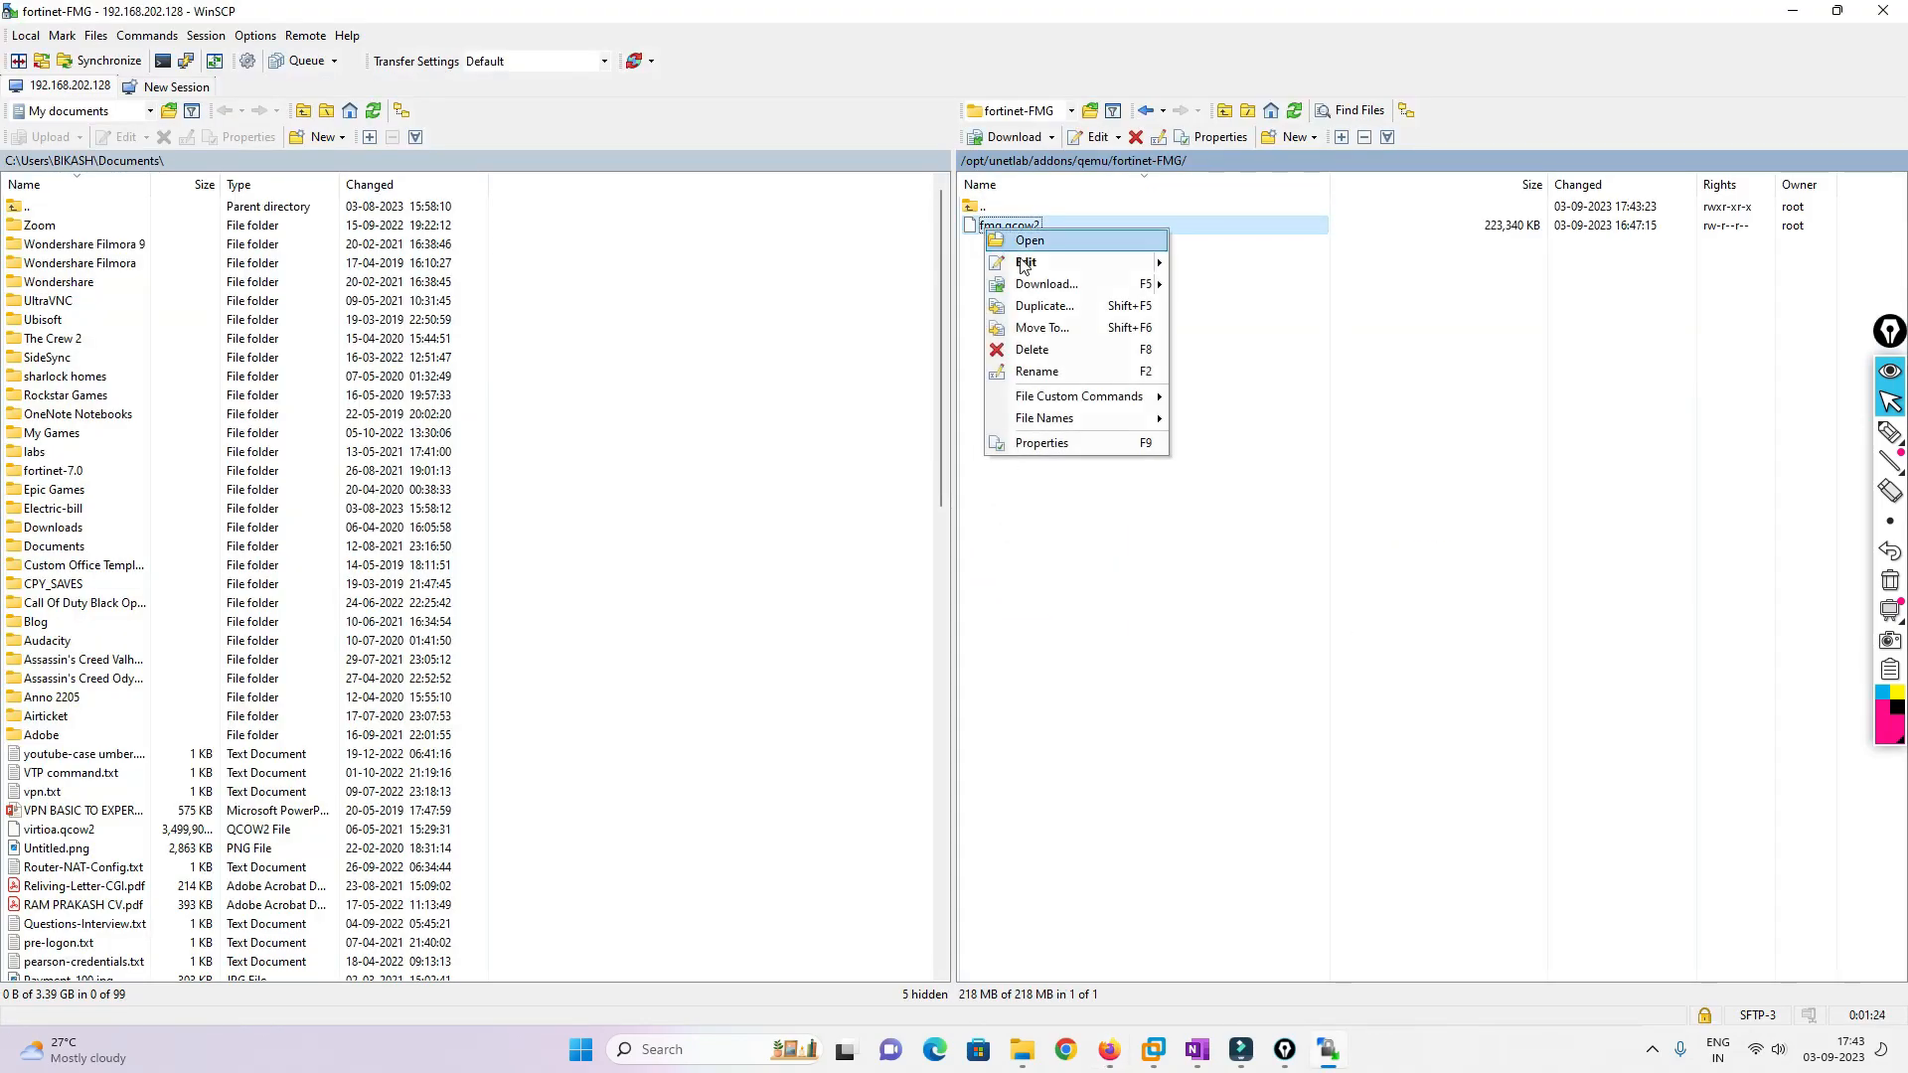
{"action": "left_click", "coordinate": [1053, 370]}
{"action": "key", "text": "ctrl+v"}
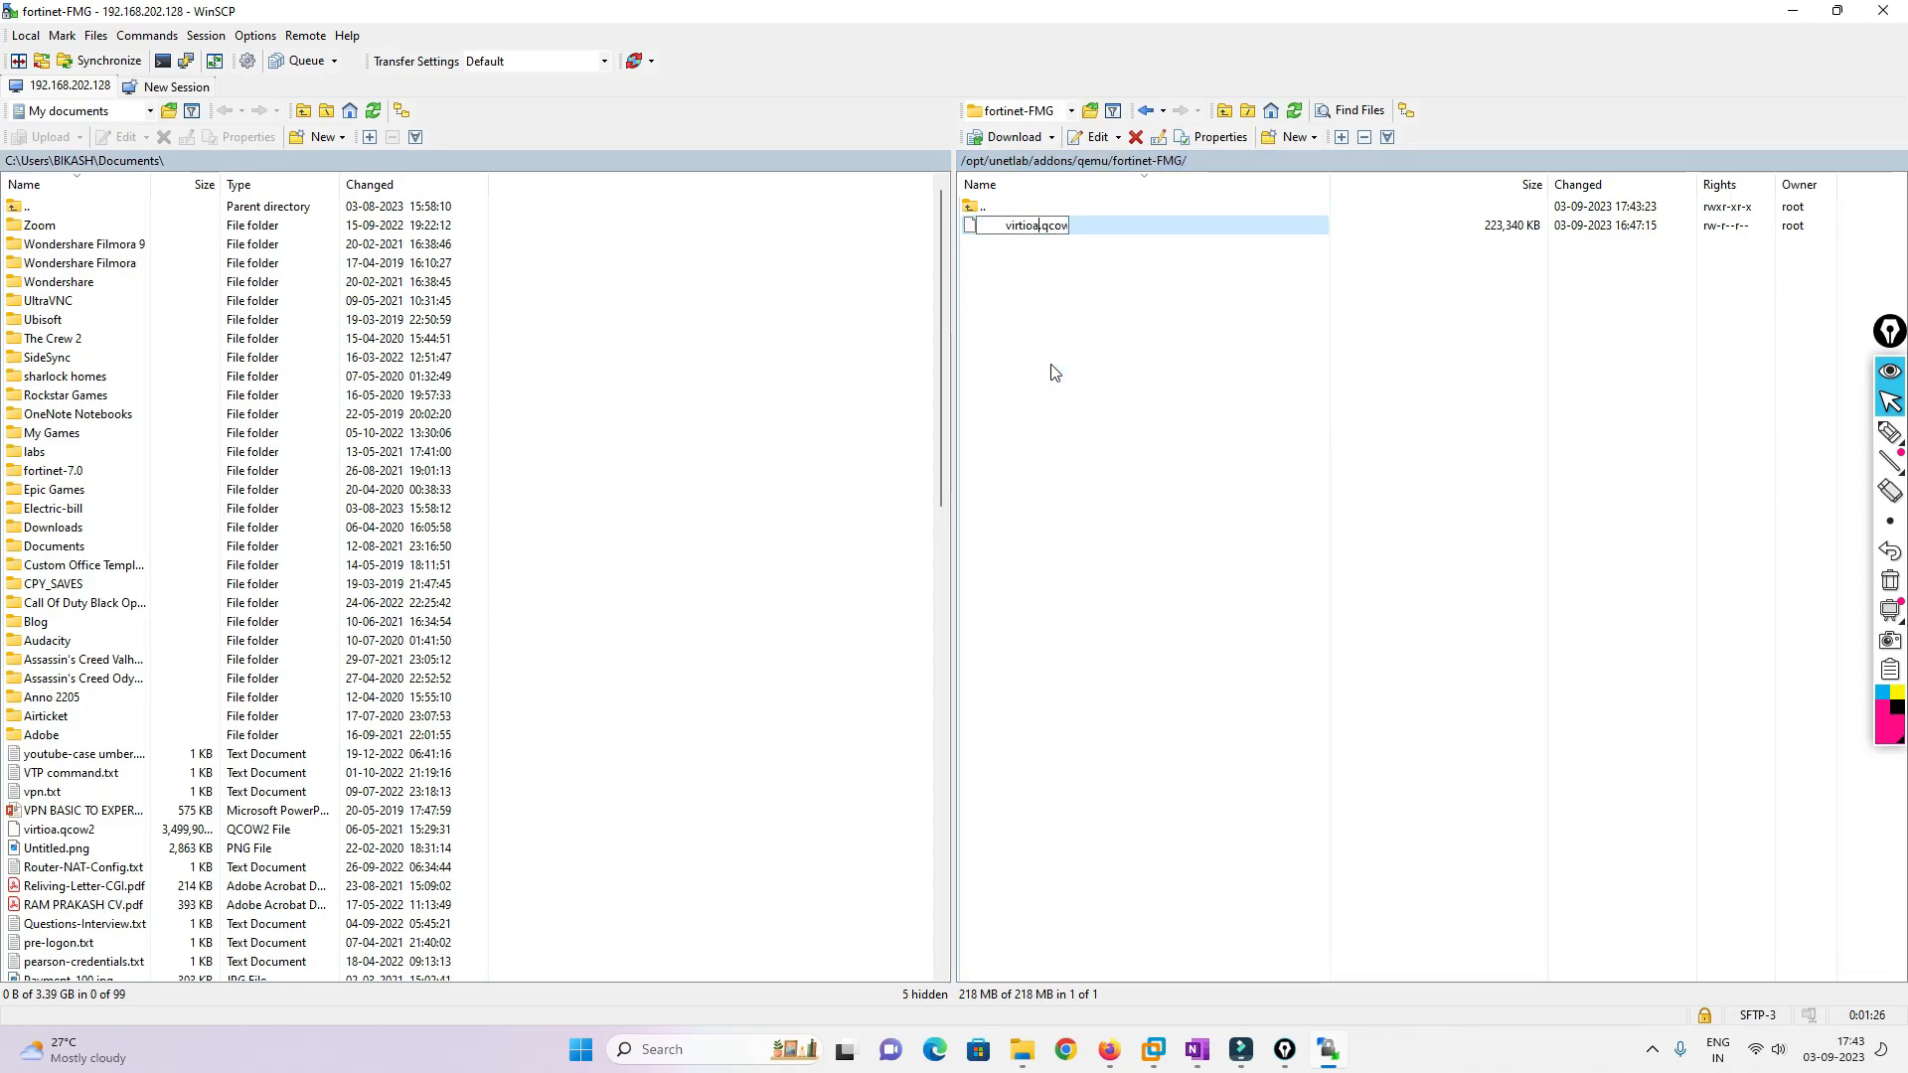
{"action": "left_click", "coordinate": [1178, 338]}
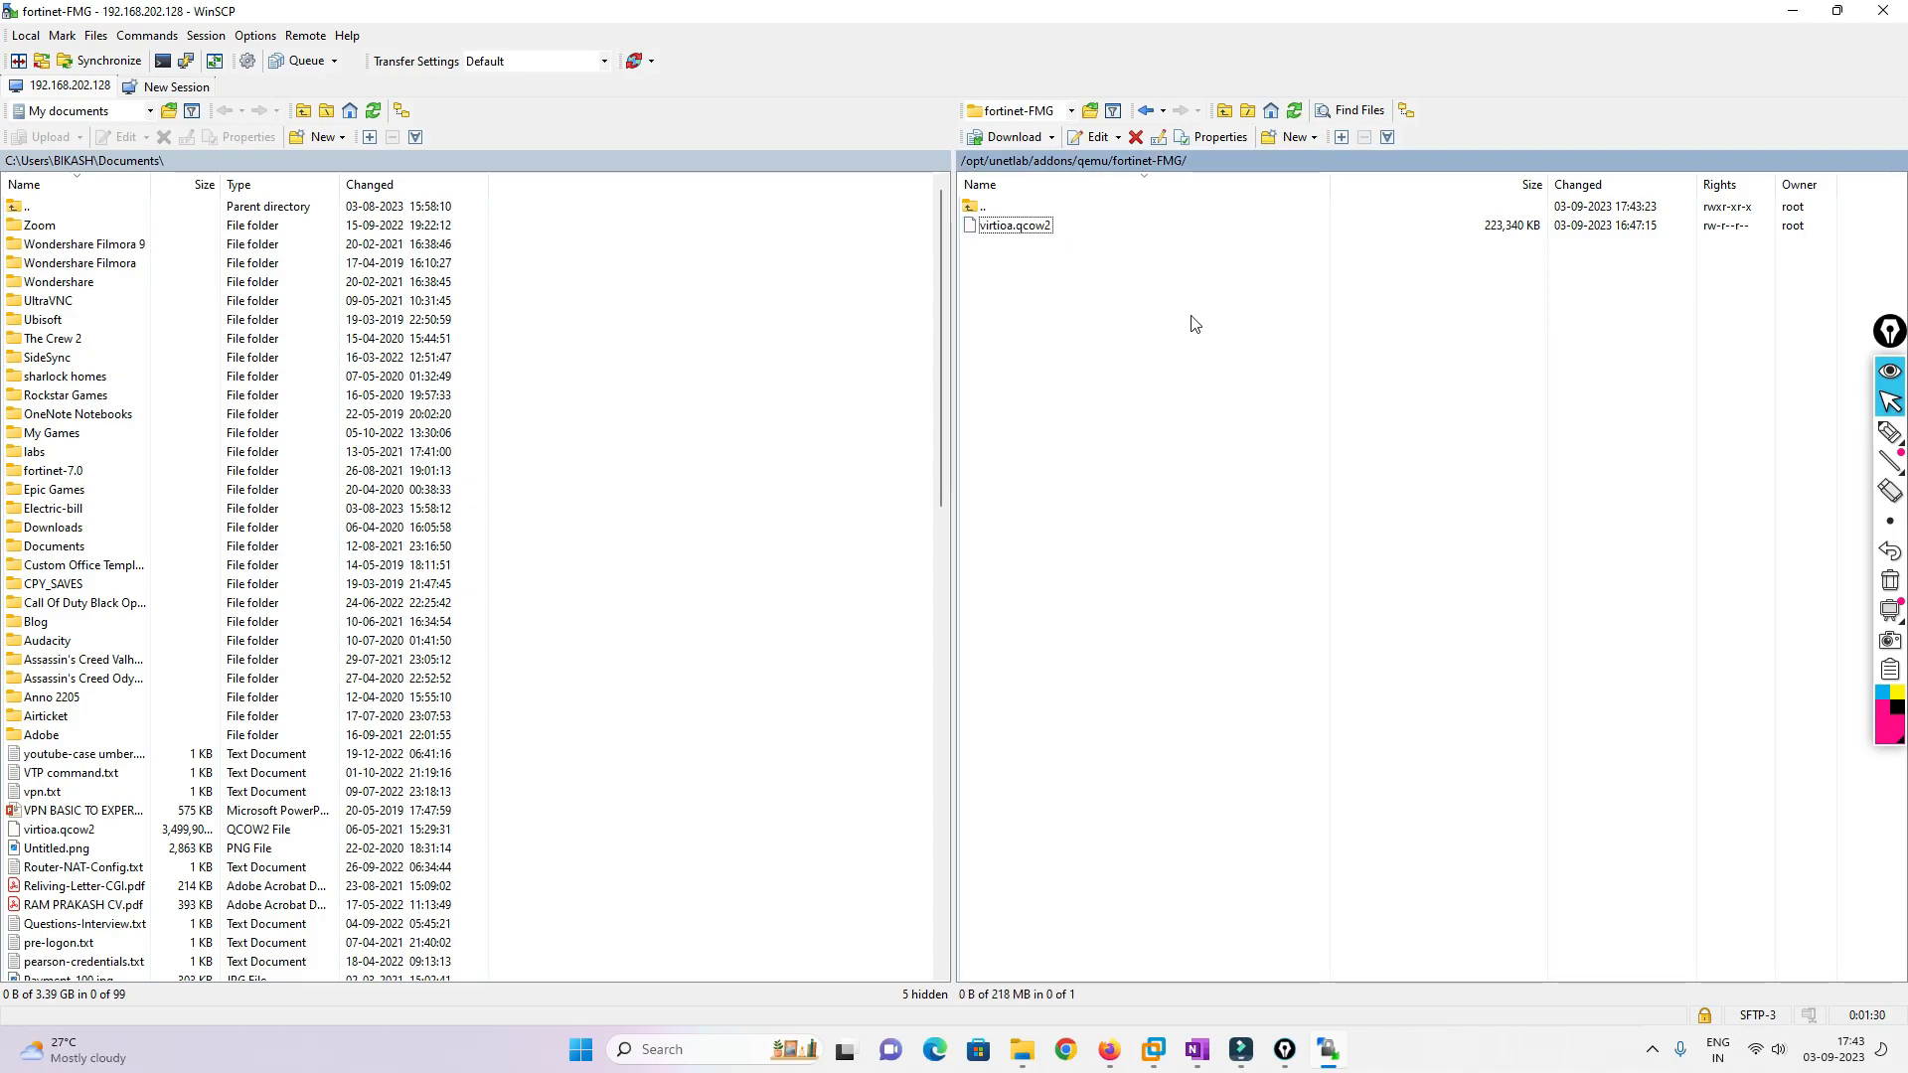
{"action": "double_click", "coordinate": [989, 207]}
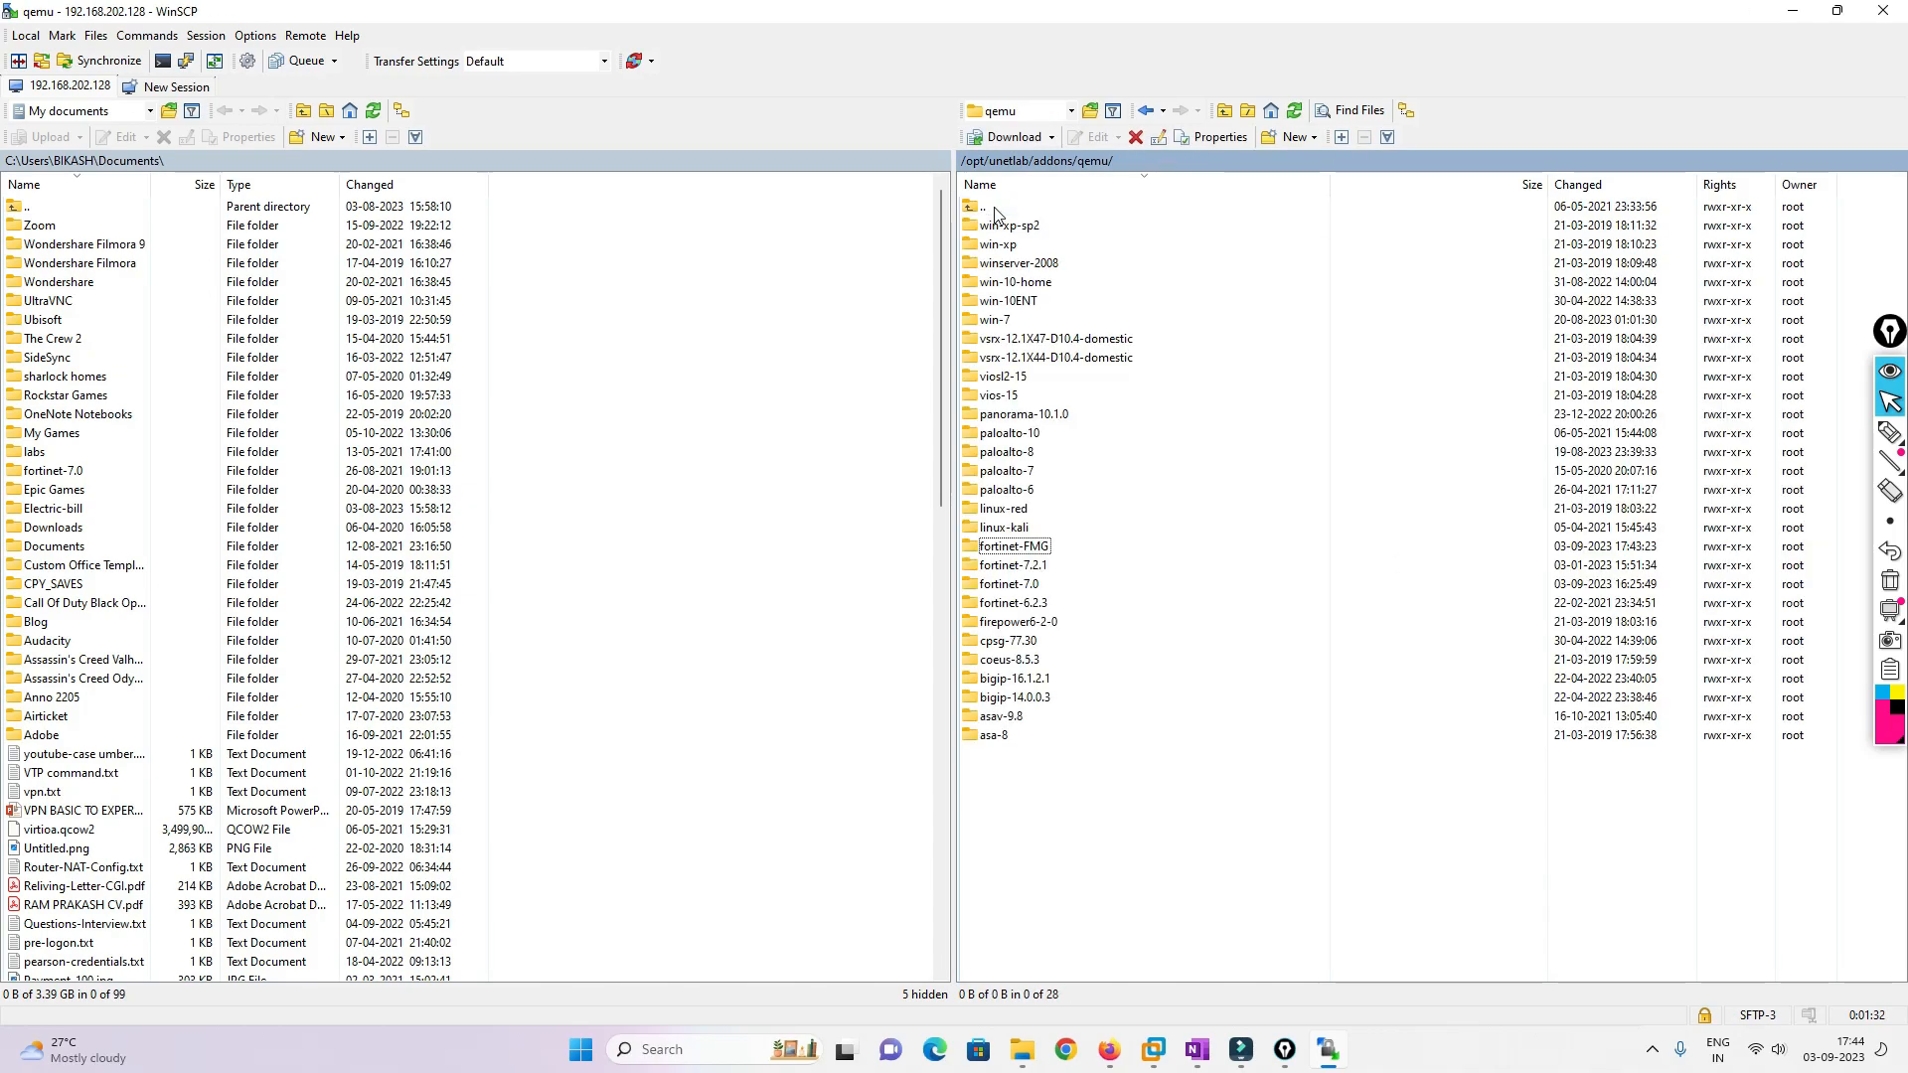
In the Fortinet images guide, select step 2.6's qemu-img command creating the 100G virtiob.qcow2 disk
{"action": "left_click", "coordinate": [1792, 11]}
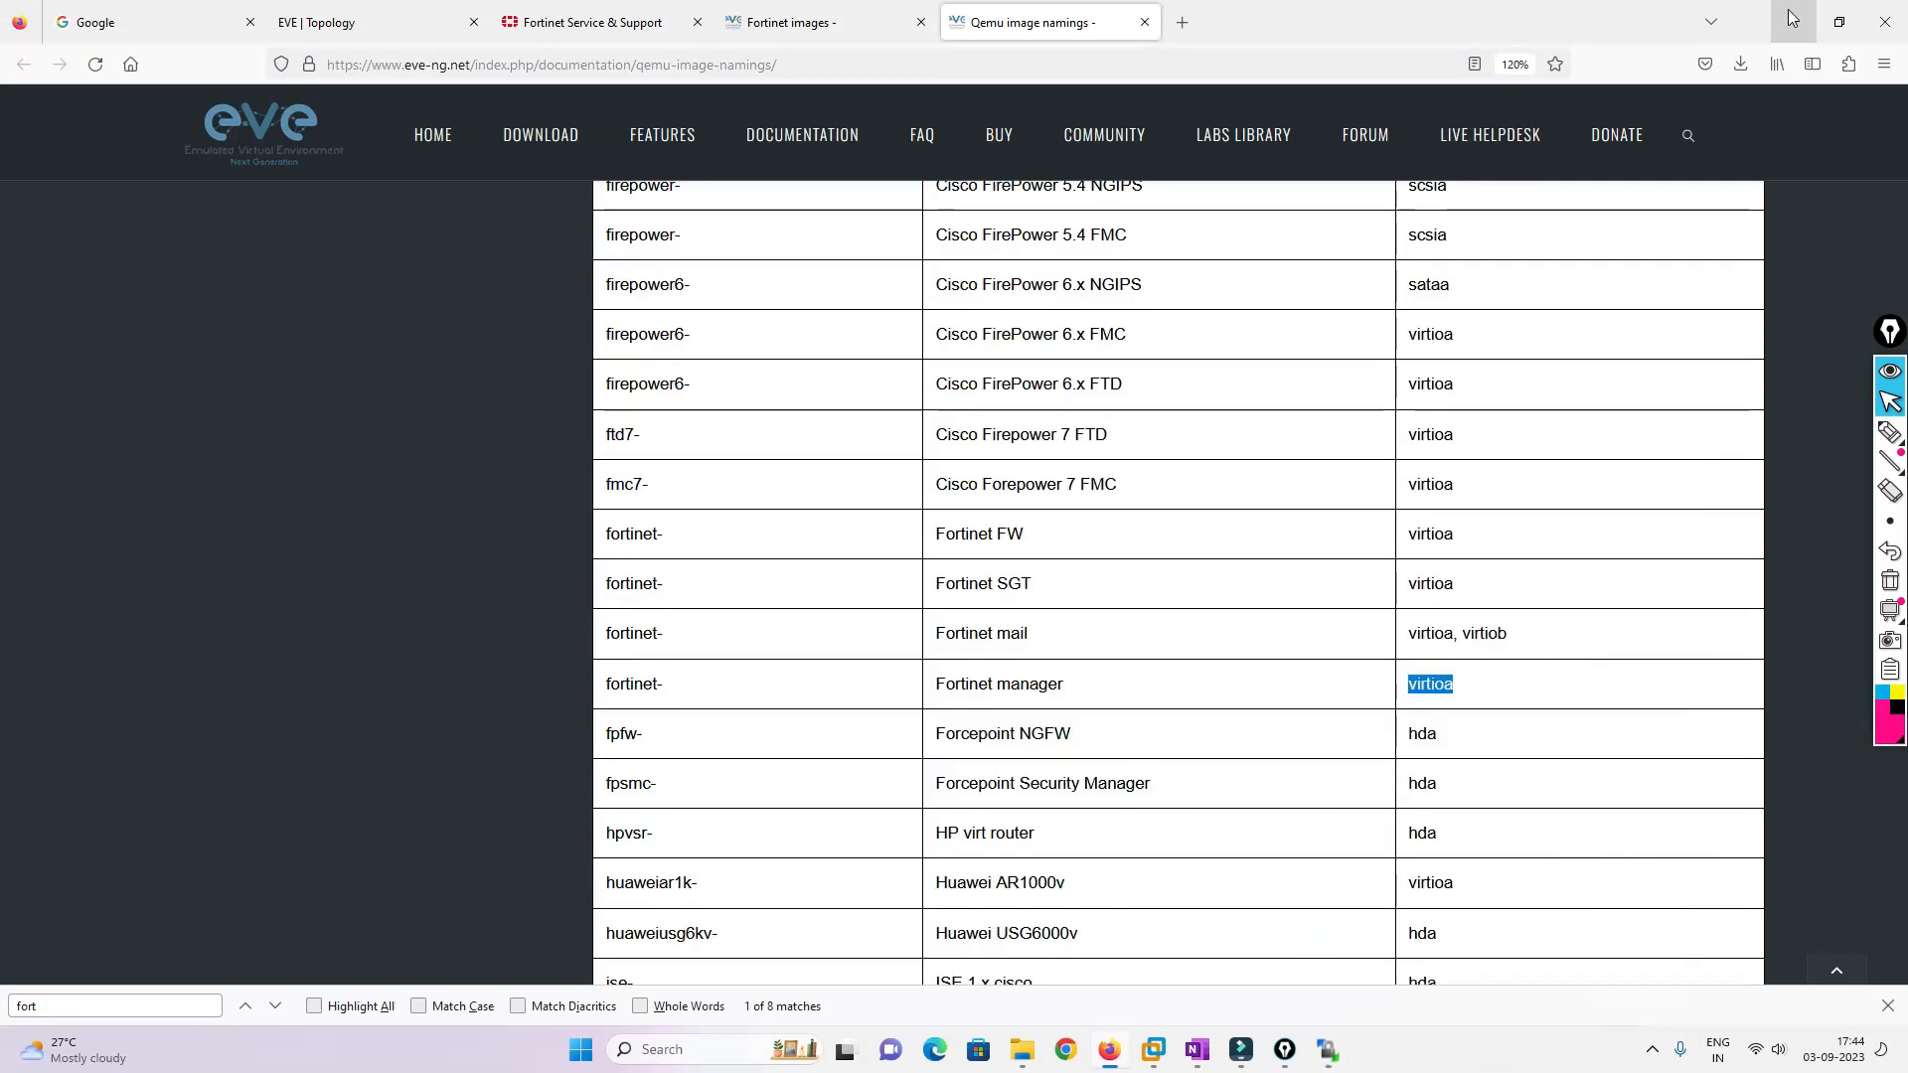
{"action": "left_click", "coordinate": [827, 22]}
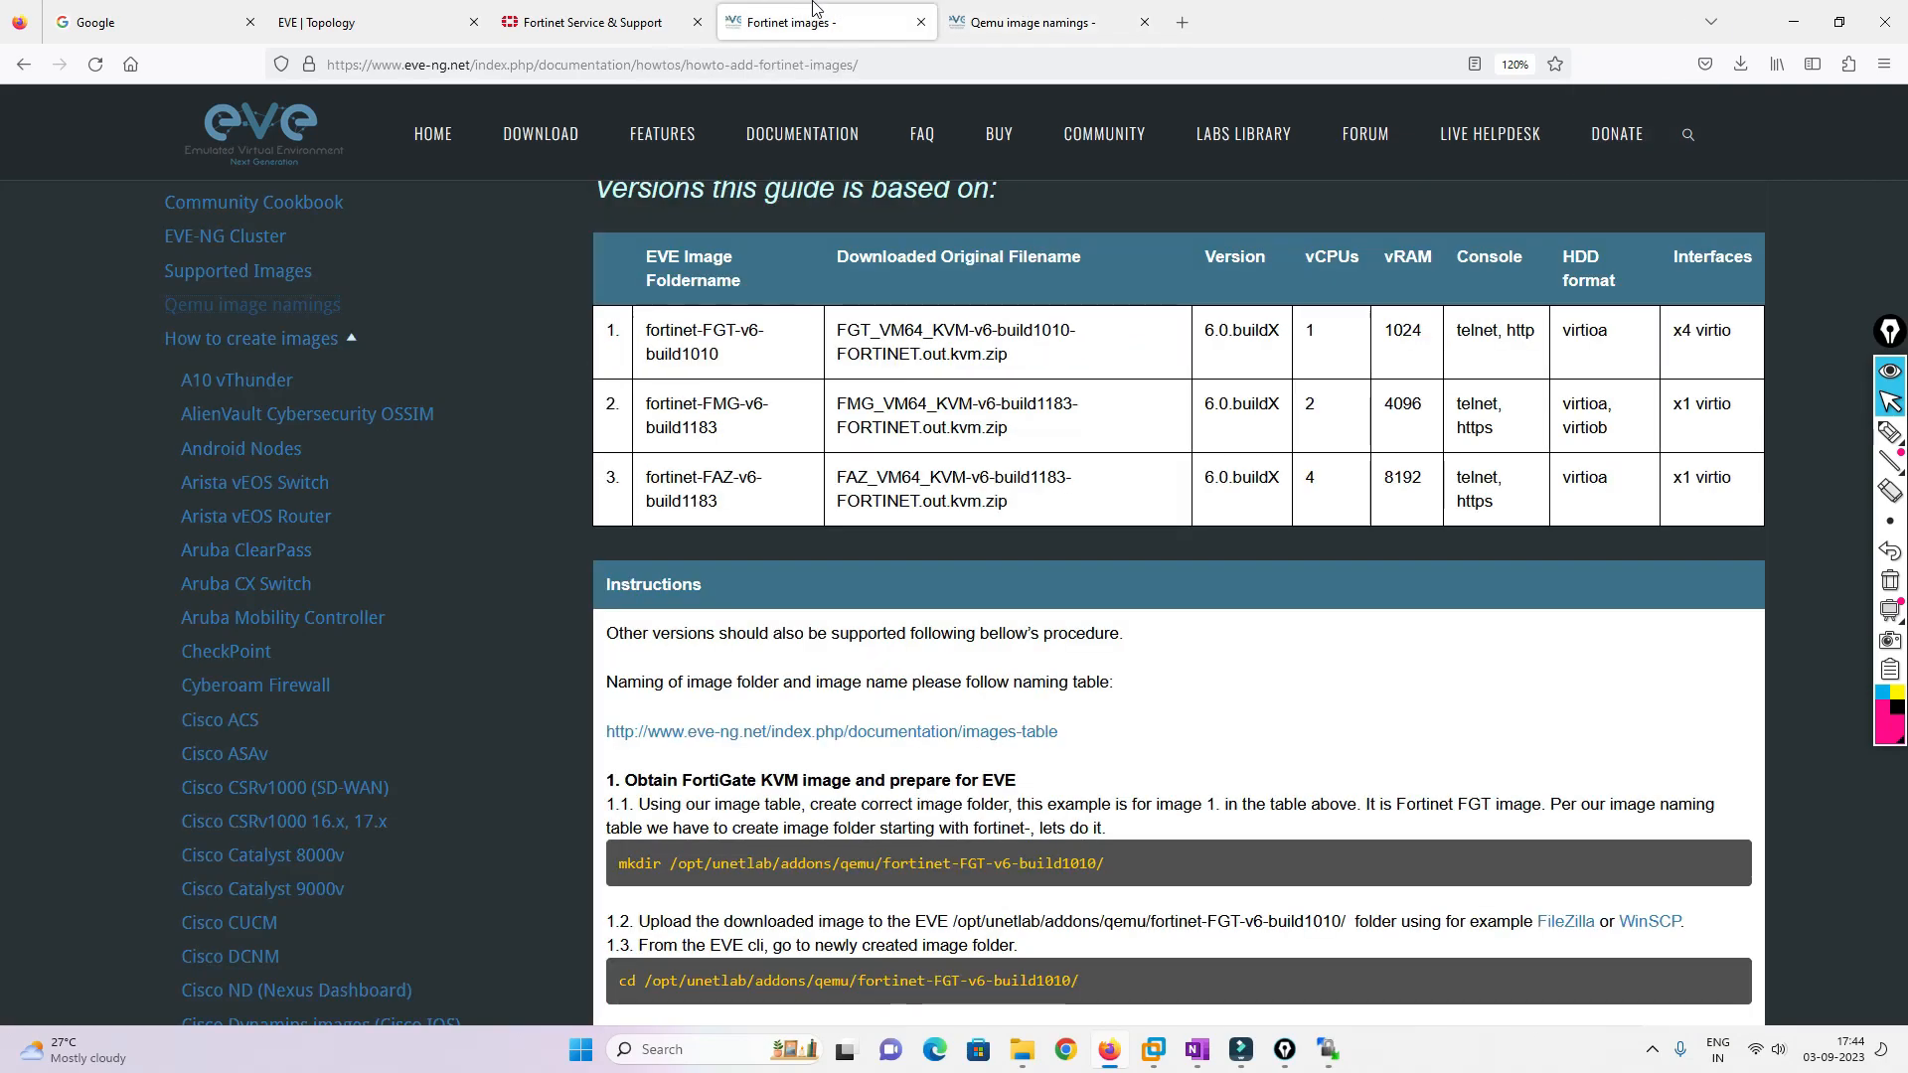
{"action": "scroll", "coordinate": [979, 471], "scroll_direction": "down", "scroll_amount": 3}
{"action": "scroll", "coordinate": [979, 470], "scroll_direction": "down", "scroll_amount": 8}
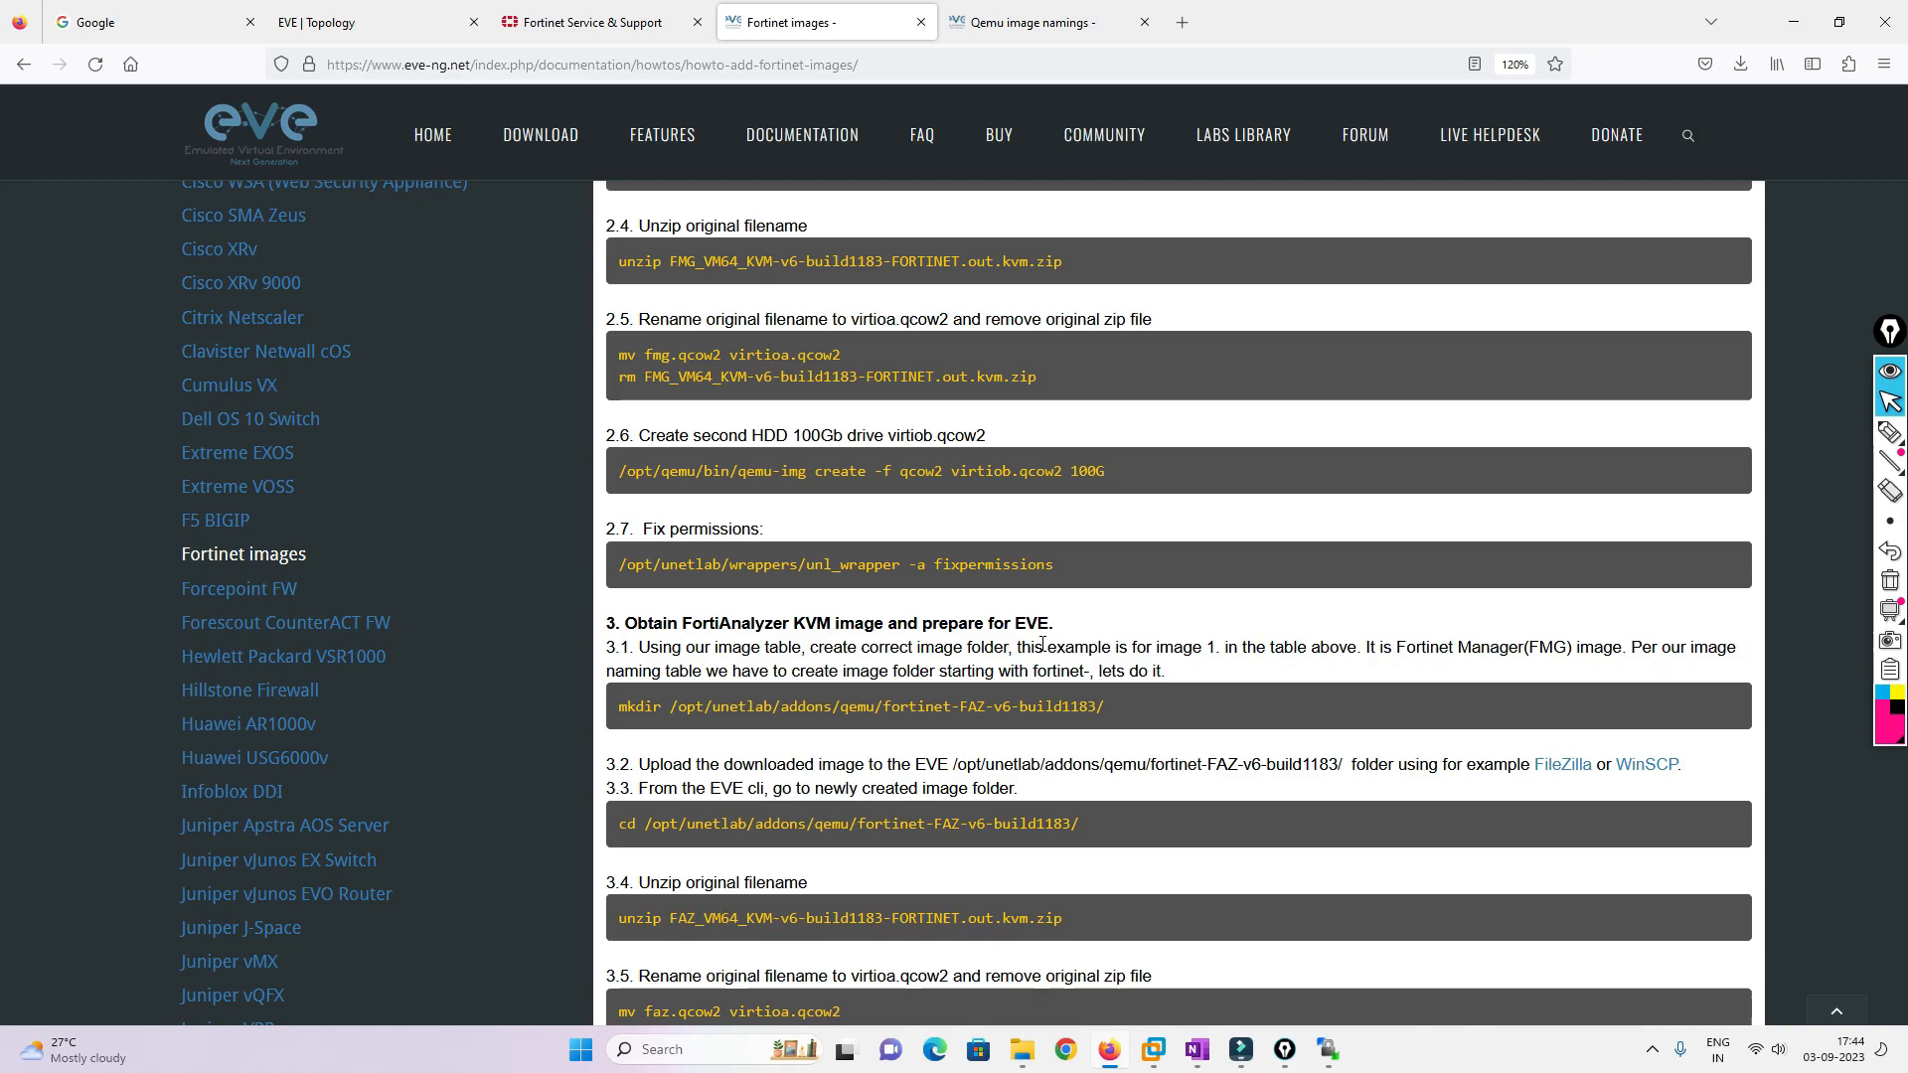
{"action": "scroll", "coordinate": [1019, 746], "scroll_direction": "down", "scroll_amount": 1}
{"action": "scroll", "coordinate": [978, 670], "scroll_direction": "up", "scroll_amount": 3}
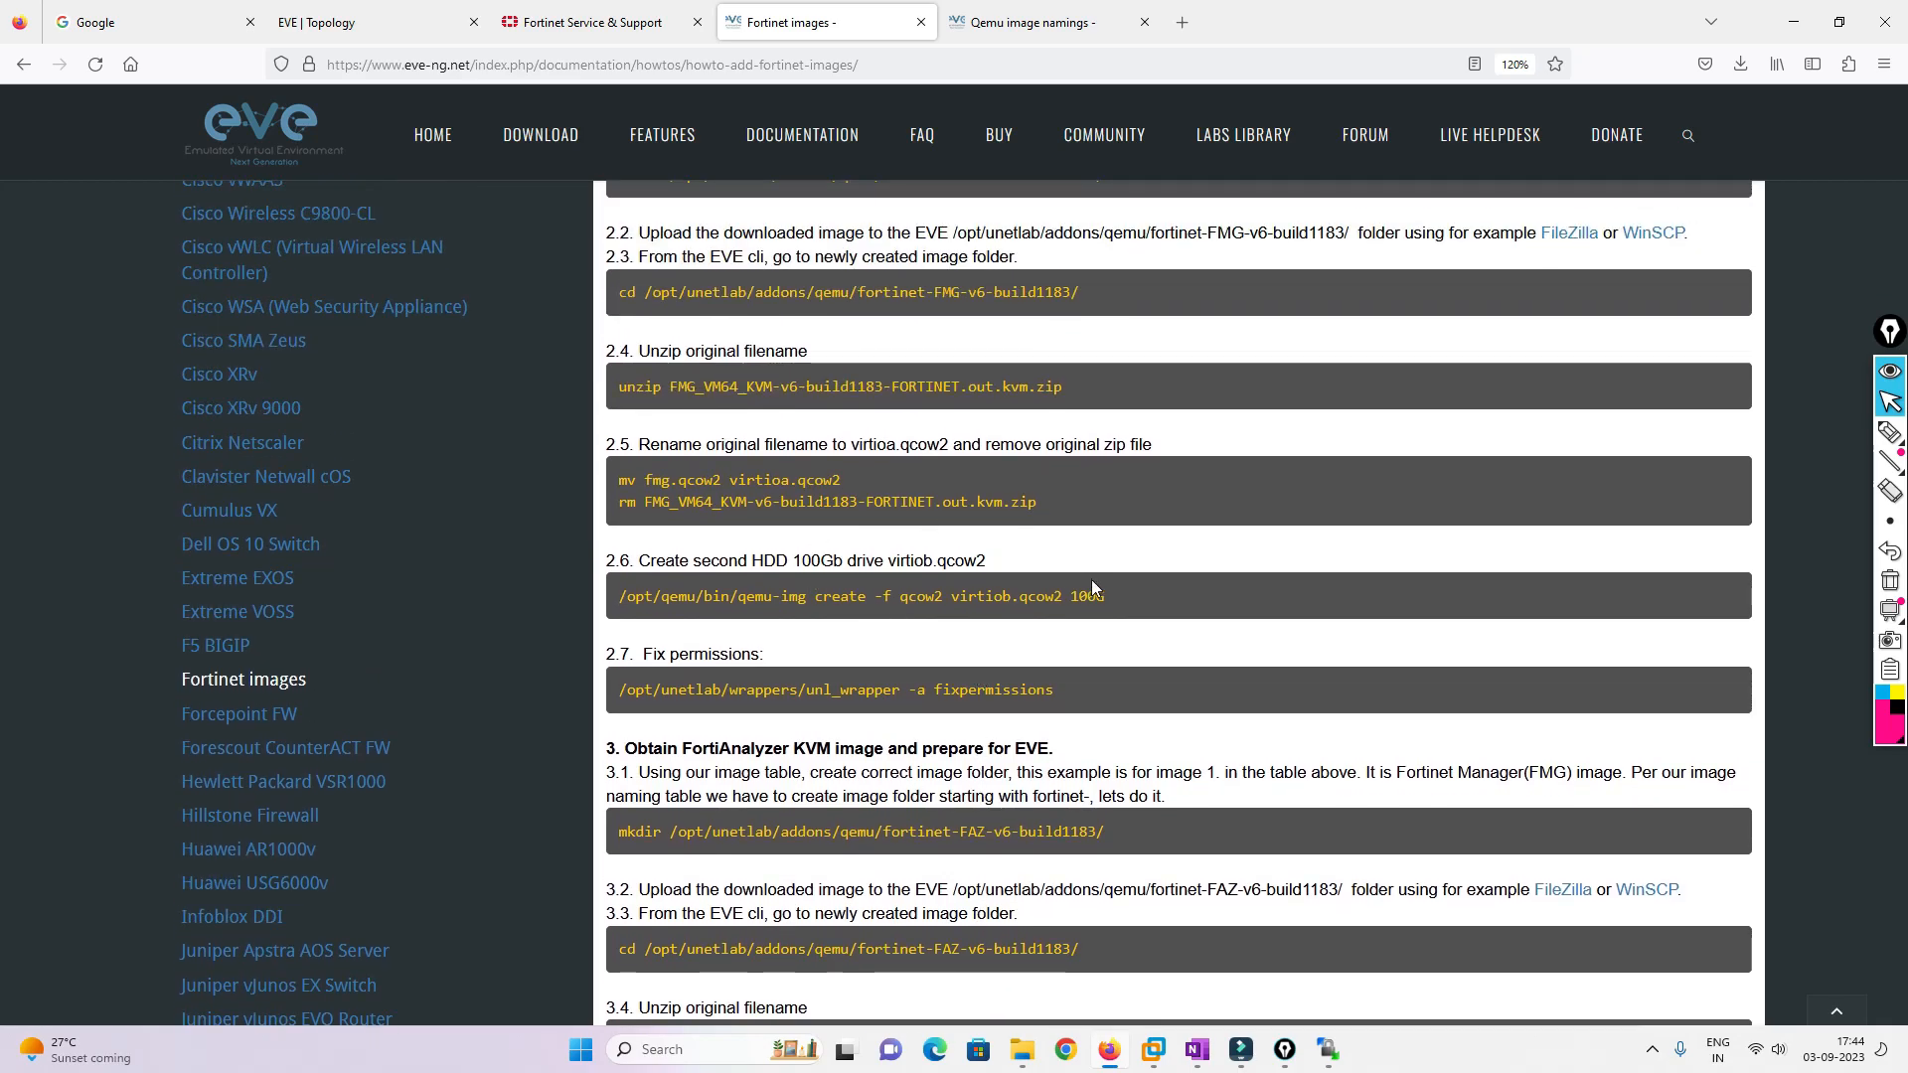
{"action": "left_click_drag", "start_coordinate": [1107, 597], "coordinate": [624, 601]}
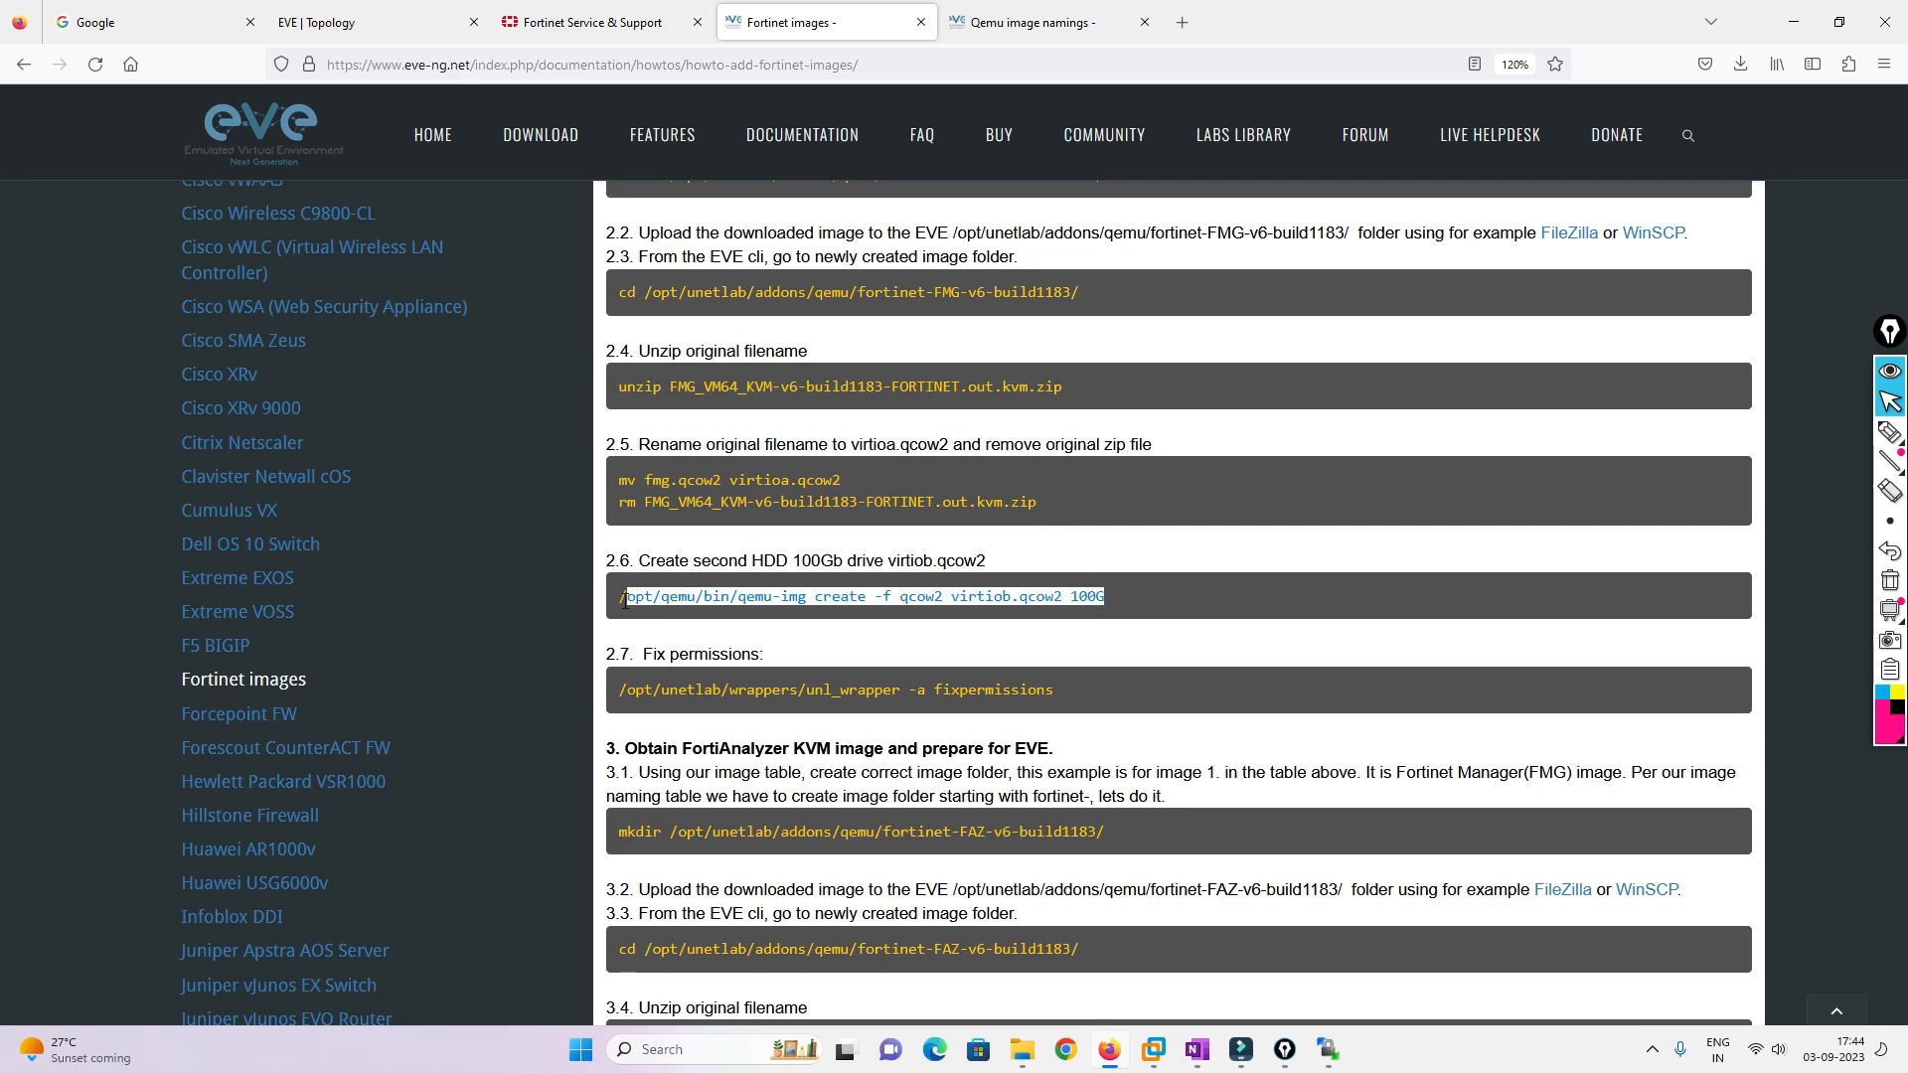
{"action": "left_click_drag", "start_coordinate": [753, 560], "coordinate": [844, 561]}
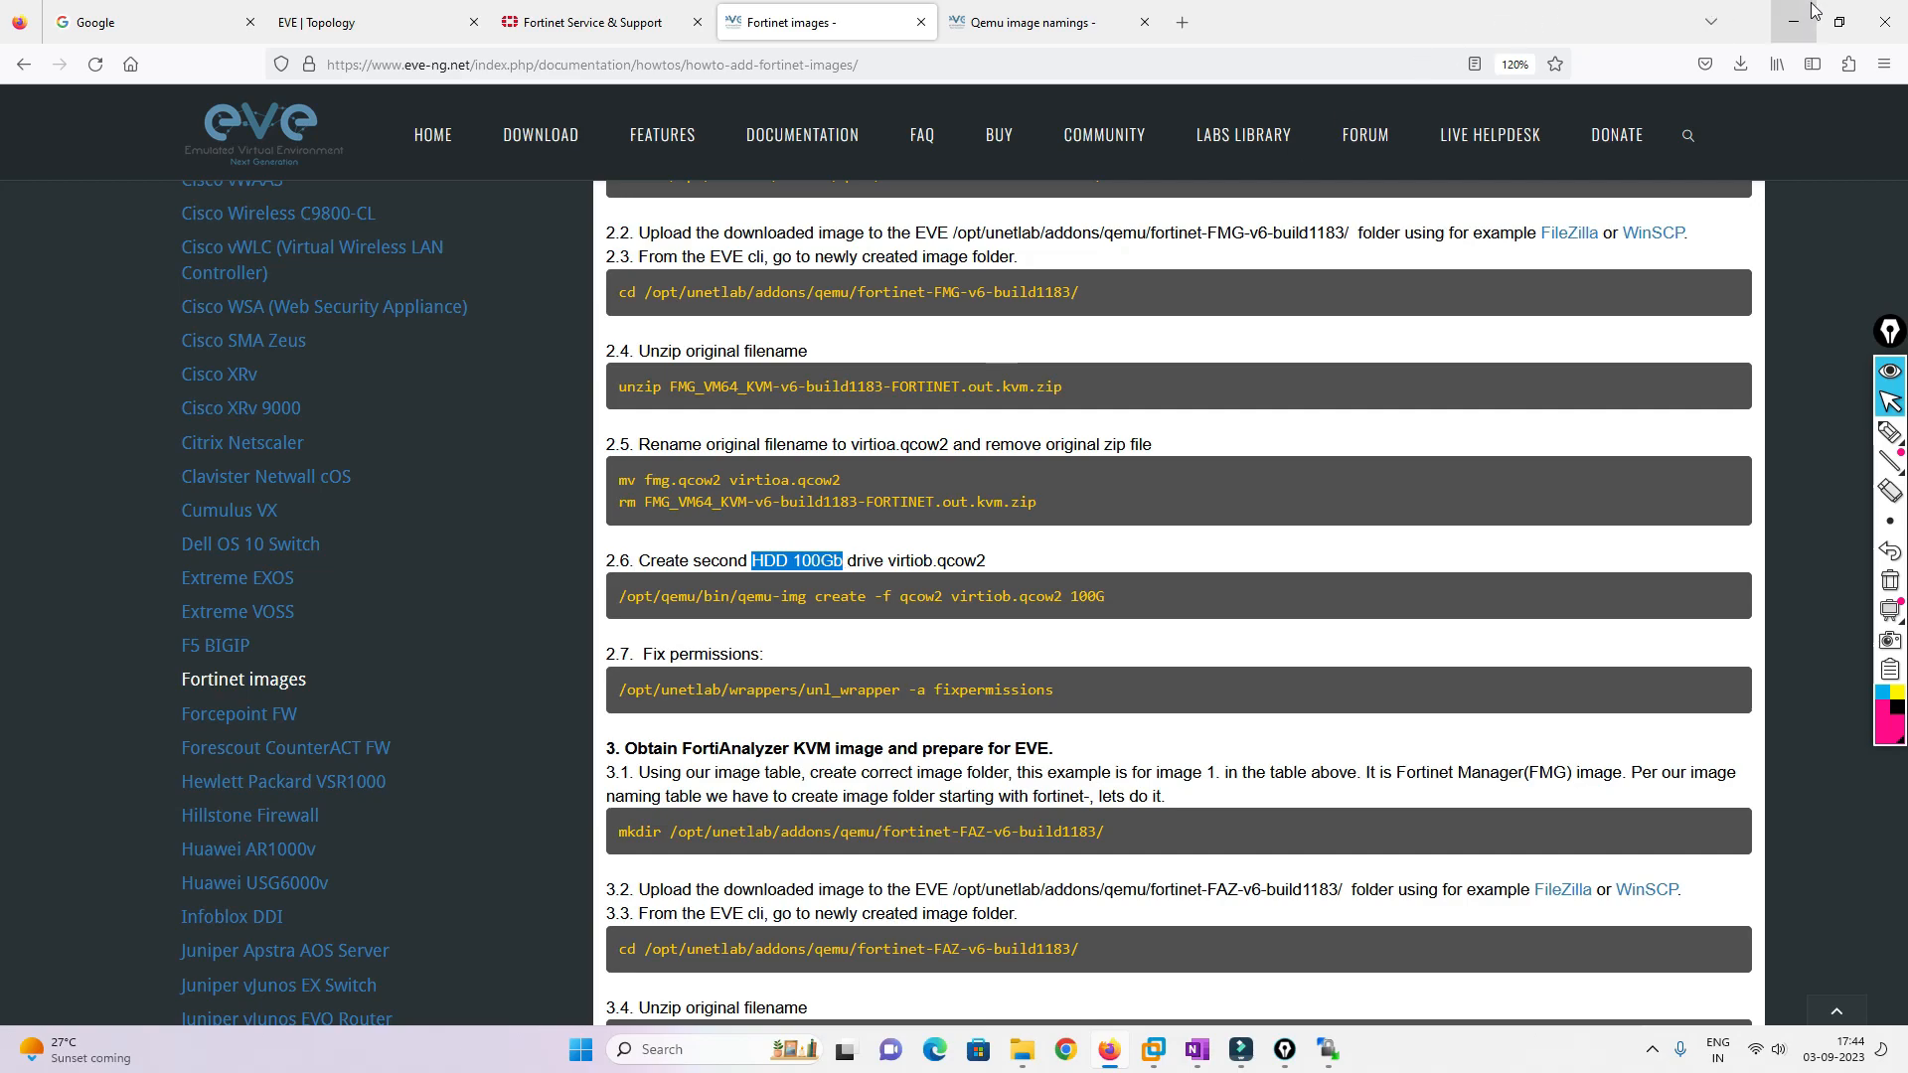
{"action": "left_click", "coordinate": [1094, 505]}
{"action": "left_click_drag", "start_coordinate": [1093, 503], "coordinate": [608, 278]}
{"action": "left_click", "coordinate": [843, 573]}
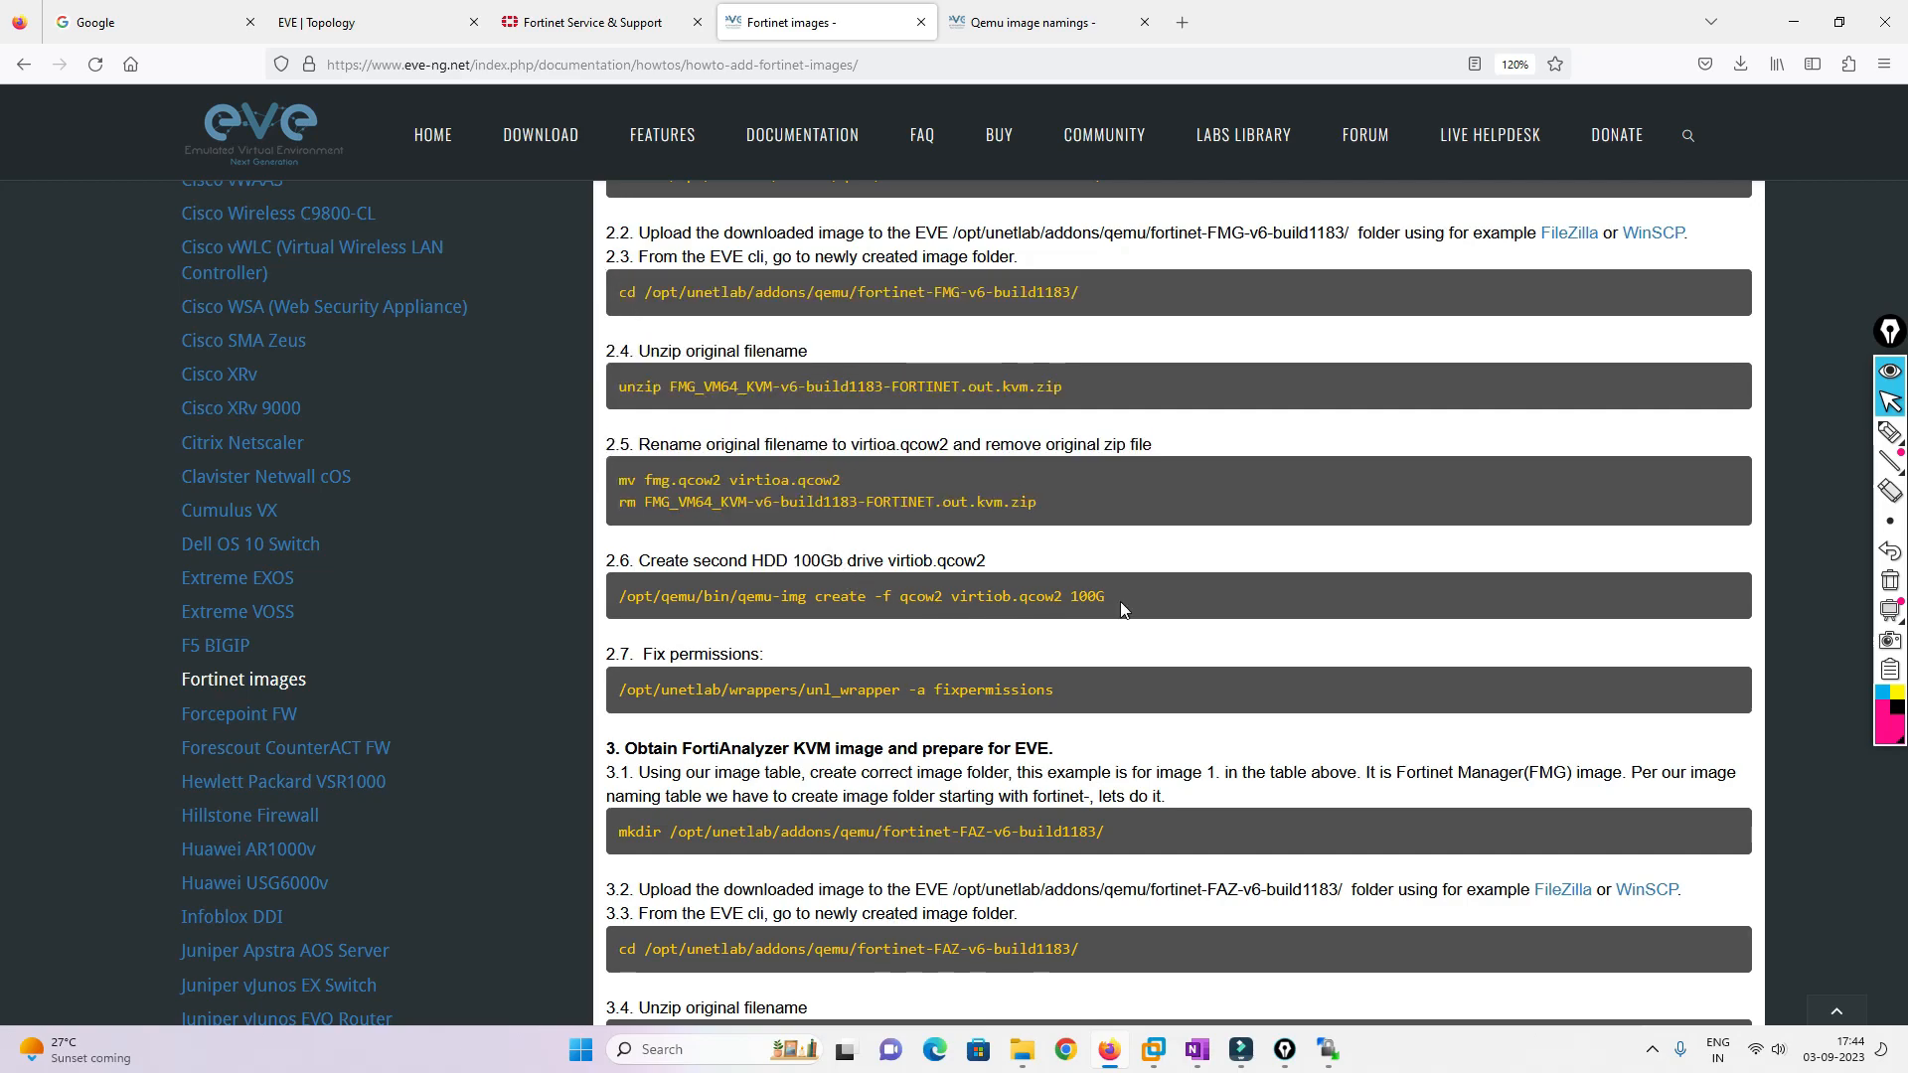
{"action": "left_click_drag", "start_coordinate": [1145, 598], "coordinate": [621, 593]}
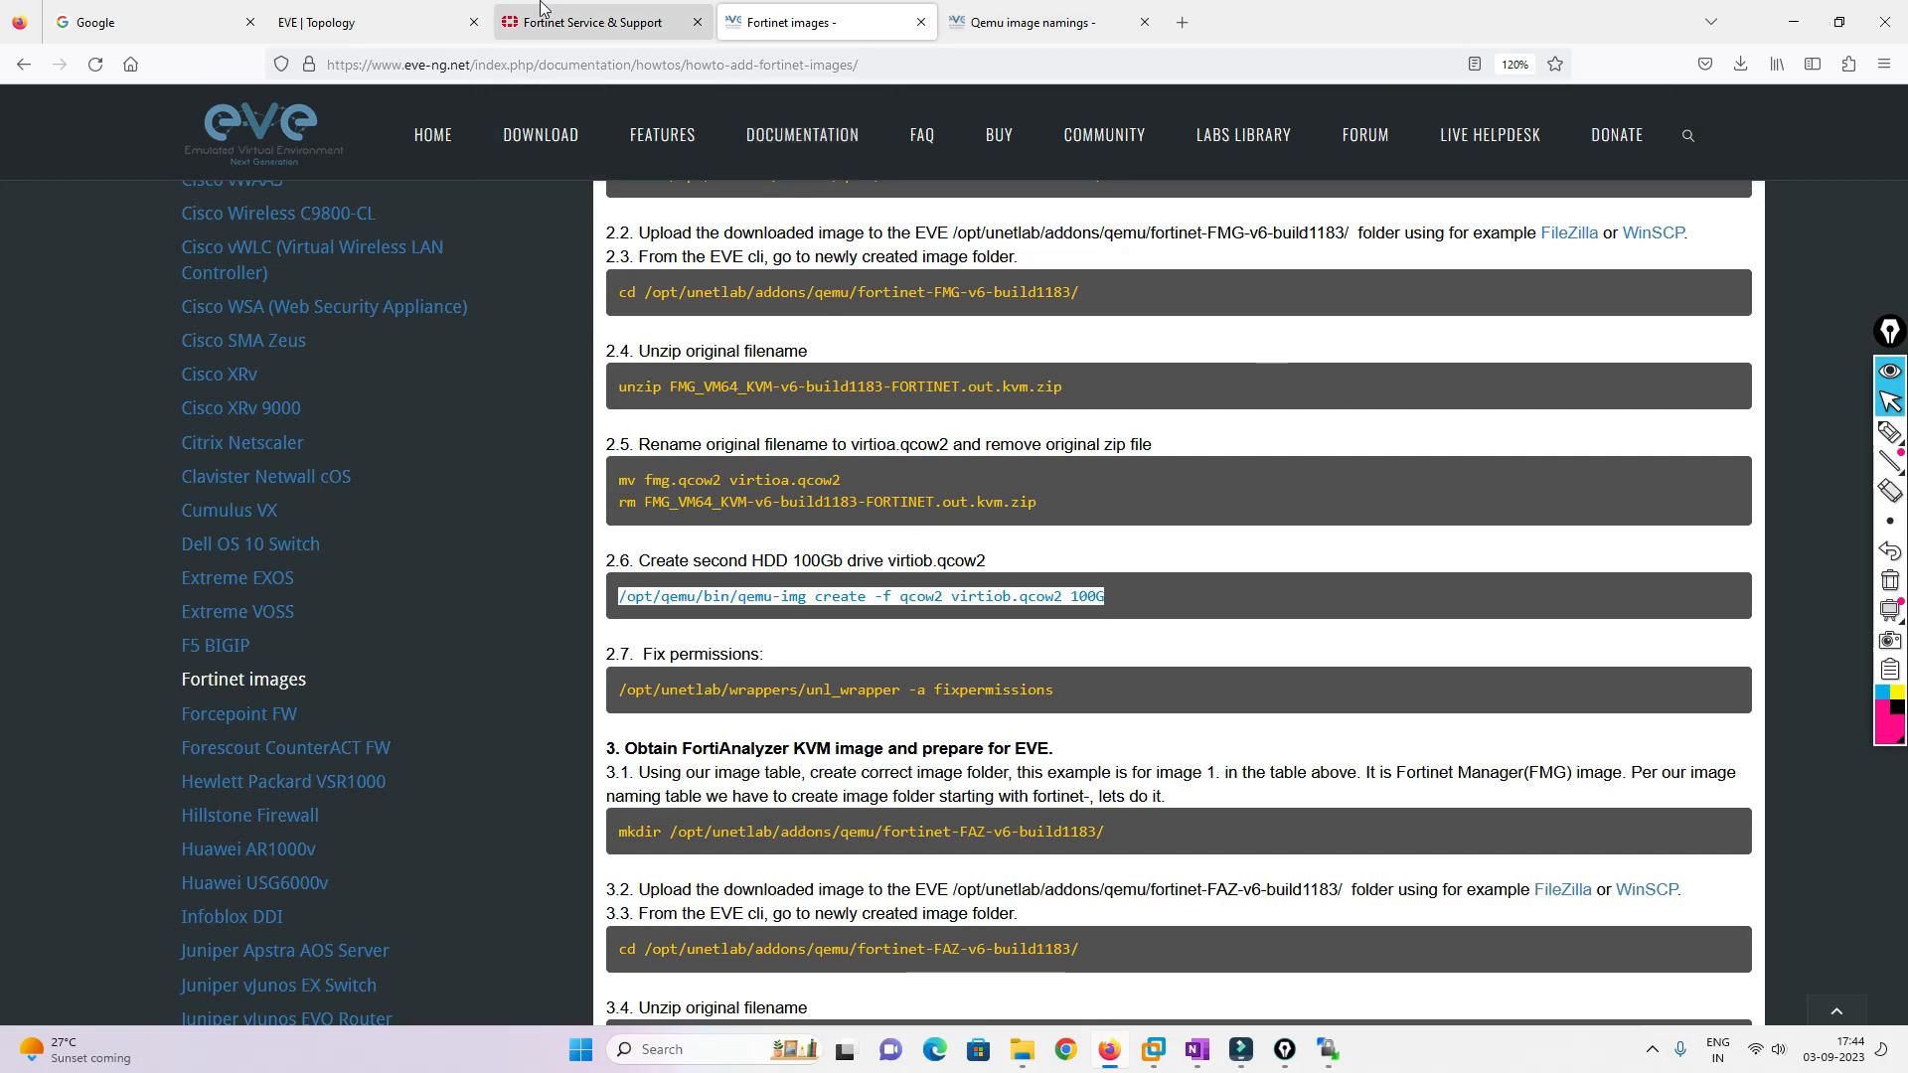
Minimize Firefox, close the local image folder window, and restore WinSCP
{"action": "left_click", "coordinate": [1794, 21]}
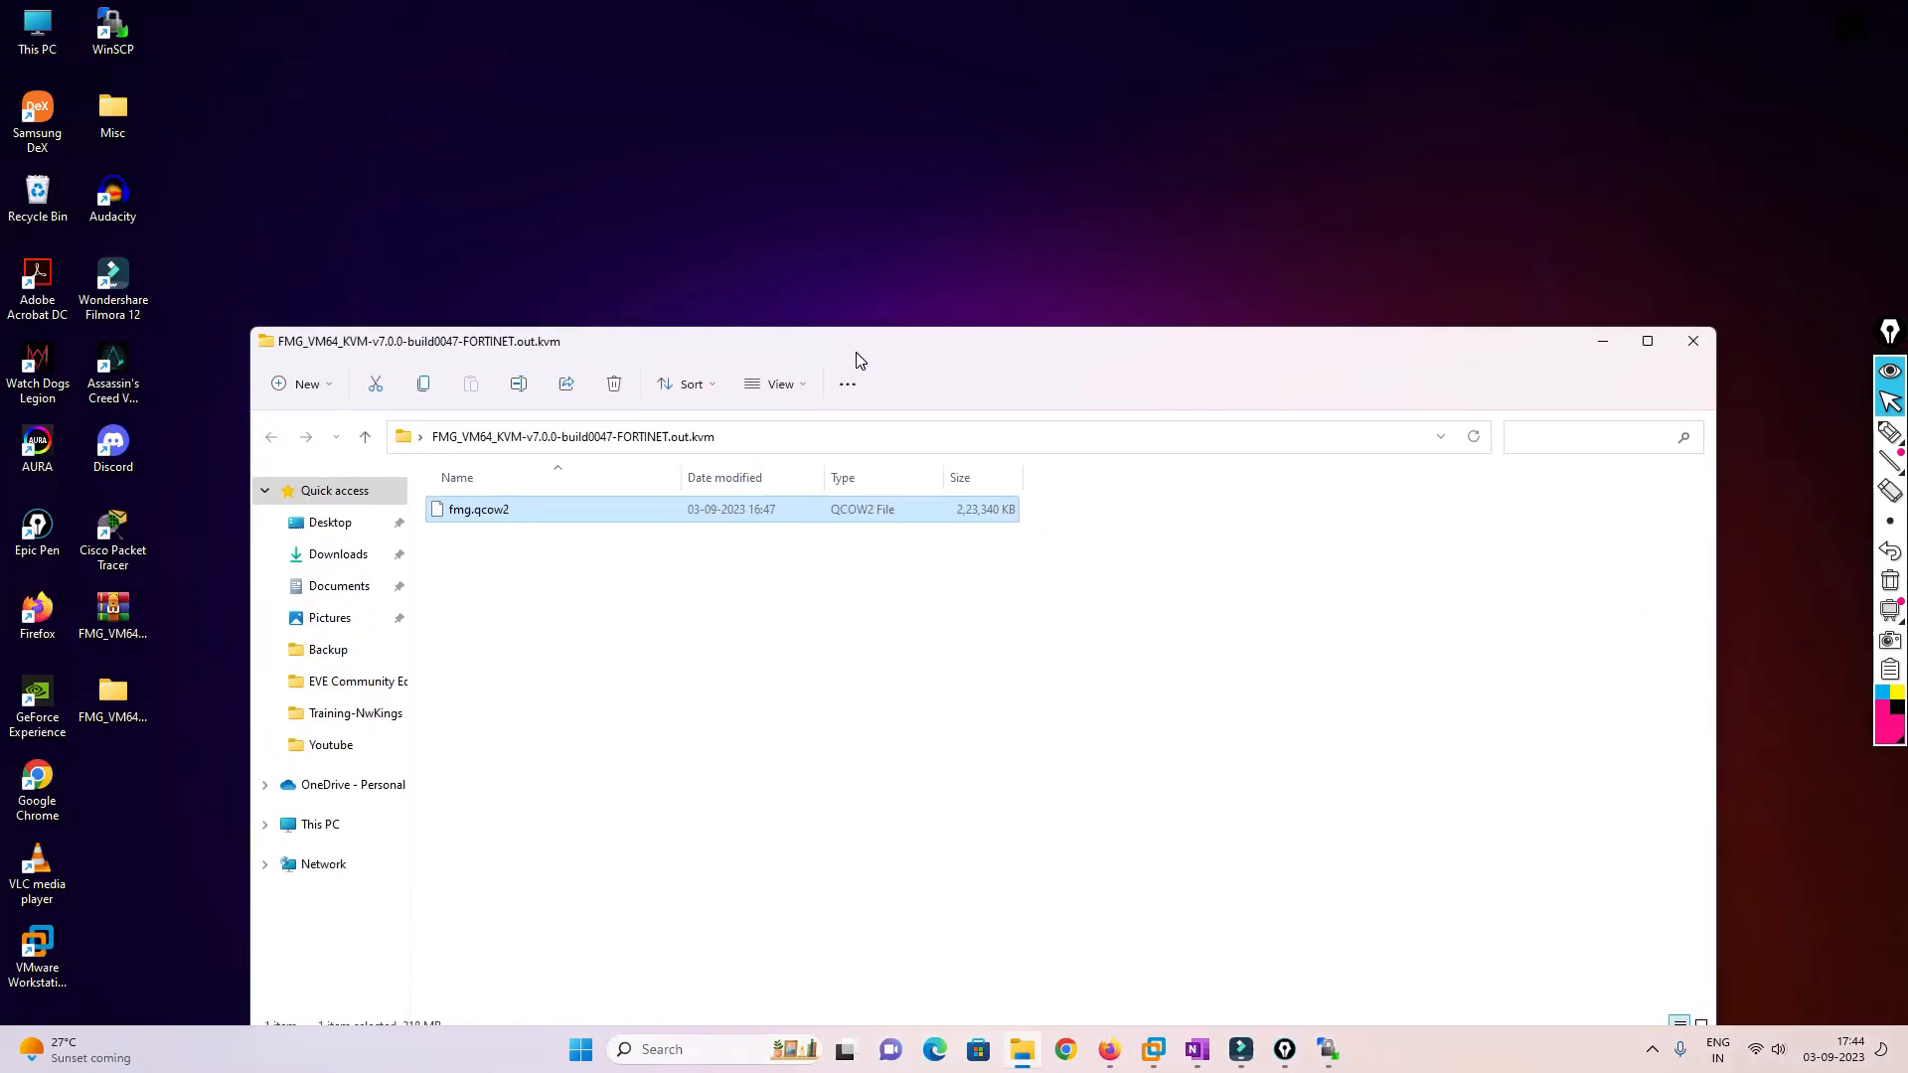
{"action": "left_click_drag", "start_coordinate": [857, 354], "coordinate": [747, 242]}
{"action": "left_click", "coordinate": [1582, 233]}
{"action": "left_click", "coordinate": [1328, 1049]}
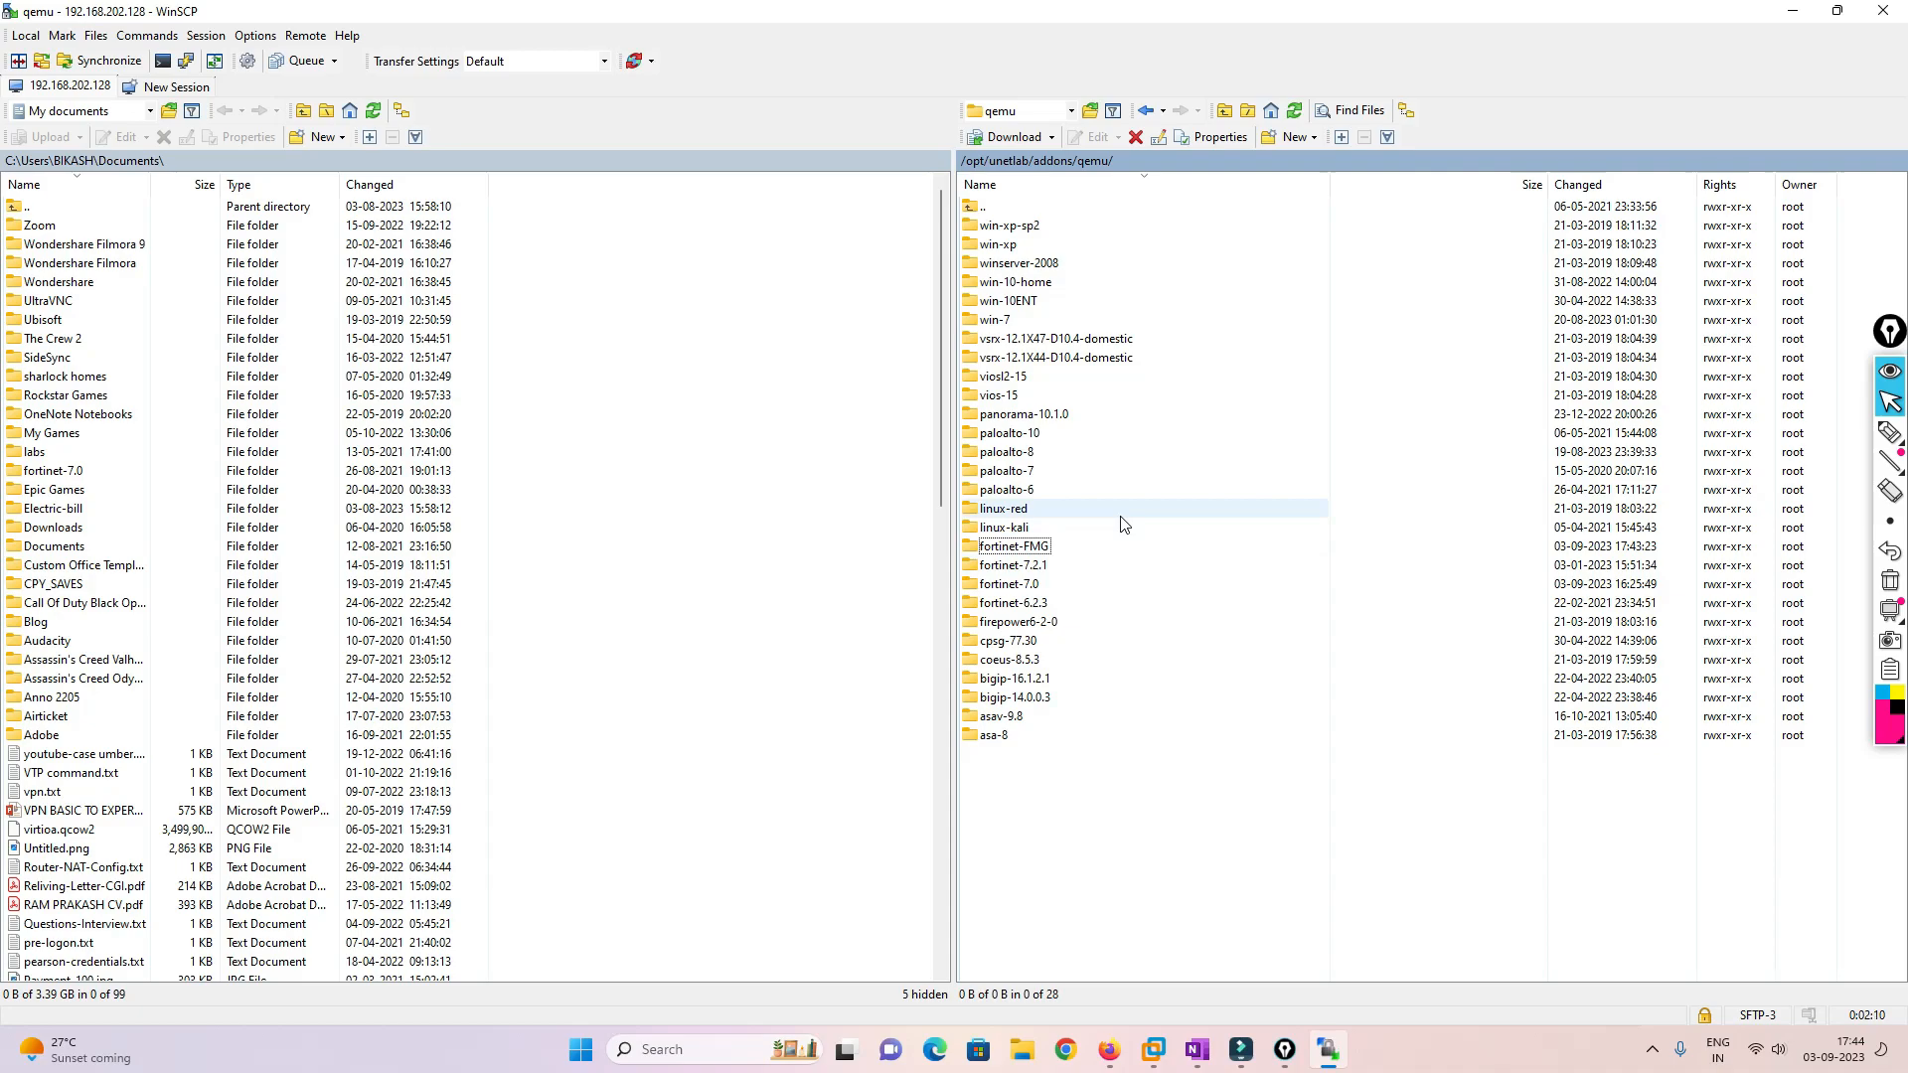
Launch PuTTY and open an SSH session to the EVE server at 192.168.202.128
{"action": "key", "text": "super"}
{"action": "type", "text": "putty"}
{"action": "key", "text": "Return"}
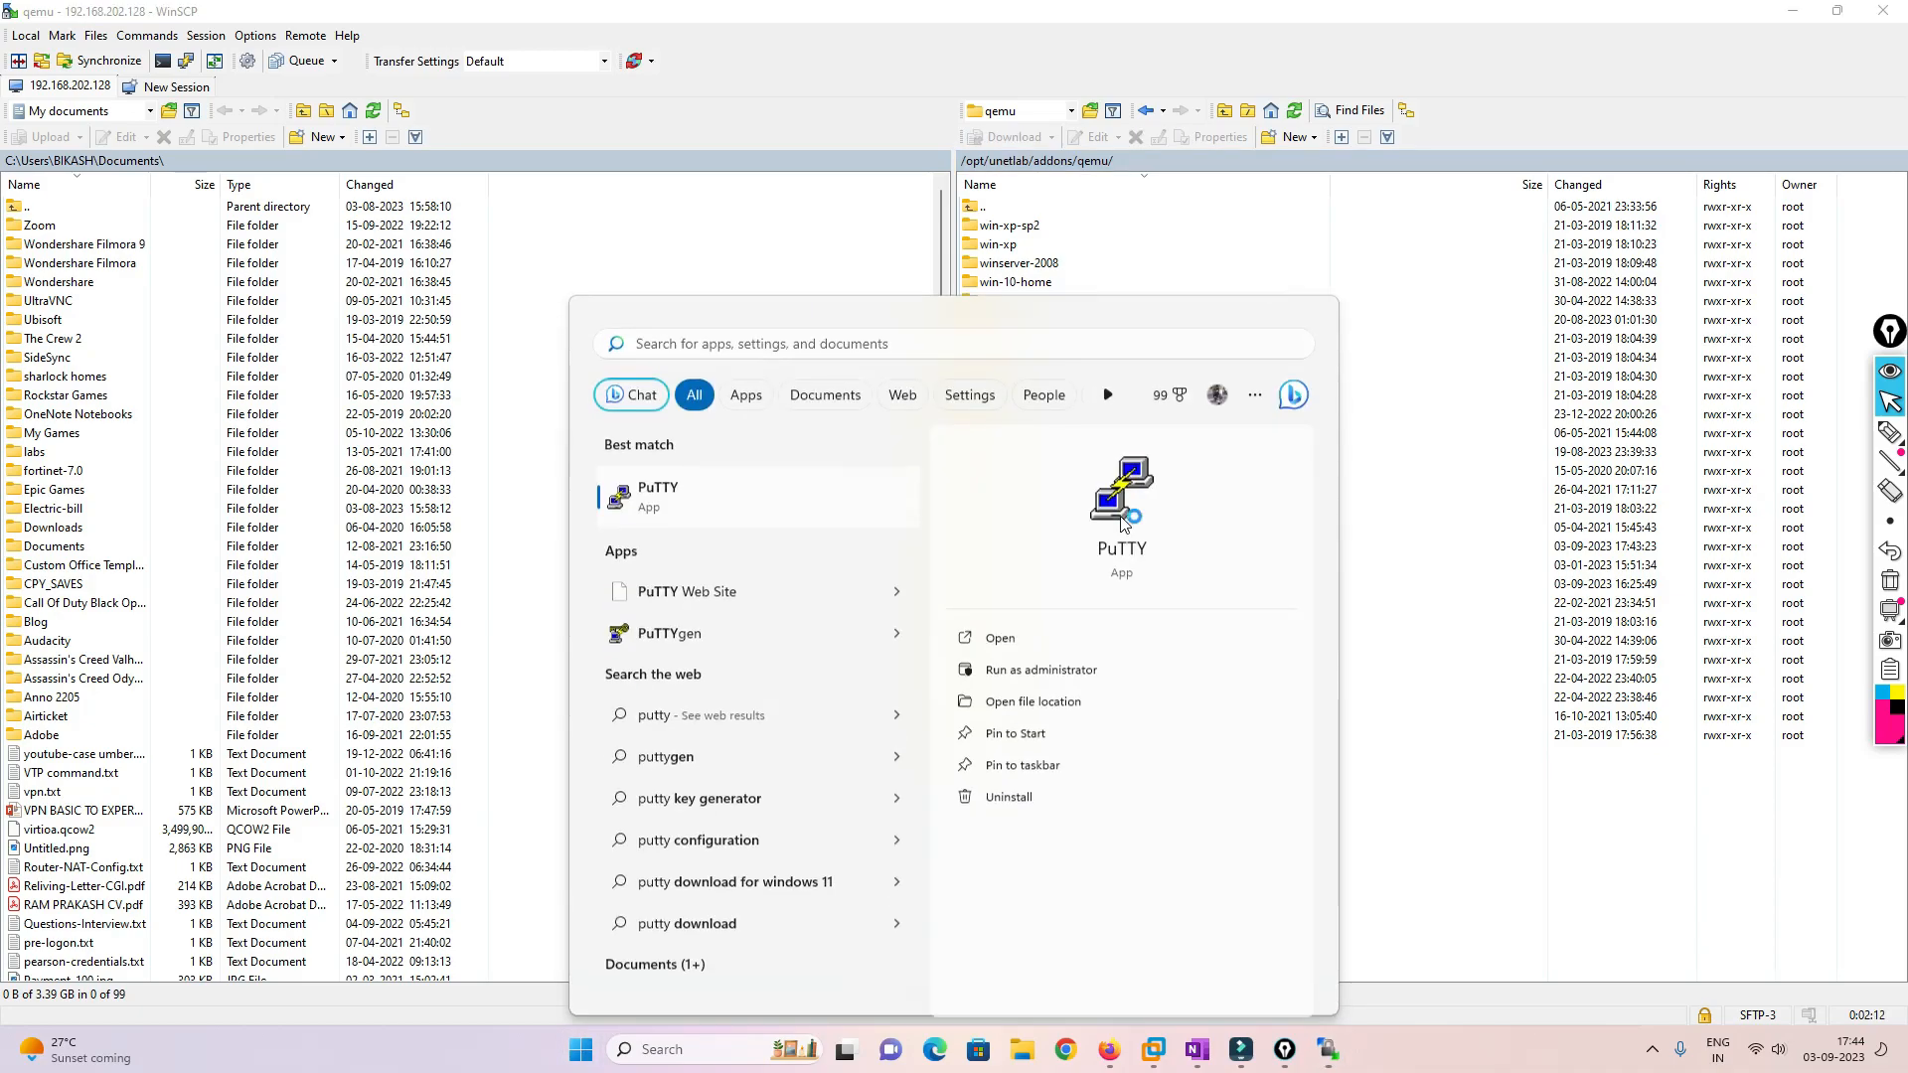
{"action": "type", "text": "192.168.202.128"}
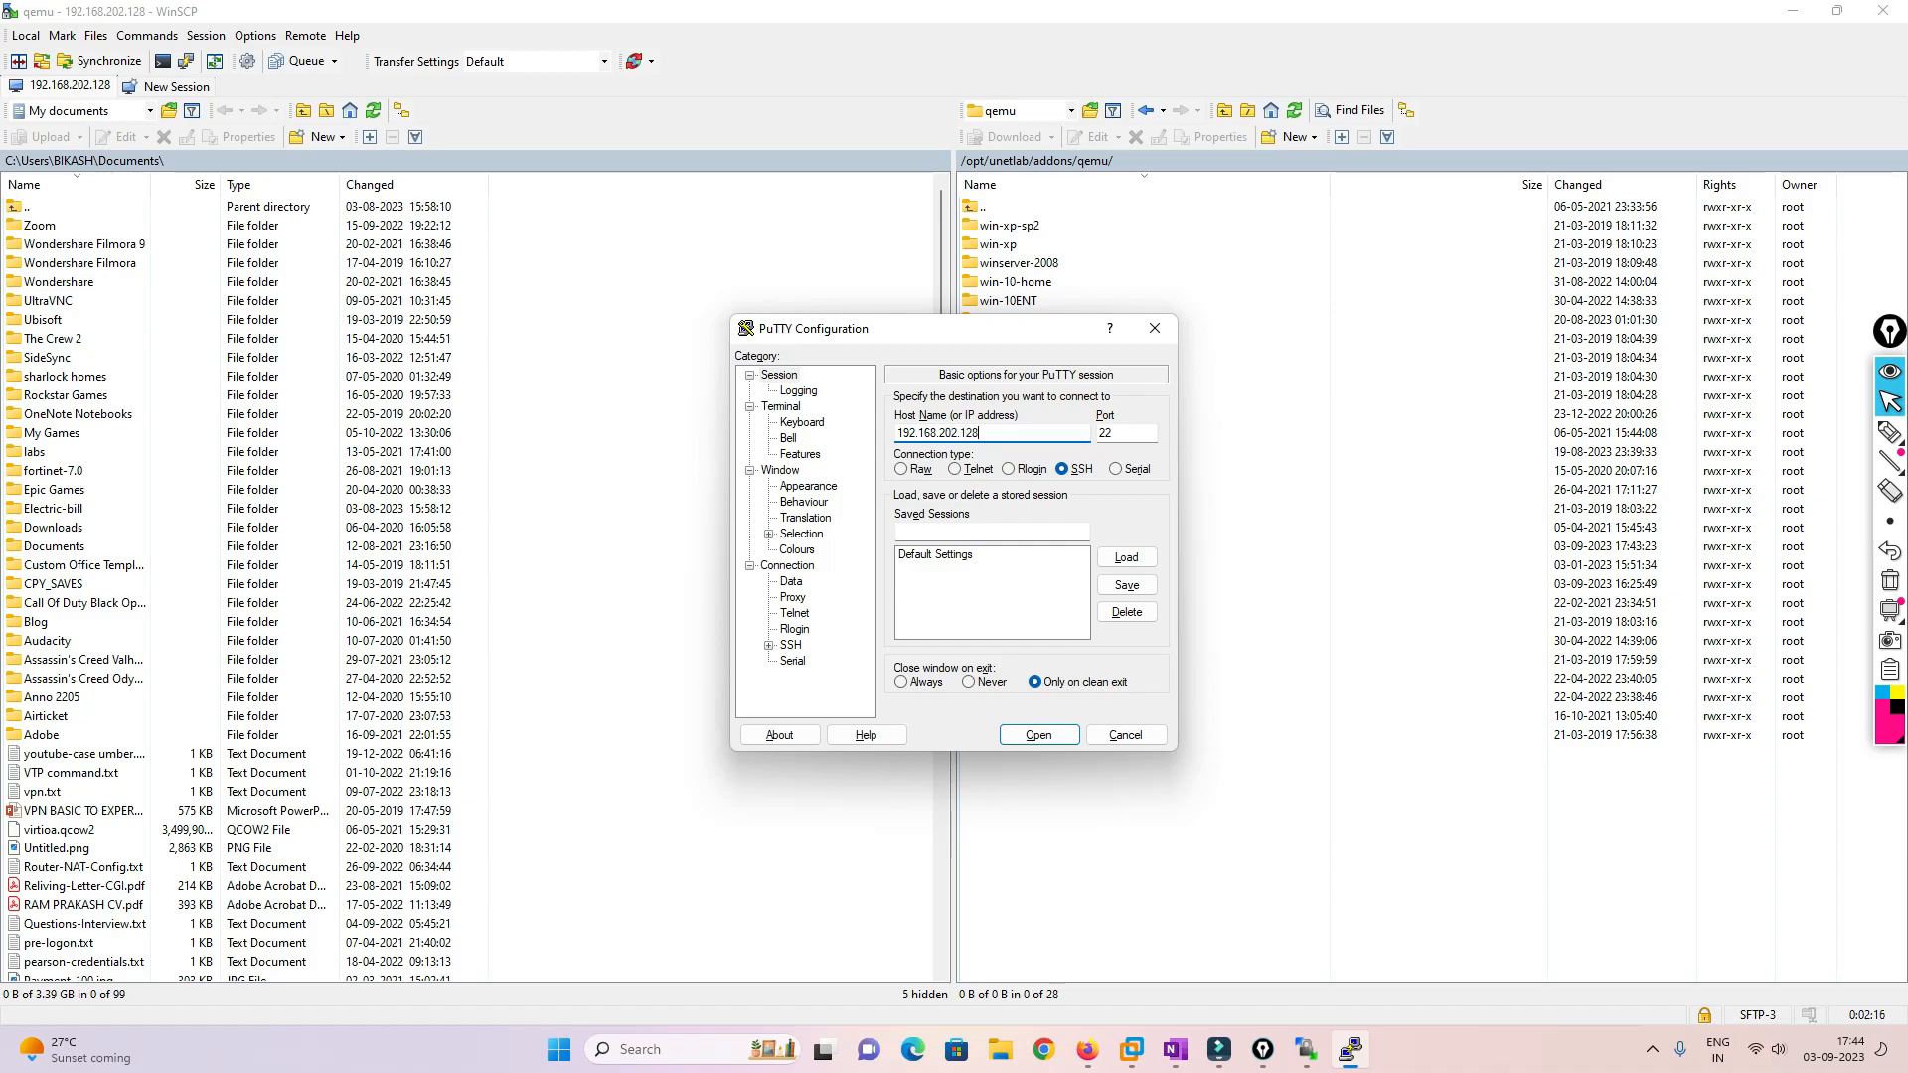
{"action": "key", "text": "Return"}
Change the PuTTY terminal font size to 14 points
{"action": "right_click", "coordinate": [397, 118]}
{"action": "left_click", "coordinate": [480, 401]}
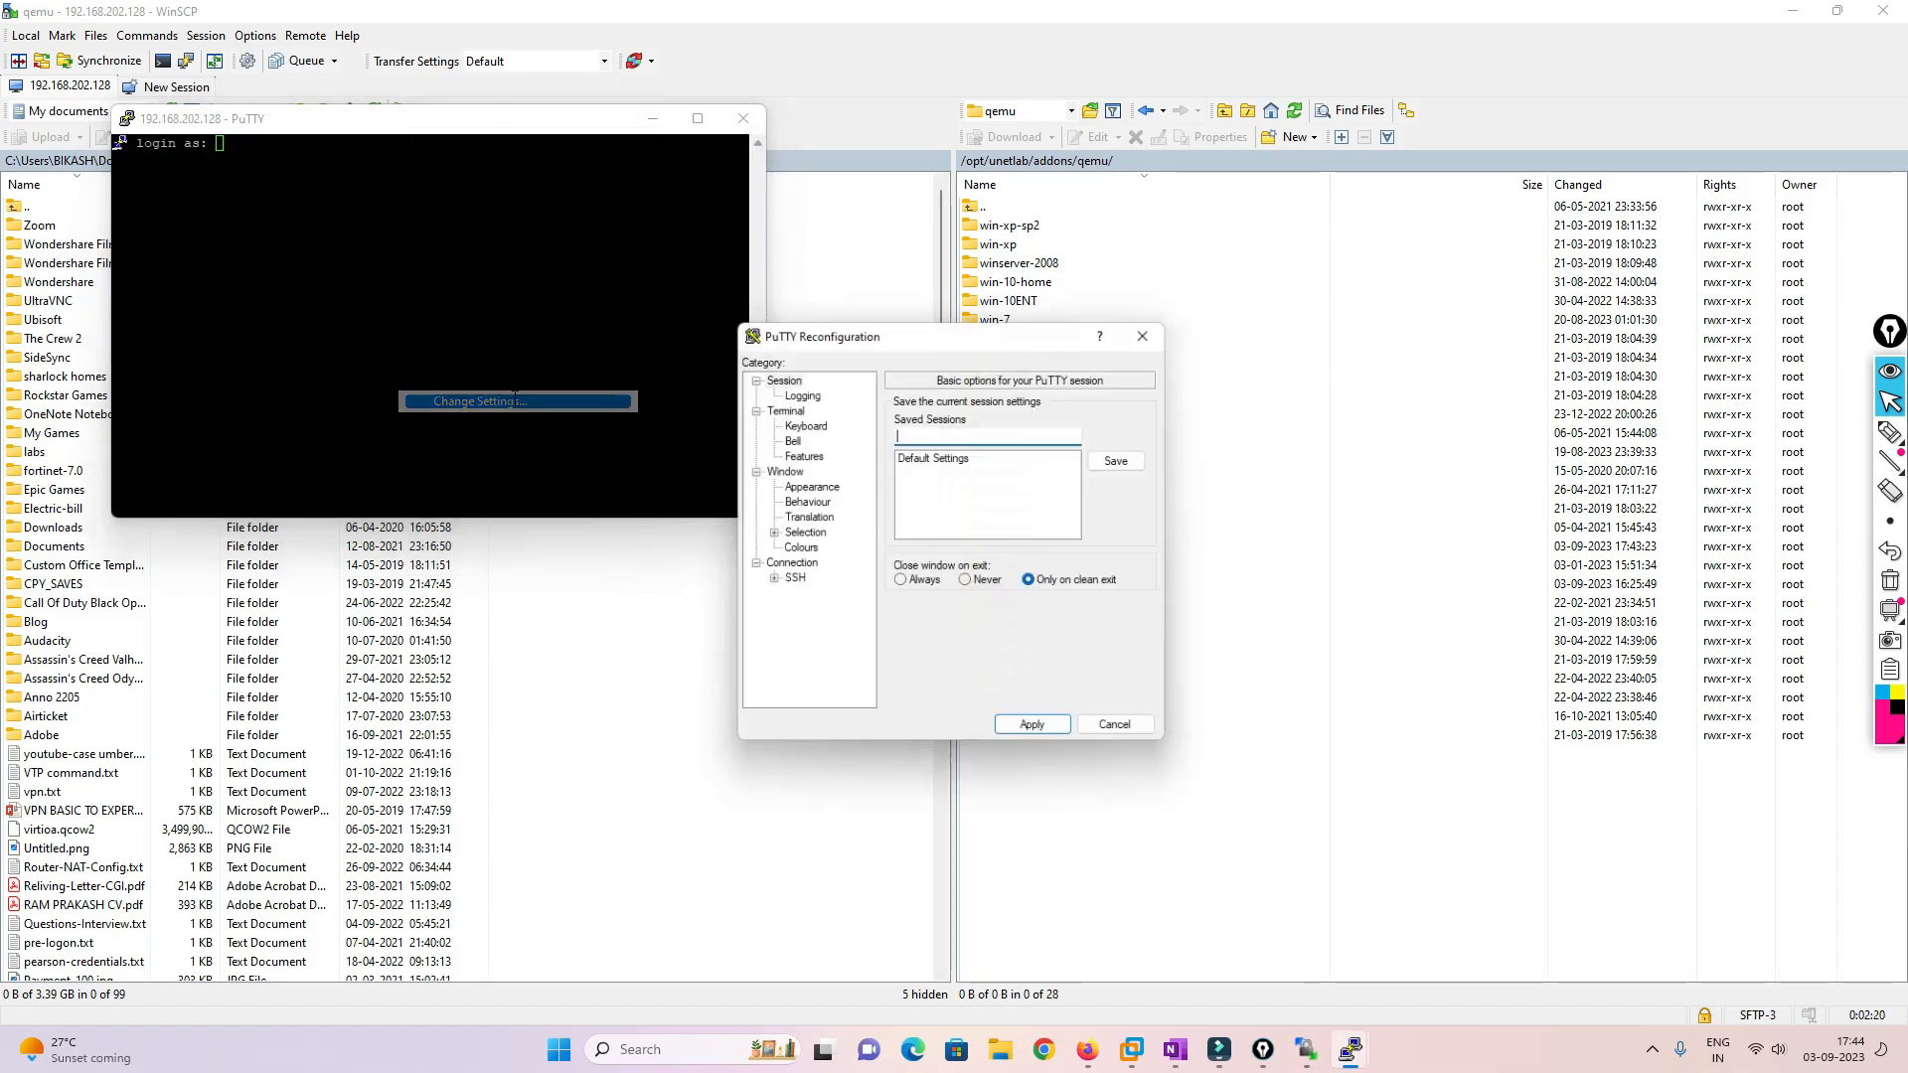
{"action": "left_click", "coordinate": [815, 502]}
{"action": "left_click", "coordinate": [815, 487]}
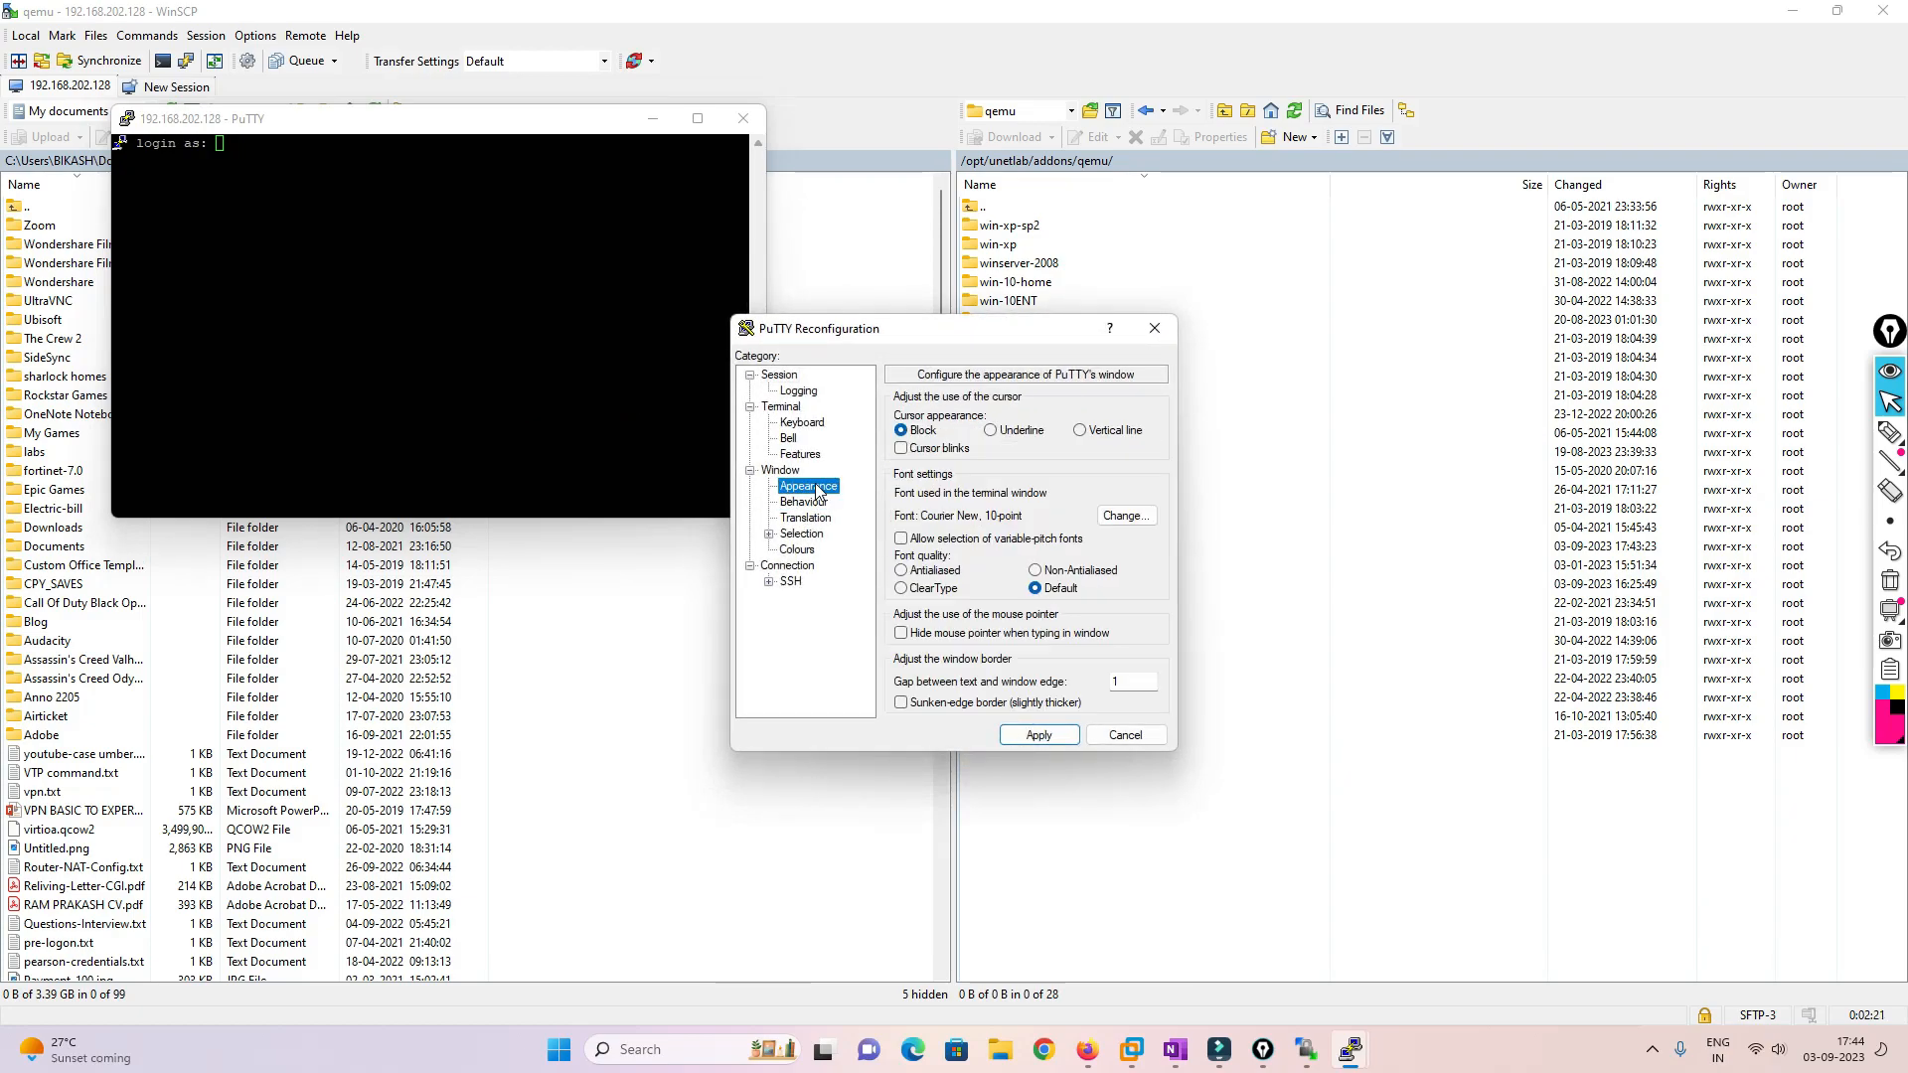
{"action": "left_click", "coordinate": [1123, 516]}
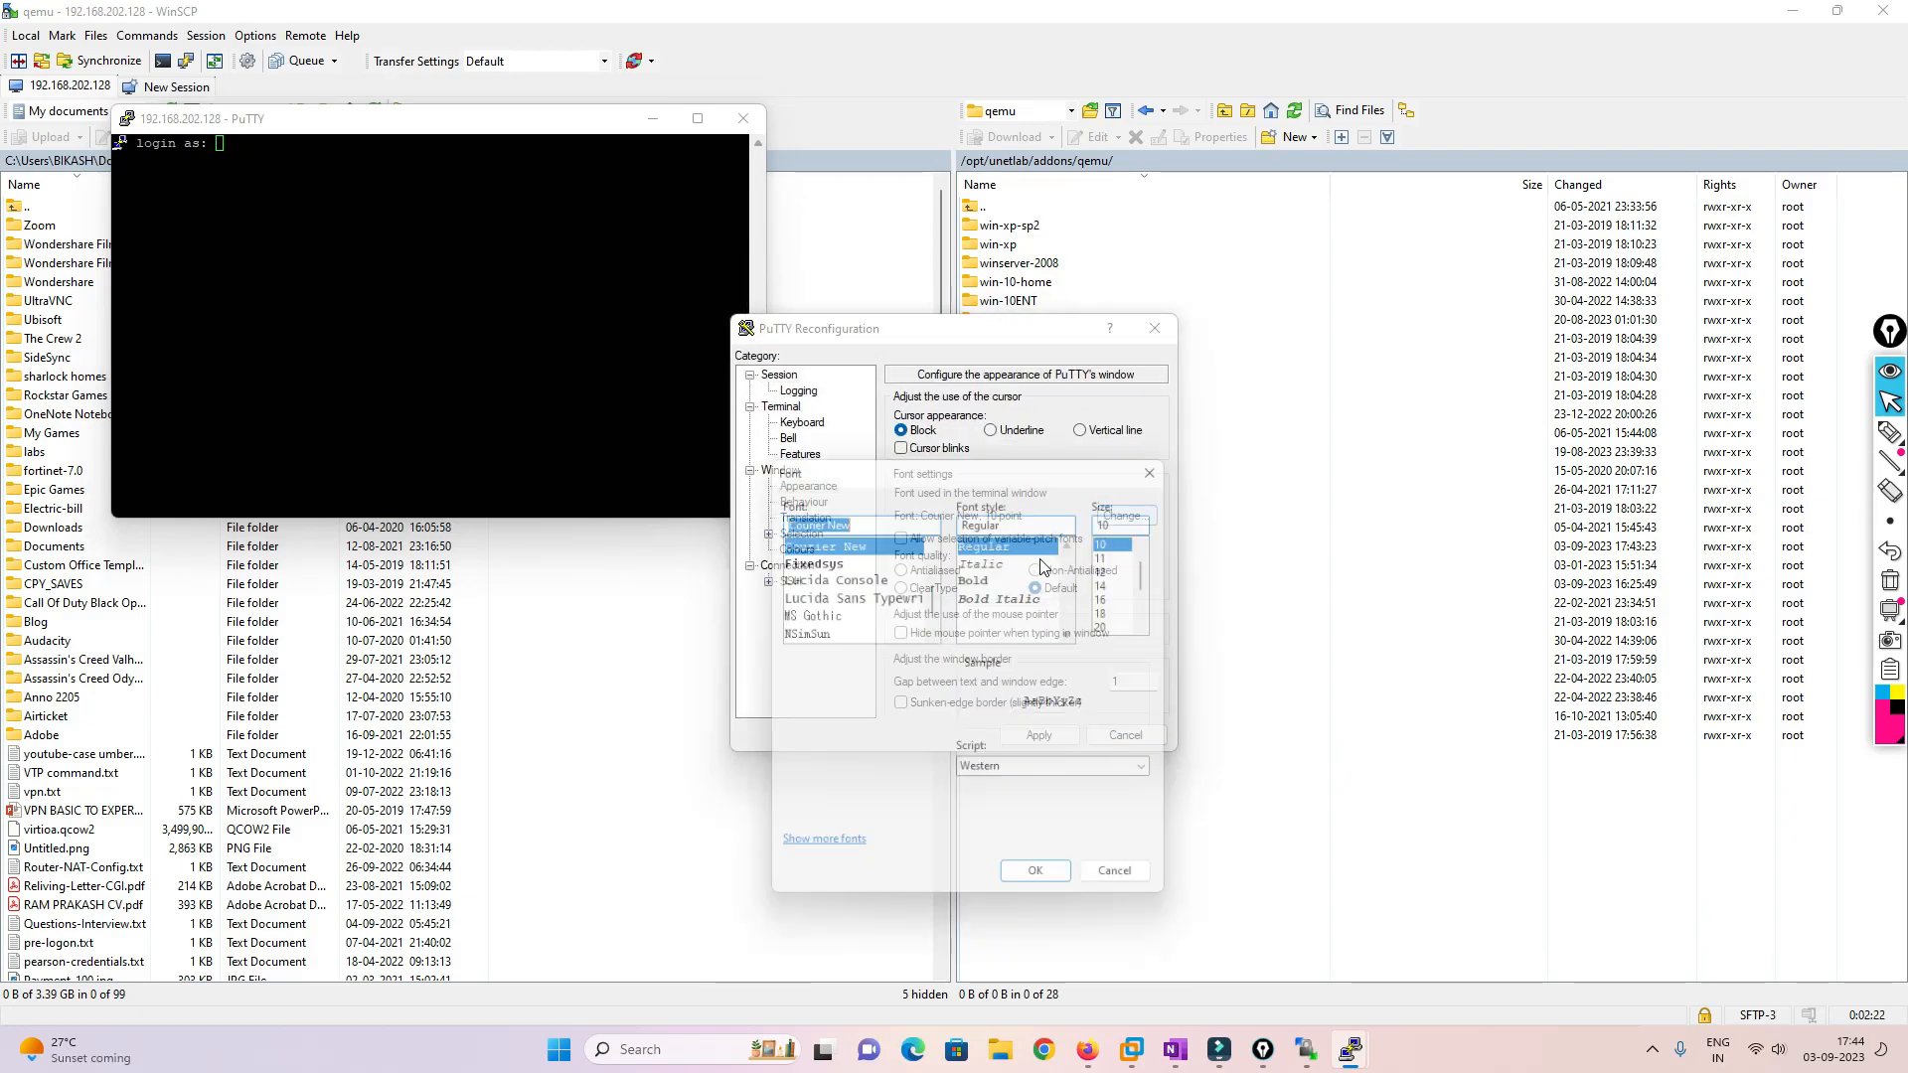
{"action": "left_click", "coordinate": [1120, 583]}
{"action": "left_click", "coordinate": [1046, 888]}
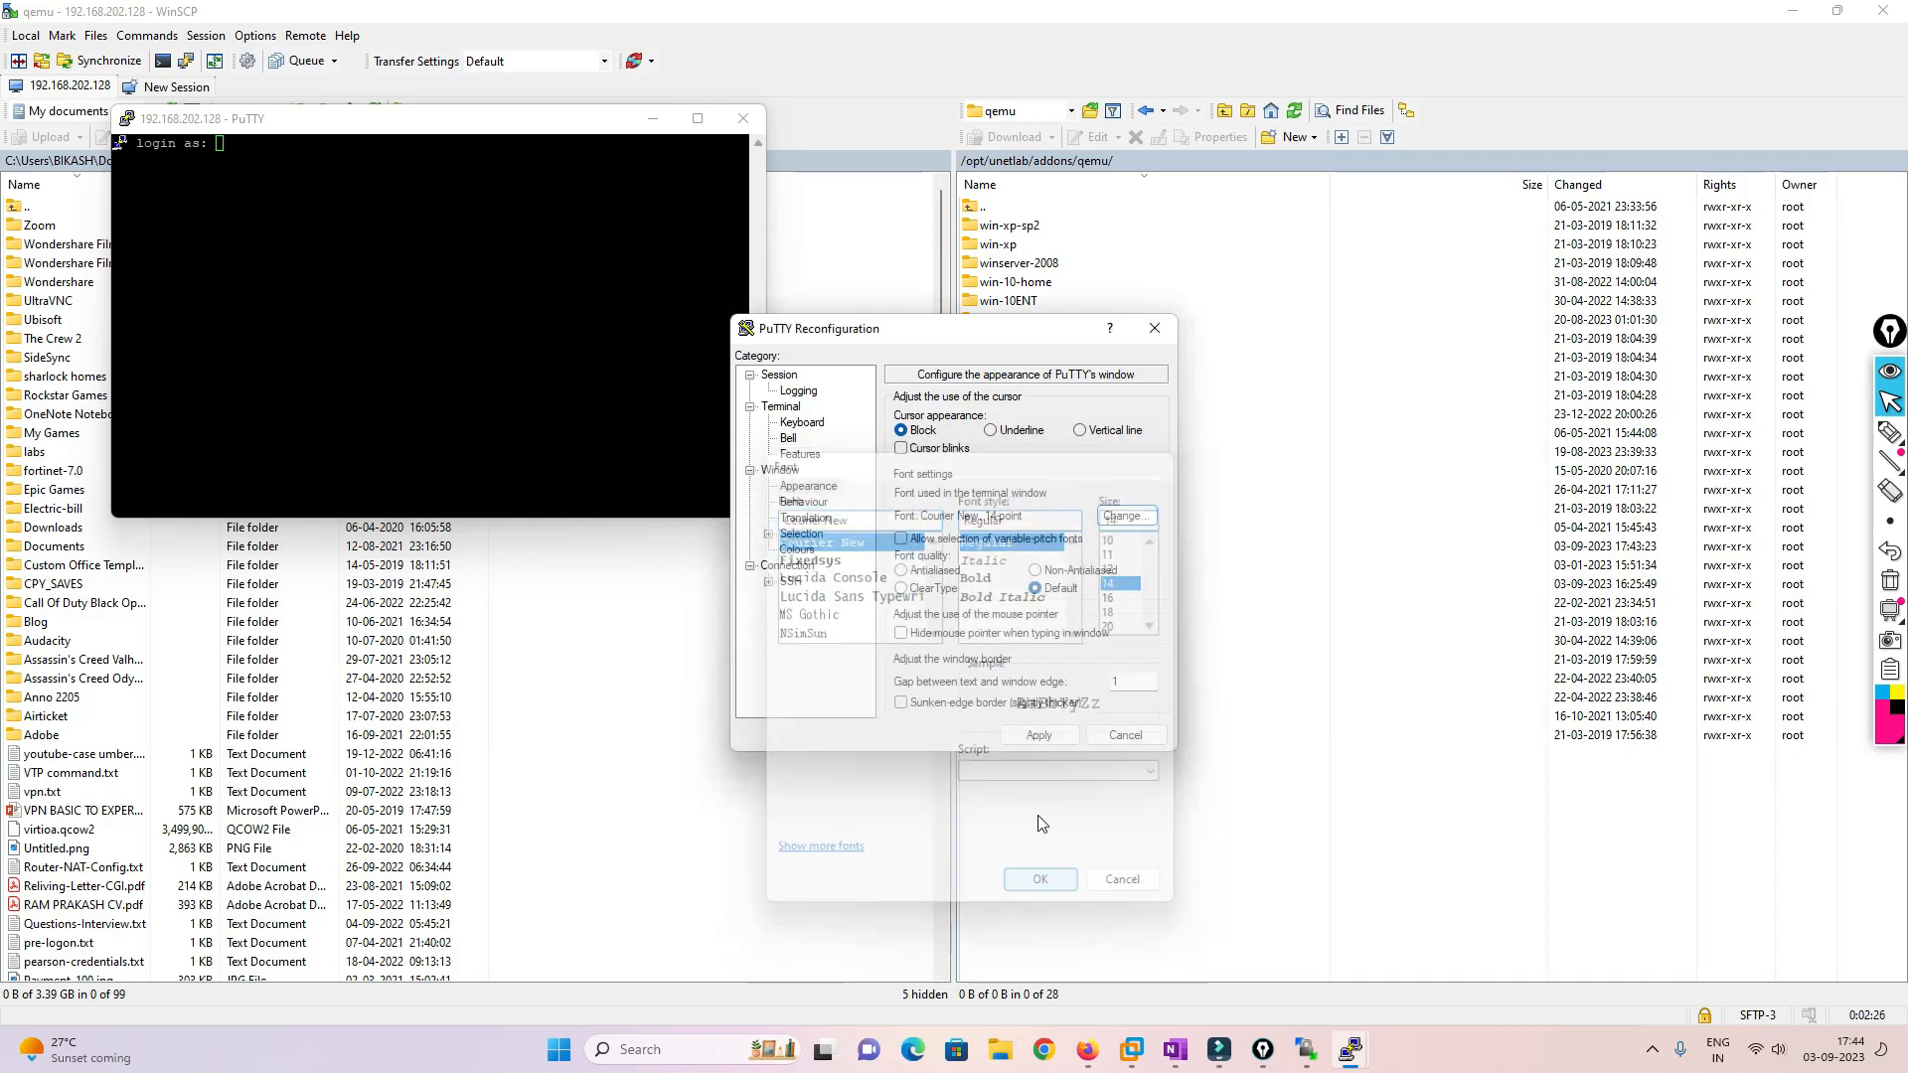
{"action": "left_click", "coordinate": [1041, 736]}
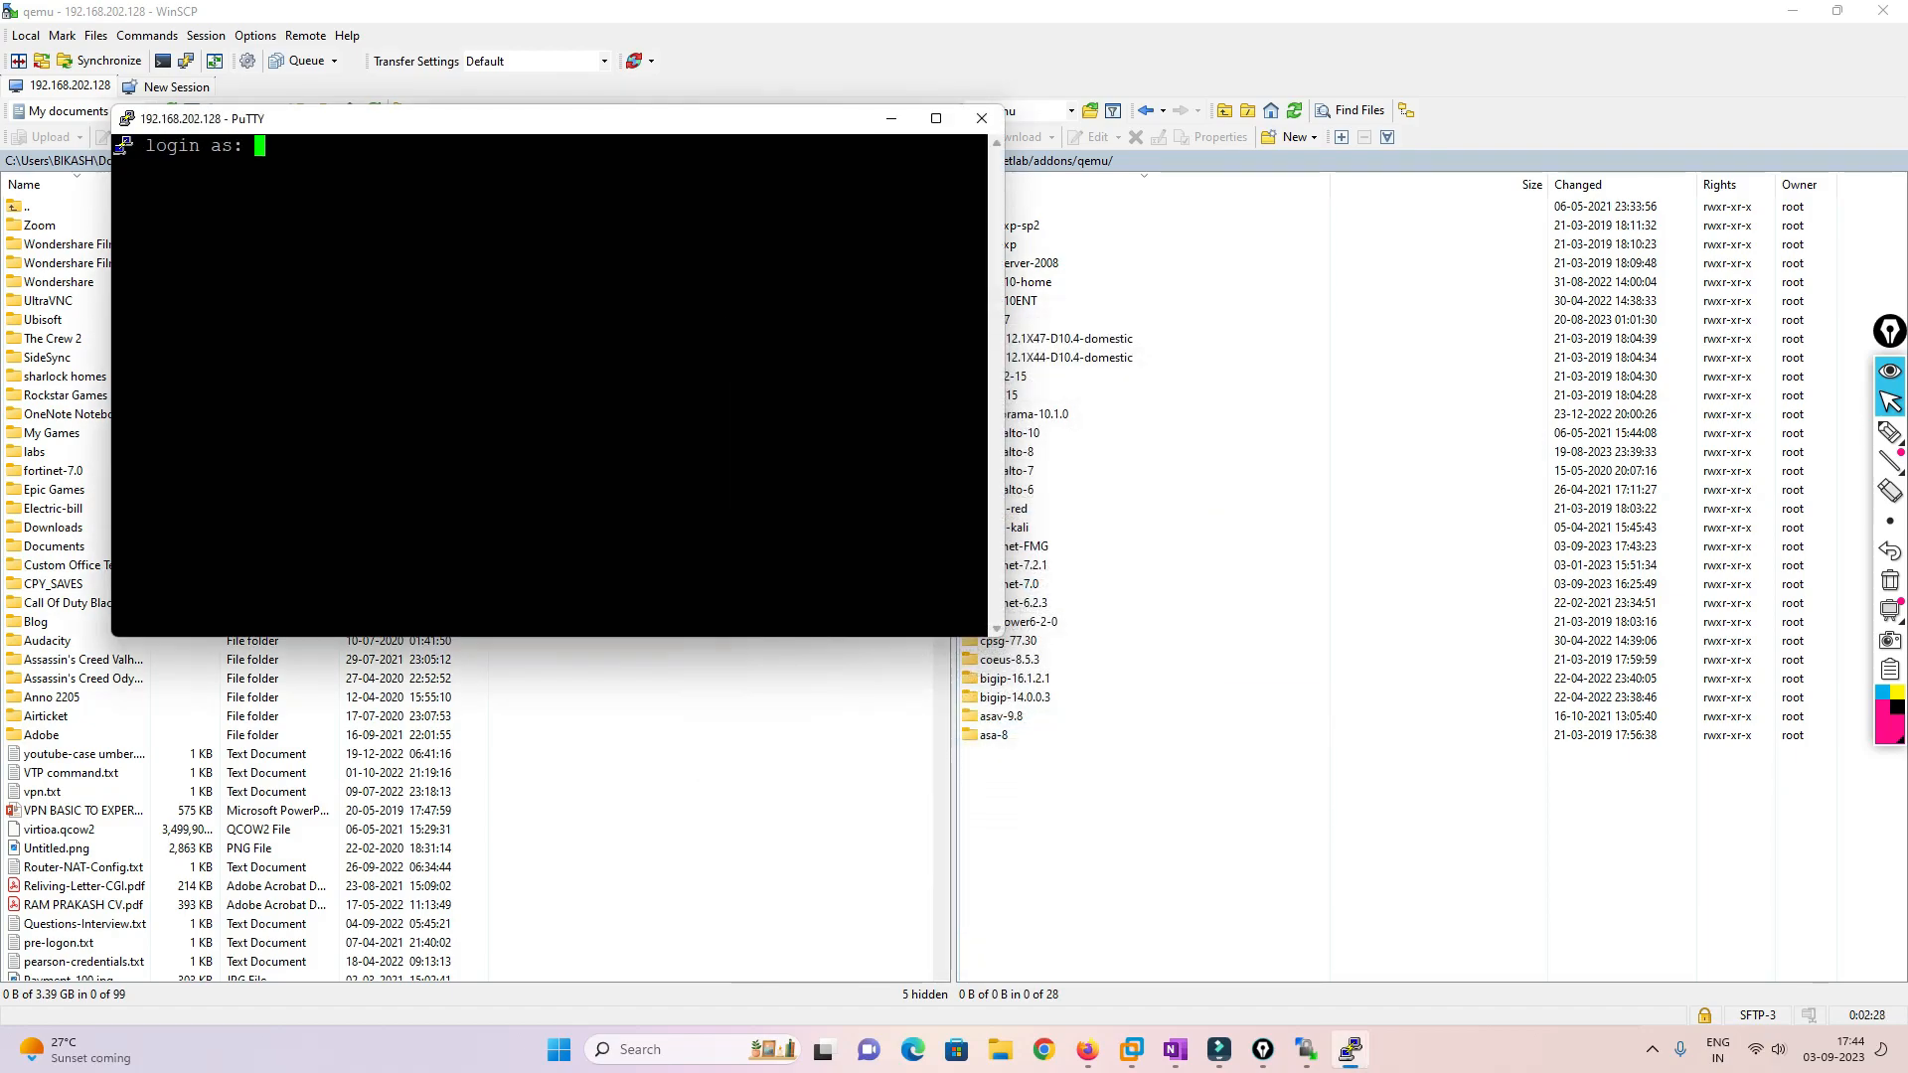
Log in to the EVE server as root
{"action": "type", "text": "root"}
{"action": "key", "text": "Return"}
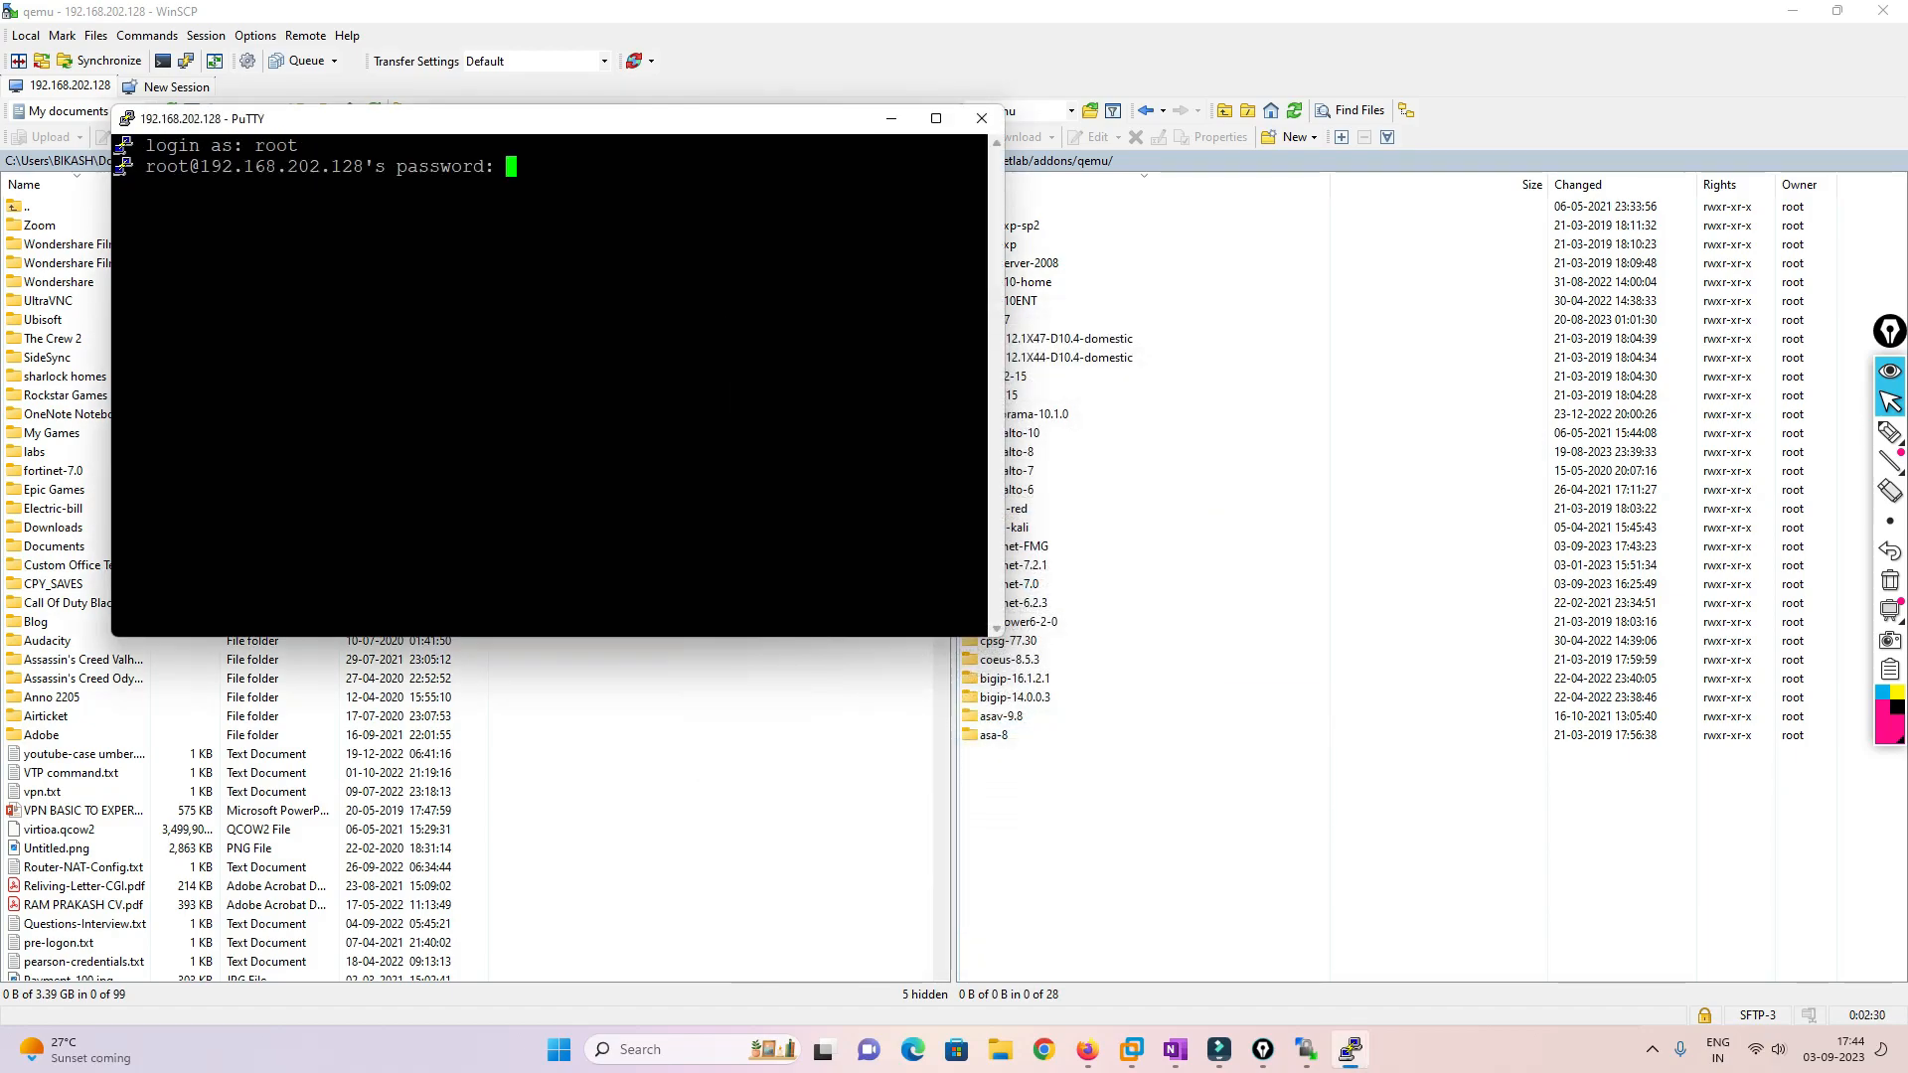
{"action": "key", "text": "Return"}
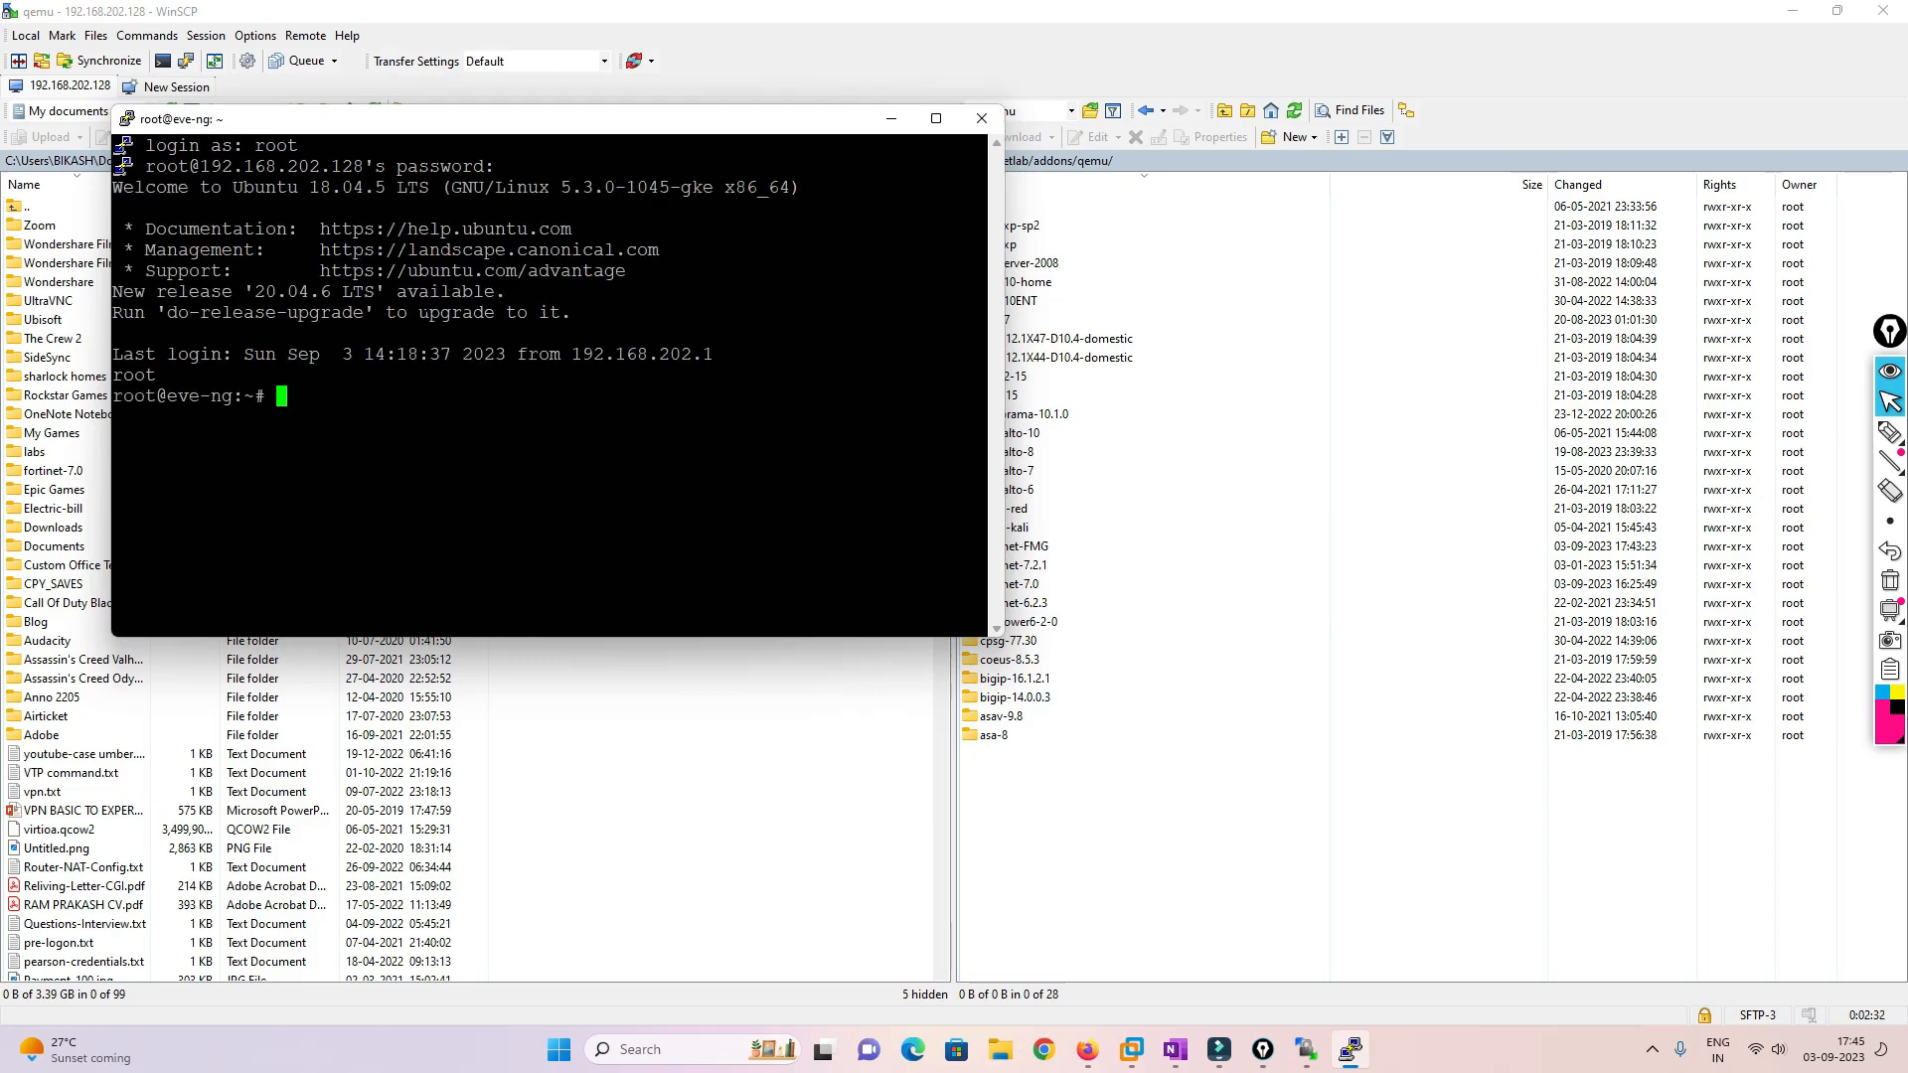
Copy 'cd /opt/unetlab/addons/qemu/' from the guide and run it in PuTTY
{"action": "left_click", "coordinate": [1088, 1049]}
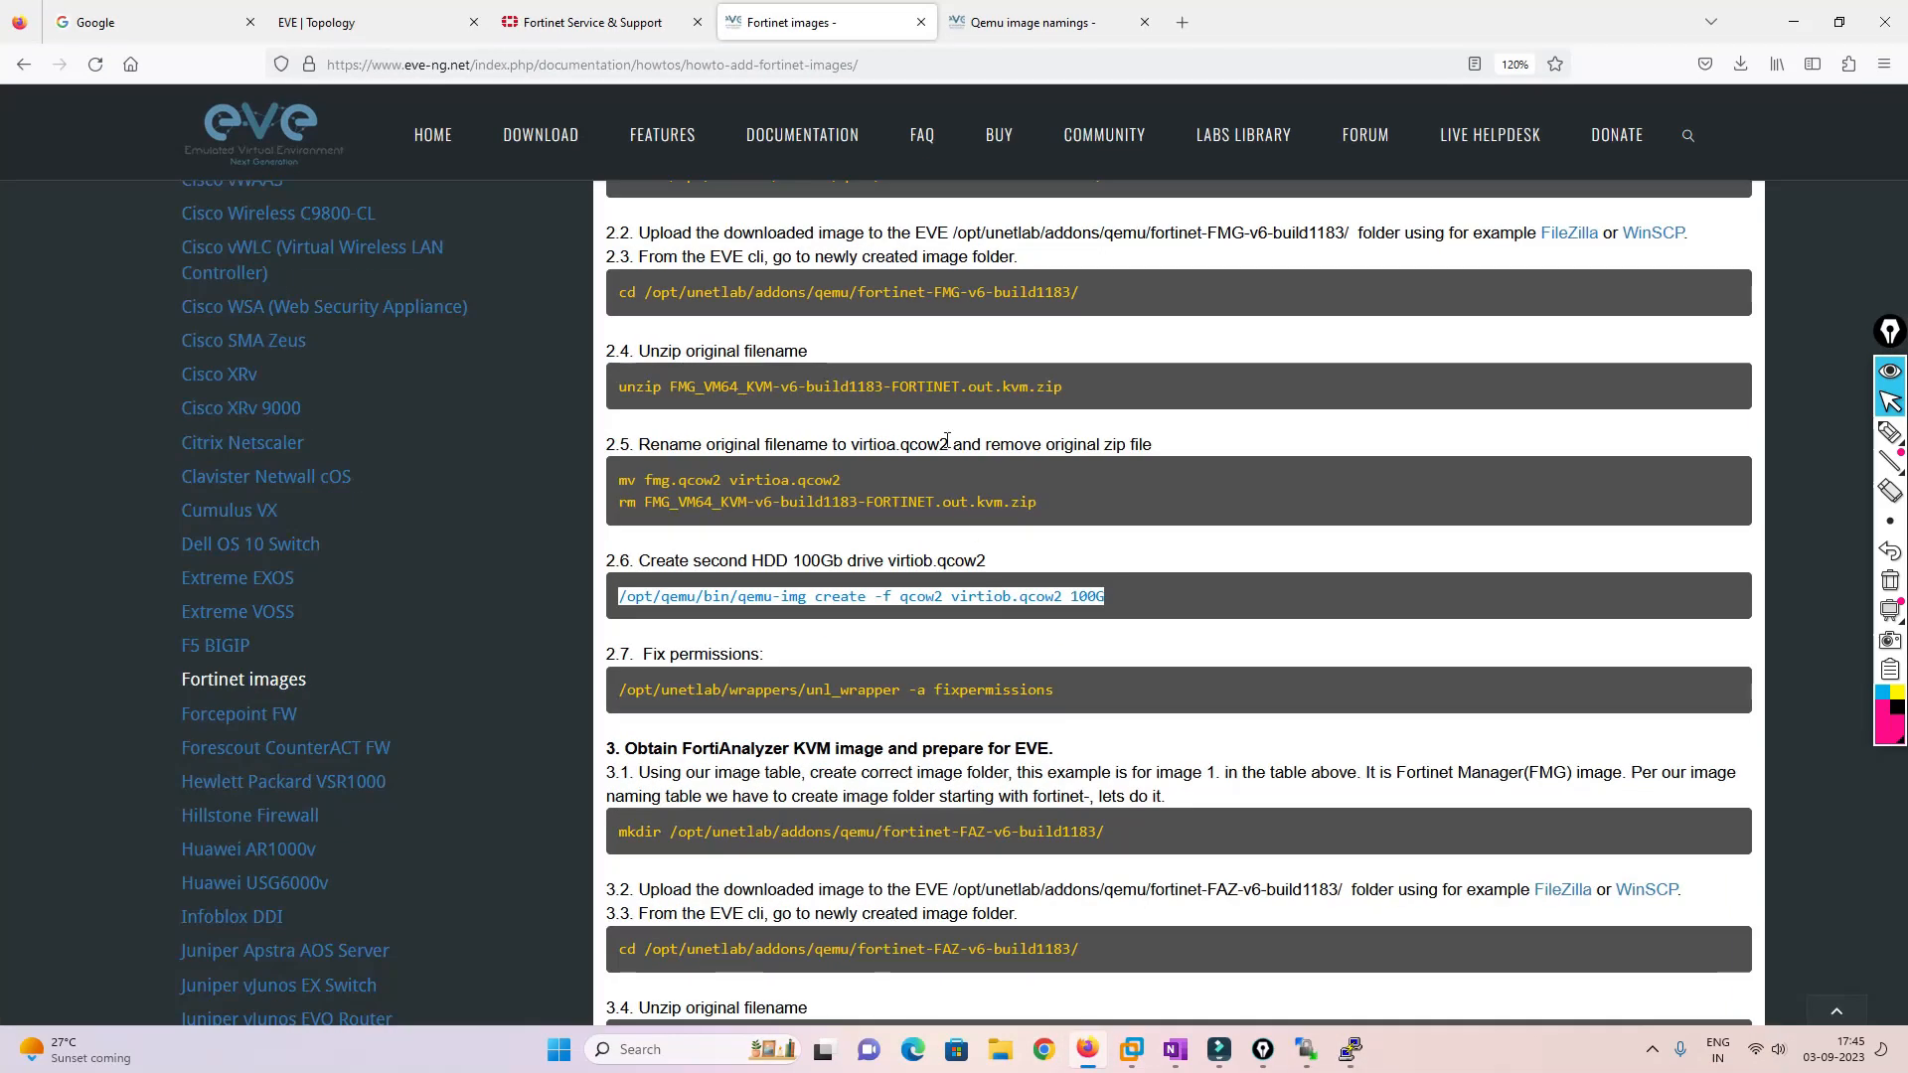
{"action": "left_click", "coordinate": [625, 587]}
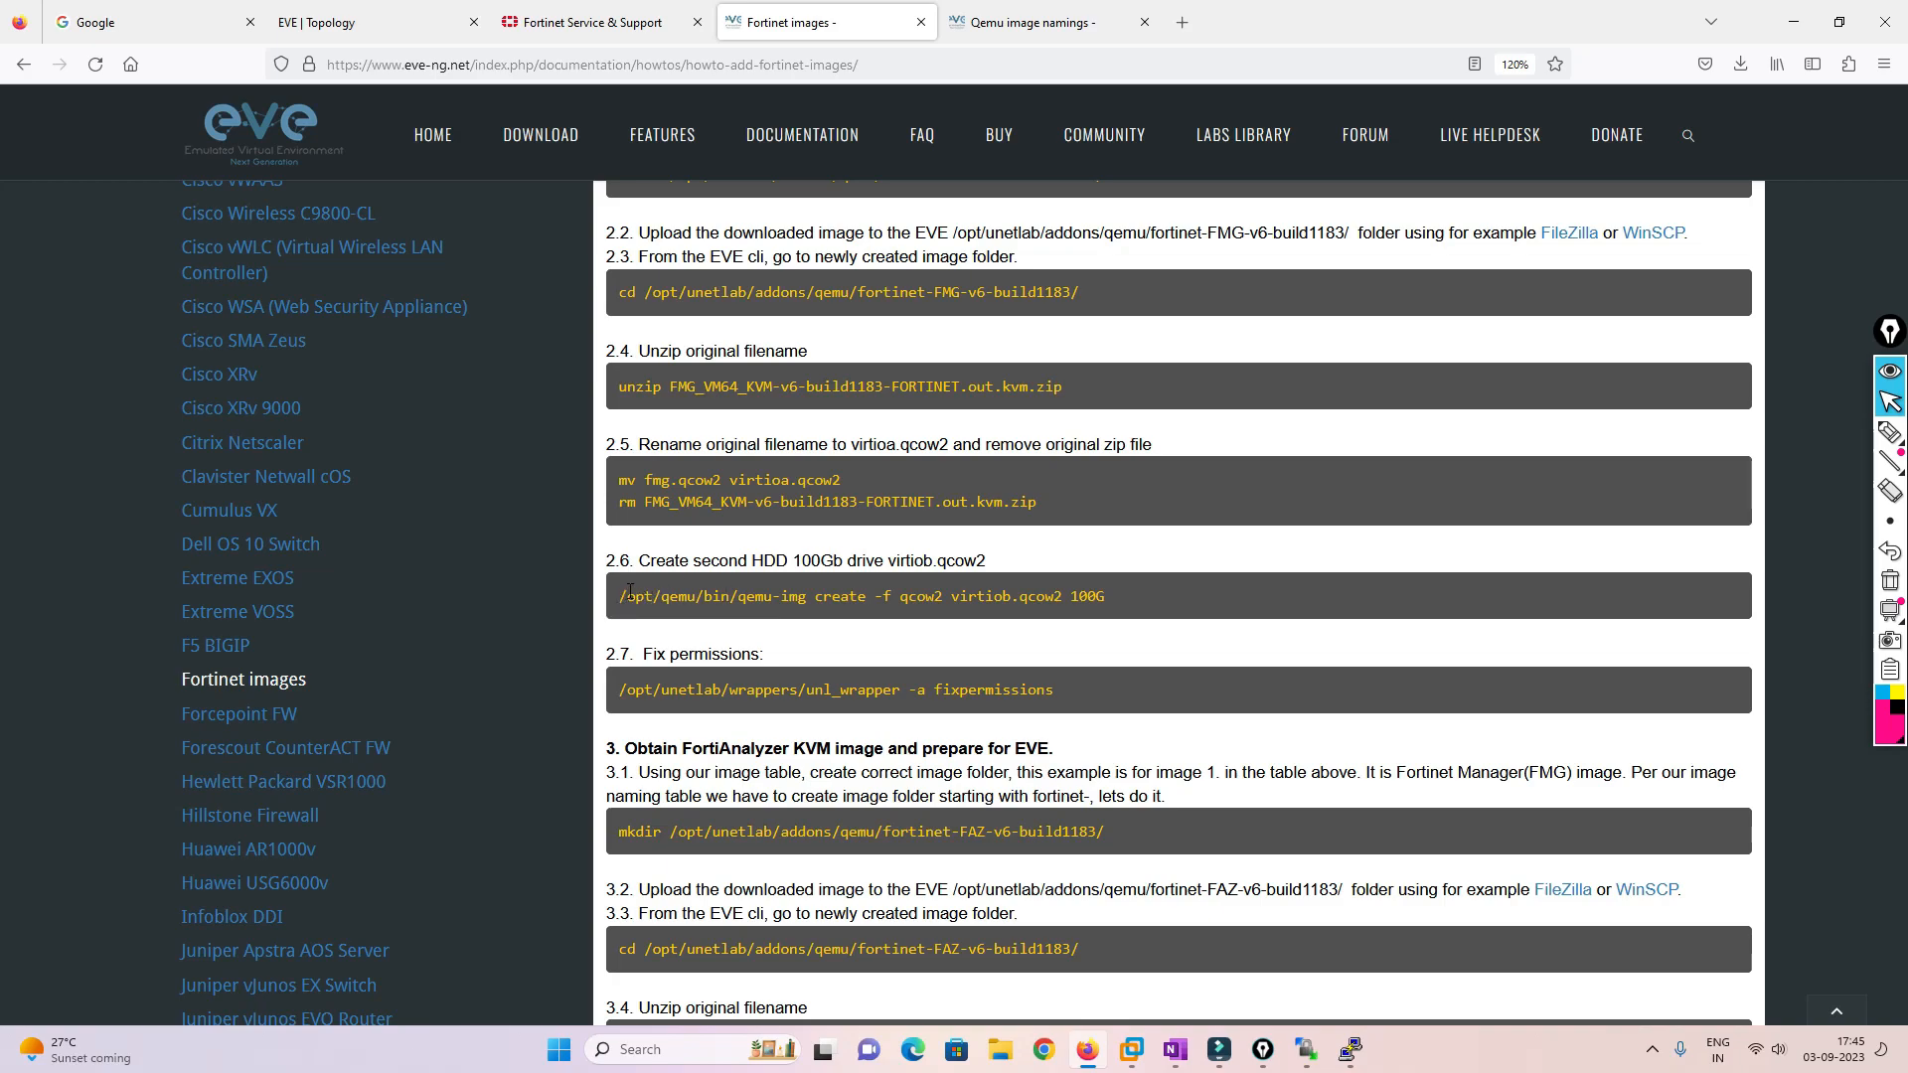
{"action": "left_click_drag", "start_coordinate": [618, 603], "coordinate": [792, 567]}
{"action": "left_click", "coordinate": [945, 437]}
{"action": "left_click_drag", "start_coordinate": [620, 296], "coordinate": [853, 293]}
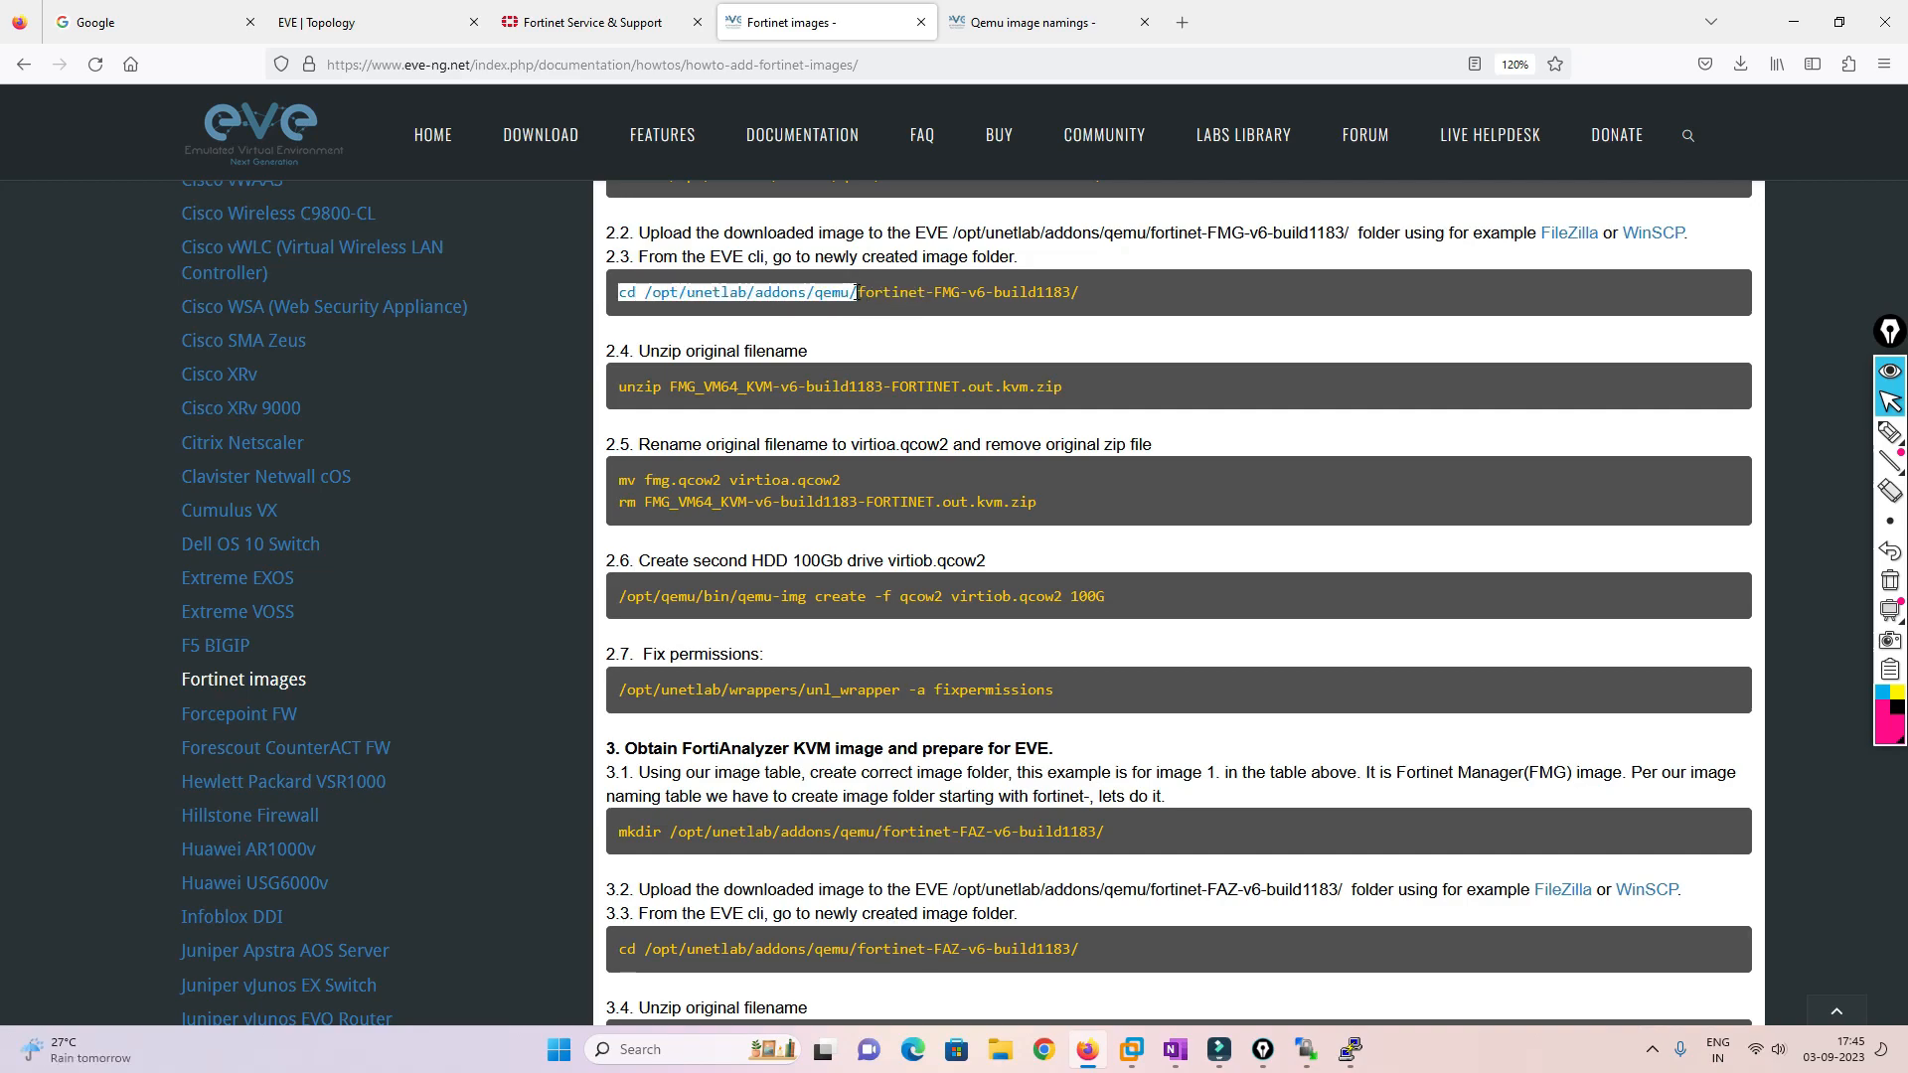
{"action": "key", "text": "ctrl+c"}
{"action": "key", "text": "alt+Tab"}
{"action": "right_click", "coordinate": [796, 481]}
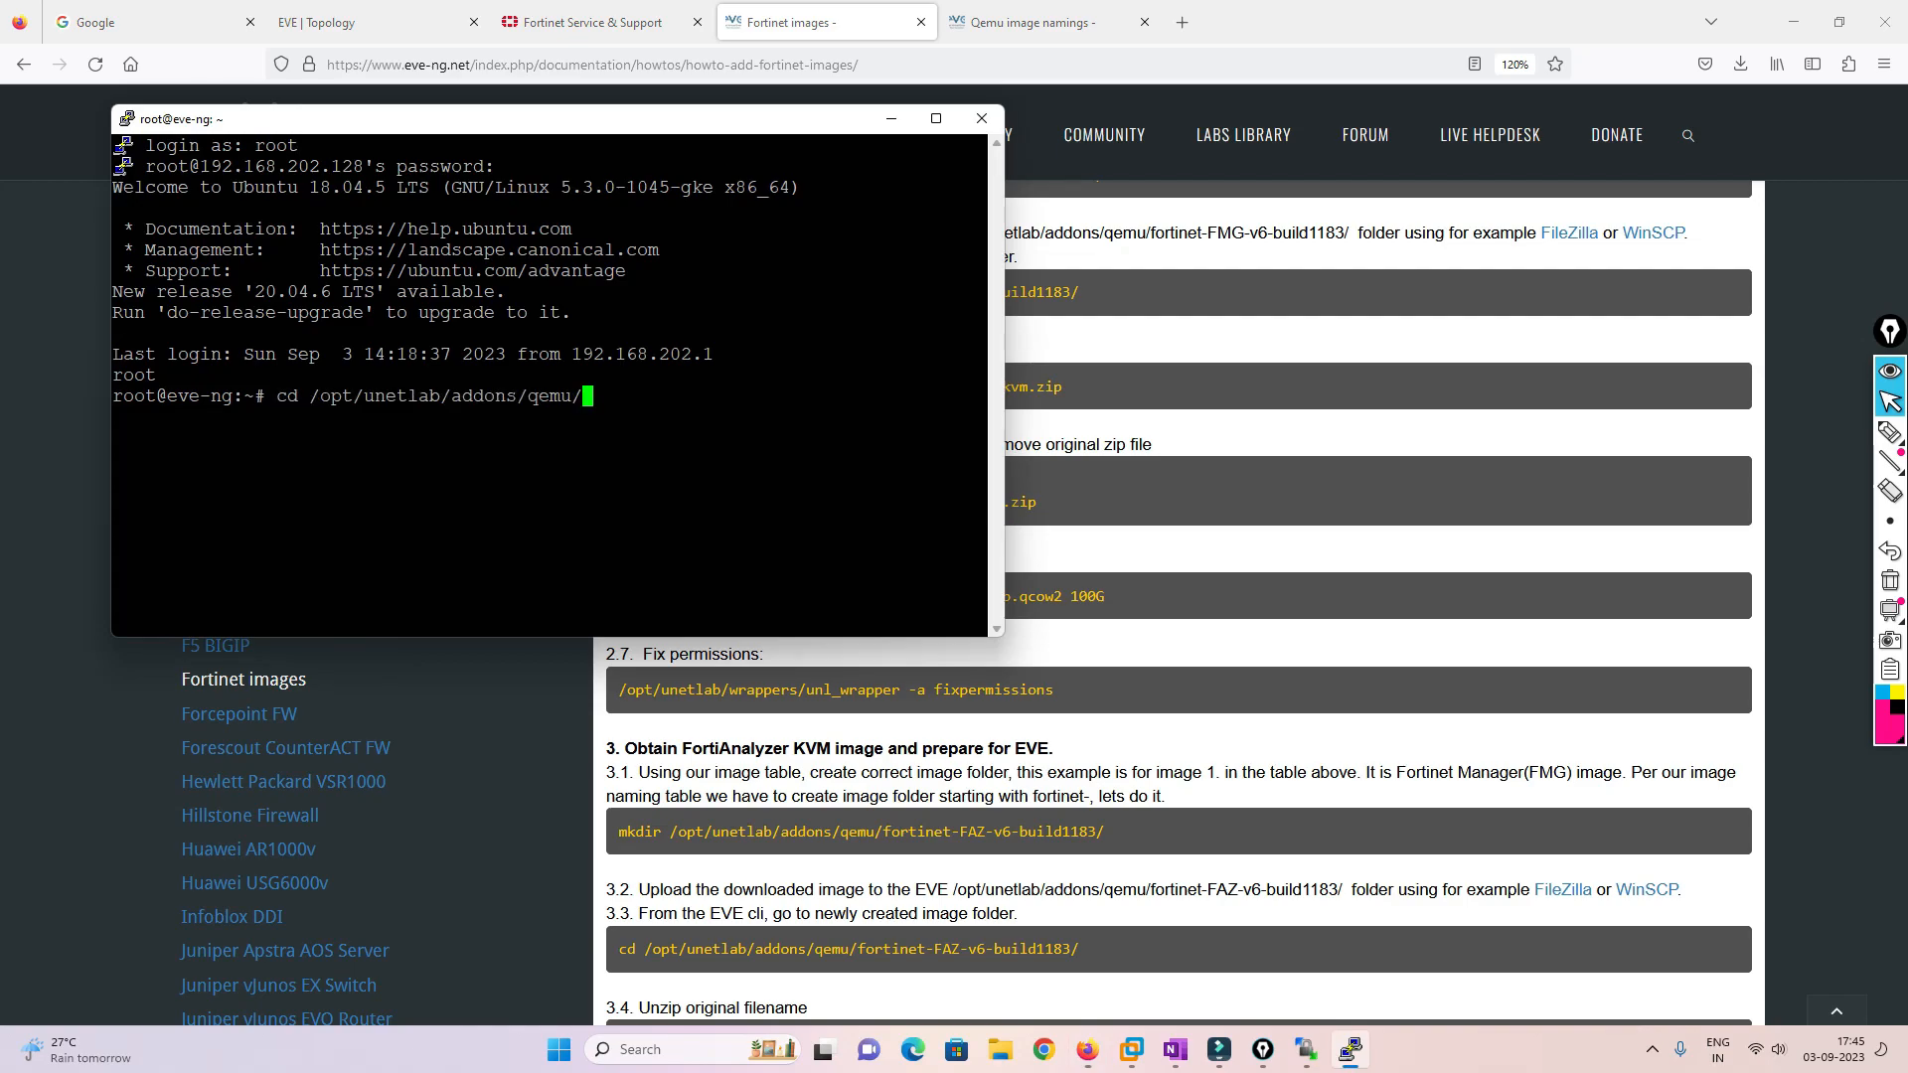
{"action": "key", "text": "Return"}
List the qemu folders, then cd into fortinet-FMG and list its virtioa.qcow2 image
{"action": "type", "text": "ls"}
{"action": "key", "text": "Return"}
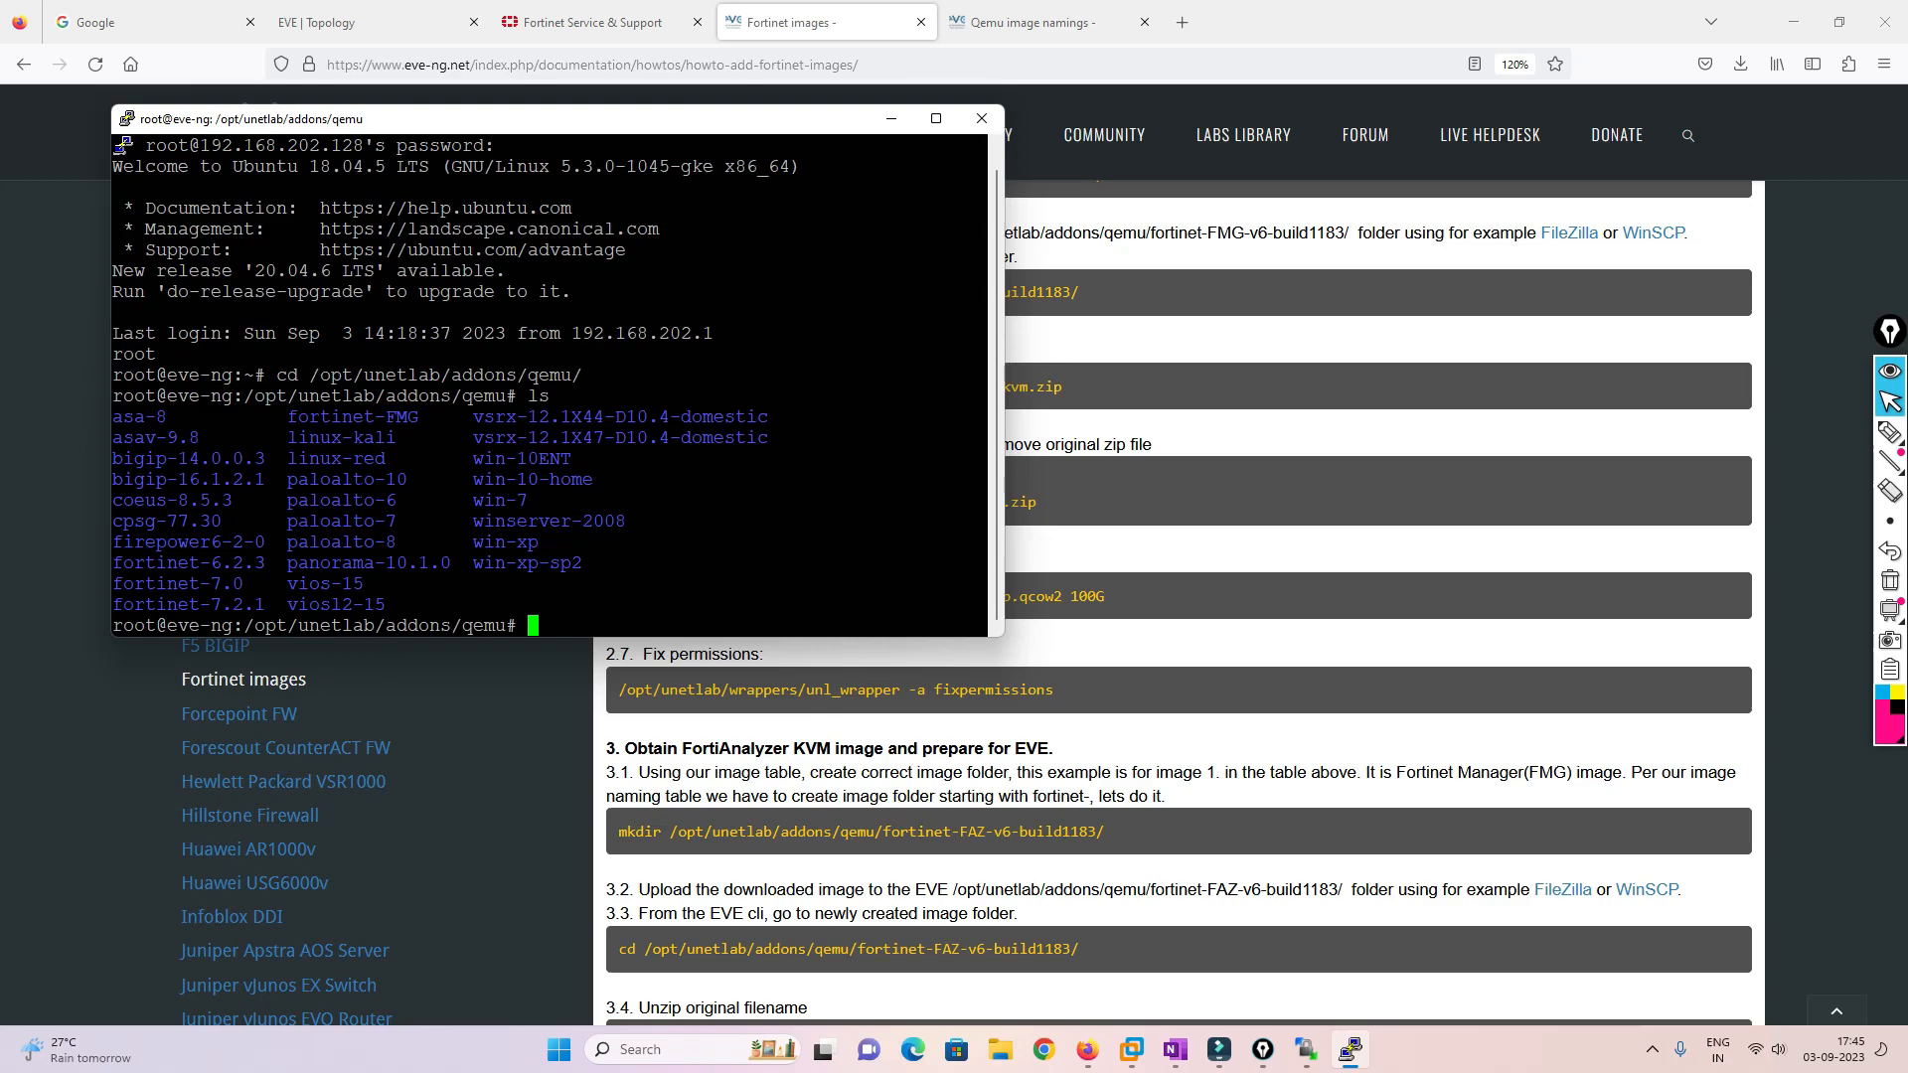
{"action": "type", "text": "cd"}
{"action": "double_click", "coordinate": [368, 416]}
{"action": "right_click", "coordinate": [367, 417]}
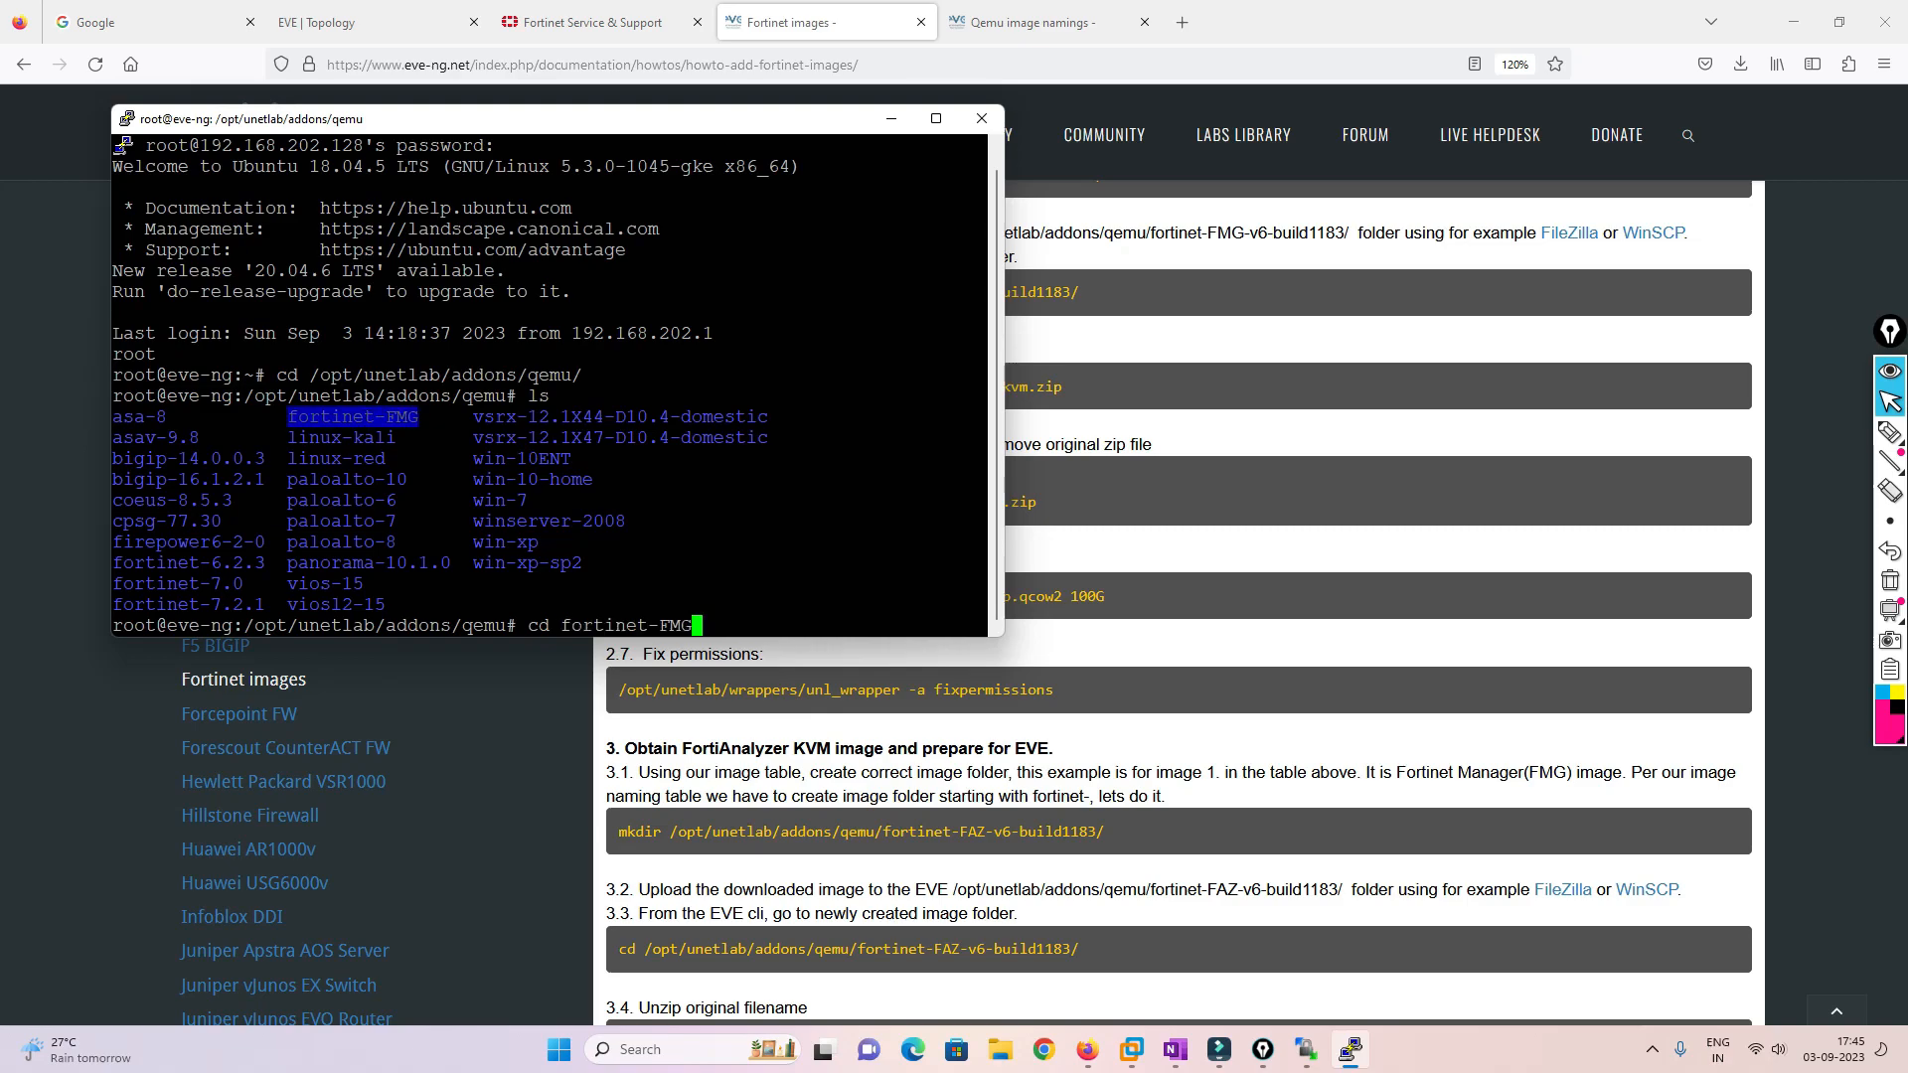
{"action": "key", "text": "Return"}
{"action": "type", "text": "ls"}
{"action": "key", "text": "Return"}
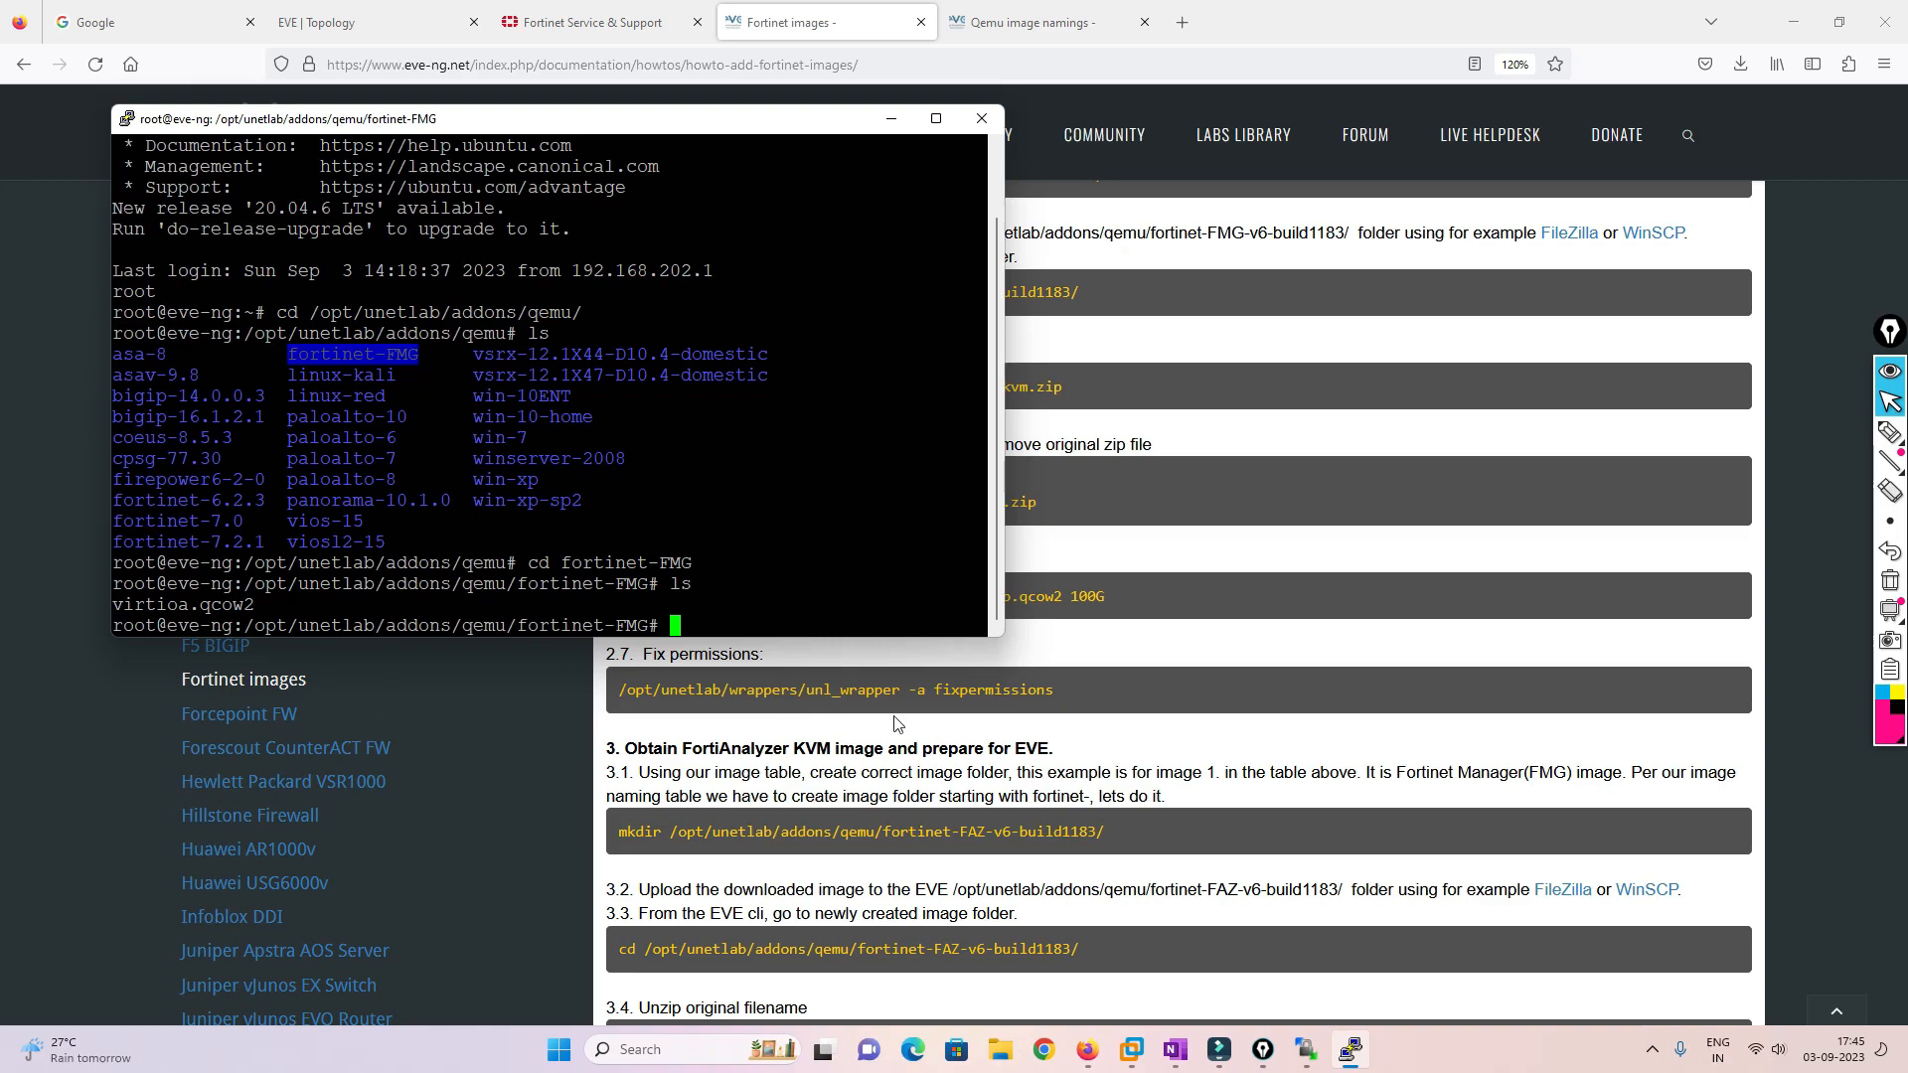
{"action": "left_click", "coordinate": [1116, 596]}
Run '/opt/qemu/bin/qemu-img create -f qcow2 virtiob.qcow2 100G' to create the second disk
{"action": "left_click_drag", "start_coordinate": [1116, 594], "coordinate": [616, 611]}
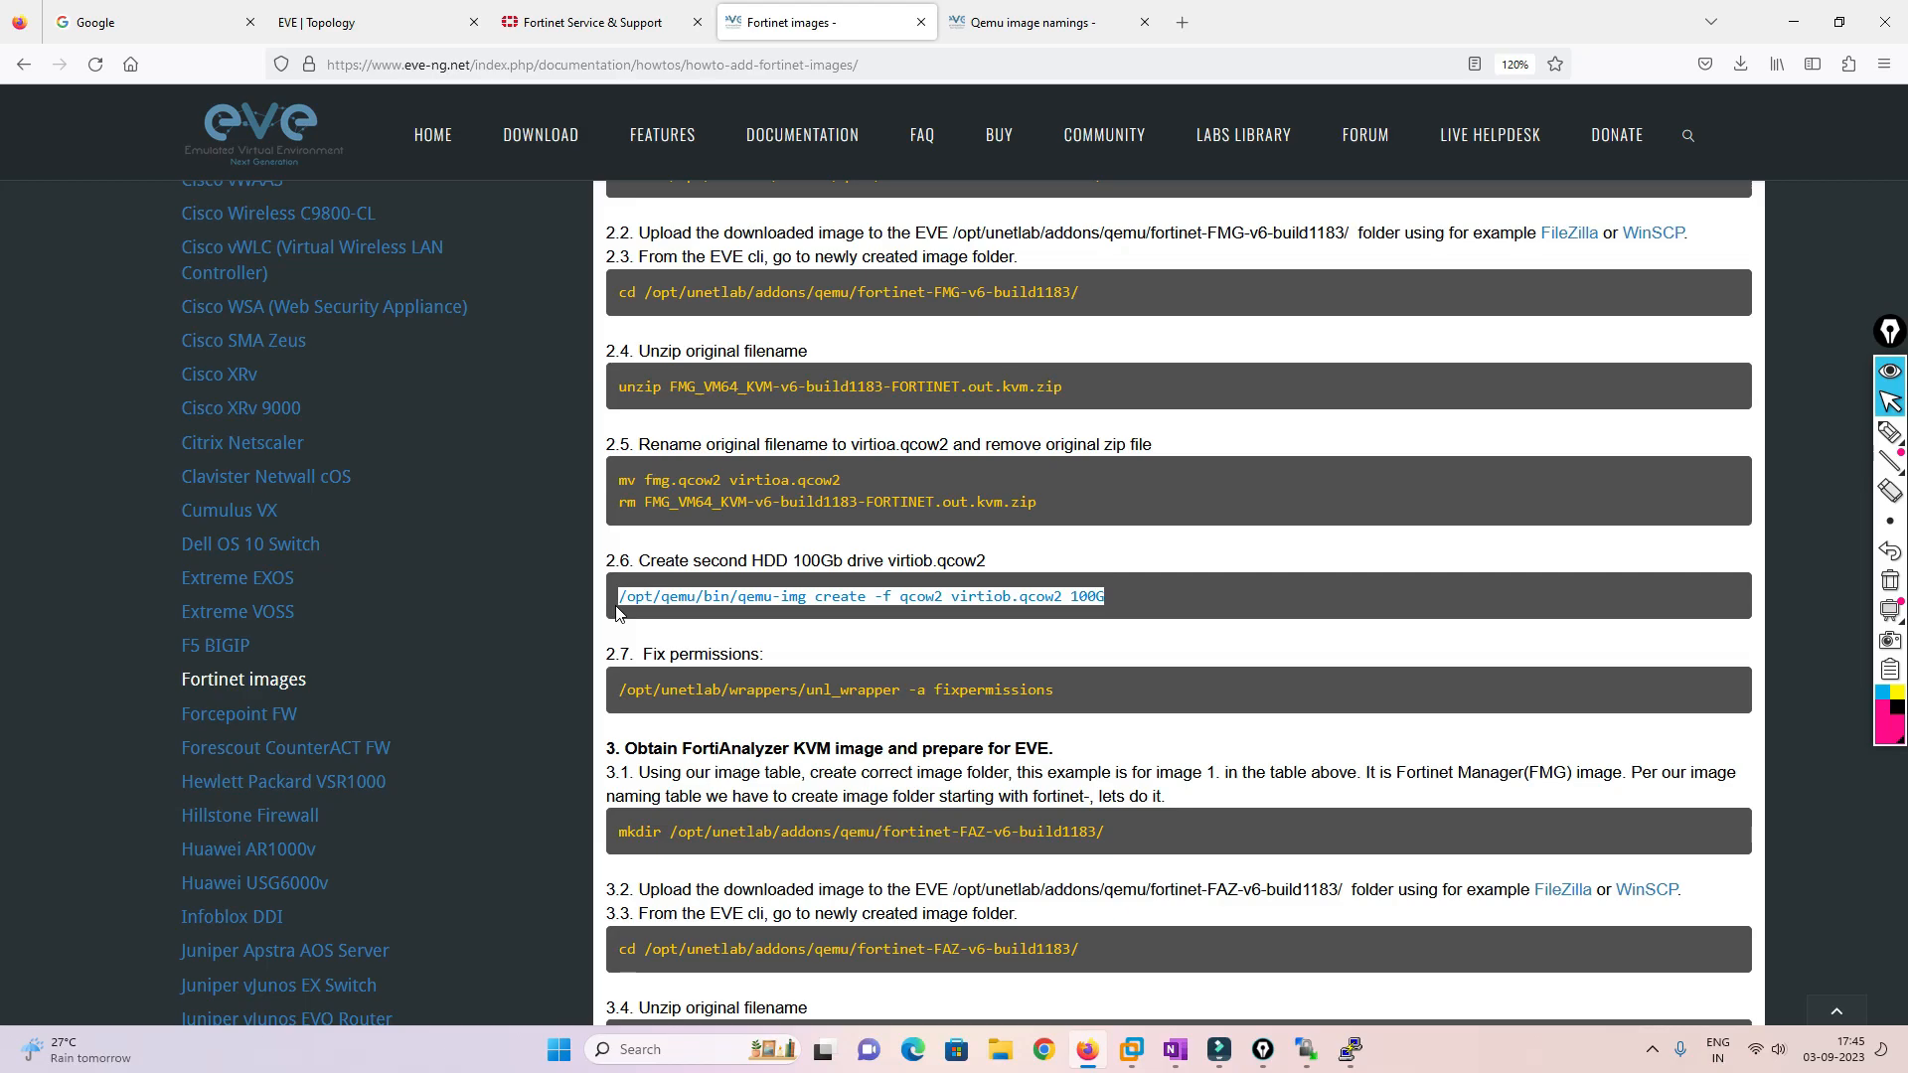
{"action": "key", "text": "alt+Tab"}
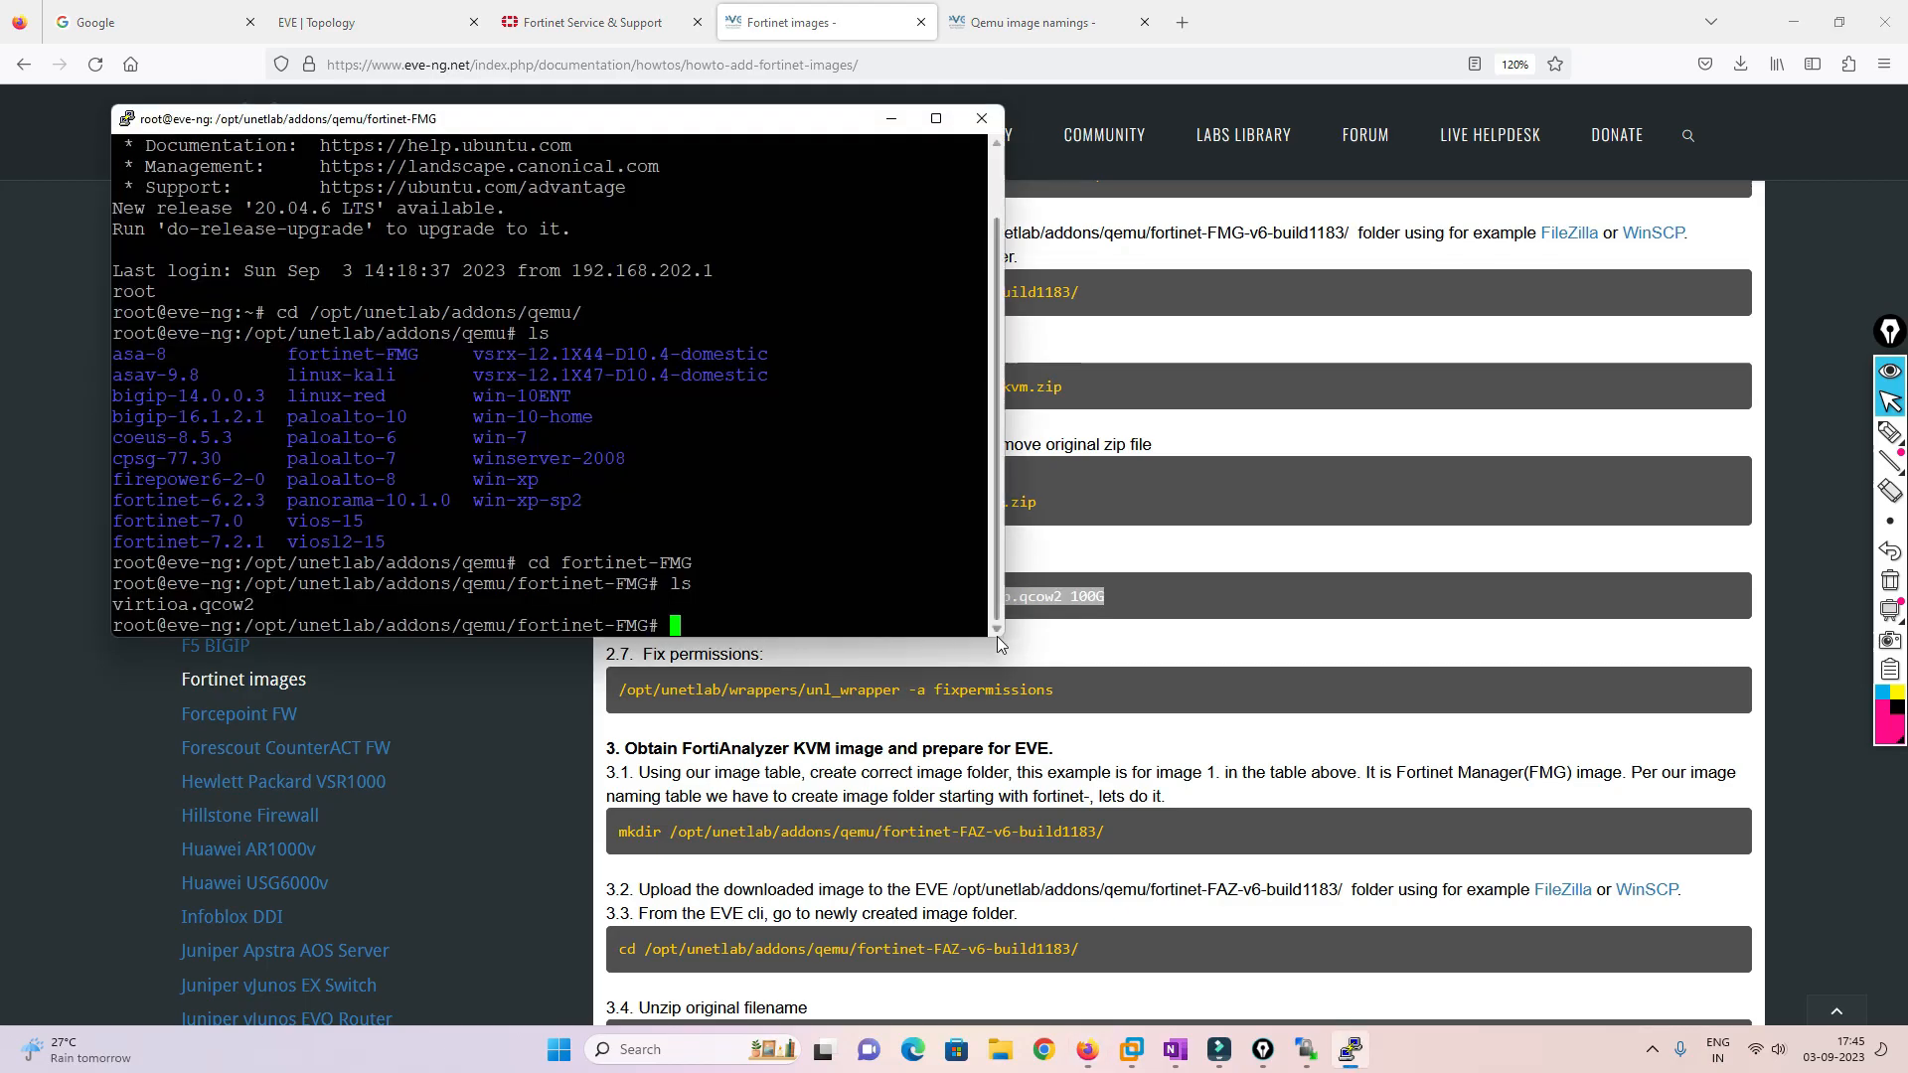
{"action": "left_click_drag", "start_coordinate": [1002, 636], "coordinate": [1717, 785]}
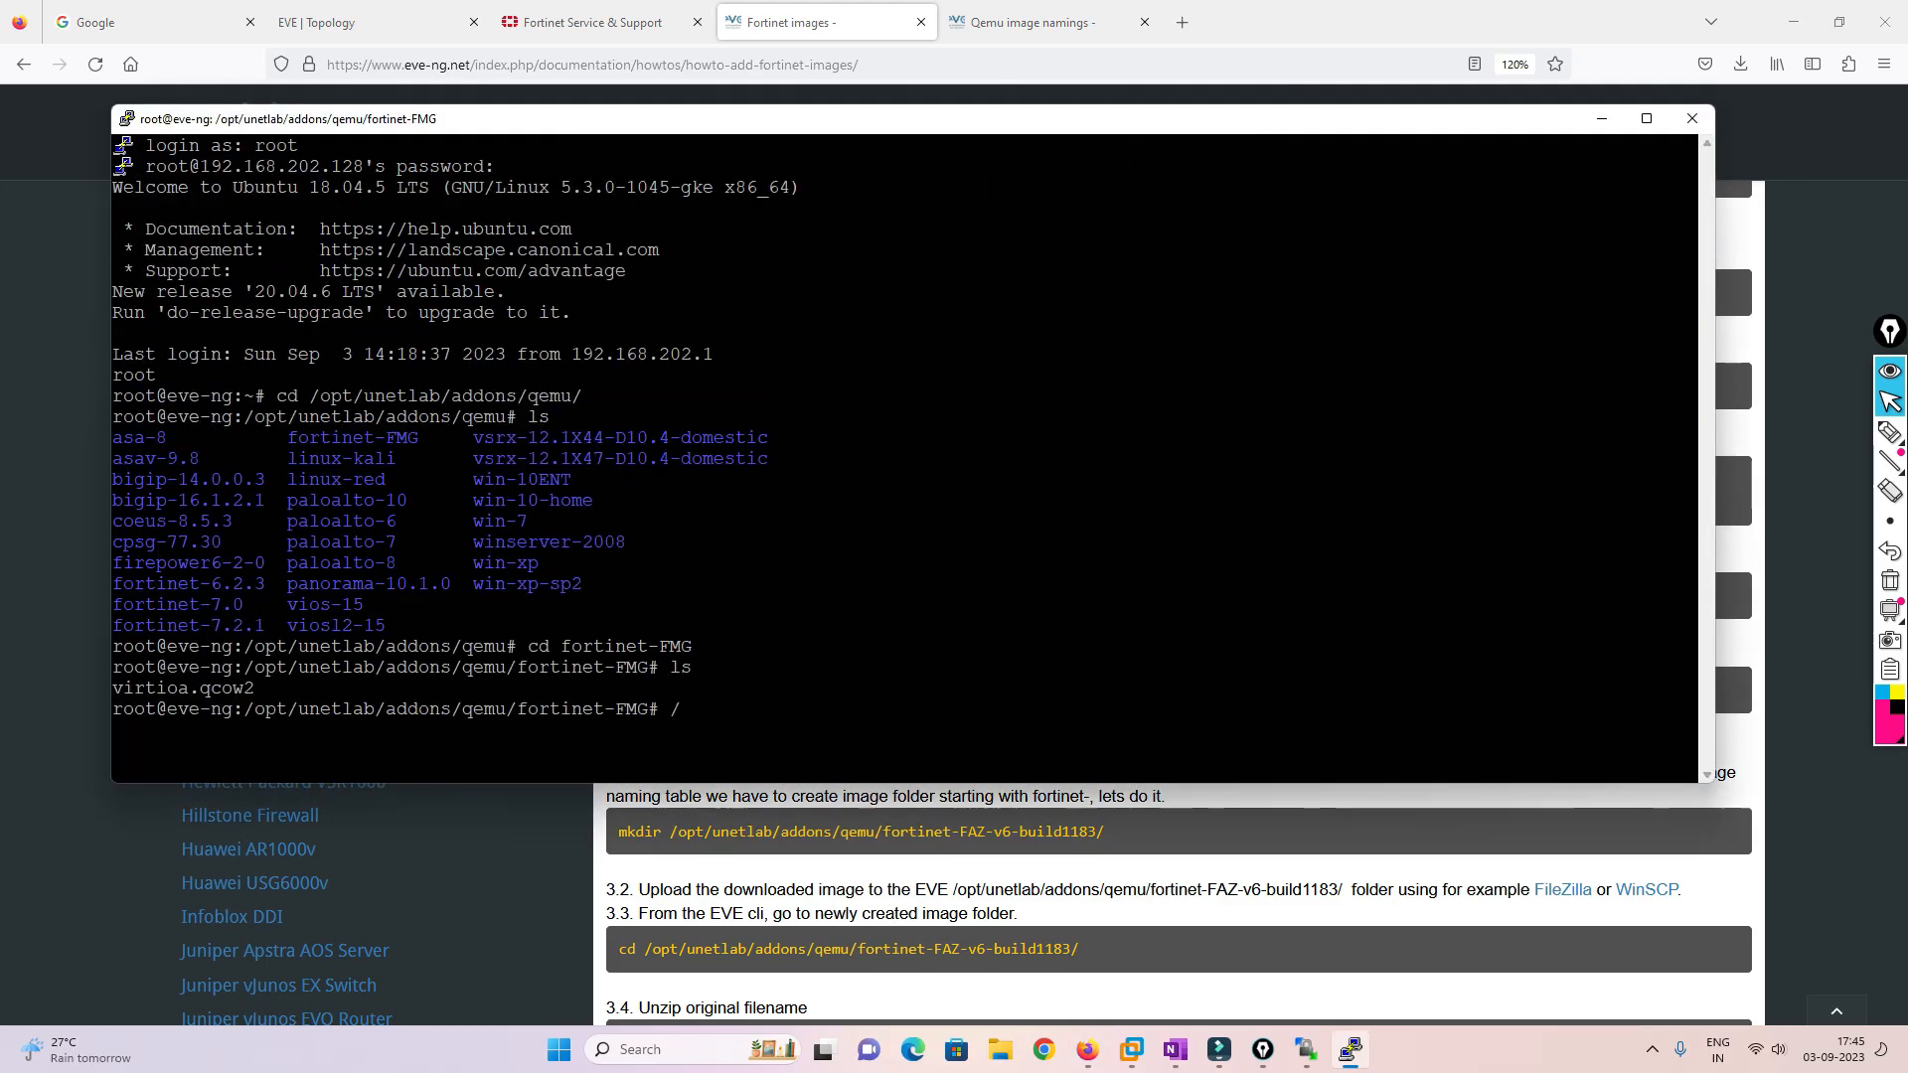
{"action": "right_click", "coordinate": [1192, 686]}
{"action": "key", "text": "Return"}
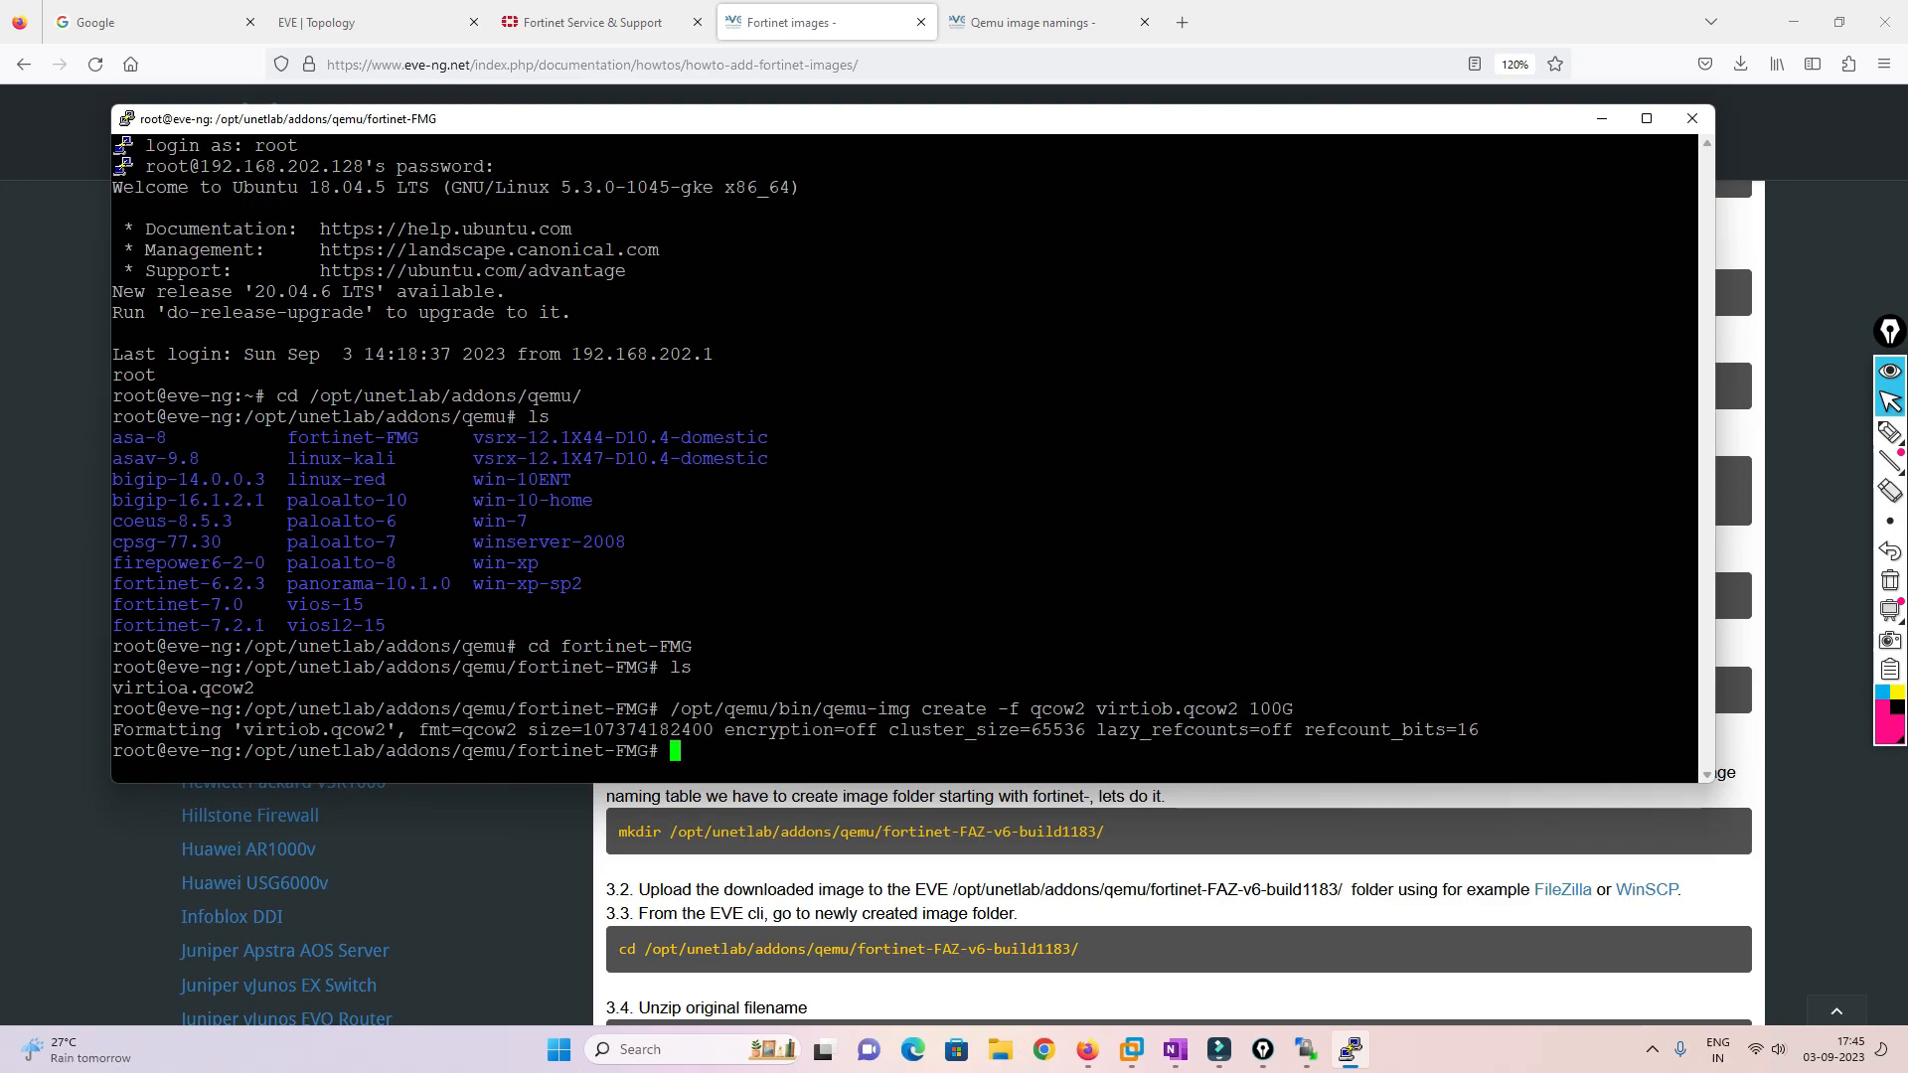
Run '/opt/unetlab/wrappers/unl_wrapper -a fixpermissions' from the guide
{"action": "key", "text": "alt+Tab"}
{"action": "left_click_drag", "start_coordinate": [1037, 696], "coordinate": [584, 698]}
{"action": "left_click", "coordinate": [627, 686]}
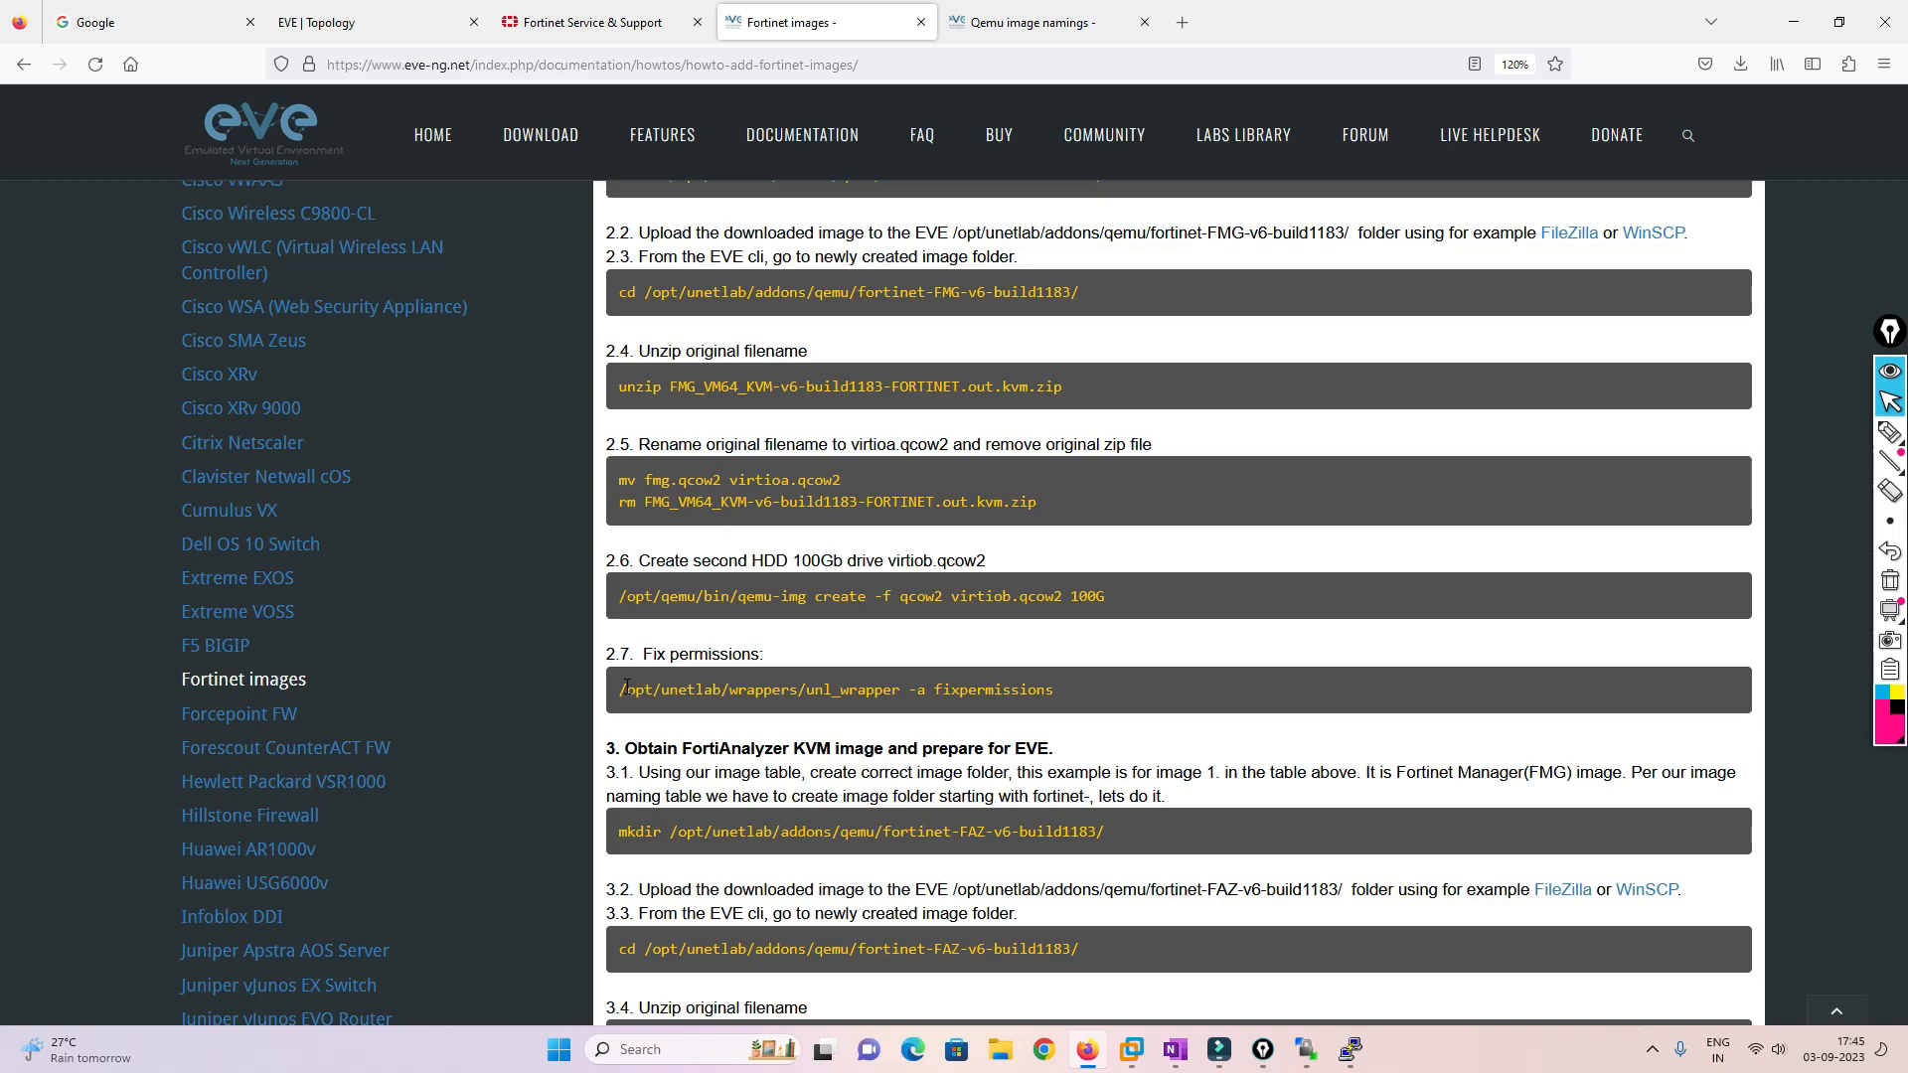
{"action": "left_click_drag", "start_coordinate": [618, 689], "coordinate": [1101, 682]}
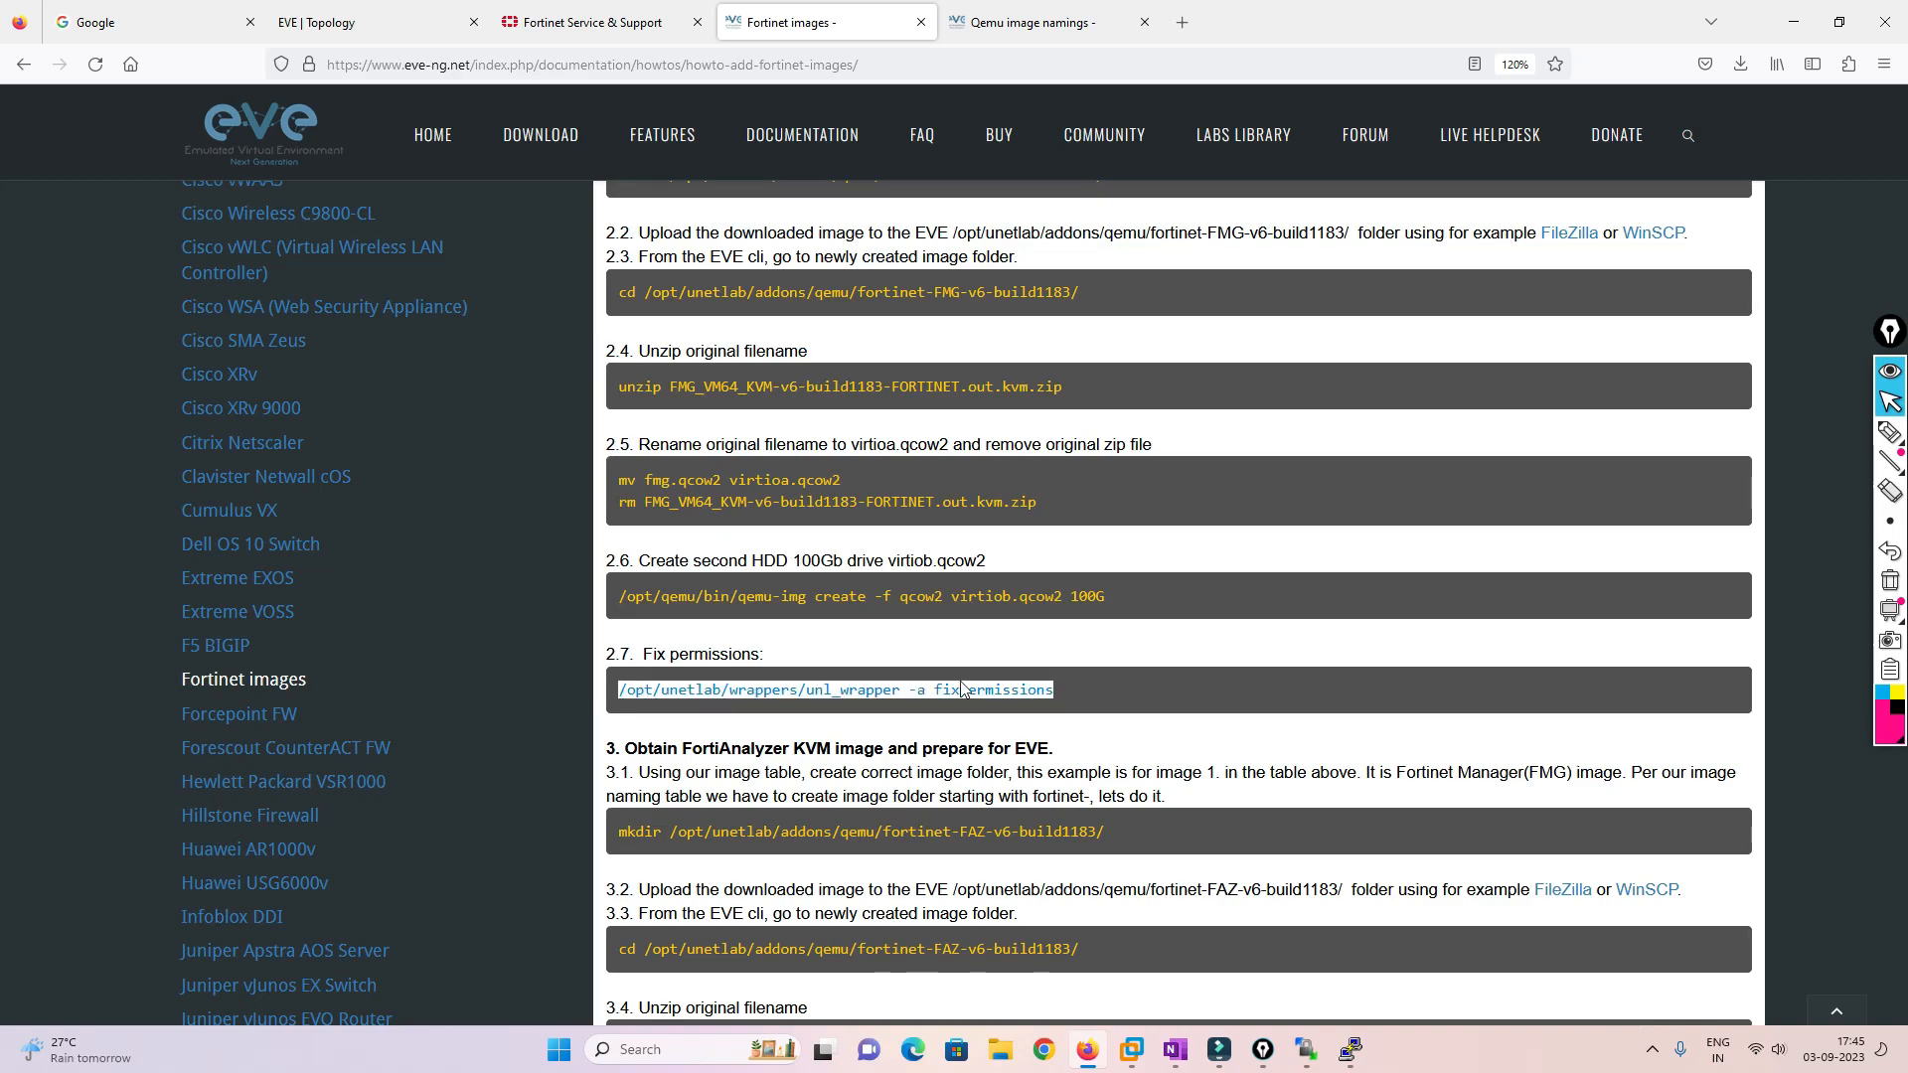
{"action": "key", "text": "alt+Tab"}
{"action": "key", "text": "shift+Insert"}
{"action": "key", "text": "Return"}
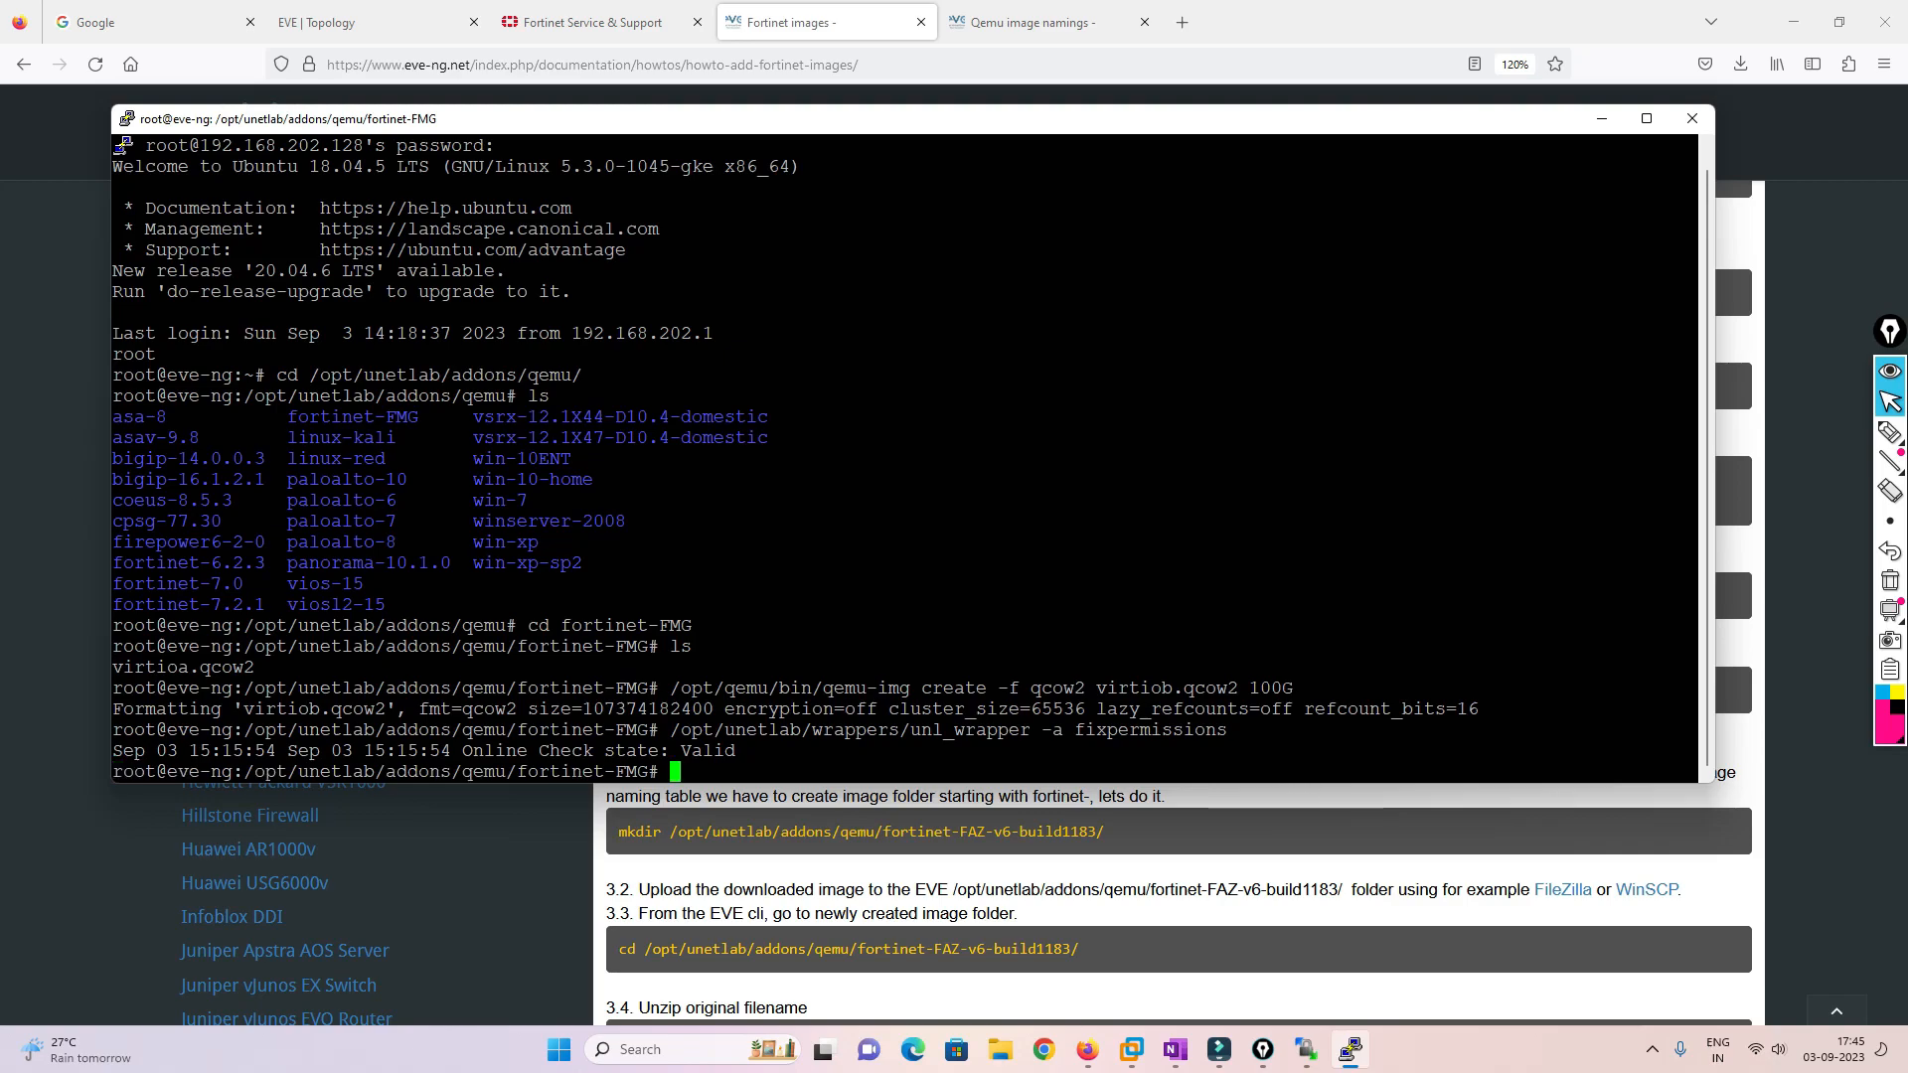
{"action": "left_click", "coordinate": [1306, 1050]}
Refresh WinSCP's fortinet-FMG listing by going up to qemu and back in
{"action": "double_click", "coordinate": [1032, 549]}
{"action": "double_click", "coordinate": [999, 205]}
{"action": "double_click", "coordinate": [1032, 548]}
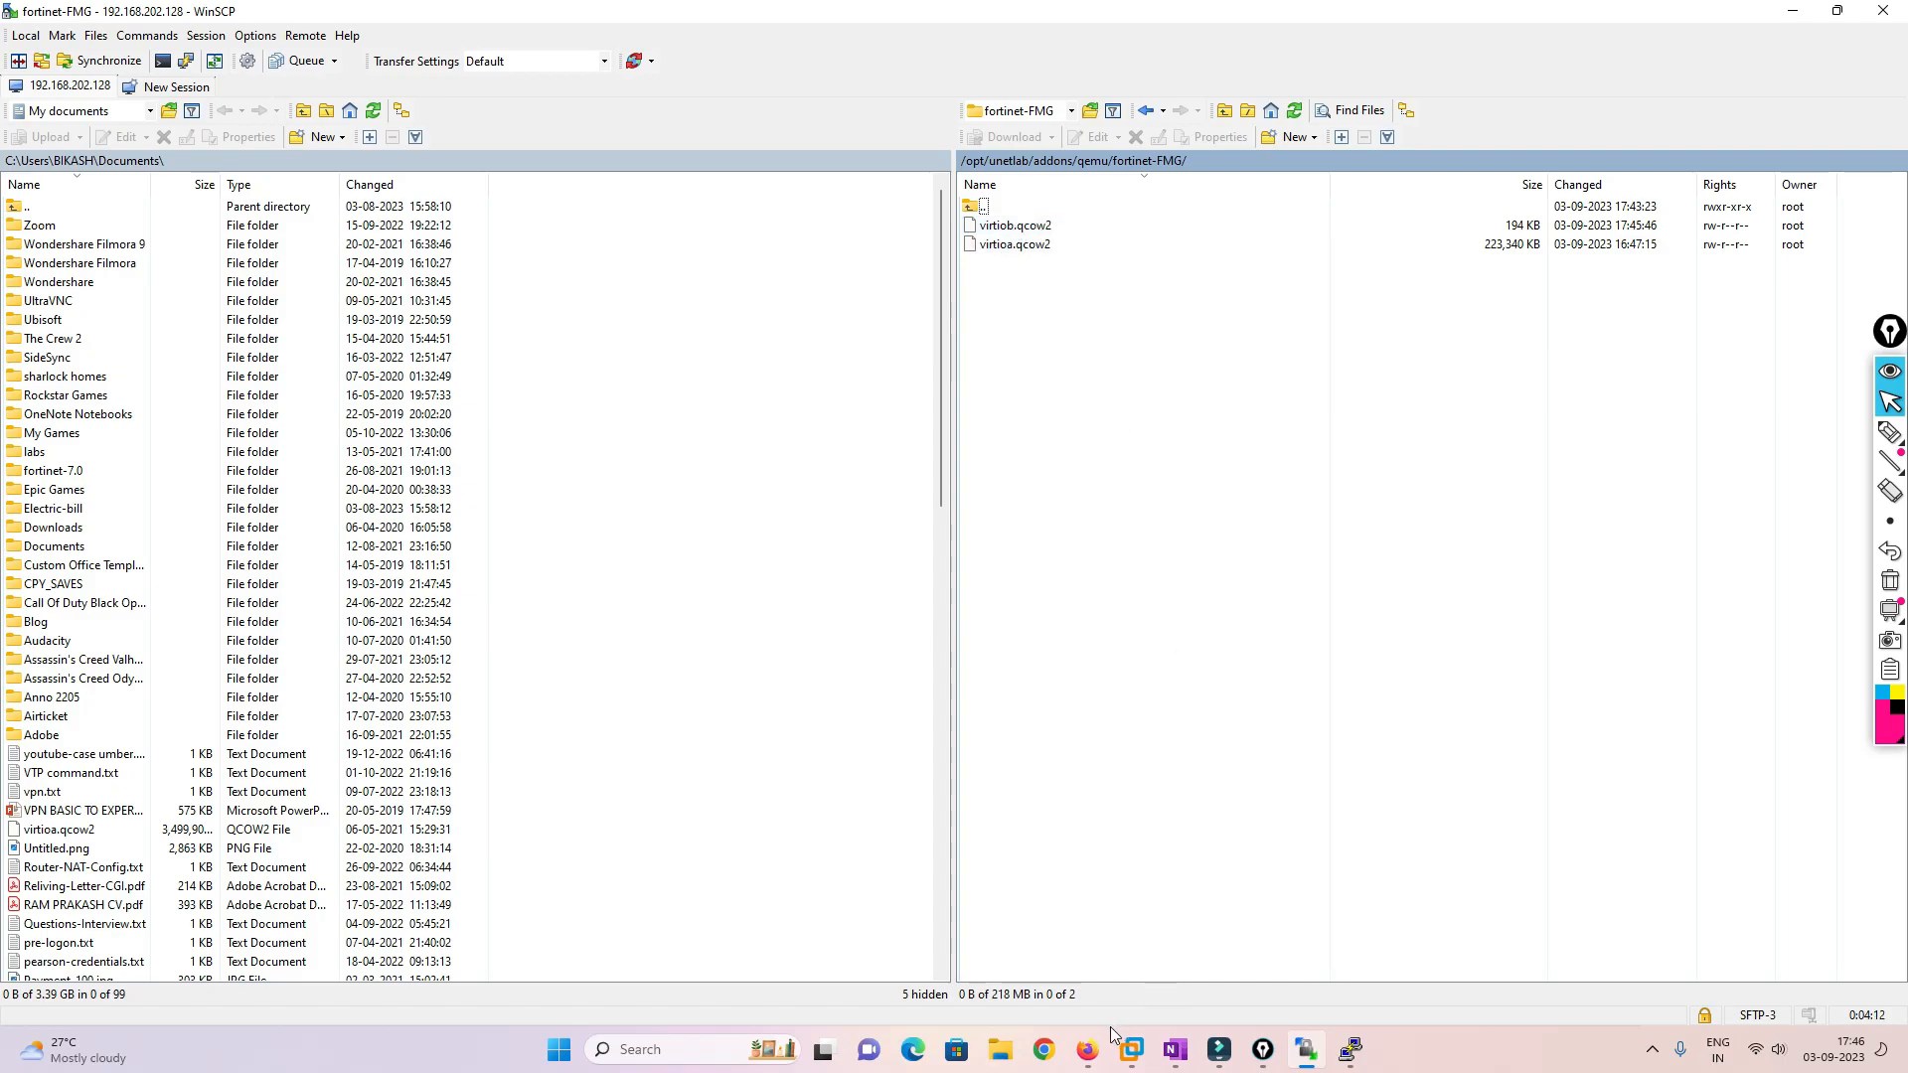
{"action": "left_click", "coordinate": [1090, 1052]}
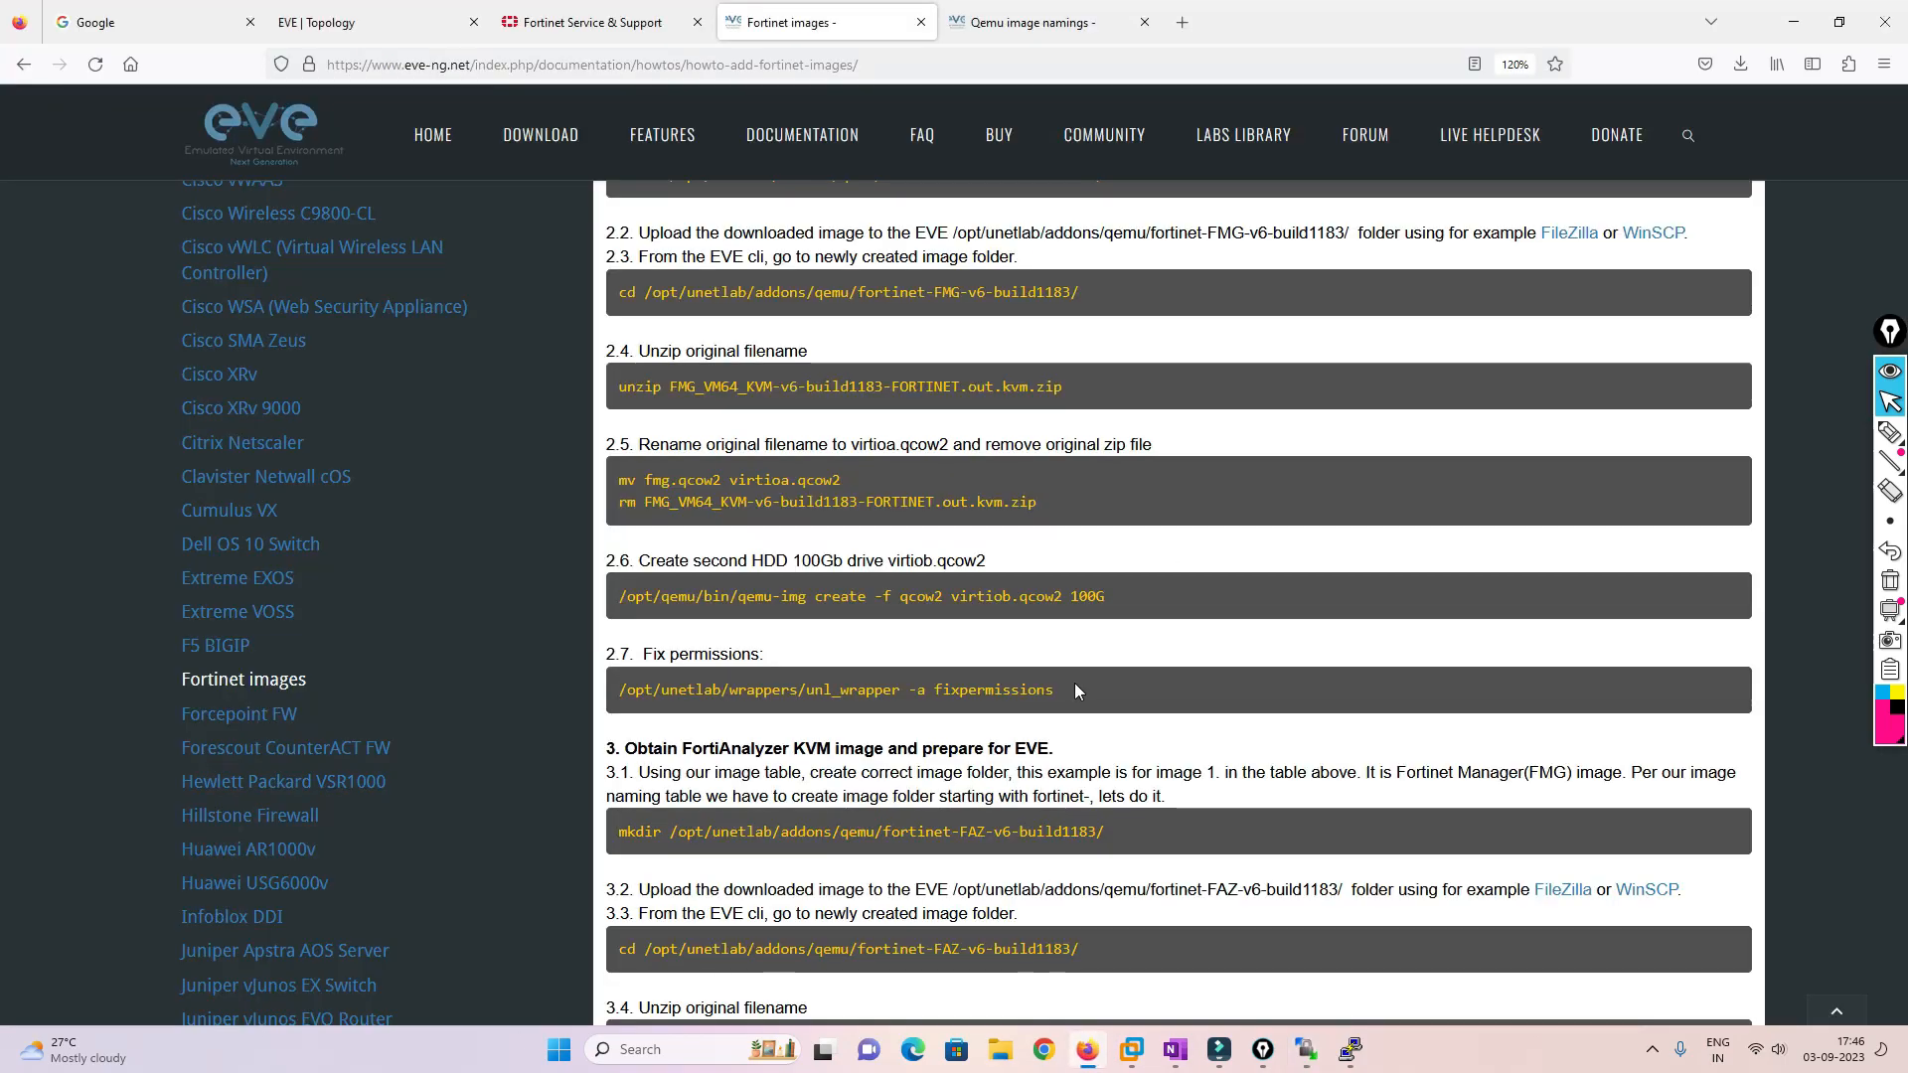
{"action": "left_click_drag", "start_coordinate": [1119, 595], "coordinate": [613, 599]}
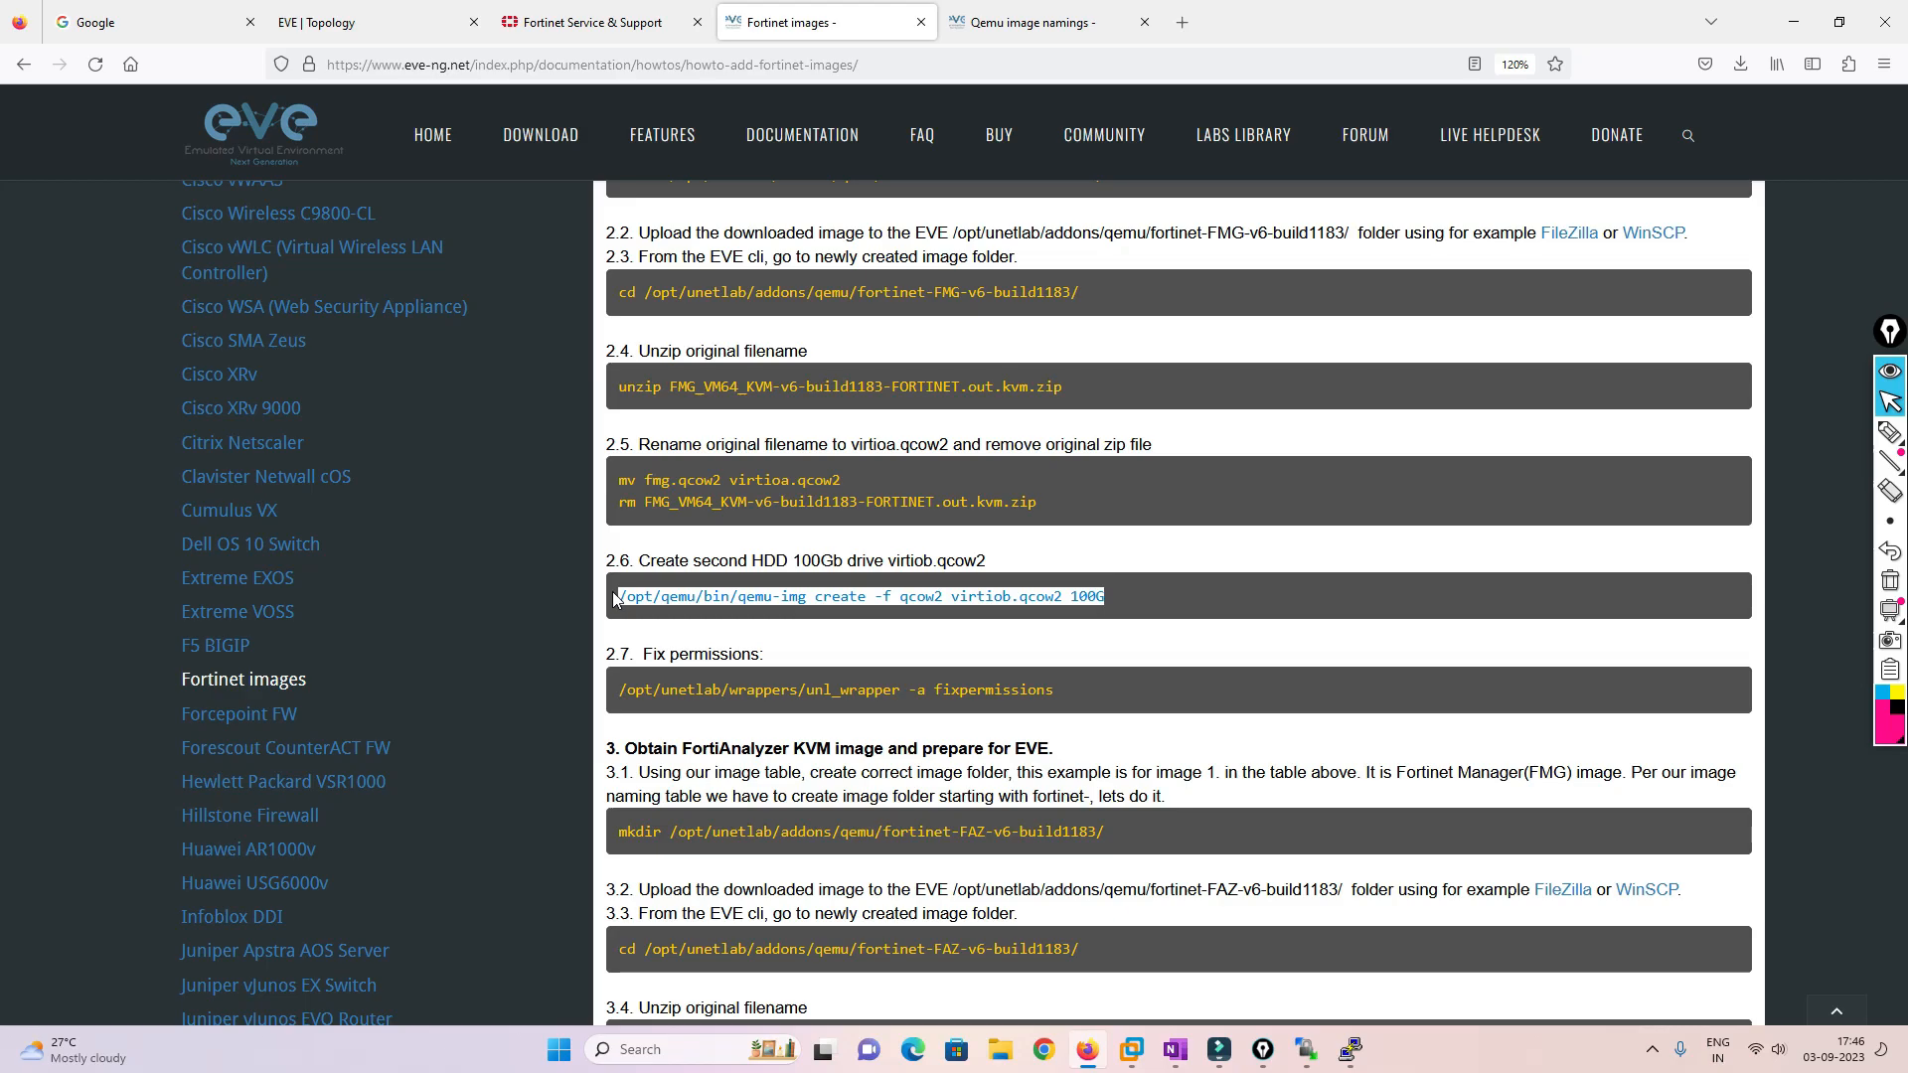
Add a Fortinet FortiGate node named FortinetMGMT with the Forti_Server.png icon, placed at left
{"action": "left_click", "coordinate": [343, 22]}
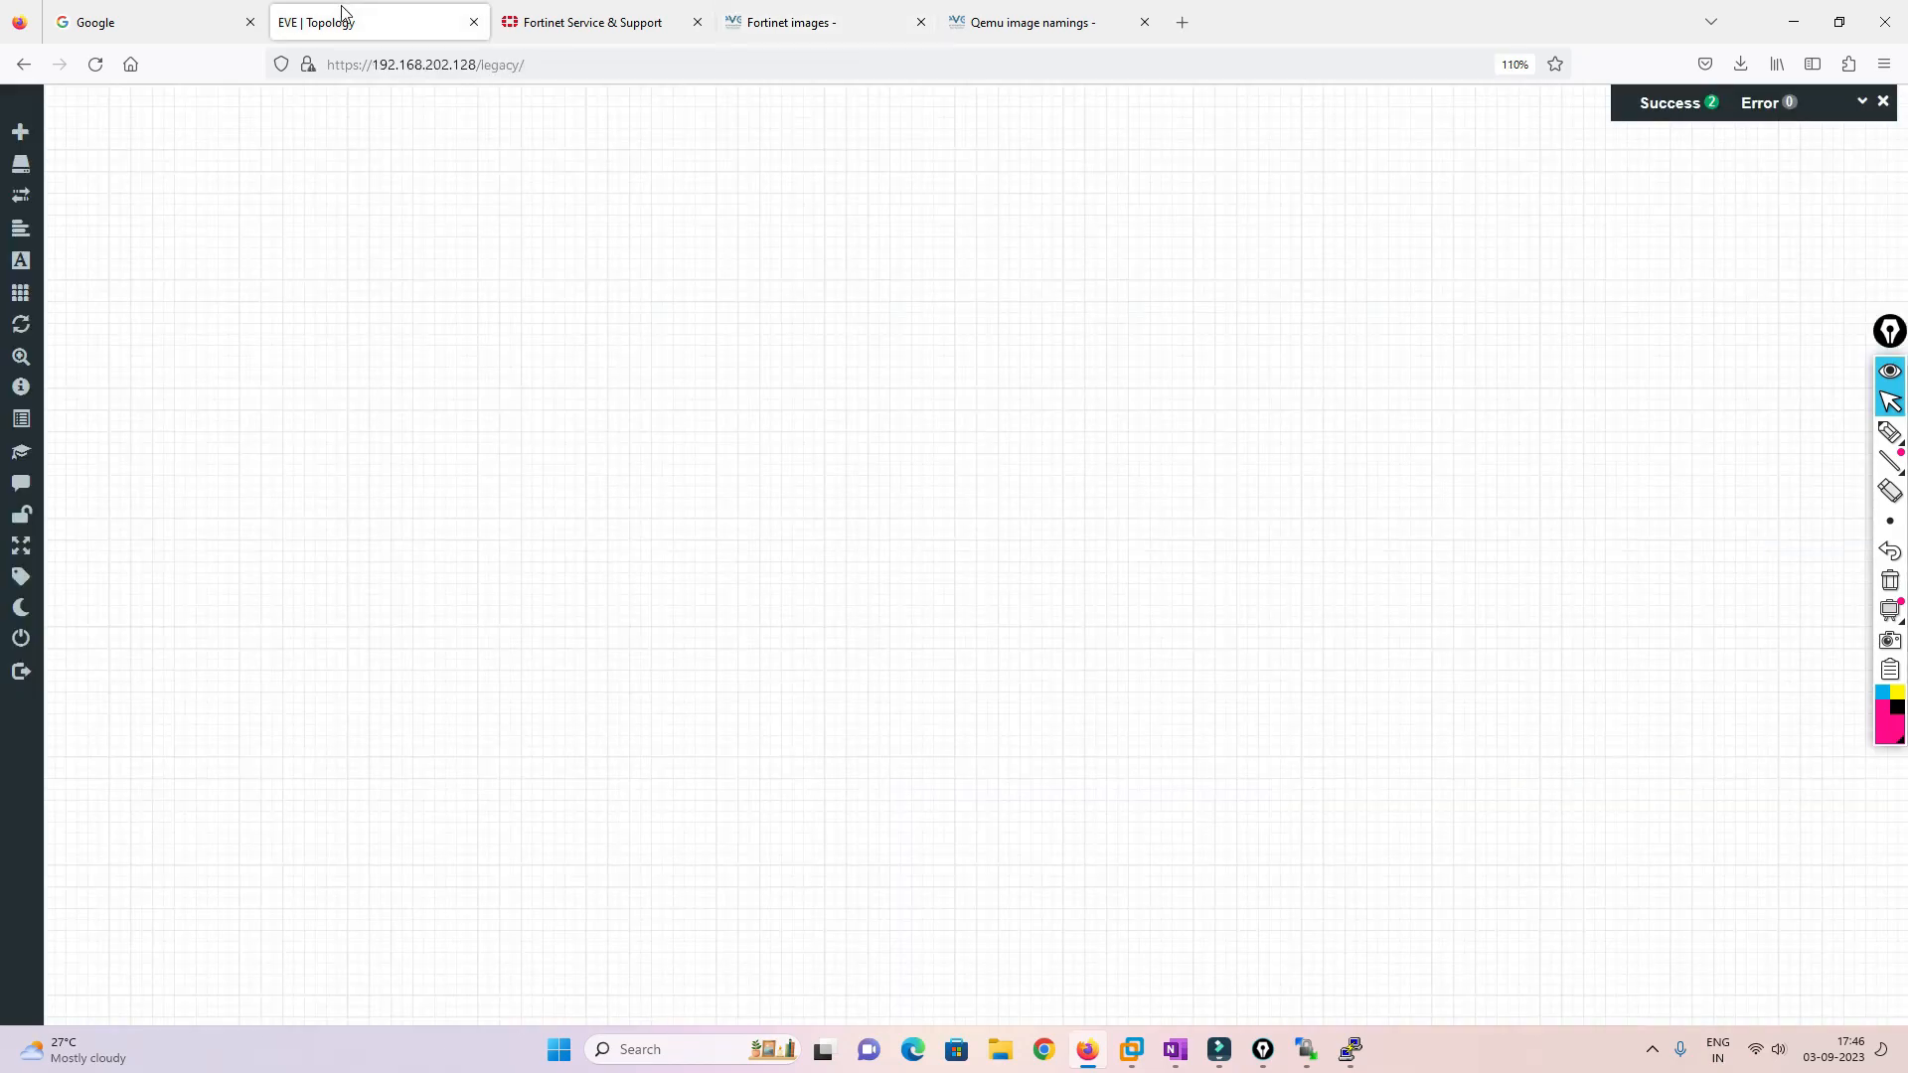
{"action": "right_click", "coordinate": [662, 297]}
{"action": "left_click", "coordinate": [734, 332]}
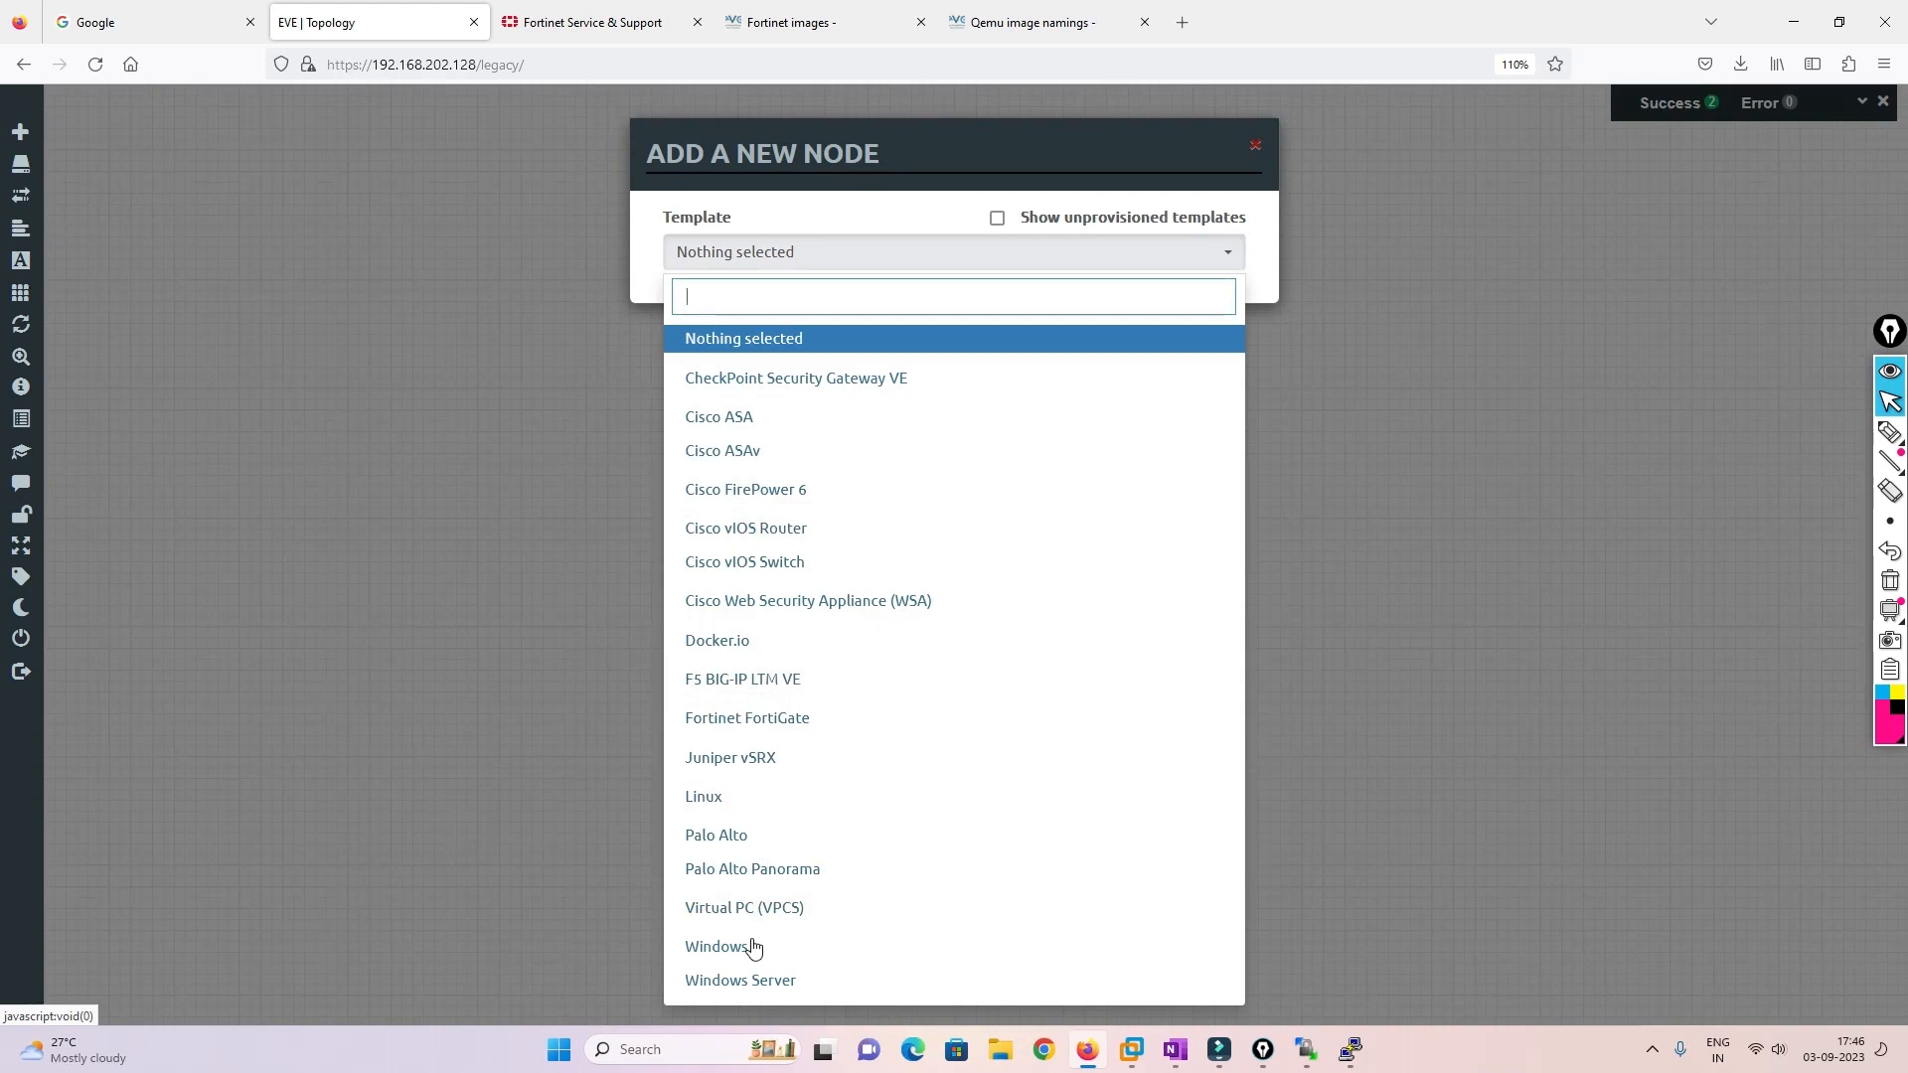
{"action": "left_click", "coordinate": [758, 717]}
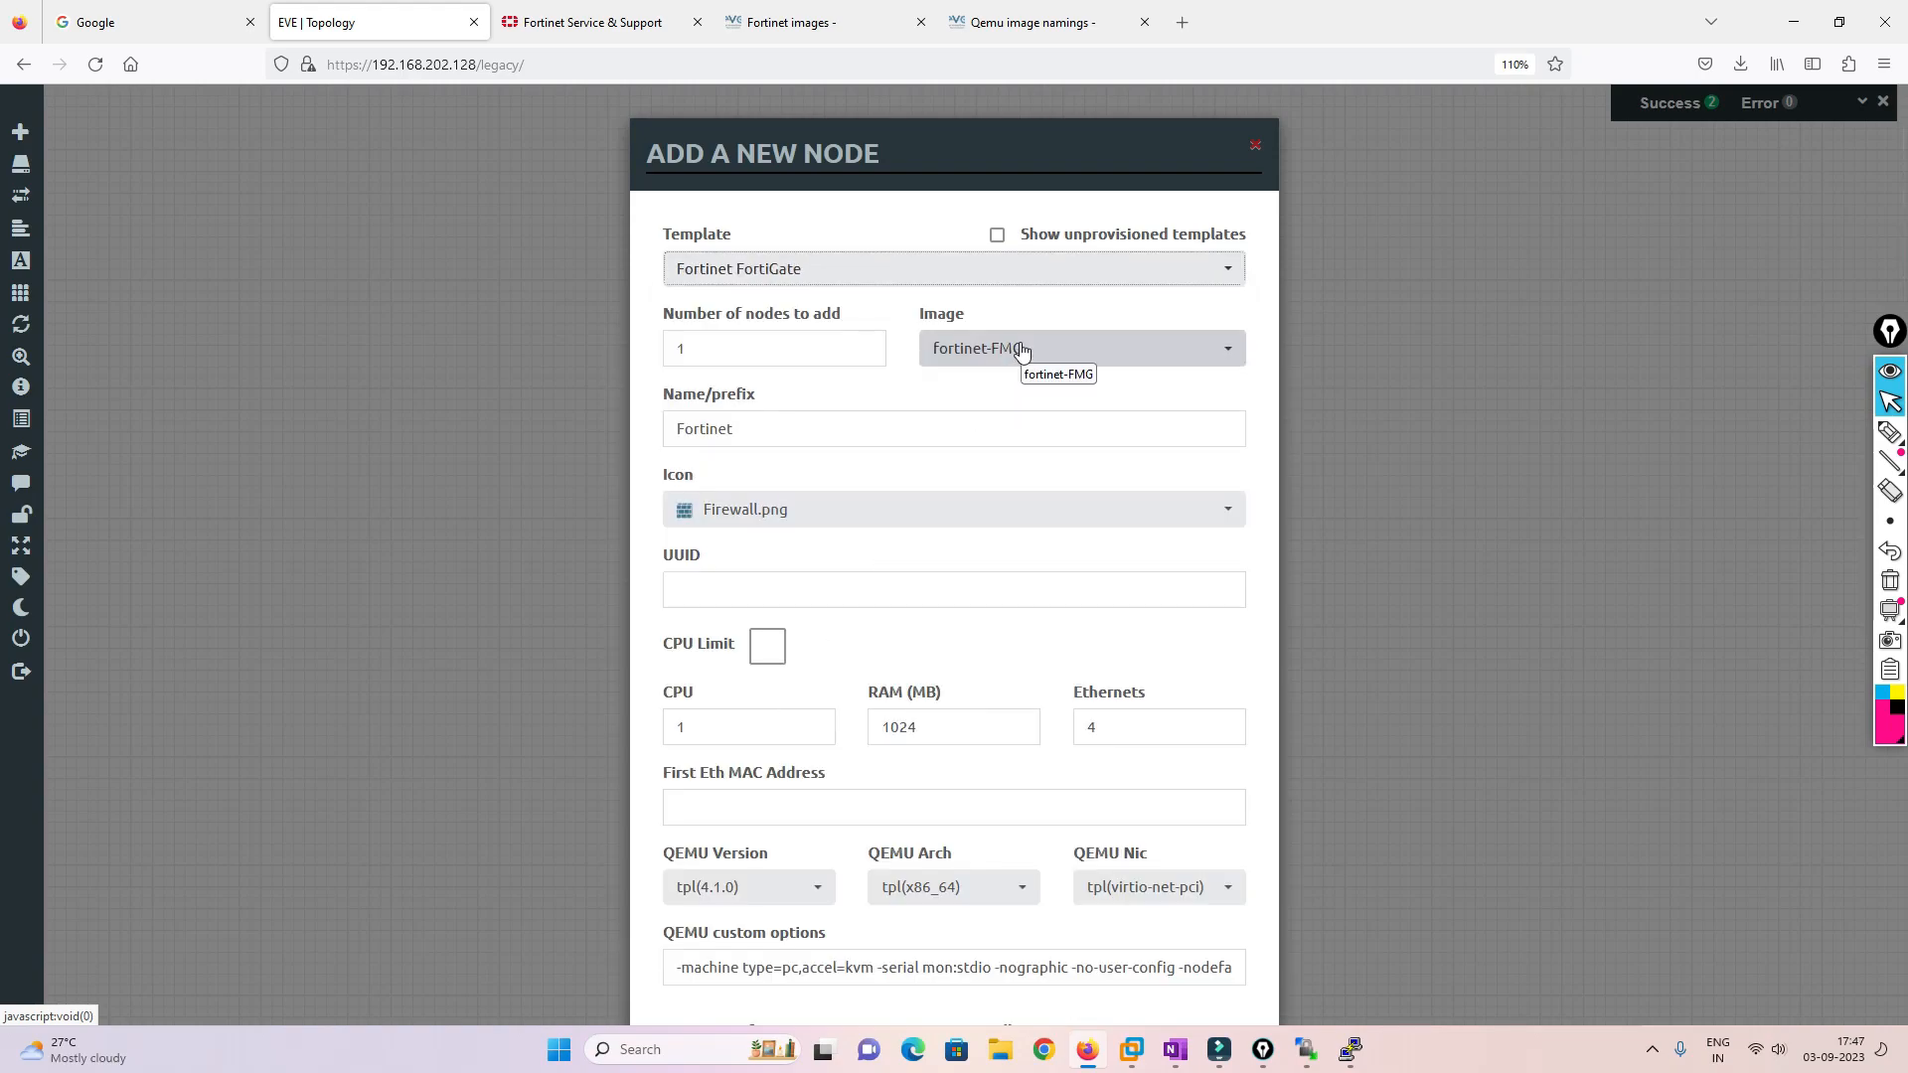
{"action": "left_click", "coordinate": [773, 426]}
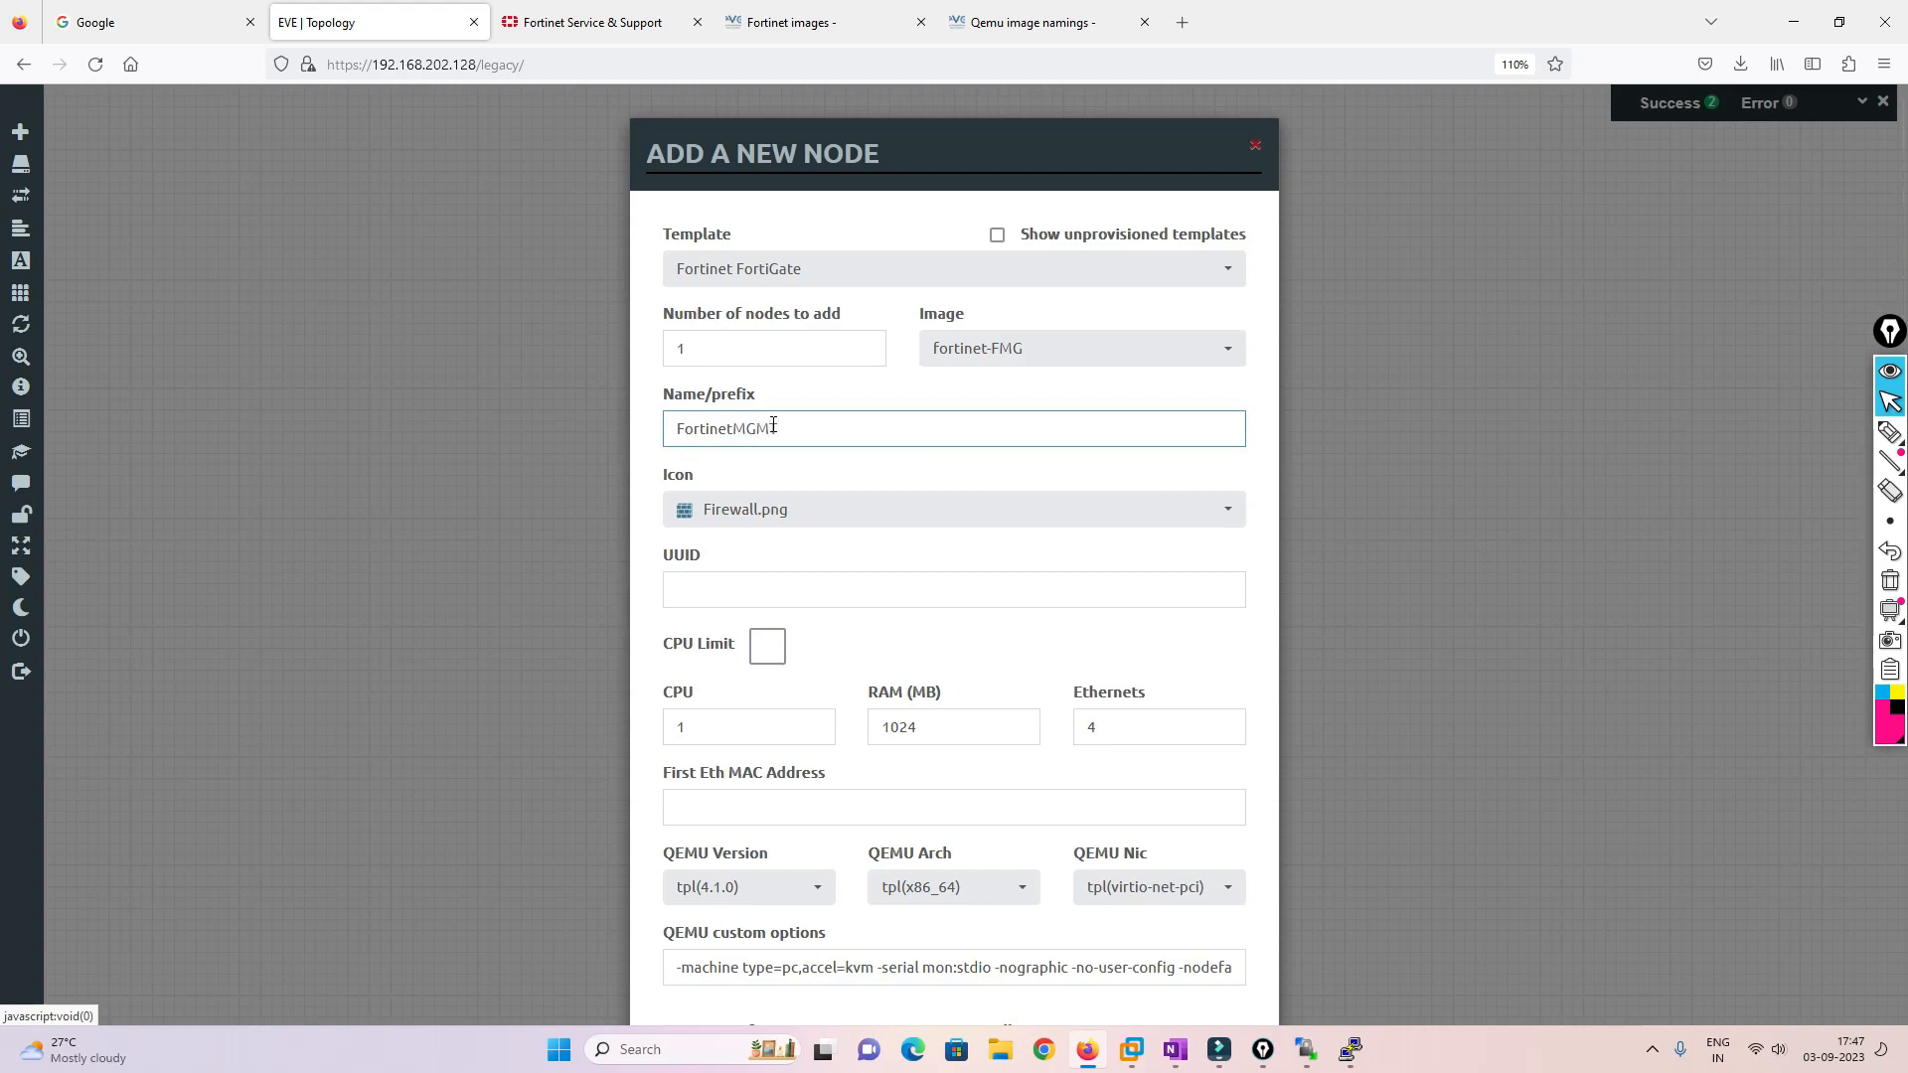
{"action": "left_click", "coordinate": [836, 515]}
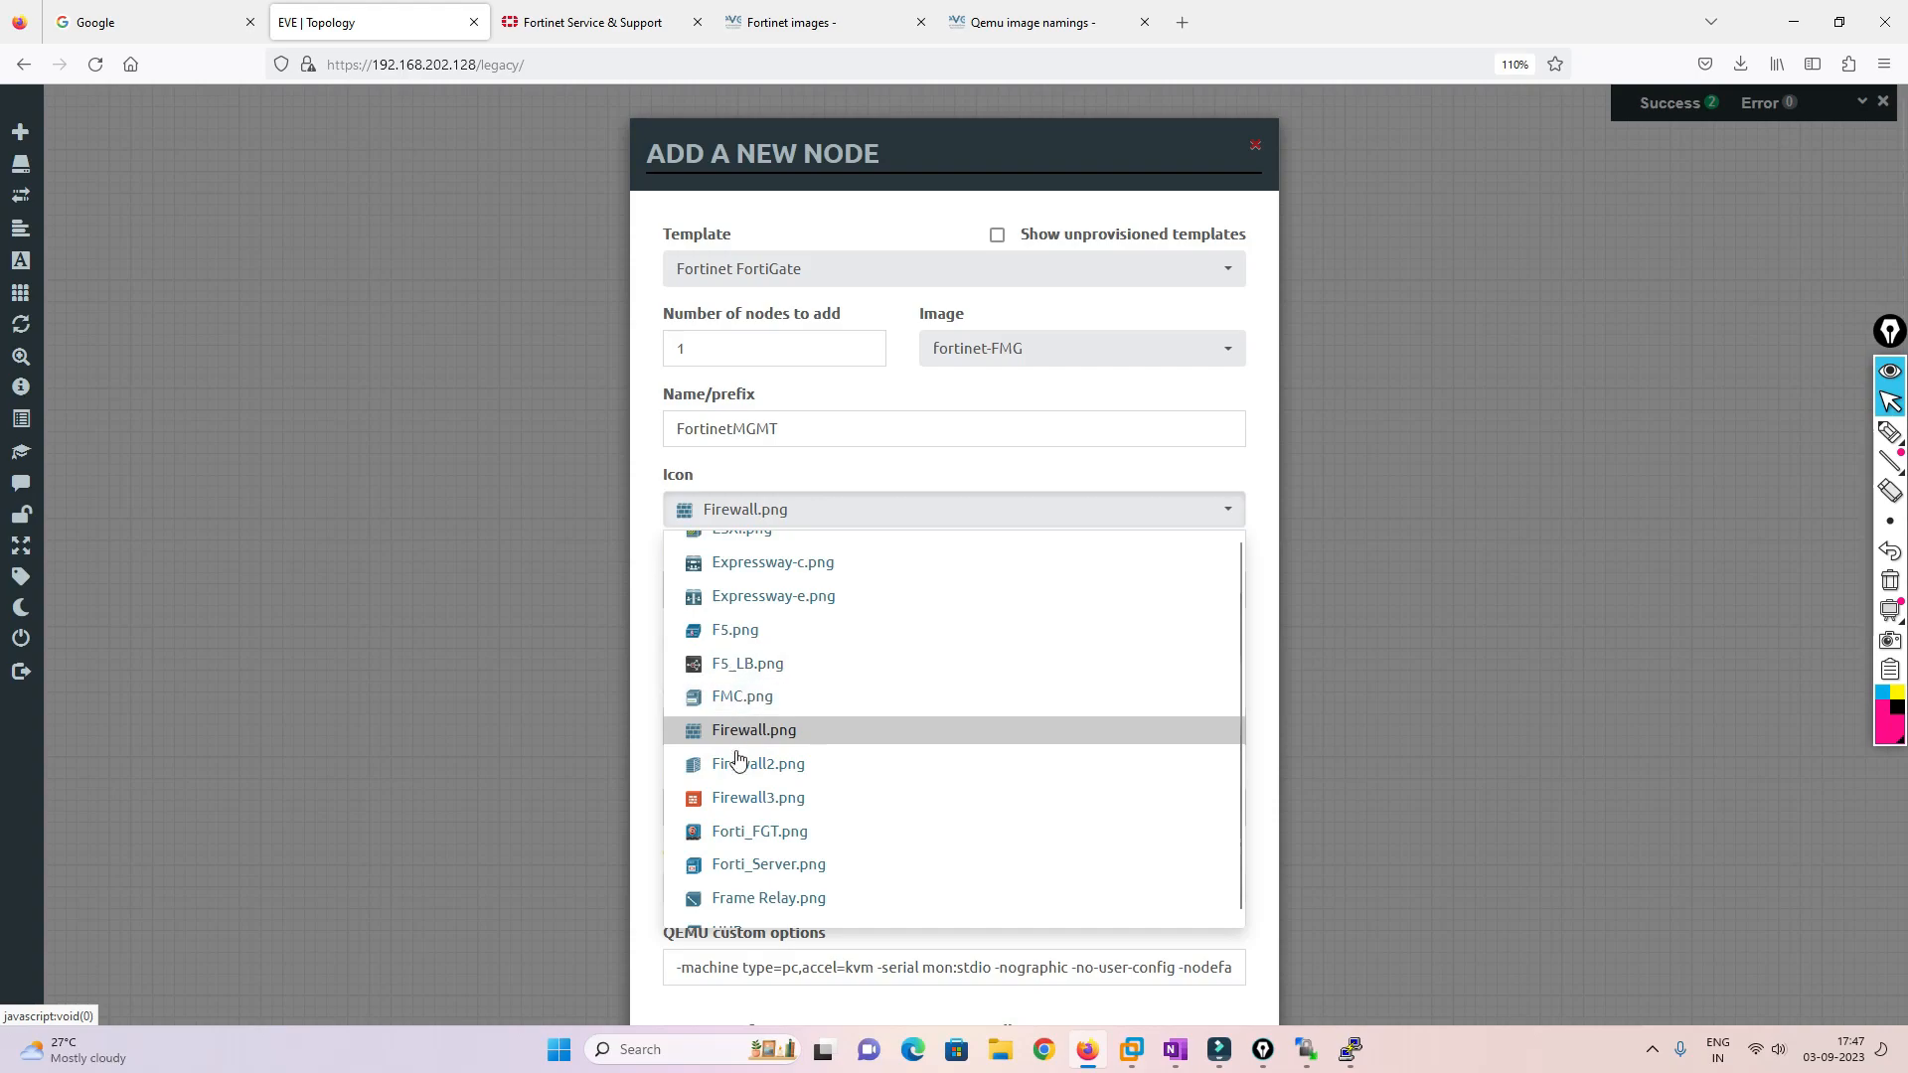
{"action": "left_click", "coordinate": [765, 866]}
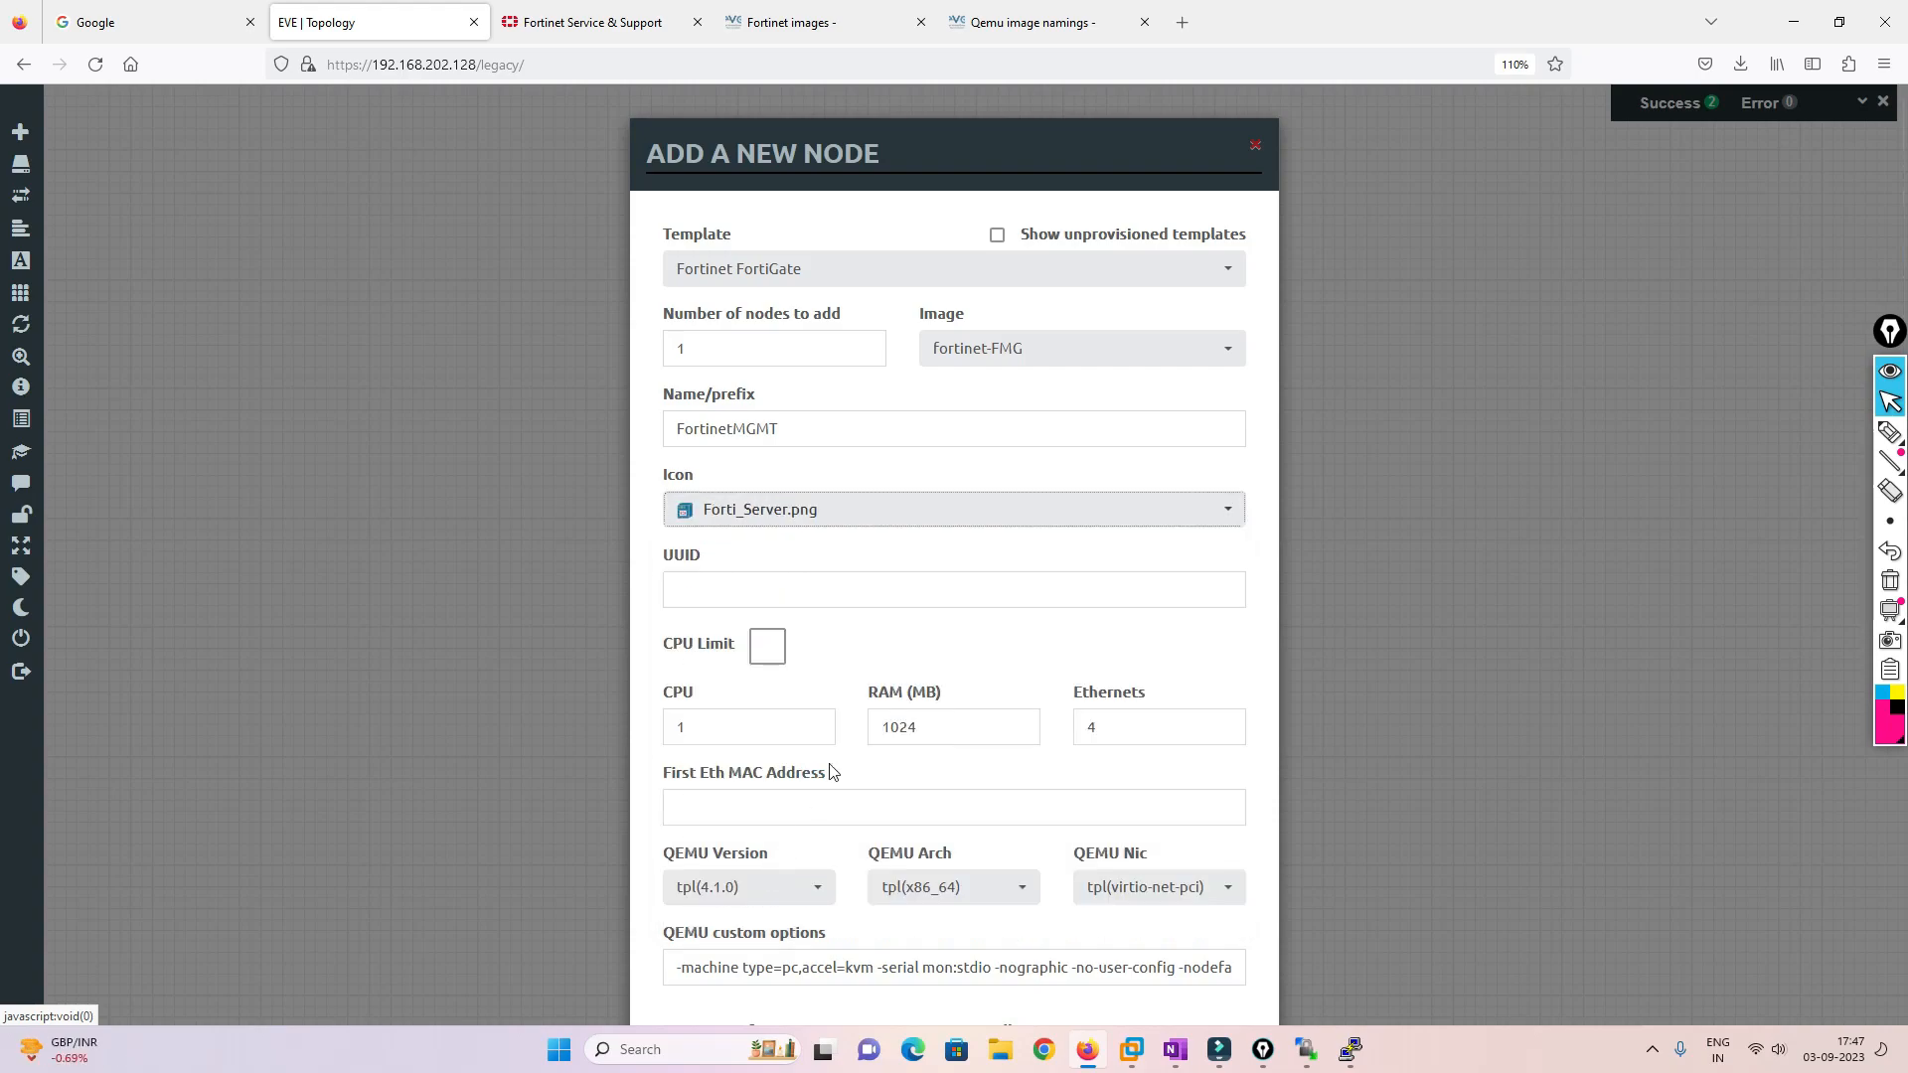
{"action": "scroll", "coordinate": [980, 658], "scroll_direction": "down", "scroll_amount": 5}
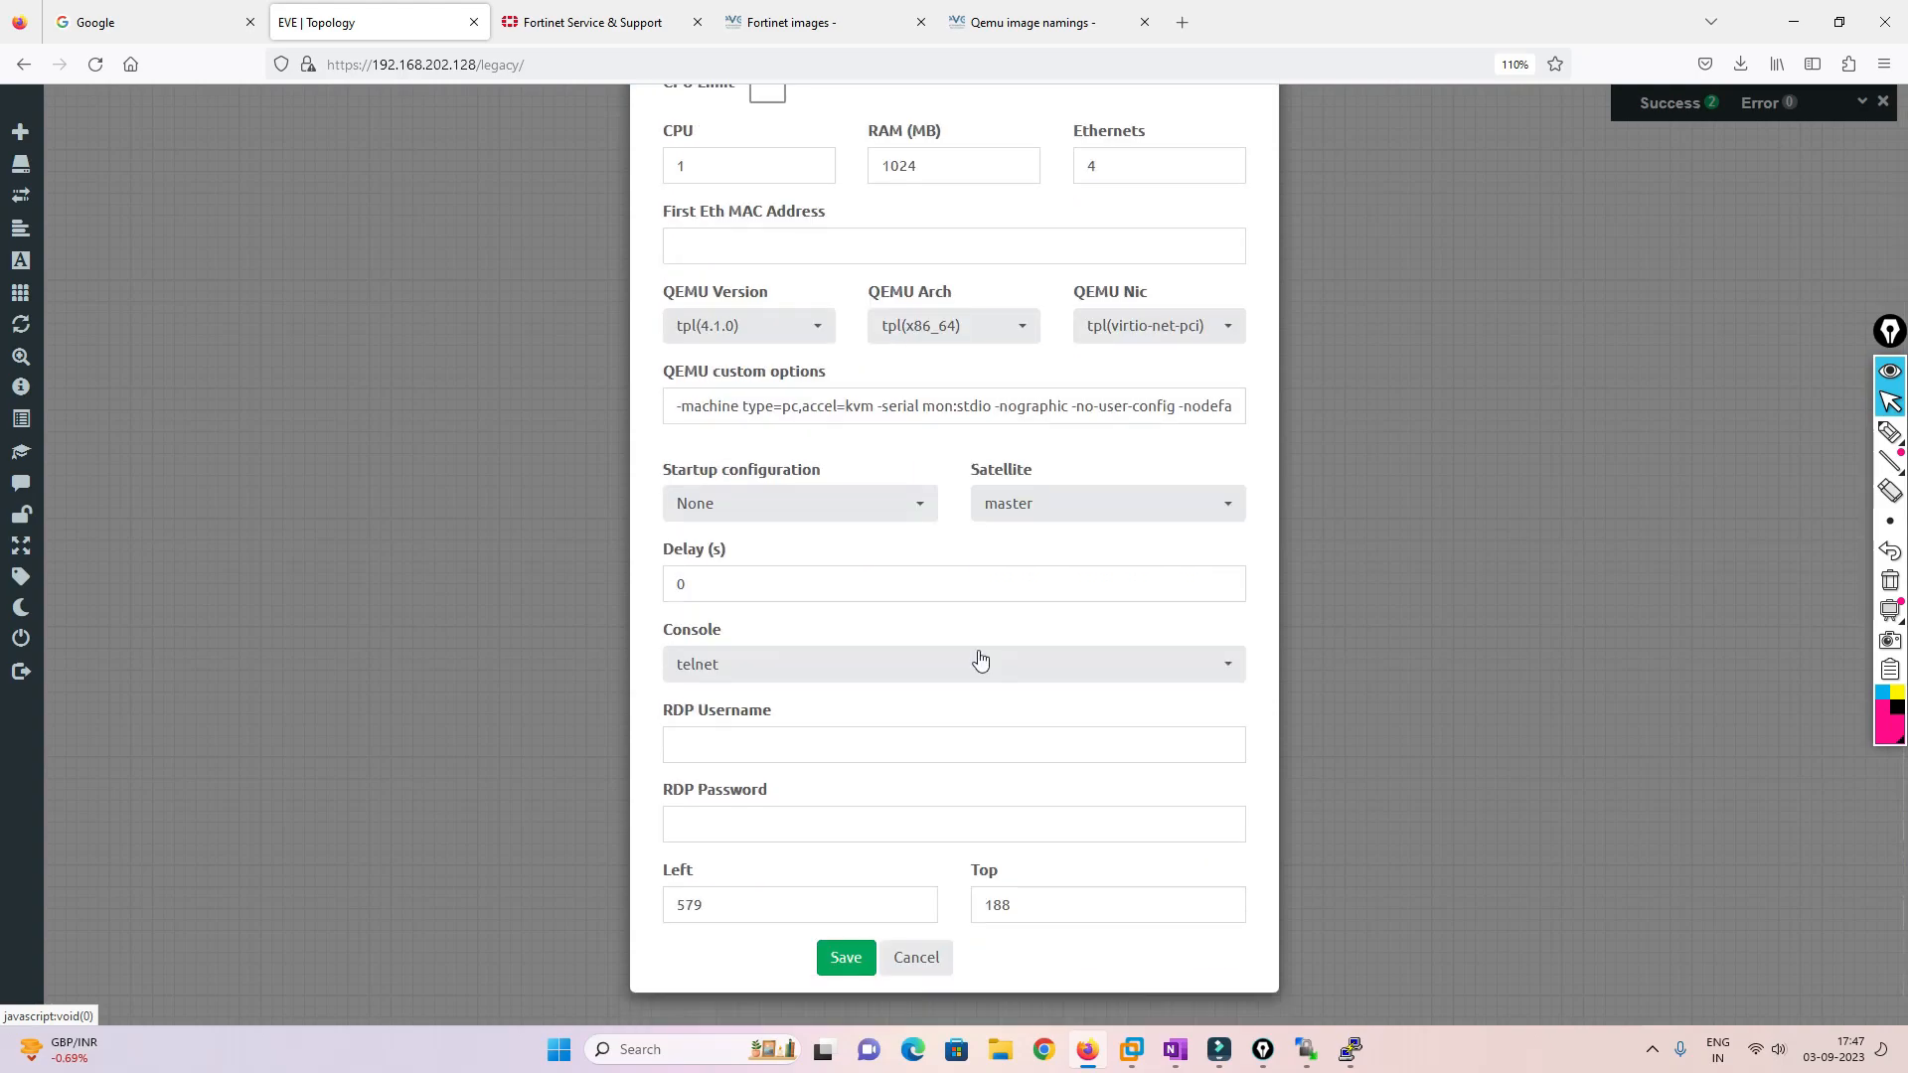
{"action": "left_click", "coordinate": [846, 957]}
{"action": "left_click_drag", "start_coordinate": [722, 343], "coordinate": [459, 501]}
Add a second Fortinet FortiGate node named Fortinet using a different Fortinet image
{"action": "right_click", "coordinate": [725, 513]}
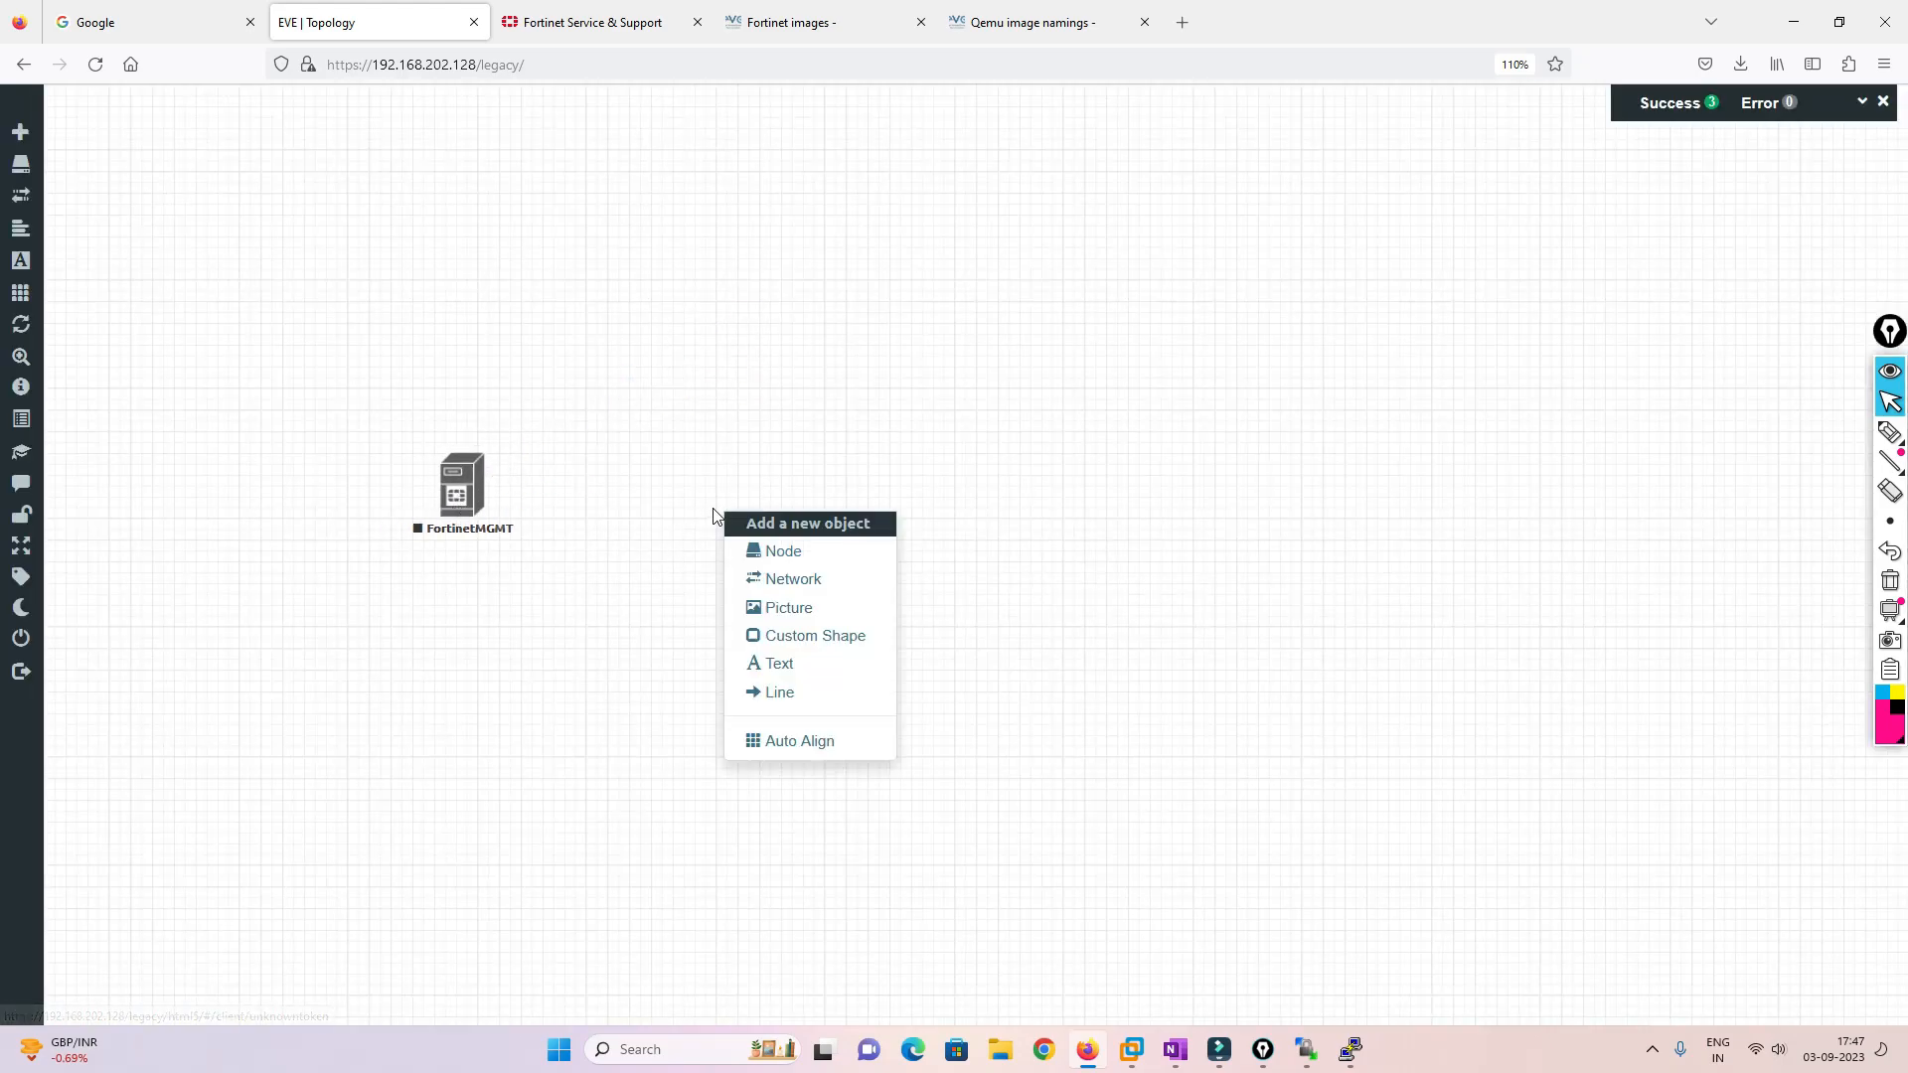
{"action": "left_click", "coordinate": [795, 552]}
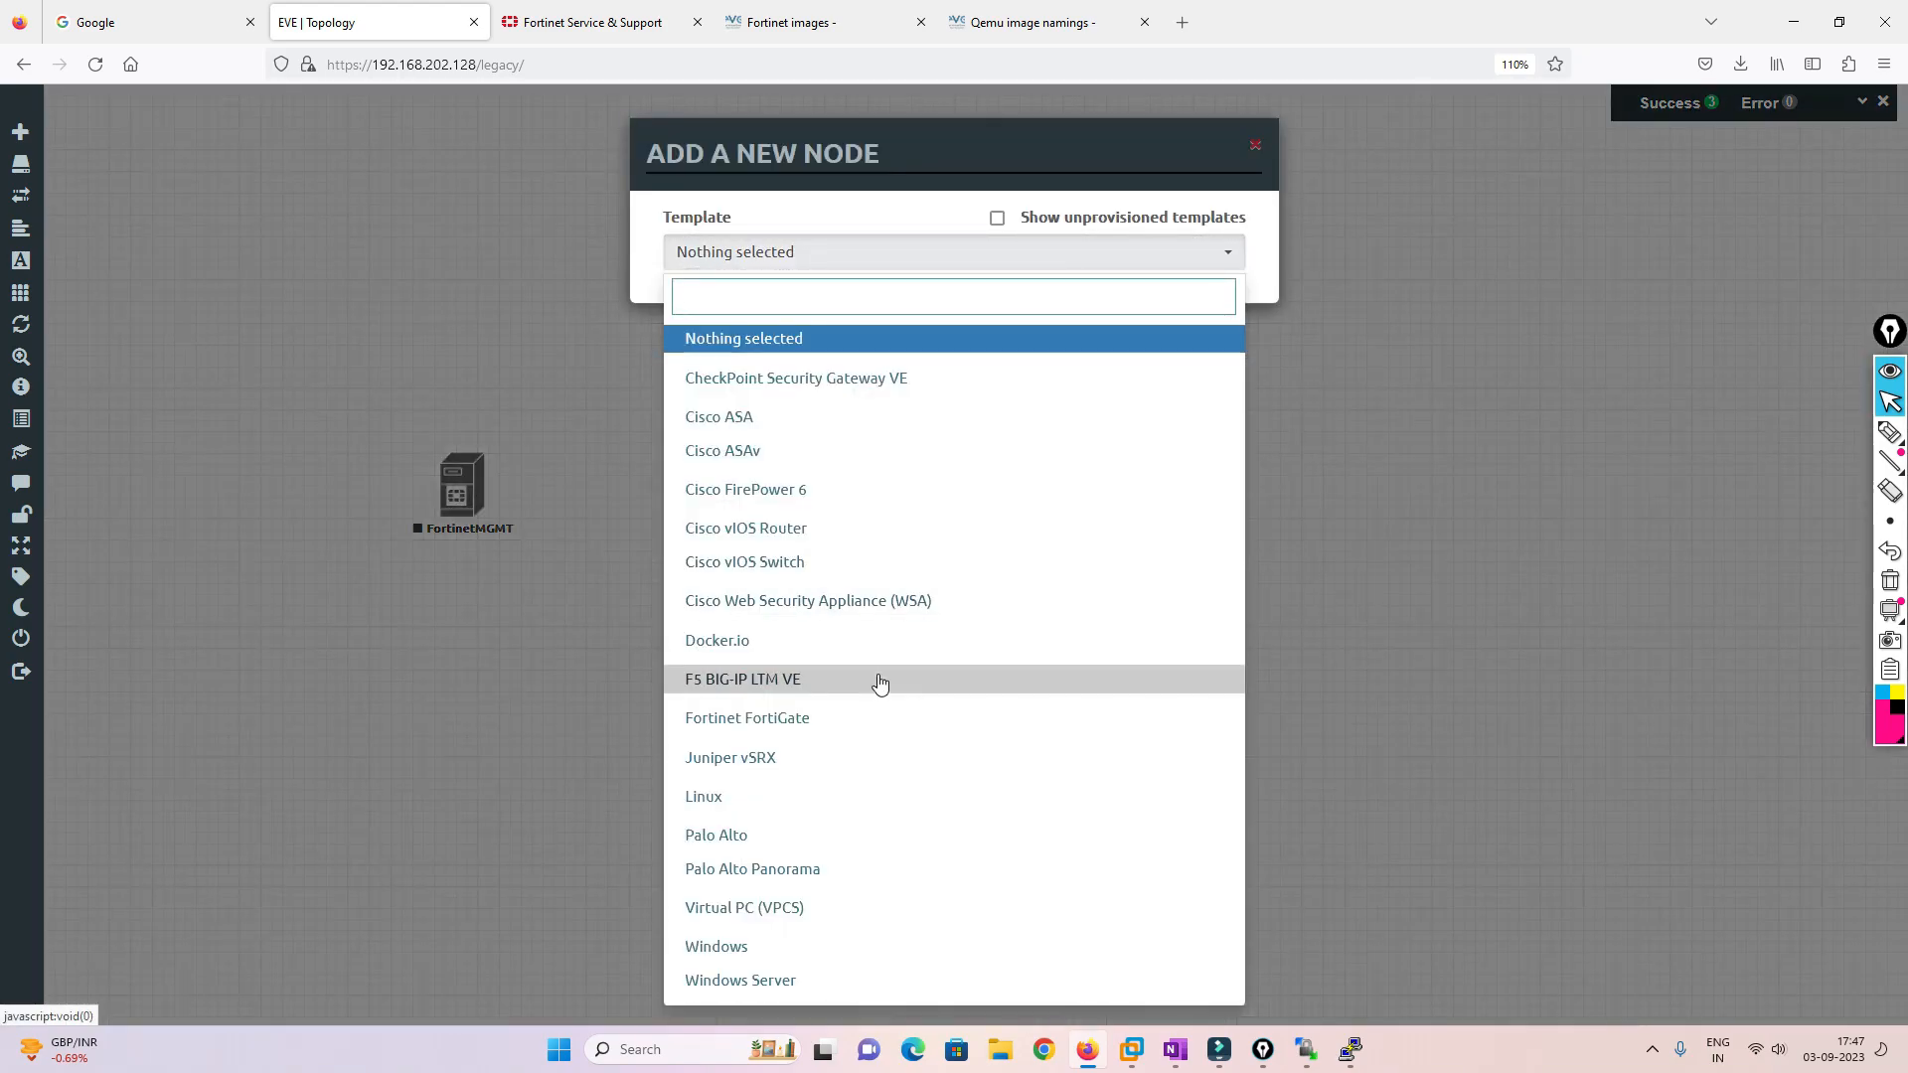
{"action": "left_click", "coordinate": [796, 718]}
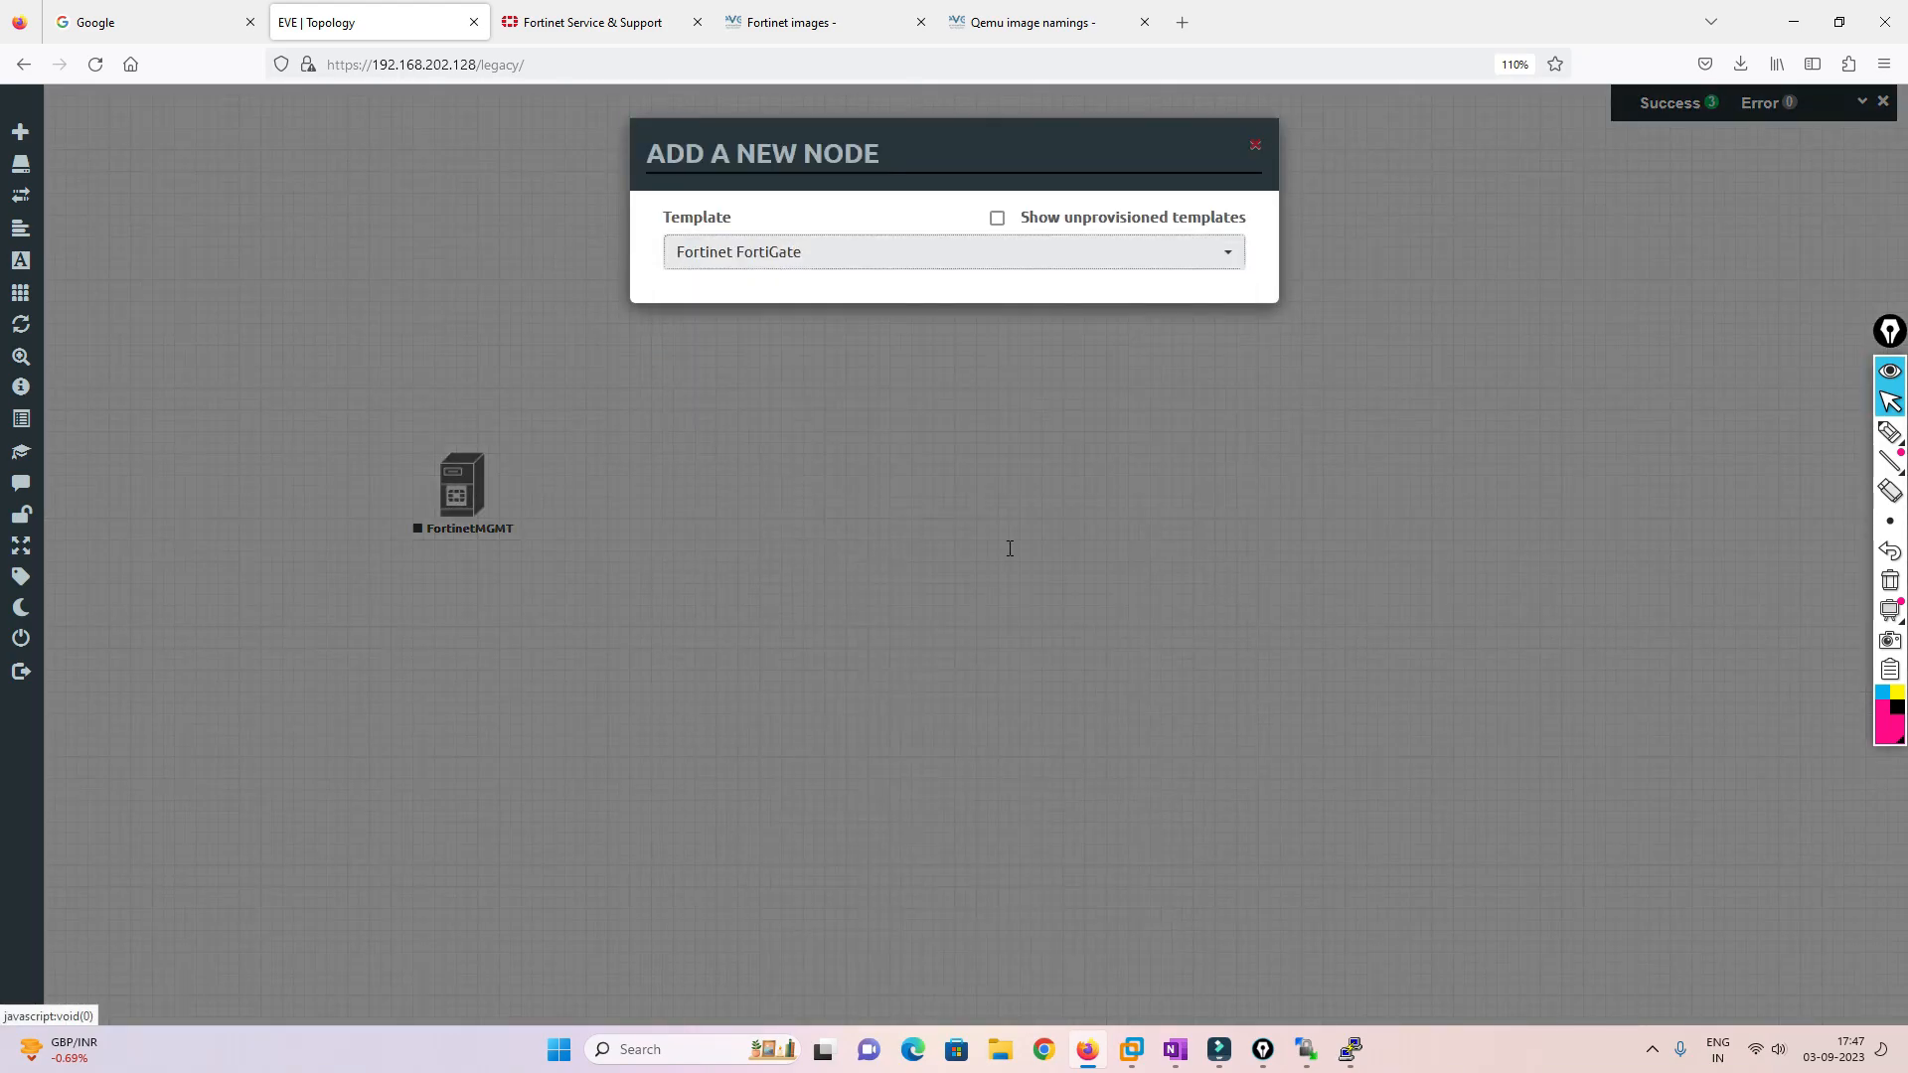
{"action": "left_click", "coordinate": [1034, 350]}
{"action": "left_click", "coordinate": [1024, 424]}
{"action": "scroll", "coordinate": [1047, 740], "scroll_direction": "down", "scroll_amount": 5}
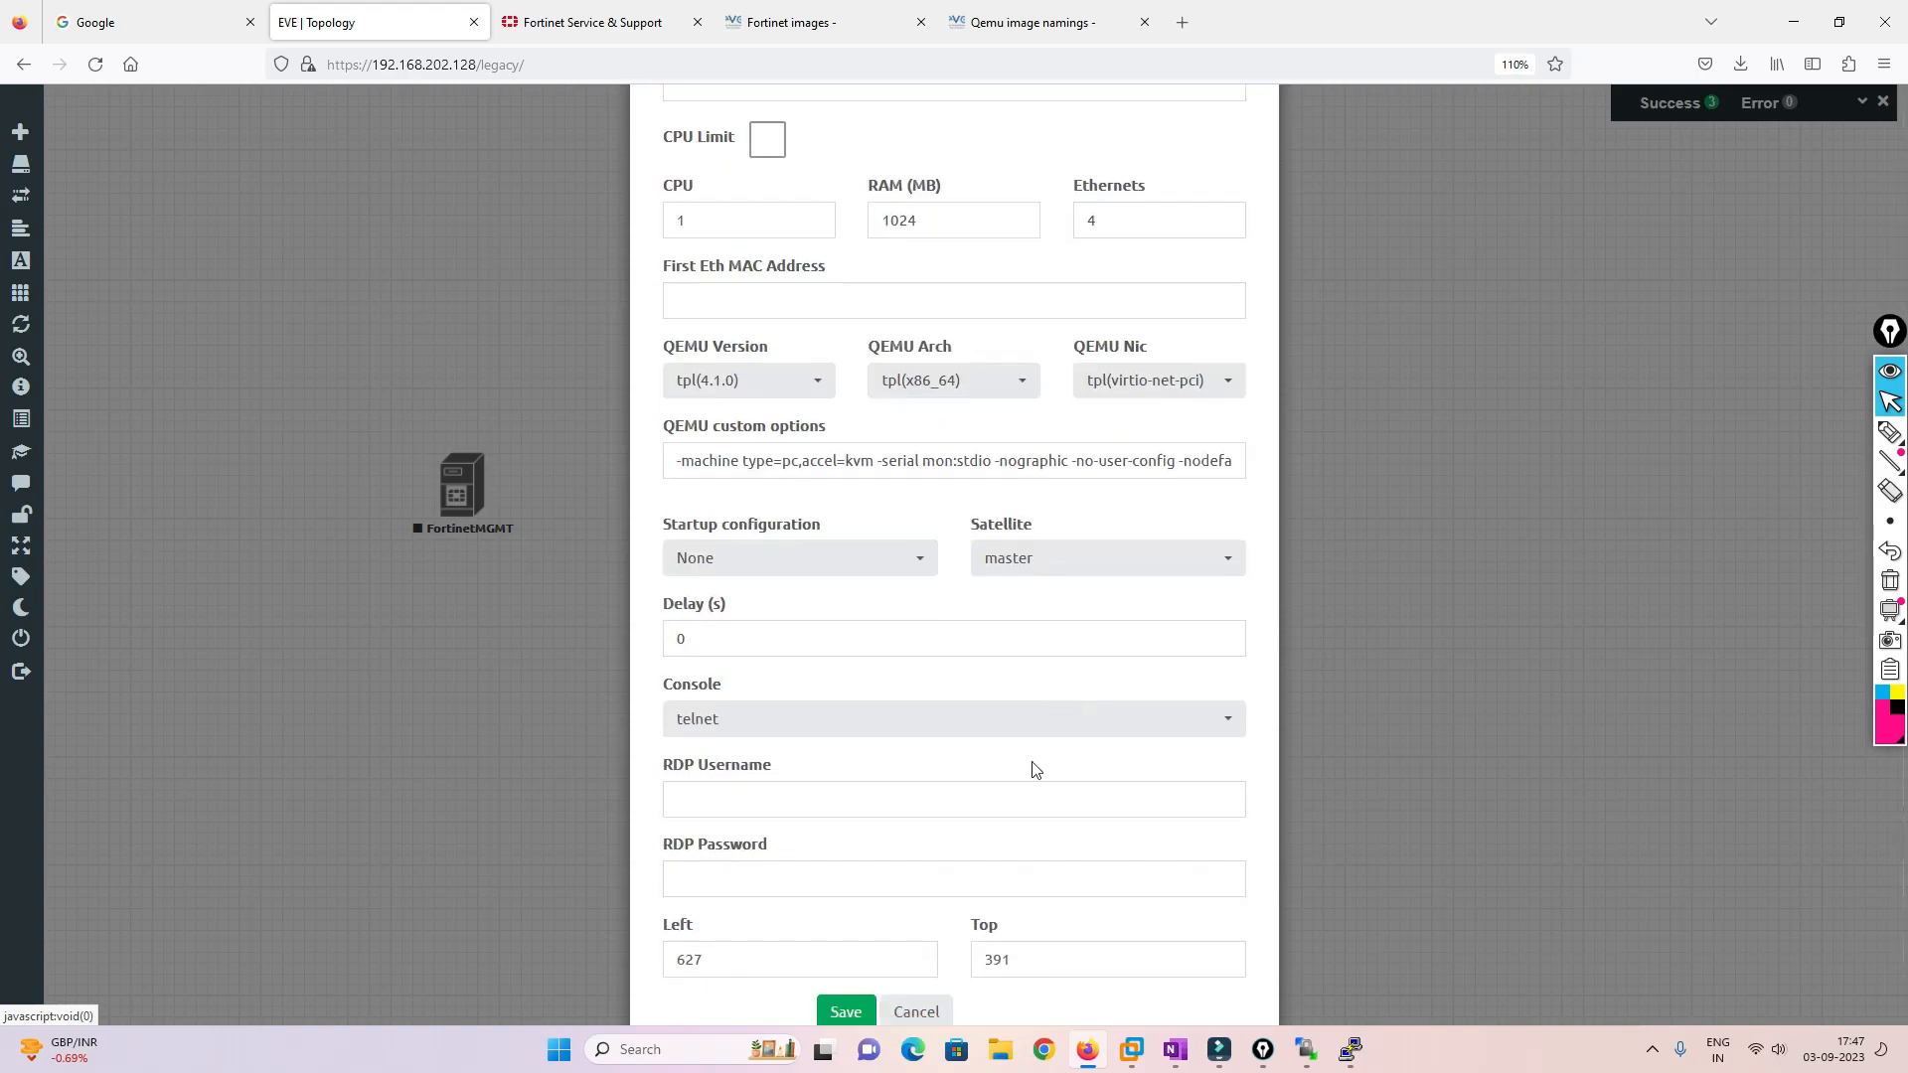
{"action": "left_click", "coordinate": [861, 1010]}
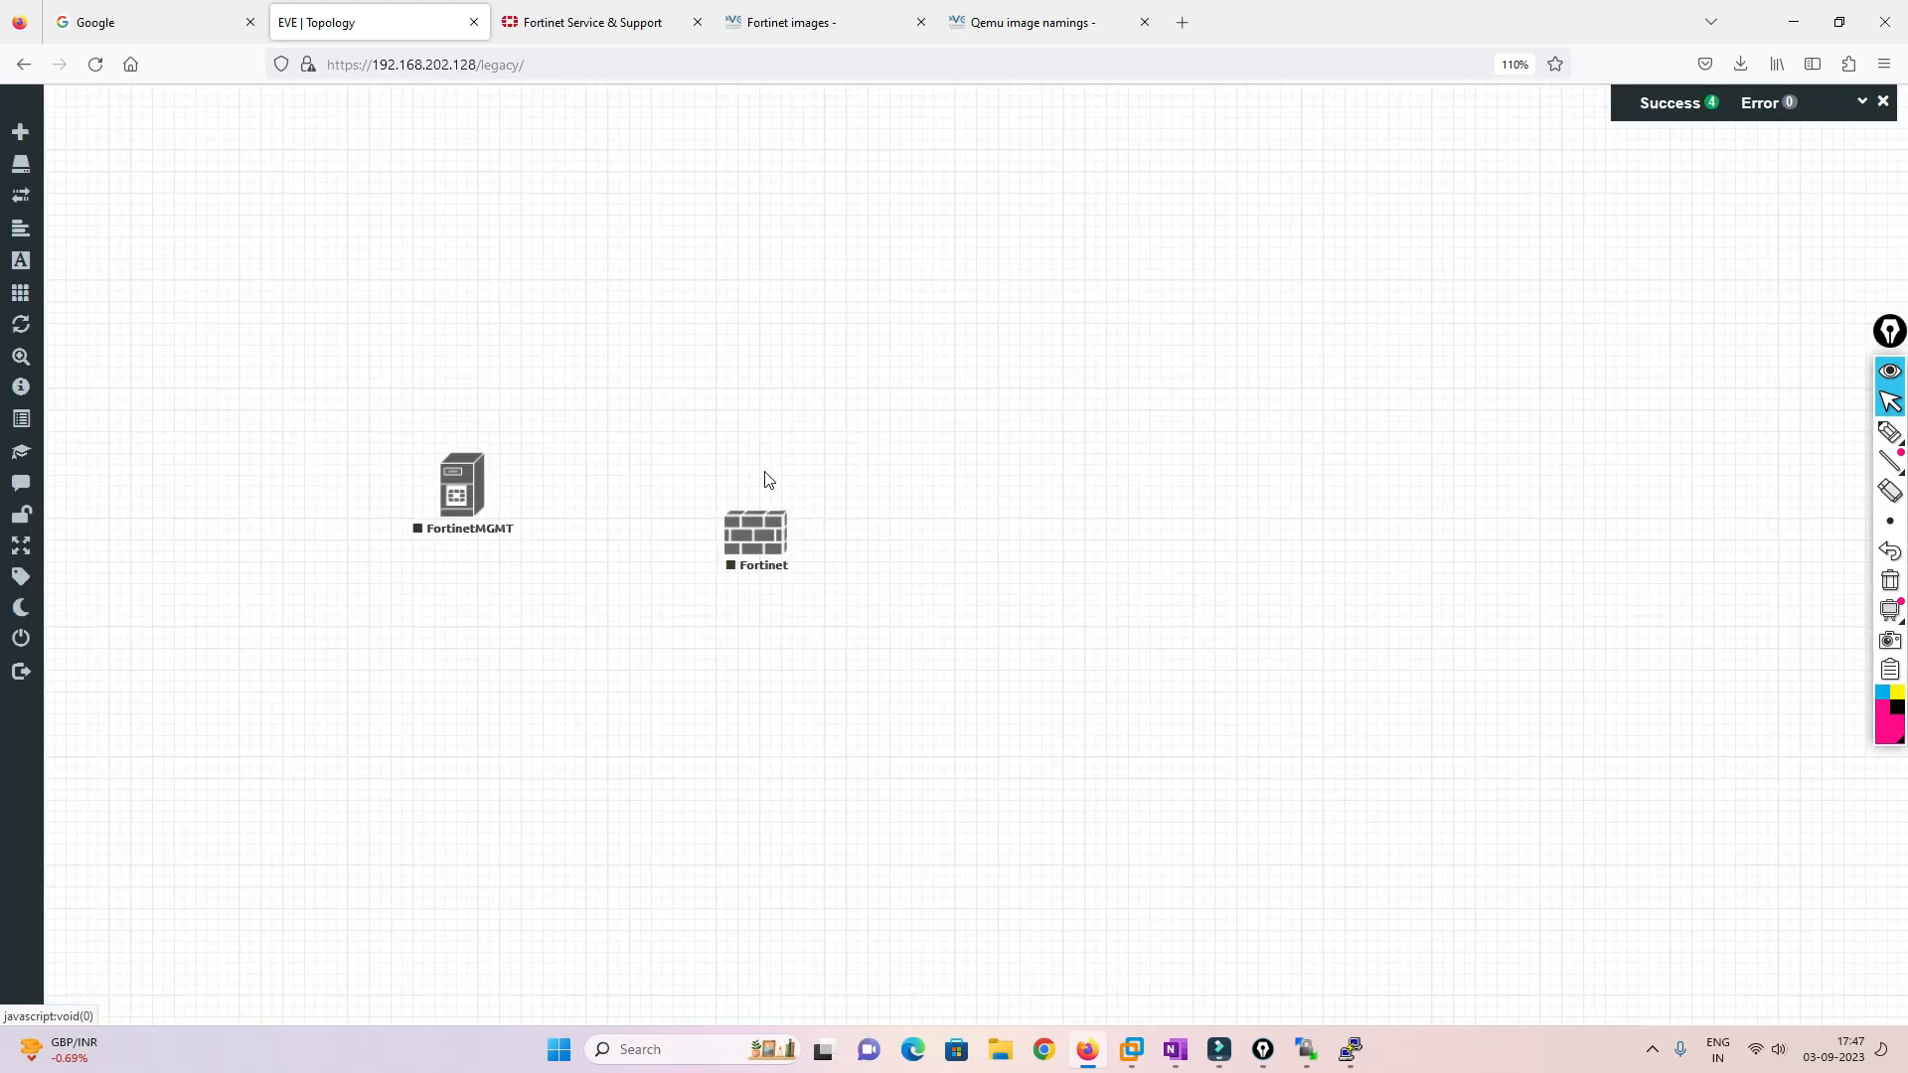
Add a Management(Cloud0) network named Net to the topology
{"action": "right_click", "coordinate": [608, 313]}
{"action": "left_click", "coordinate": [683, 356]}
{"action": "left_click", "coordinate": [552, 312]}
{"action": "right_click", "coordinate": [554, 313]}
{"action": "left_click", "coordinate": [439, 260]}
{"action": "right_click", "coordinate": [439, 261]}
{"action": "left_click", "coordinate": [542, 326]}
{"action": "left_click", "coordinate": [885, 397]}
{"action": "left_click", "coordinate": [907, 619]}
{"action": "left_click", "coordinate": [850, 559]}
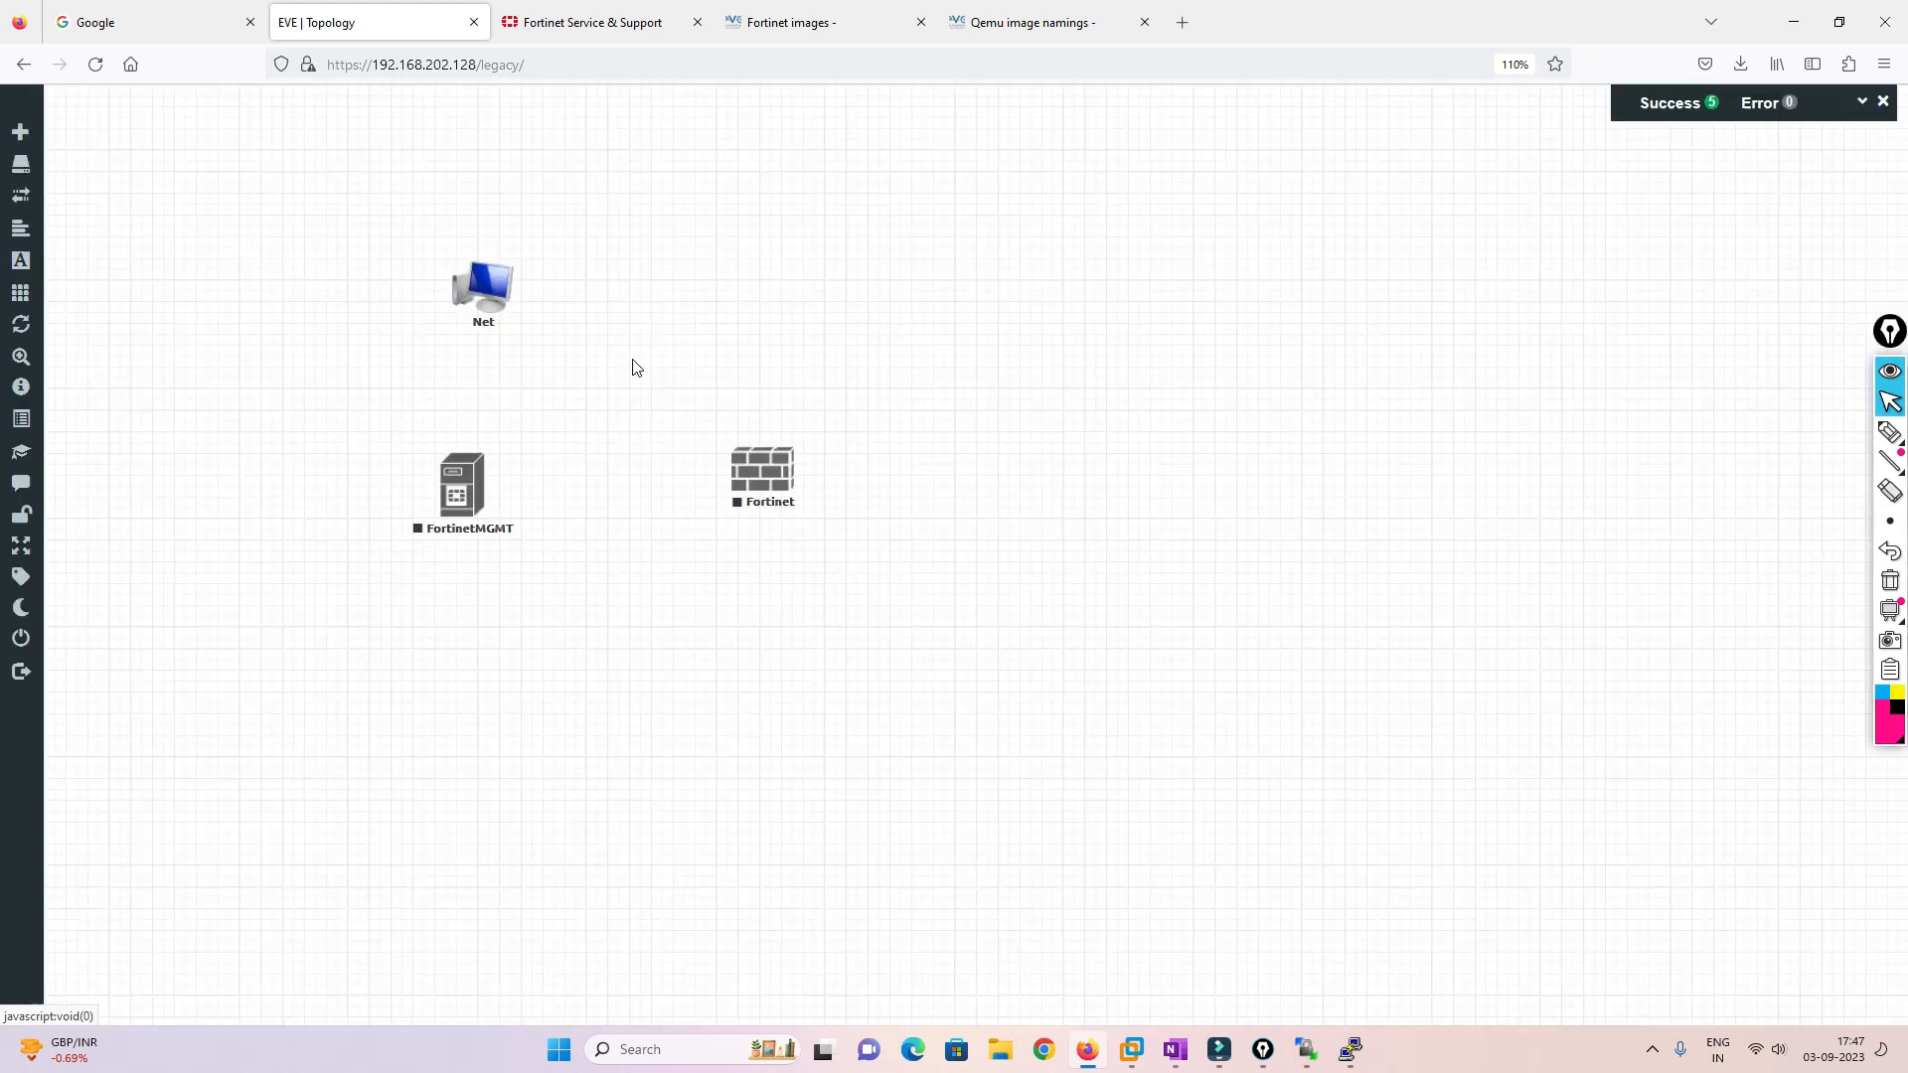
Link Net to port1 of FortinetMGMT and Fortinet, and tidy the node positions
{"action": "left_click_drag", "start_coordinate": [507, 291], "coordinate": [498, 481]}
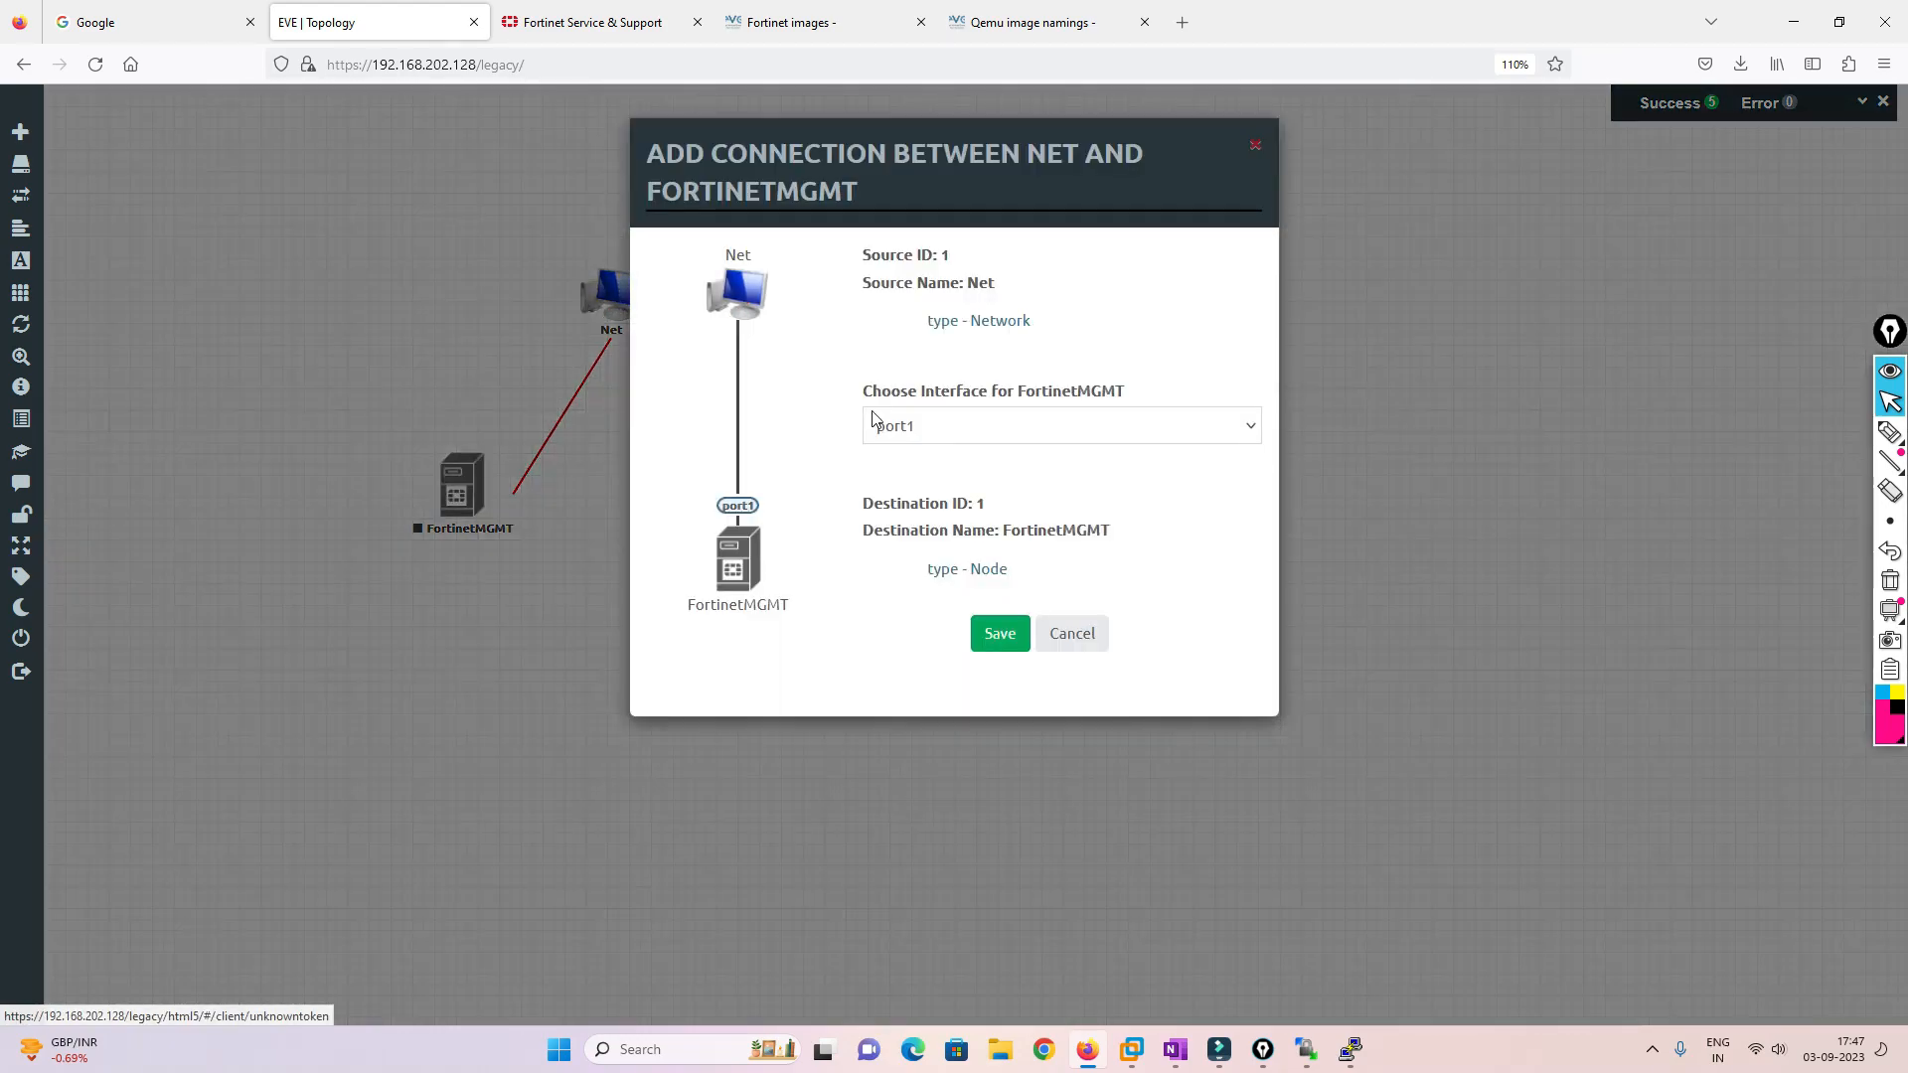
{"action": "left_click", "coordinate": [986, 630]}
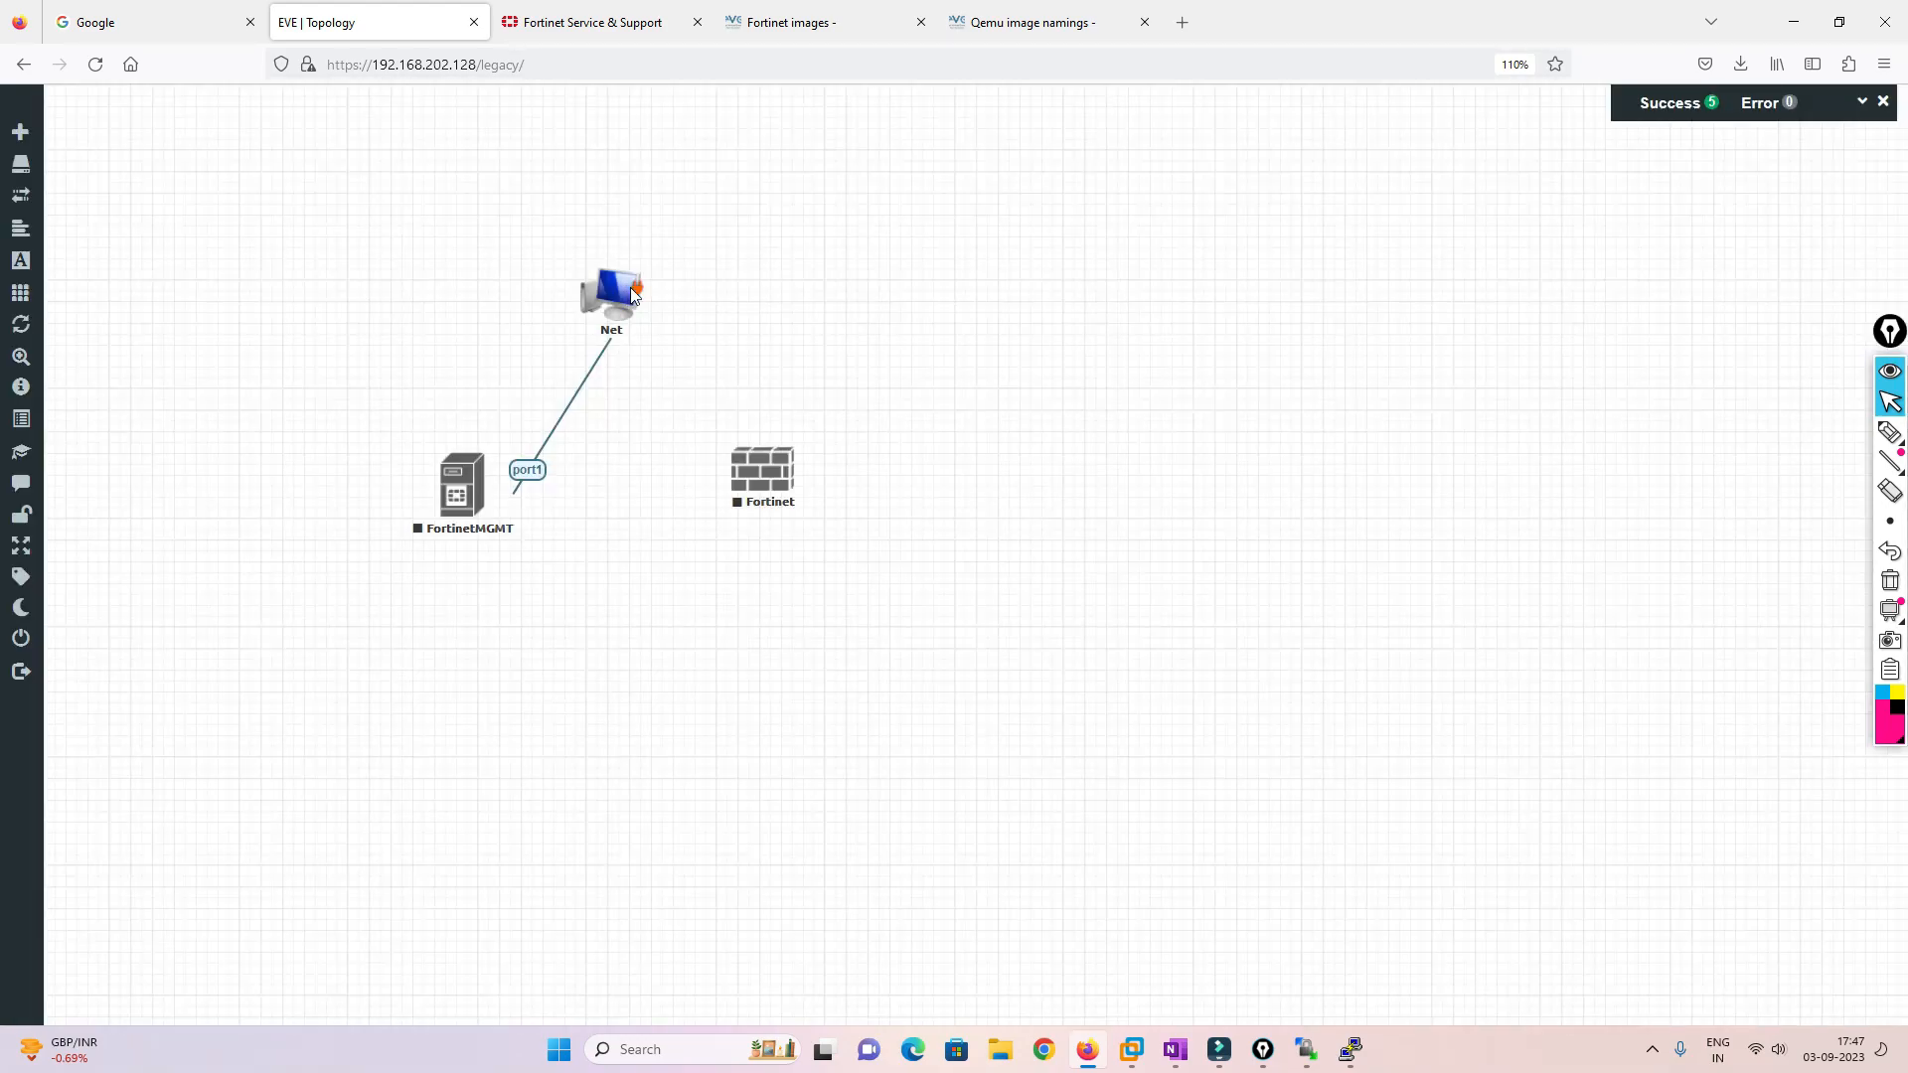
{"action": "left_click_drag", "start_coordinate": [643, 296], "coordinate": [765, 473]}
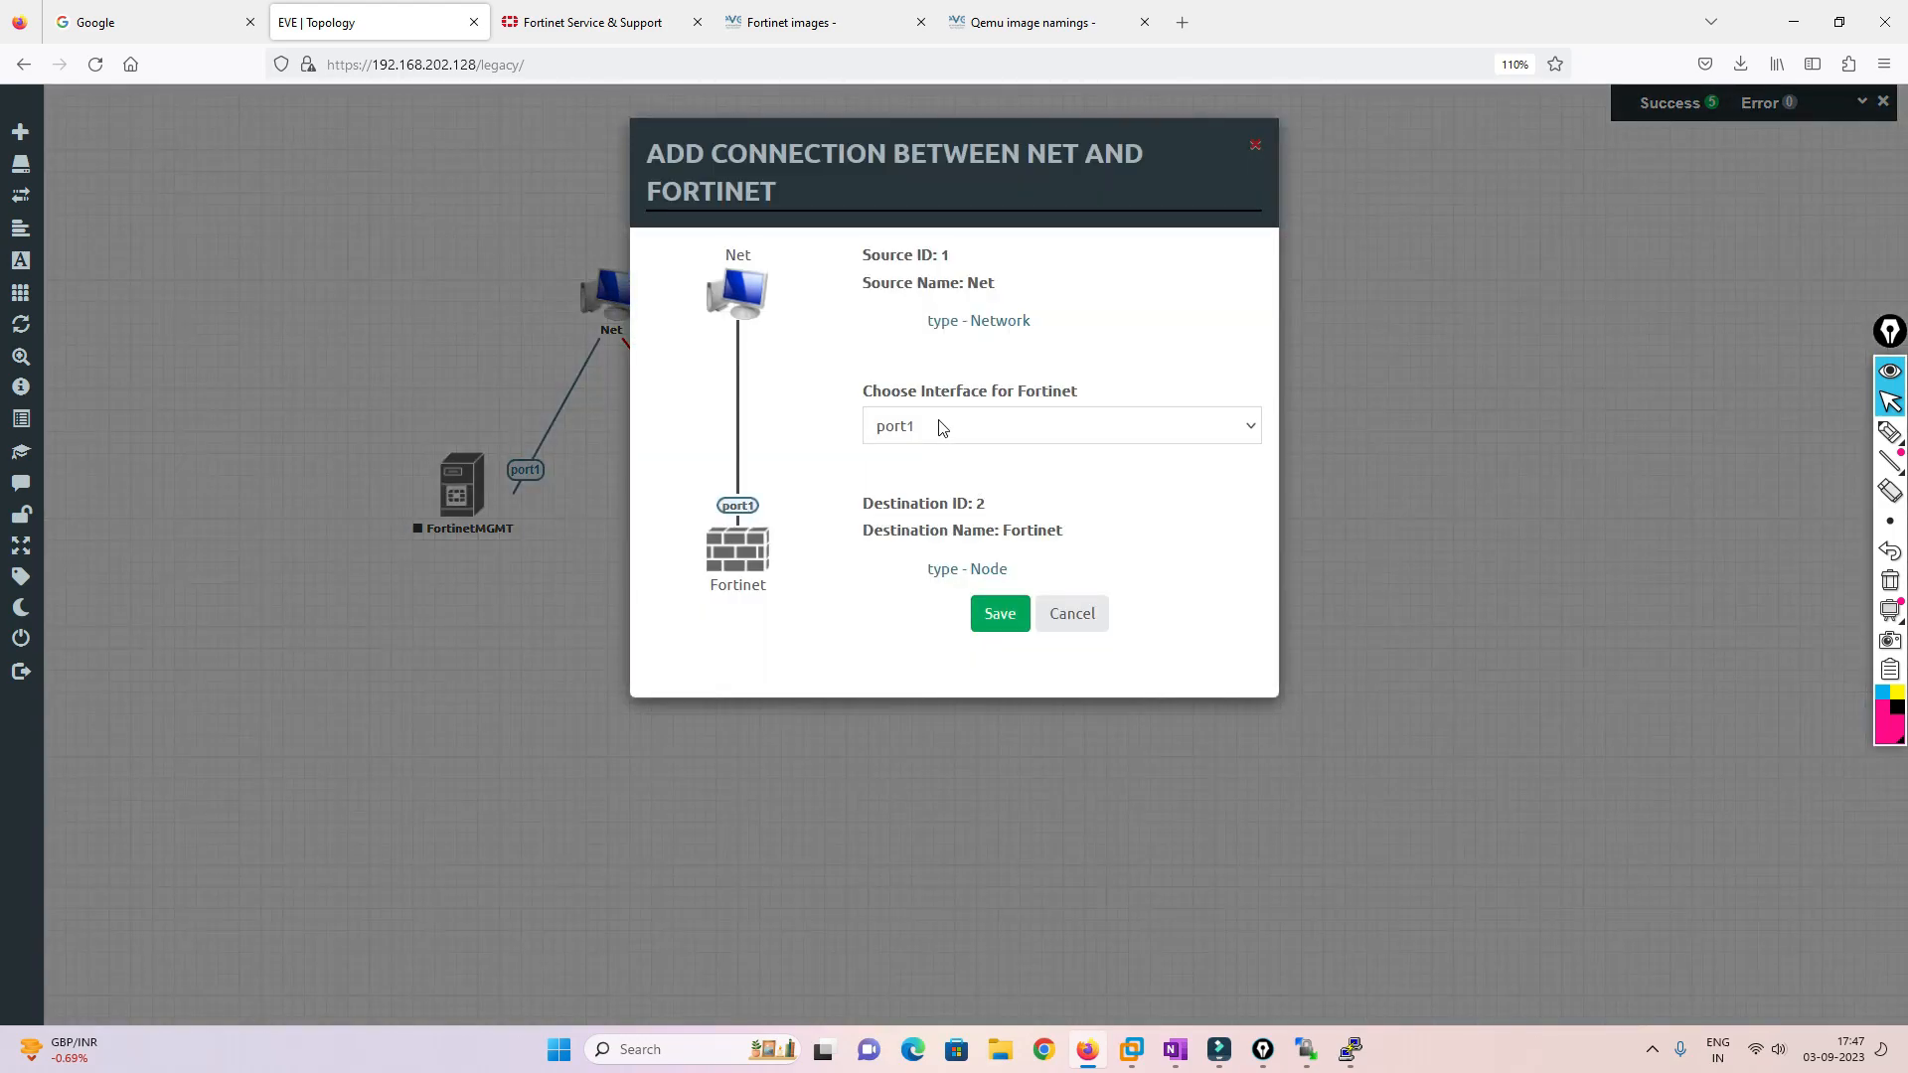
{"action": "left_click", "coordinate": [1007, 620]}
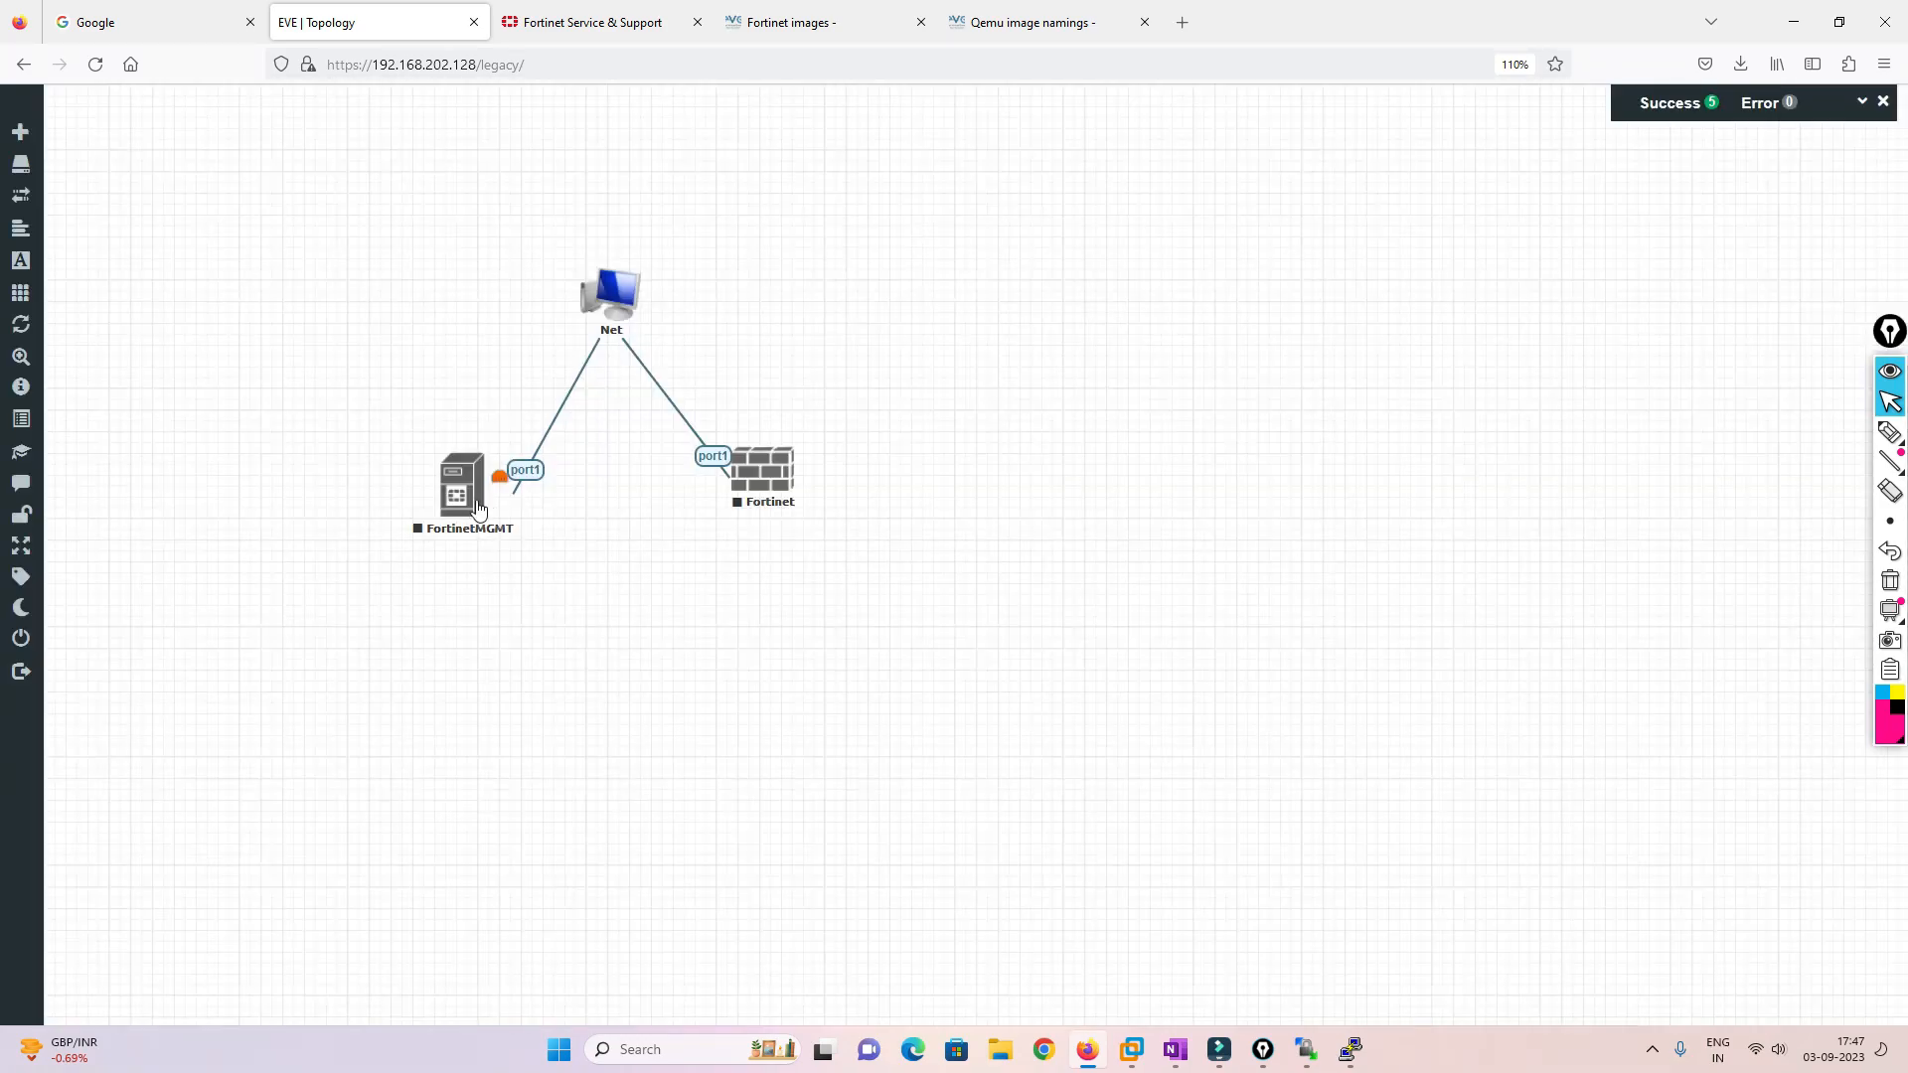
{"action": "left_click_drag", "start_coordinate": [465, 559], "coordinate": [469, 568]}
{"action": "left_click_drag", "start_coordinate": [785, 475], "coordinate": [808, 552]}
Start the FortinetMGMT and Fortinet nodes
{"action": "right_click", "coordinate": [460, 552]}
{"action": "left_click", "coordinate": [512, 592]}
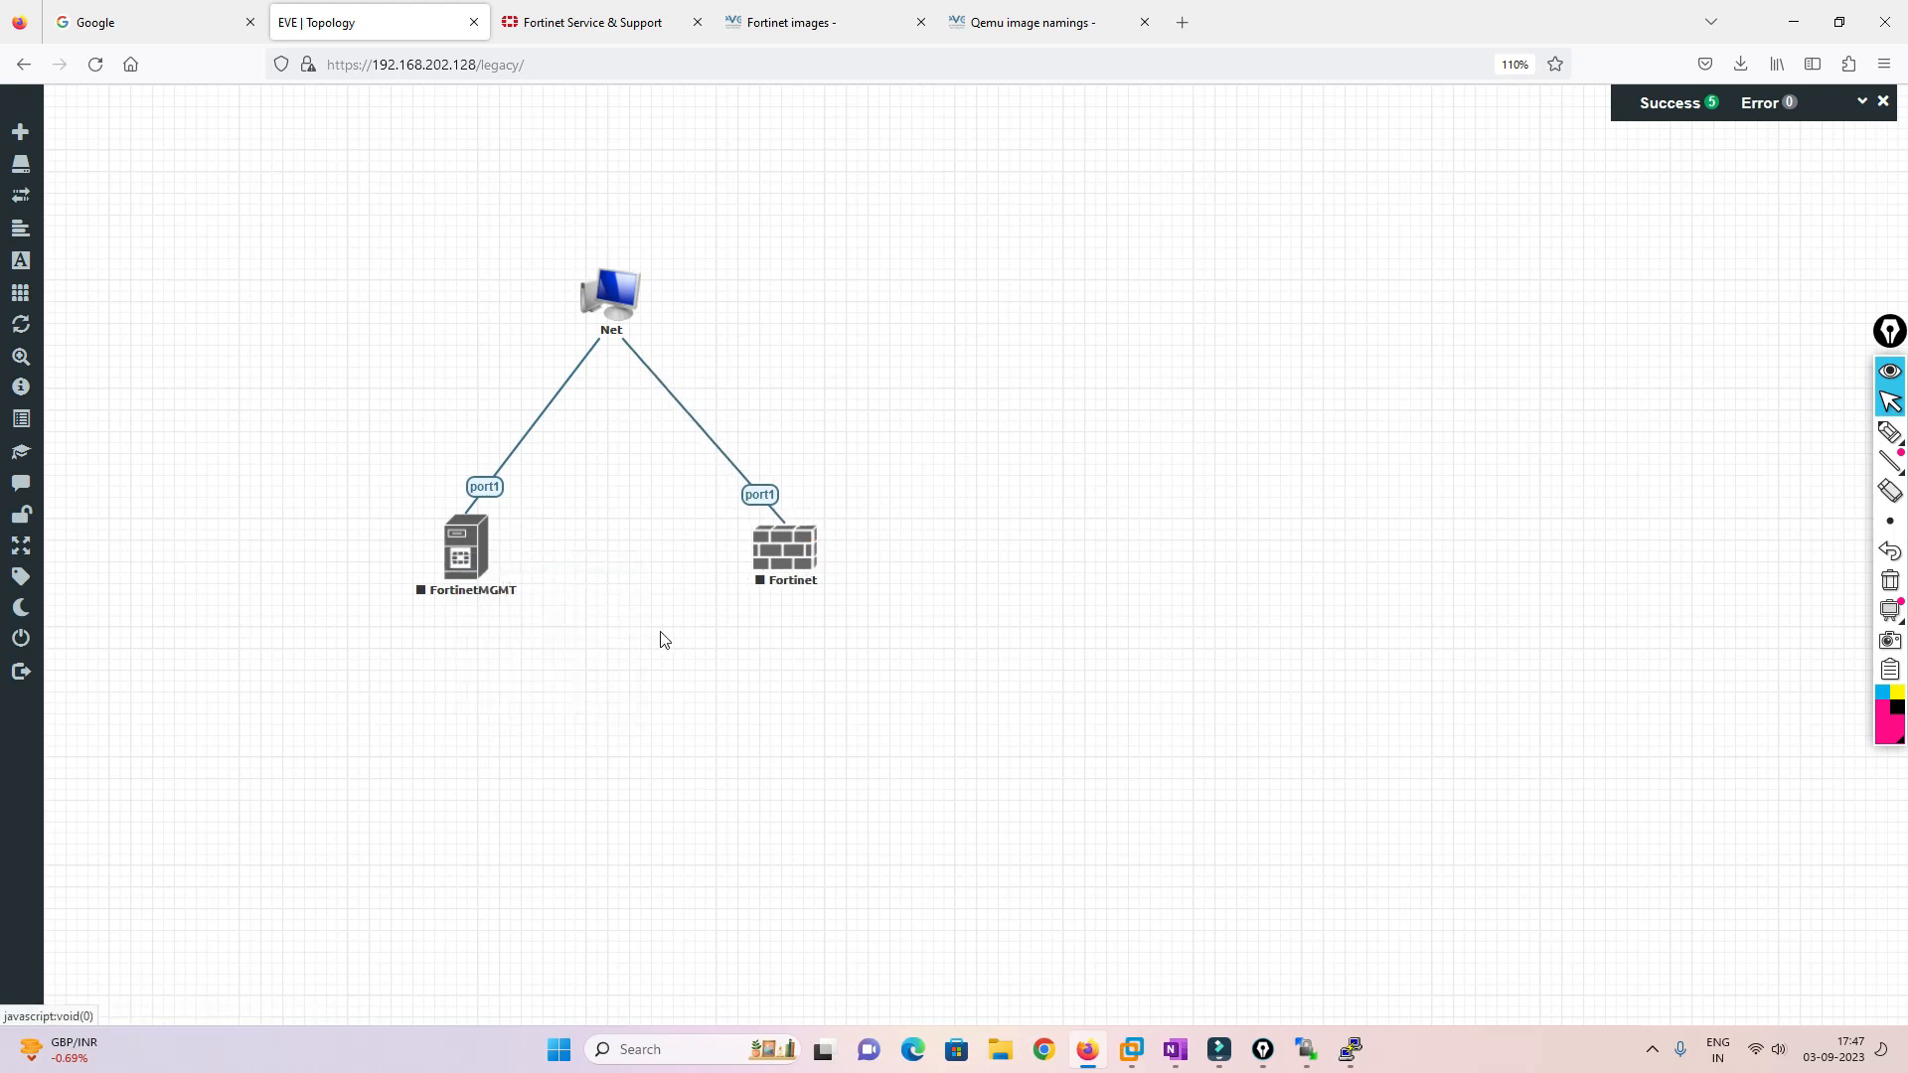
{"action": "right_click", "coordinate": [783, 553]}
{"action": "left_click", "coordinate": [847, 594]}
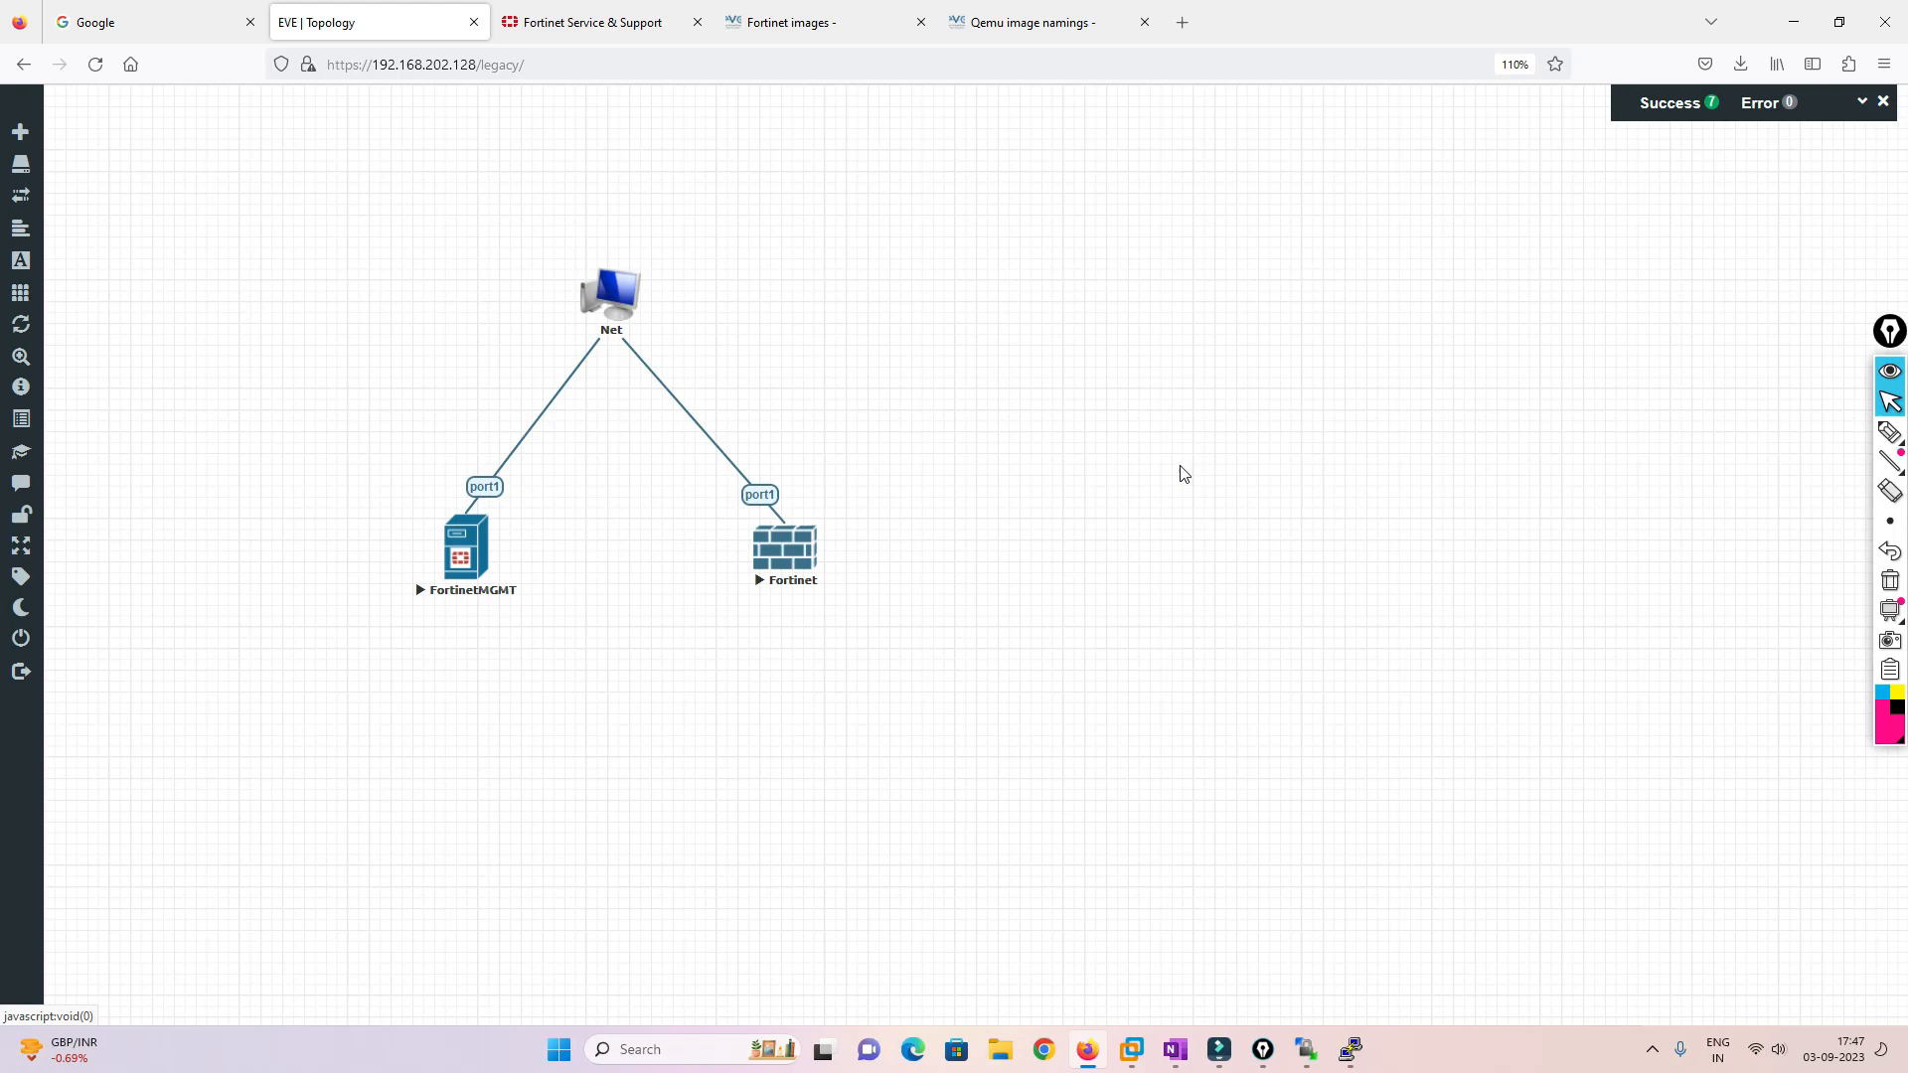
Set FortinetMGMT to 2 CPUs and 2048 MB RAM and save
{"action": "left_click", "coordinate": [467, 558]}
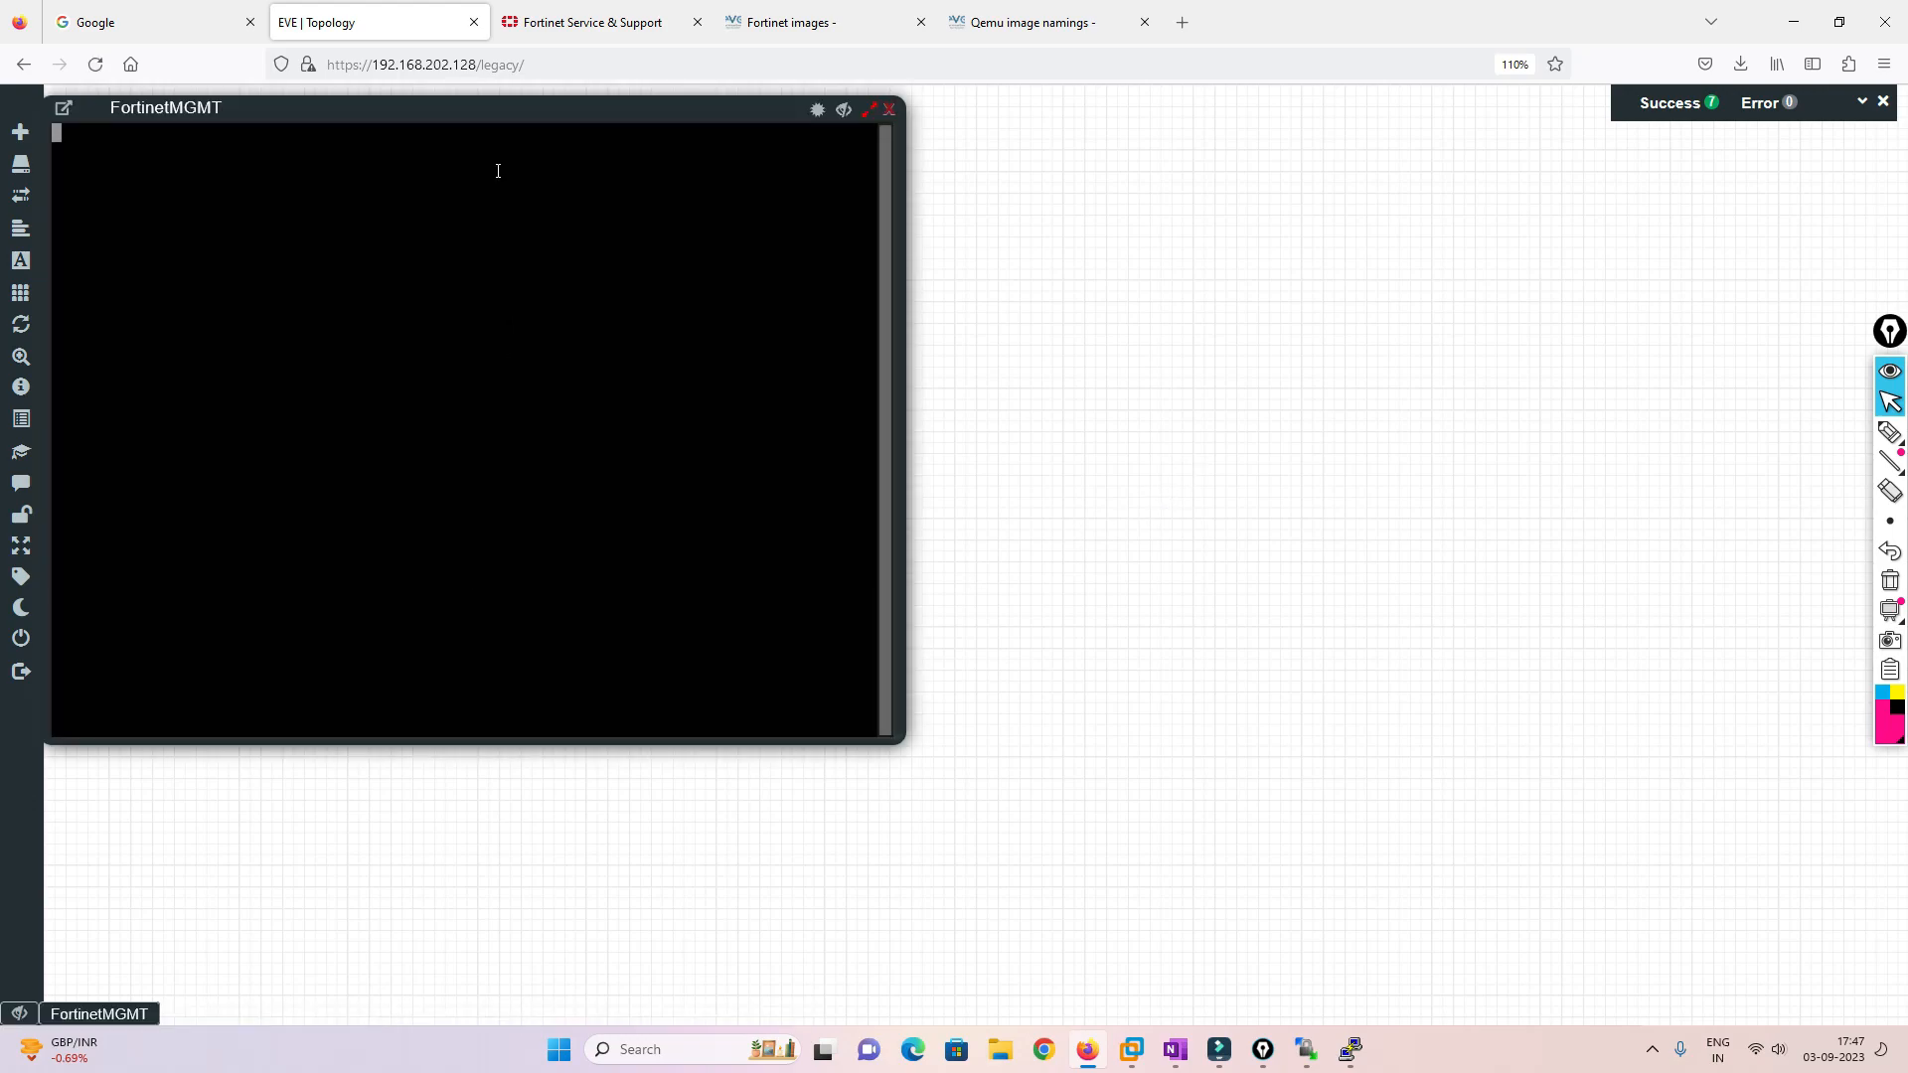
{"action": "left_click_drag", "start_coordinate": [503, 122], "coordinate": [1368, 194]}
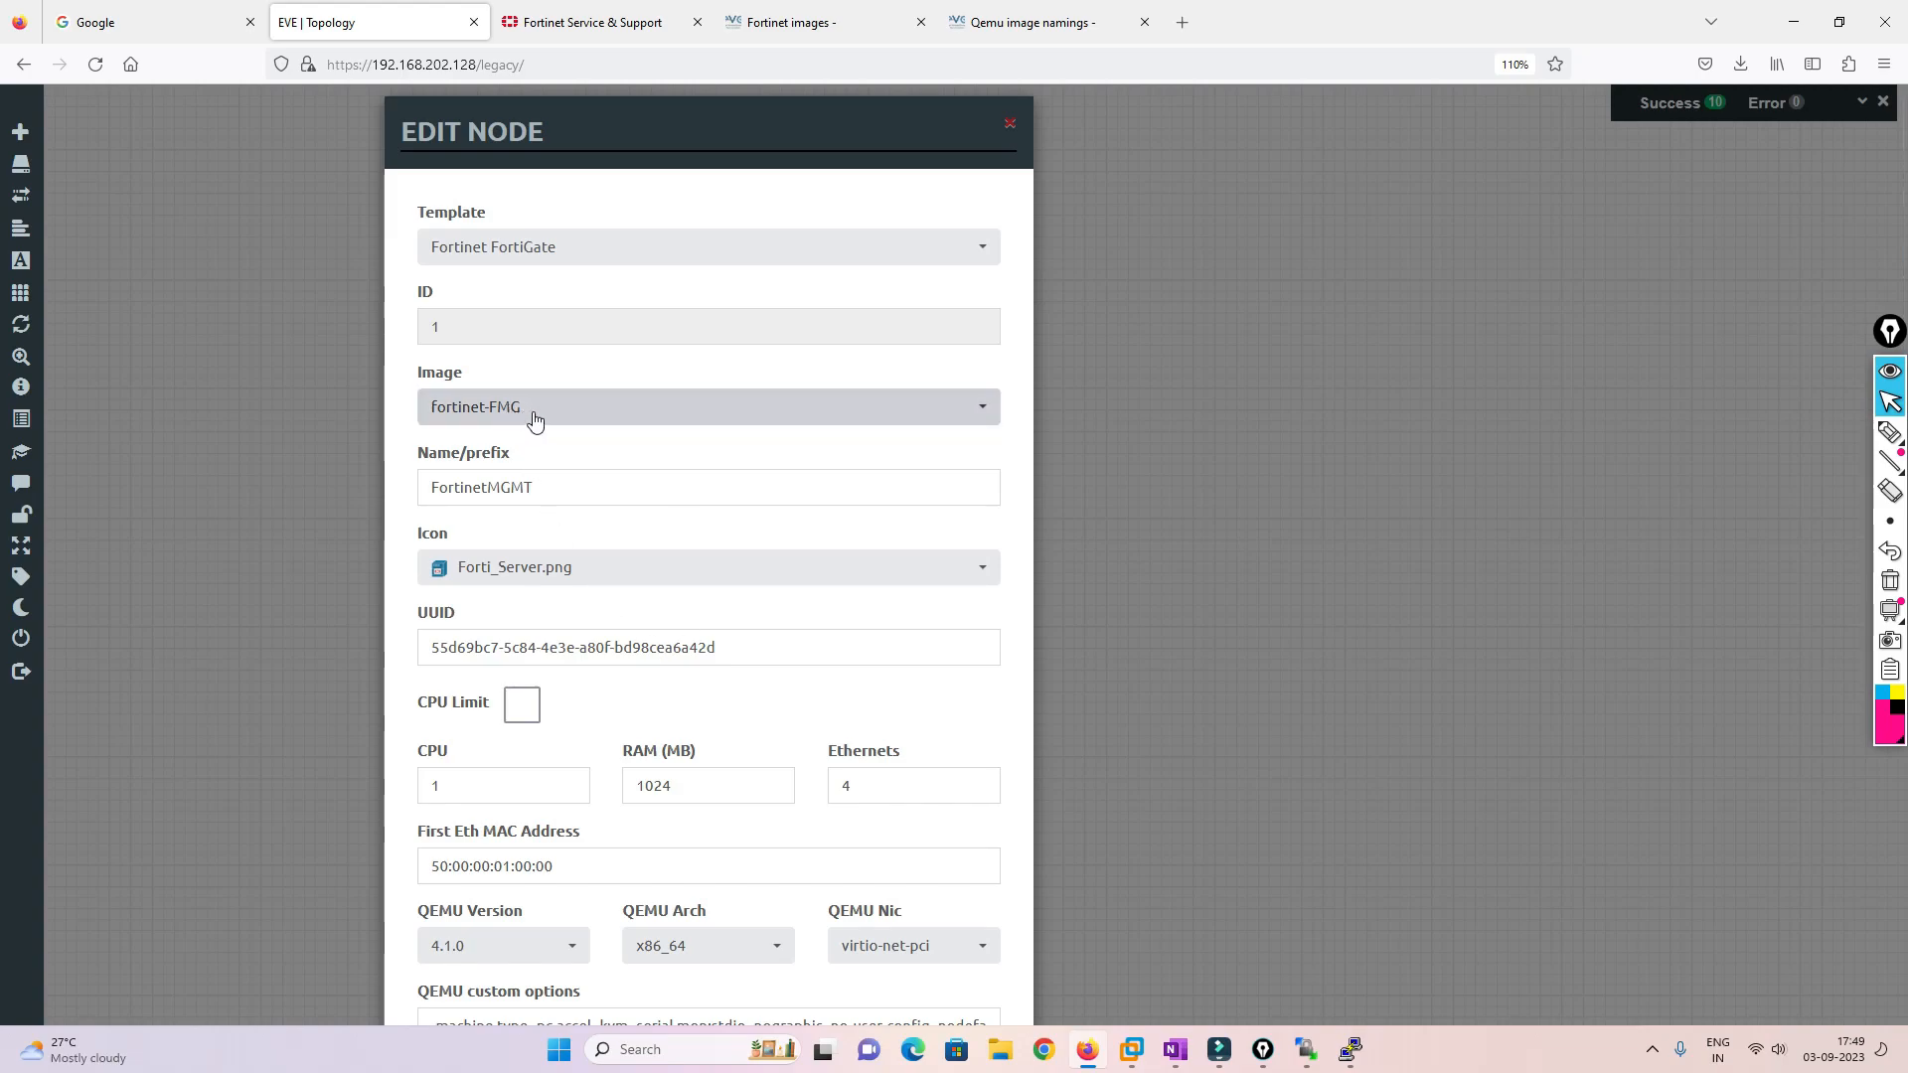
{"action": "double_click", "coordinate": [691, 784]}
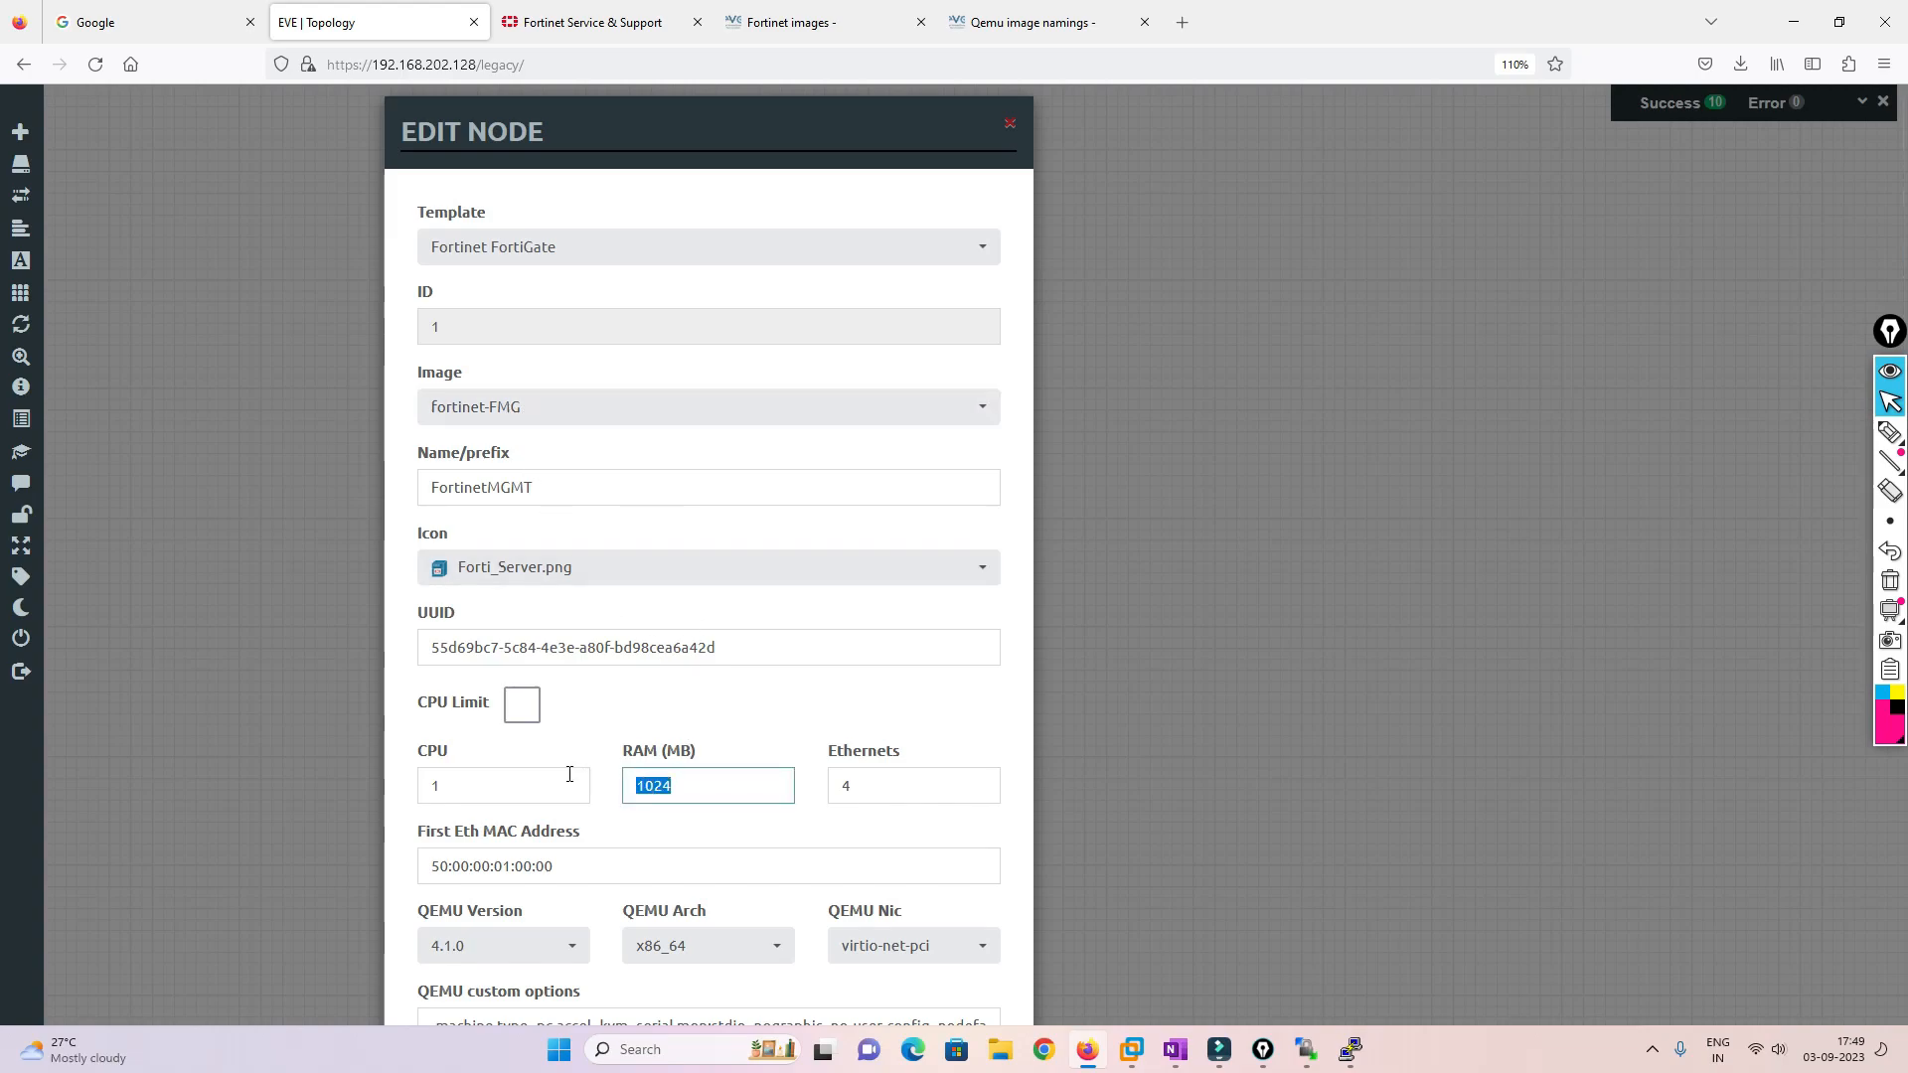
{"action": "type", "text": "2048"}
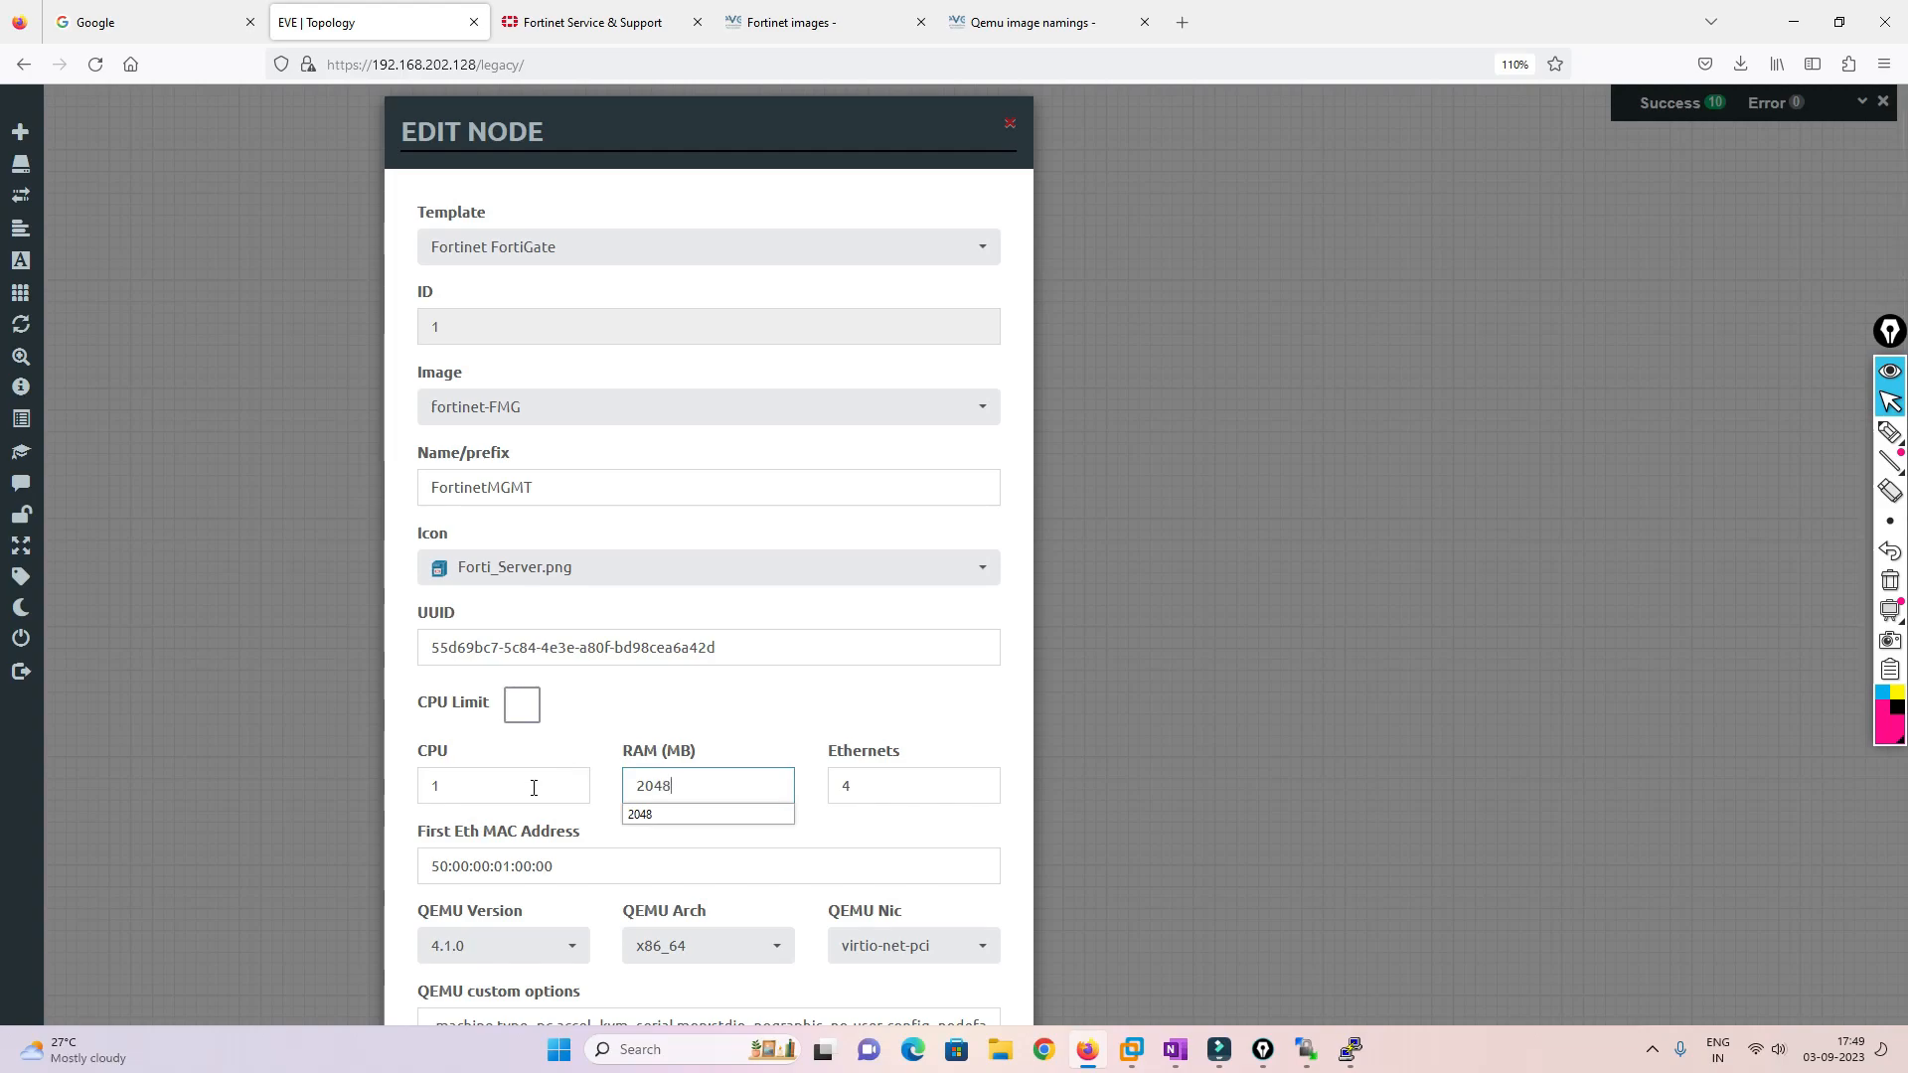
{"action": "left_click_drag", "start_coordinate": [457, 785], "coordinate": [384, 781]}
{"action": "type", "text": "2"}
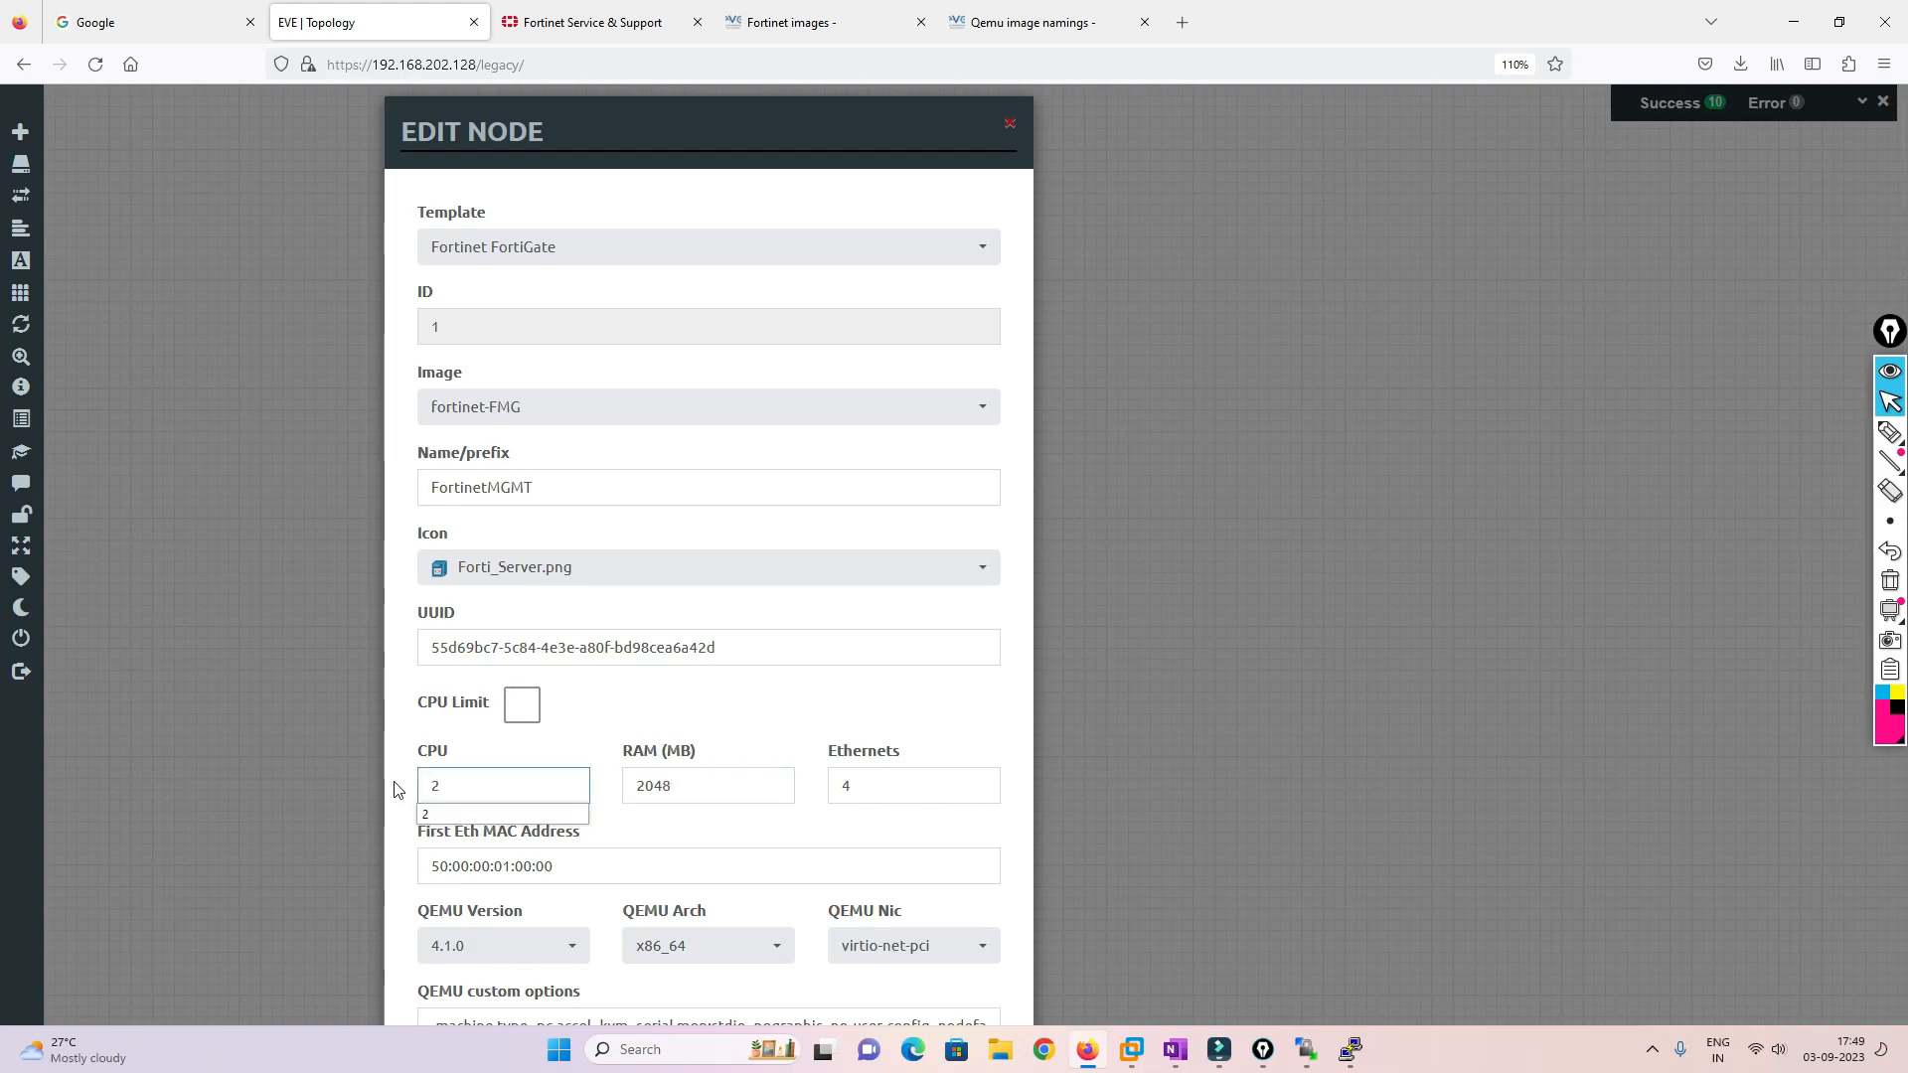
{"action": "scroll", "coordinate": [673, 891], "scroll_direction": "down", "scroll_amount": 6}
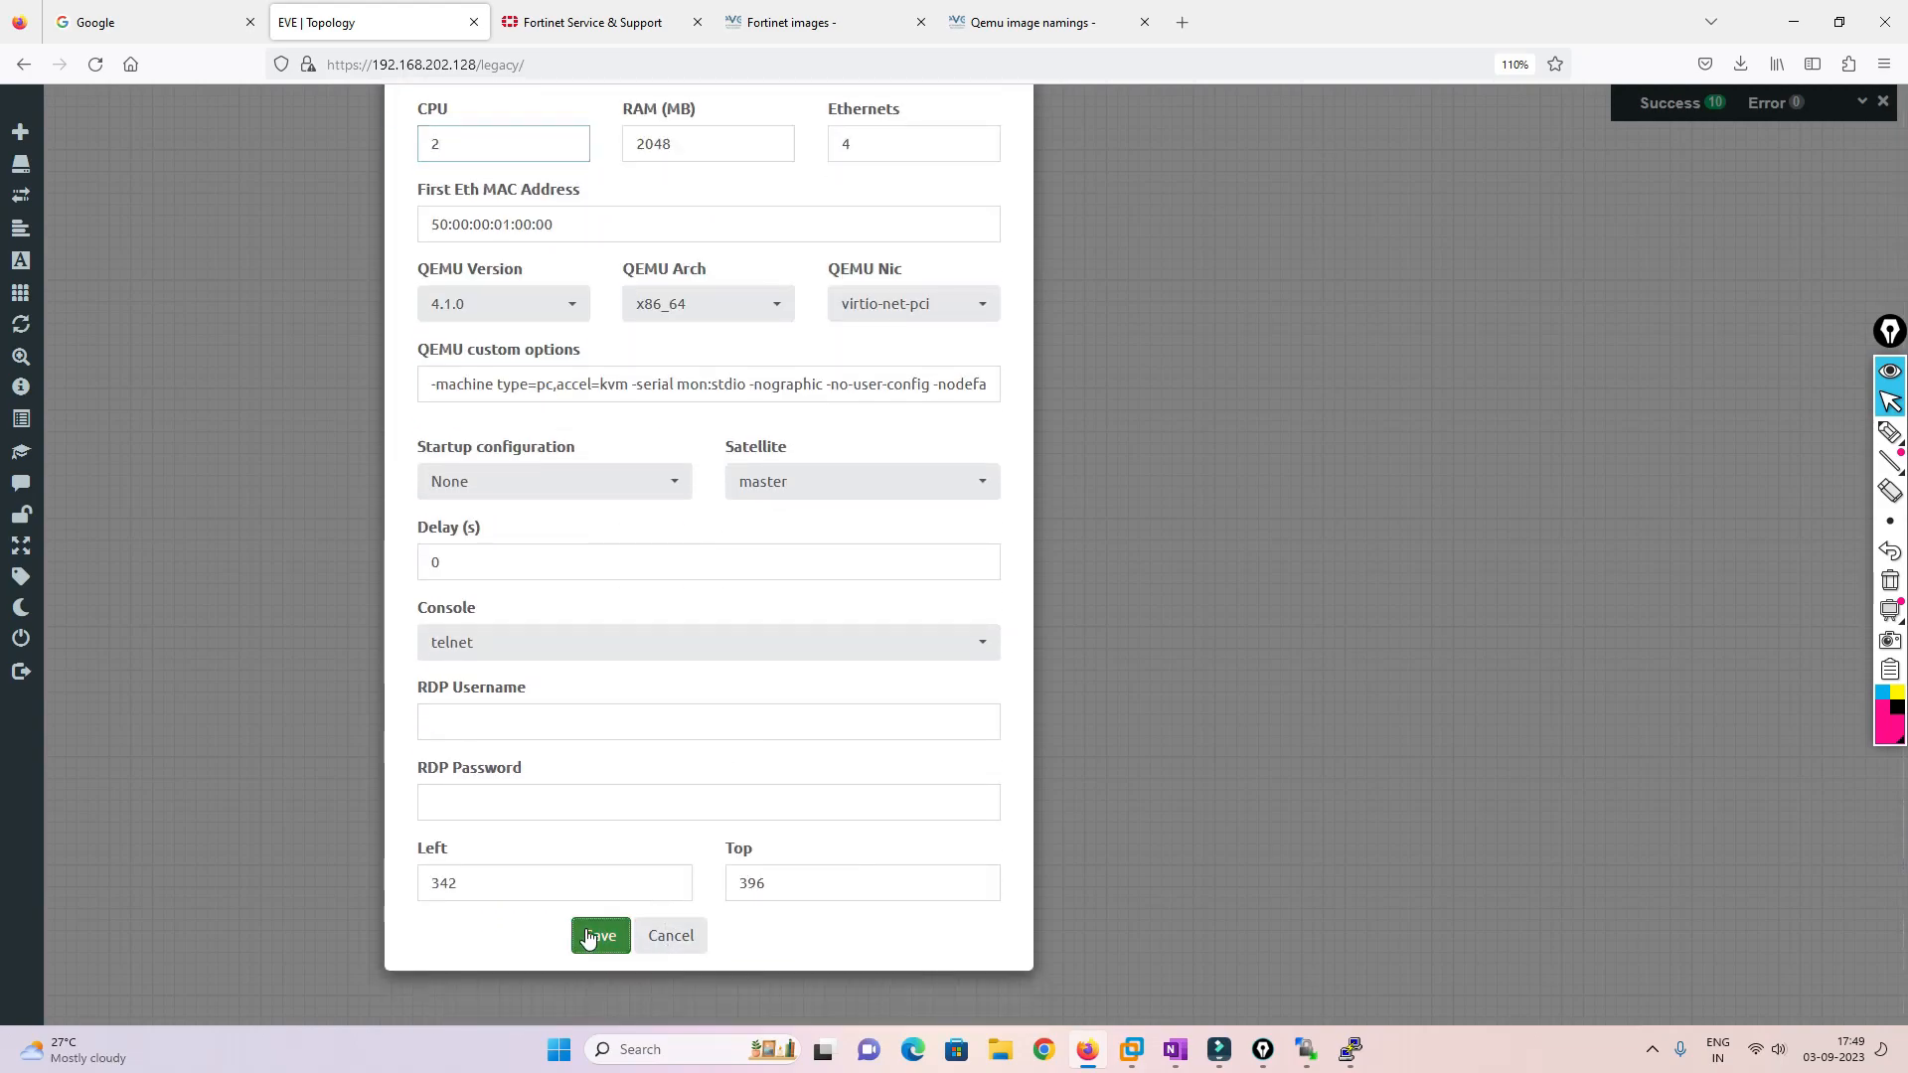
{"action": "left_click", "coordinate": [600, 934]}
Start FortinetMGMT again and open its console
{"action": "right_click", "coordinate": [467, 555]}
{"action": "left_click", "coordinate": [509, 590]}
{"action": "left_click", "coordinate": [463, 548]}
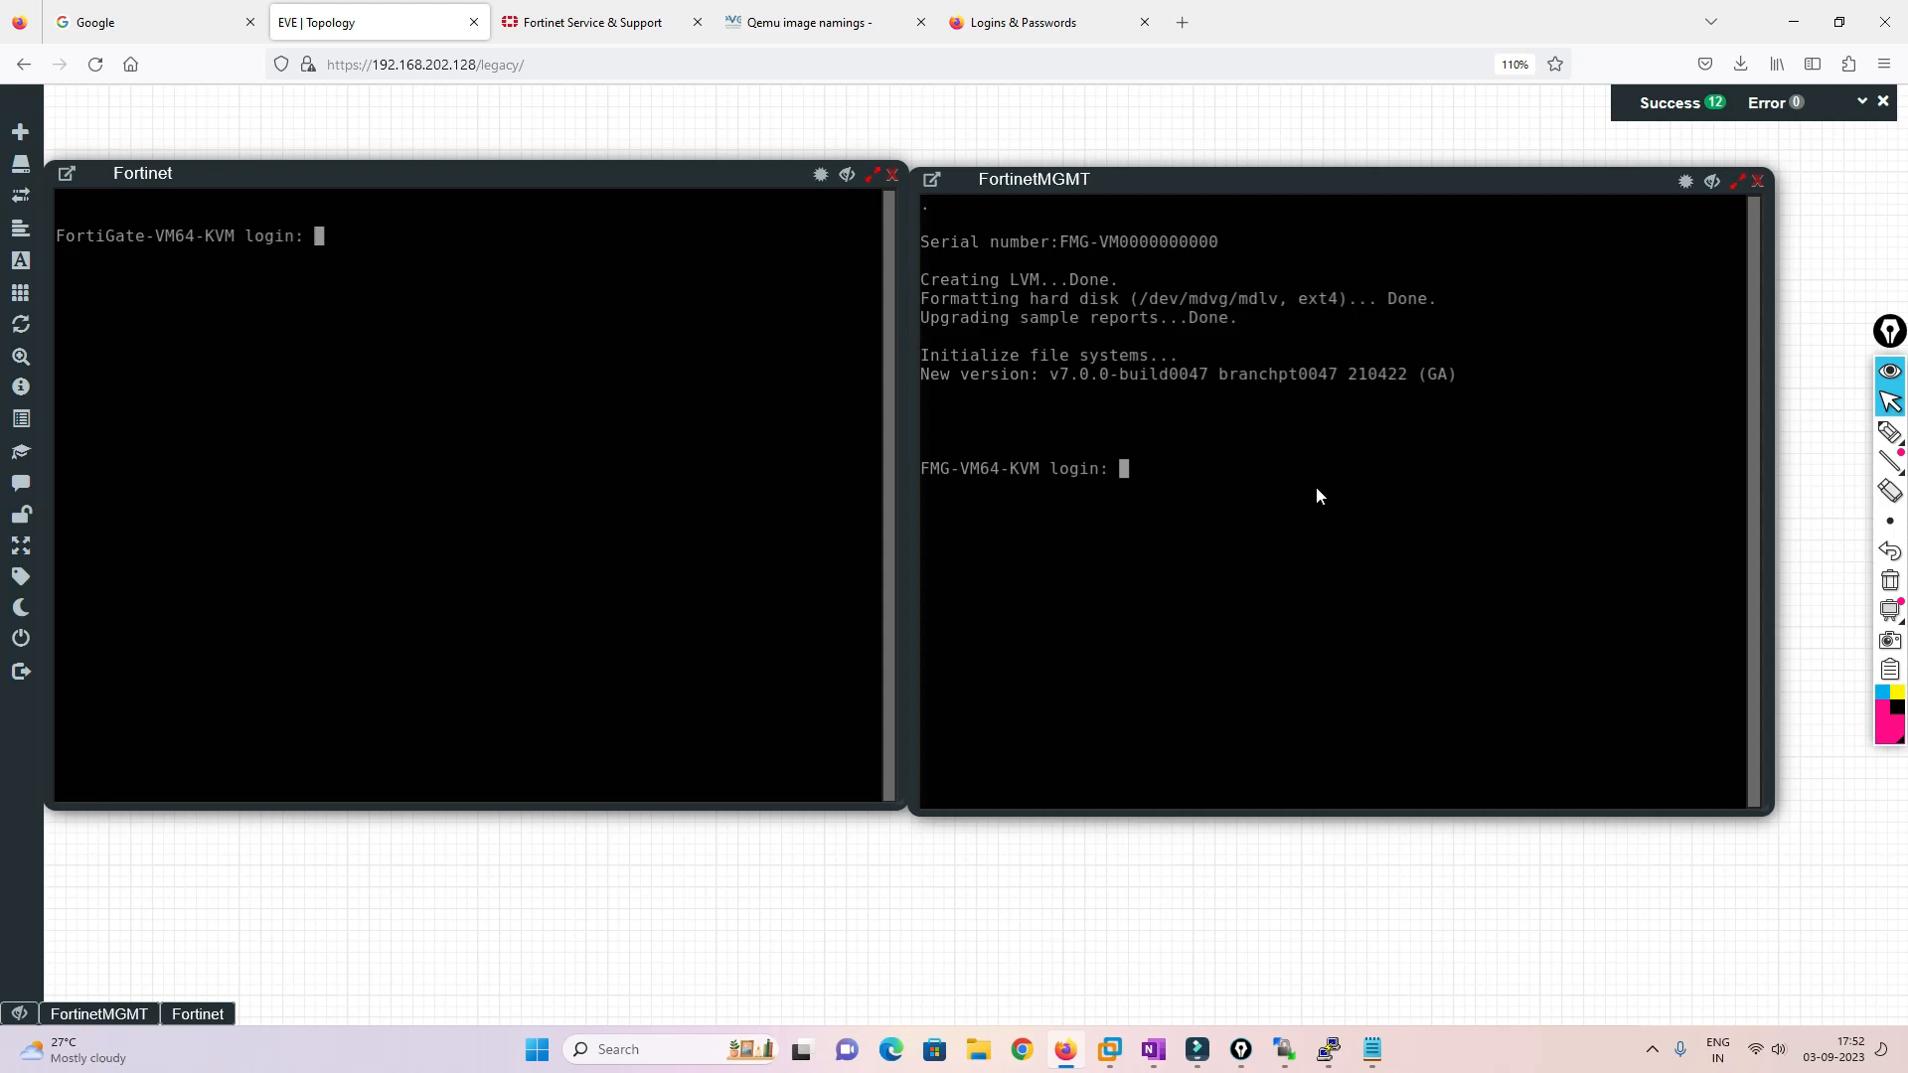
Log in to the FortiManager console as admin with a blank password and set a new password
{"action": "left_click", "coordinate": [1220, 497]}
{"action": "type", "text": "admin"}
{"action": "key", "text": "Return"}
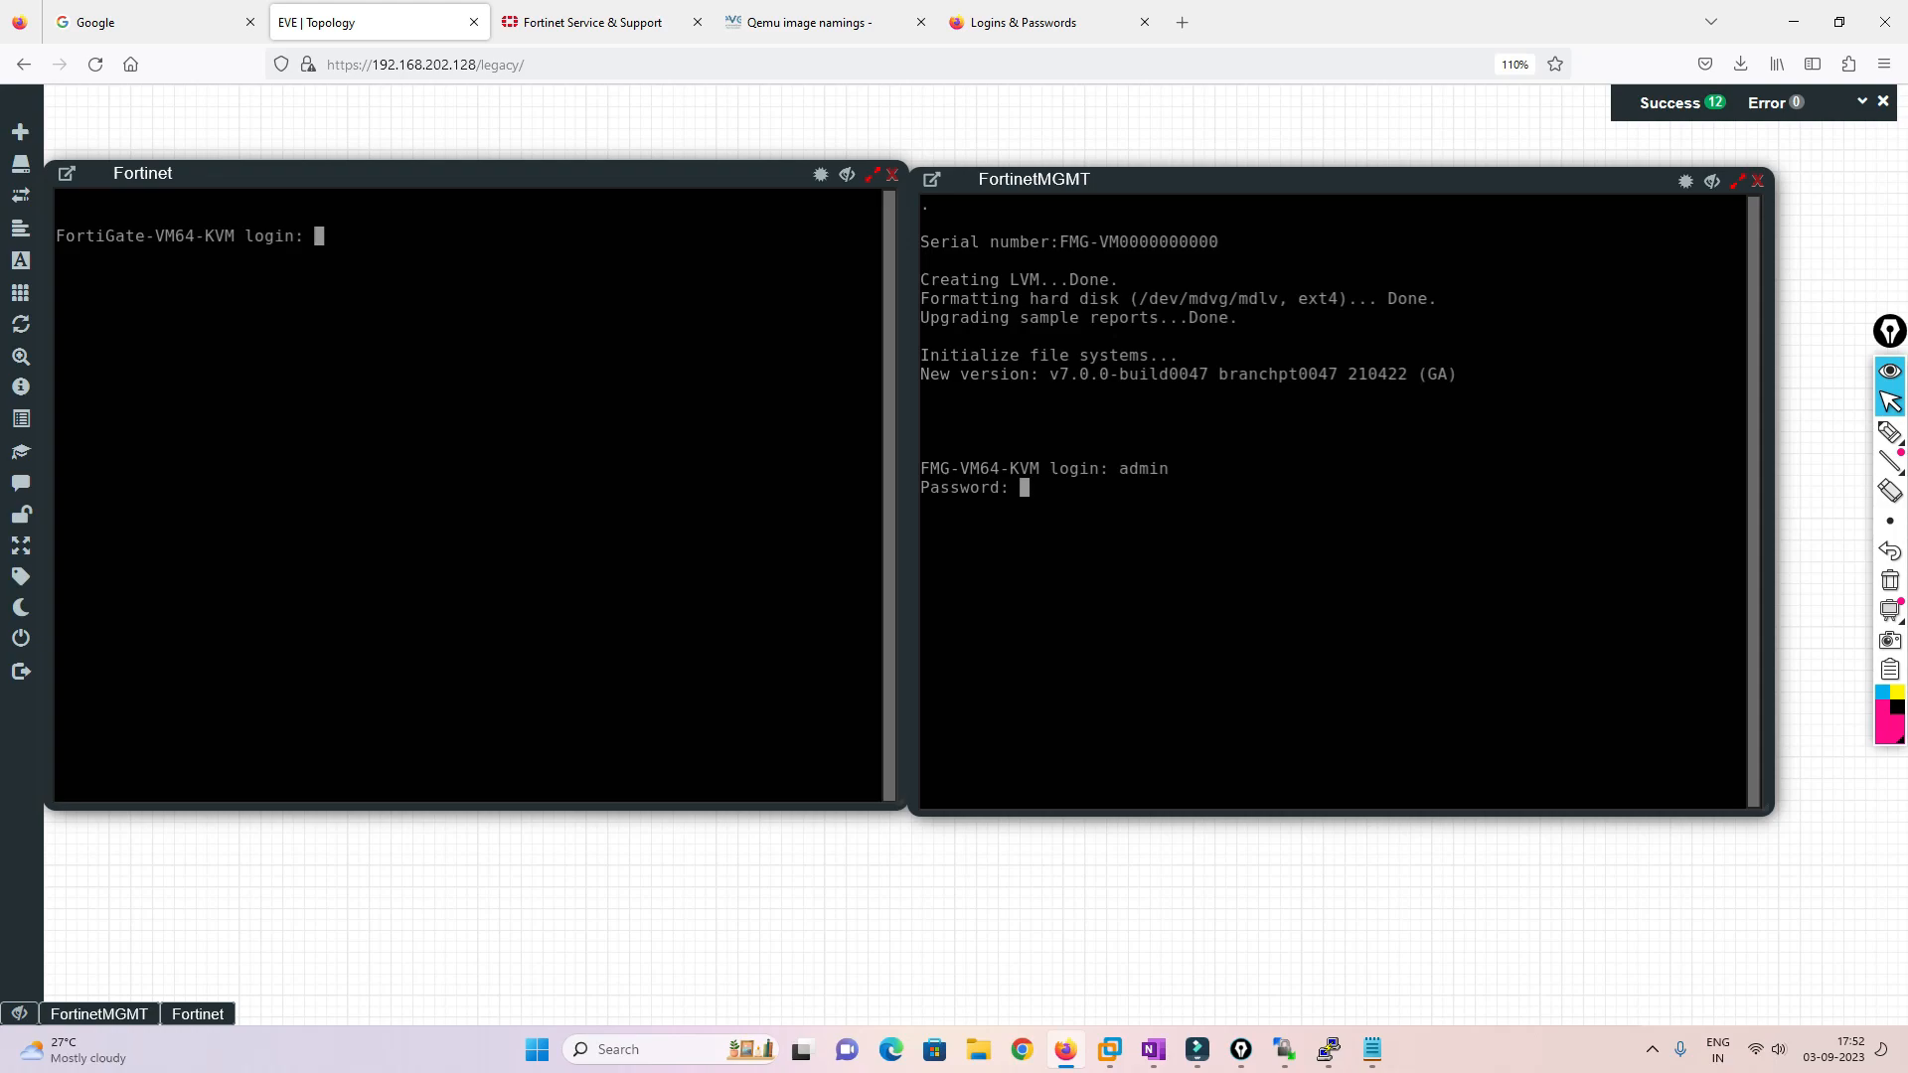
{"action": "key", "text": "Return"}
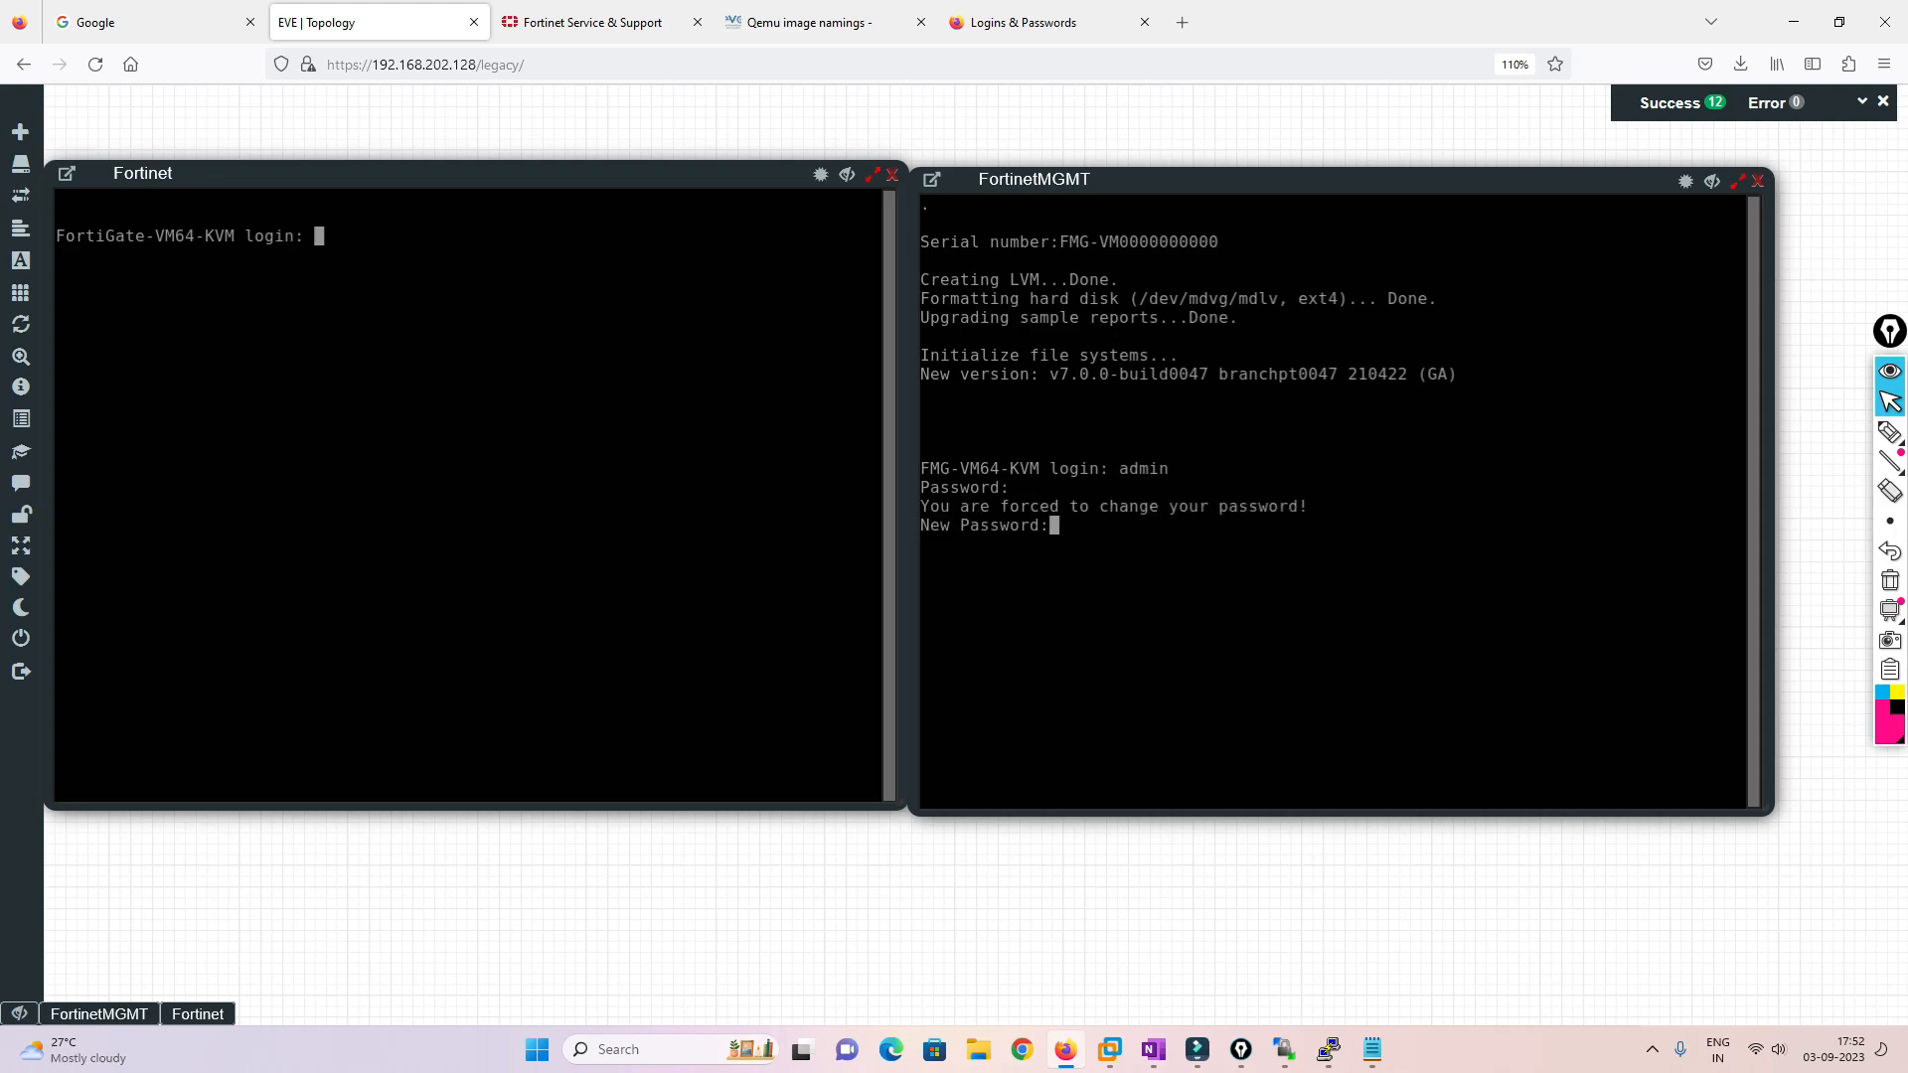
{"action": "type", "text": "*******"}
{"action": "key", "text": "Return"}
{"action": "type", "text": "********"}
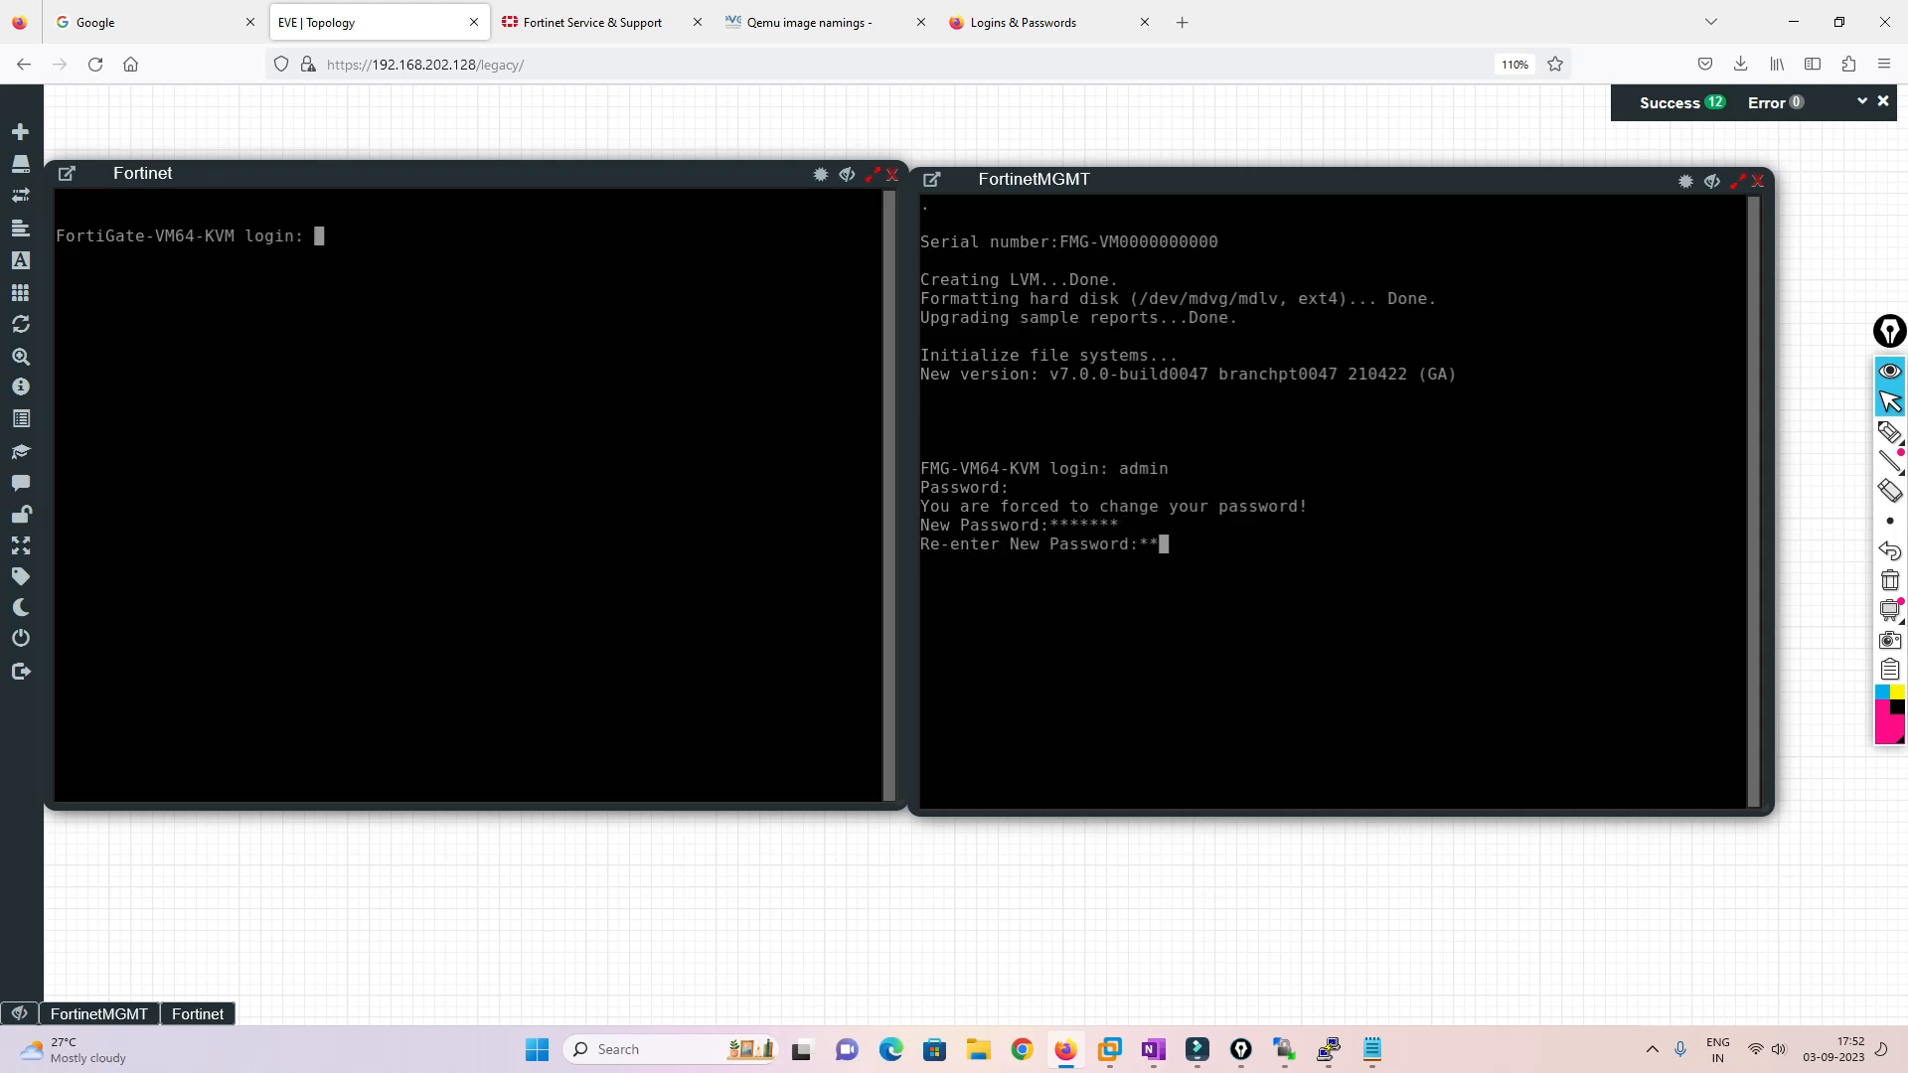
{"action": "key", "text": "Return"}
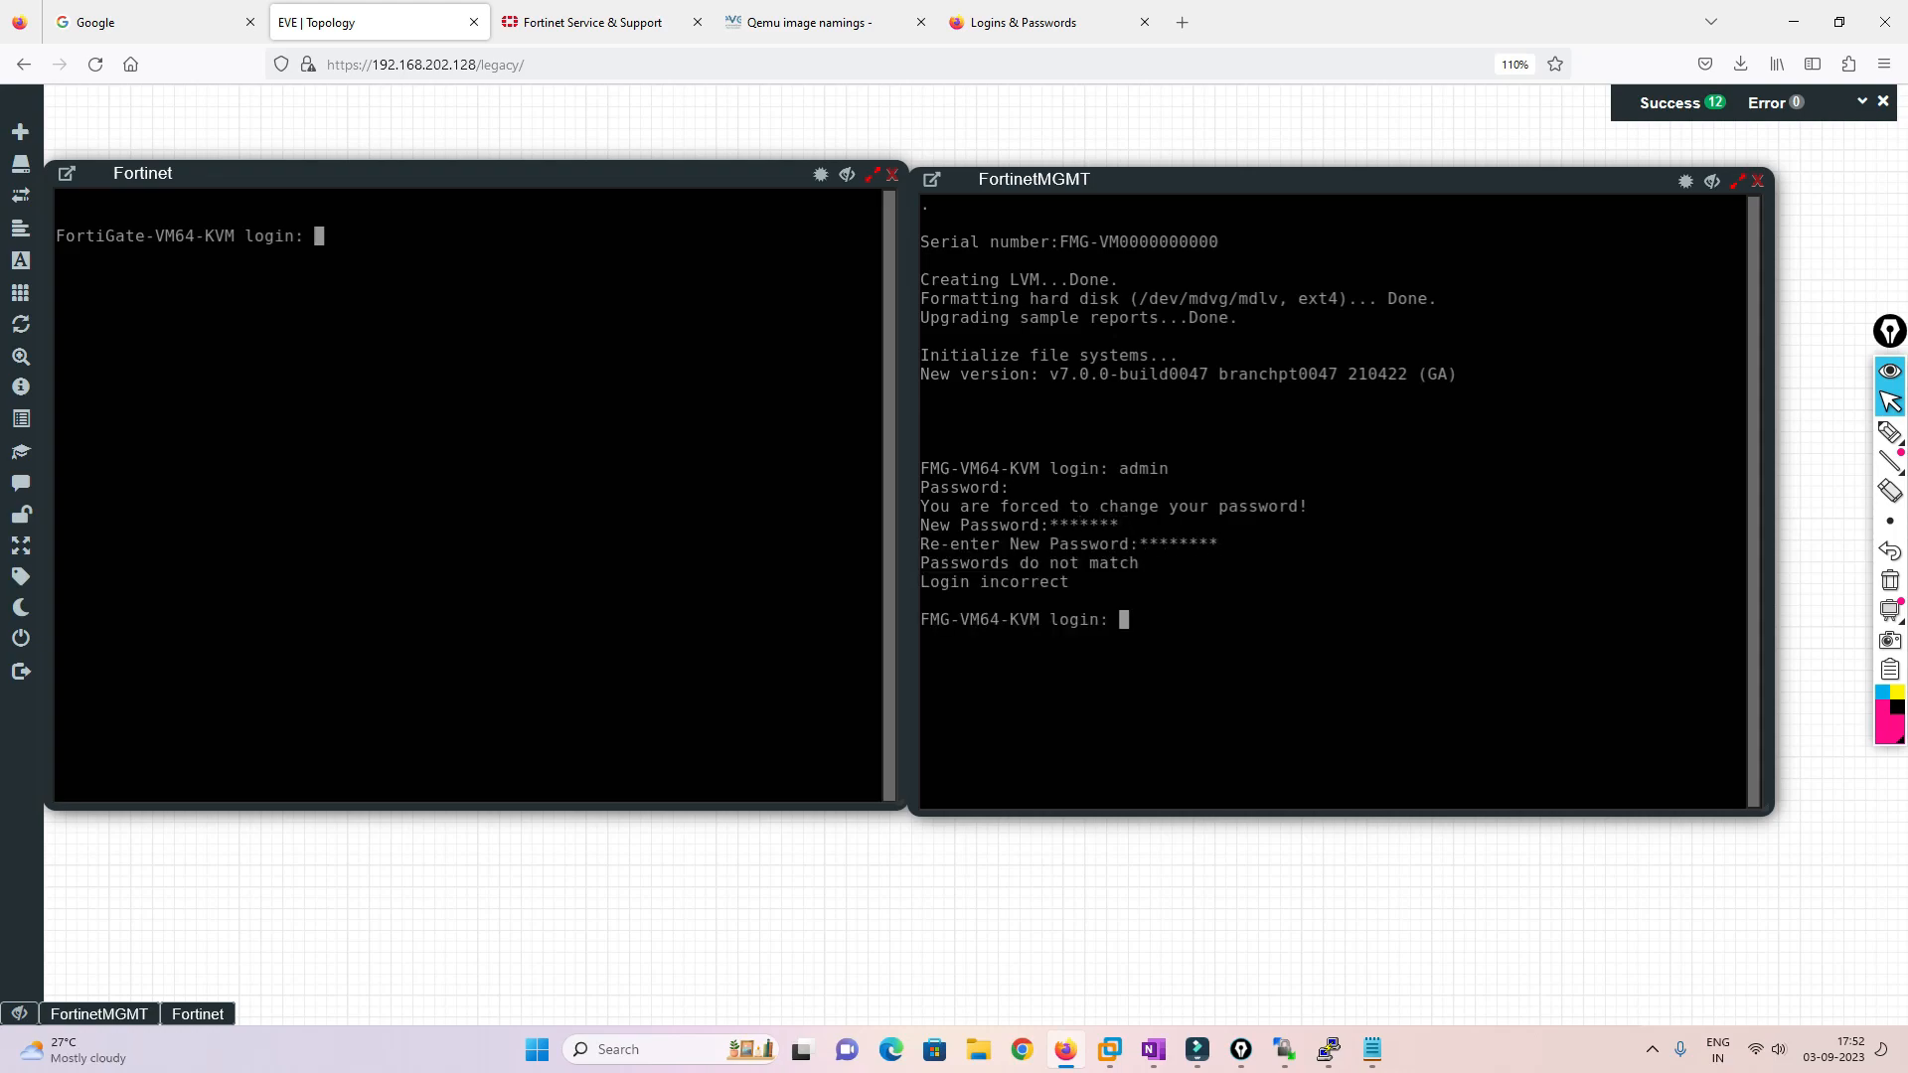
Log in again as admin with the new password and close the Fortinet console
{"action": "type", "text": "admin"}
{"action": "key", "text": "Return"}
{"action": "key", "text": "Return"}
{"action": "type", "text": "********"}
{"action": "key", "text": "Return"}
{"action": "type", "text": "********"}
{"action": "key", "text": "Return"}
{"action": "key", "text": "Return"}
{"action": "key", "text": "Return"}
{"action": "key", "text": "Return"}
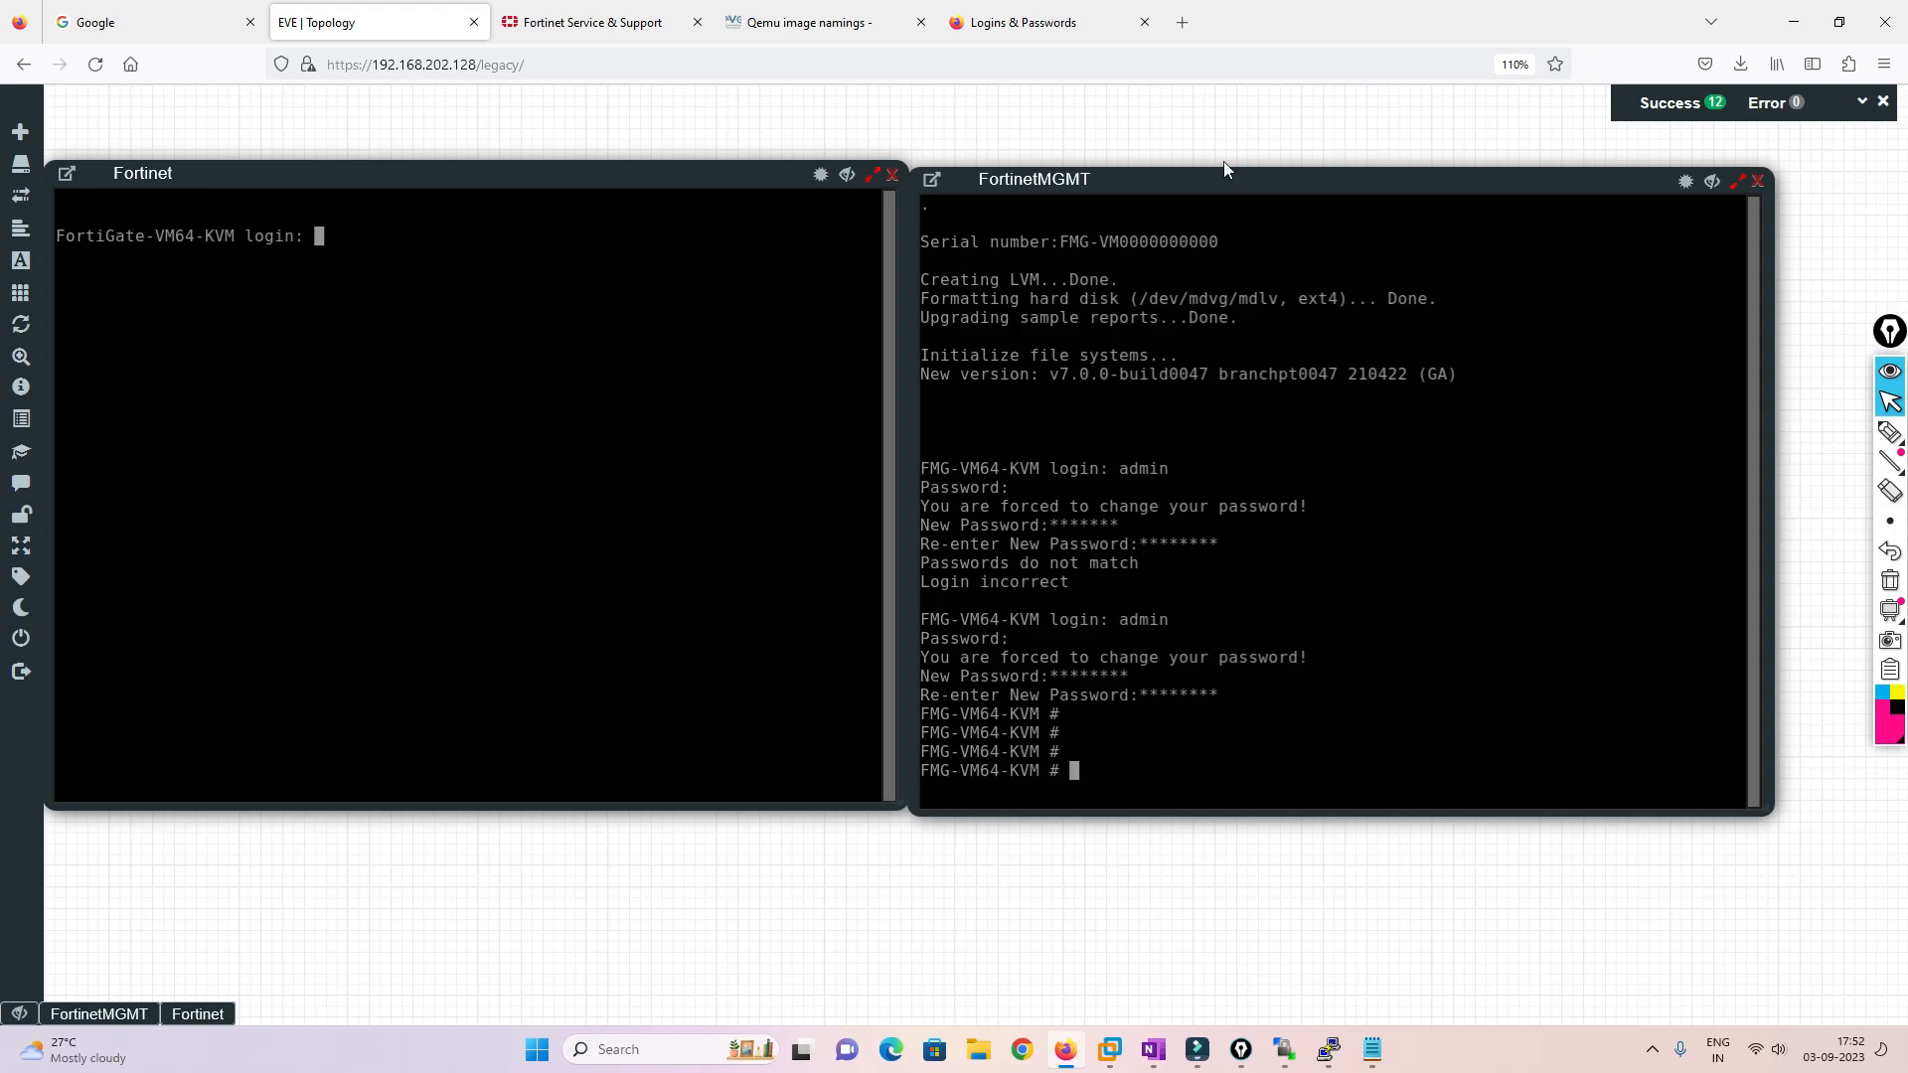
{"action": "left_click", "coordinate": [893, 176]}
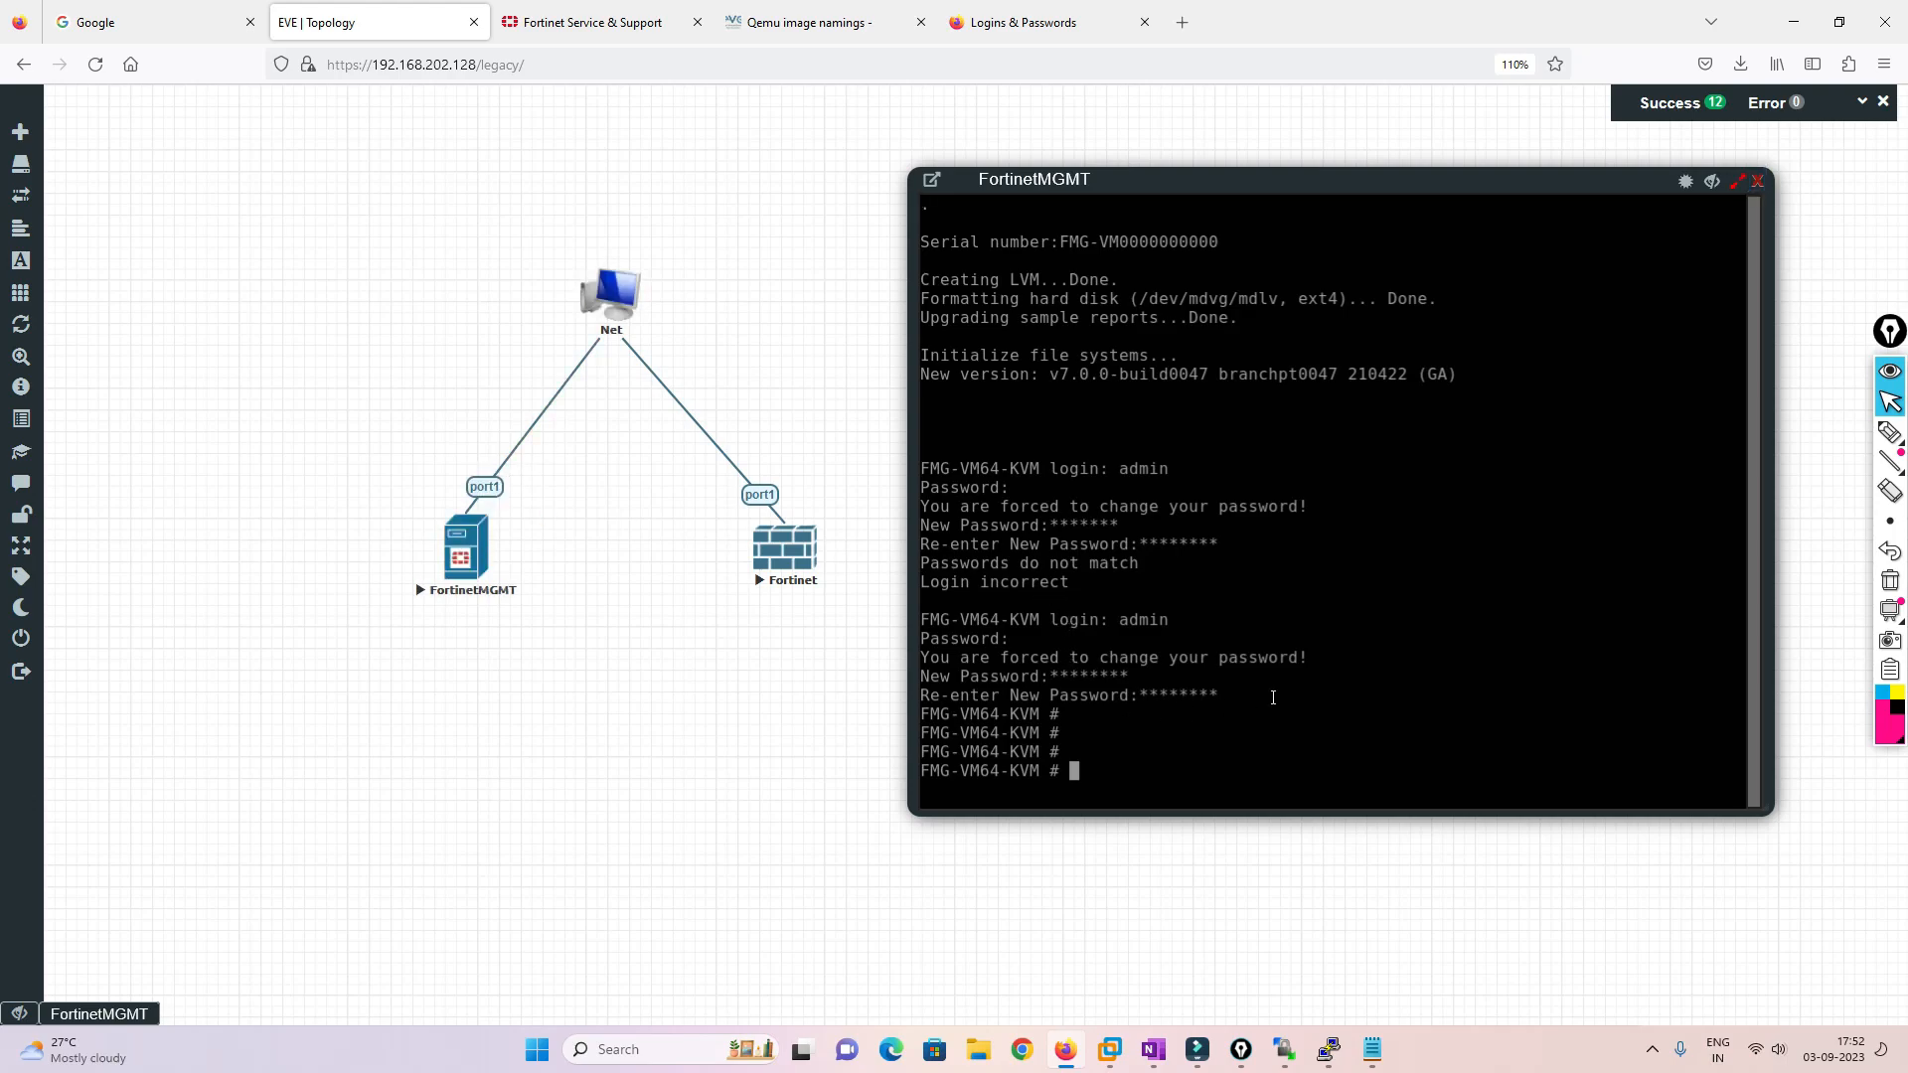
Enter 'config system interface' and edit port1 in the FortinetMGMT console
{"action": "left_click_drag", "start_coordinate": [1143, 179], "coordinate": [1026, 160]}
{"action": "type", "text": "config system"}
{"action": "key", "text": "Return"}
{"action": "key", "text": "Up"}
{"action": "type", "text": "terface"}
{"action": "key", "text": "Return"}
{"action": "type", "text": "edit port1"}
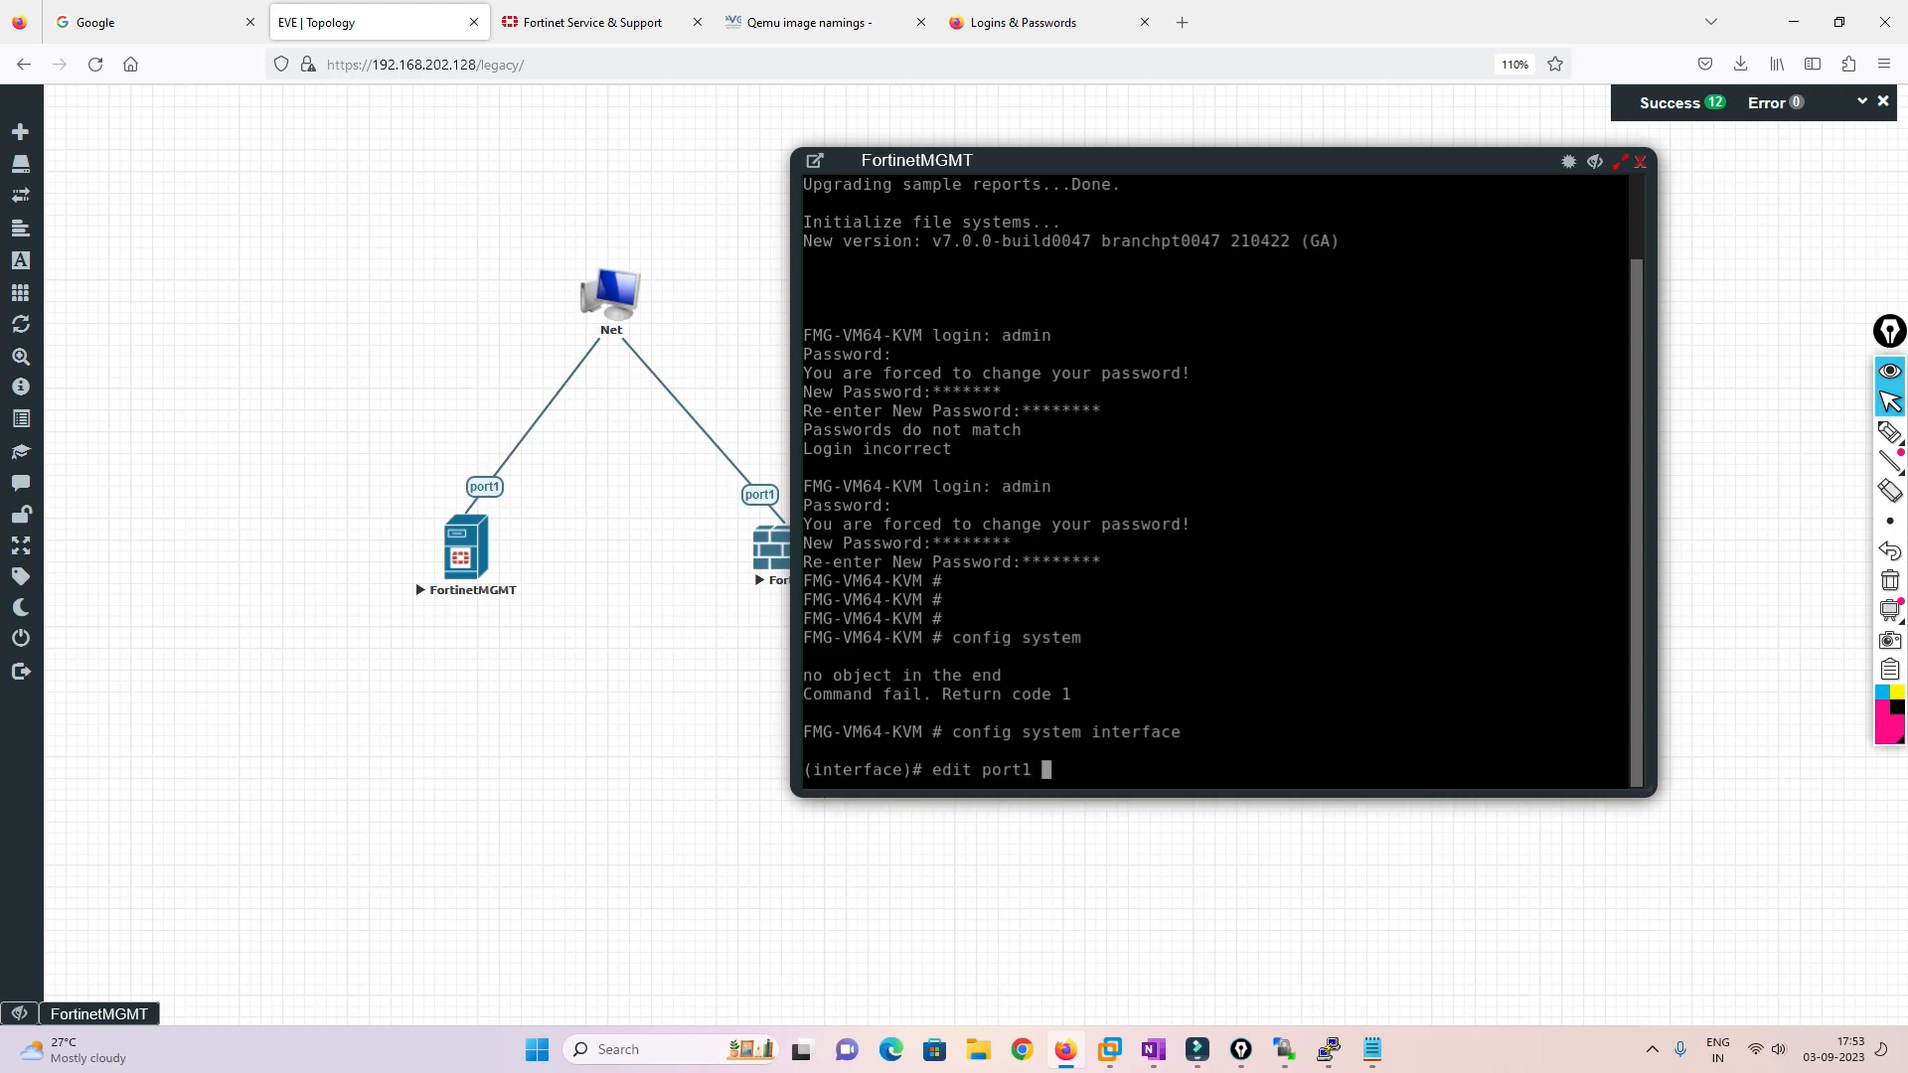
{"action": "key", "text": "Return"}
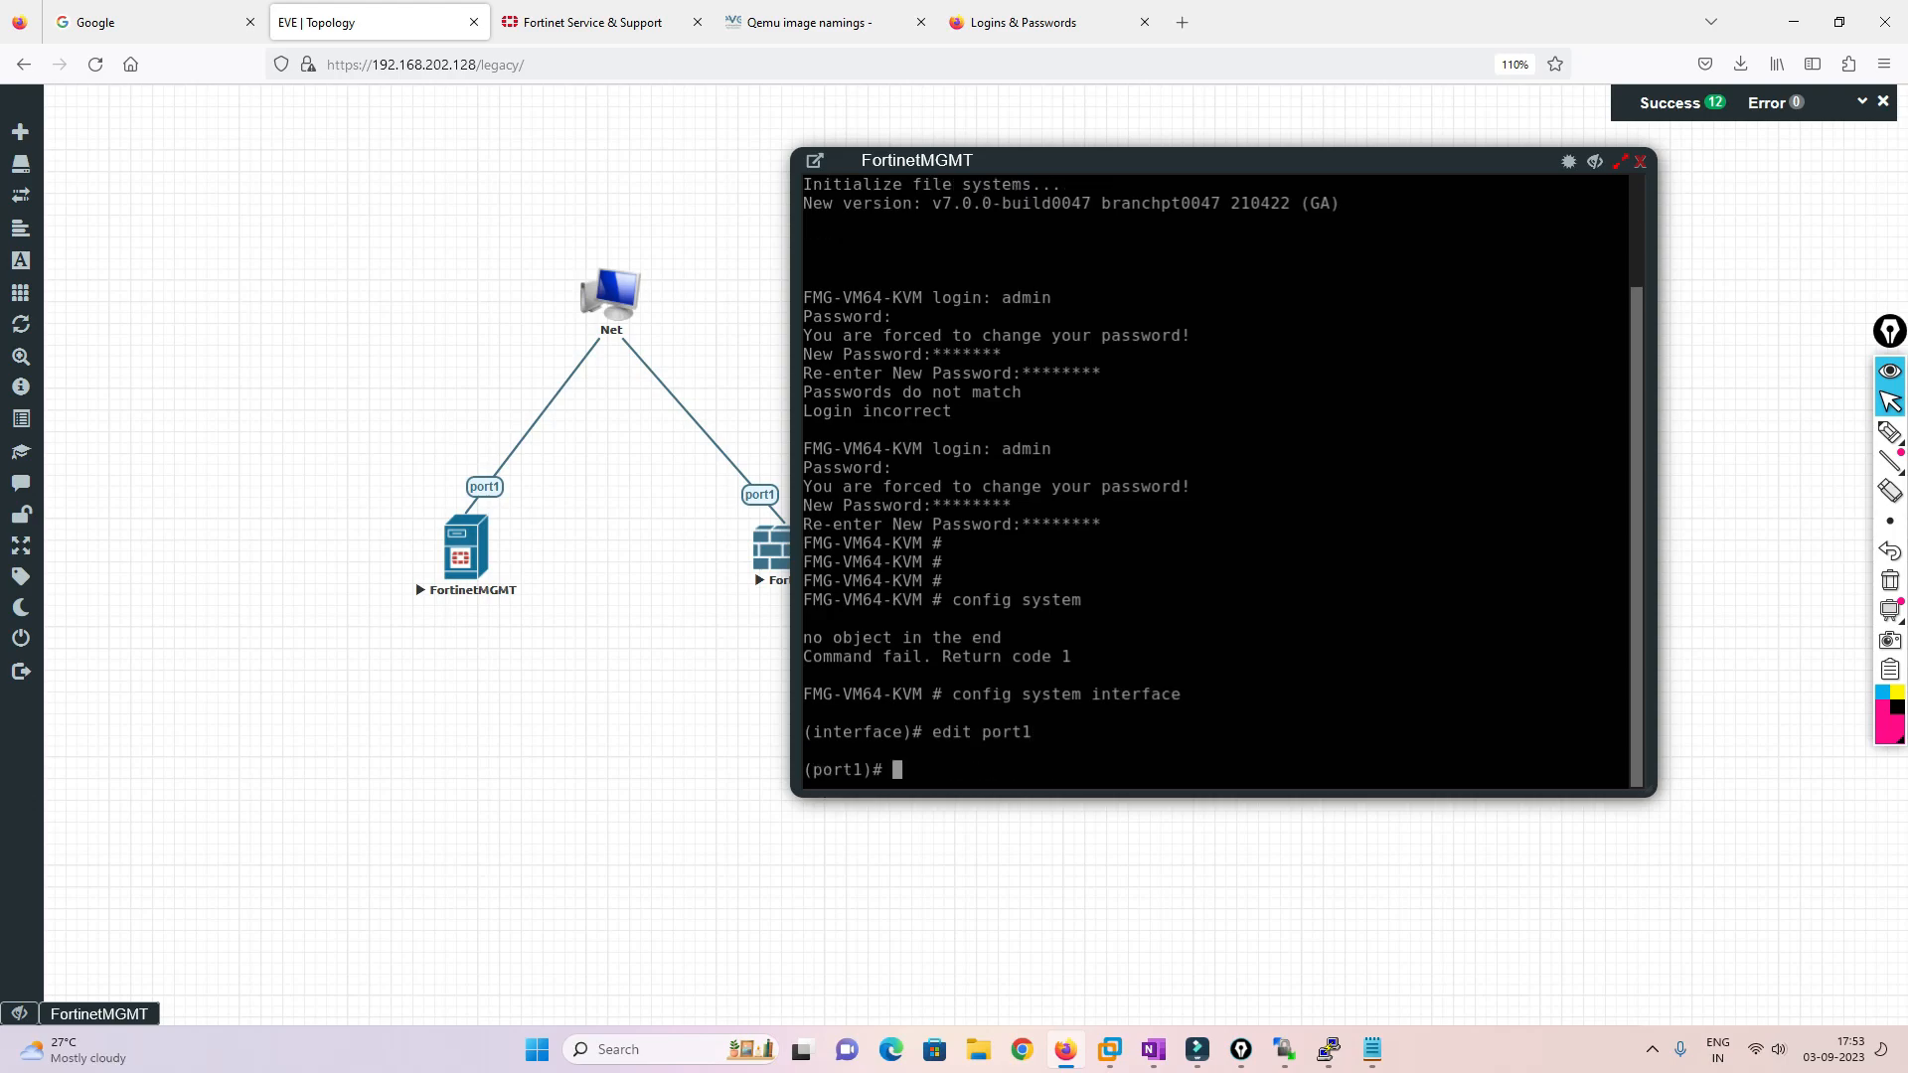
Set port1's ip to 192.168.202.180 255.255.255.0, show it, and end
{"action": "type", "text": "set ip 192"}
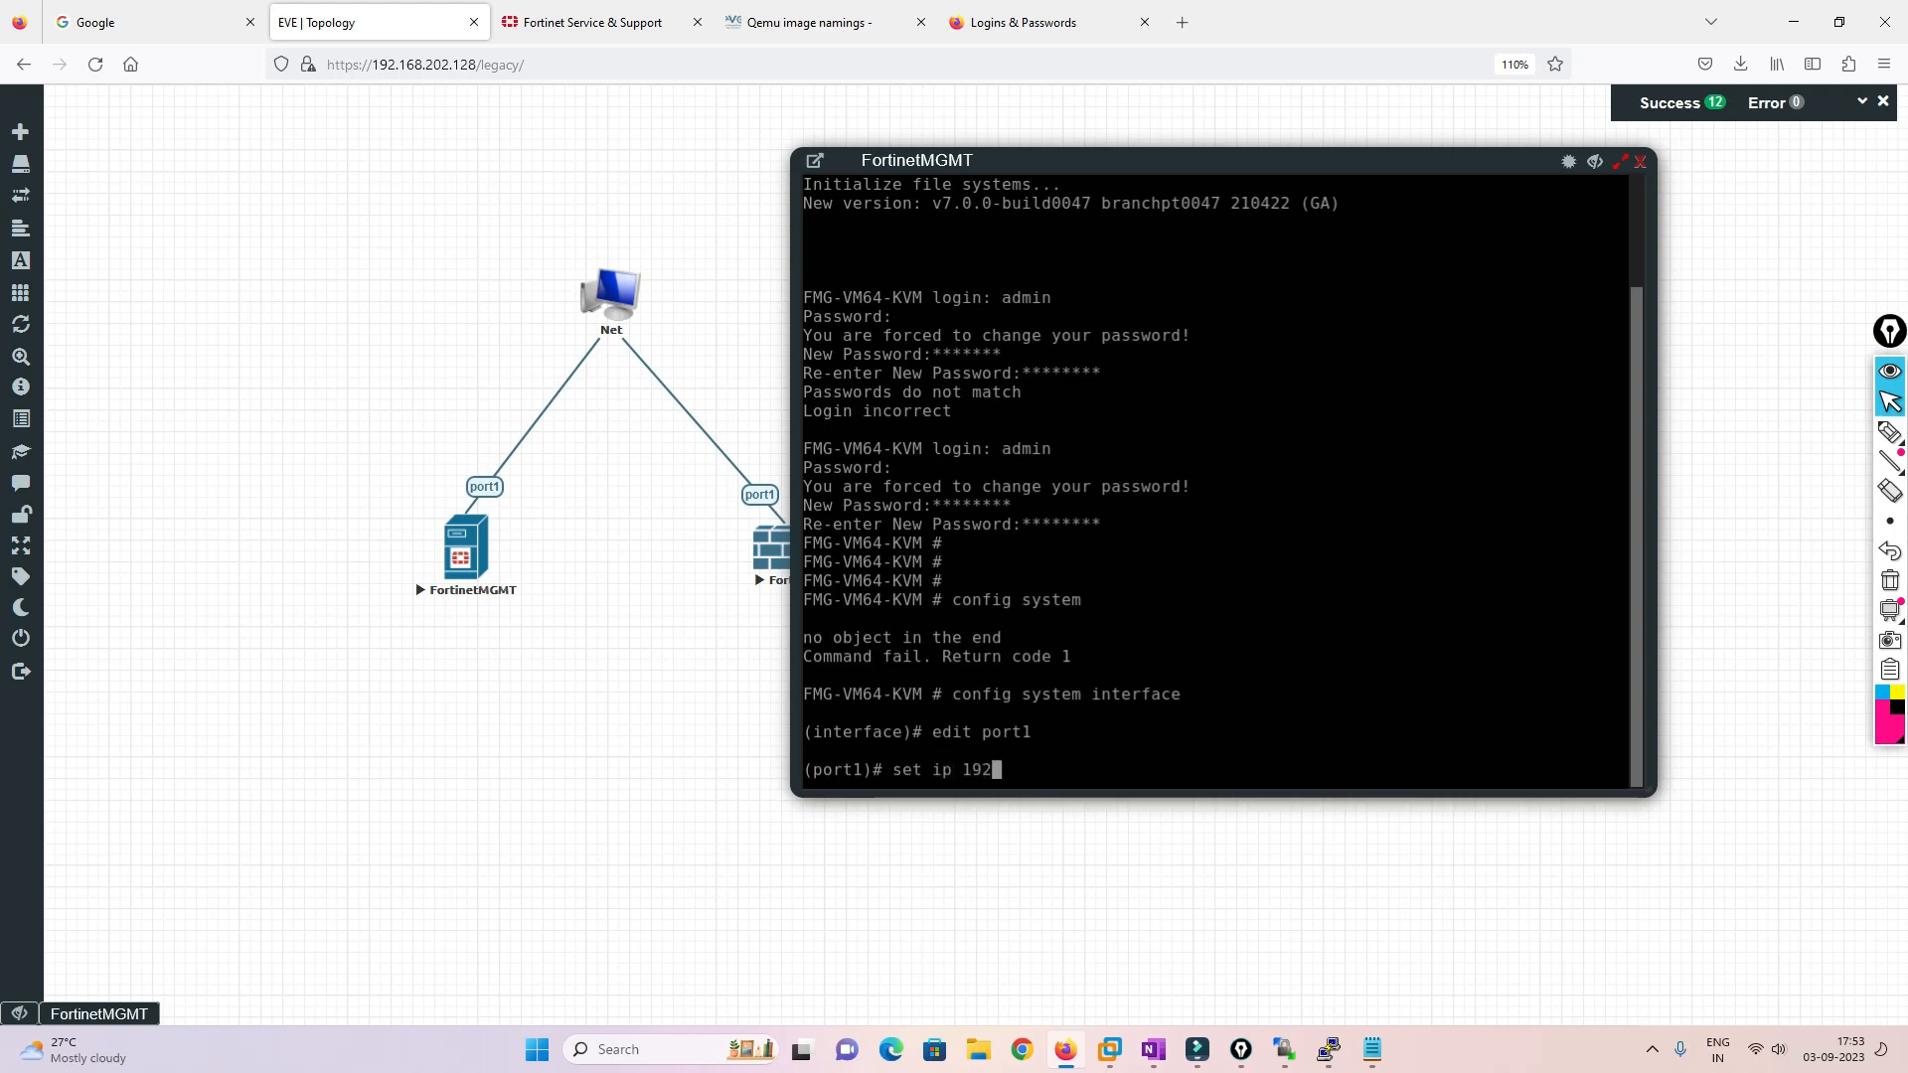
{"action": "type", "text": ".168.202.180 255.255.255.0"}
{"action": "key", "text": "Return"}
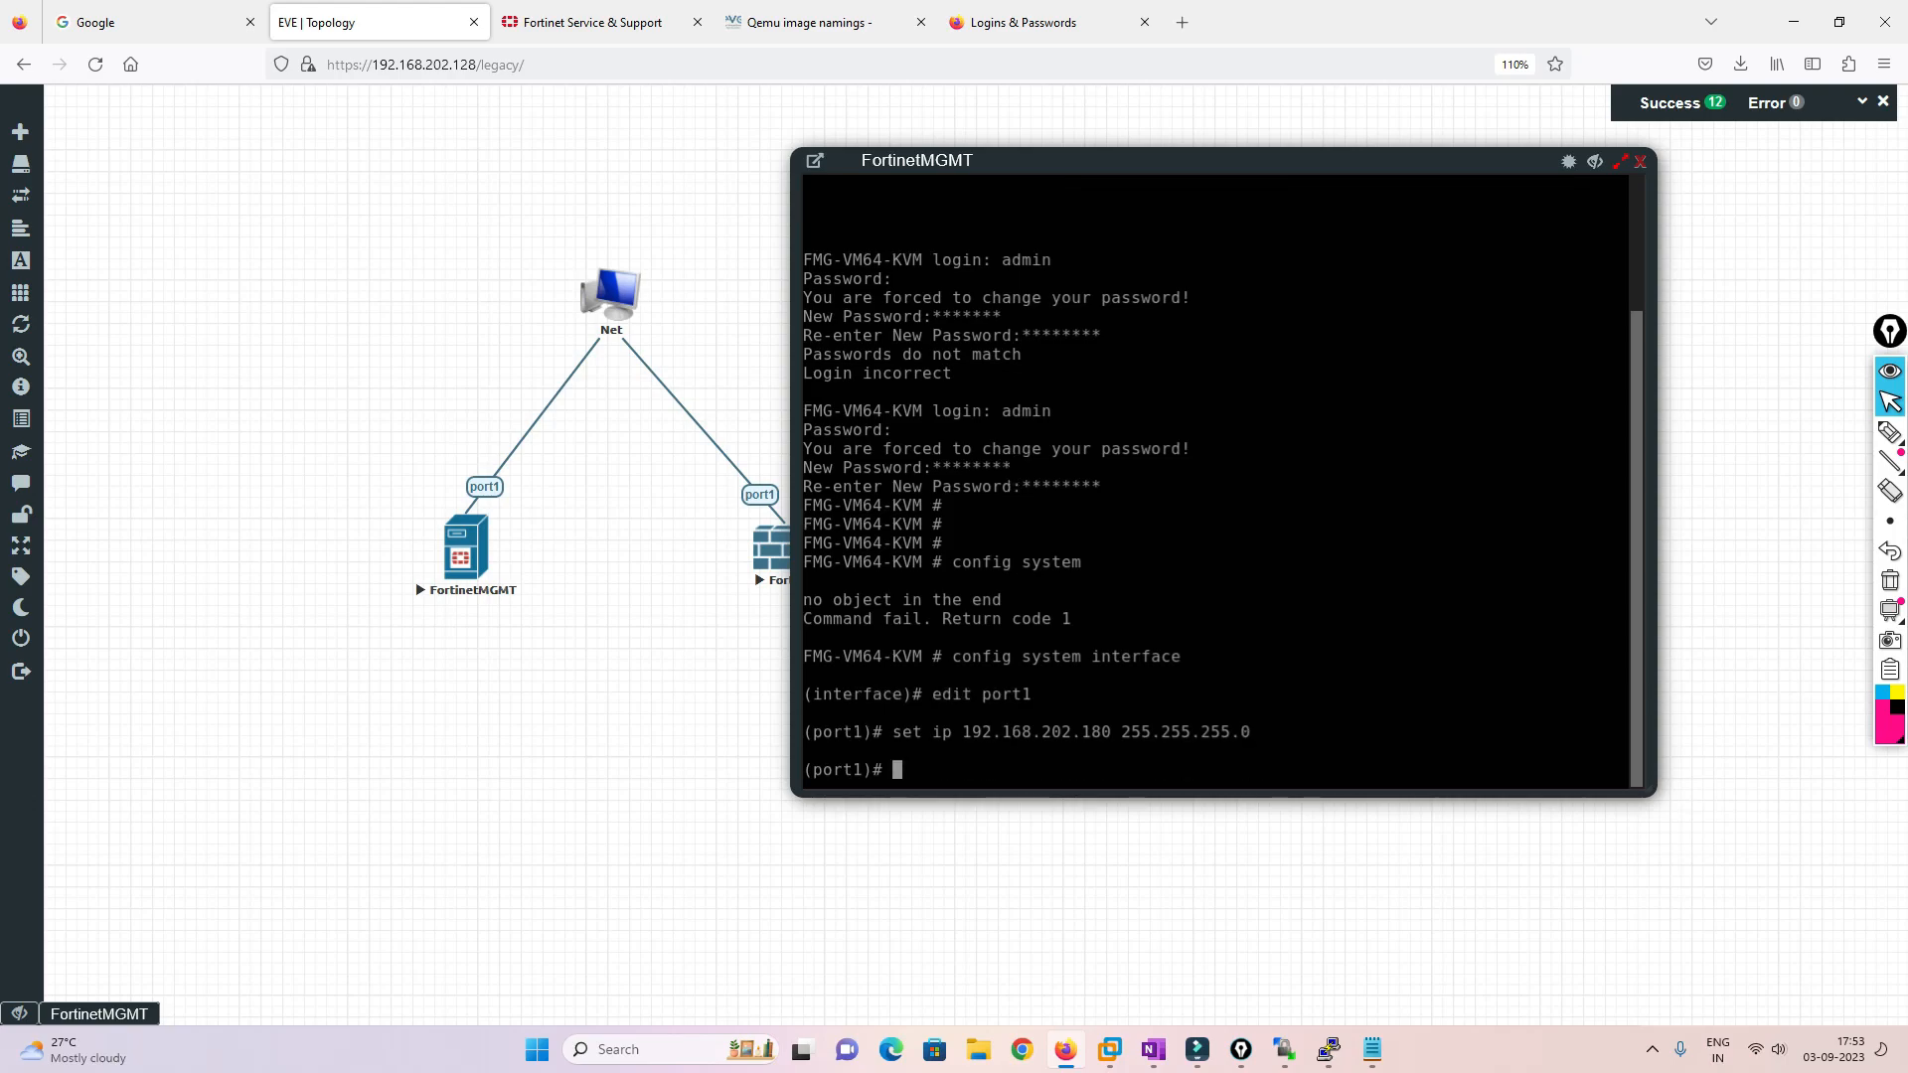
{"action": "type", "text": "show"}
{"action": "key", "text": "Return"}
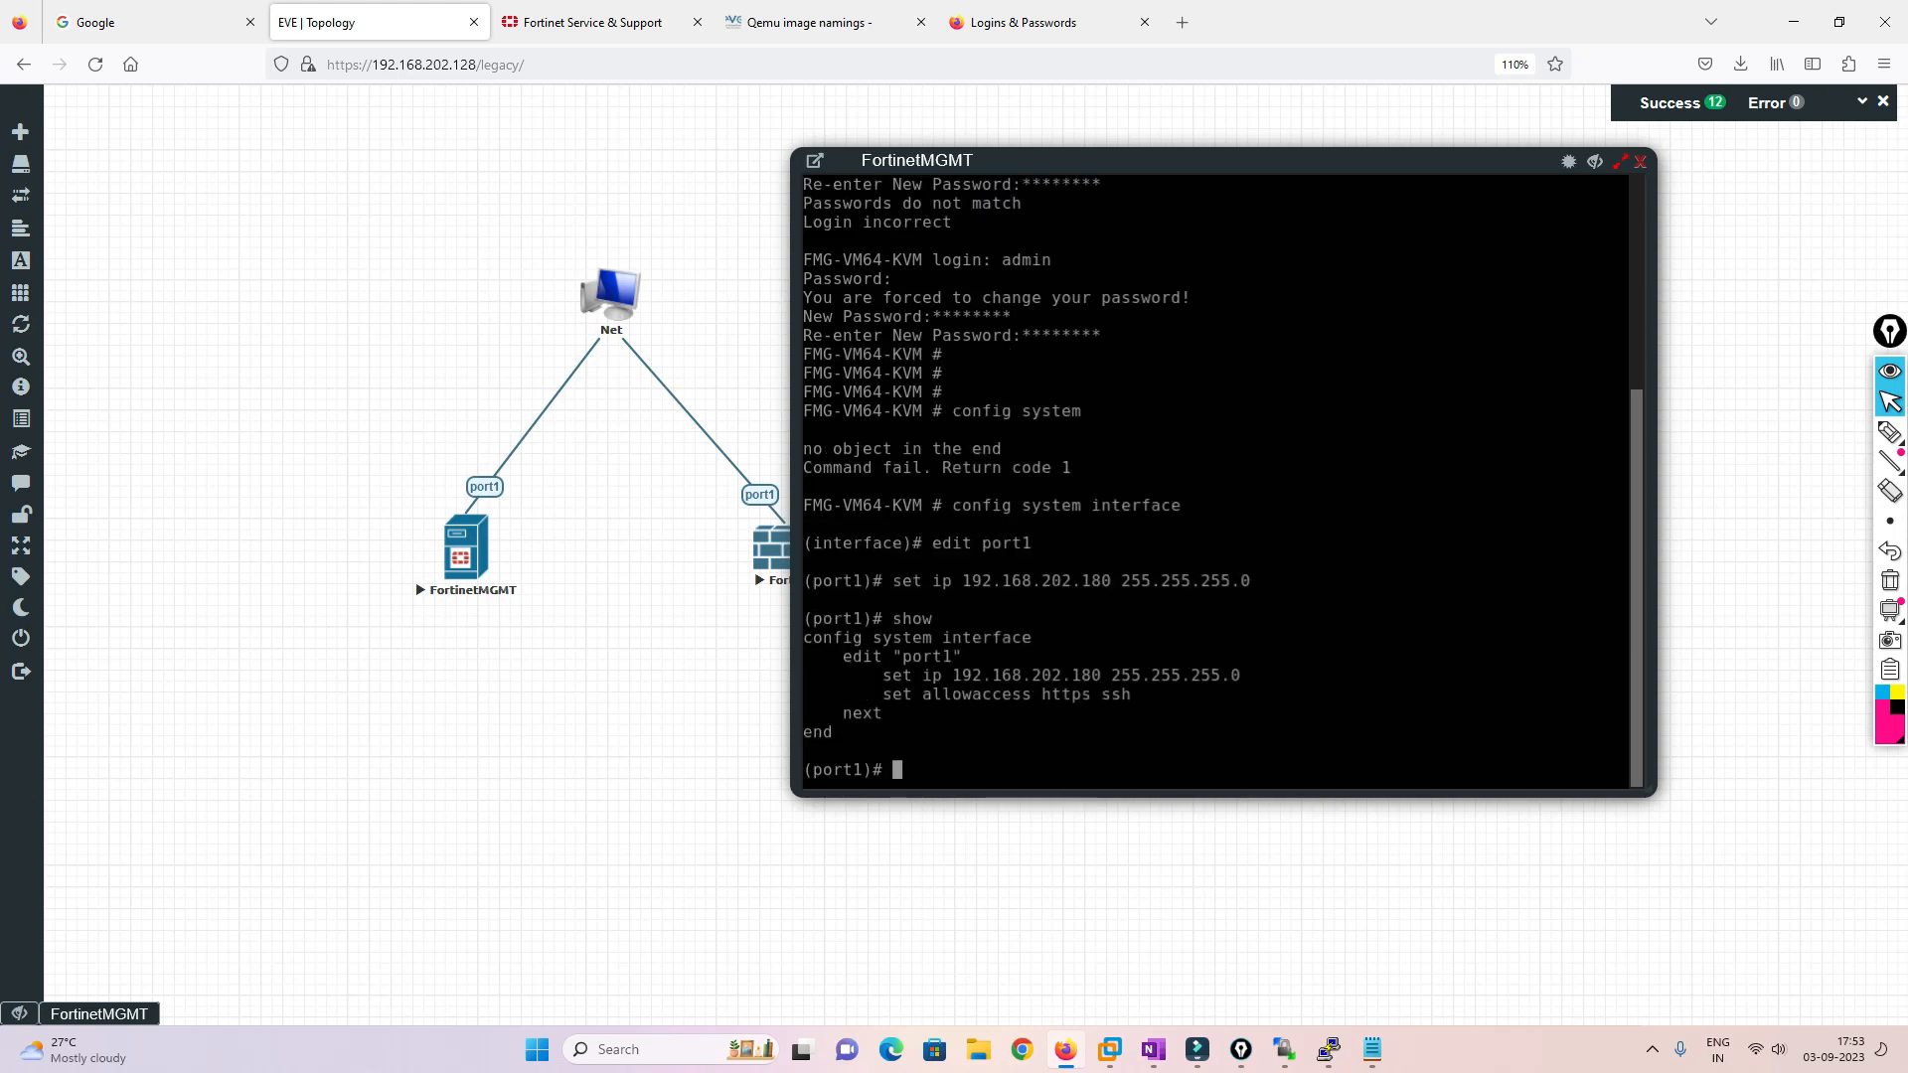
{"action": "type", "text": "end"}
{"action": "key", "text": "Return"}
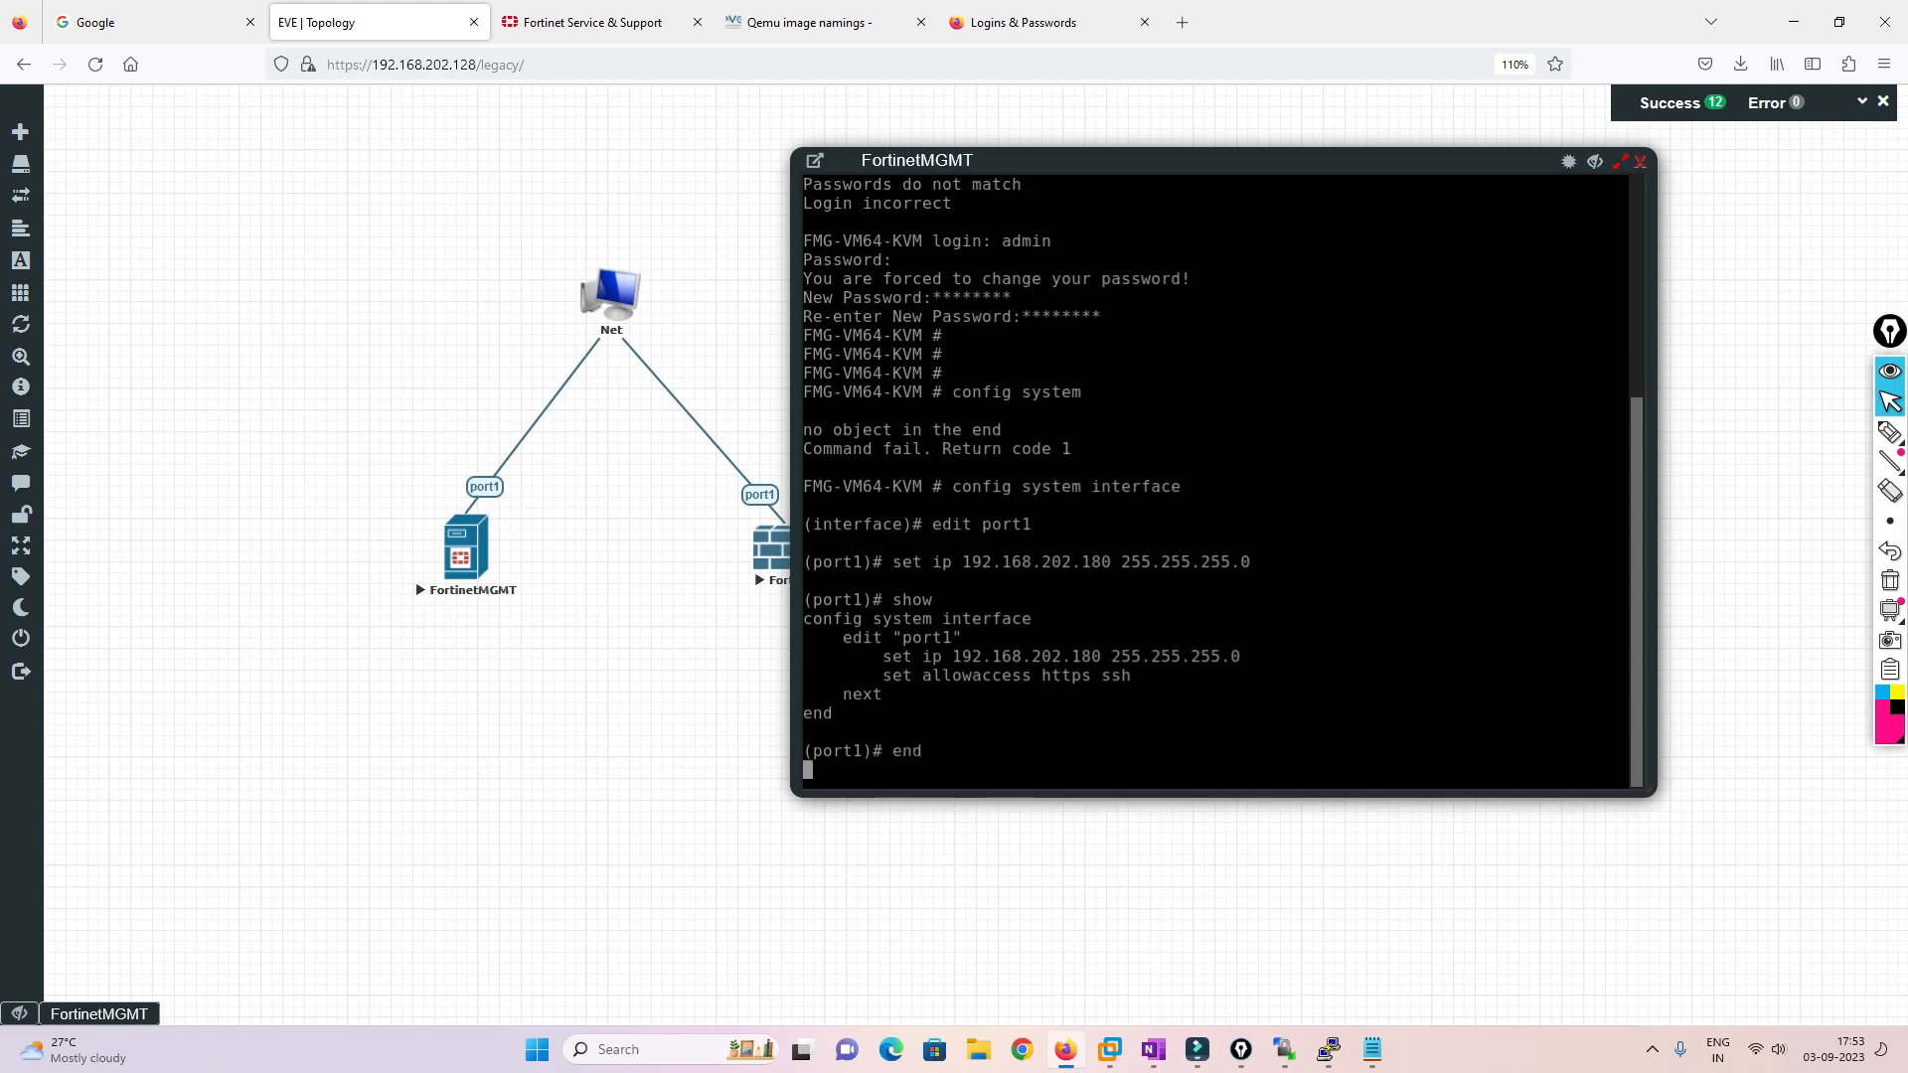
{"action": "key", "text": "Return"}
{"action": "key", "text": "Return"}
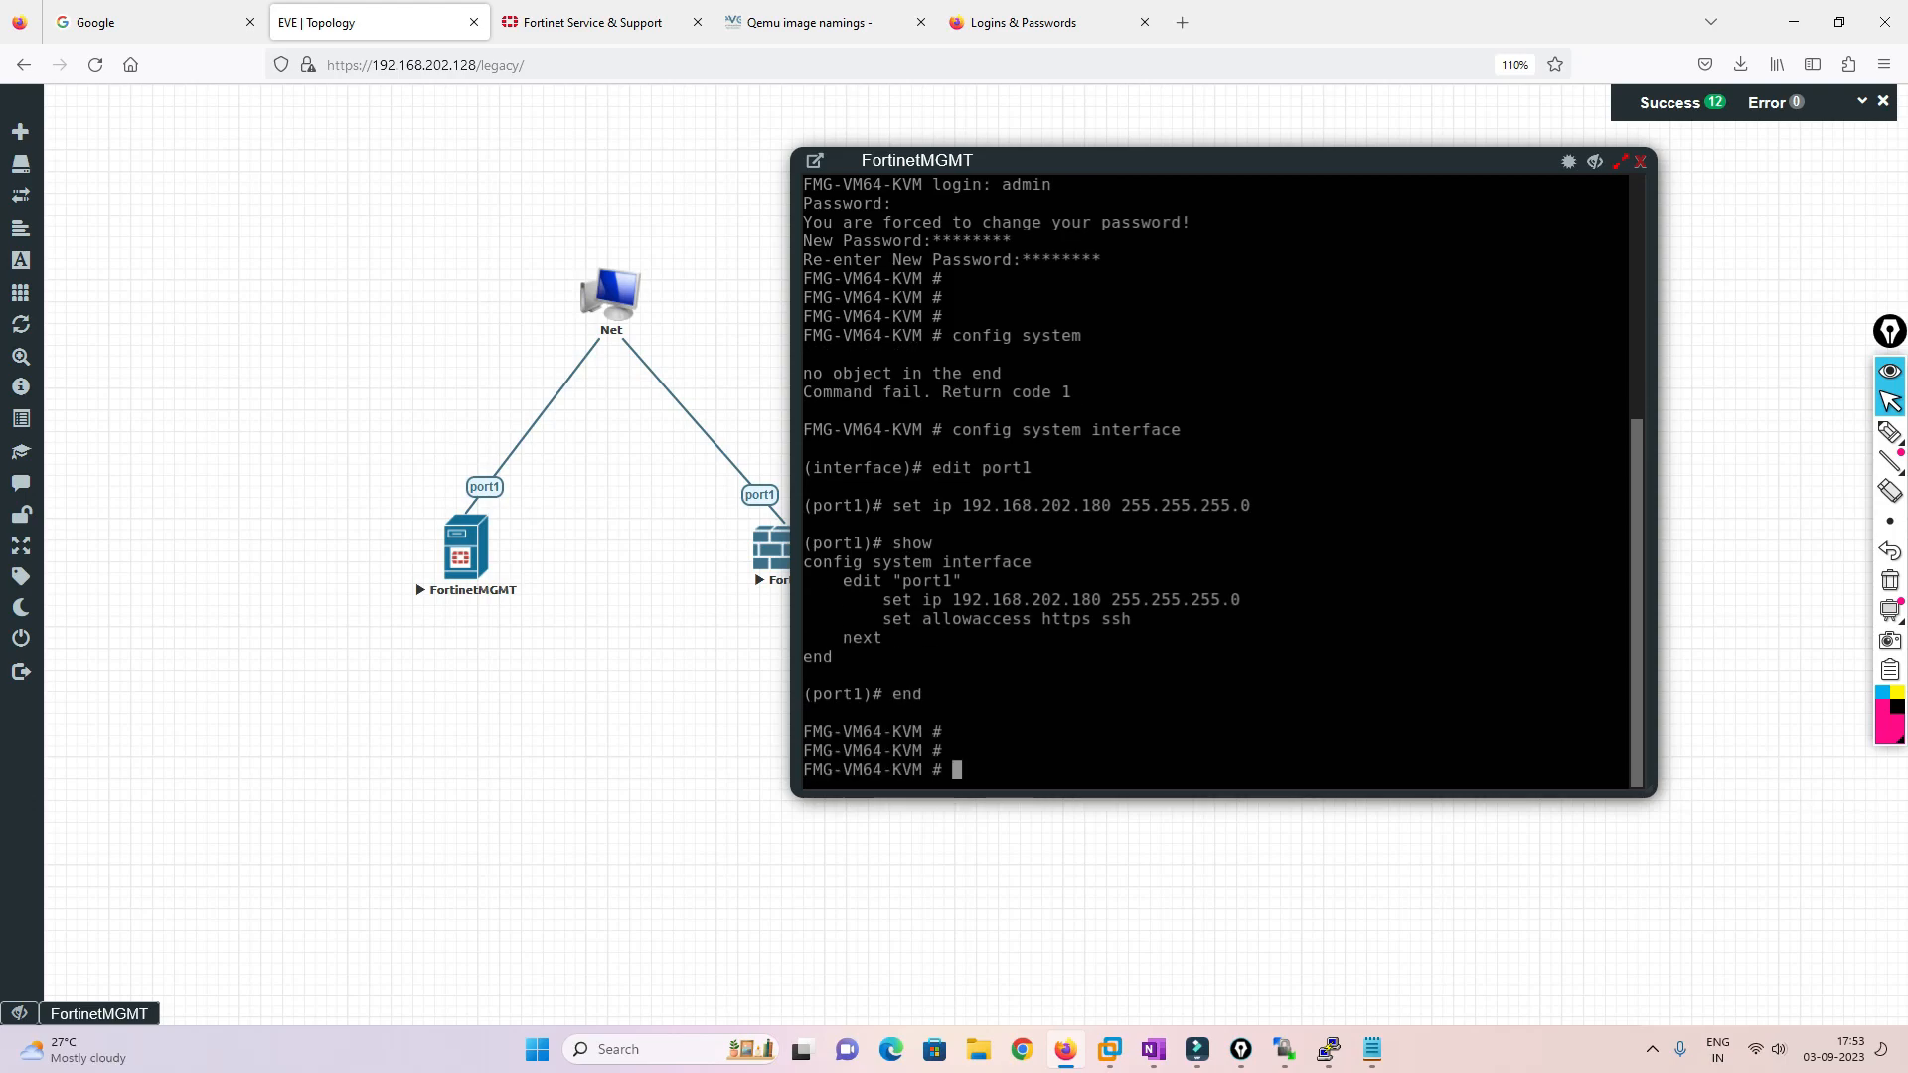
{"action": "left_click", "coordinate": [1144, 22]}
{"action": "left_click", "coordinate": [959, 22]}
{"action": "type", "text": "https"}
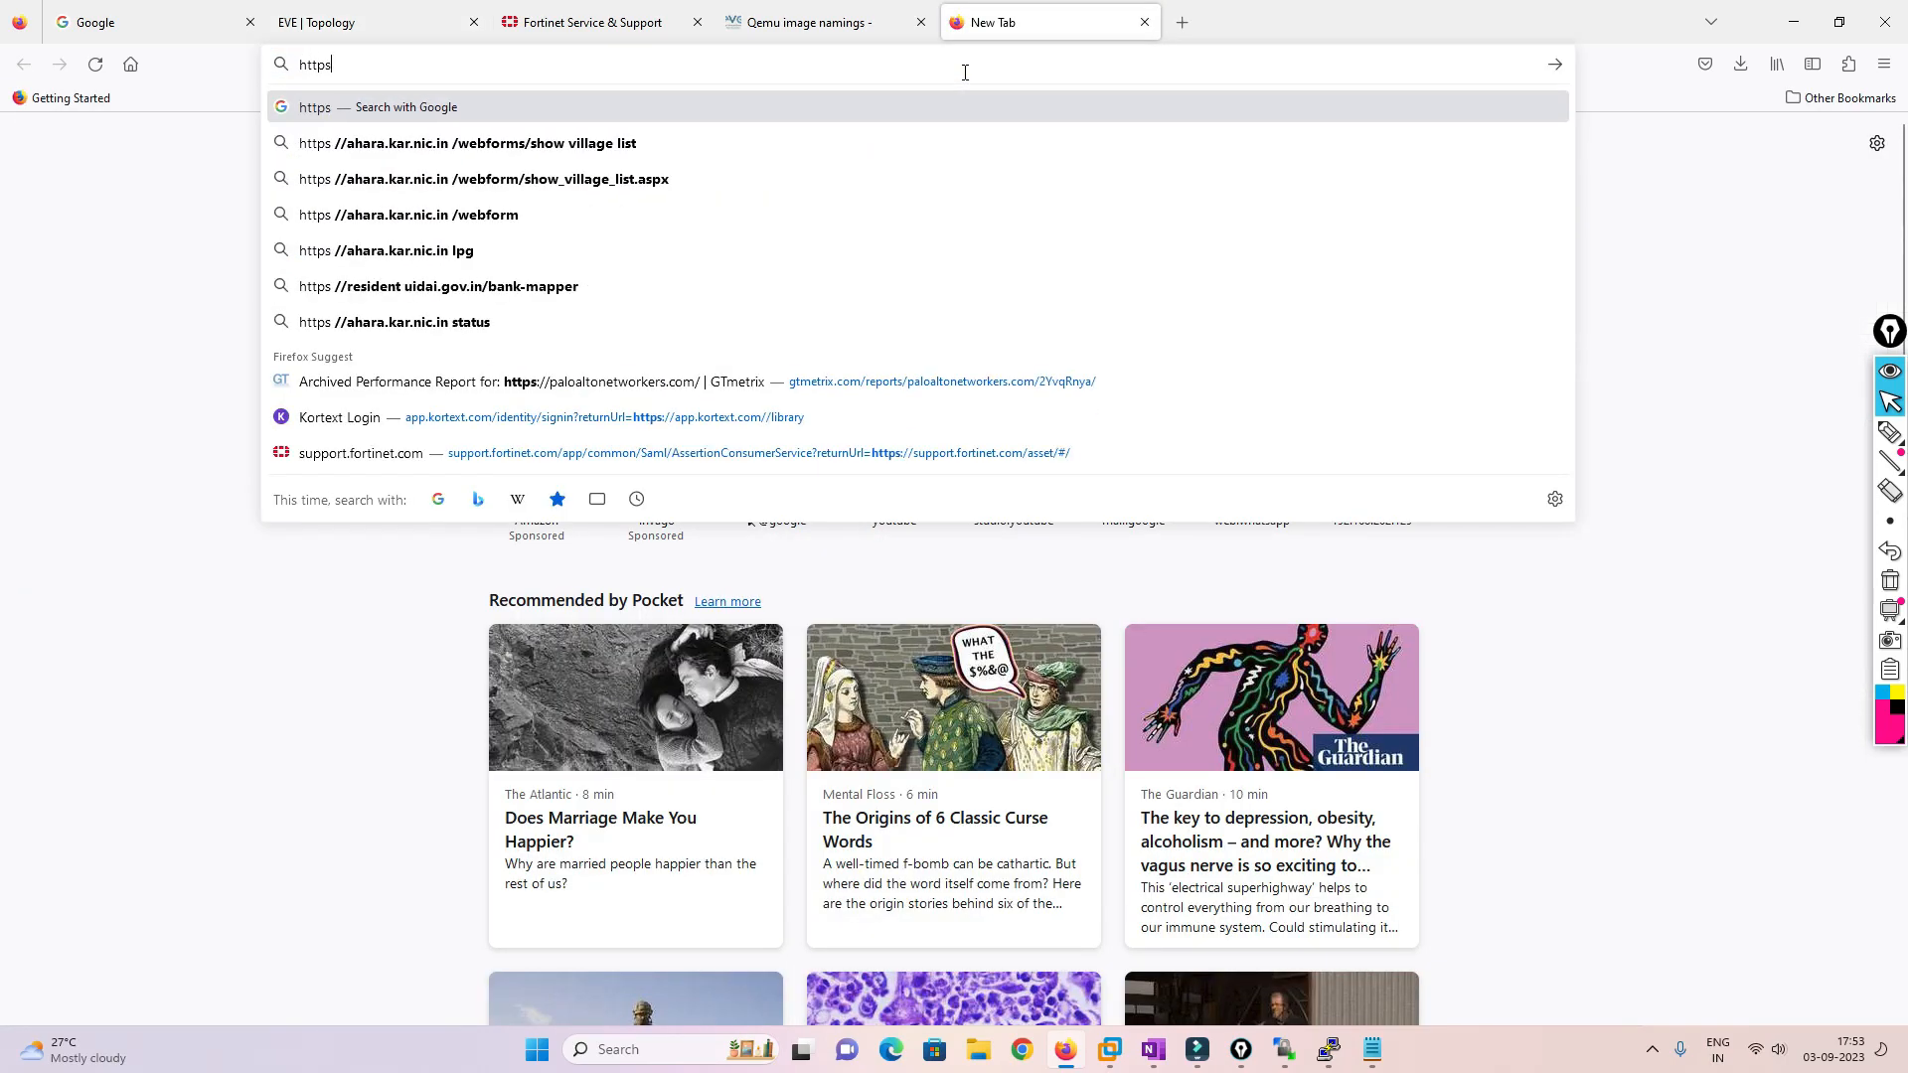
{"action": "type", "text": "://192."}
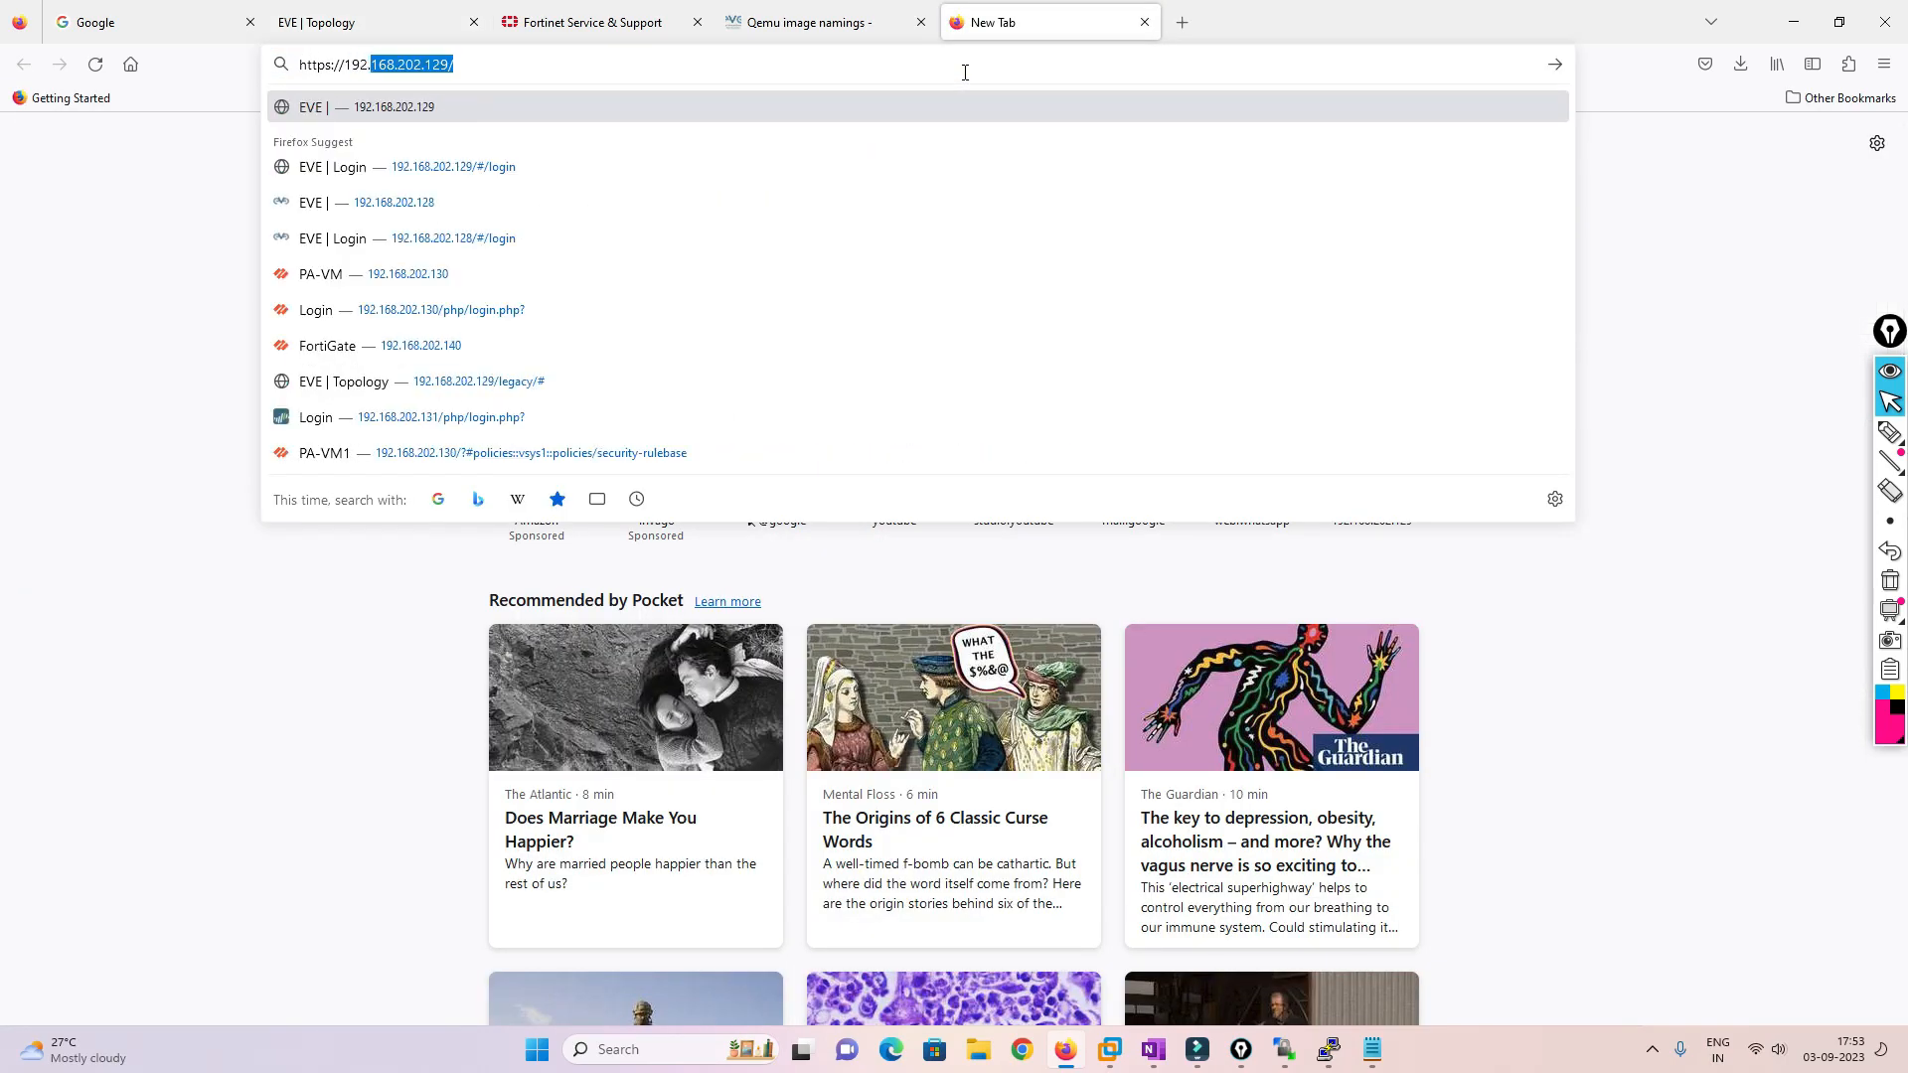
{"action": "key", "text": "Right"}
{"action": "key", "text": "BackSpace"}
{"action": "key", "text": "BackSpace"}
{"action": "key", "text": "BackSpace"}
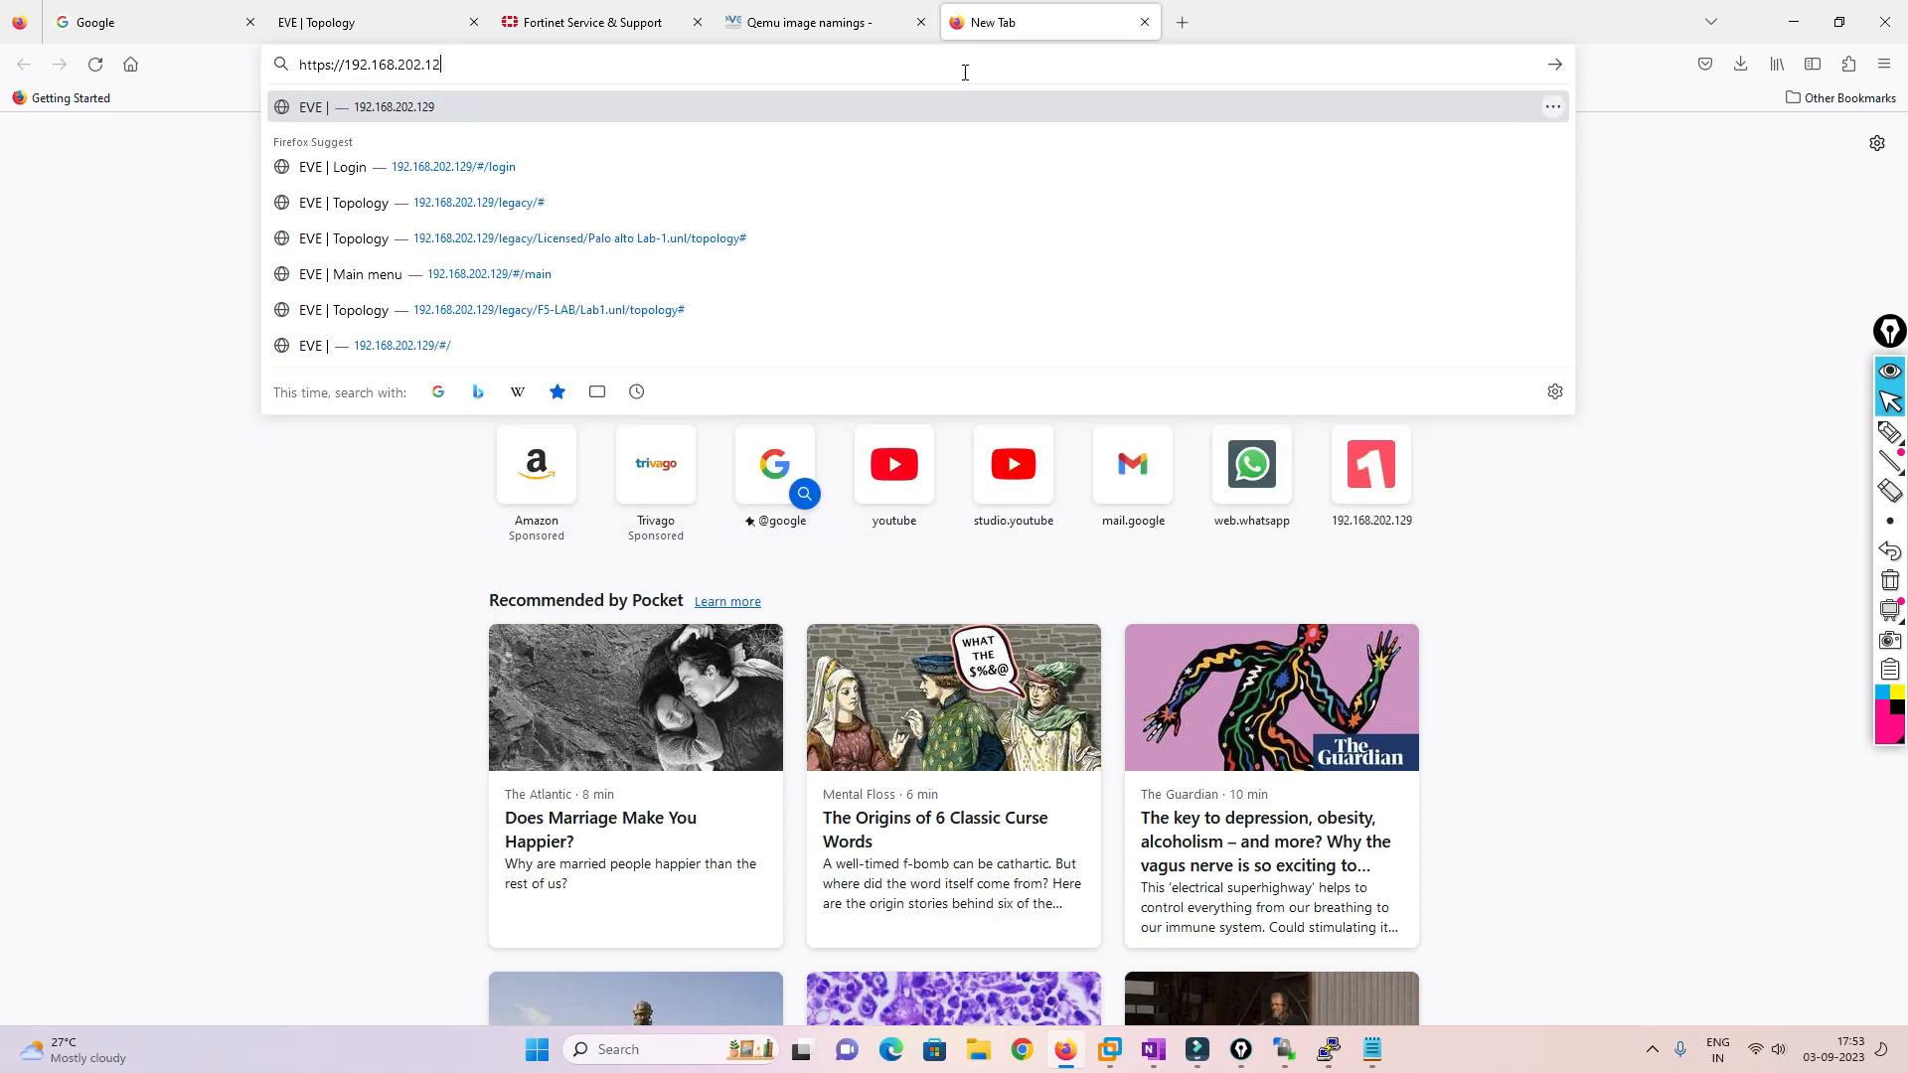
{"action": "type", "text": "80"}
{"action": "key", "text": "Return"}
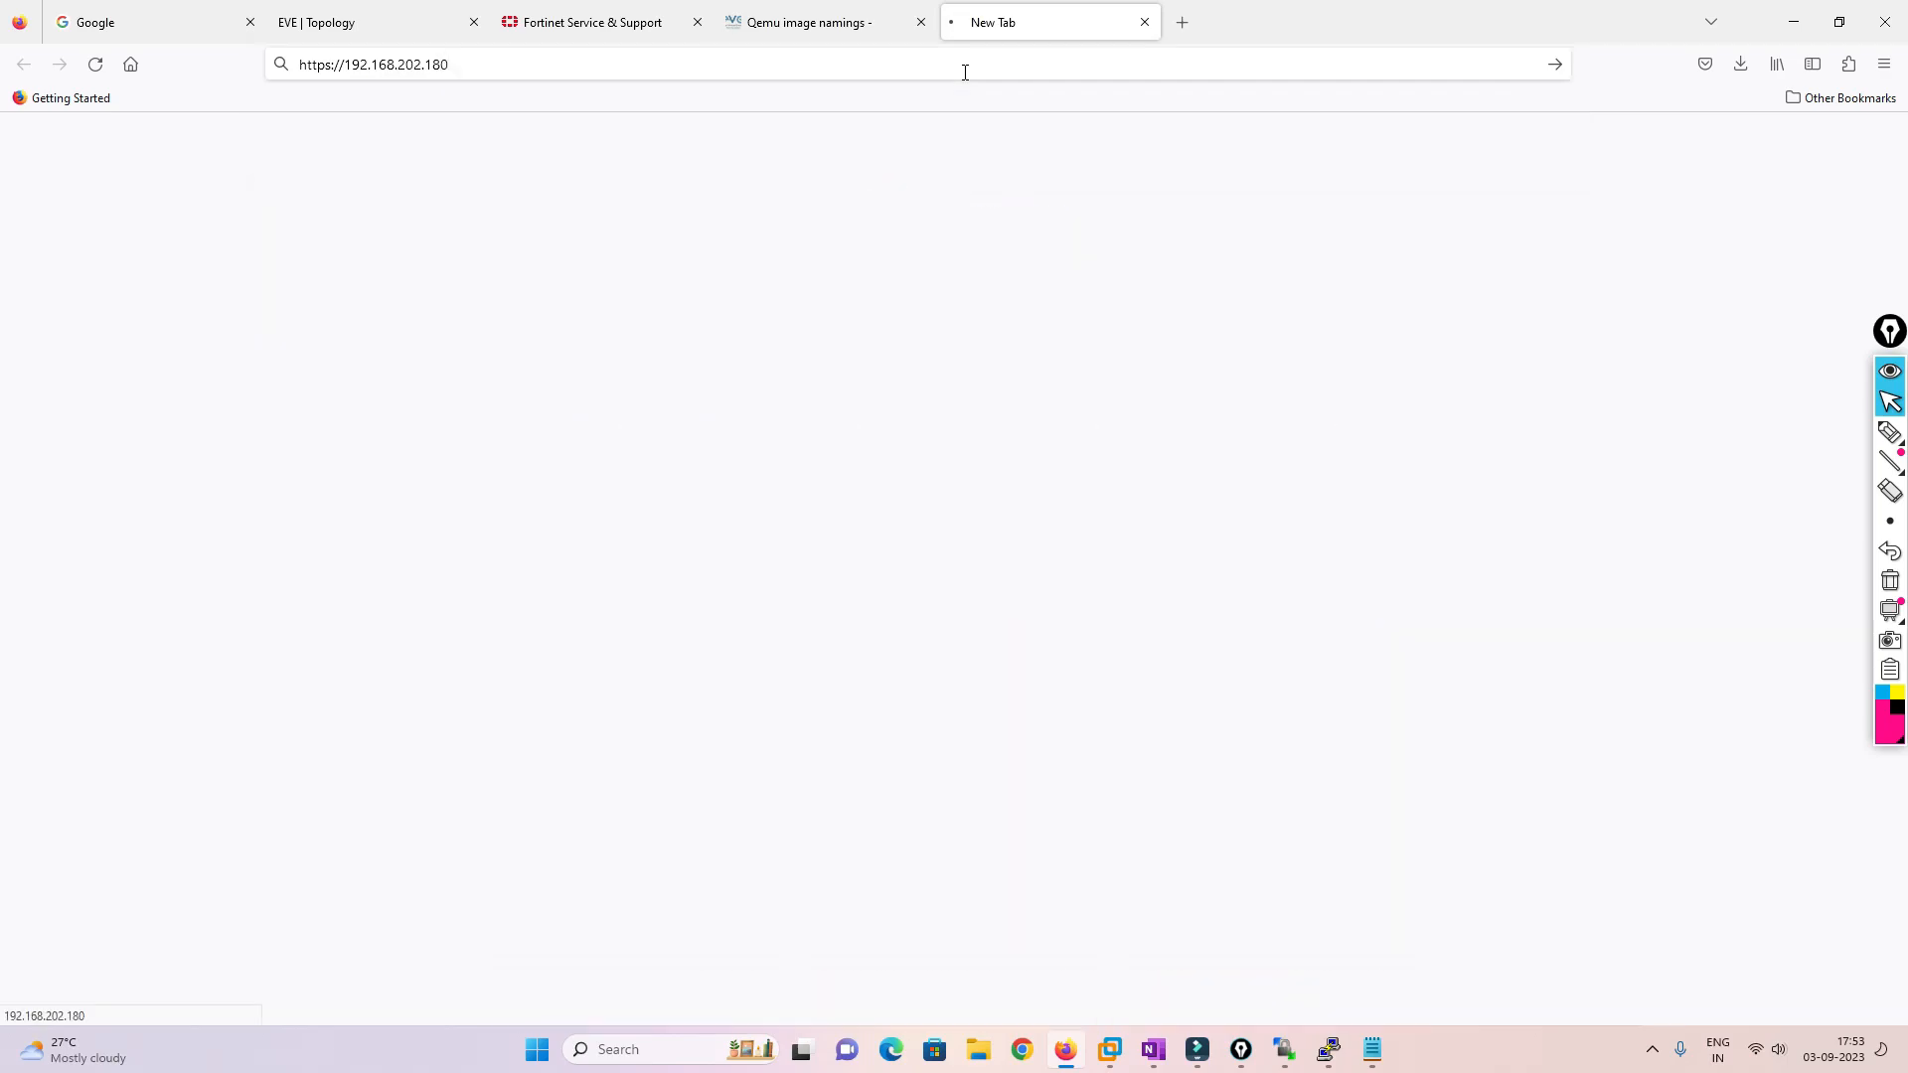
{"action": "left_click", "coordinate": [1263, 632]}
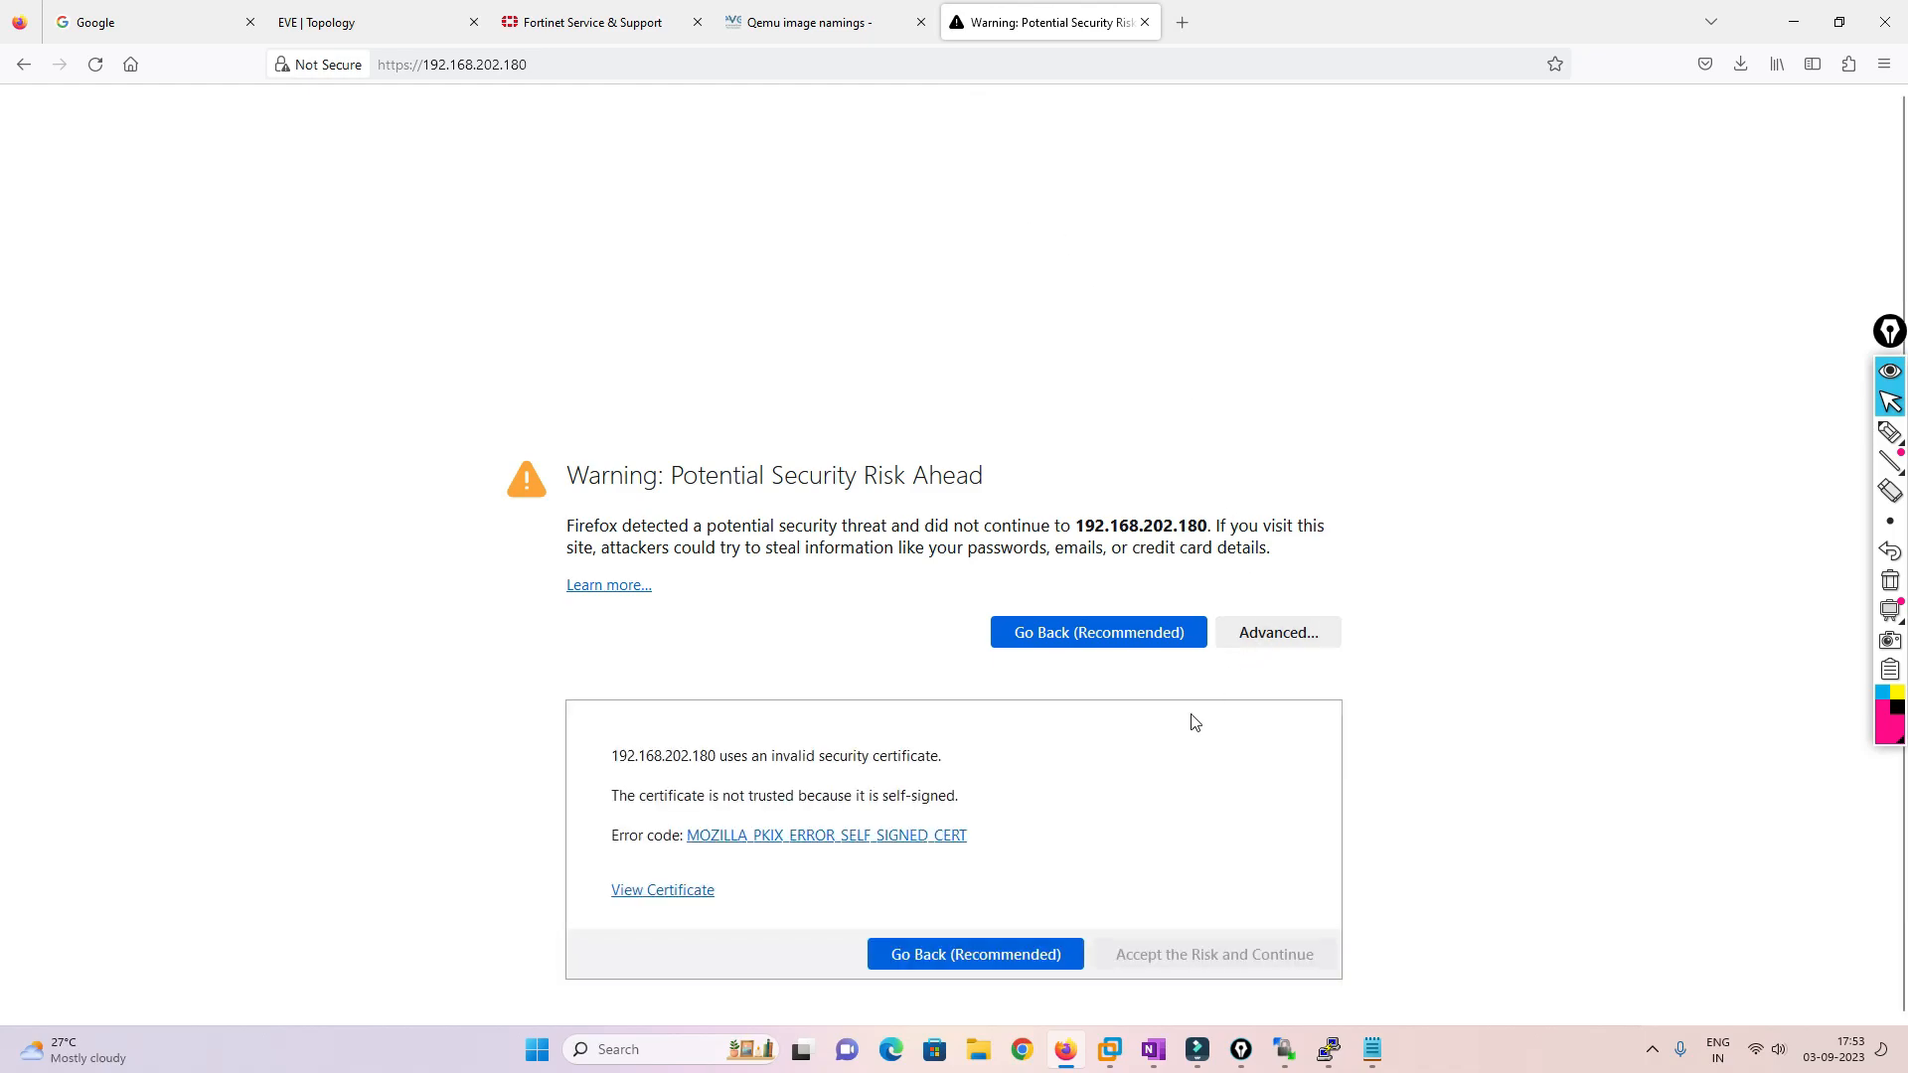
{"action": "left_click", "coordinate": [1160, 952]}
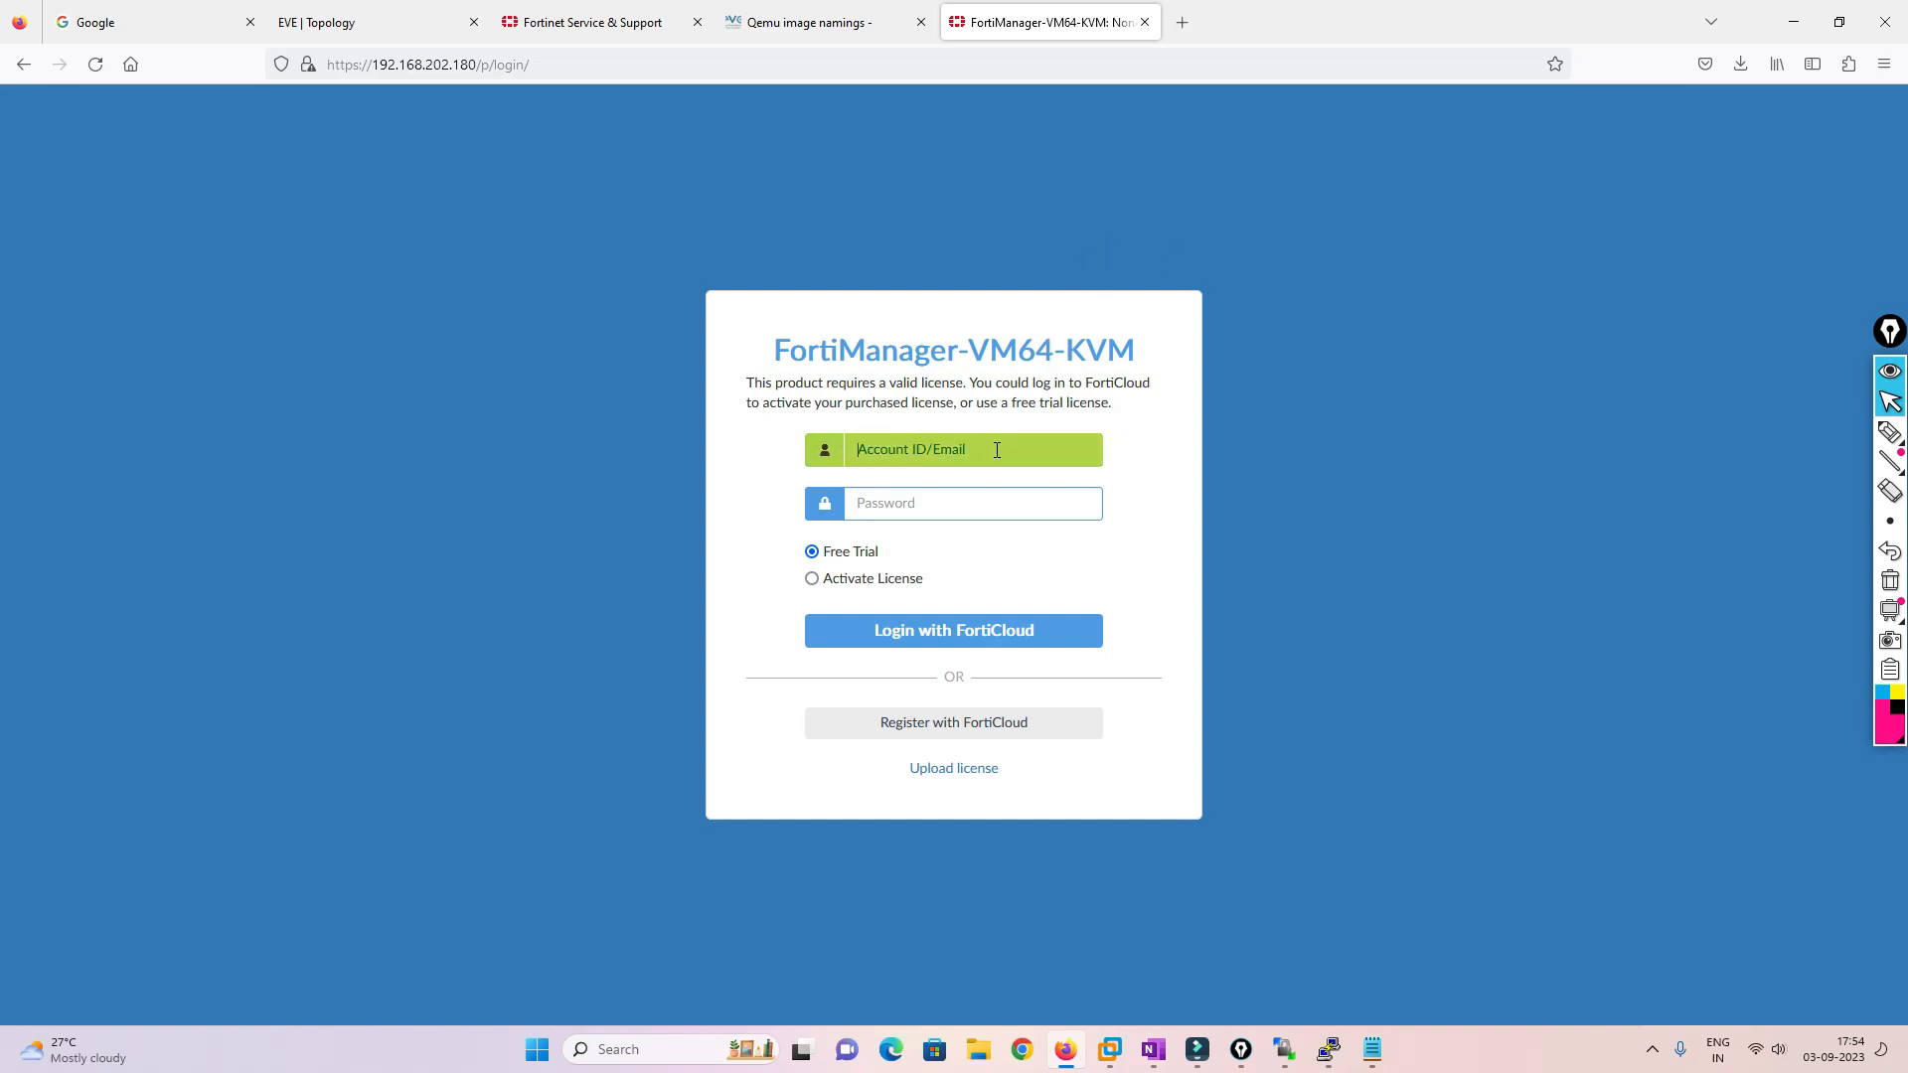
Sign in to FortiCloud for the Free Trial using the saved account e-mail and the account password
{"action": "left_click_drag", "start_coordinate": [824, 553], "coordinate": [898, 563]}
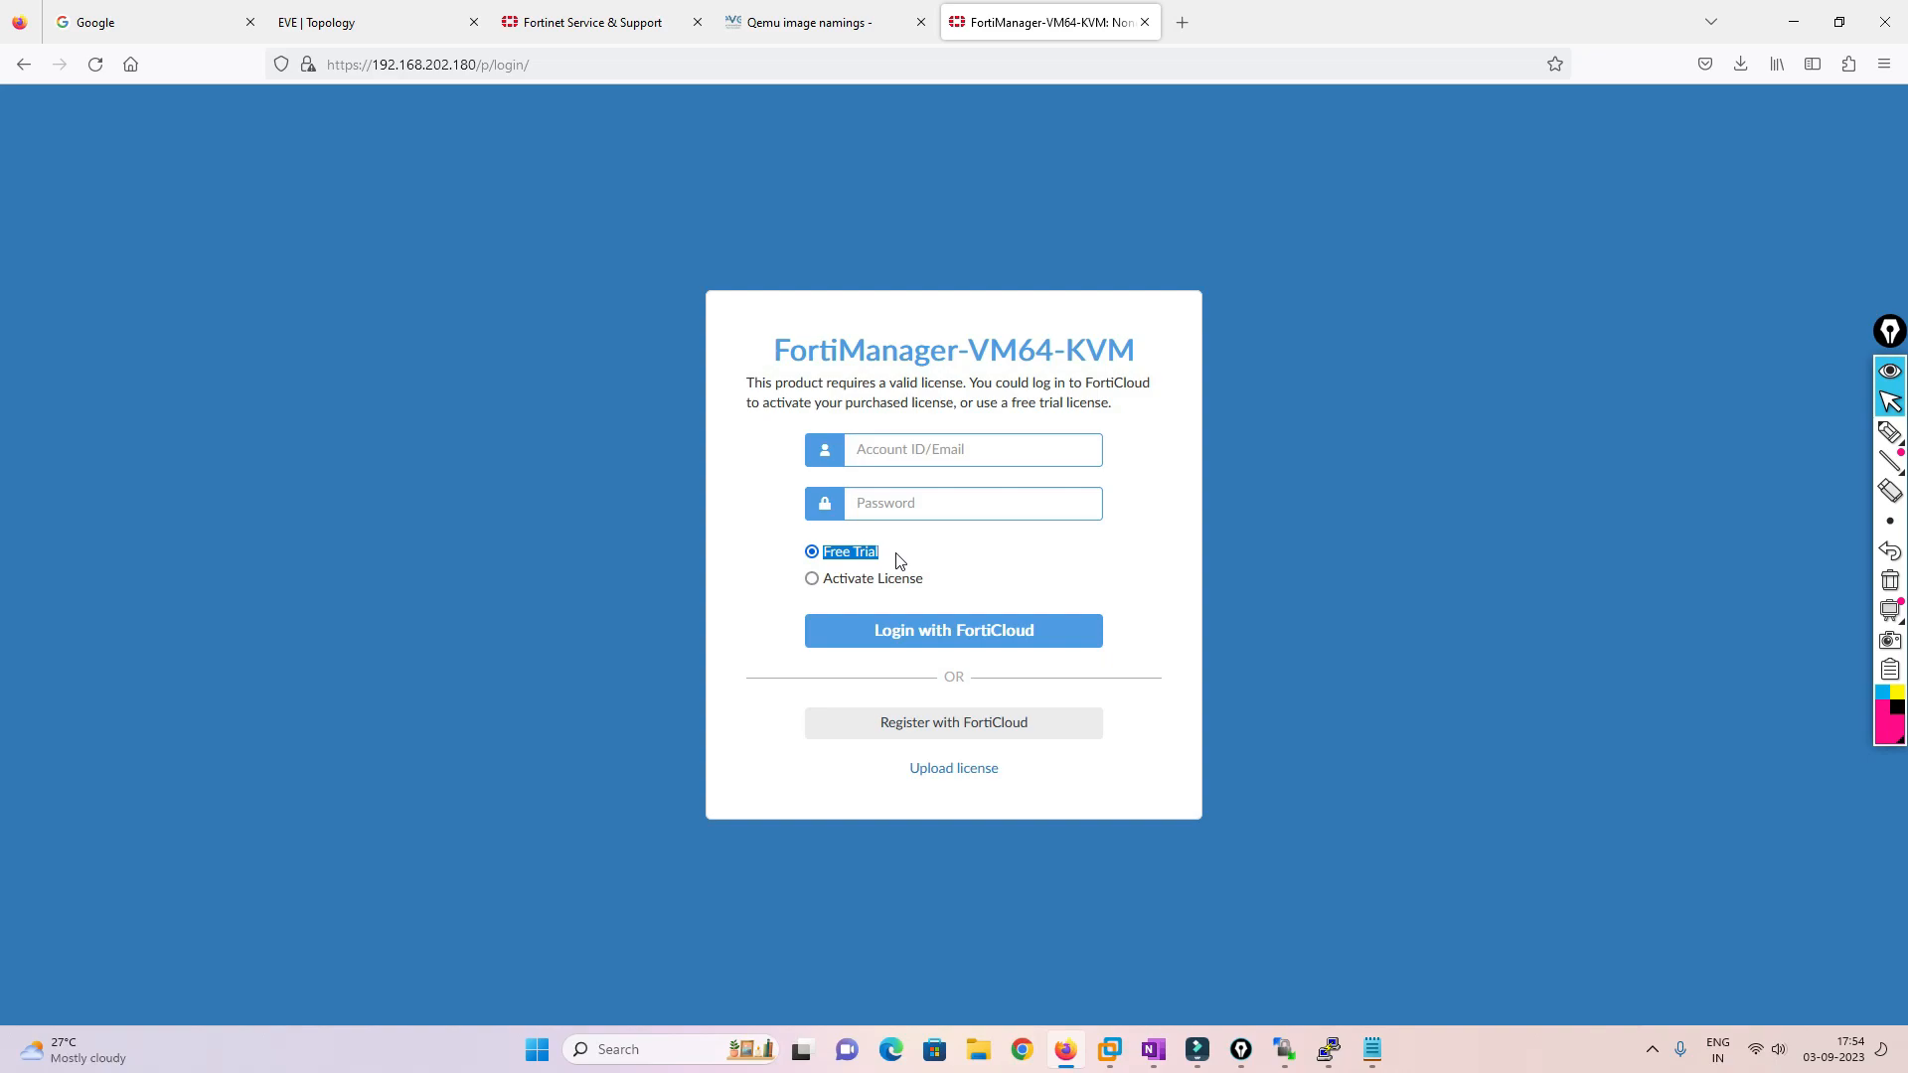
{"action": "left_click", "coordinate": [1374, 1064]}
{"action": "left_click_drag", "start_coordinate": [341, 207], "coordinate": [55, 192]}
{"action": "key", "text": "ctrl+c"}
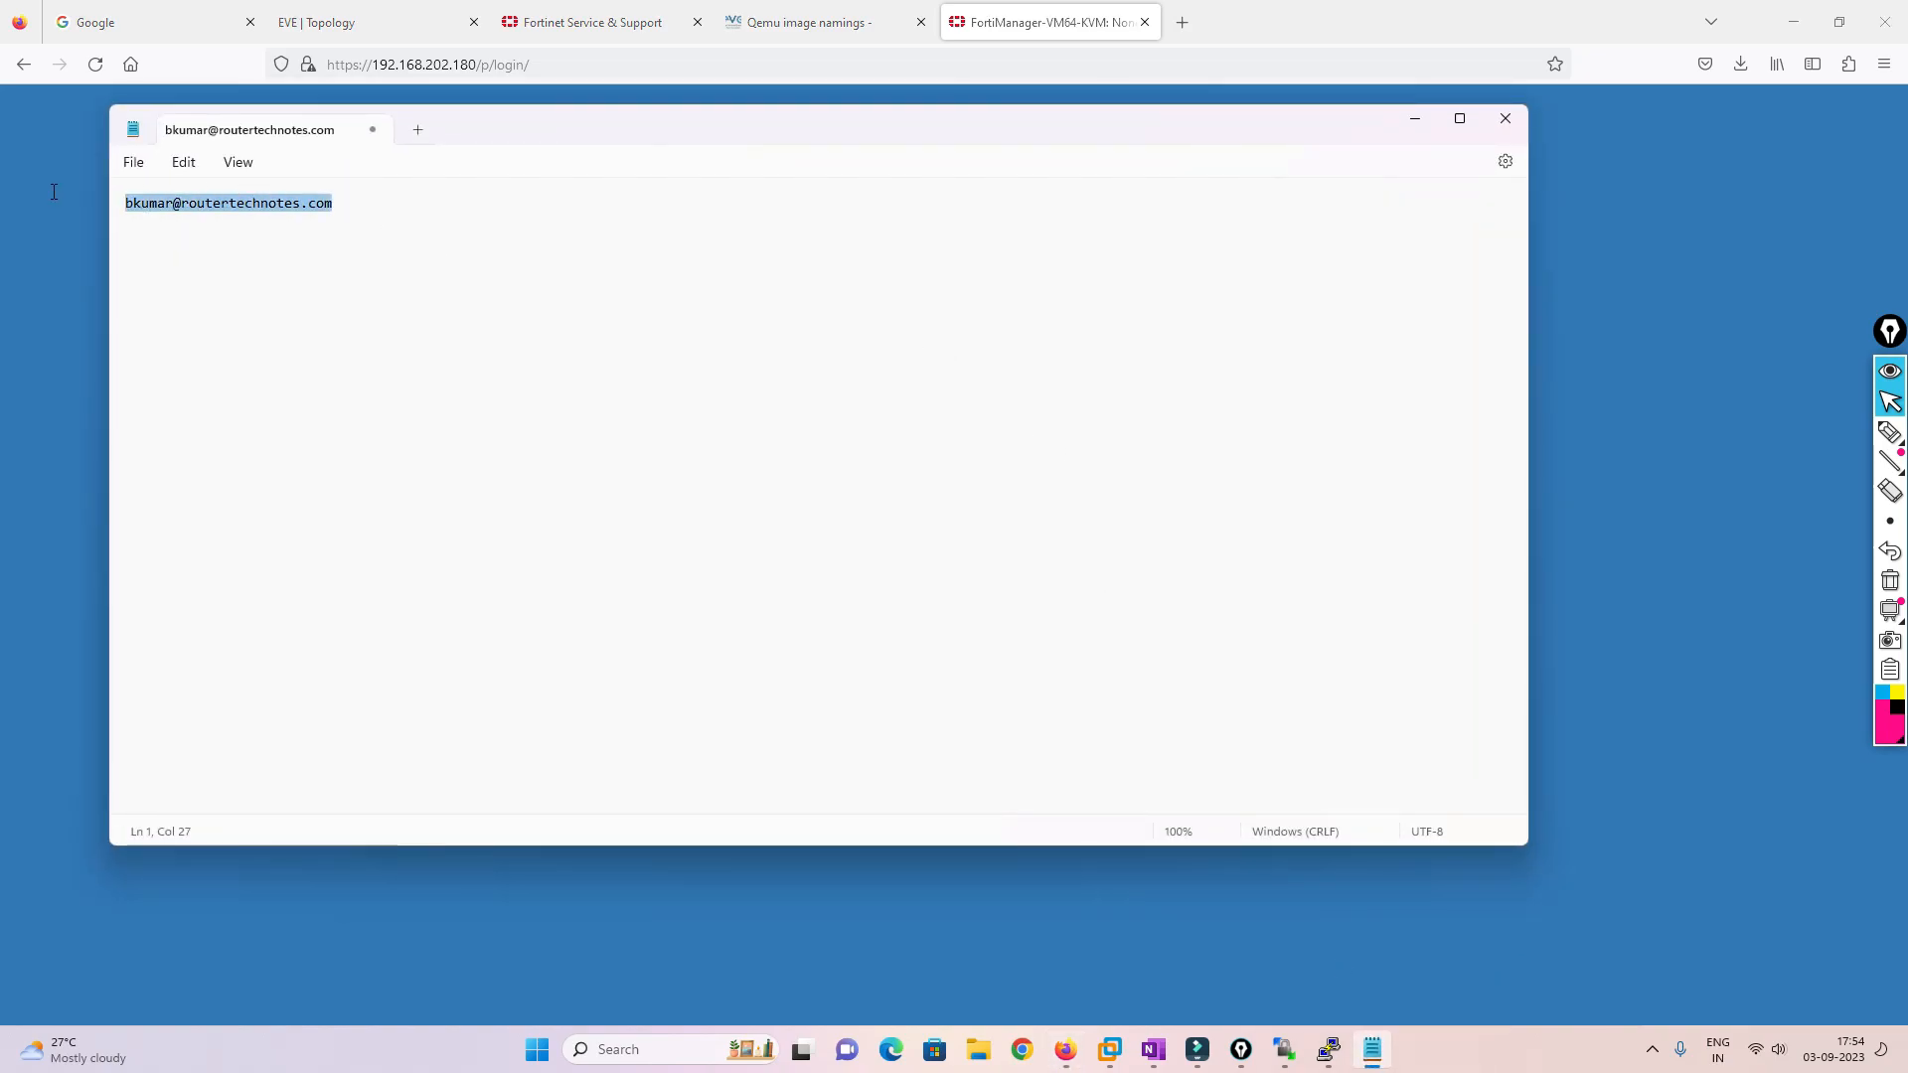
{"action": "left_click", "coordinate": [54, 192]}
{"action": "left_click", "coordinate": [915, 452]}
{"action": "key", "text": "ctrl+v"}
{"action": "left_click", "coordinate": [925, 502]}
{"action": "type", "text": "••••••••••••"}
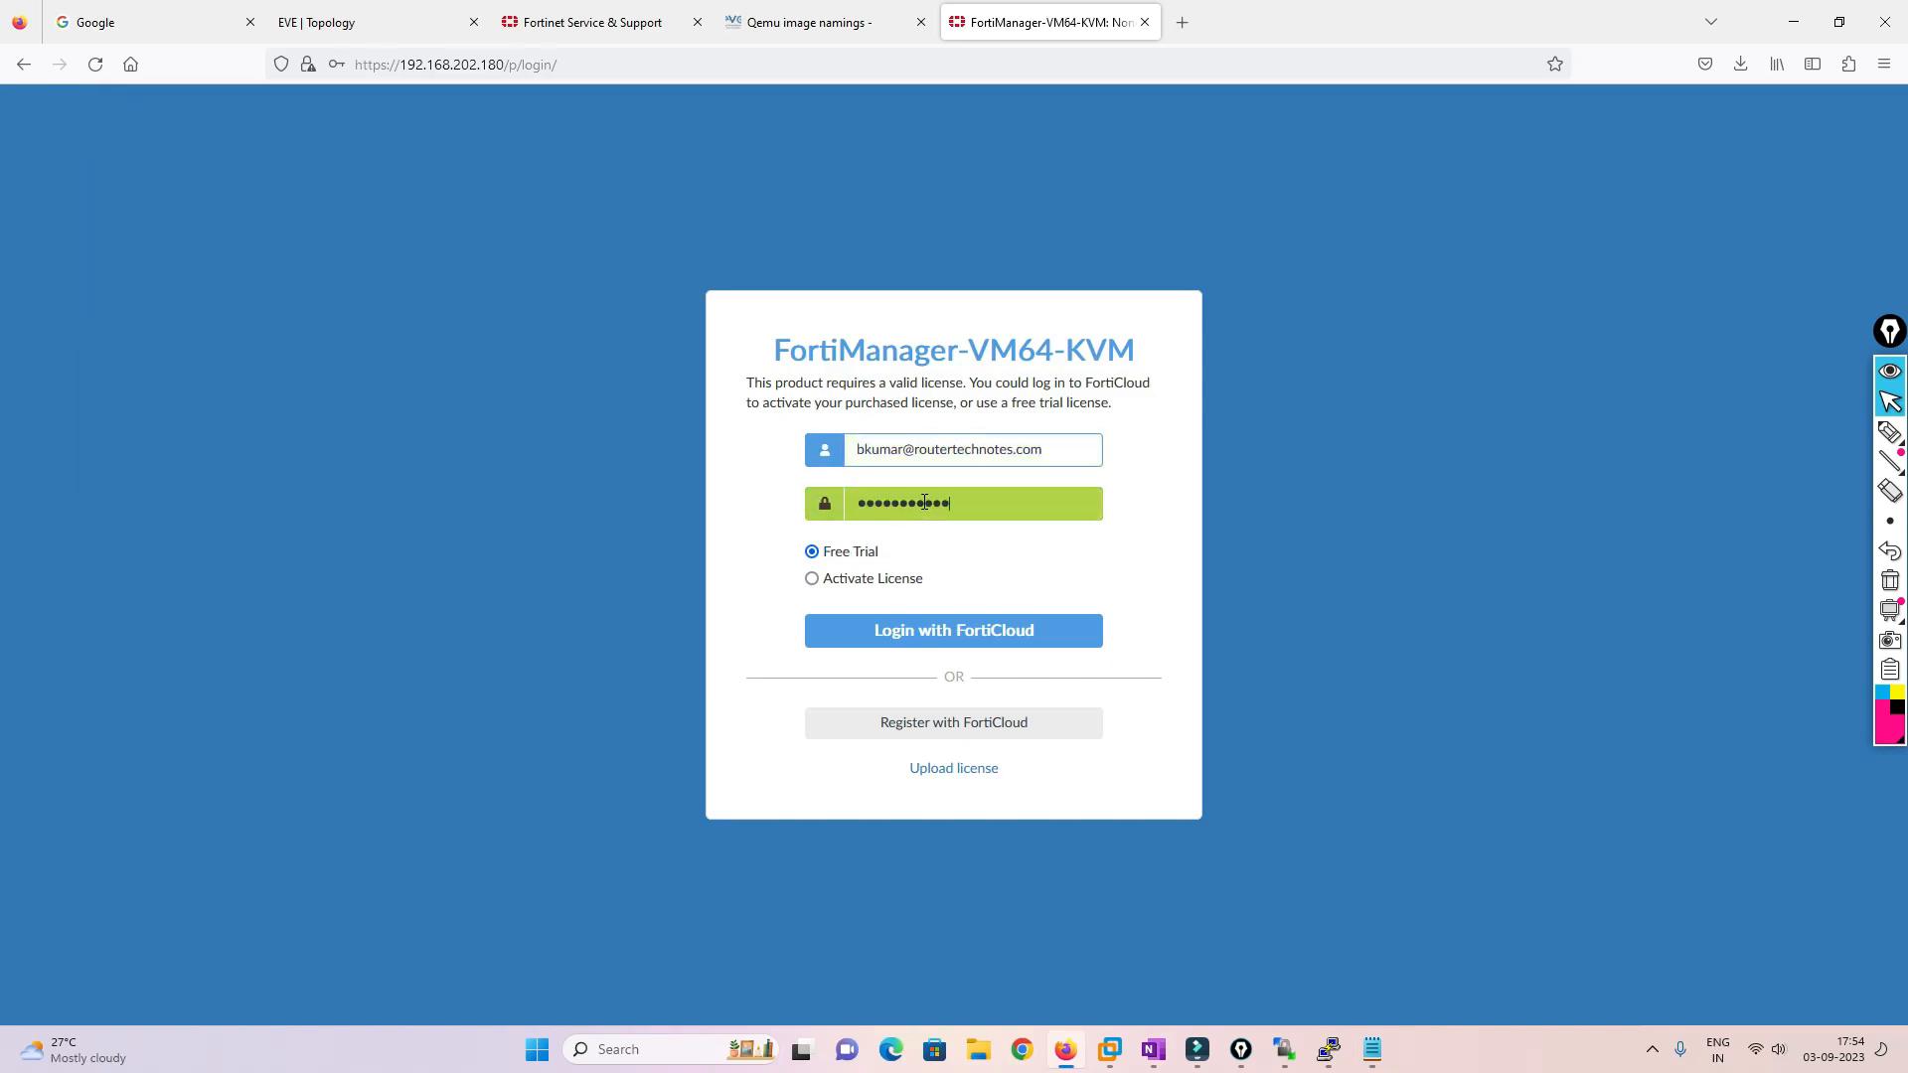
{"action": "key", "text": "Return"}
Tick the license agreement terms, then return to the EVE topology
{"action": "left_click", "coordinate": [693, 800]}
{"action": "scroll", "coordinate": [843, 714], "scroll_direction": "down", "scroll_amount": 1}
{"action": "scroll", "coordinate": [843, 713], "scroll_direction": "down", "scroll_amount": 15}
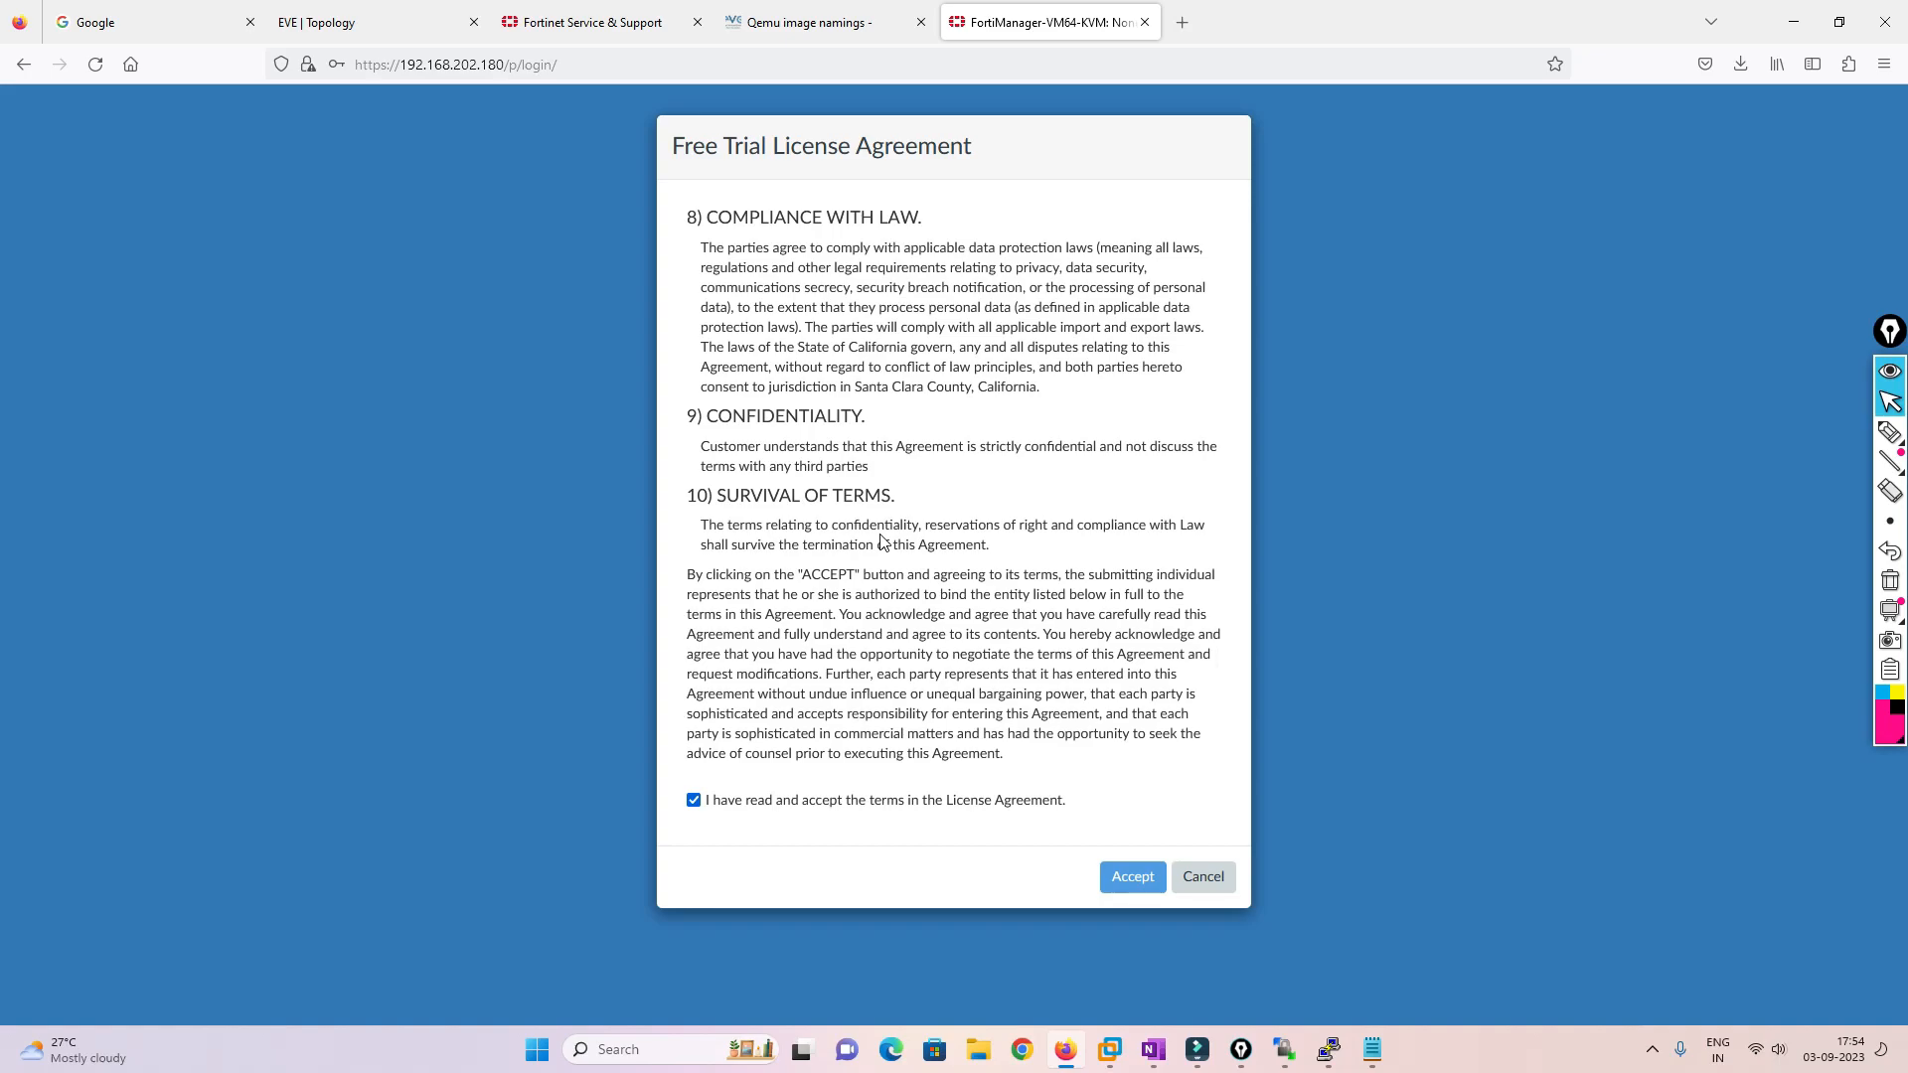
{"action": "left_click", "coordinate": [393, 22]}
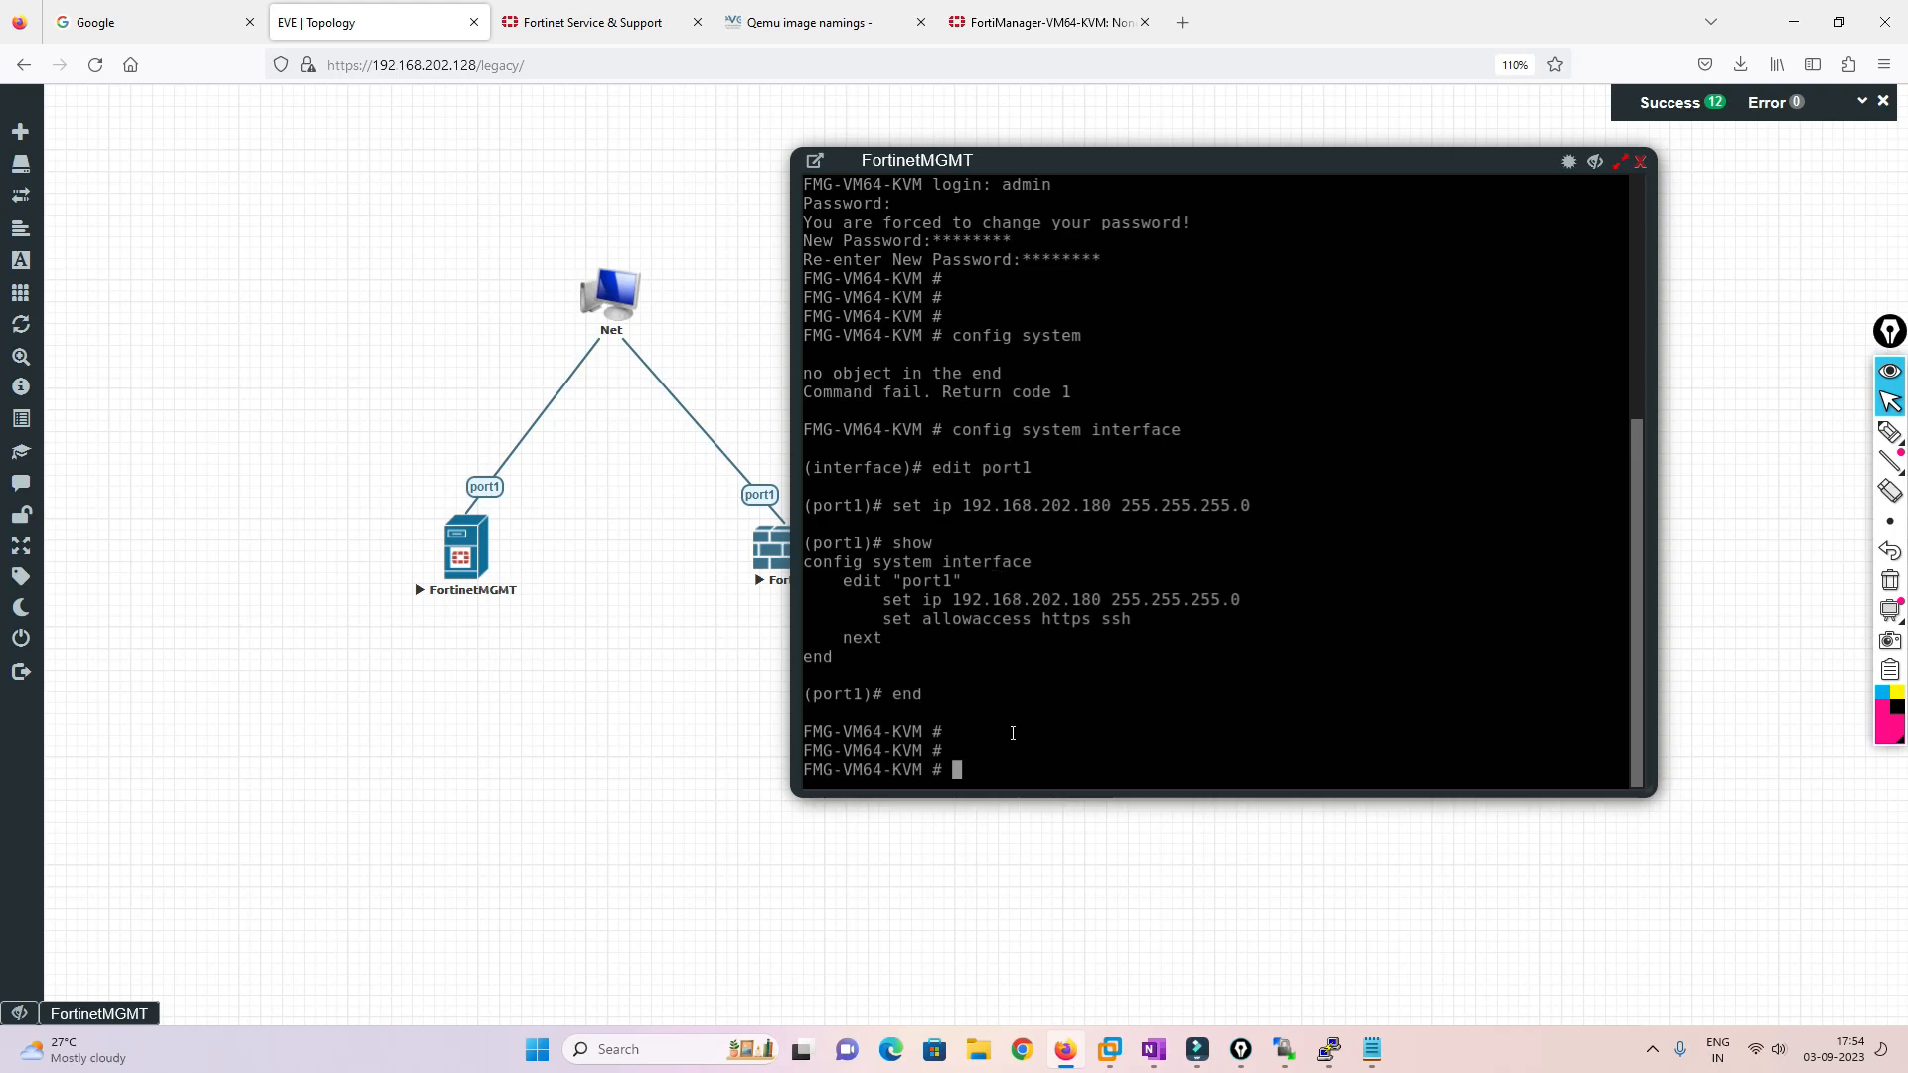
Set FortiManager's primary DNS to 8.8.8.8 and secondary DNS to 4.2.2.2
{"action": "type", "text": "config system dns"}
{"action": "key", "text": "Return"}
{"action": "type", "text": "set primary "}
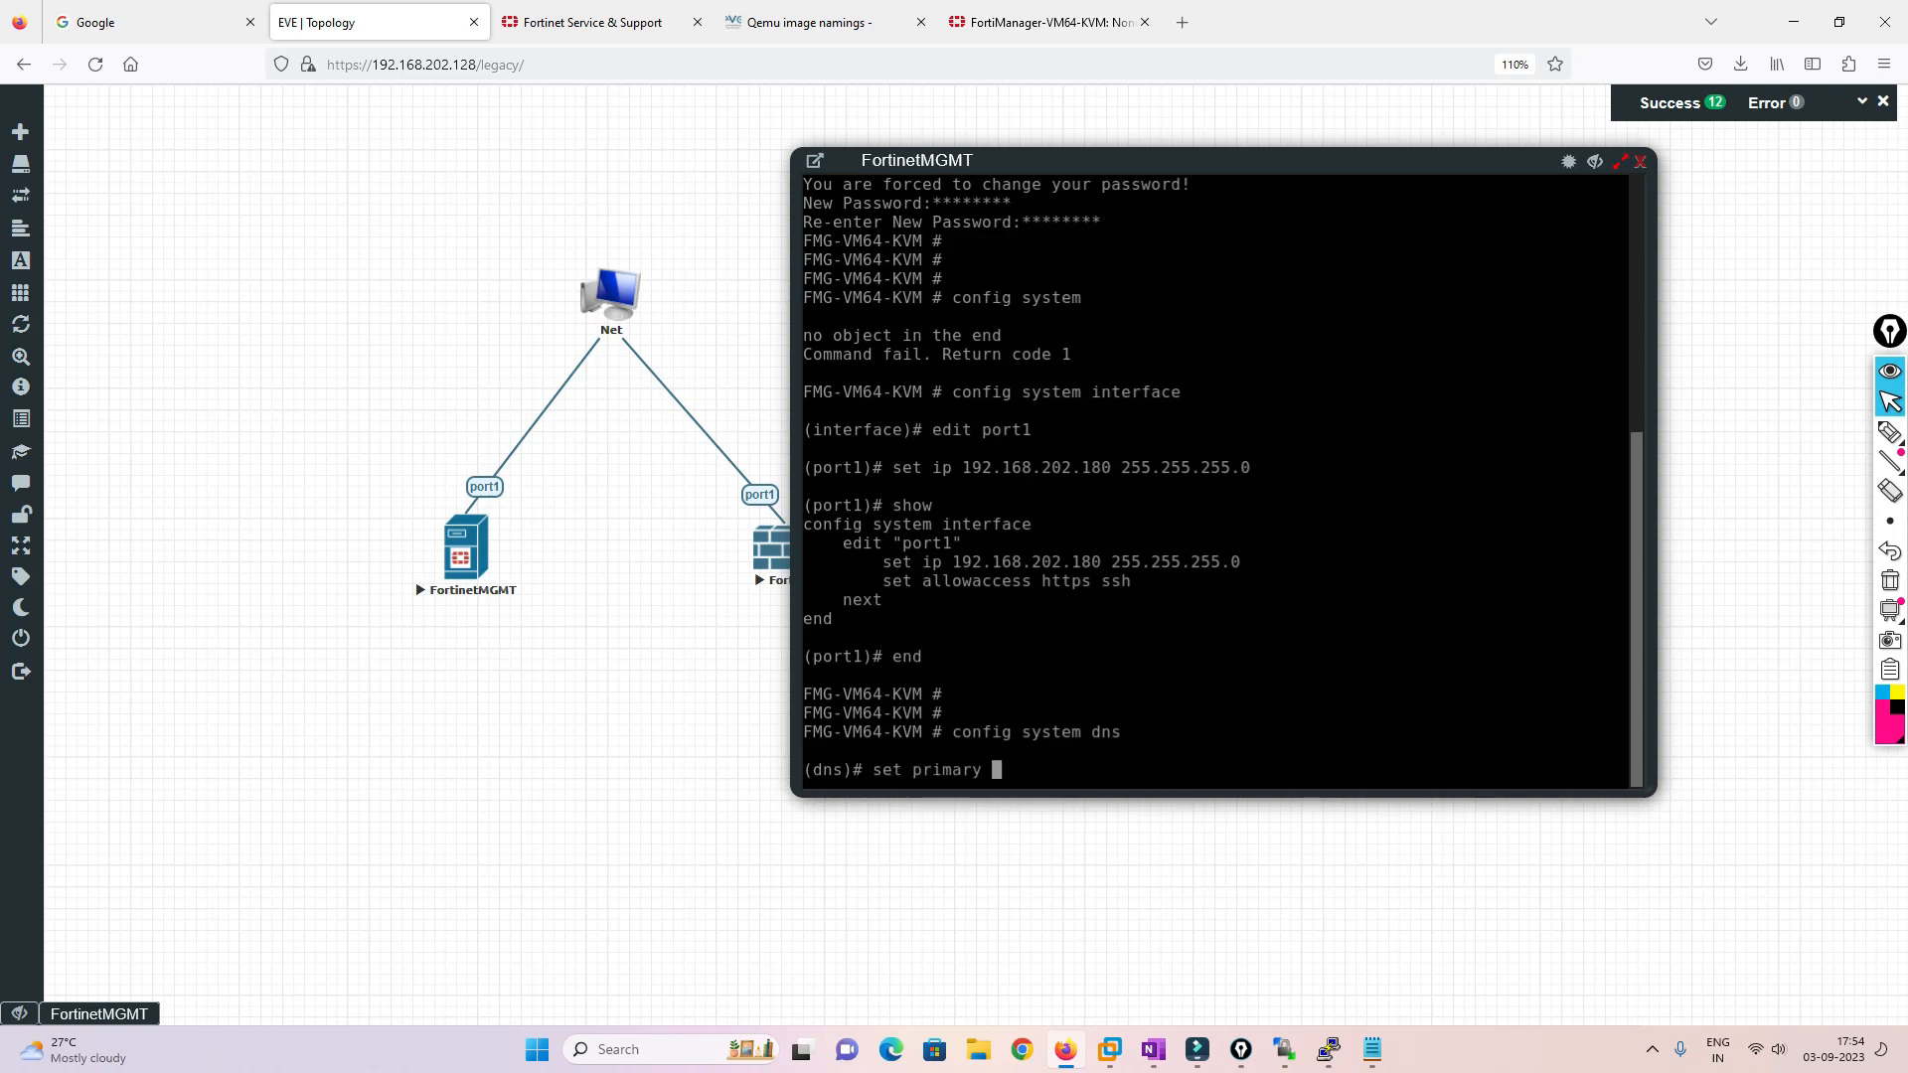
{"action": "type", "text": "8.8.8.8"}
{"action": "key", "text": "Return"}
{"action": "type", "text": "set "}
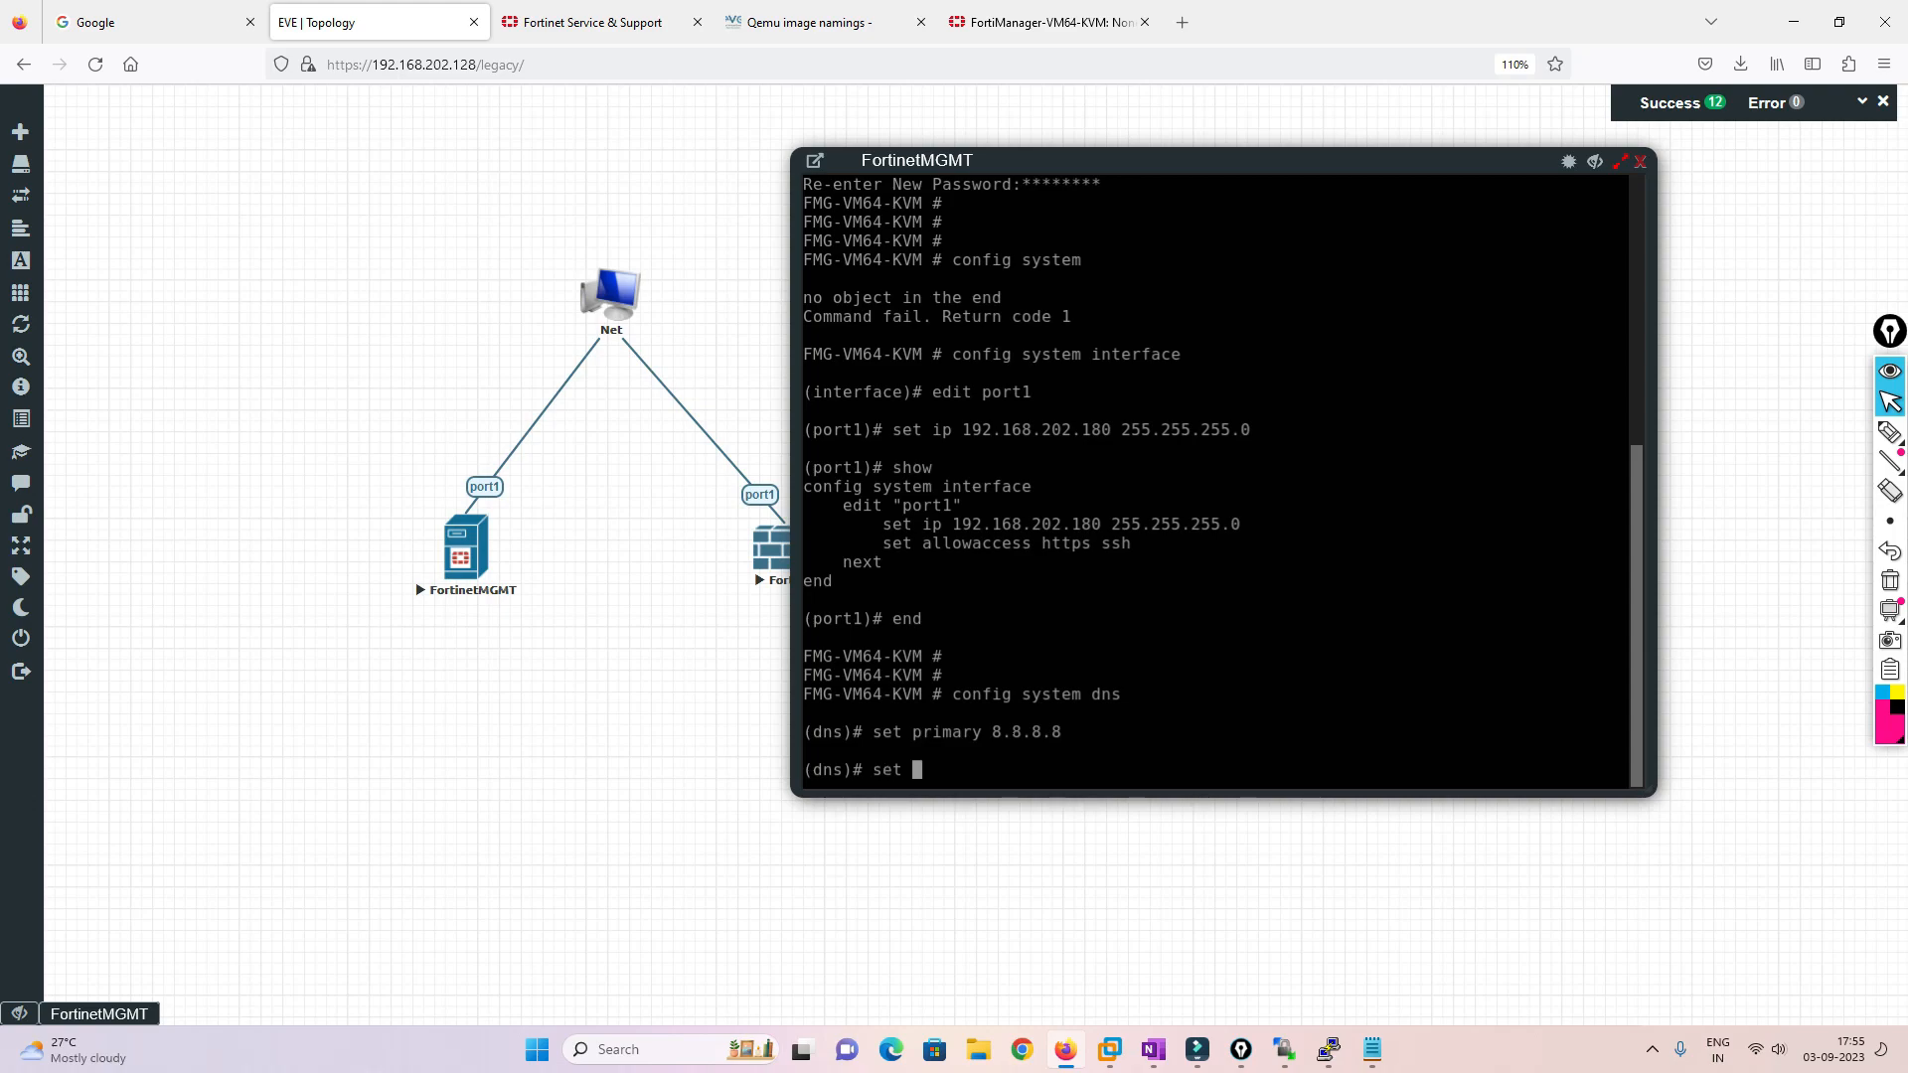
{"action": "type", "text": "secondary 4.2.2.2"}
{"action": "key", "text": "Return"}
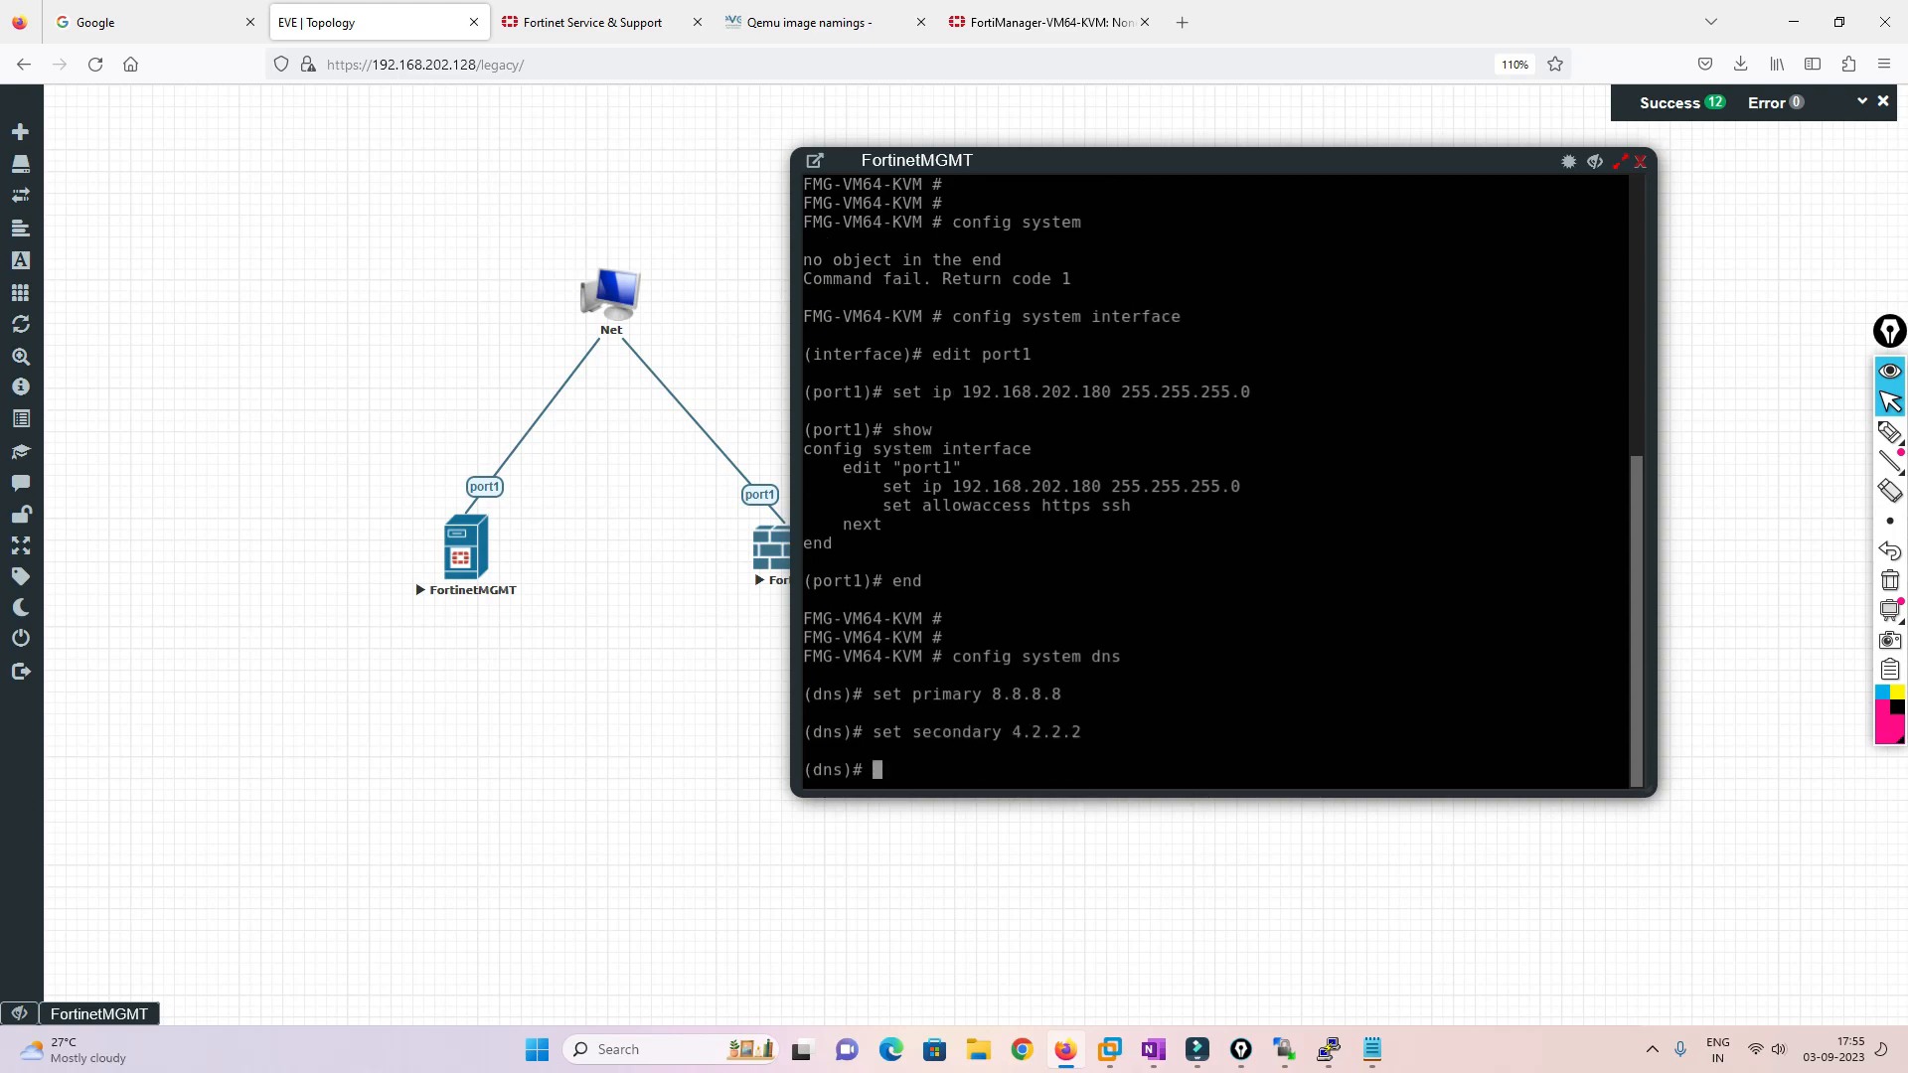
{"action": "type", "text": "end"}
{"action": "key", "text": "Return"}
Add static route 1 out port1 with gateway 192.168.202.2
{"action": "type", "text": "config system "}
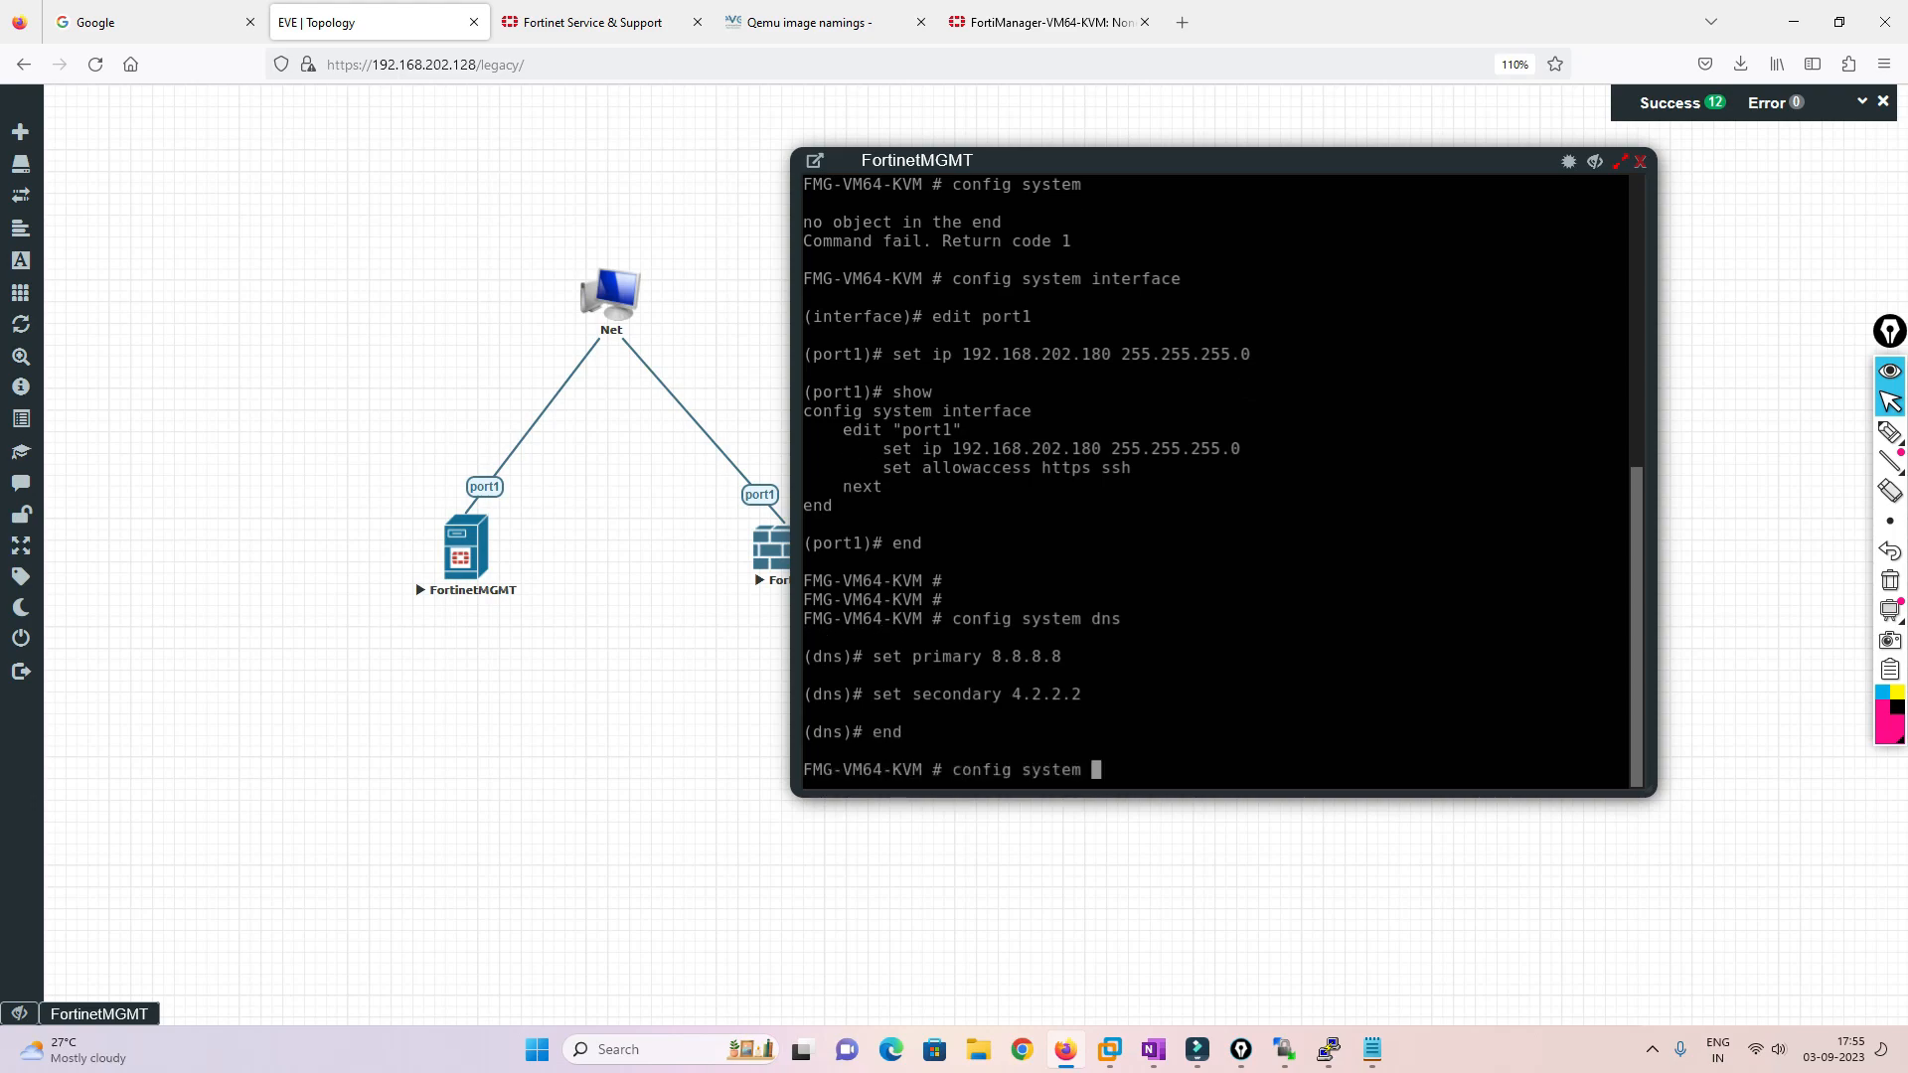
{"action": "type", "text": "route"}
{"action": "key", "text": "Return"}
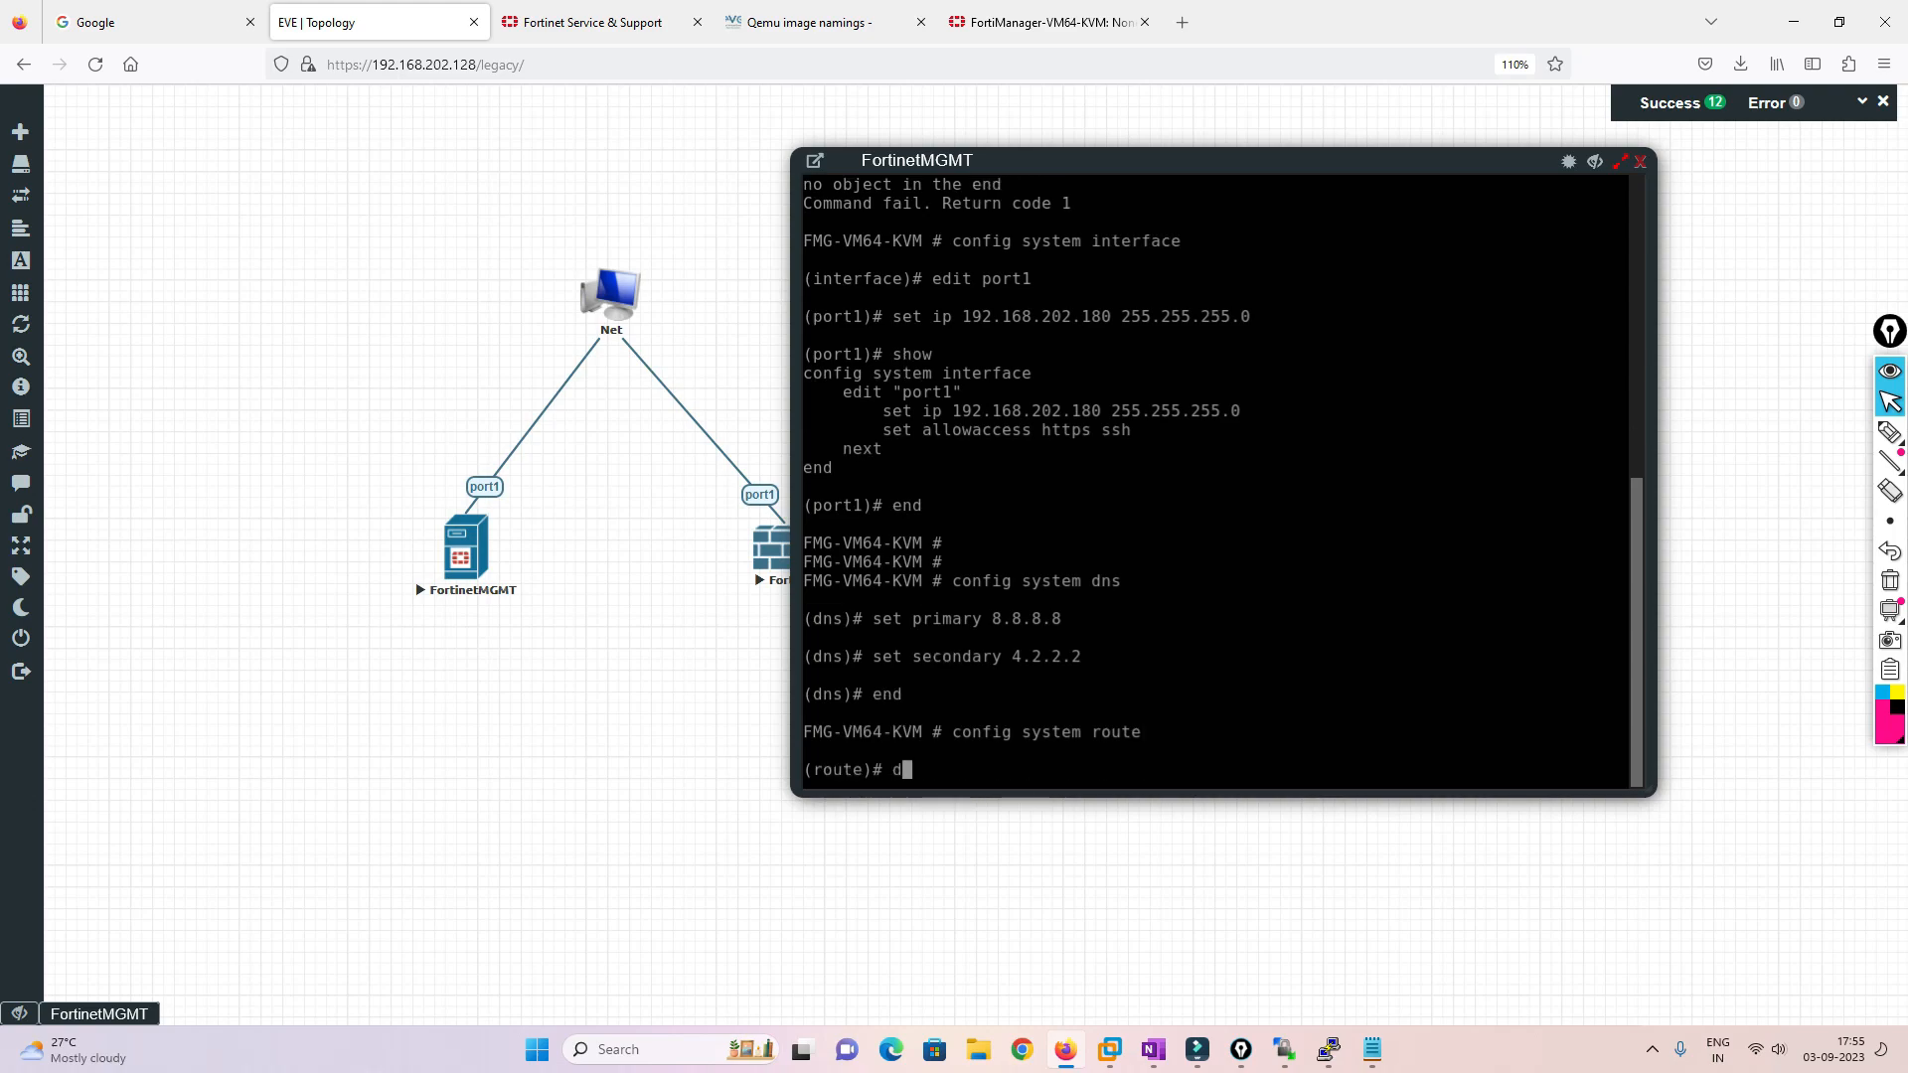
{"action": "type", "text": "edit 1"}
{"action": "key", "text": "Return"}
{"action": "type", "text": "s"}
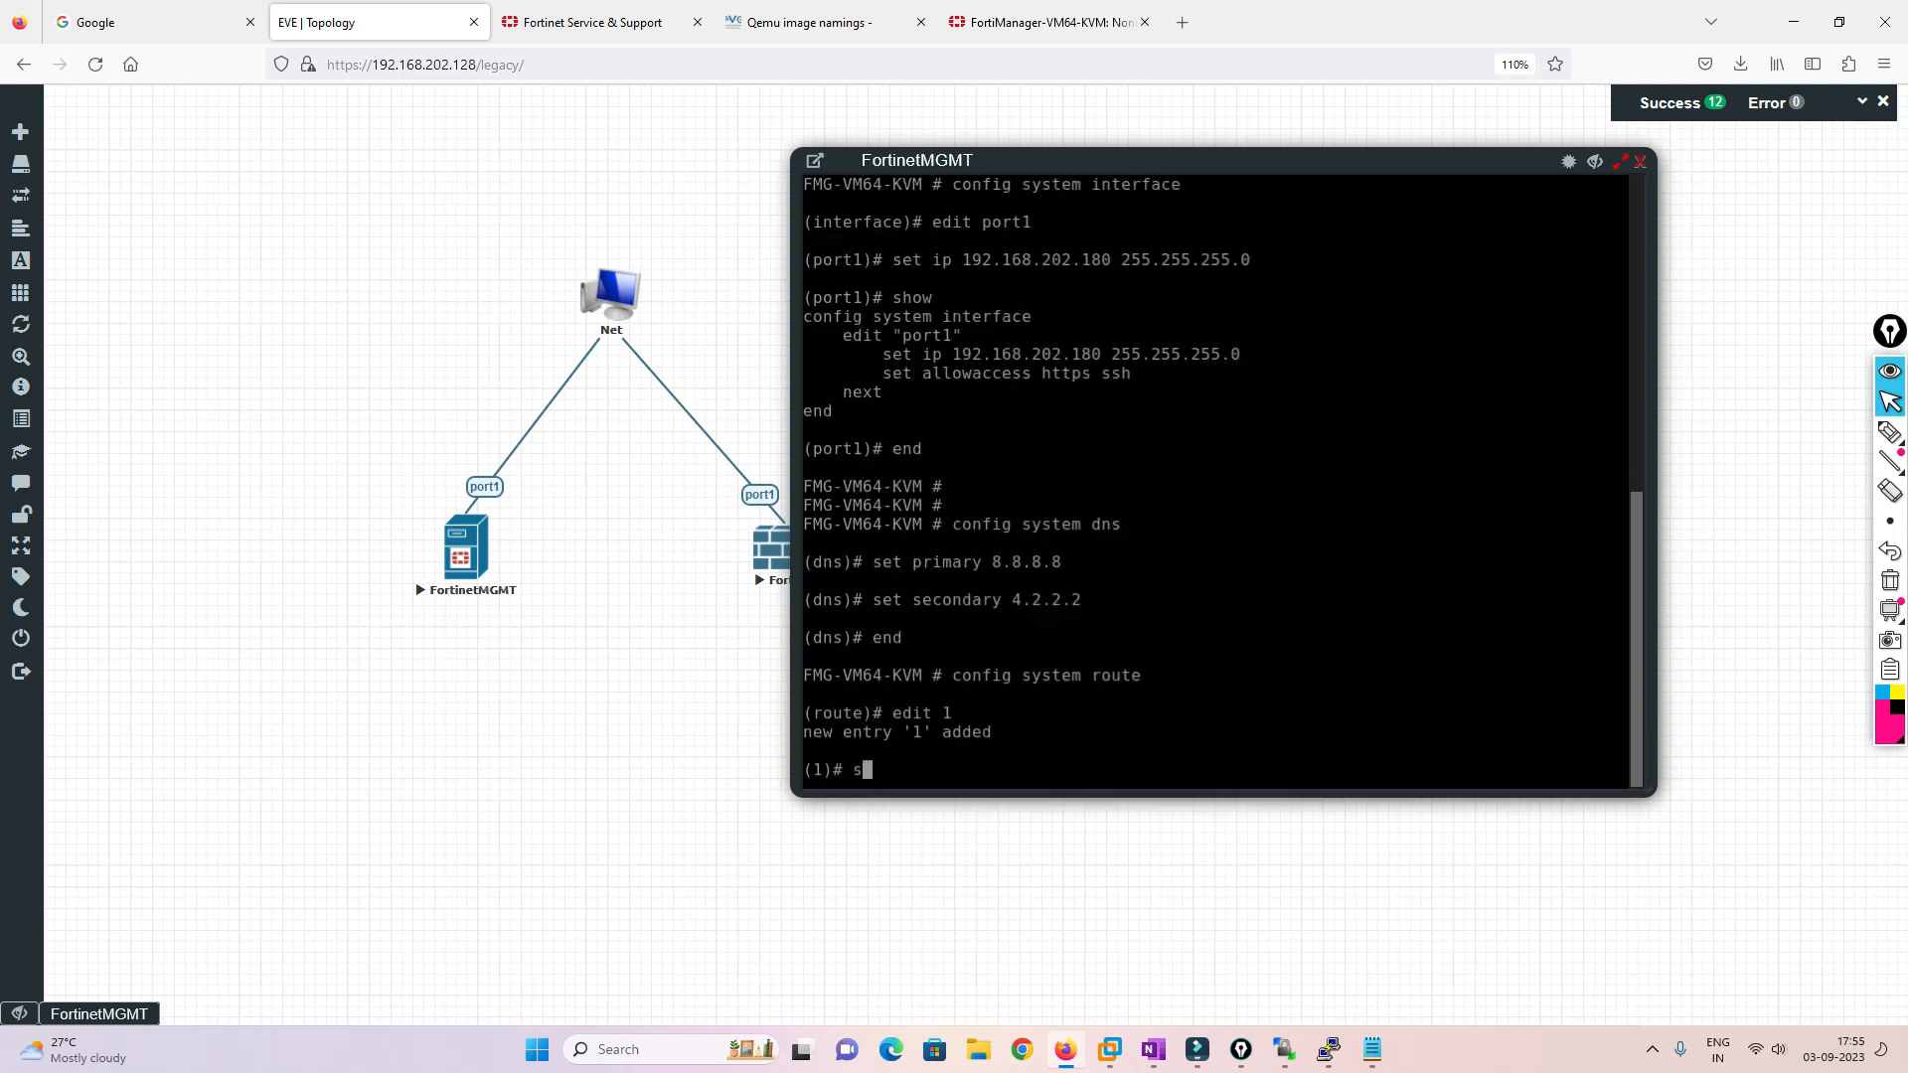
{"action": "type", "text": "et device port1"}
{"action": "key", "text": "Return"}
{"action": "type", "text": "set gateway "}
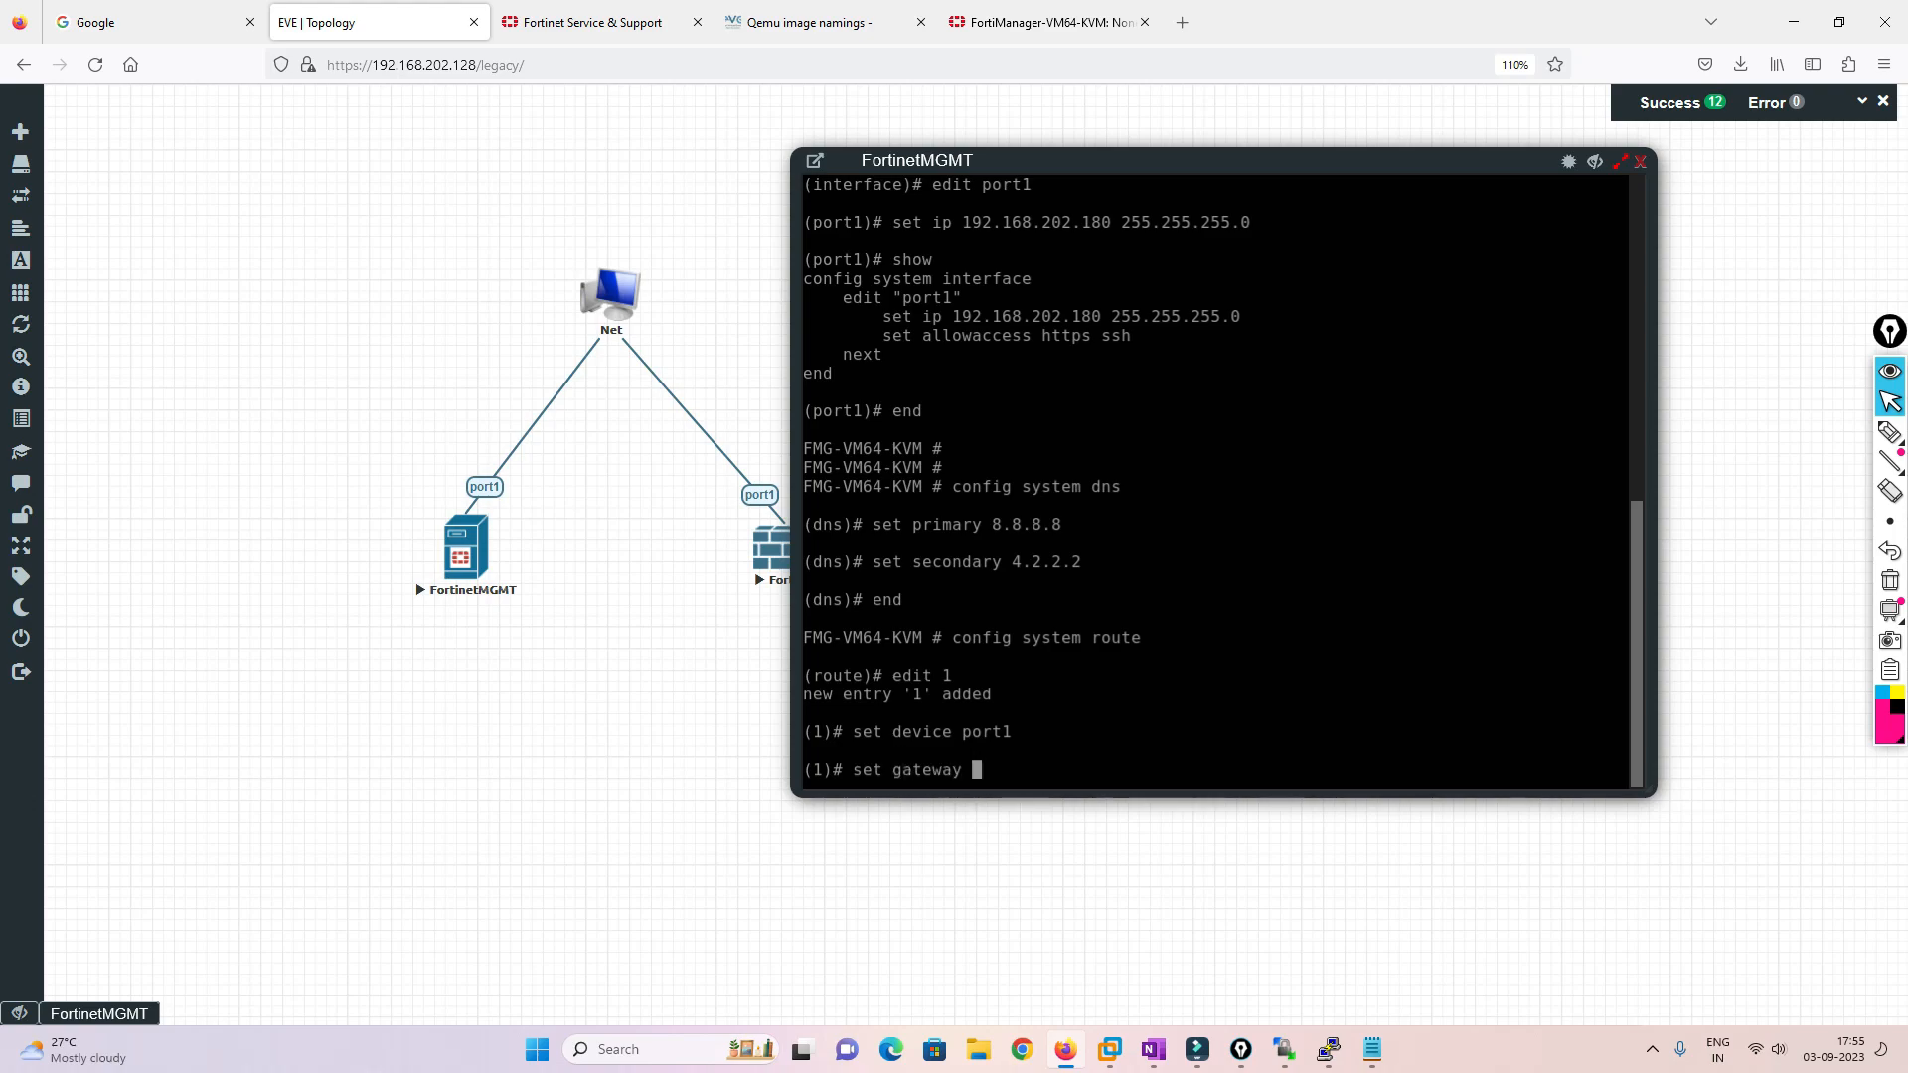
{"action": "type", "text": "192.168.202.2"}
{"action": "key", "text": "Return"}
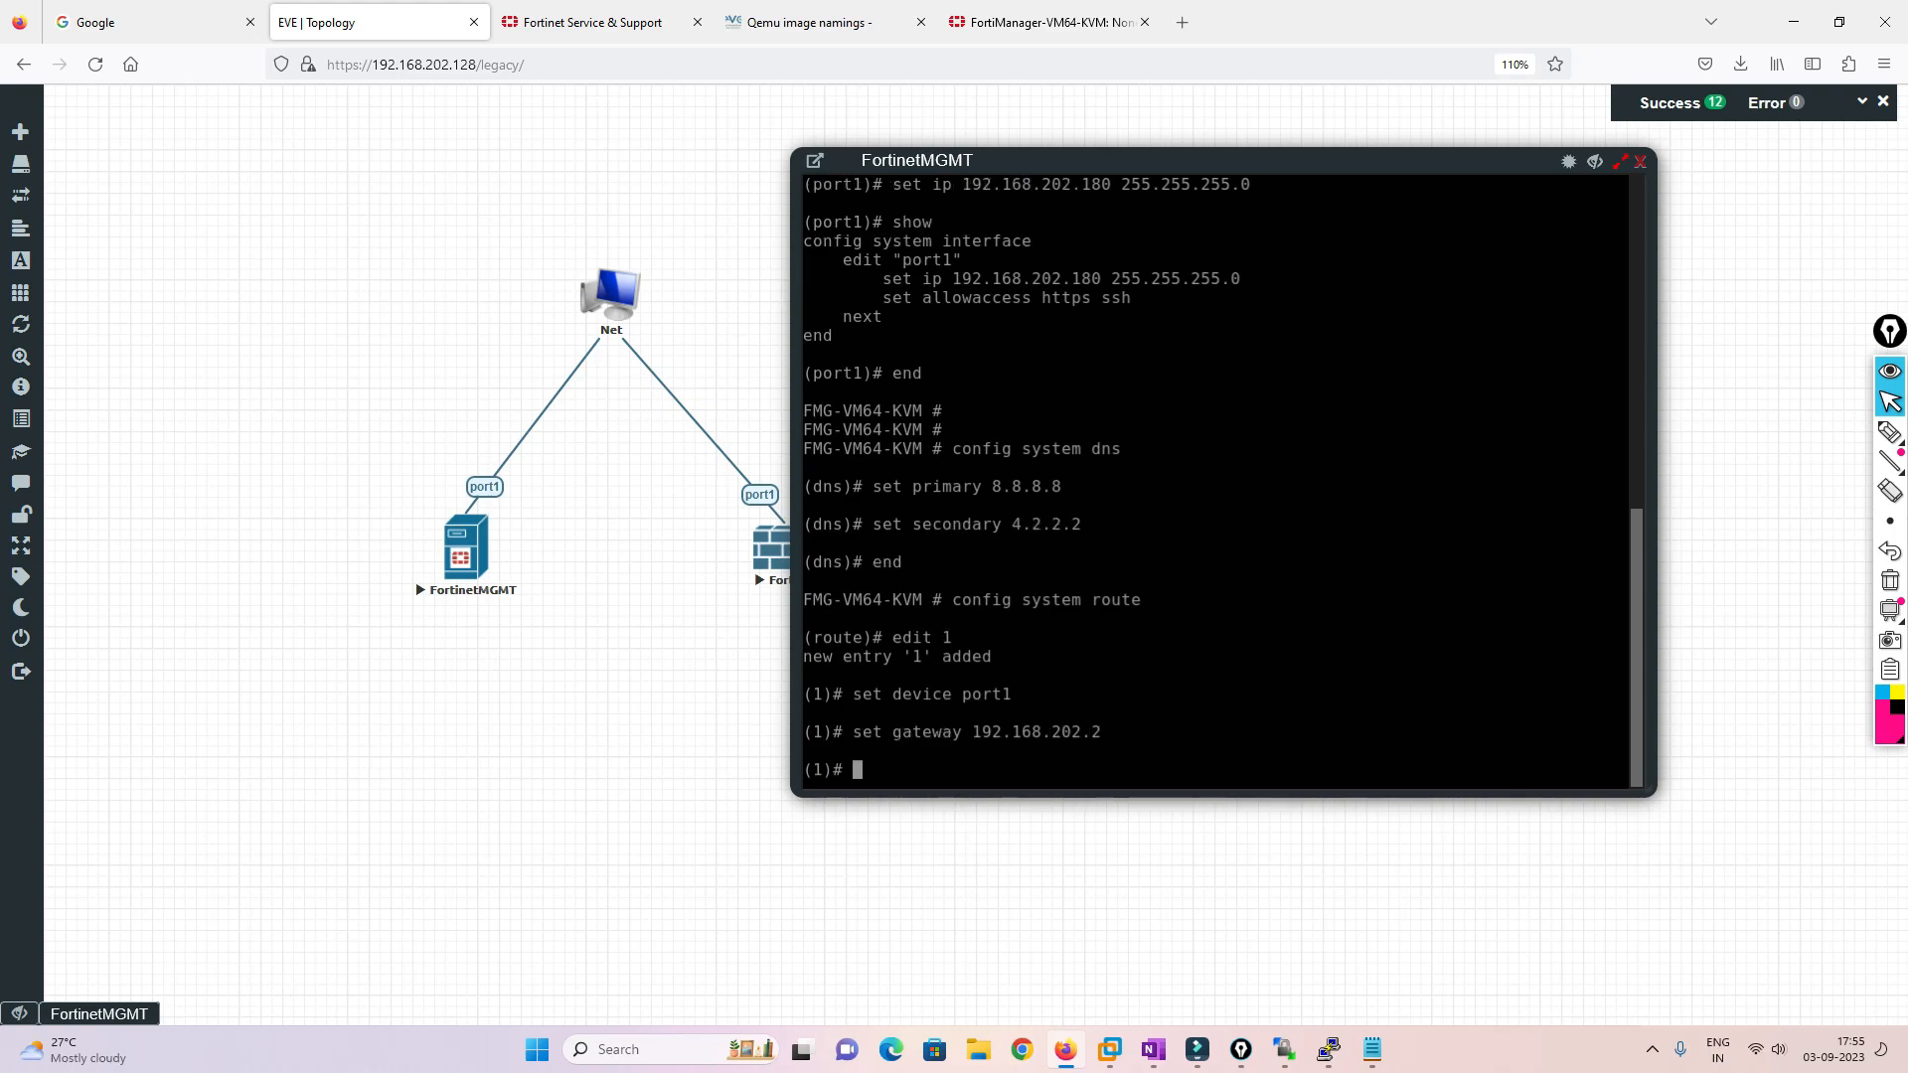
{"action": "type", "text": "end"}
{"action": "key", "text": "Return"}
{"action": "key", "text": "Return"}
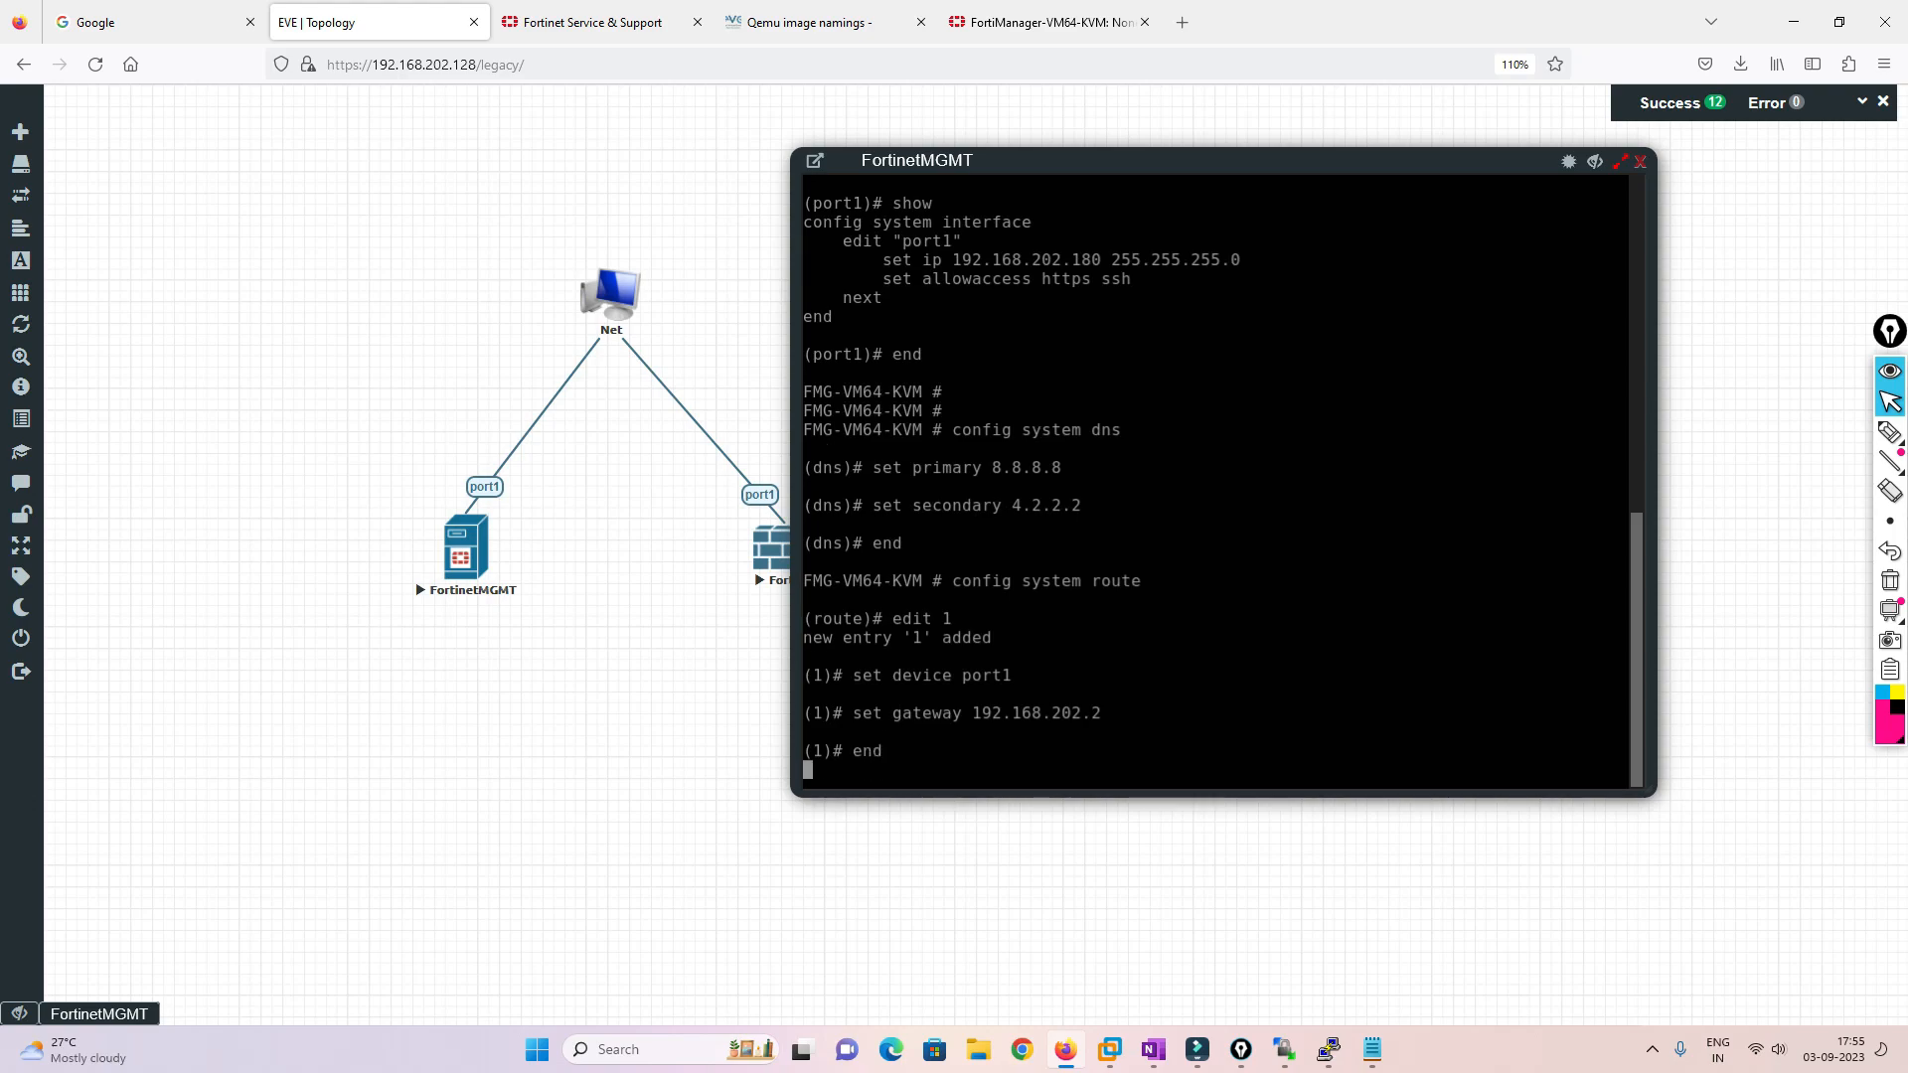
Ping 8.8.8.8 to confirm internet reachability, then stop it for statistics
{"action": "key", "text": "Return"}
{"action": "type", "text": "execute"}
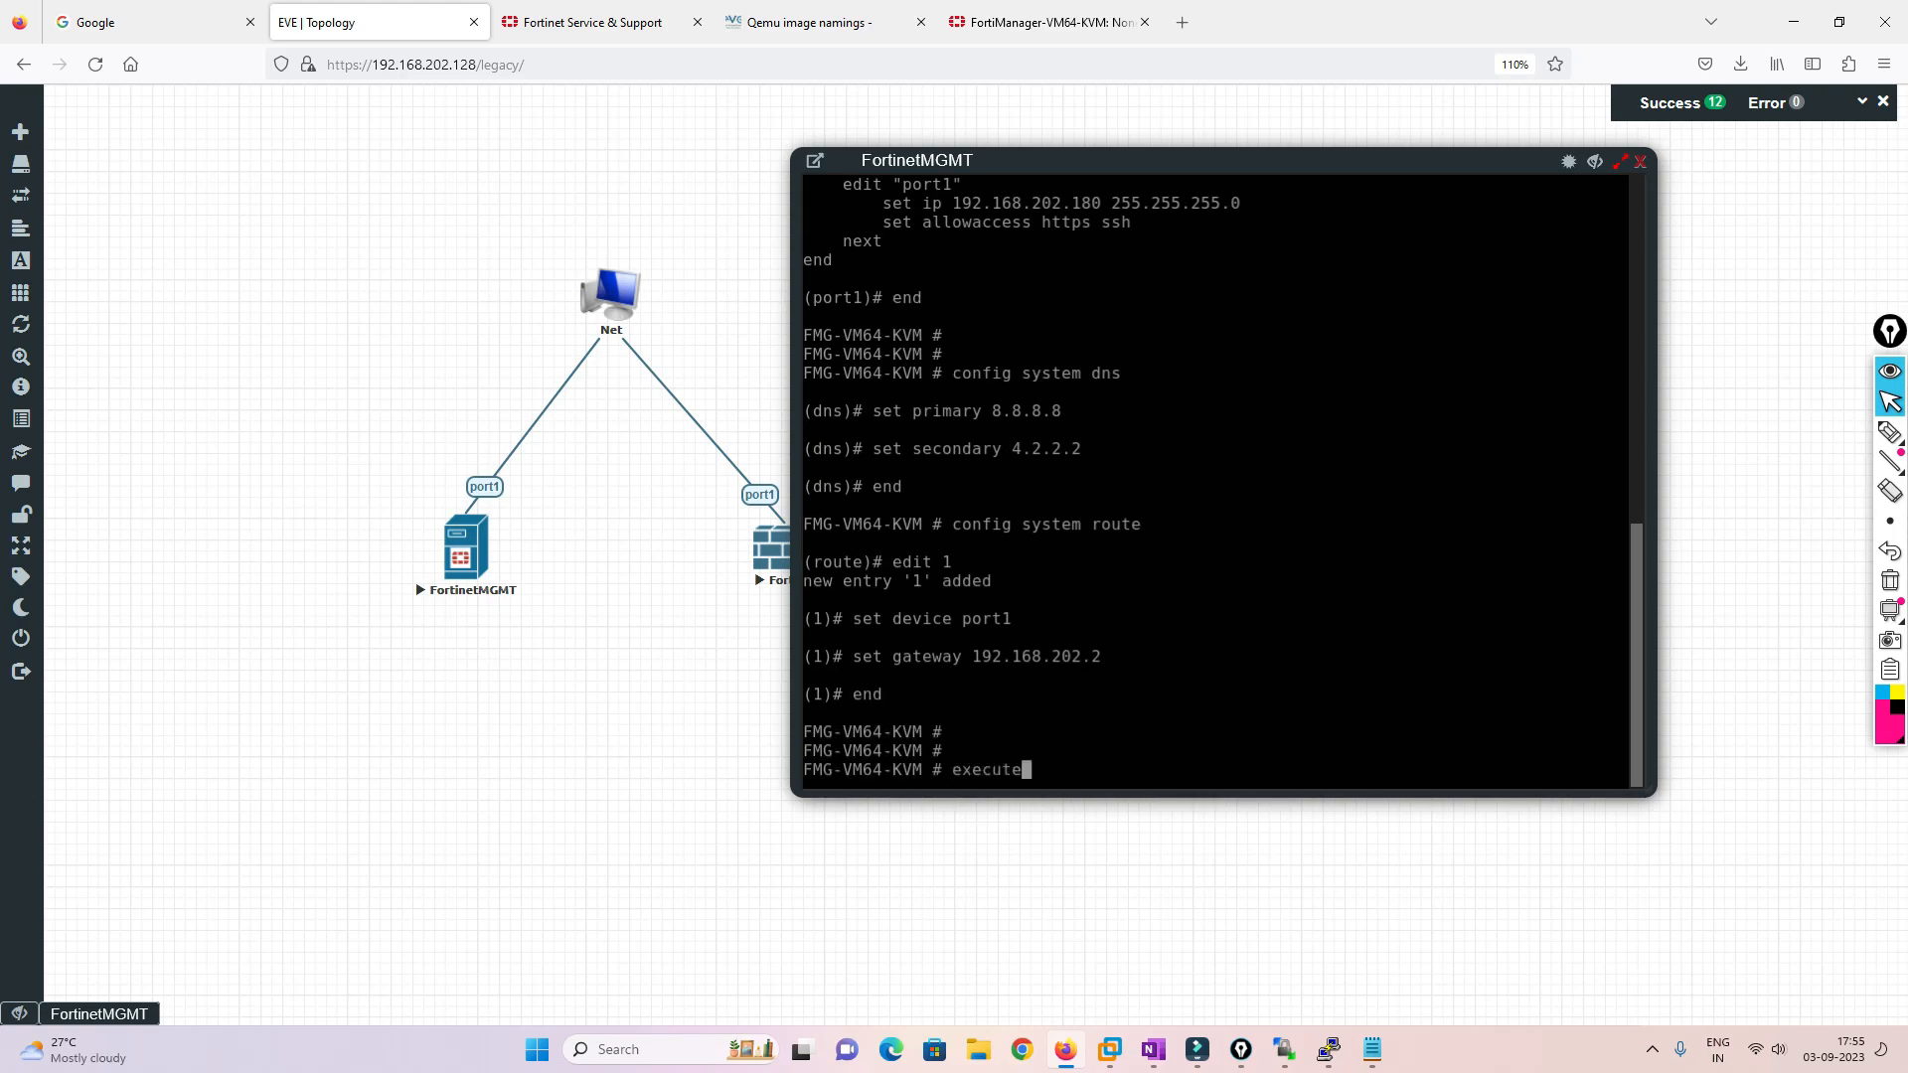
{"action": "type", "text": " ping 8.8.8.8"}
{"action": "key", "text": "Return"}
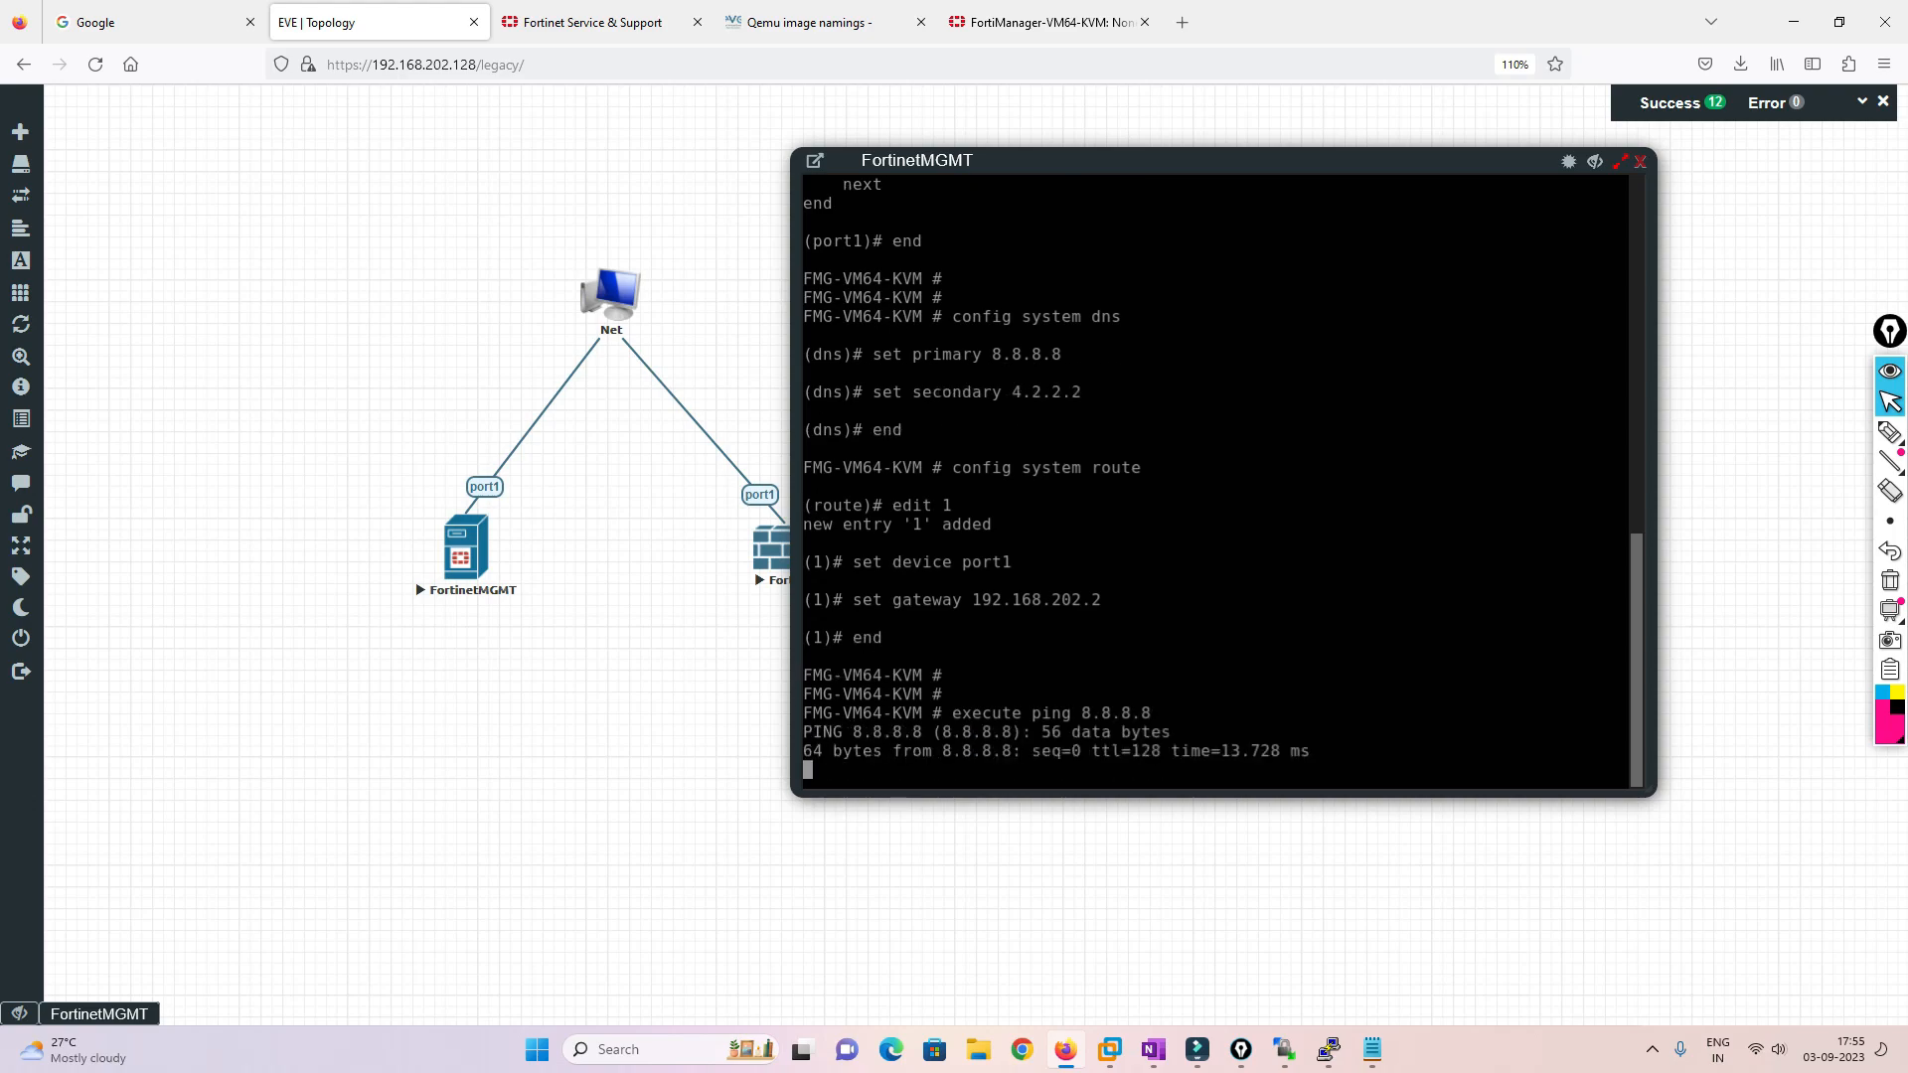
{"action": "key", "text": "ctrl+c"}
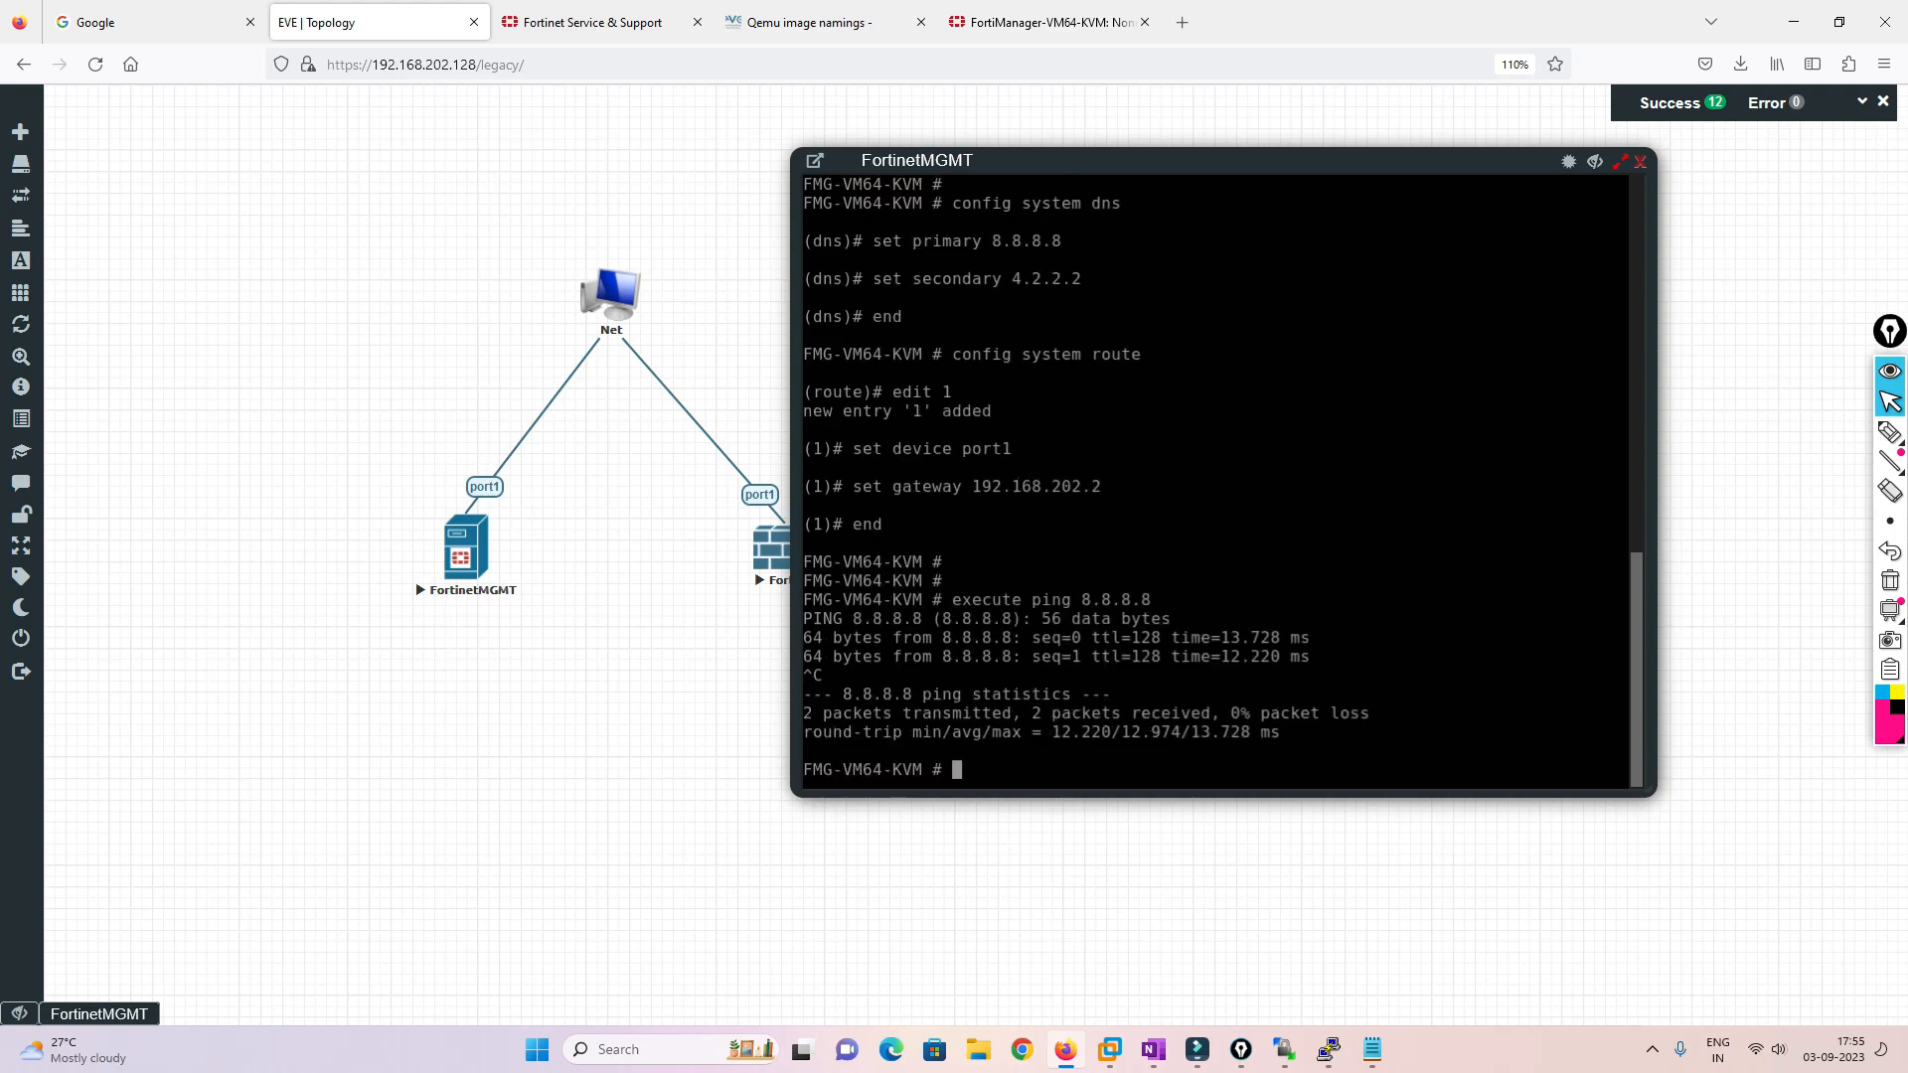
Accept the Free Trial License Agreement and watch FortiManager log in and begin restarting
{"action": "left_click", "coordinate": [1043, 22]}
{"action": "left_click", "coordinate": [1139, 879]}
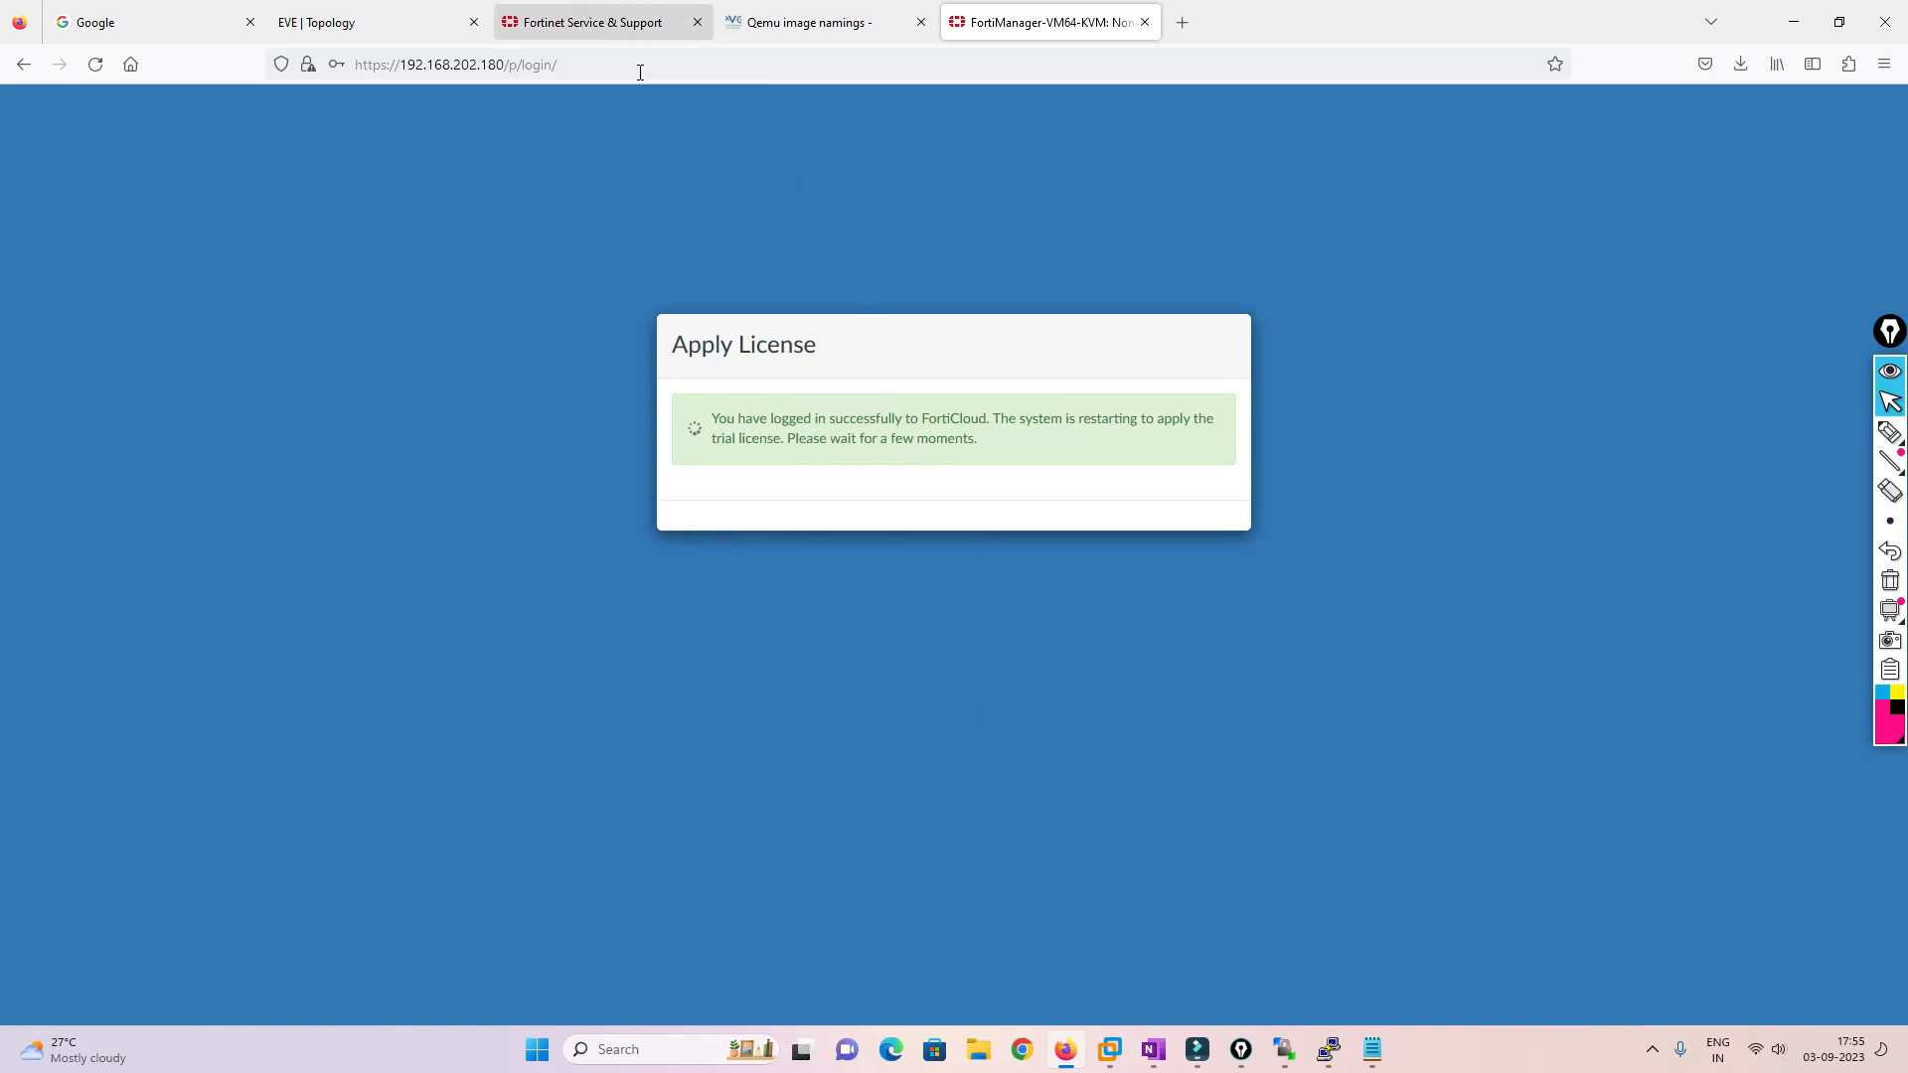
{"action": "left_click_drag", "start_coordinate": [831, 419], "coordinate": [979, 418]}
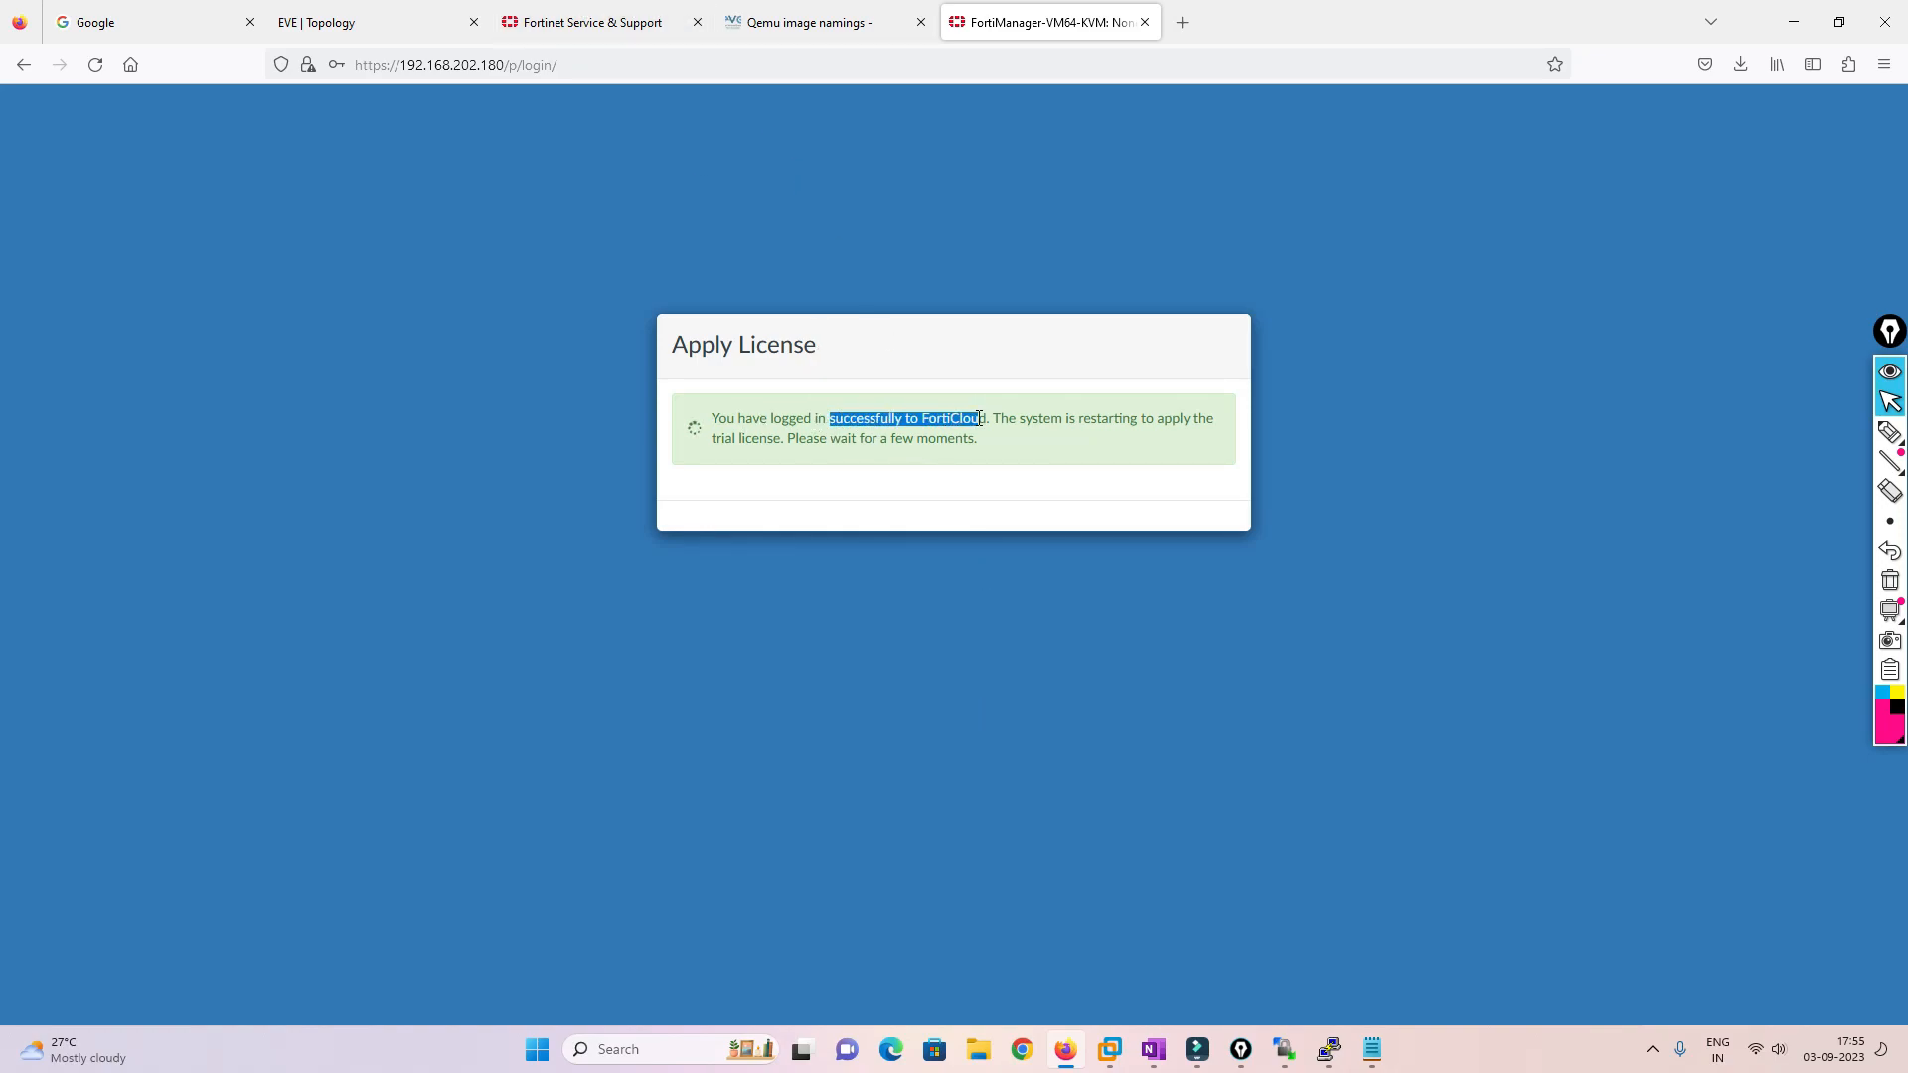
{"action": "left_click", "coordinate": [398, 24]}
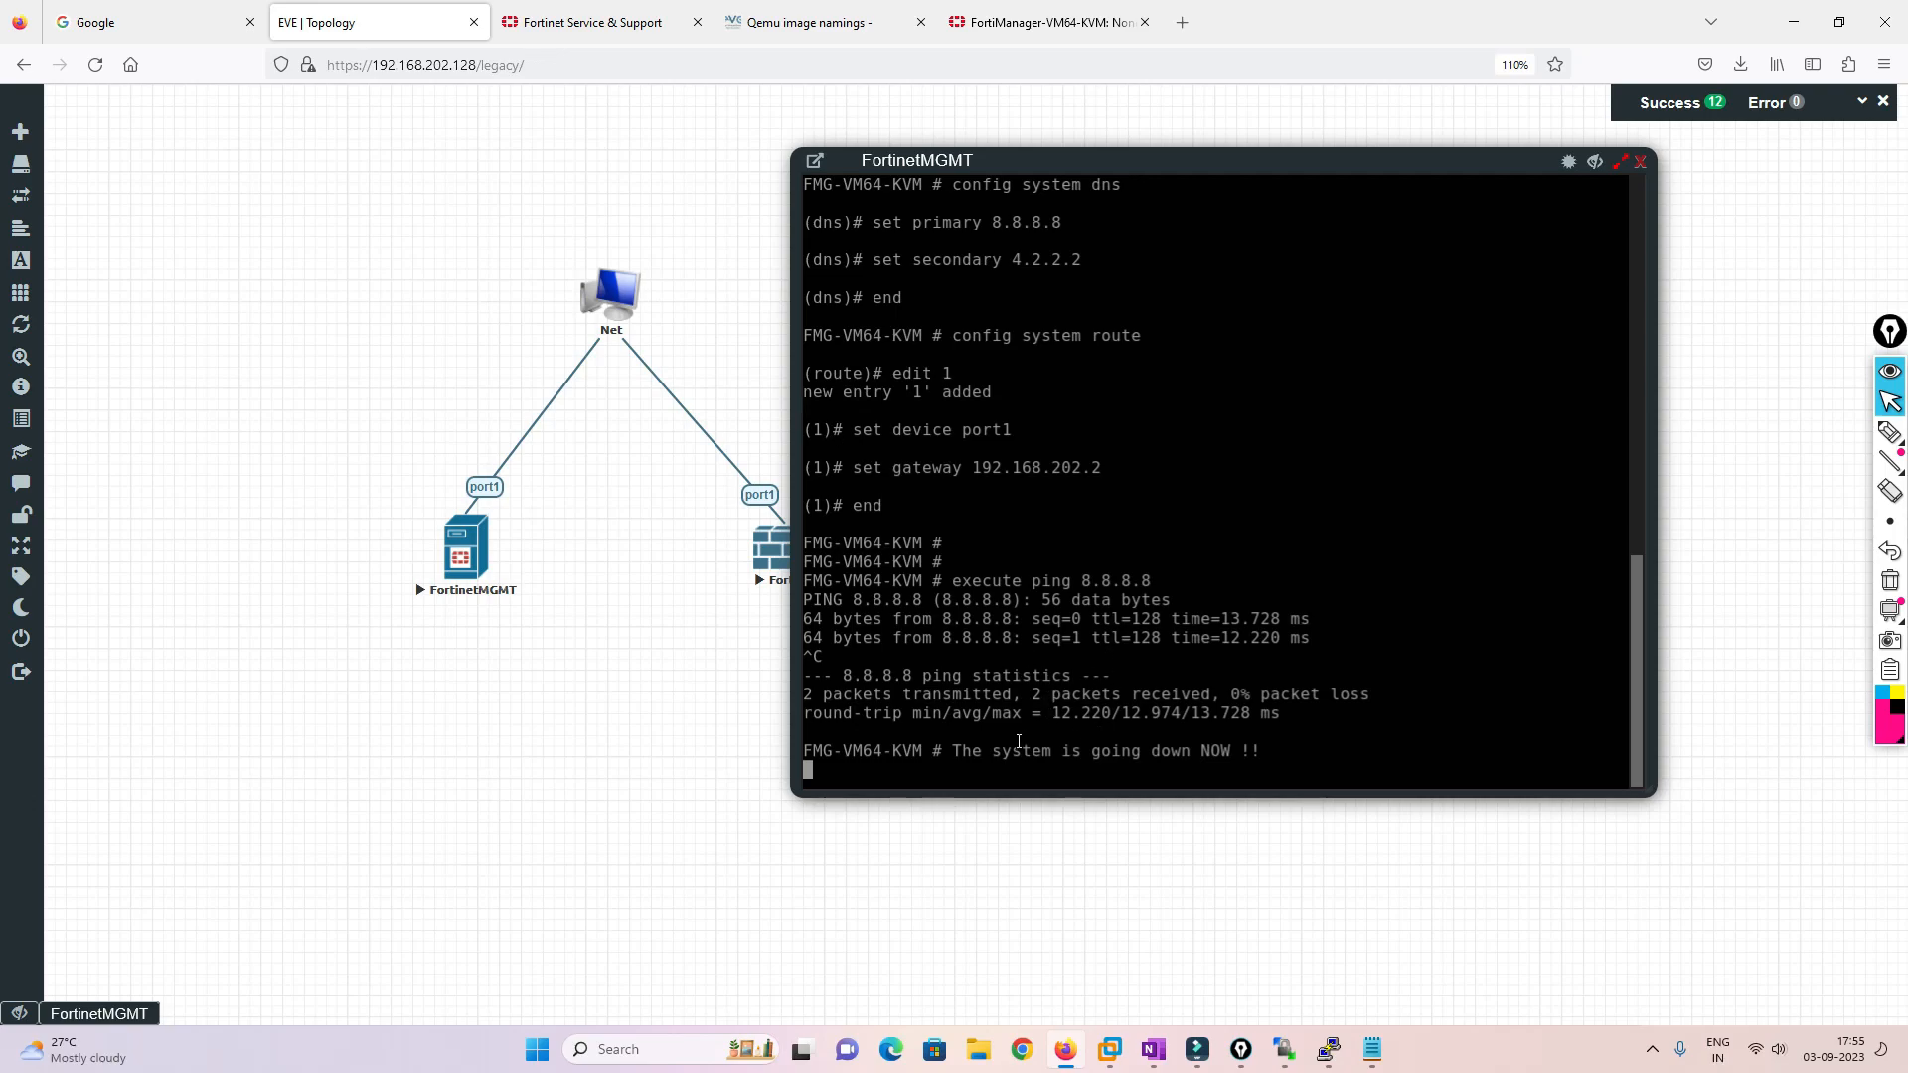
{"action": "left_click_drag", "start_coordinate": [948, 751], "coordinate": [1249, 752]}
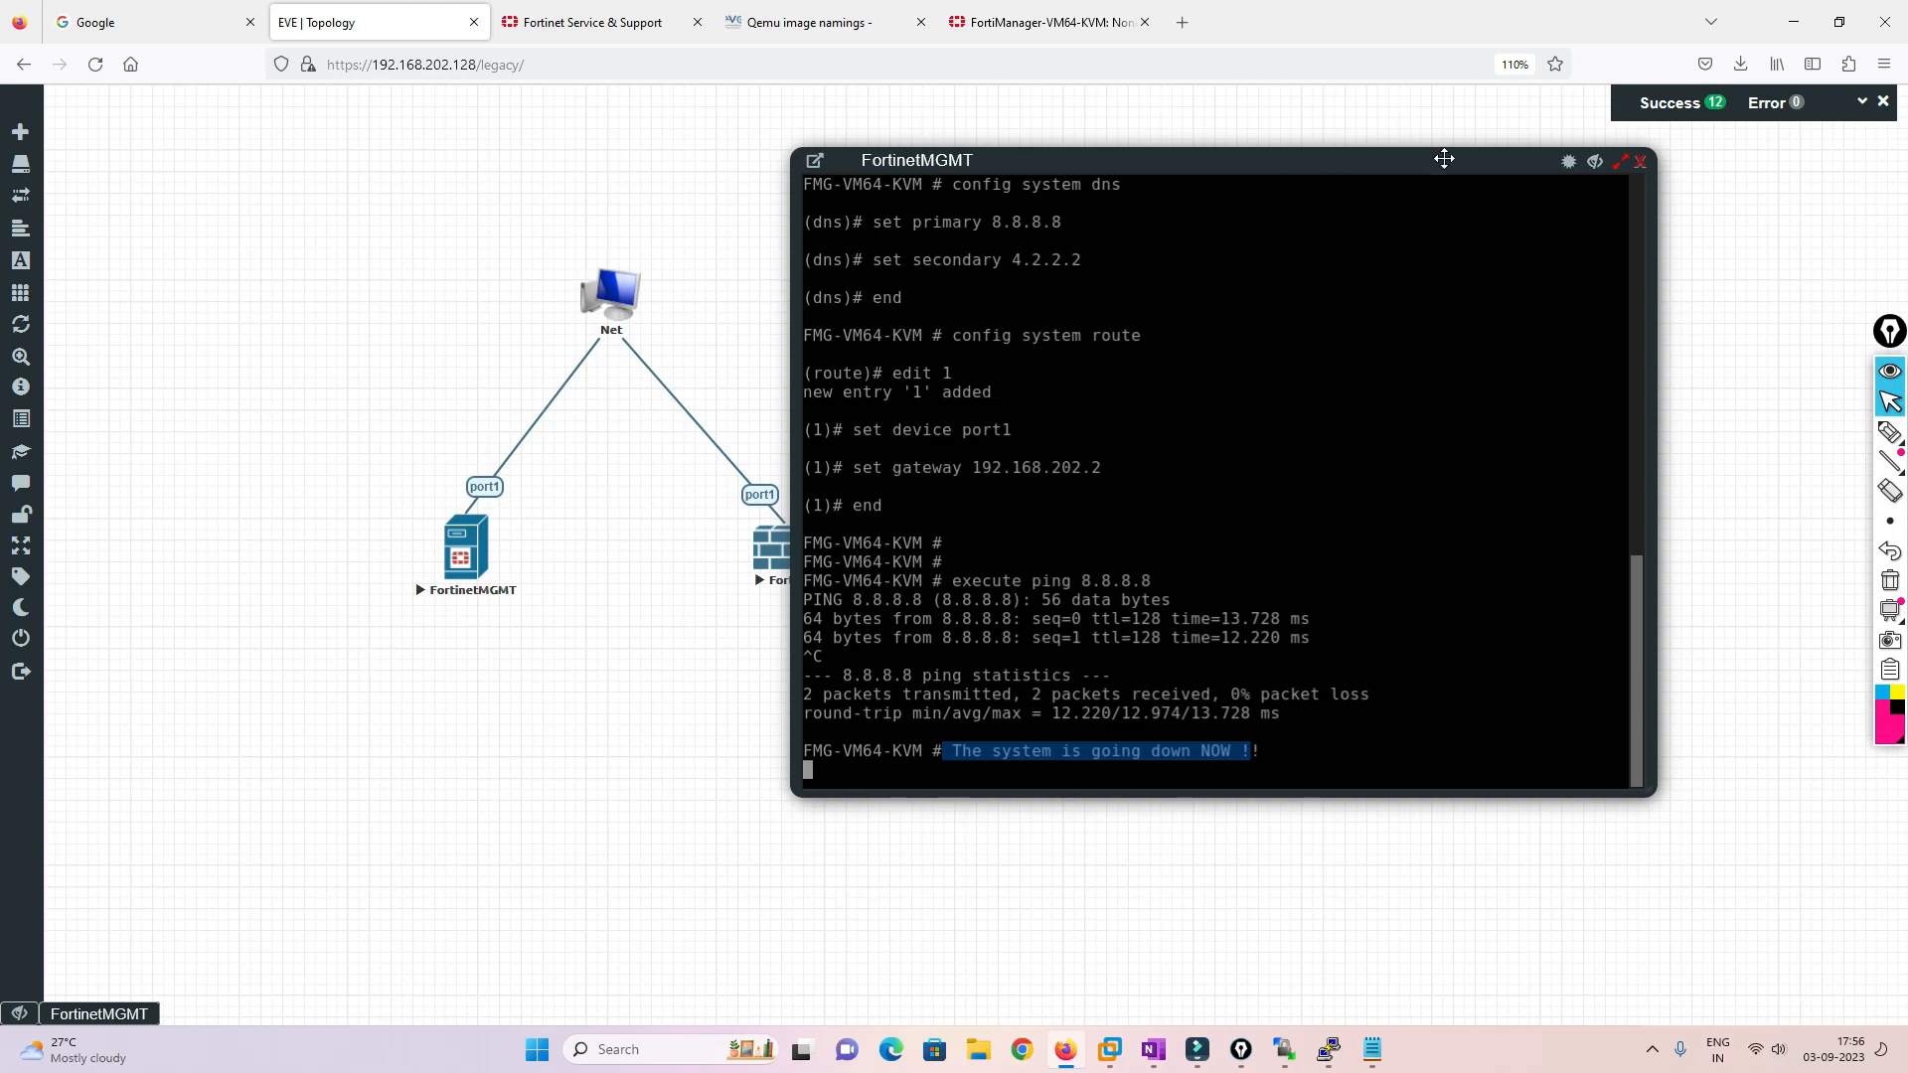
Open the FortiGate console and log in as admin with the default empty password
{"action": "left_click", "coordinate": [1640, 165]}
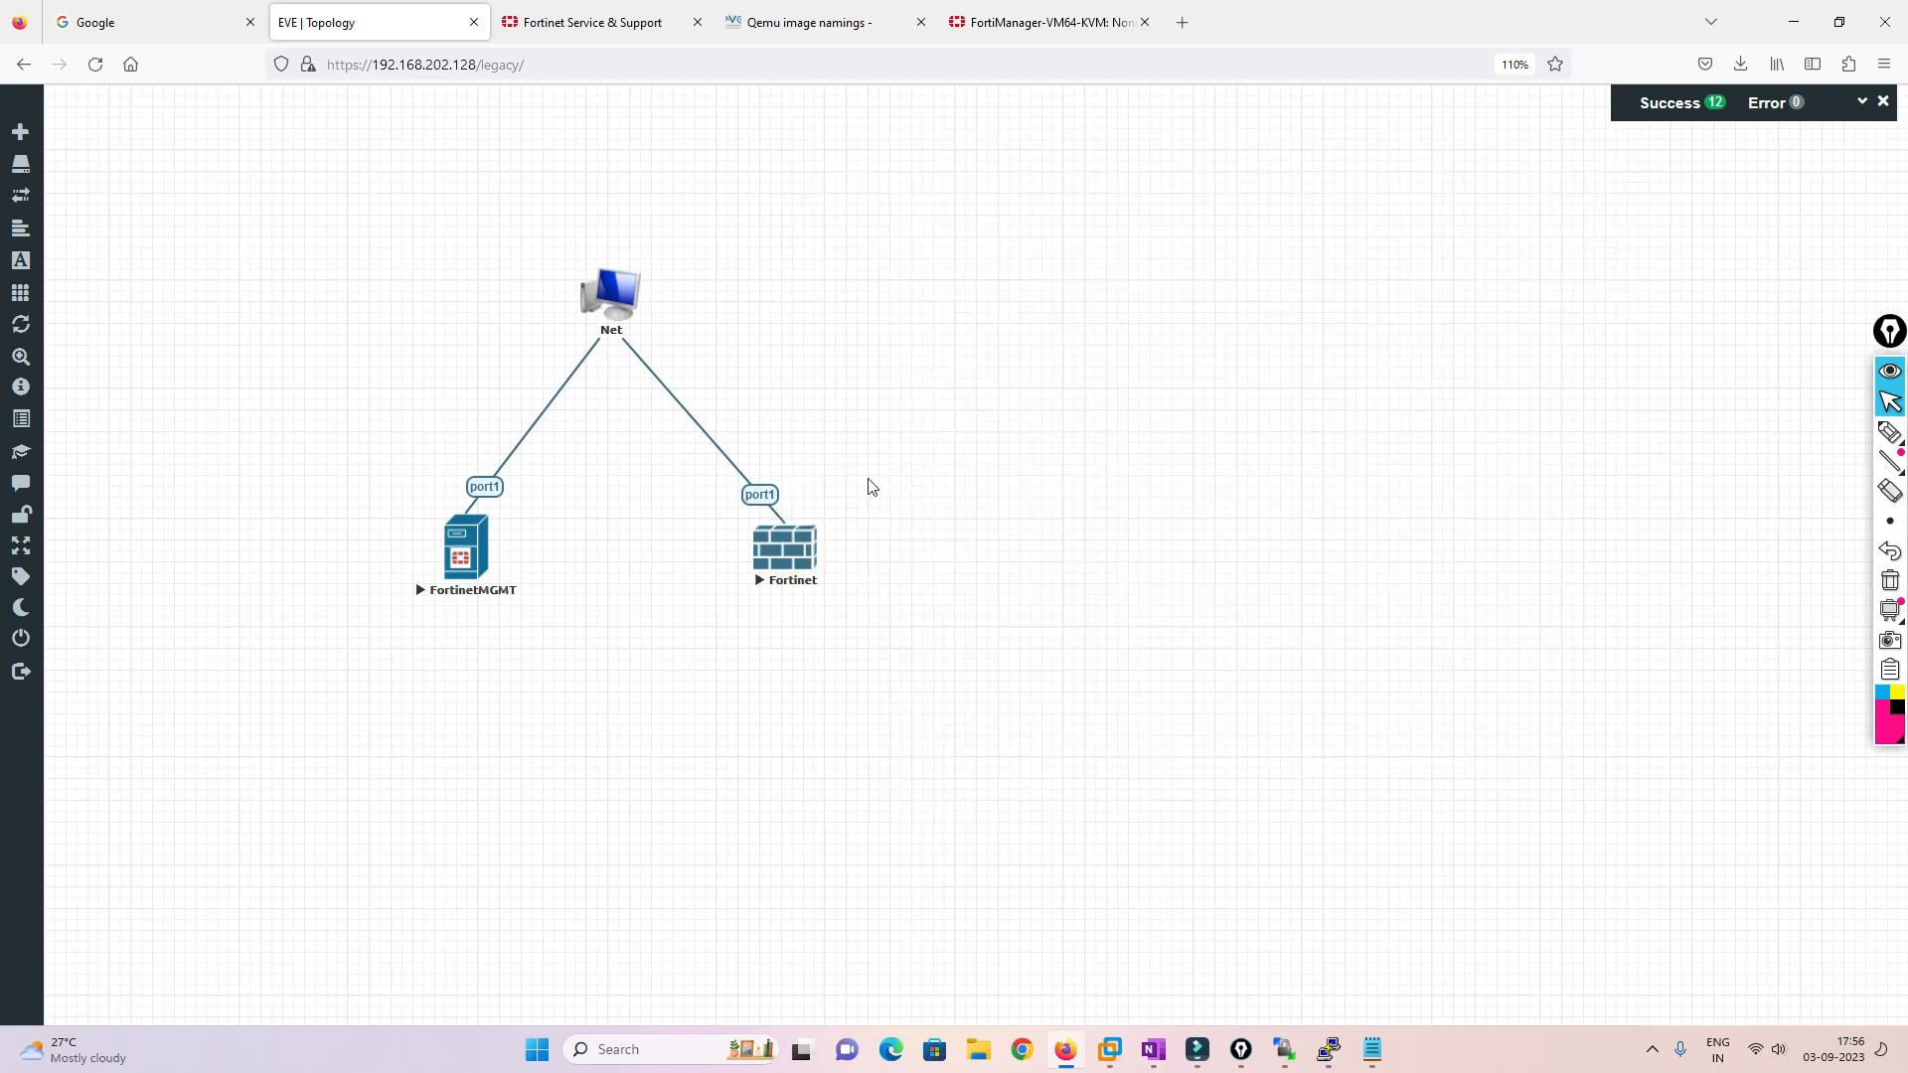
{"action": "left_click", "coordinate": [775, 547]}
{"action": "left_click_drag", "start_coordinate": [716, 178], "coordinate": [1513, 246]}
{"action": "type", "text": "admin"}
{"action": "key", "text": "Return"}
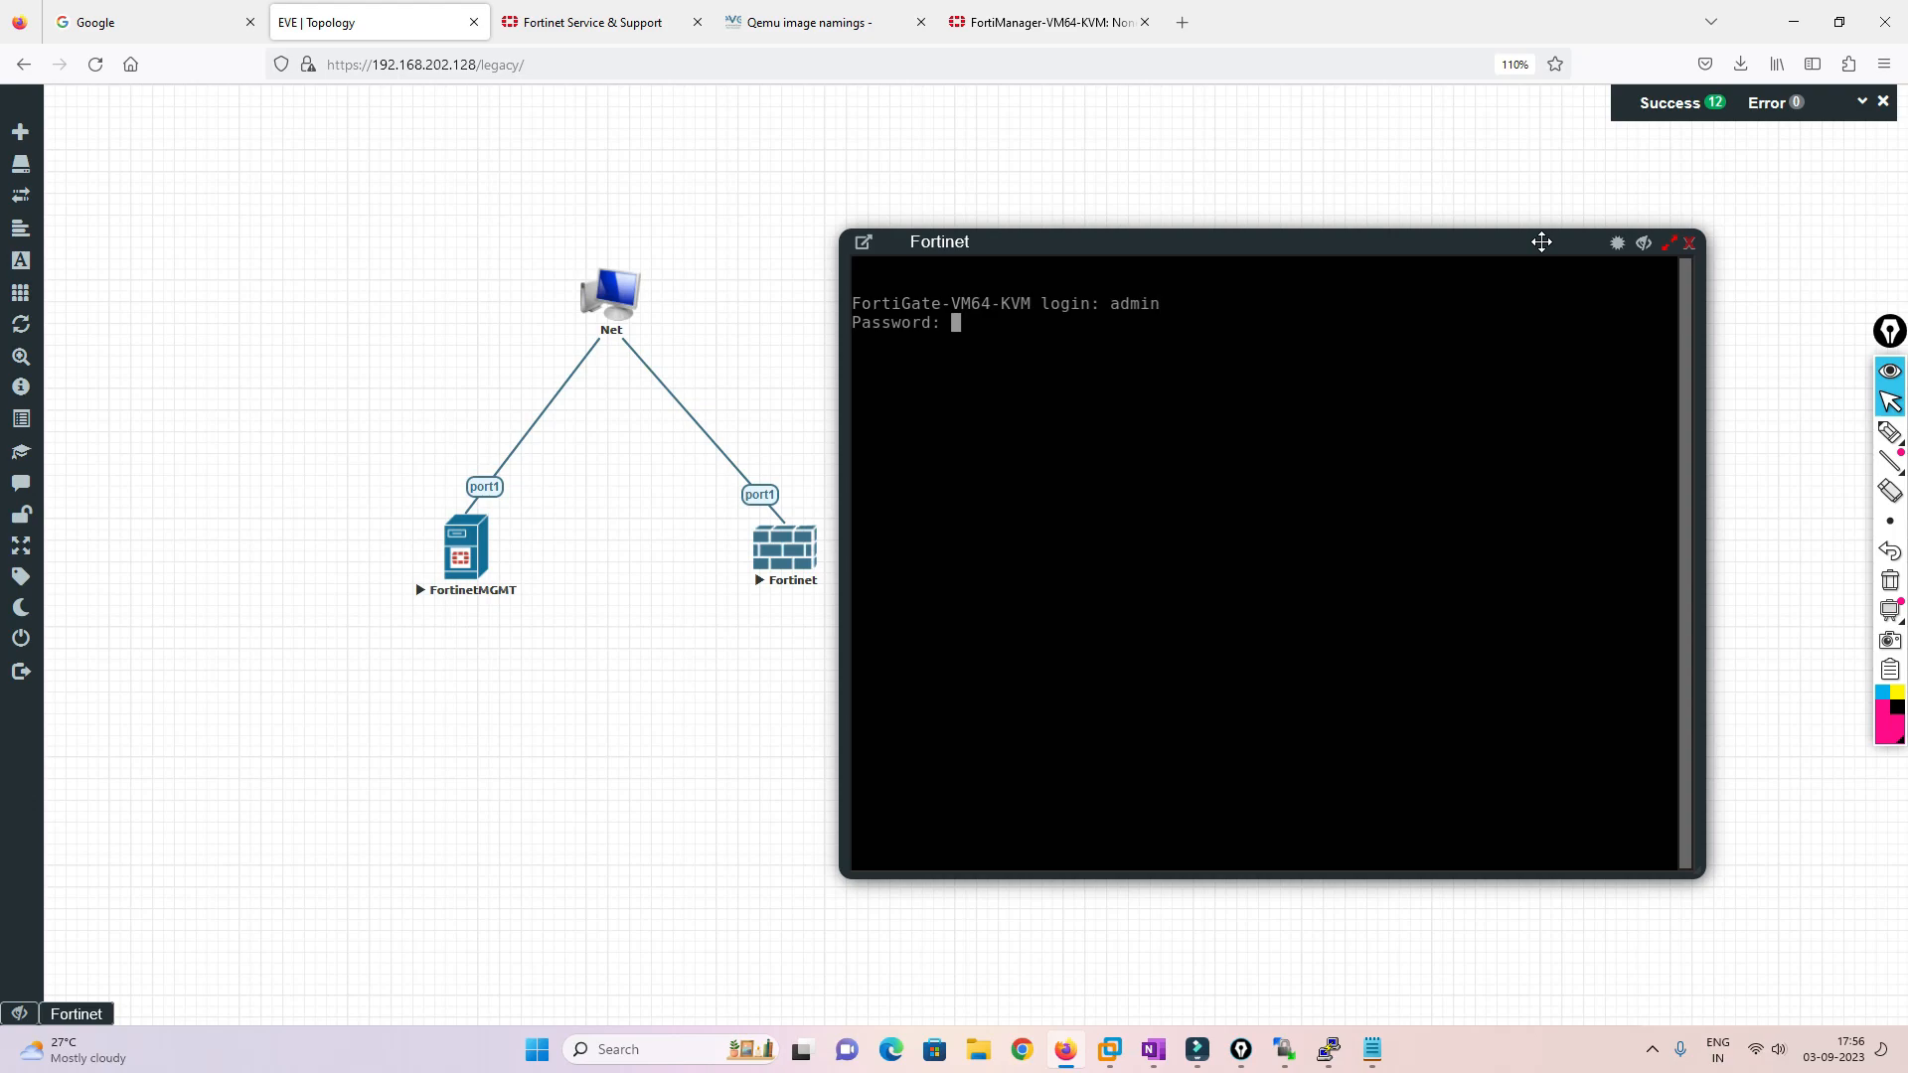
{"action": "key", "text": "Return"}
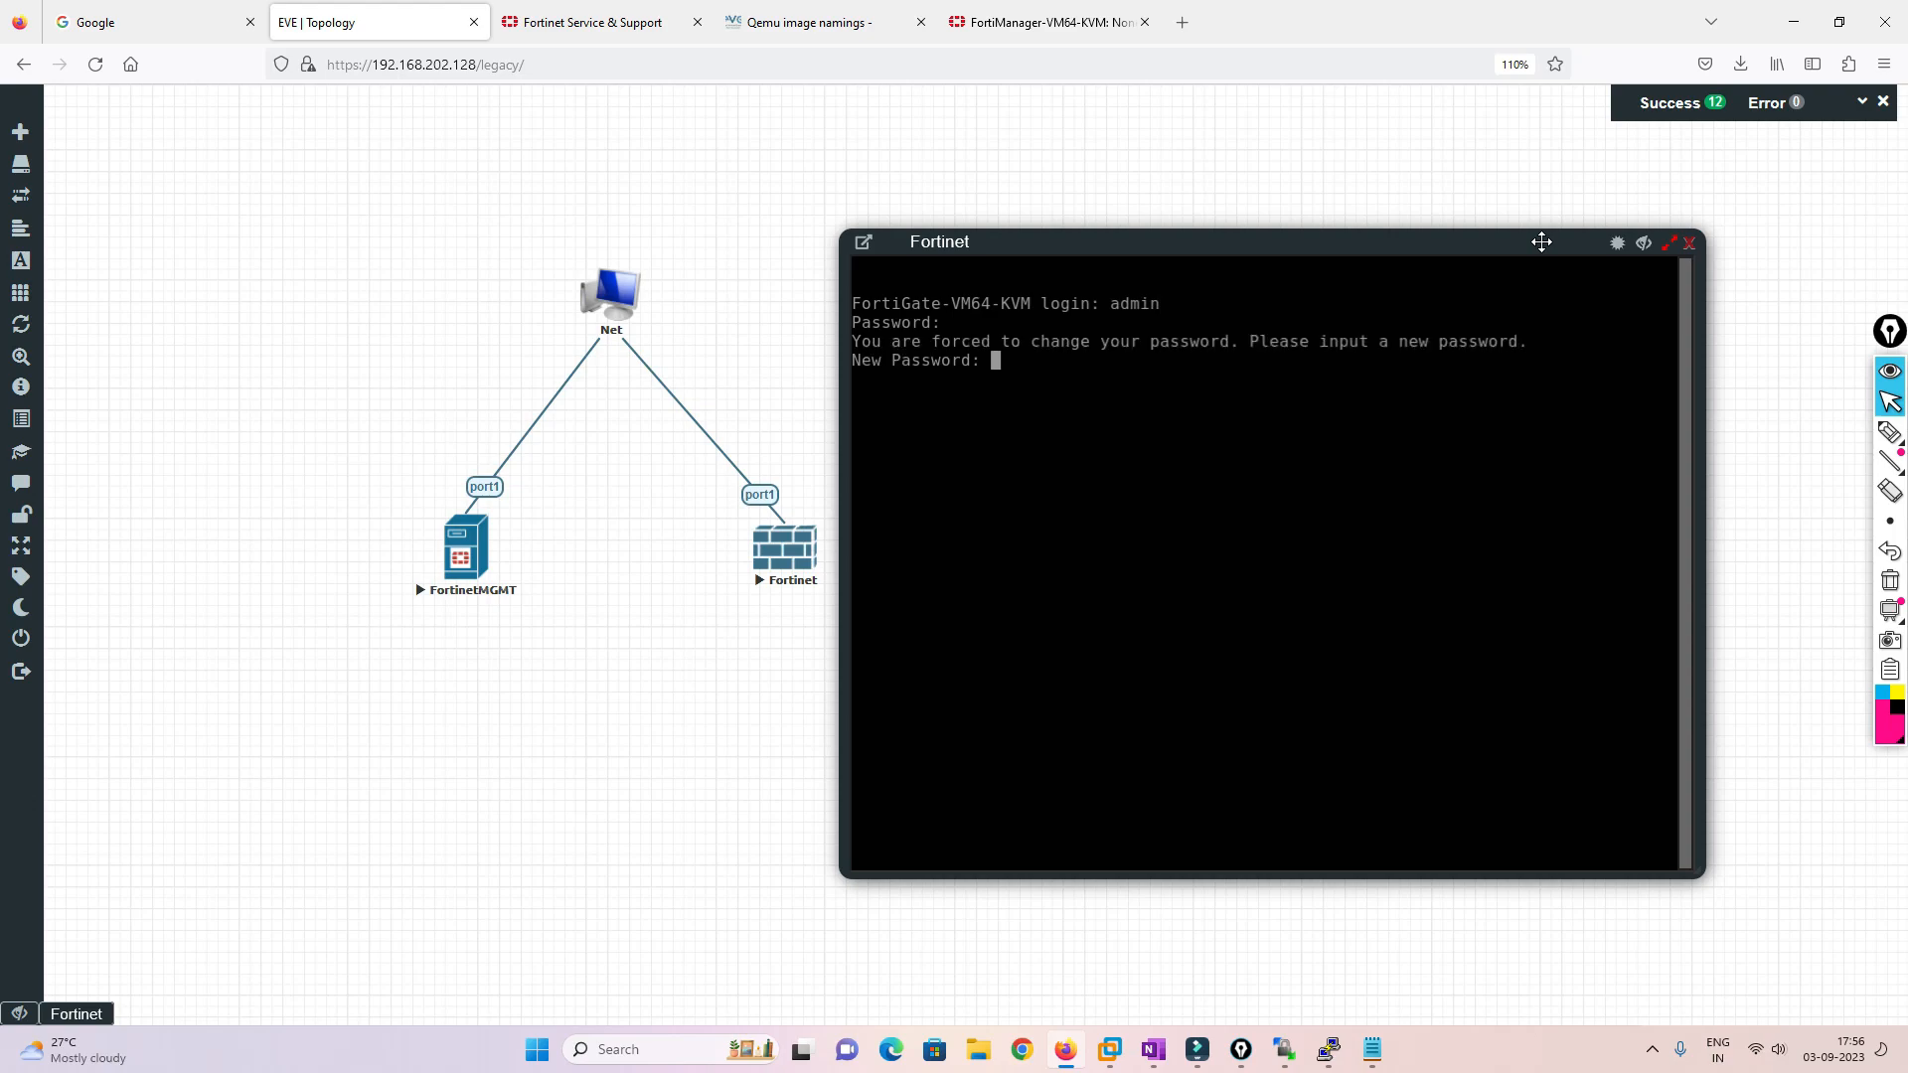
{"action": "key", "text": "Return"}
{"action": "key", "text": "Return"}
Give port1 static addressing with IP 192.168.202.181 255.255.255.0
{"action": "type", "text": "config system i"}
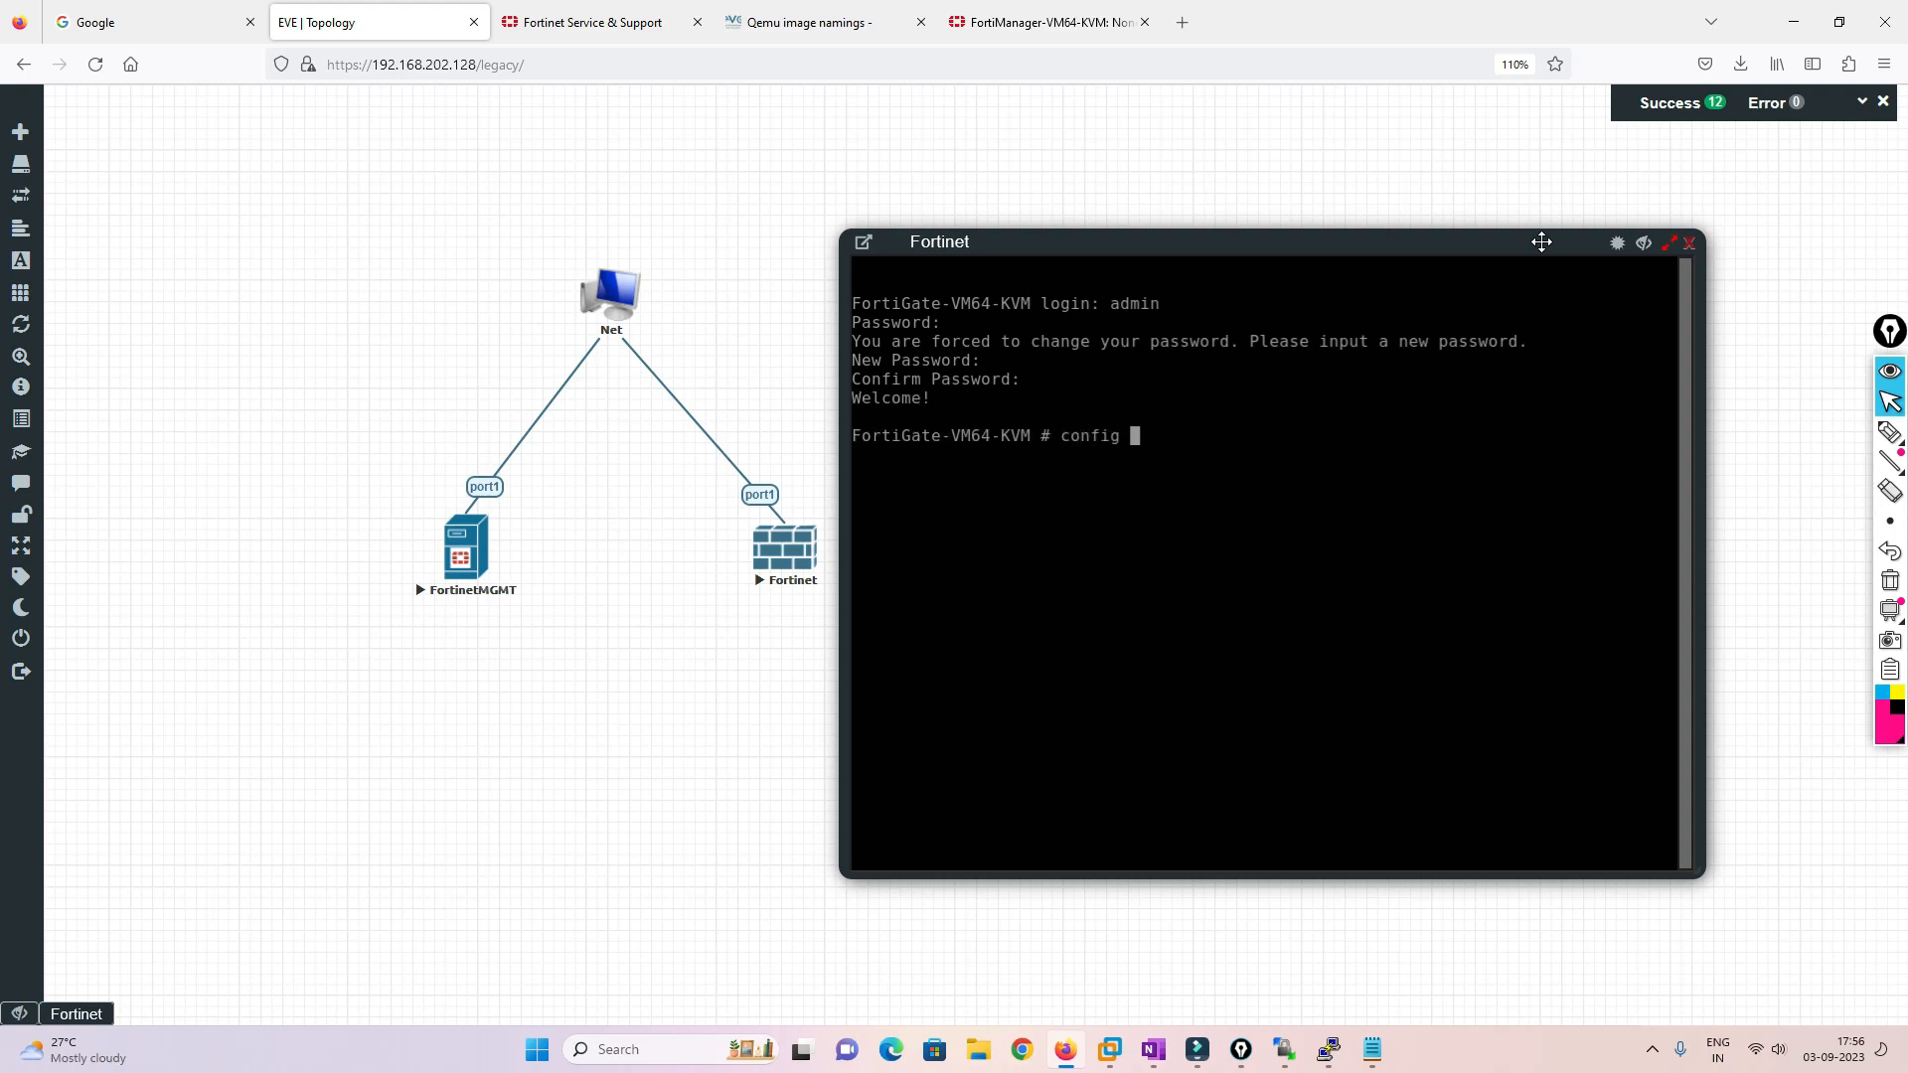
{"action": "type", "text": "edit port1"}
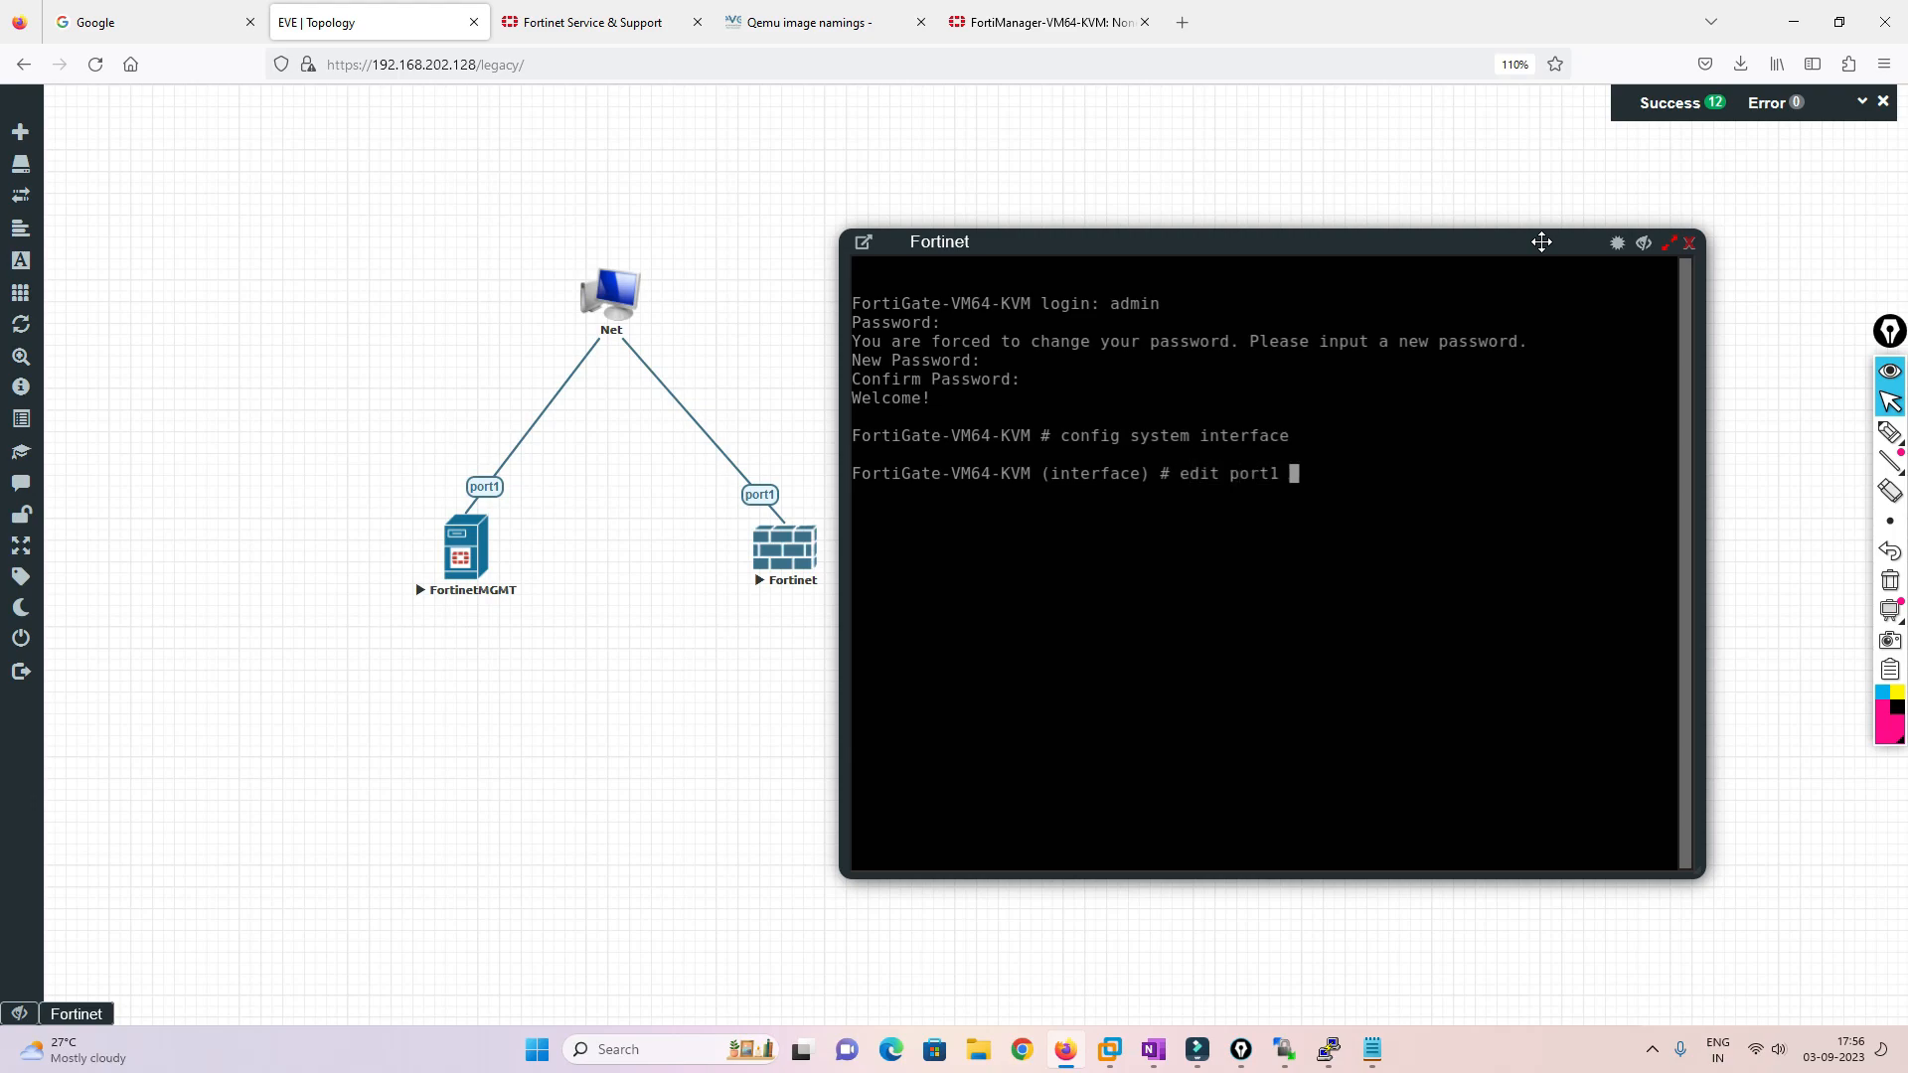
{"action": "key", "text": "Return"}
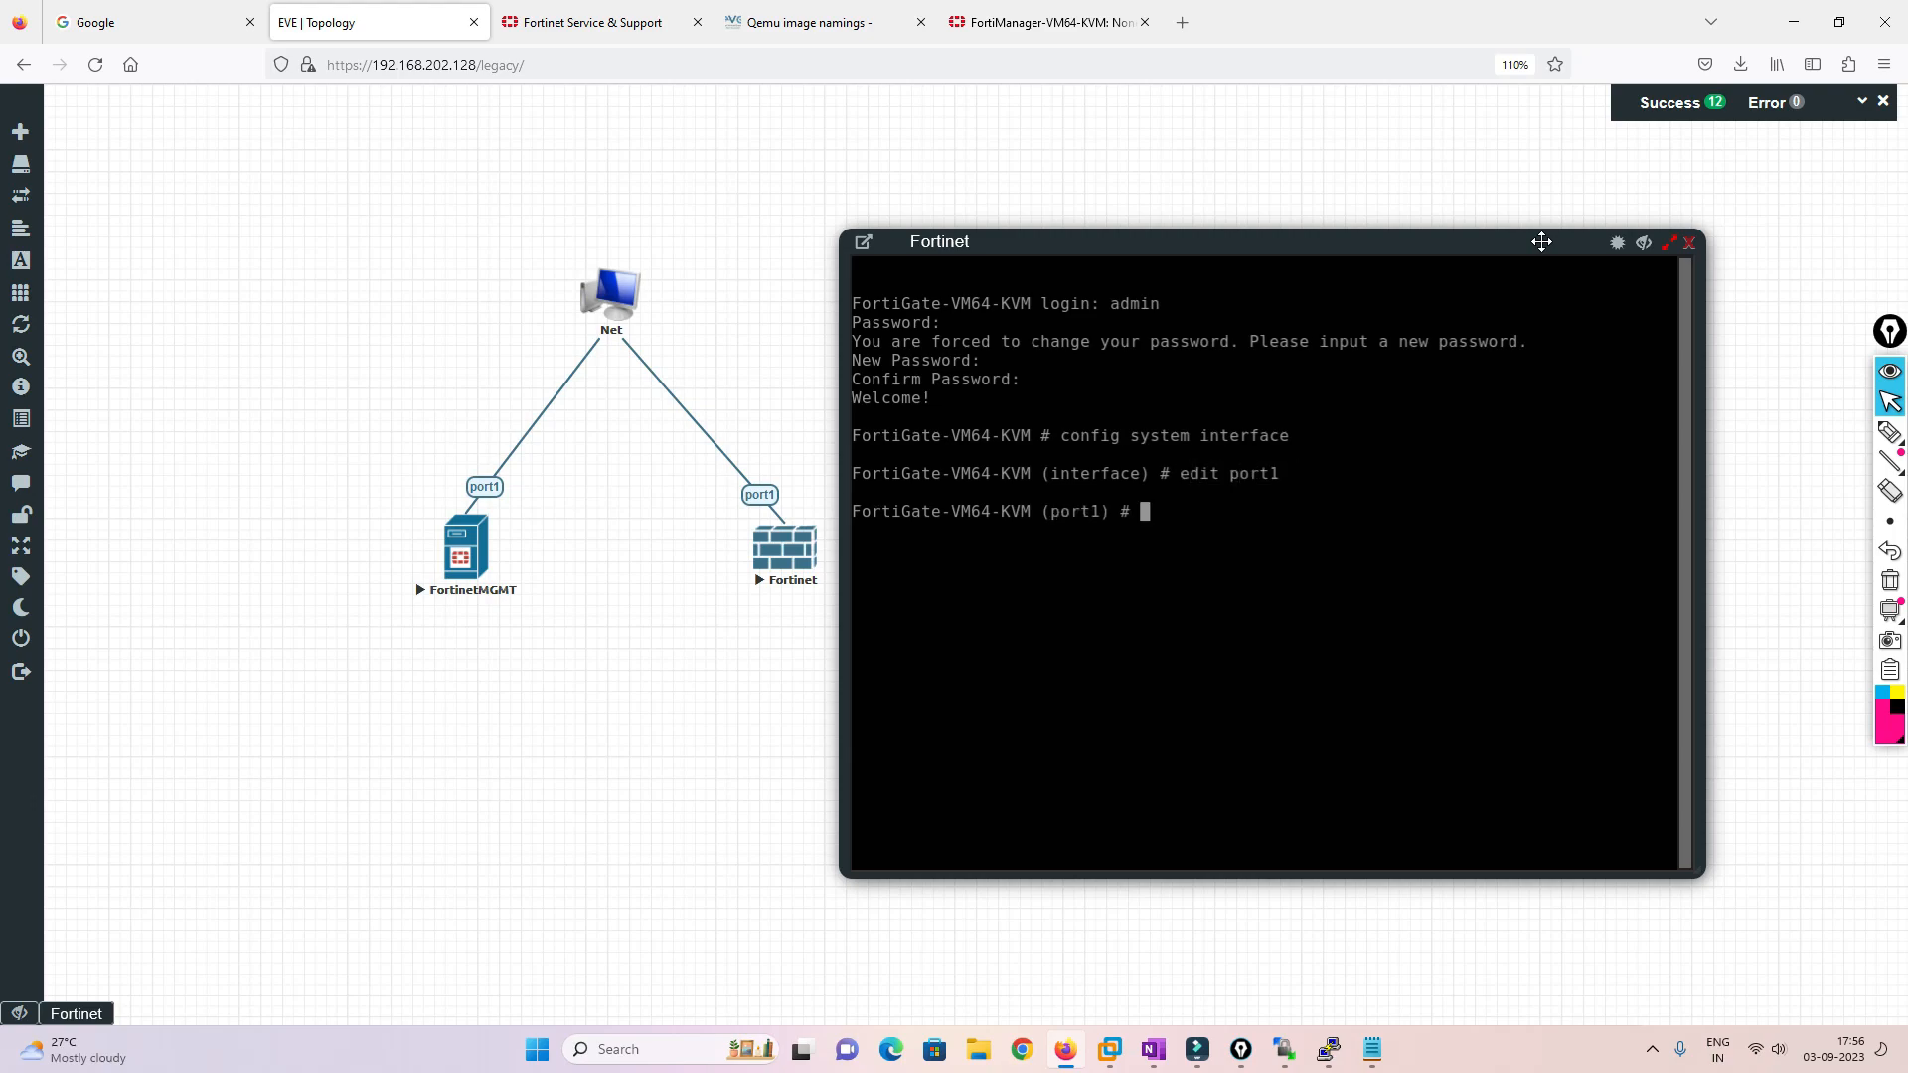
{"action": "type", "text": "set mode static"}
{"action": "key", "text": "Return"}
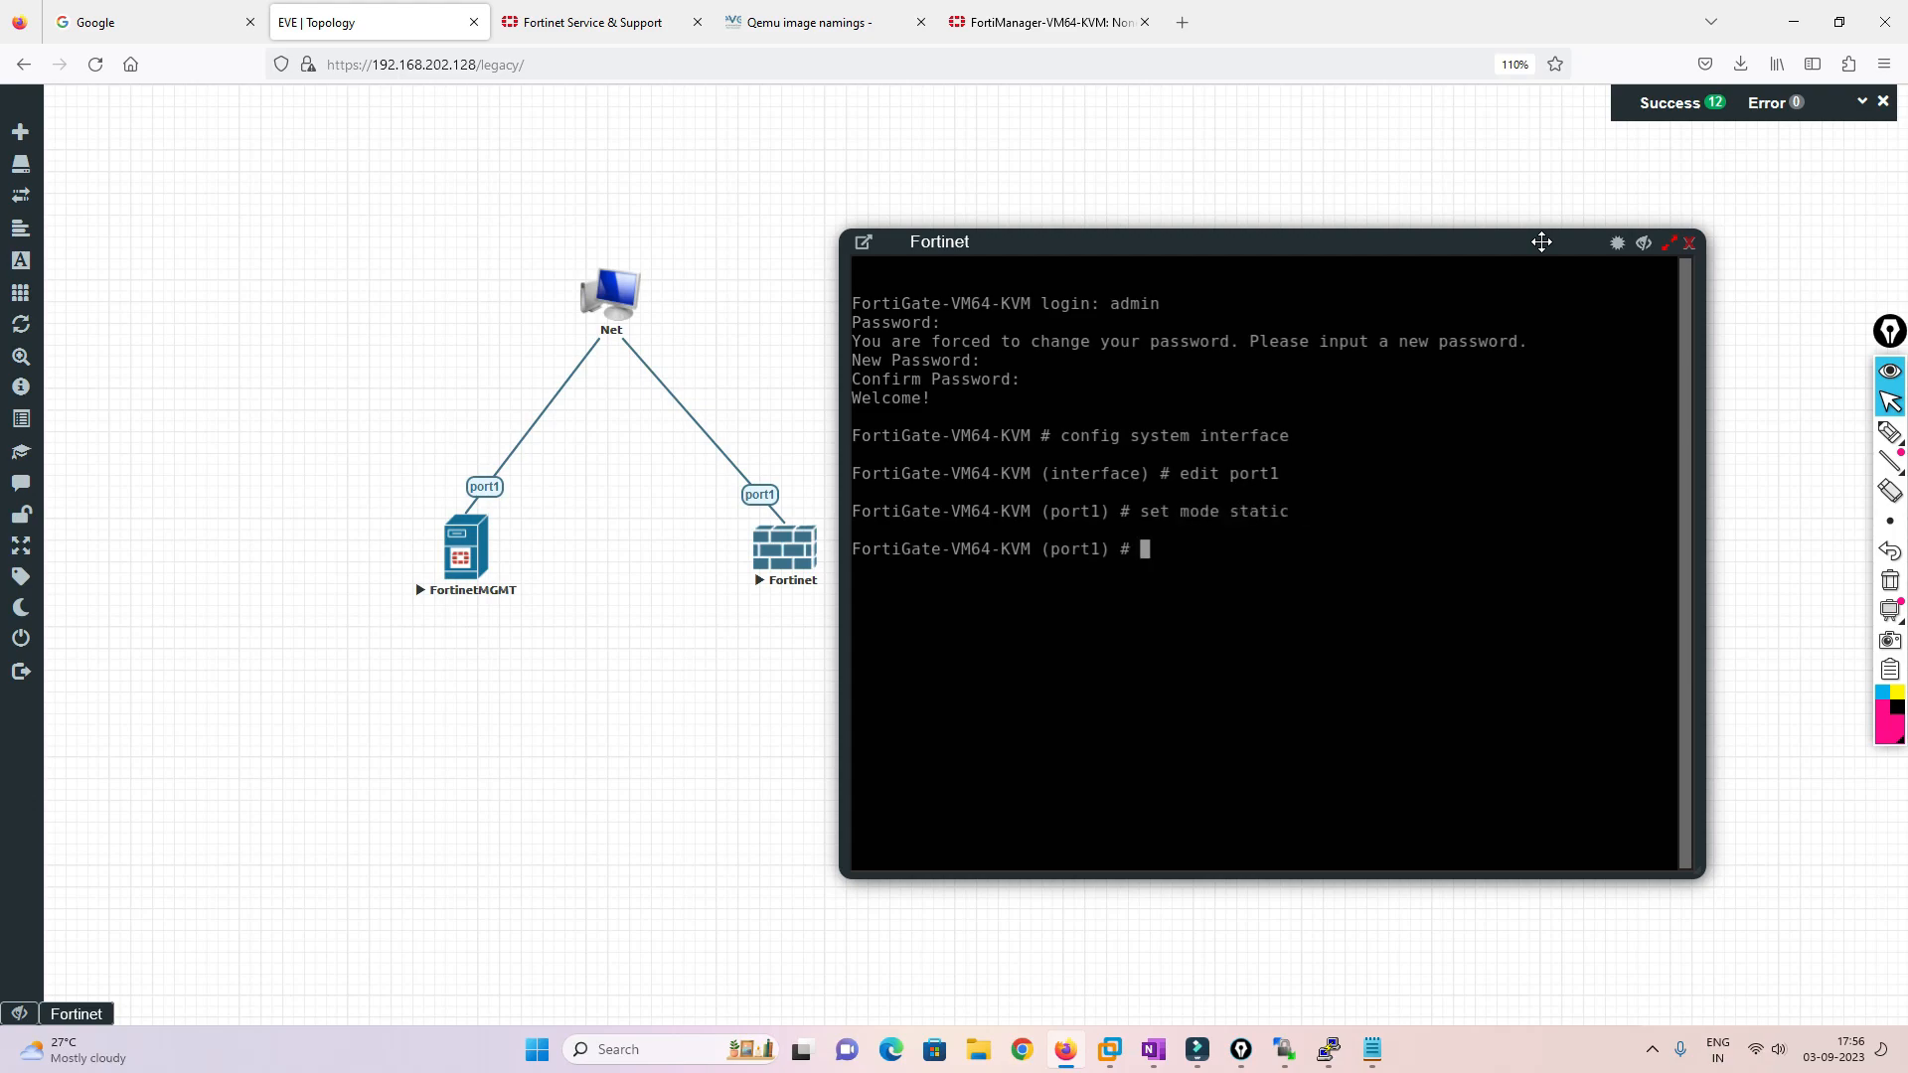
{"action": "type", "text": "set ip 192.168.202.181 25"}
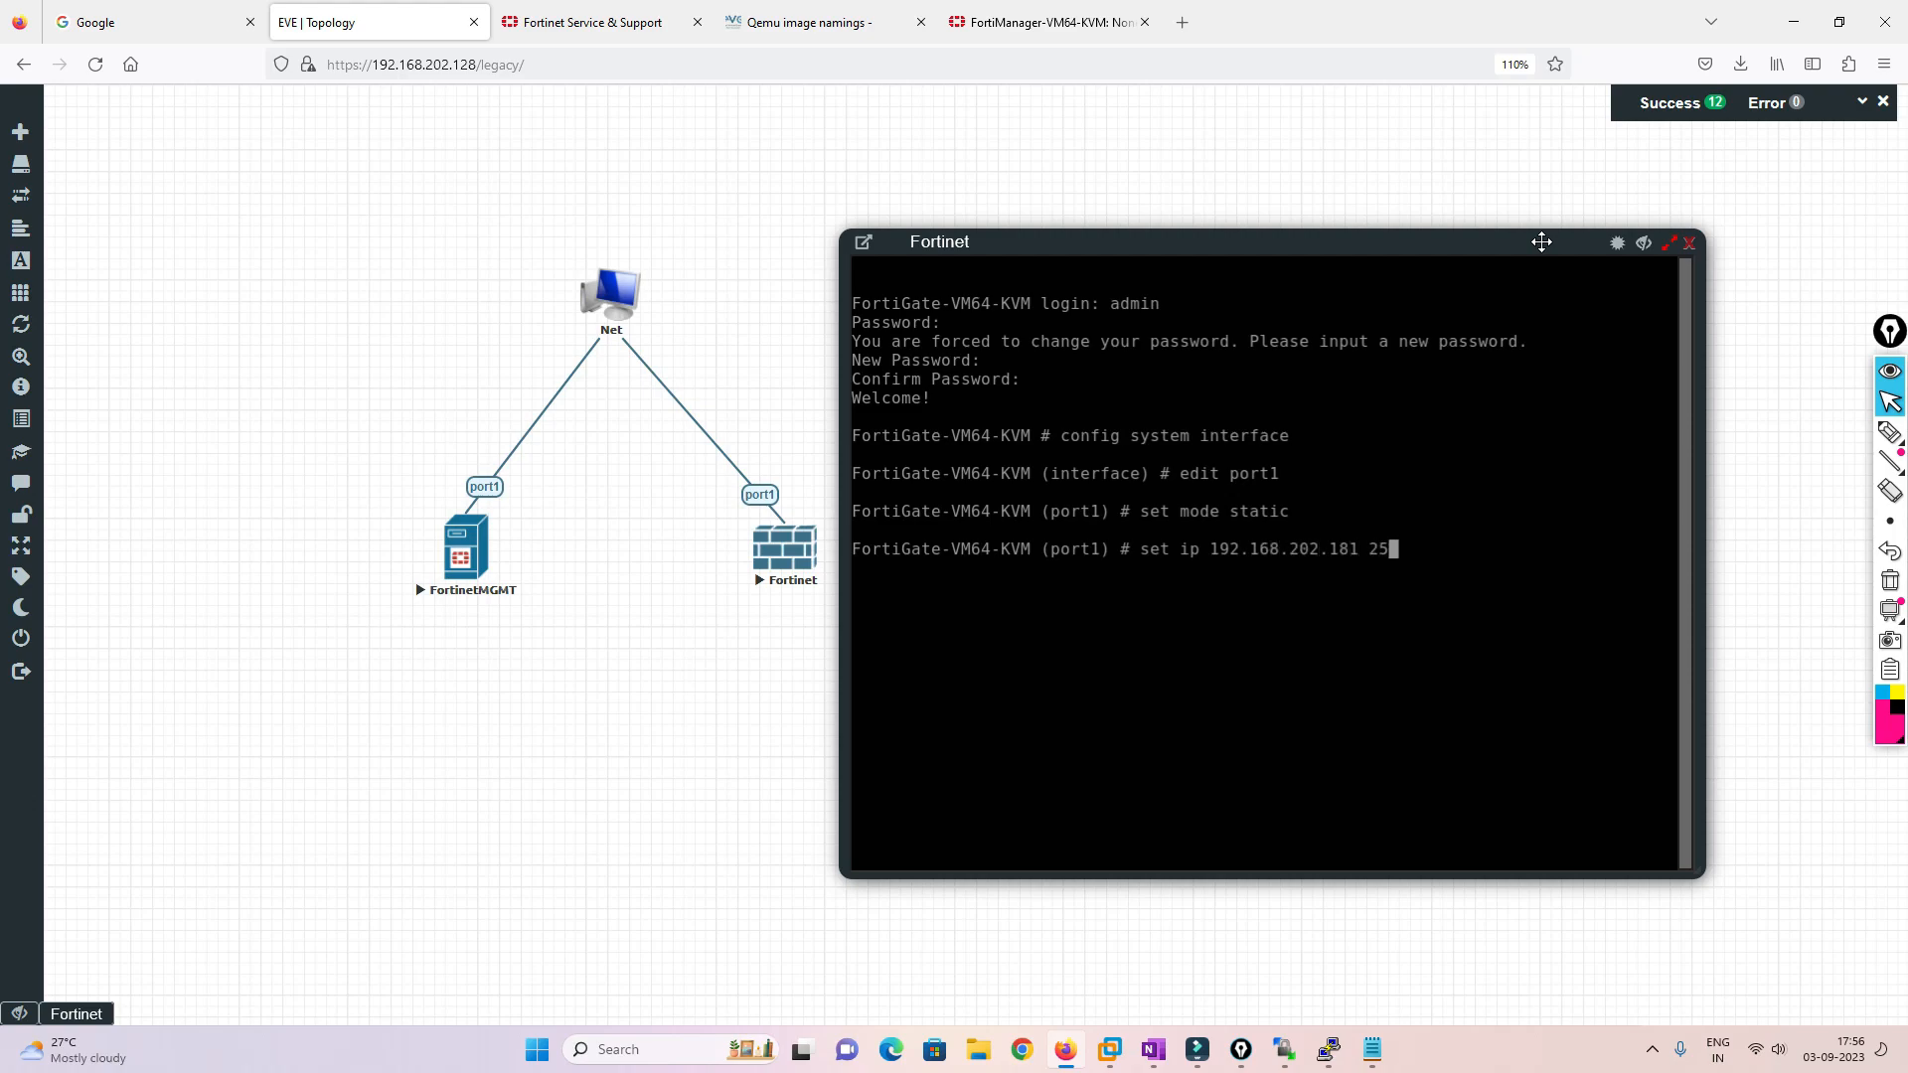
{"action": "type", "text": "5.255.255.0"}
{"action": "key", "text": "Return"}
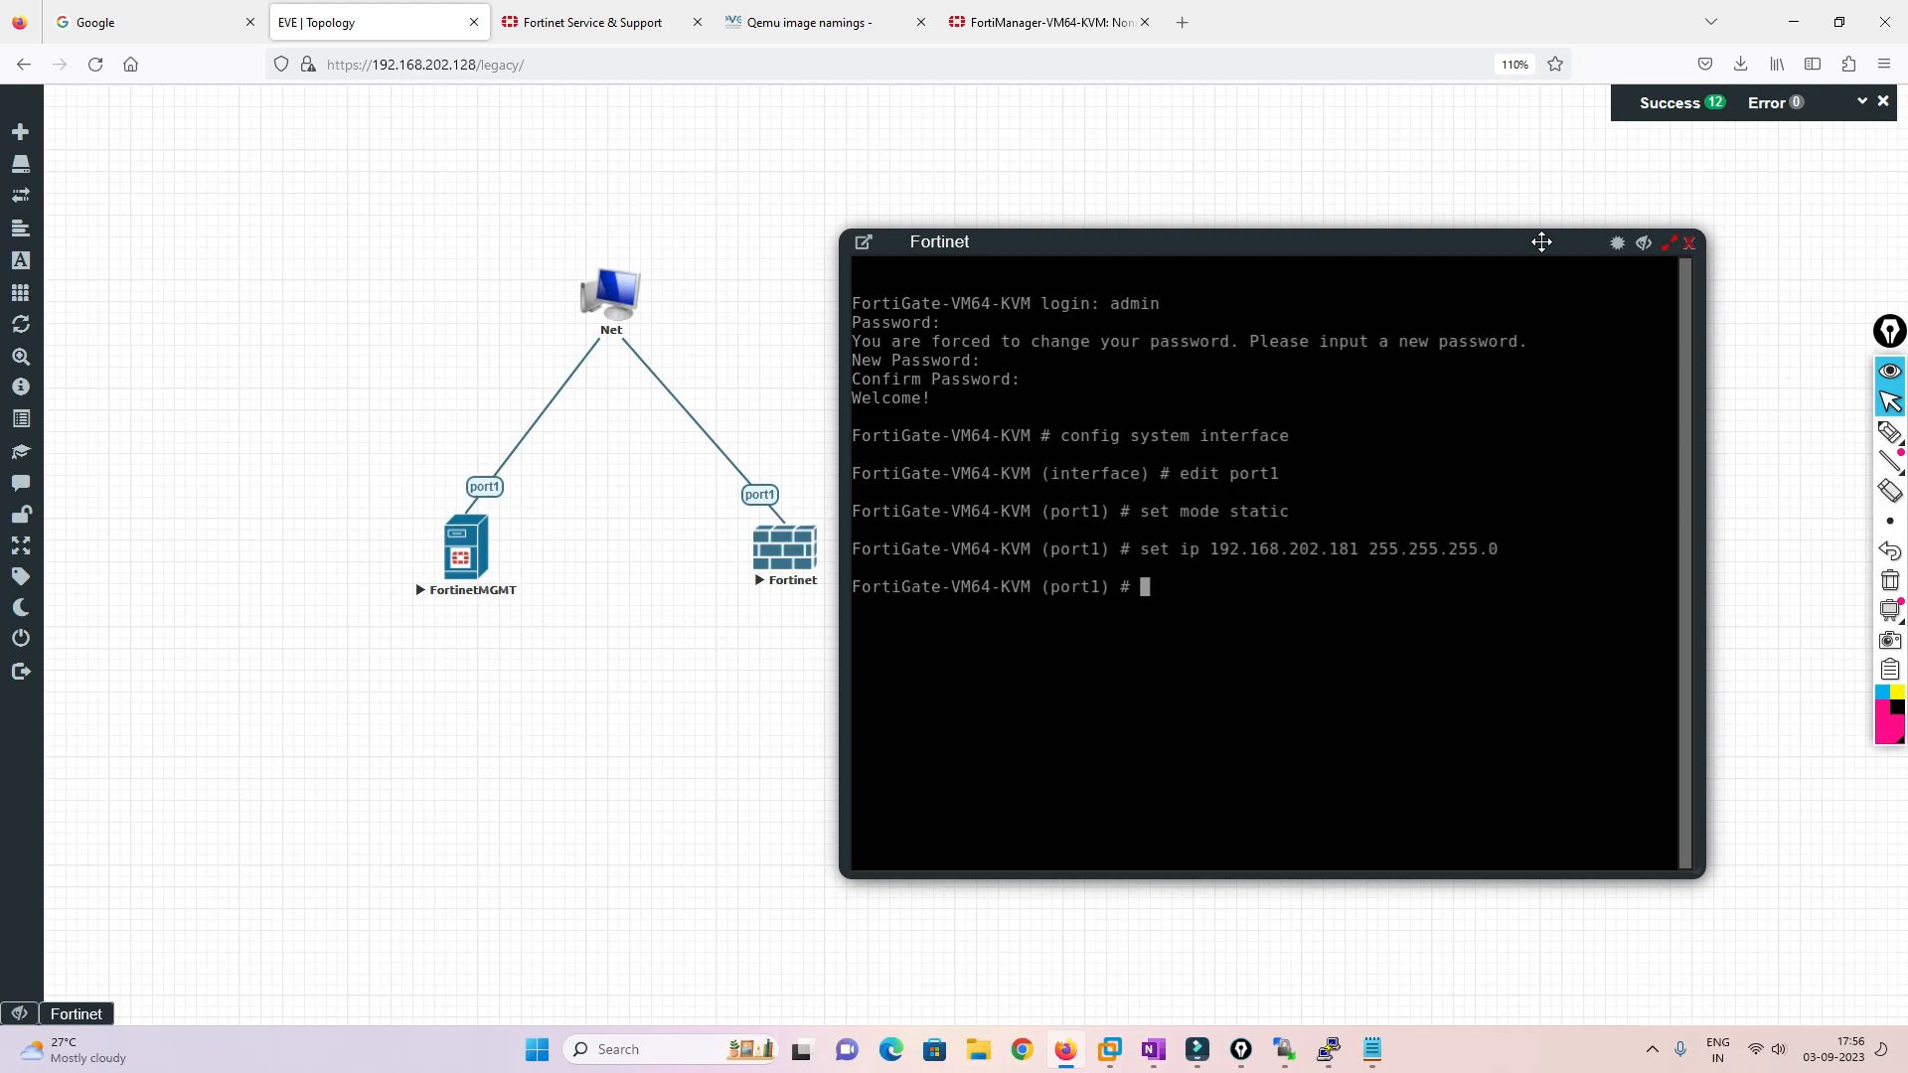
Allow ping, http, ssh and fgfm access on port1 and save the interface
{"action": "type", "text": "show"}
{"action": "key", "text": "Return"}
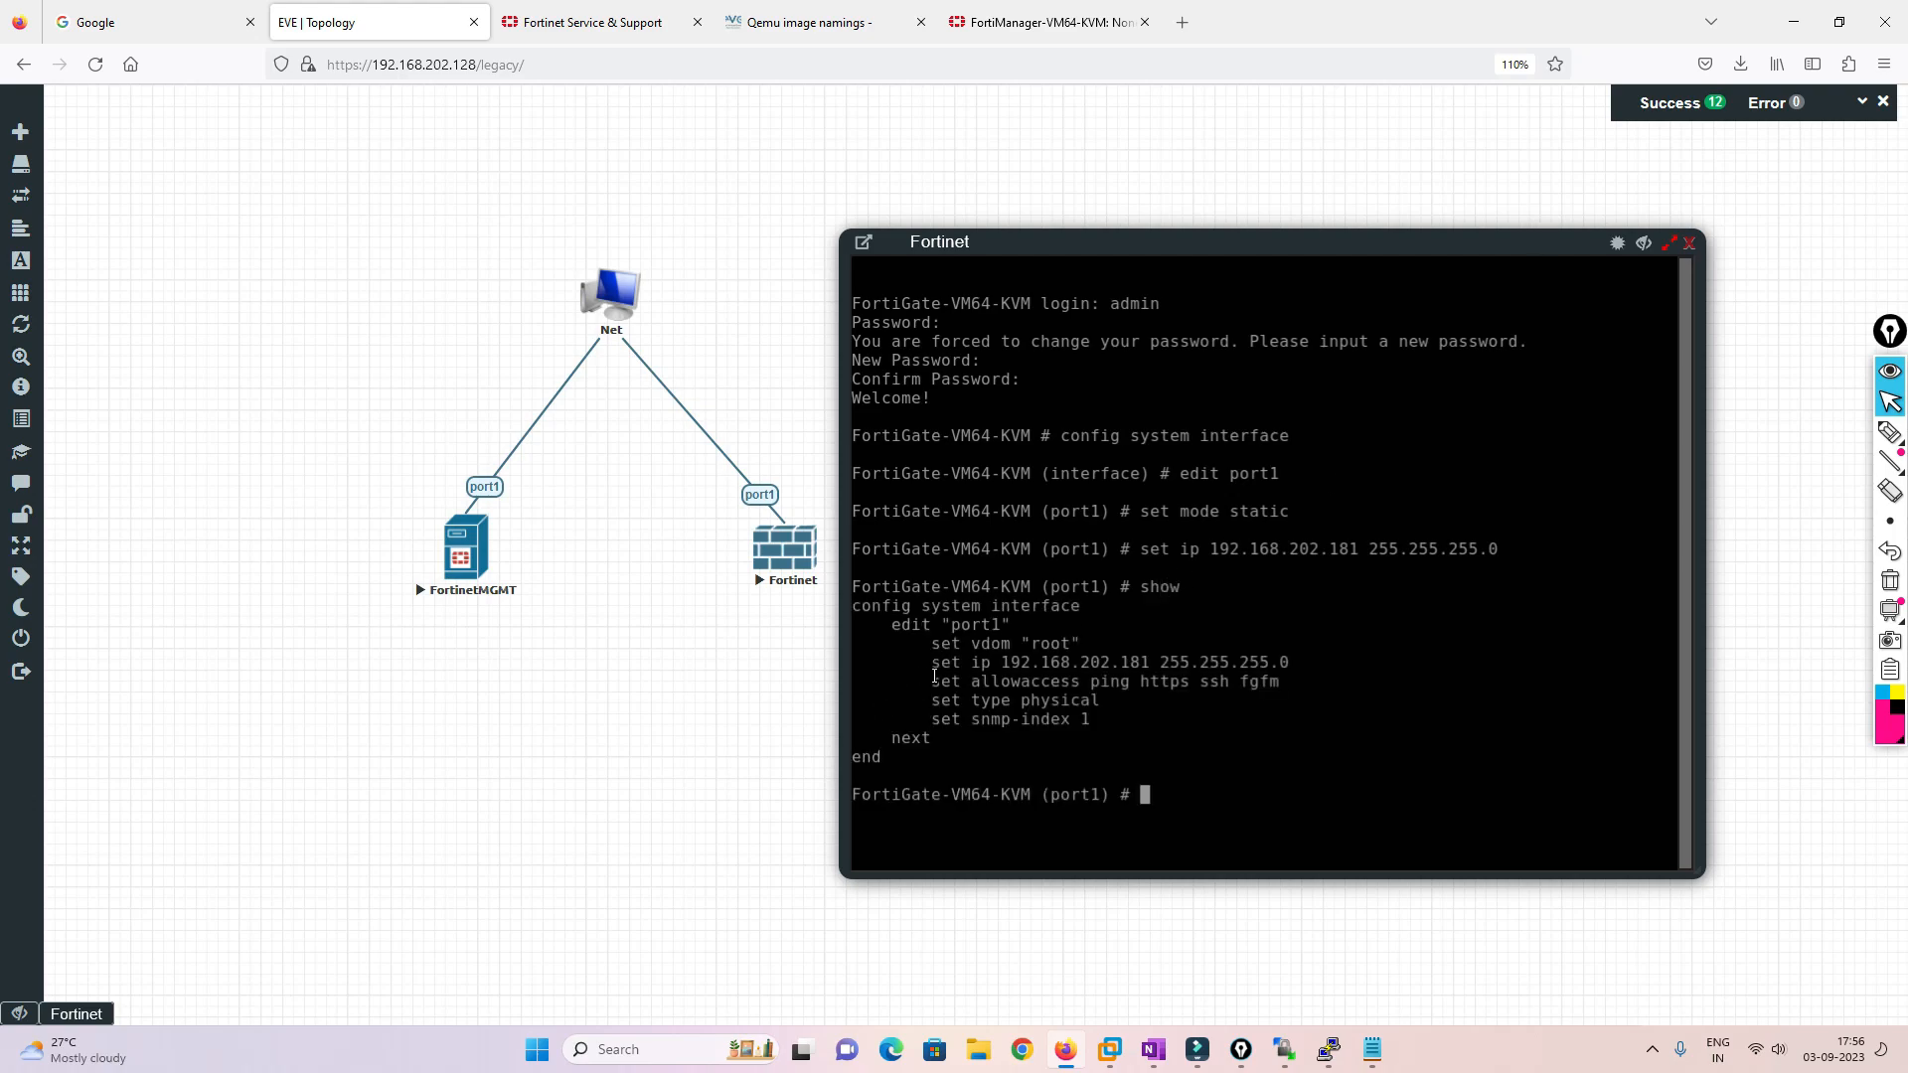
{"action": "left_click_drag", "start_coordinate": [935, 680], "coordinate": [1283, 684]}
{"action": "right_click", "coordinate": [1313, 712]}
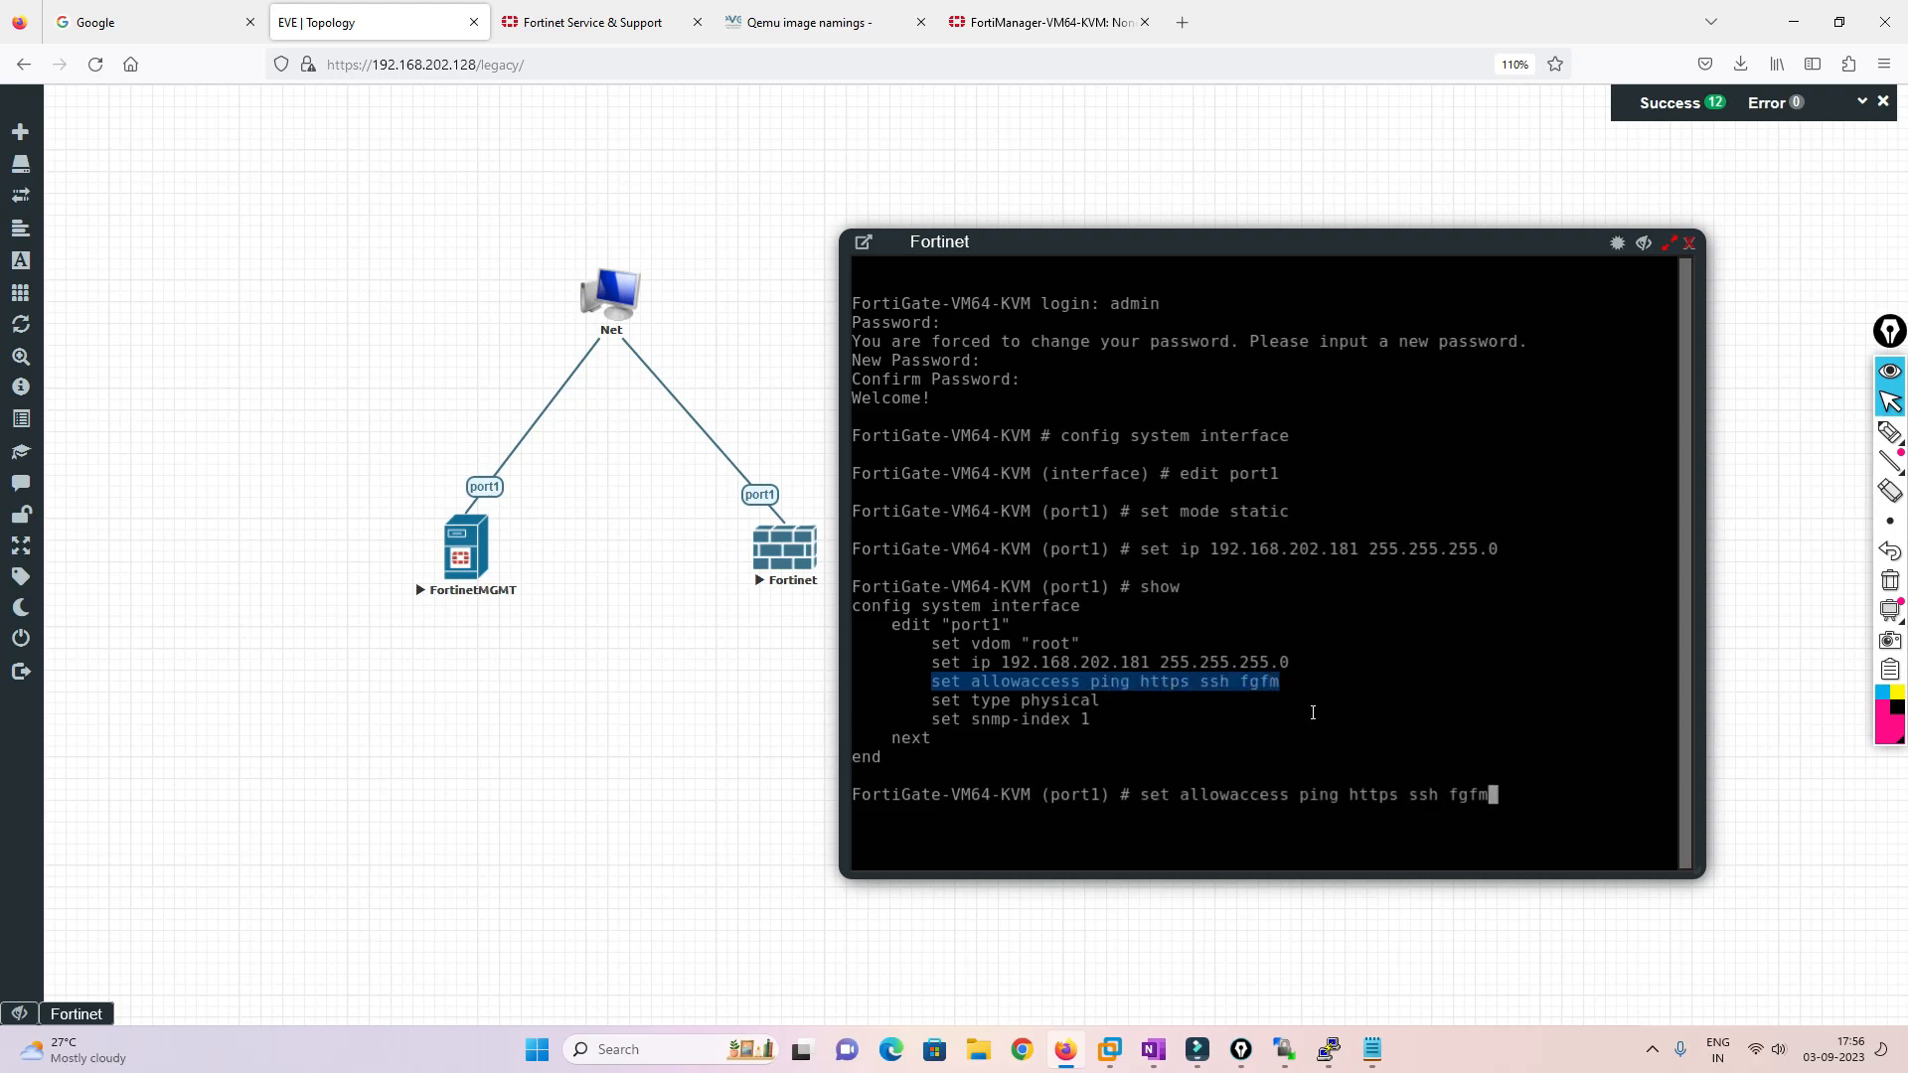
{"action": "key", "text": "Left"}
{"action": "key", "text": "Left"}
{"action": "key", "text": "Left"}
{"action": "key", "text": "Left"}
{"action": "key", "text": "Left"}
{"action": "key", "text": "Left"}
{"action": "key", "text": "Left"}
{"action": "key", "text": "Left"}
{"action": "key", "text": "Left"}
{"action": "key", "text": "BackSpace"}
{"action": "key", "text": "Return"}
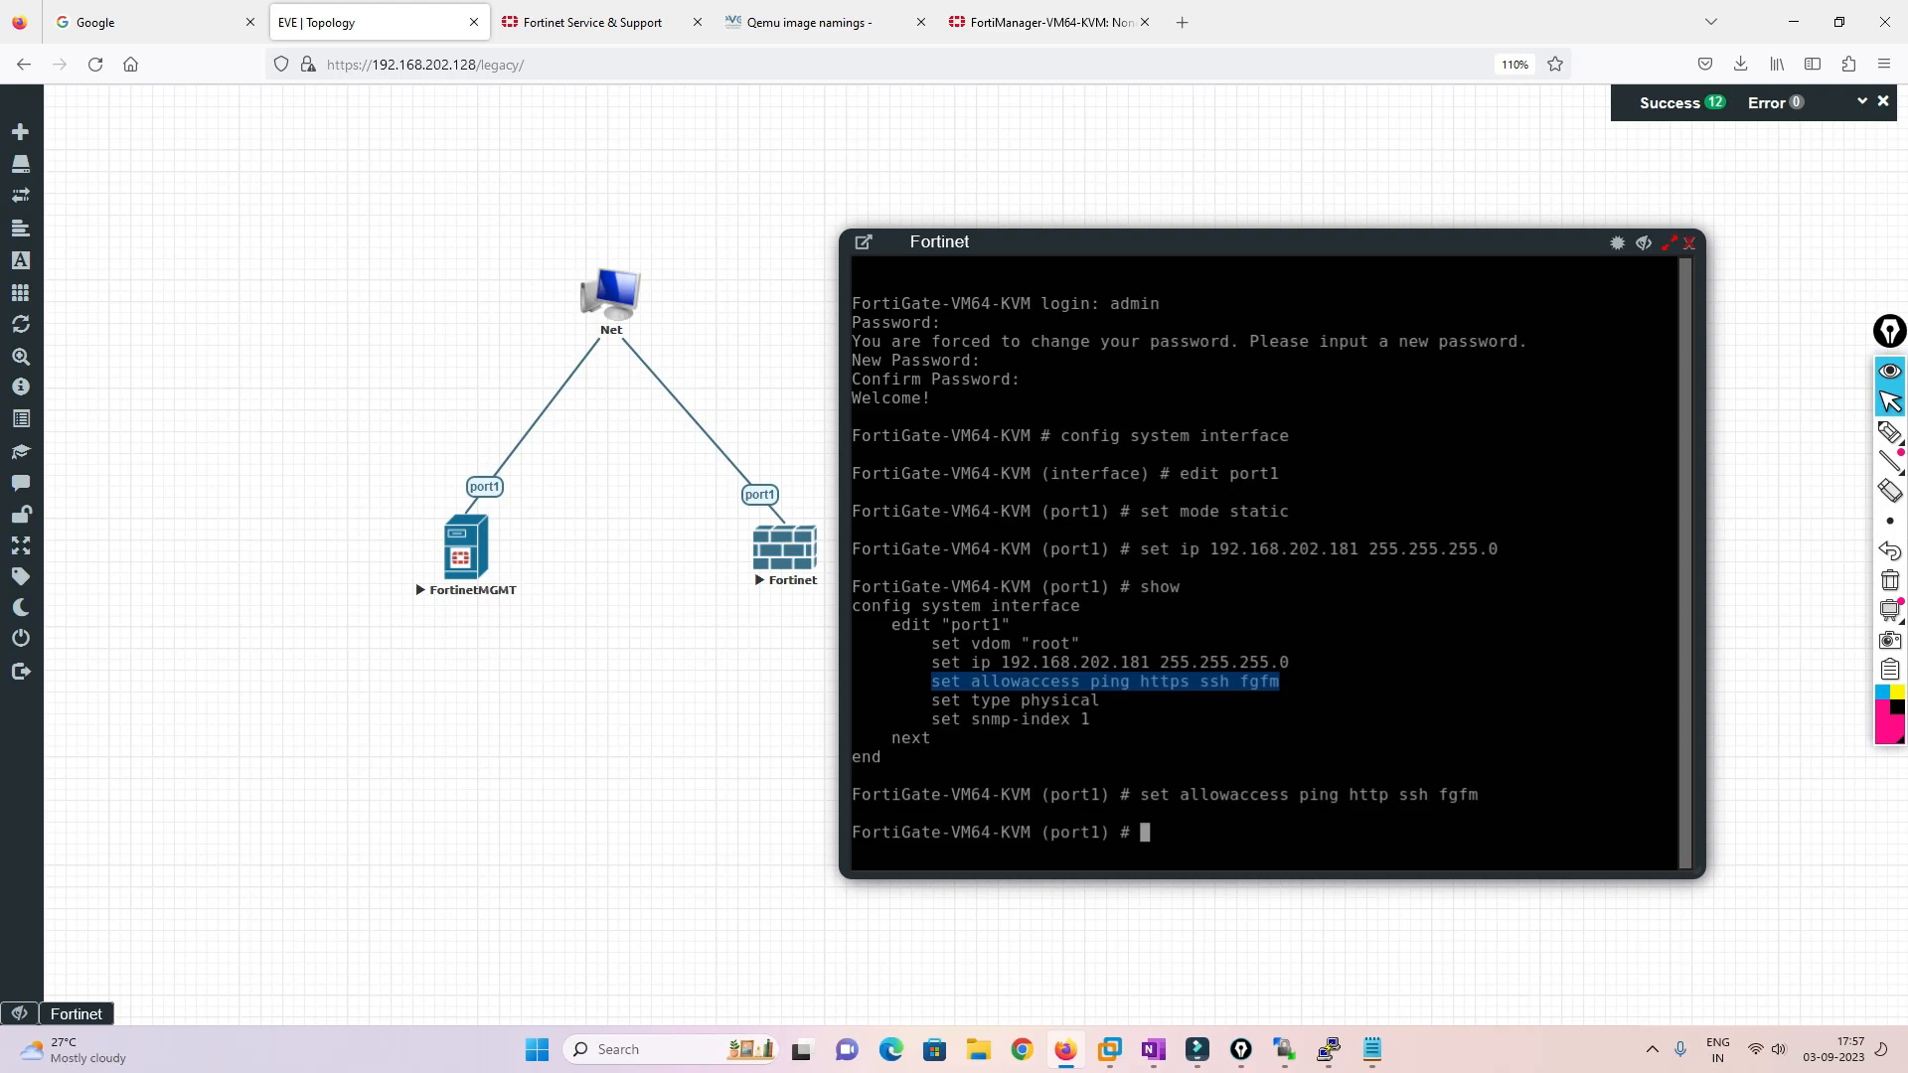
{"action": "type", "text": "end"}
{"action": "key", "text": "Return"}
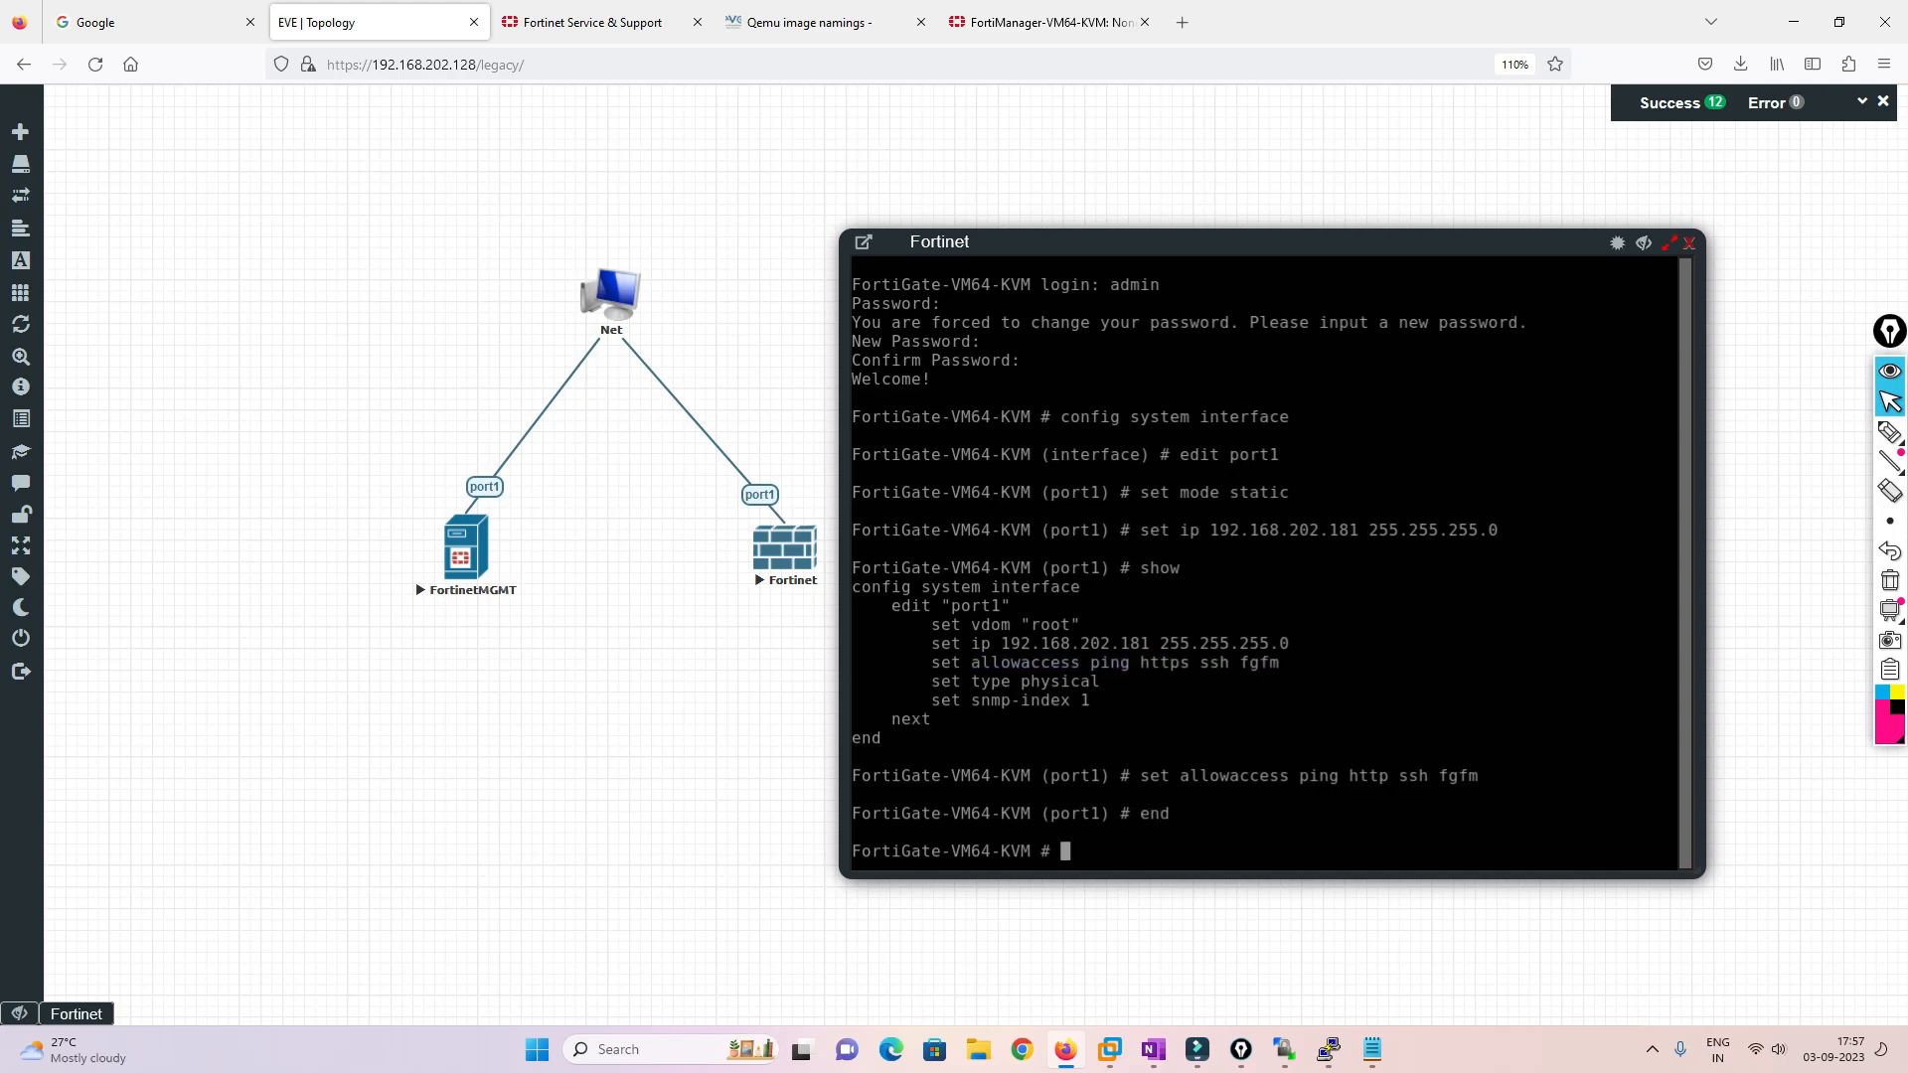
{"action": "key", "text": "Return"}
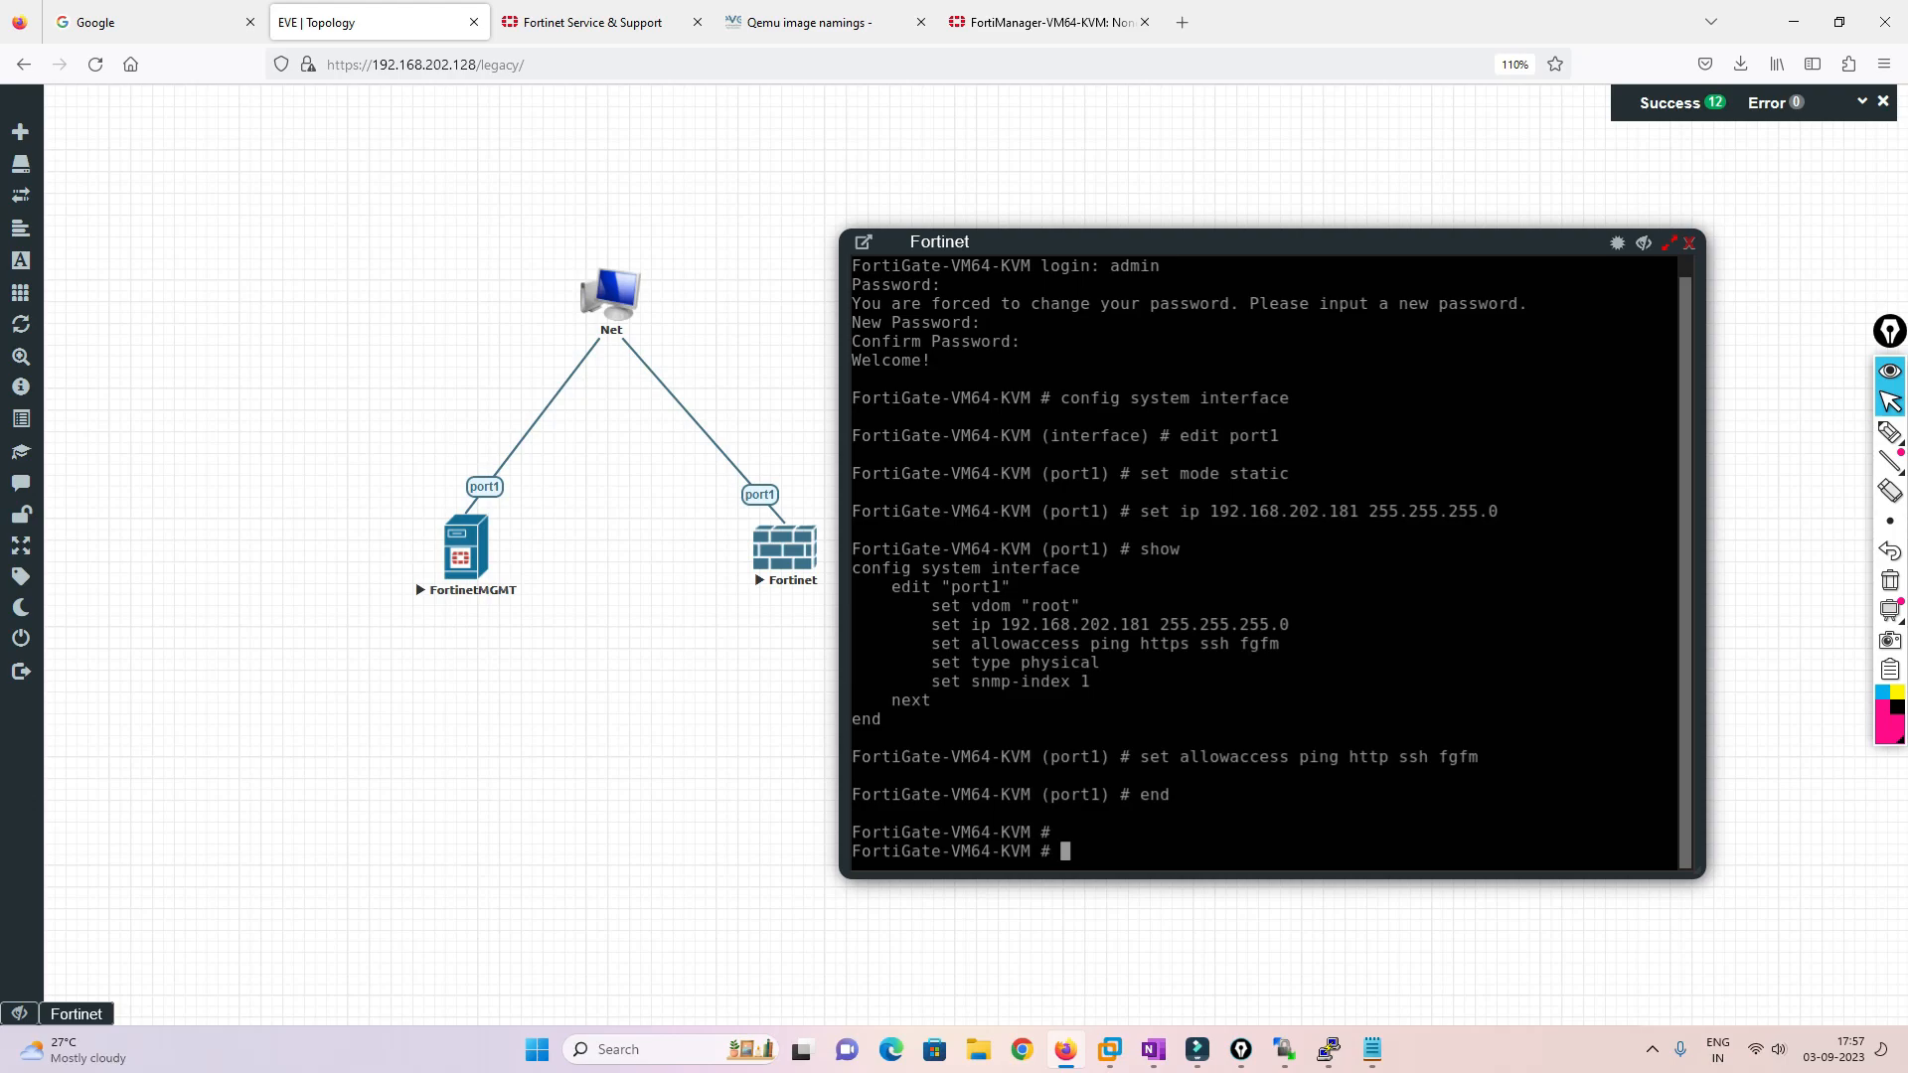
{"action": "left_click", "coordinate": [1182, 22]}
{"action": "left_click", "coordinate": [1180, 63]}
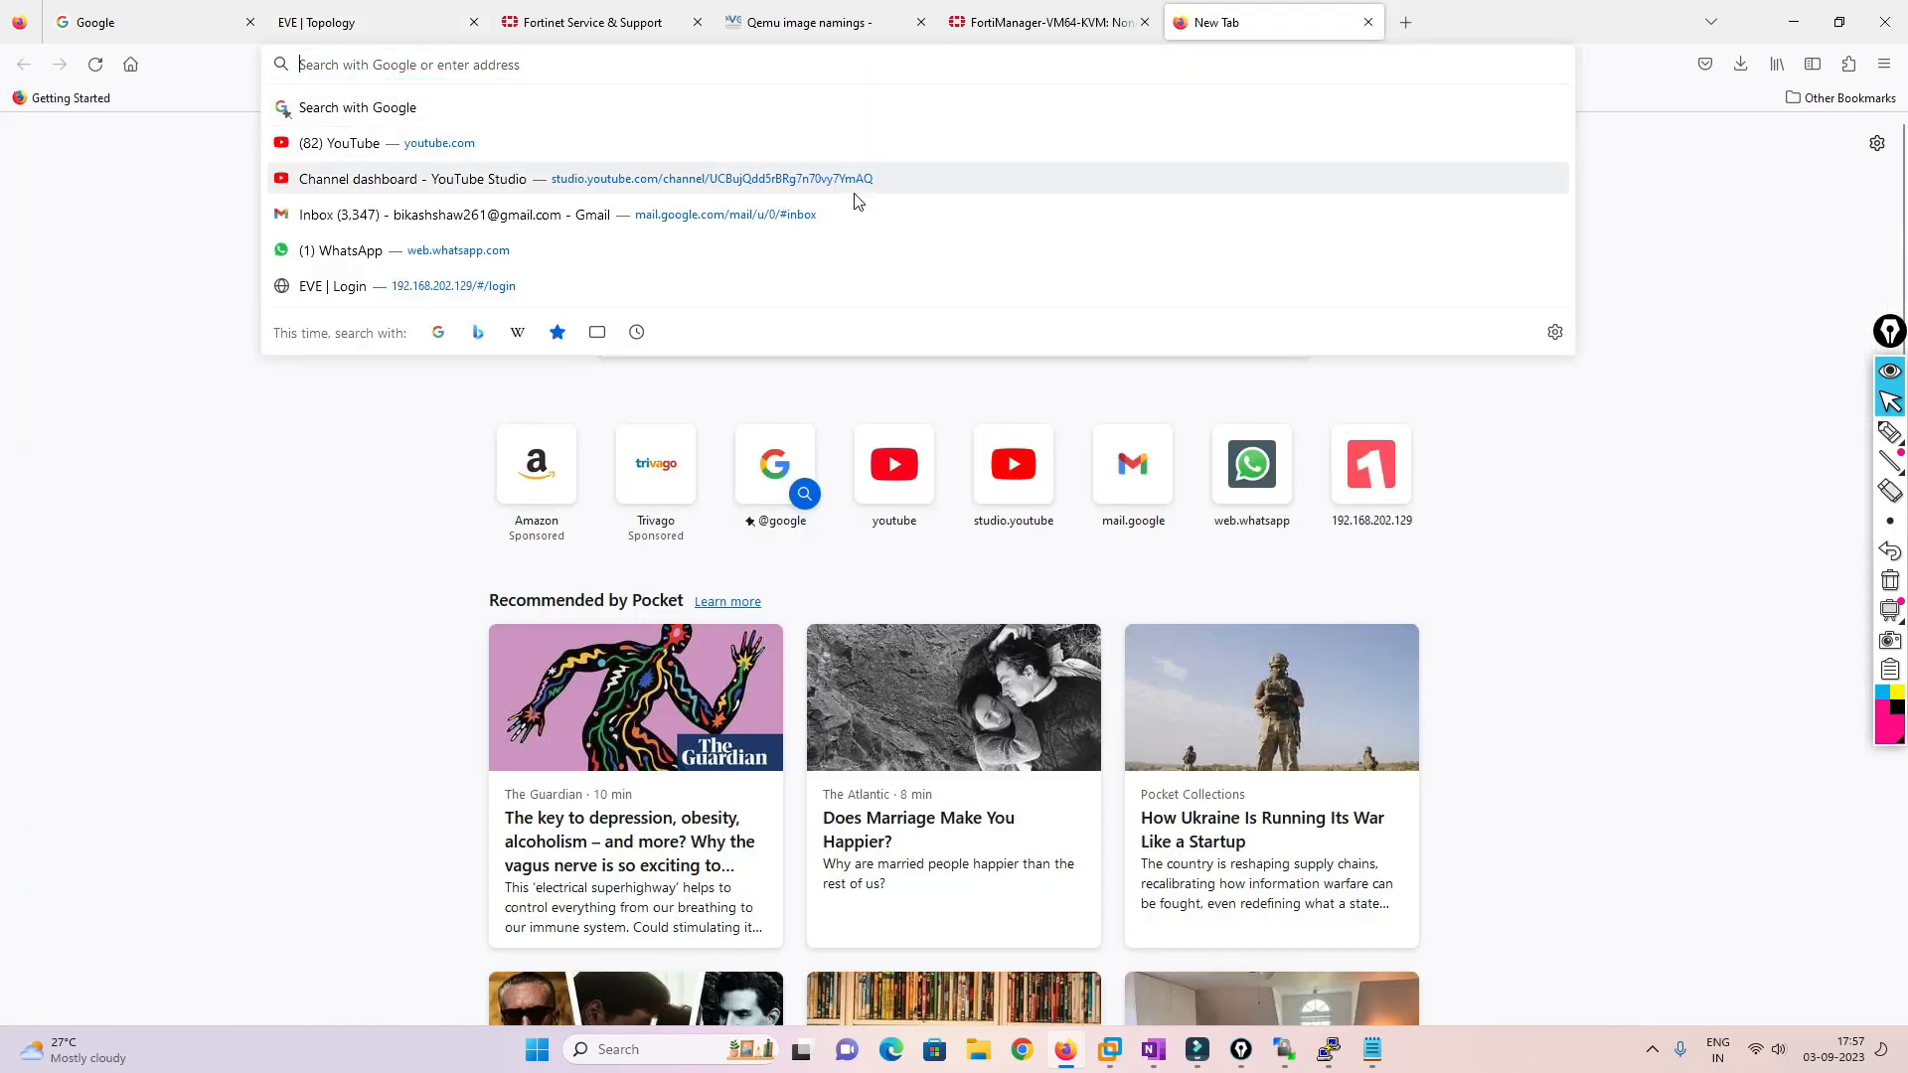
{"action": "type", "text": "http:"}
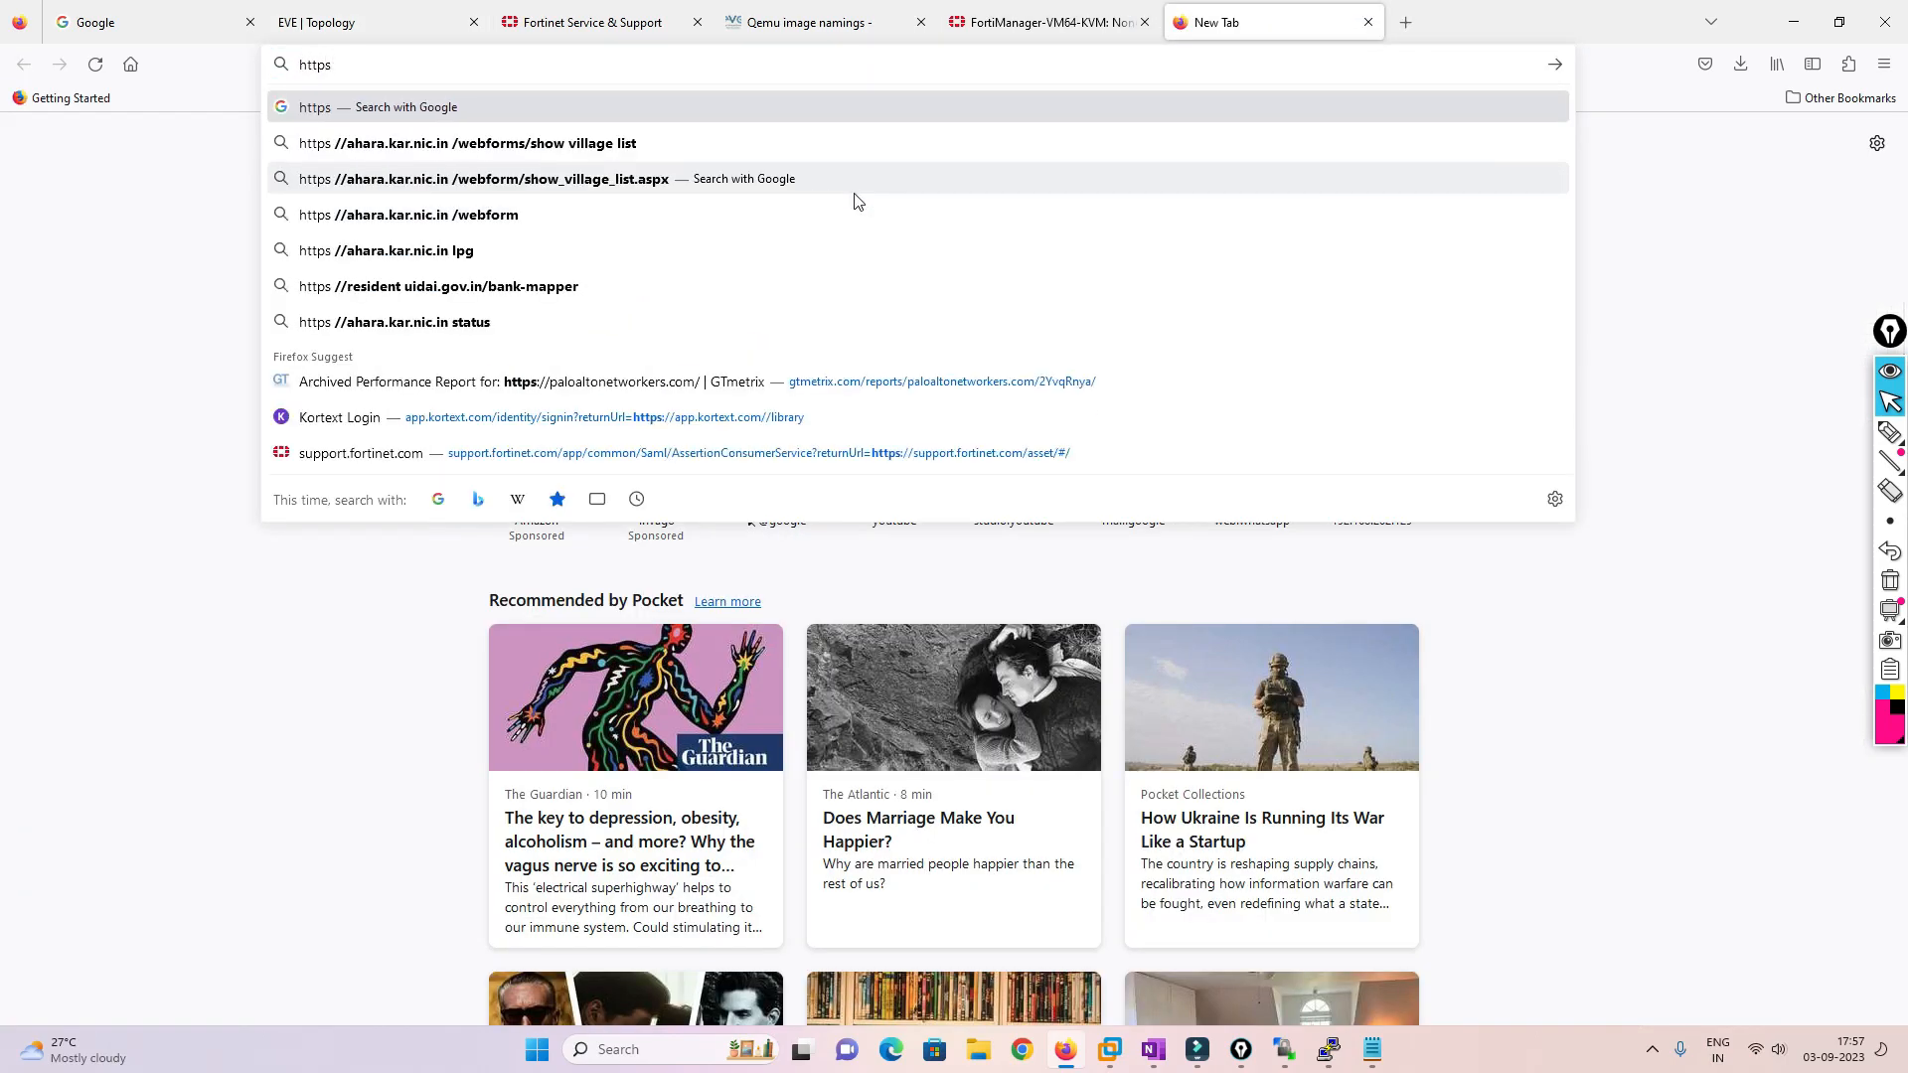
{"action": "type", "text": "//192"}
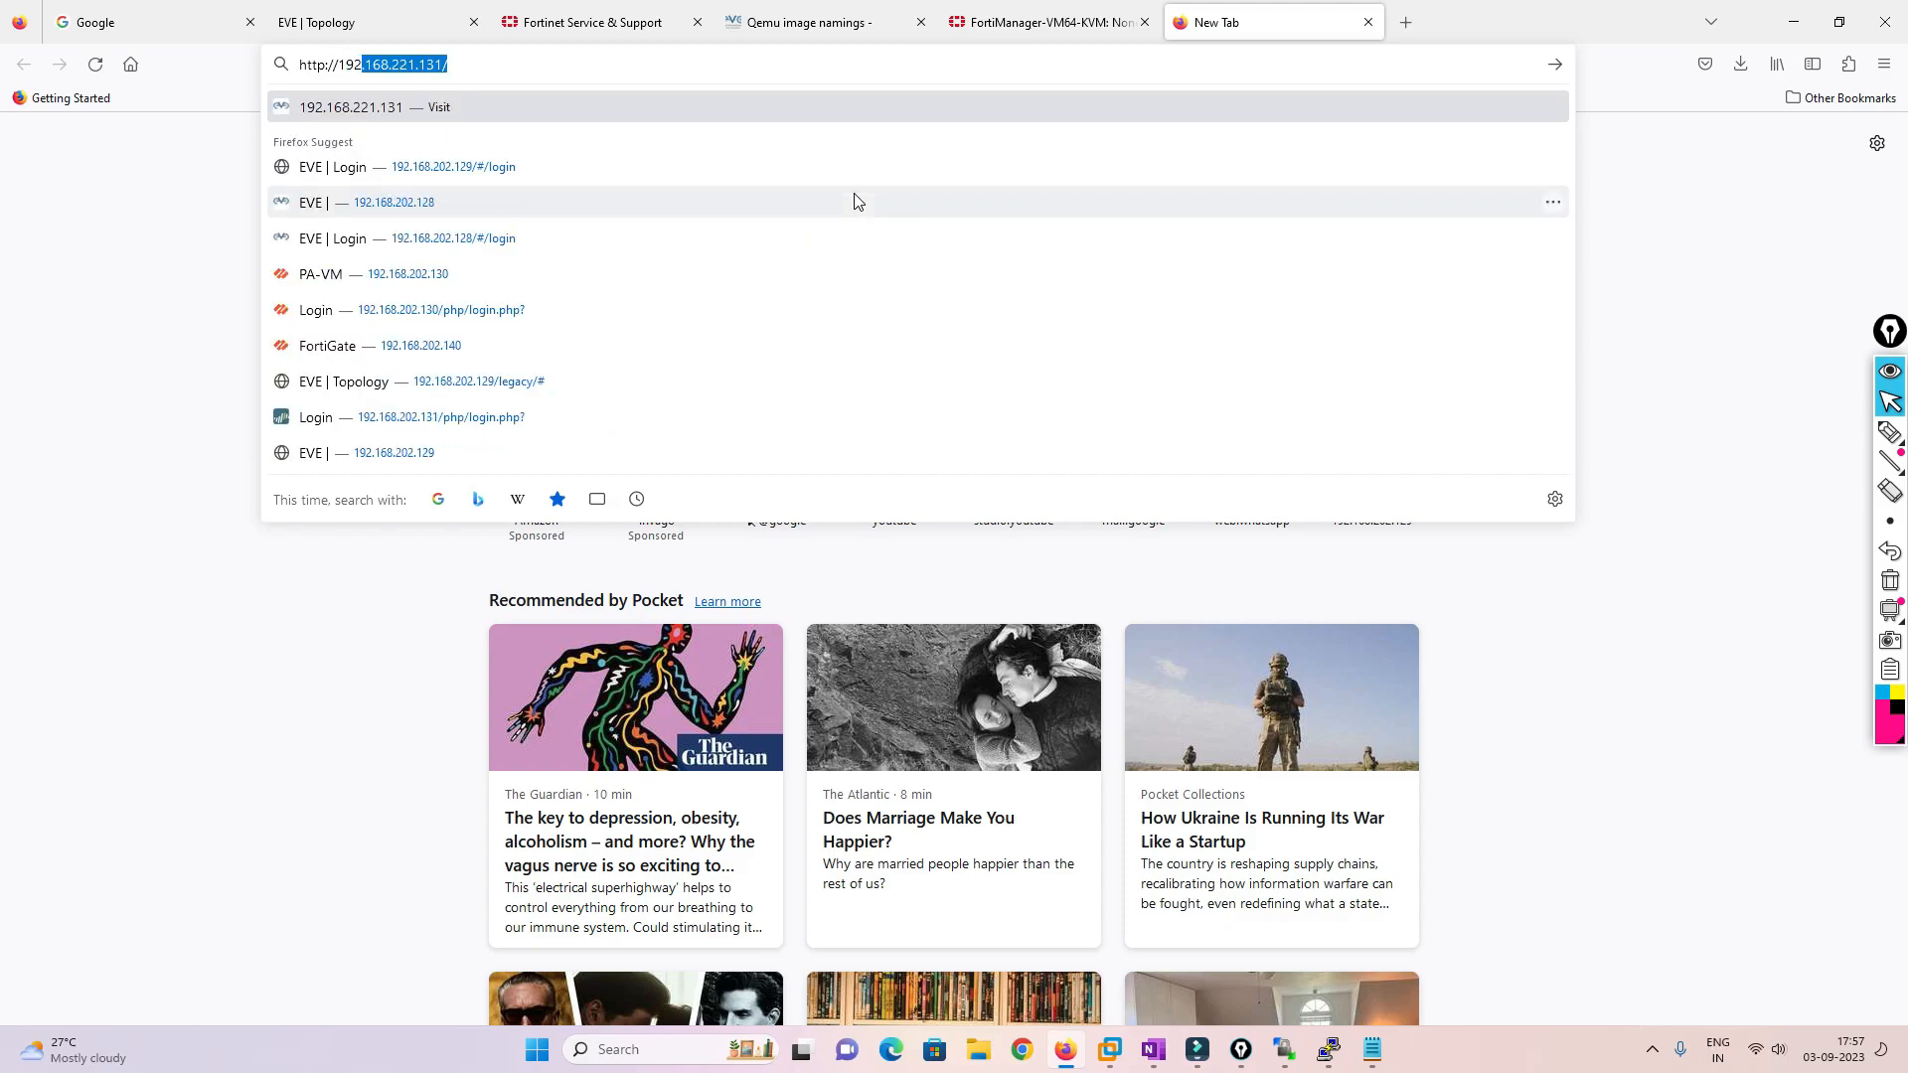
{"action": "type", "text": ".168.221.181"}
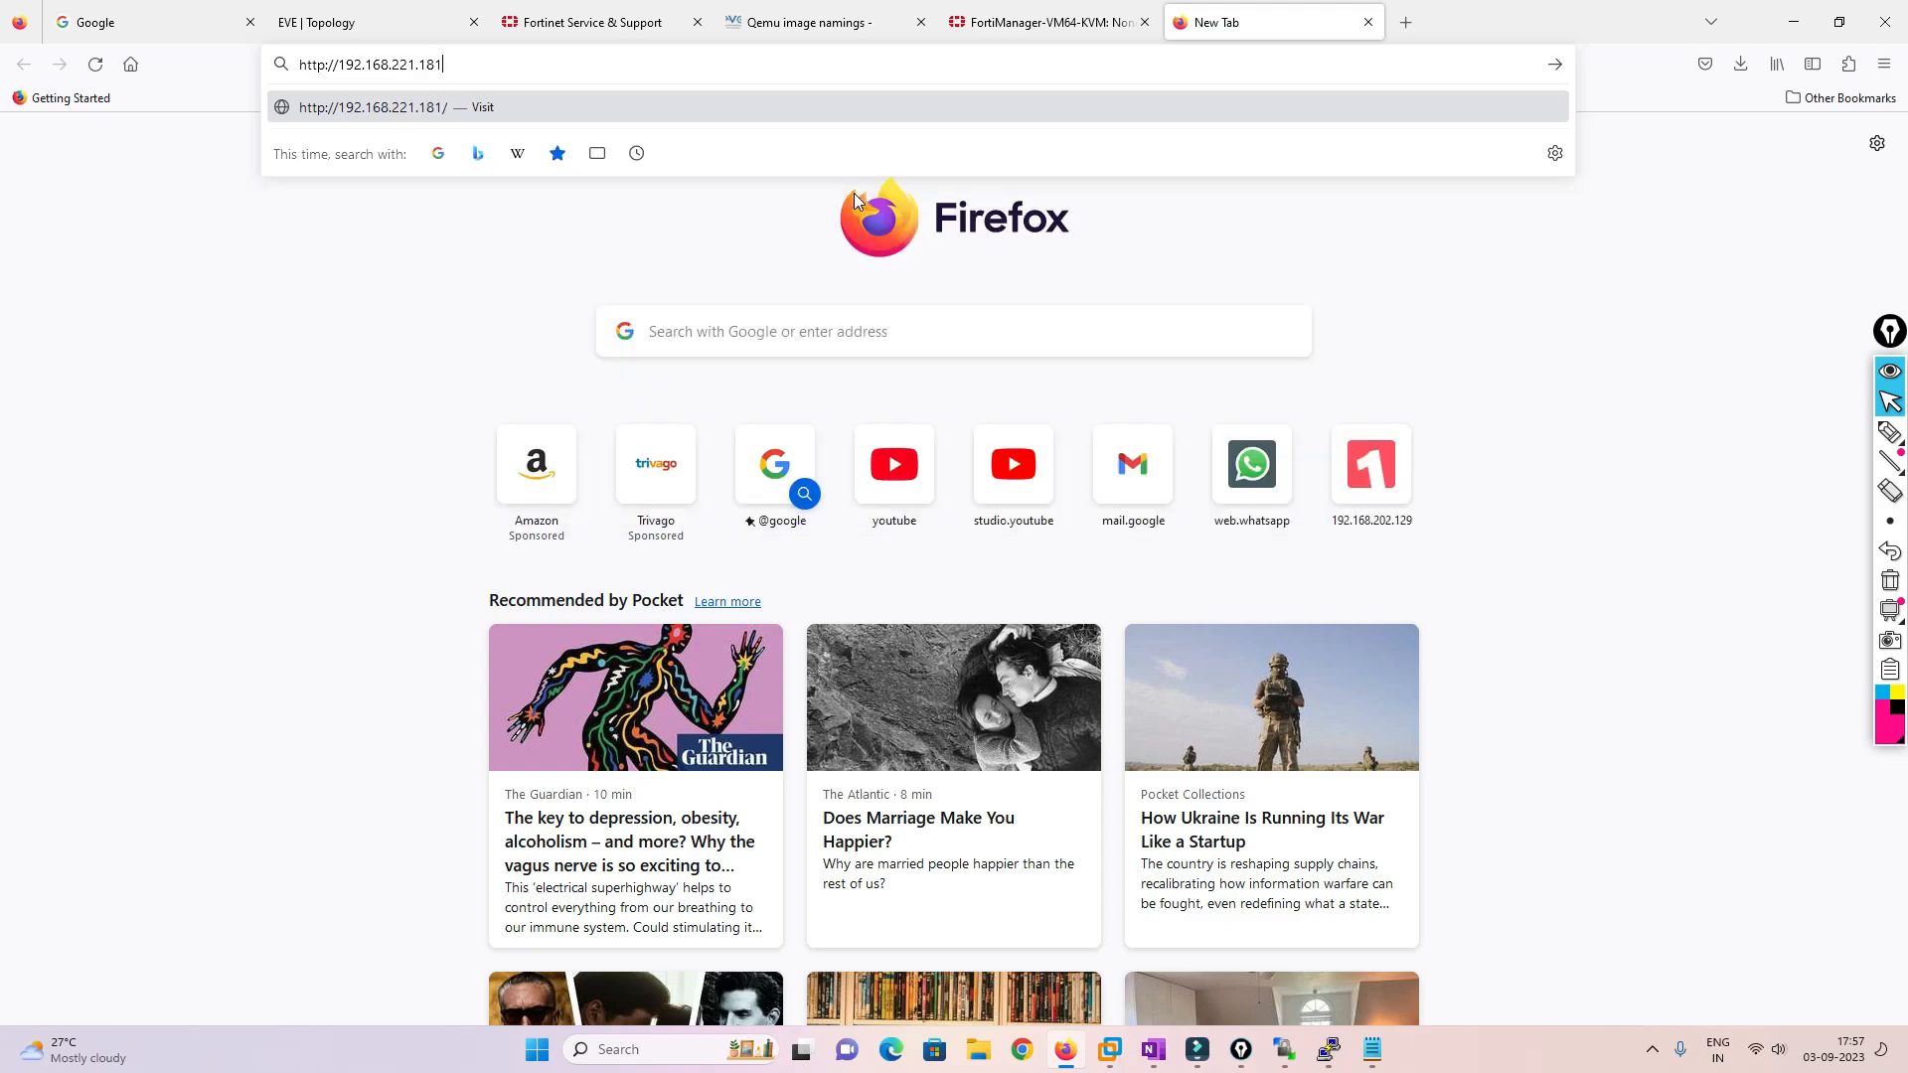
{"action": "key", "text": "Return"}
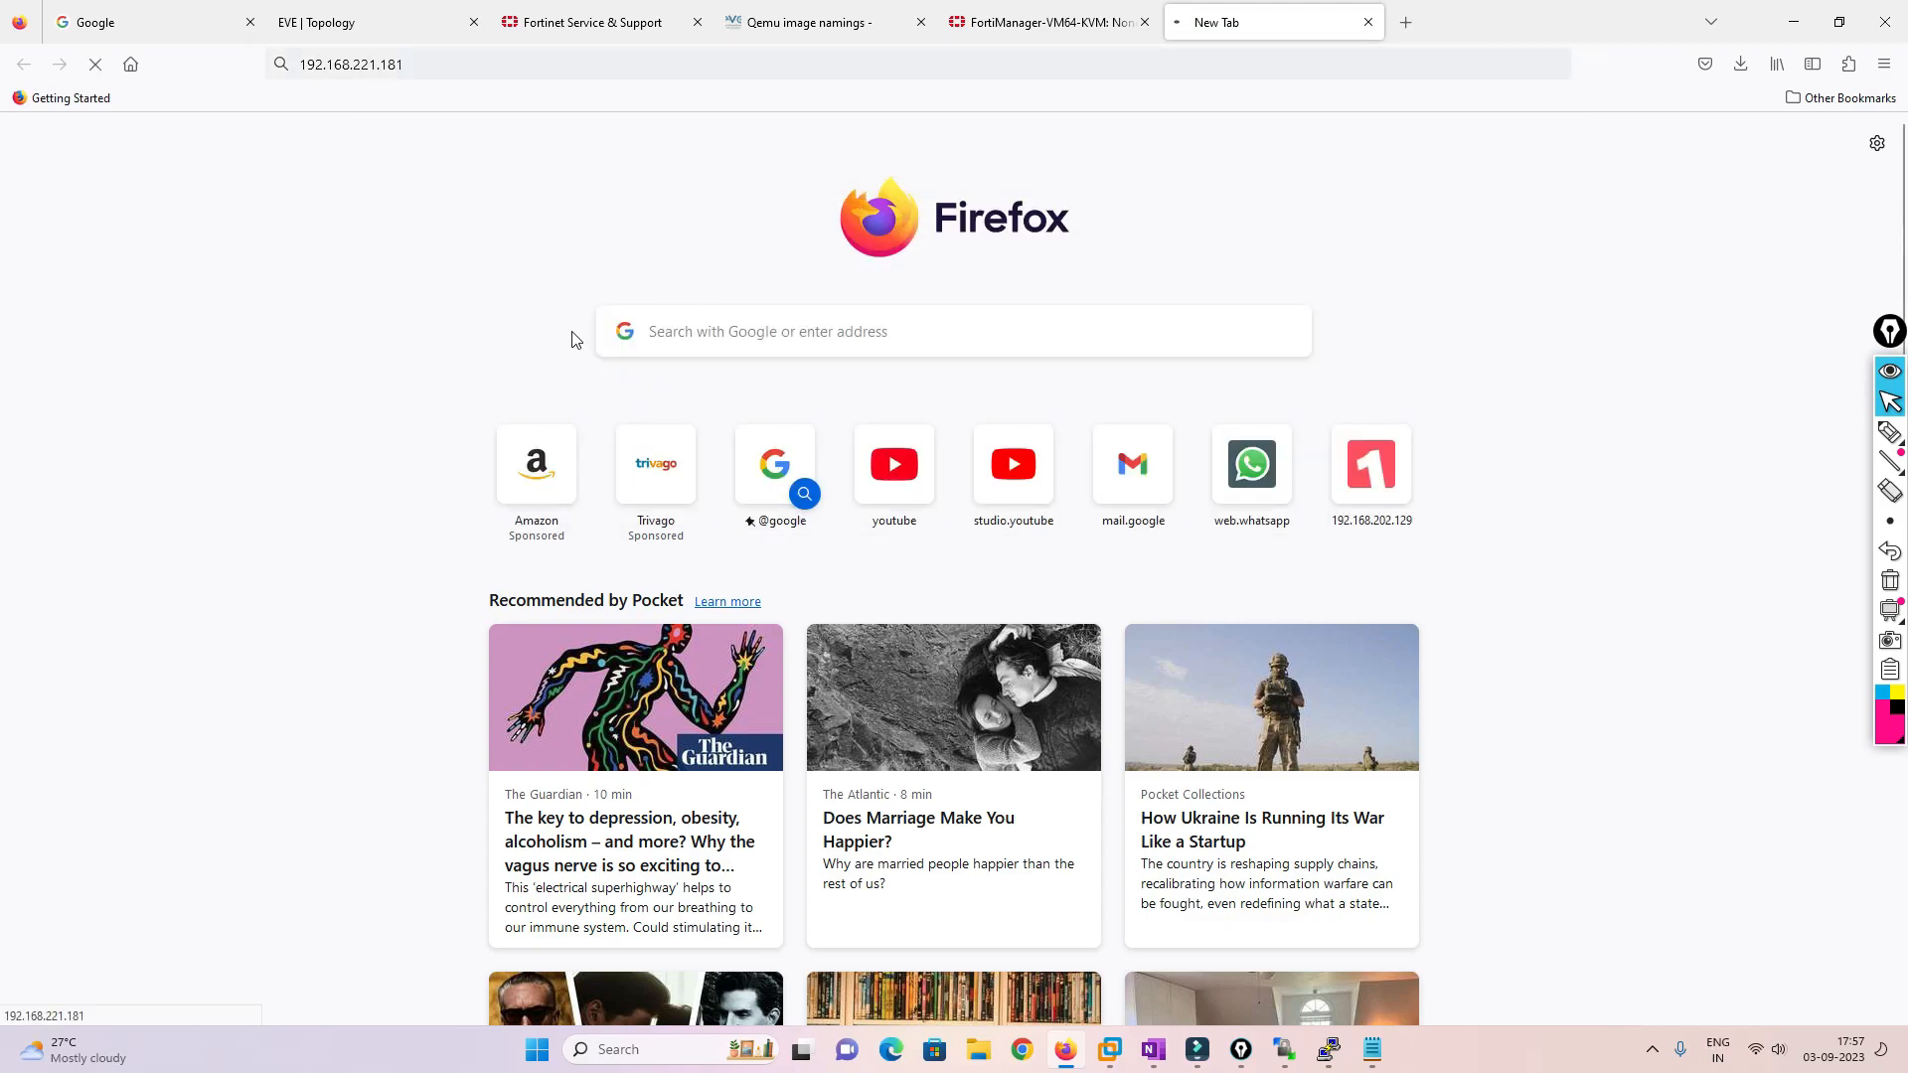
{"action": "left_click", "coordinate": [376, 63]}
{"action": "double_click", "coordinate": [370, 64]}
{"action": "type", "text": "2"}
{"action": "type", "text": "02"}
{"action": "key", "text": "Return"}
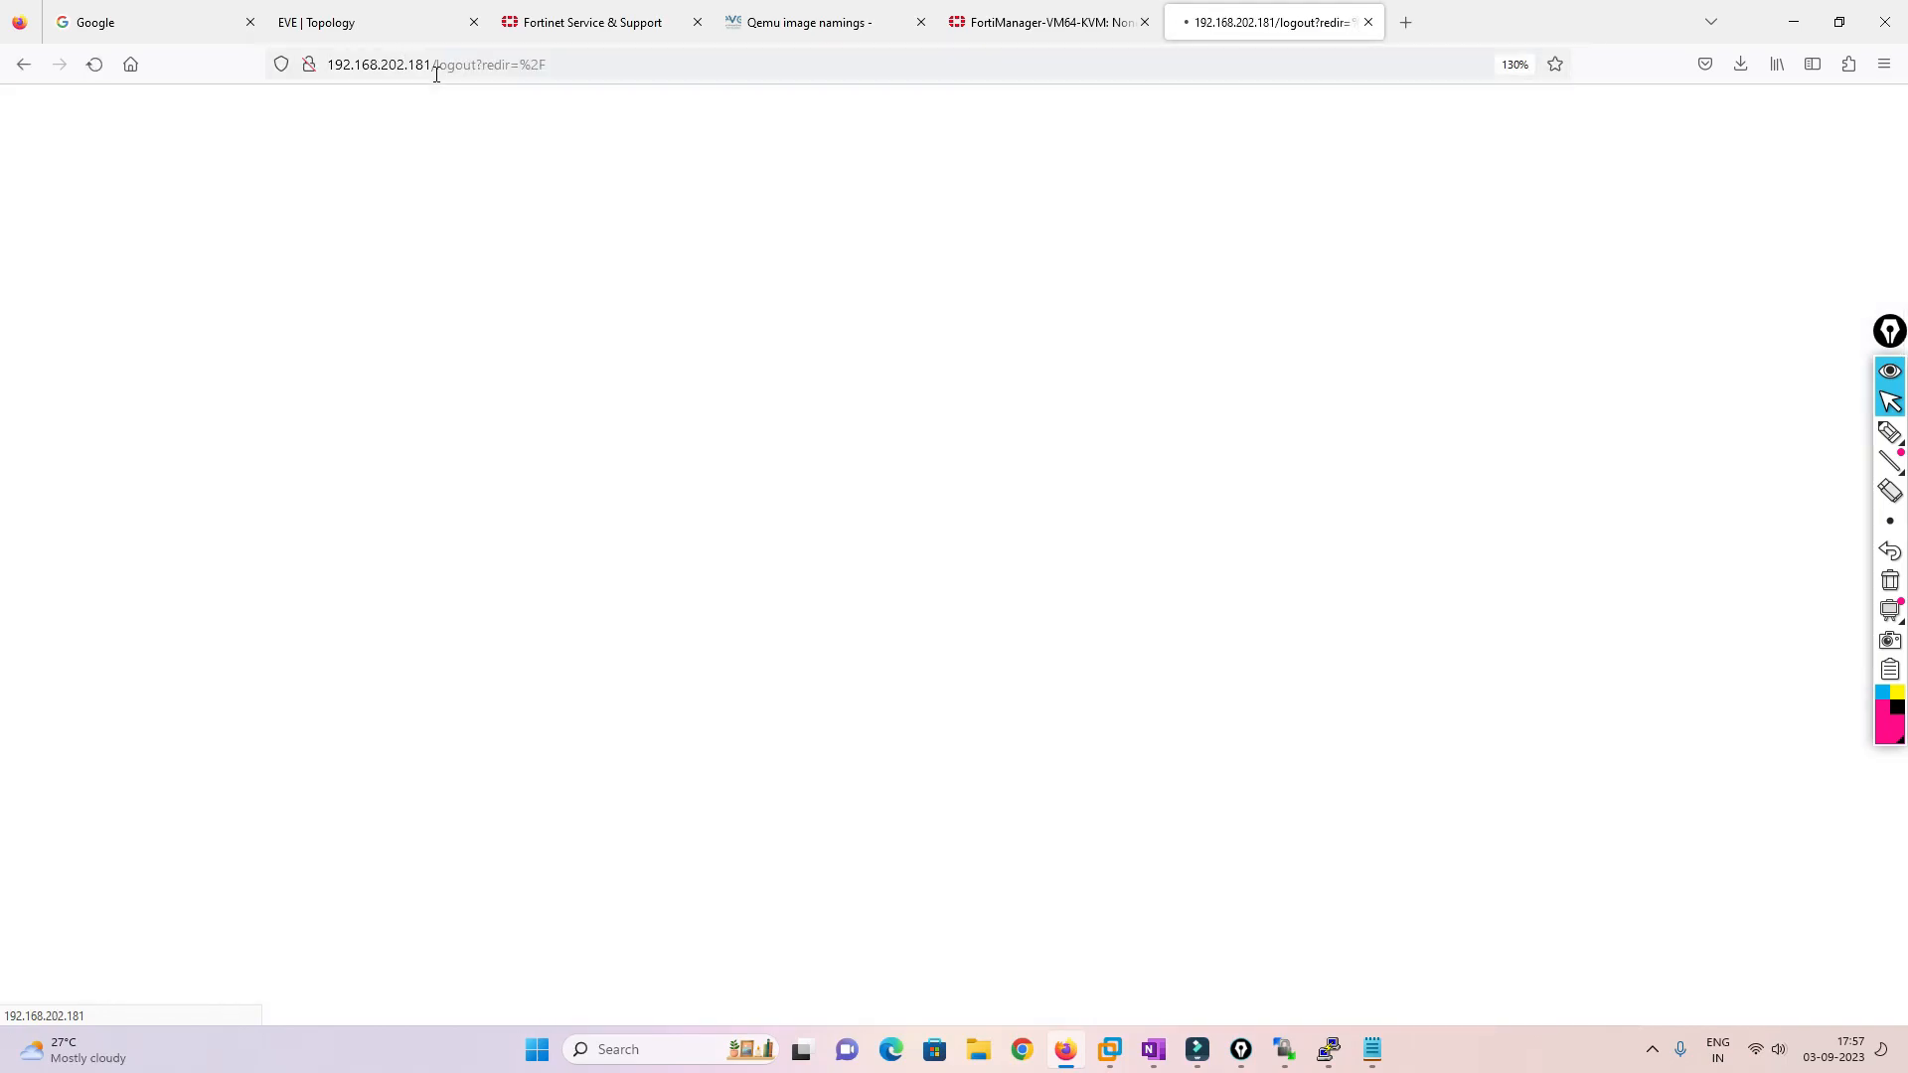
Log in to the FortiGate as admin, postponing setup and dismissing the FortiOS 7.0.0 overview
{"action": "type", "text": "admin"}
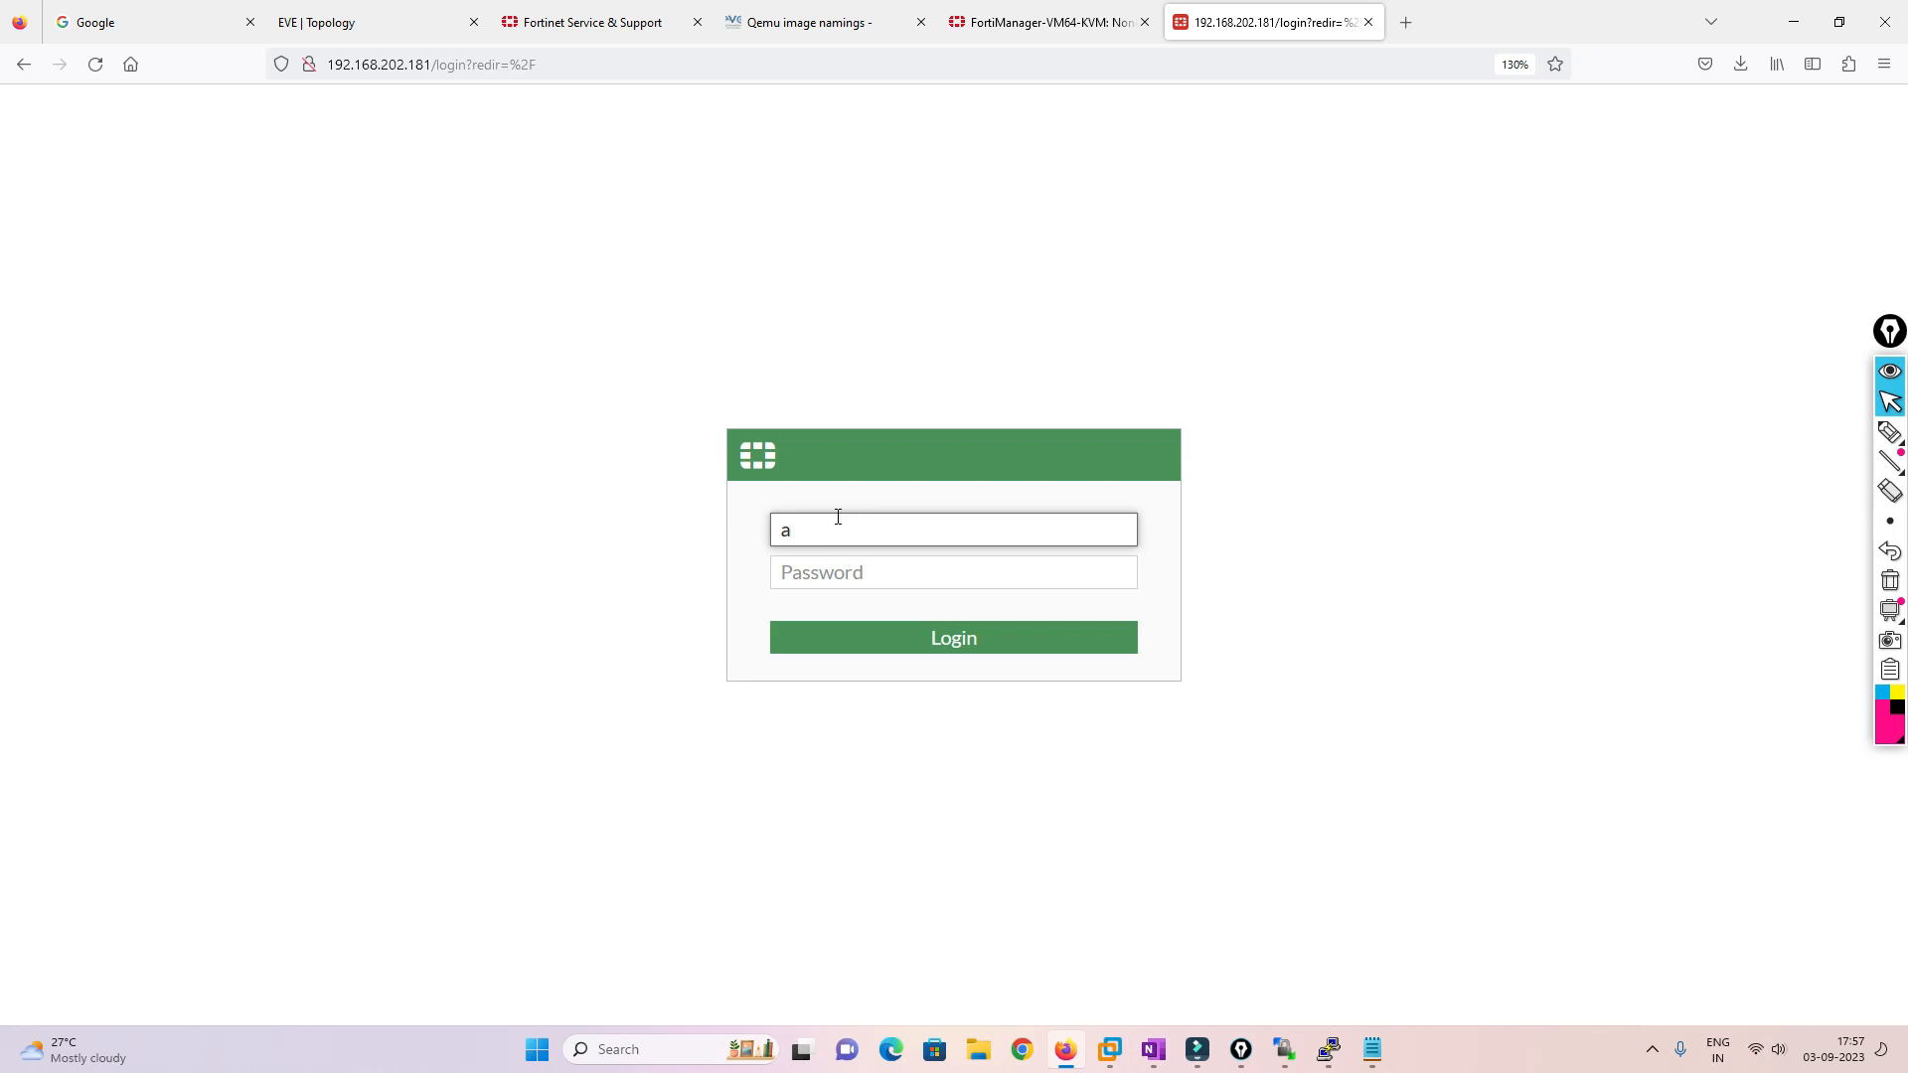
{"action": "key", "text": "Tab"}
{"action": "type", "text": "admin123"}
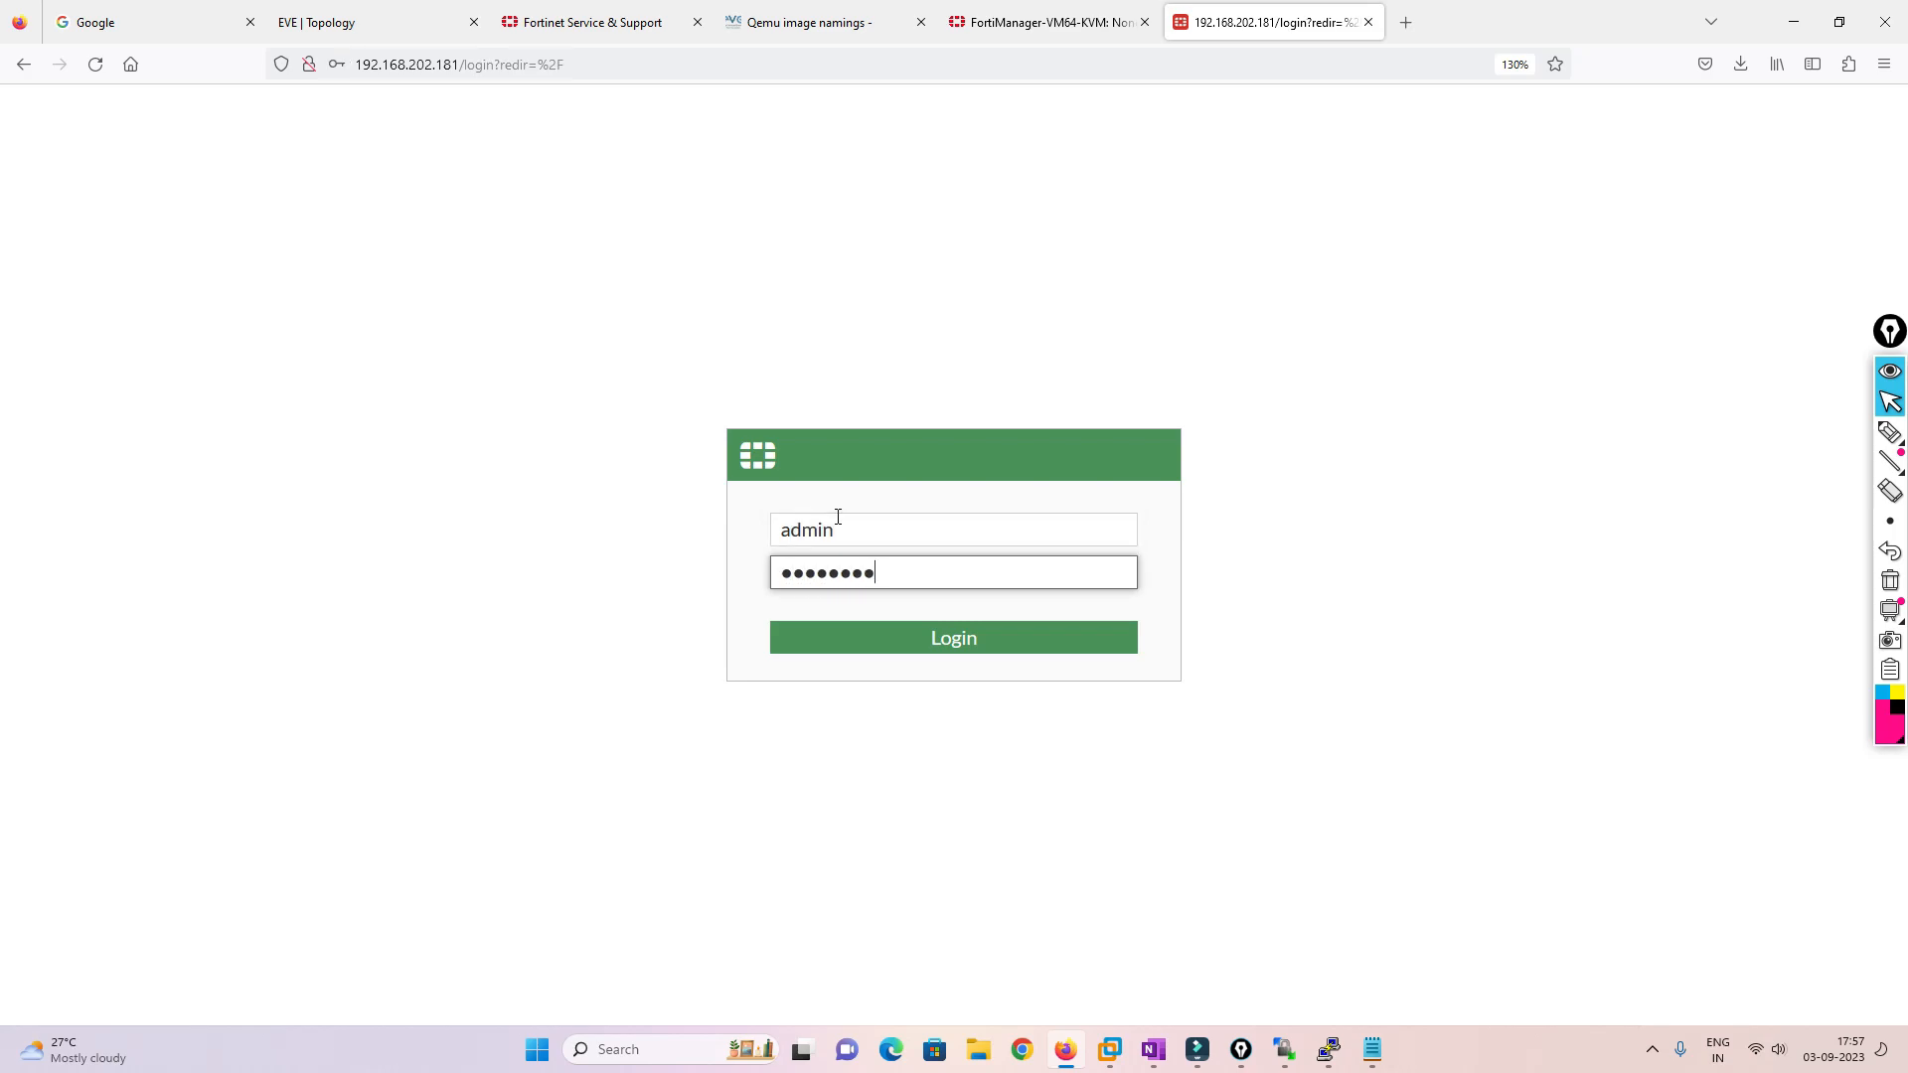
{"action": "key", "text": "Return"}
{"action": "left_click", "coordinate": [598, 316]}
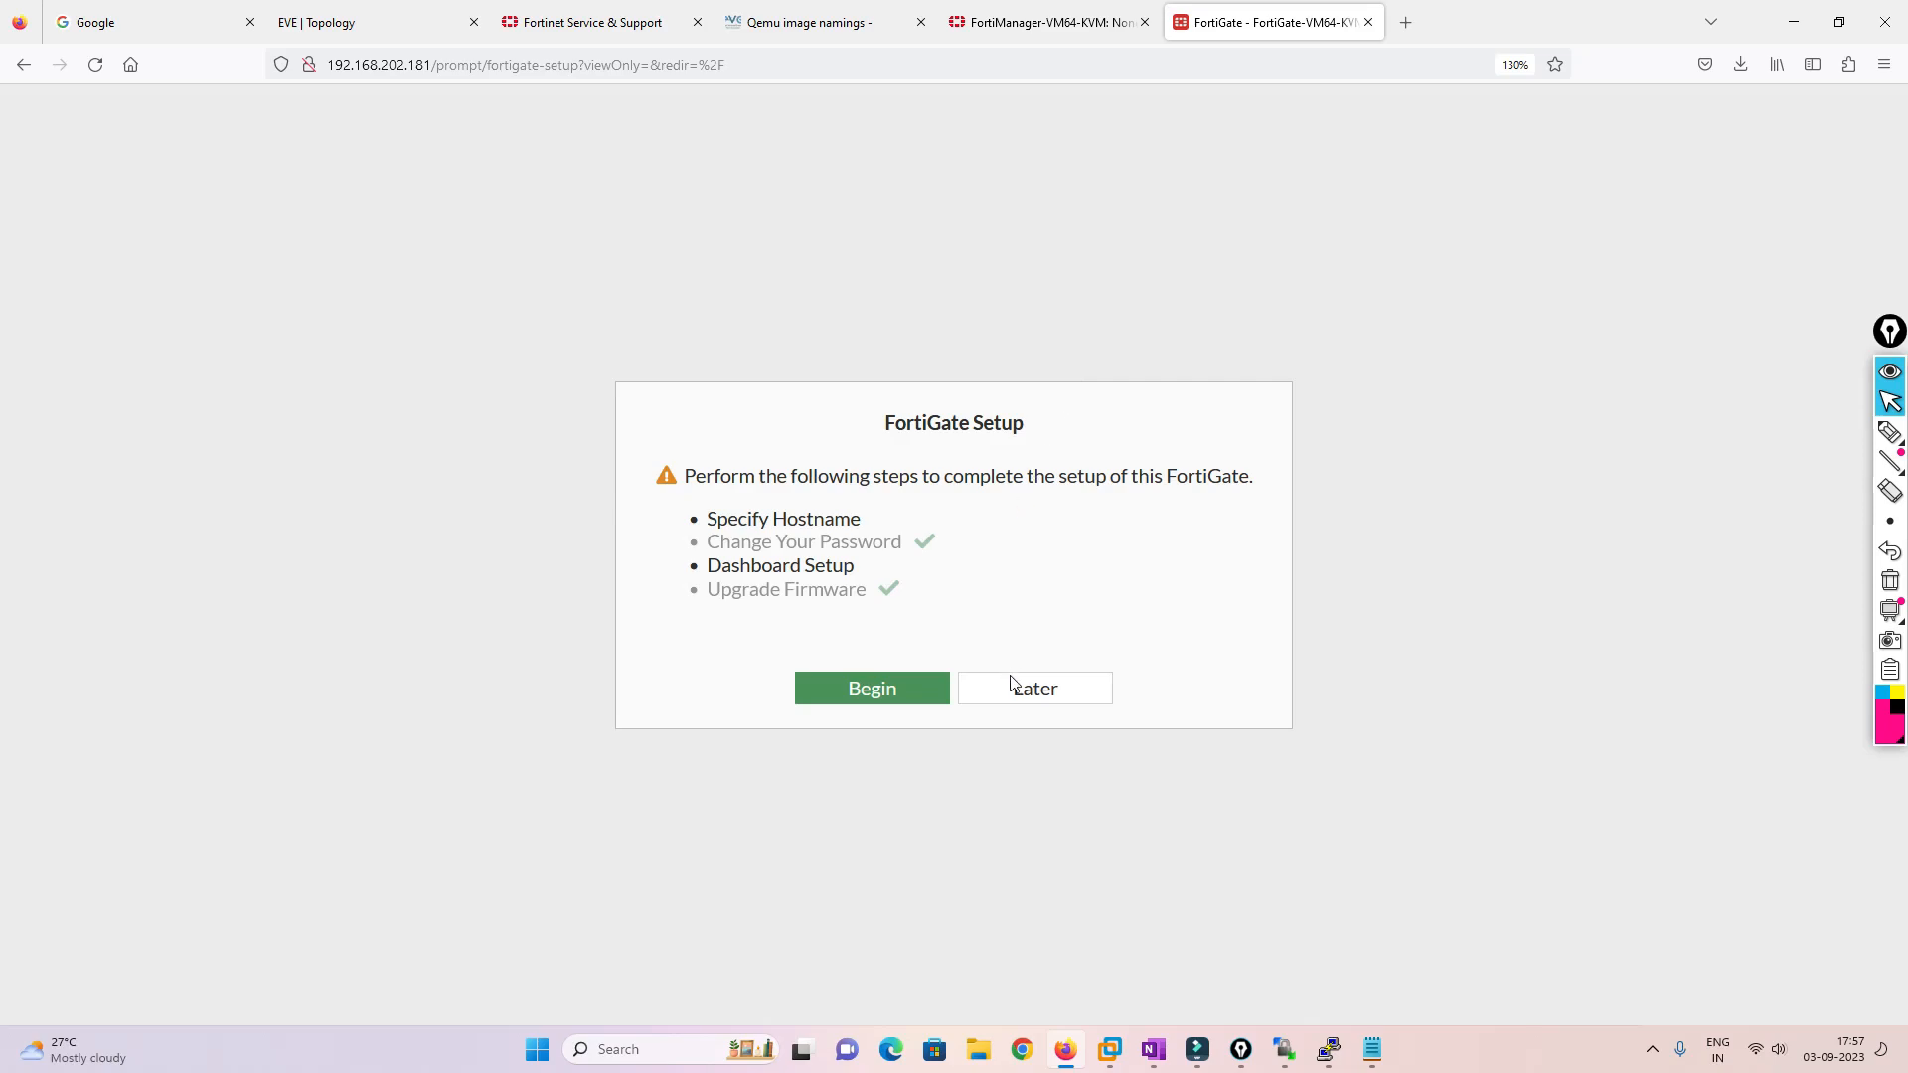
{"action": "left_click", "coordinate": [1011, 683]}
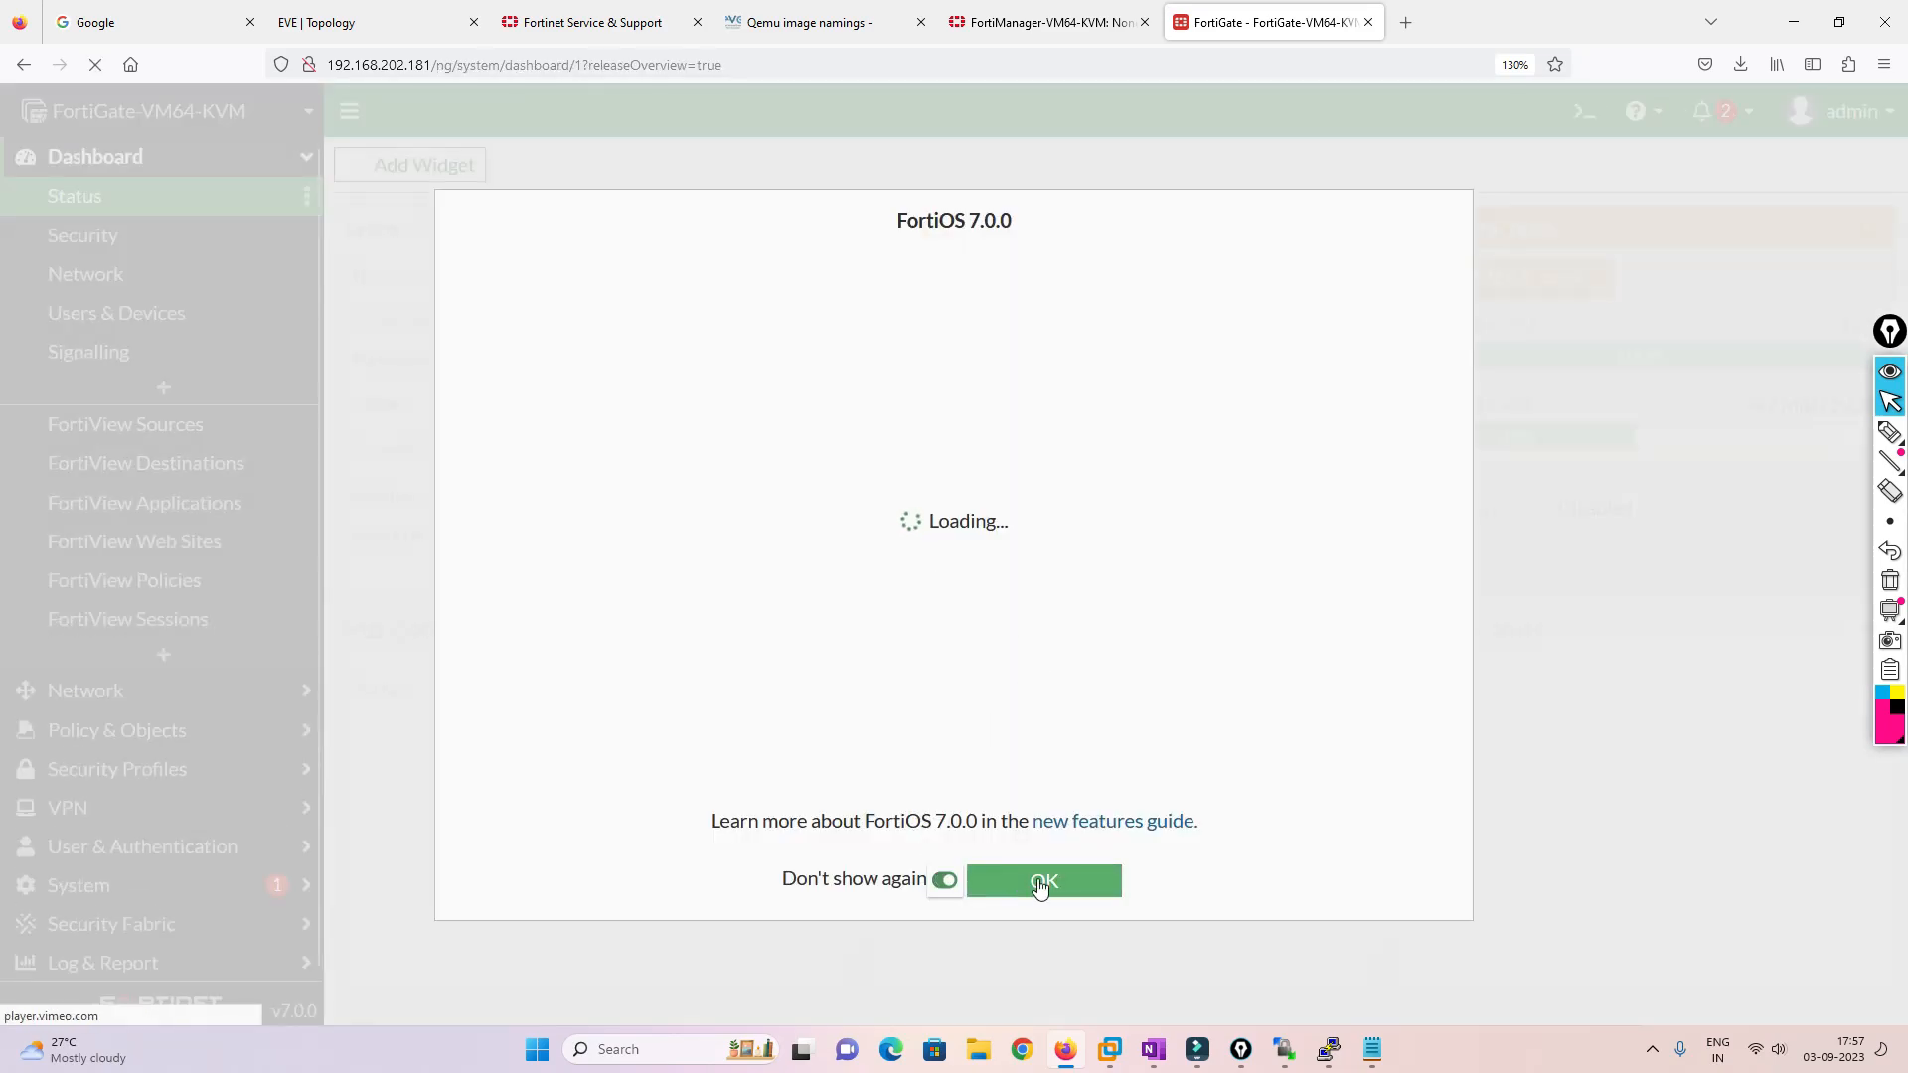
{"action": "left_click", "coordinate": [1040, 884]}
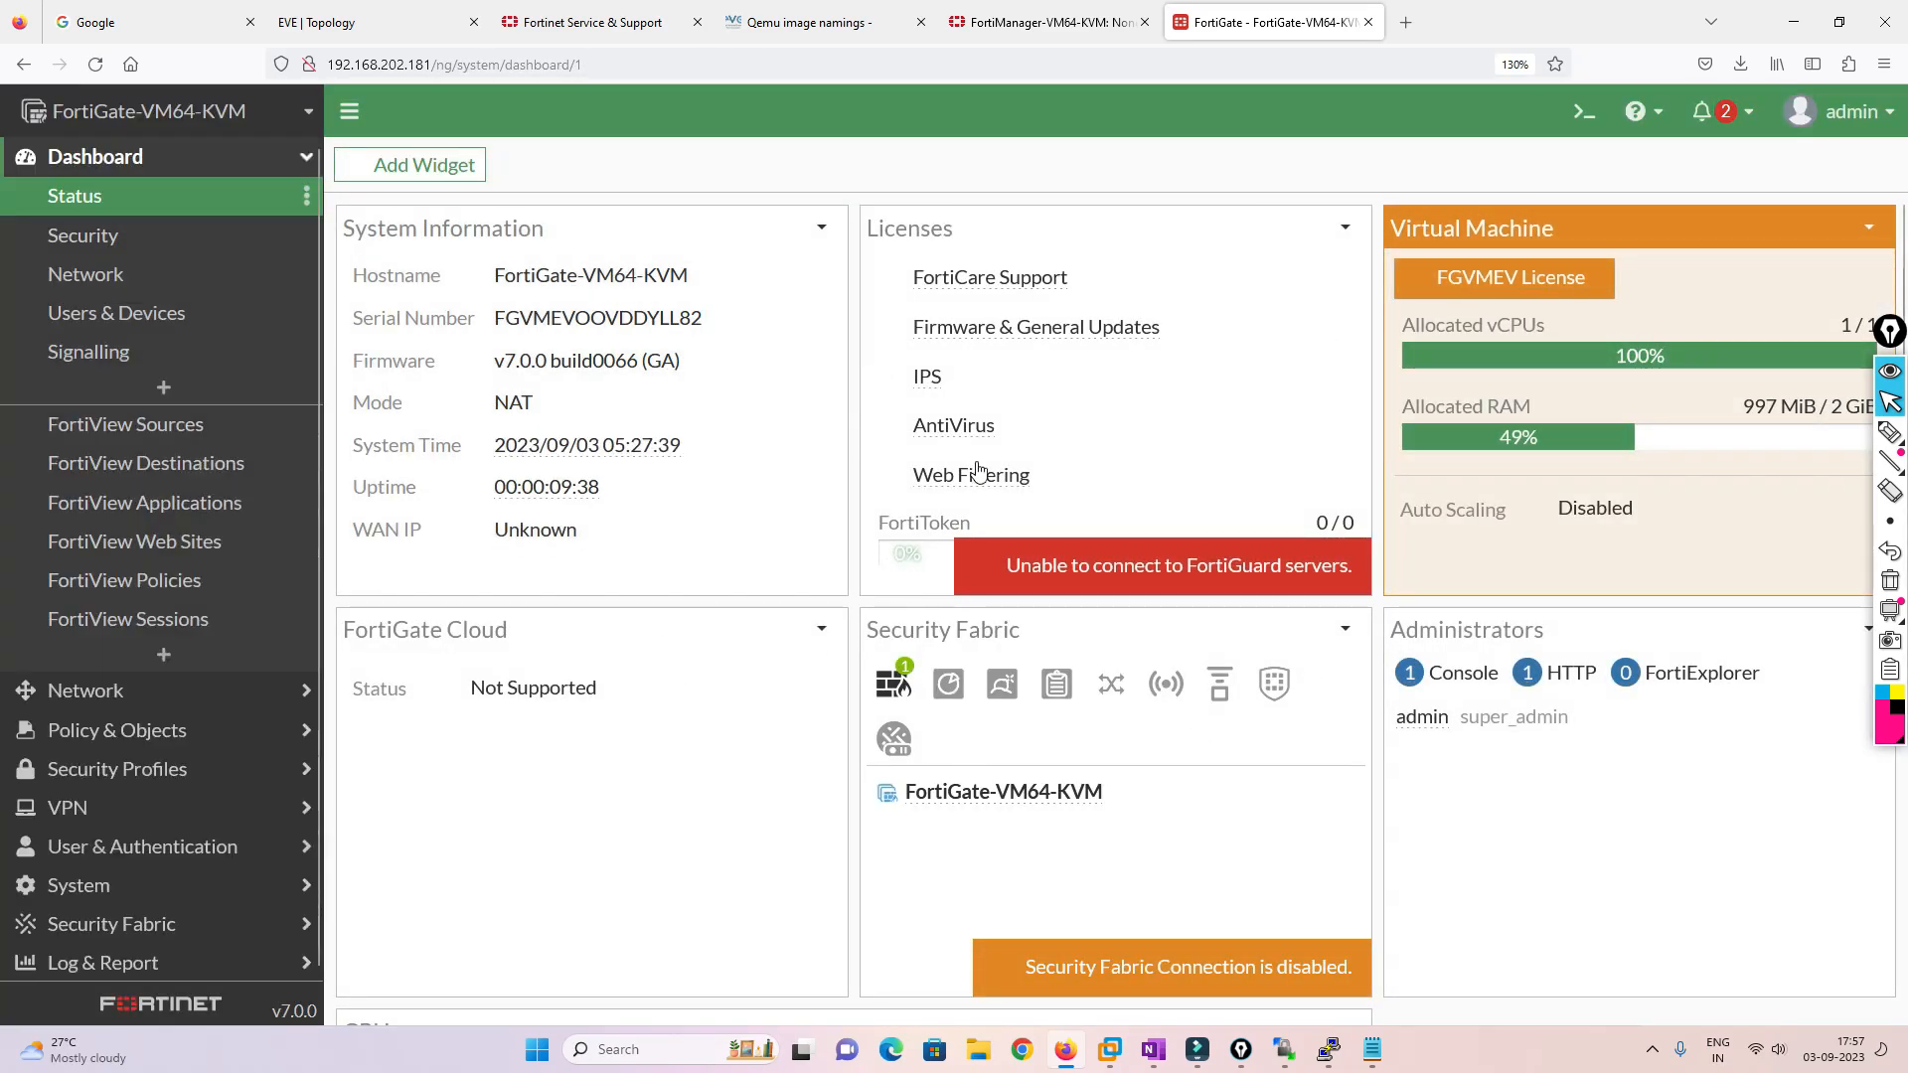
{"action": "left_click", "coordinate": [1051, 22]}
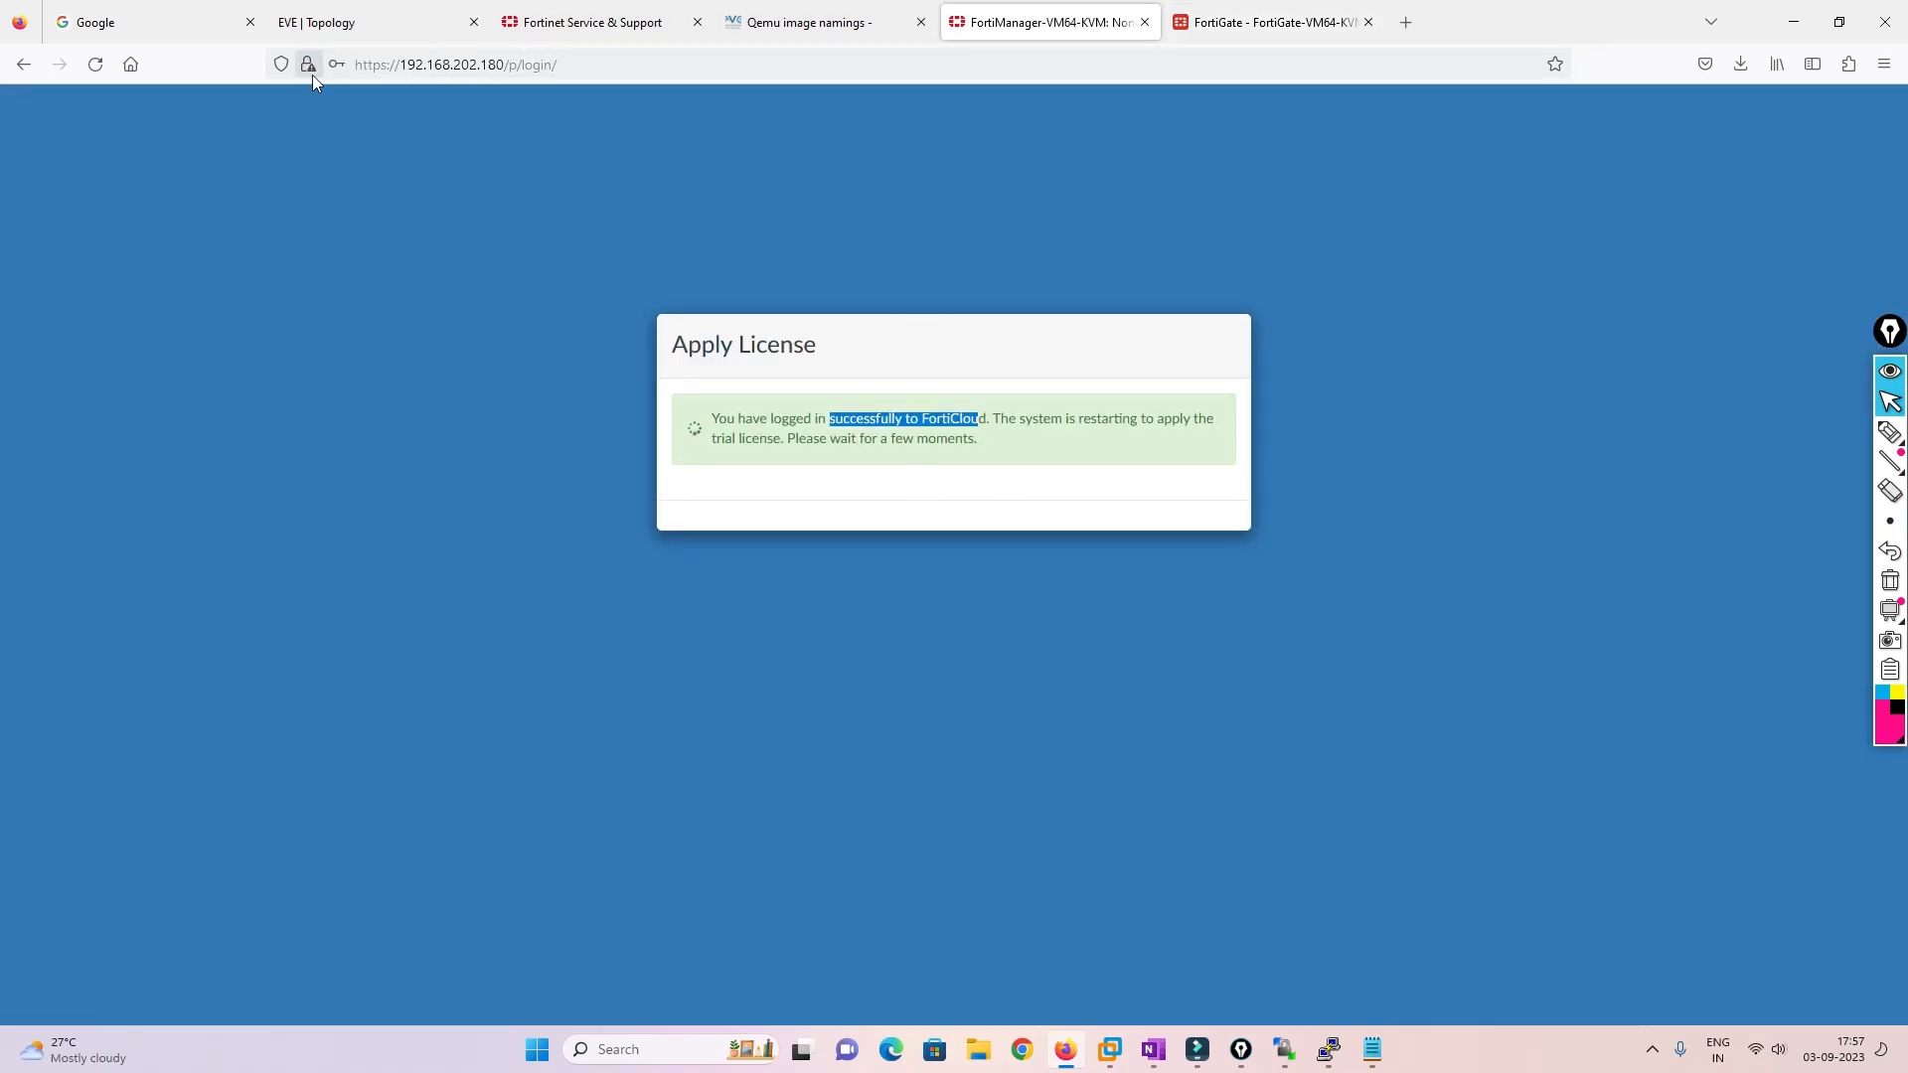
Reload FortiManager, then open the FortinetMGMT console in EVE and place it beside the FortiGate console
{"action": "left_click", "coordinate": [95, 63]}
{"action": "left_click", "coordinate": [467, 24]}
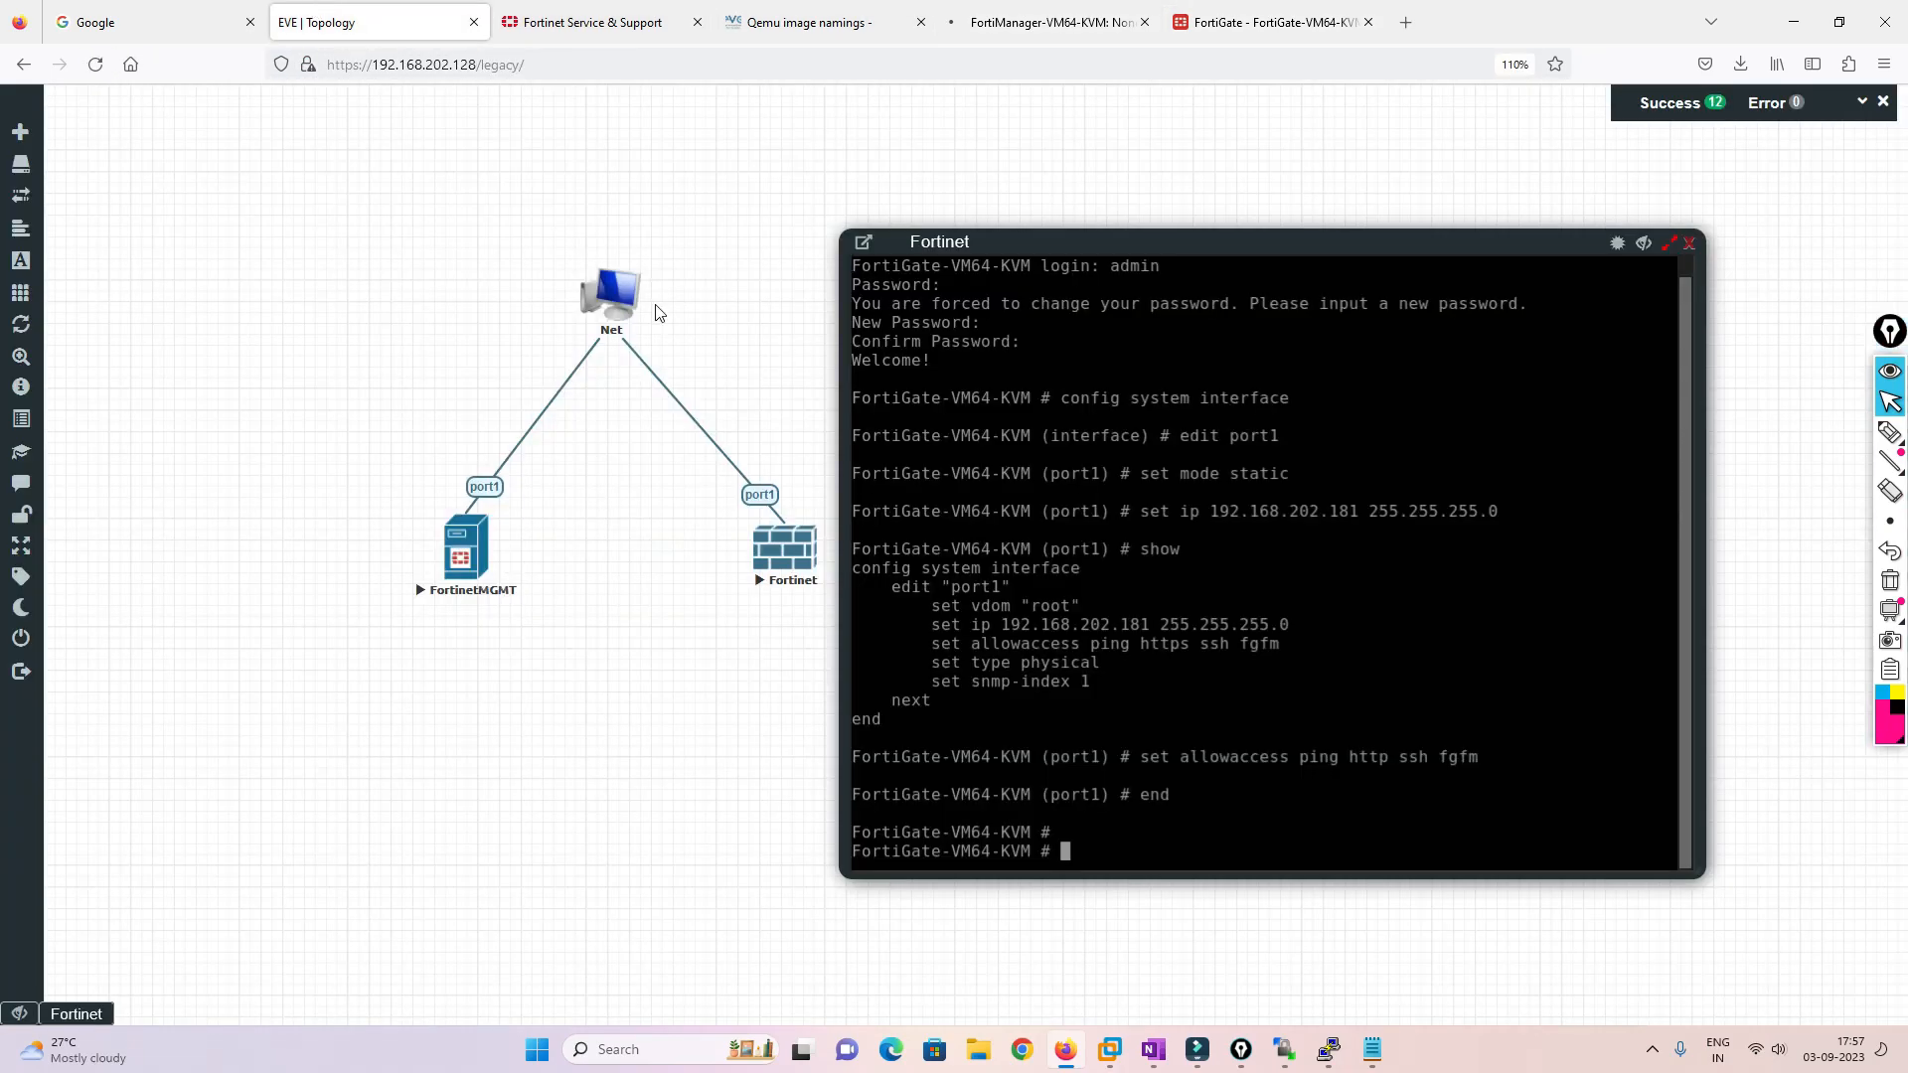
{"action": "left_click", "coordinate": [475, 556]}
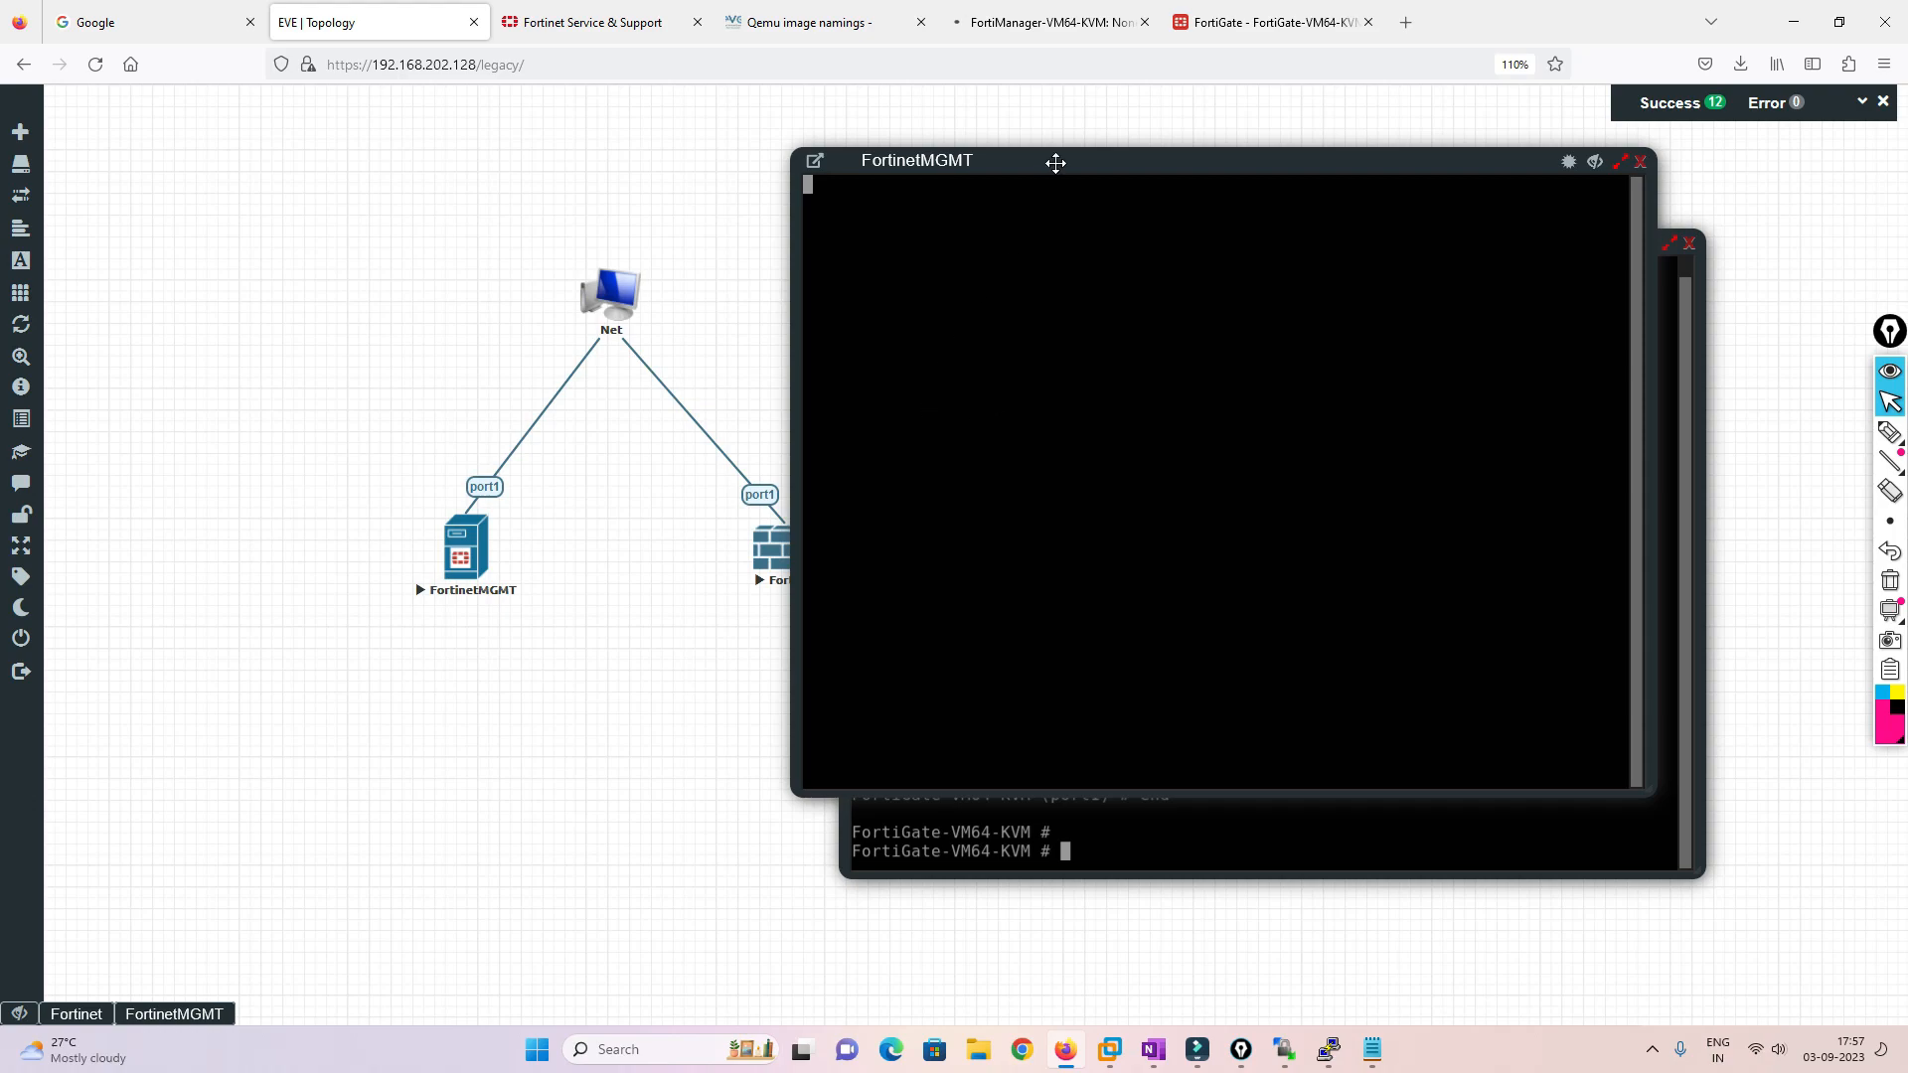
{"action": "left_click_drag", "start_coordinate": [1118, 169], "coordinate": [561, 199]}
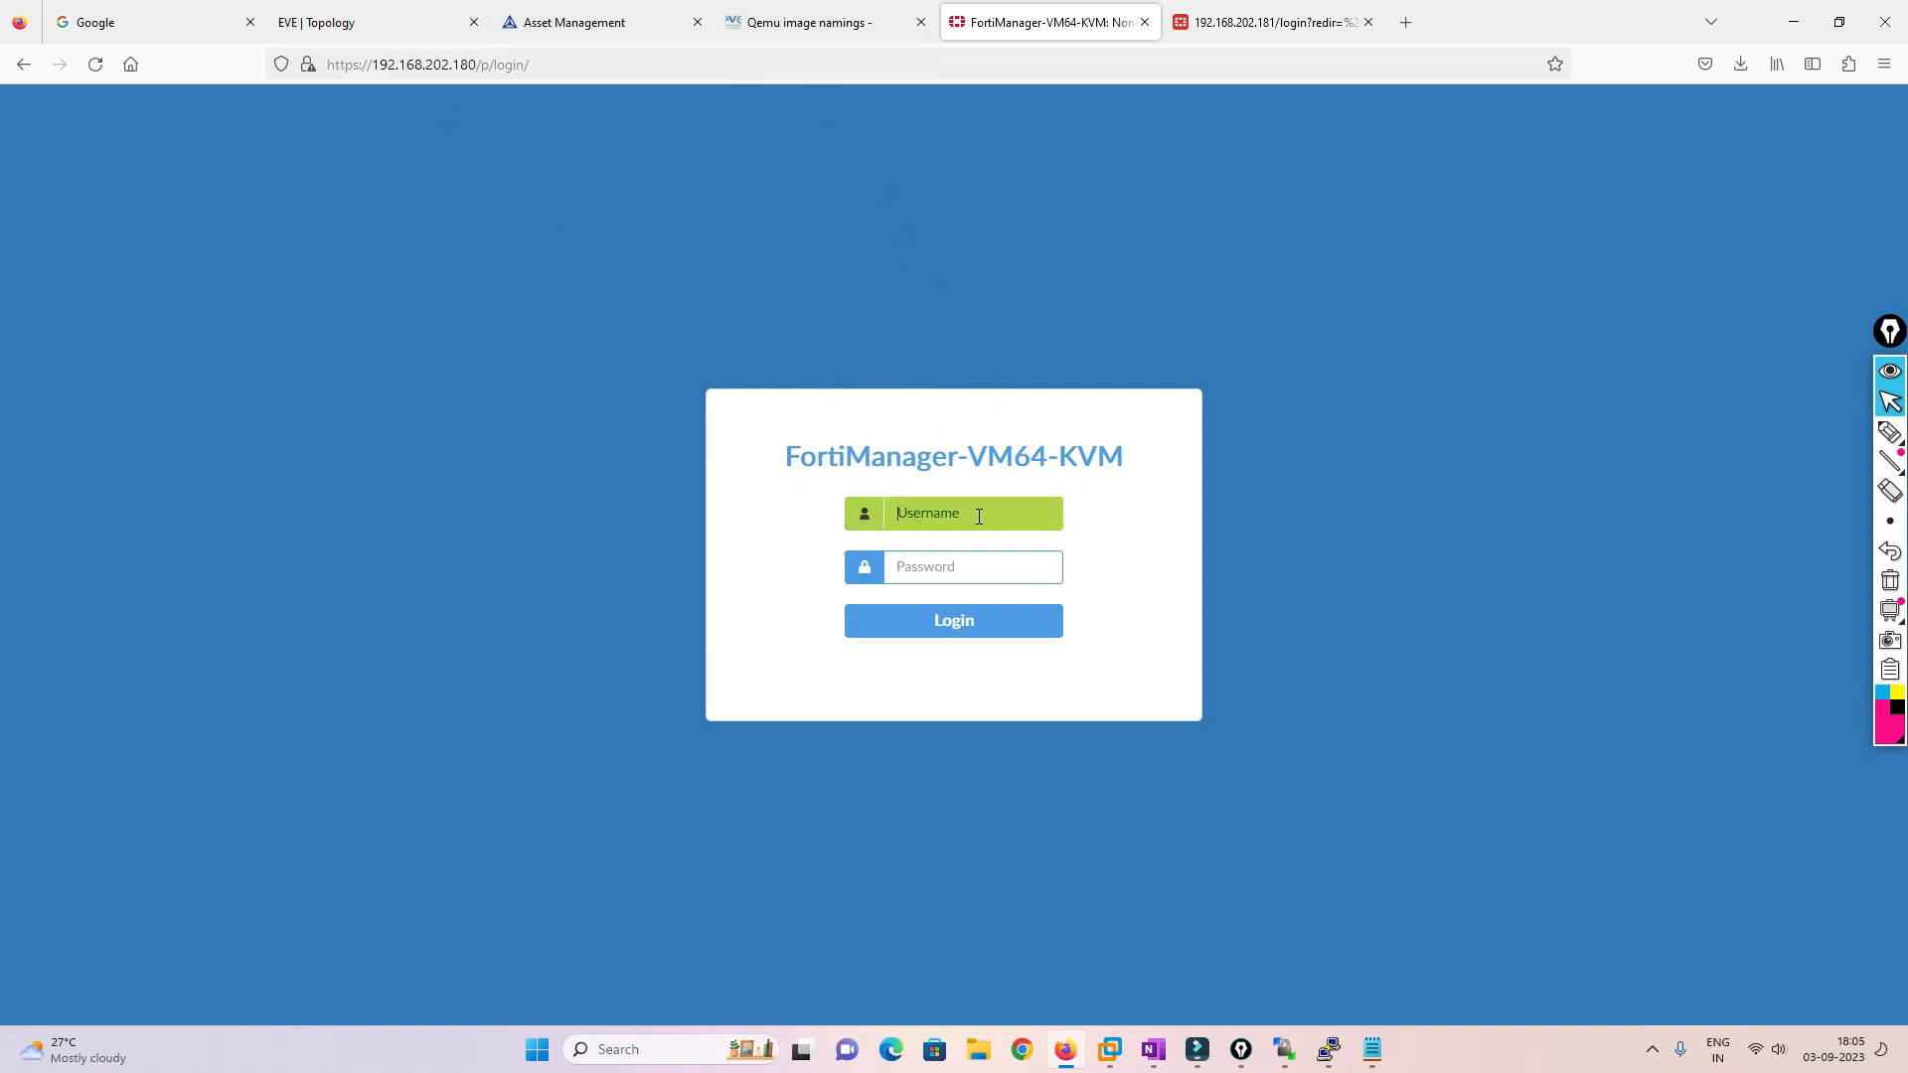
Log in to the FortiManager web GUI as admin without saving the login
{"action": "left_click", "coordinate": [377, 20]}
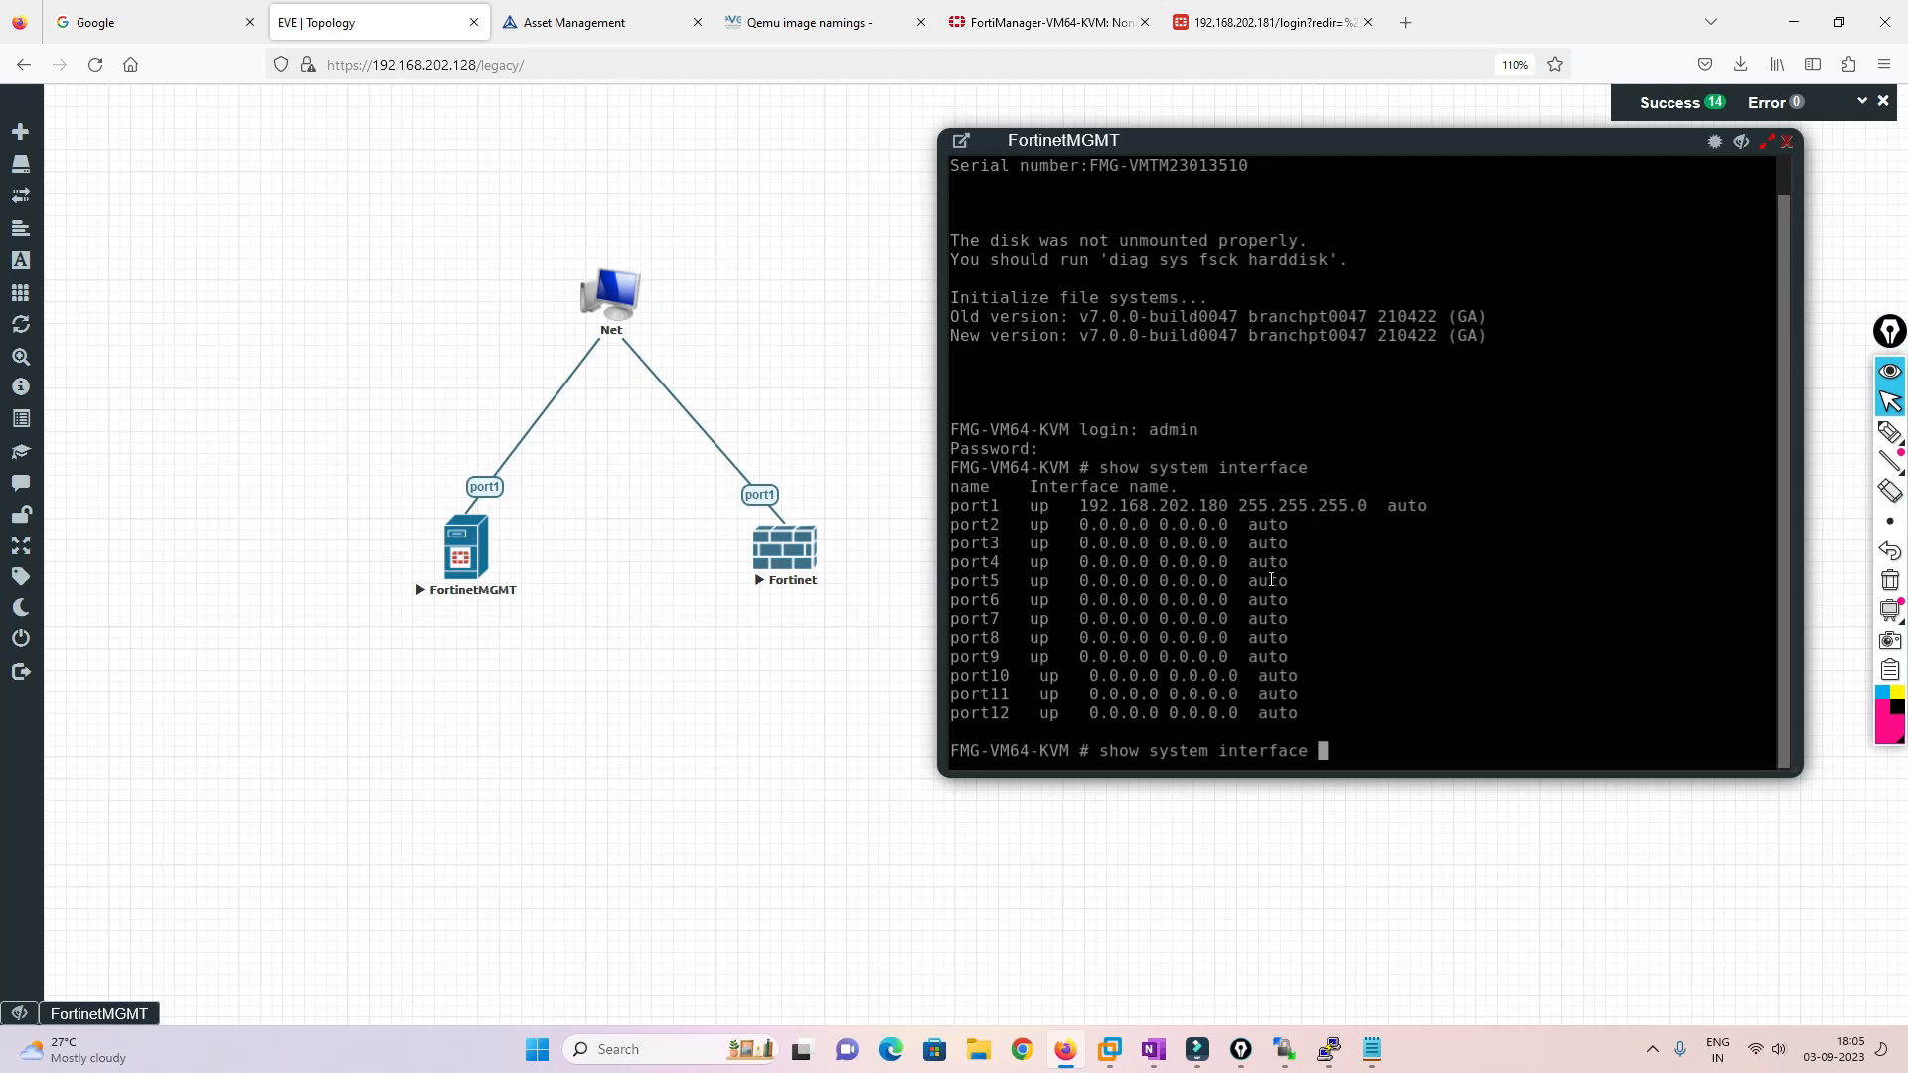
{"action": "left_click", "coordinate": [1044, 21]}
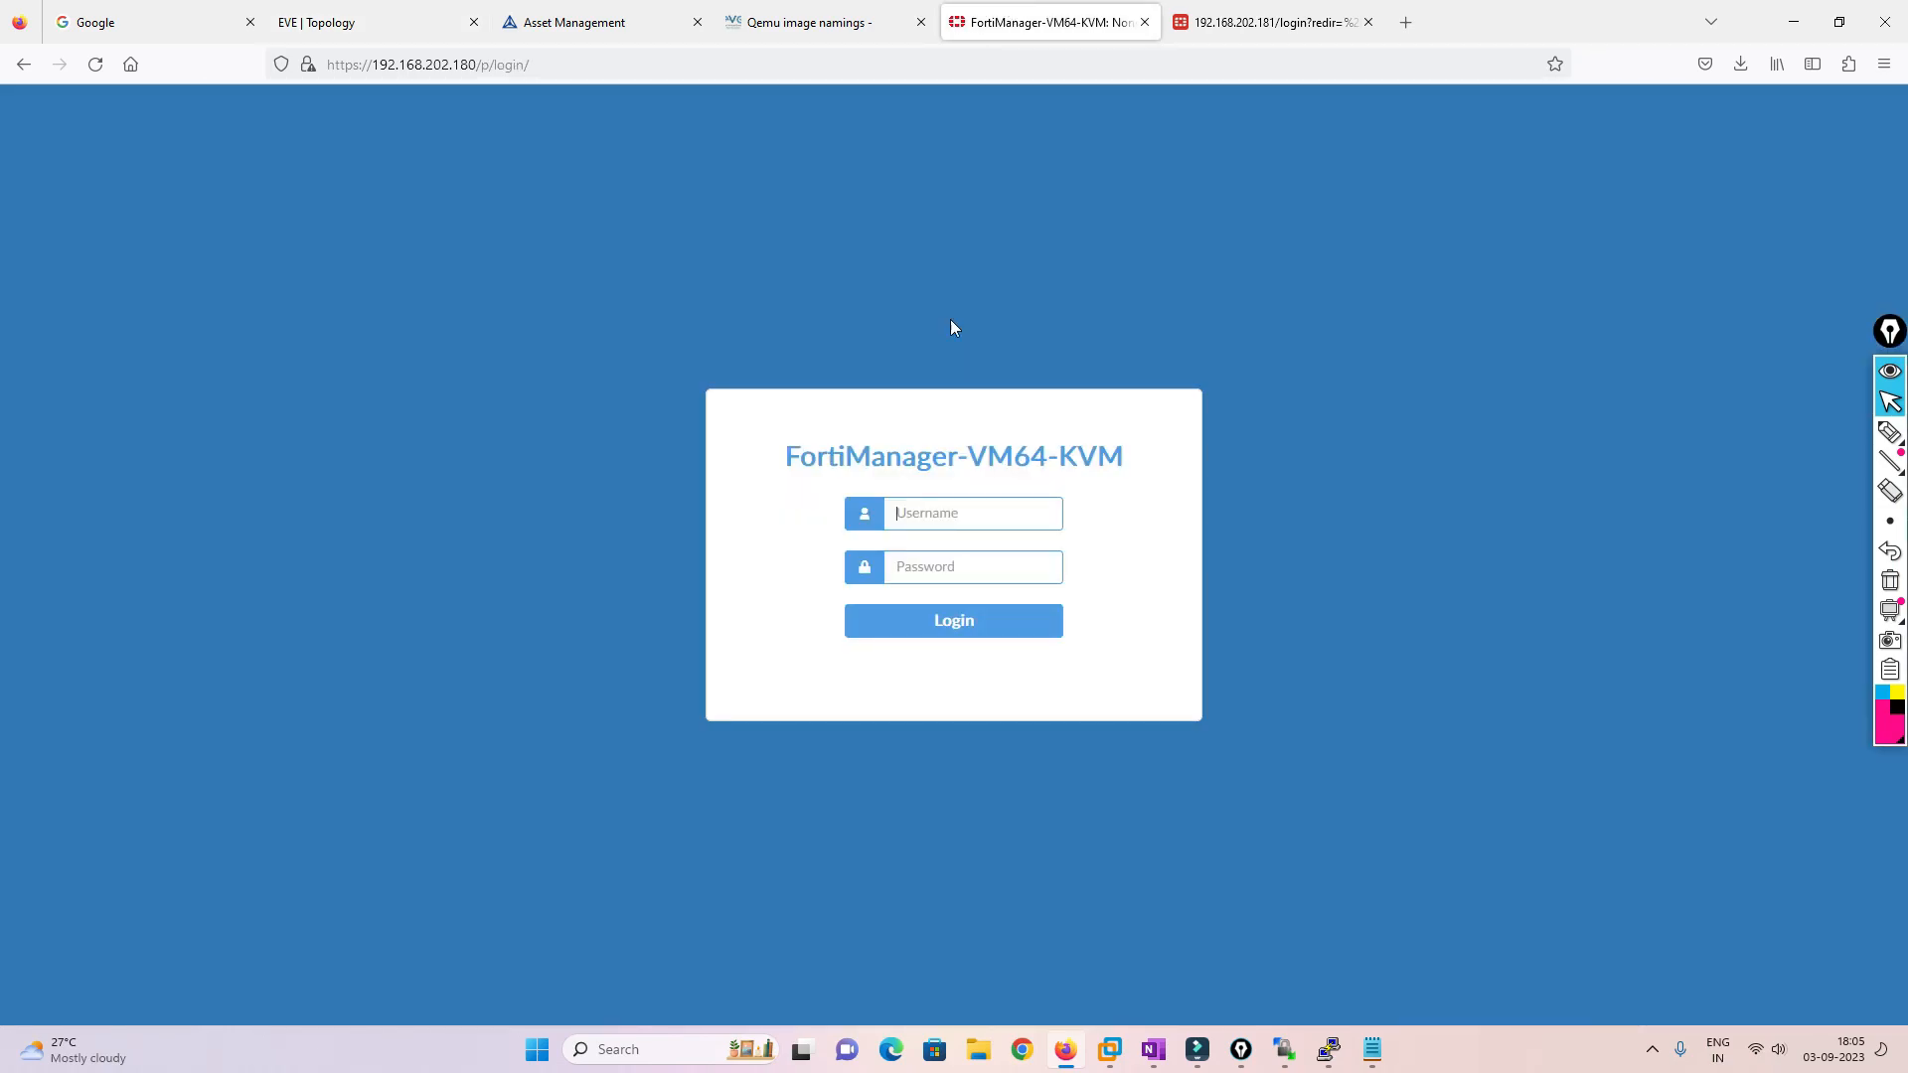
{"action": "type", "text": "admin"}
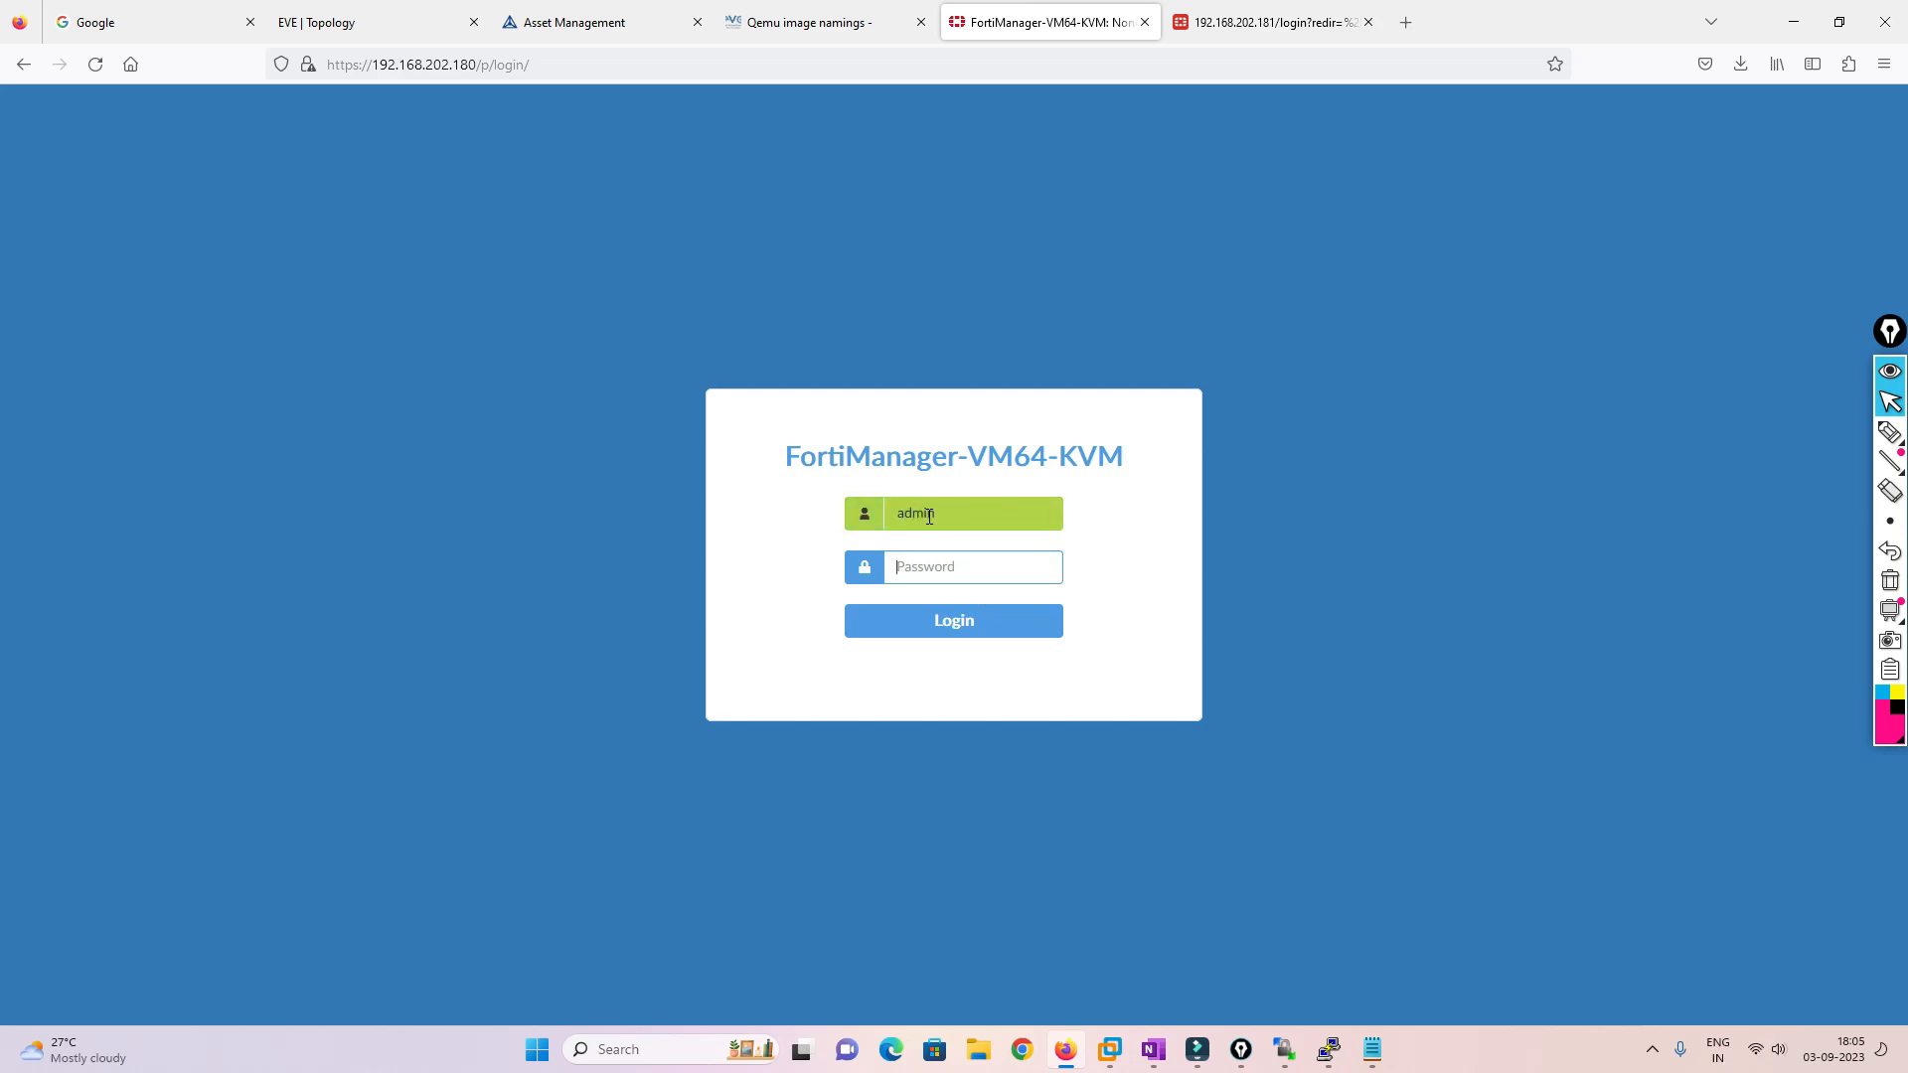
{"action": "key", "text": "Tab"}
{"action": "type", "text": "********"}
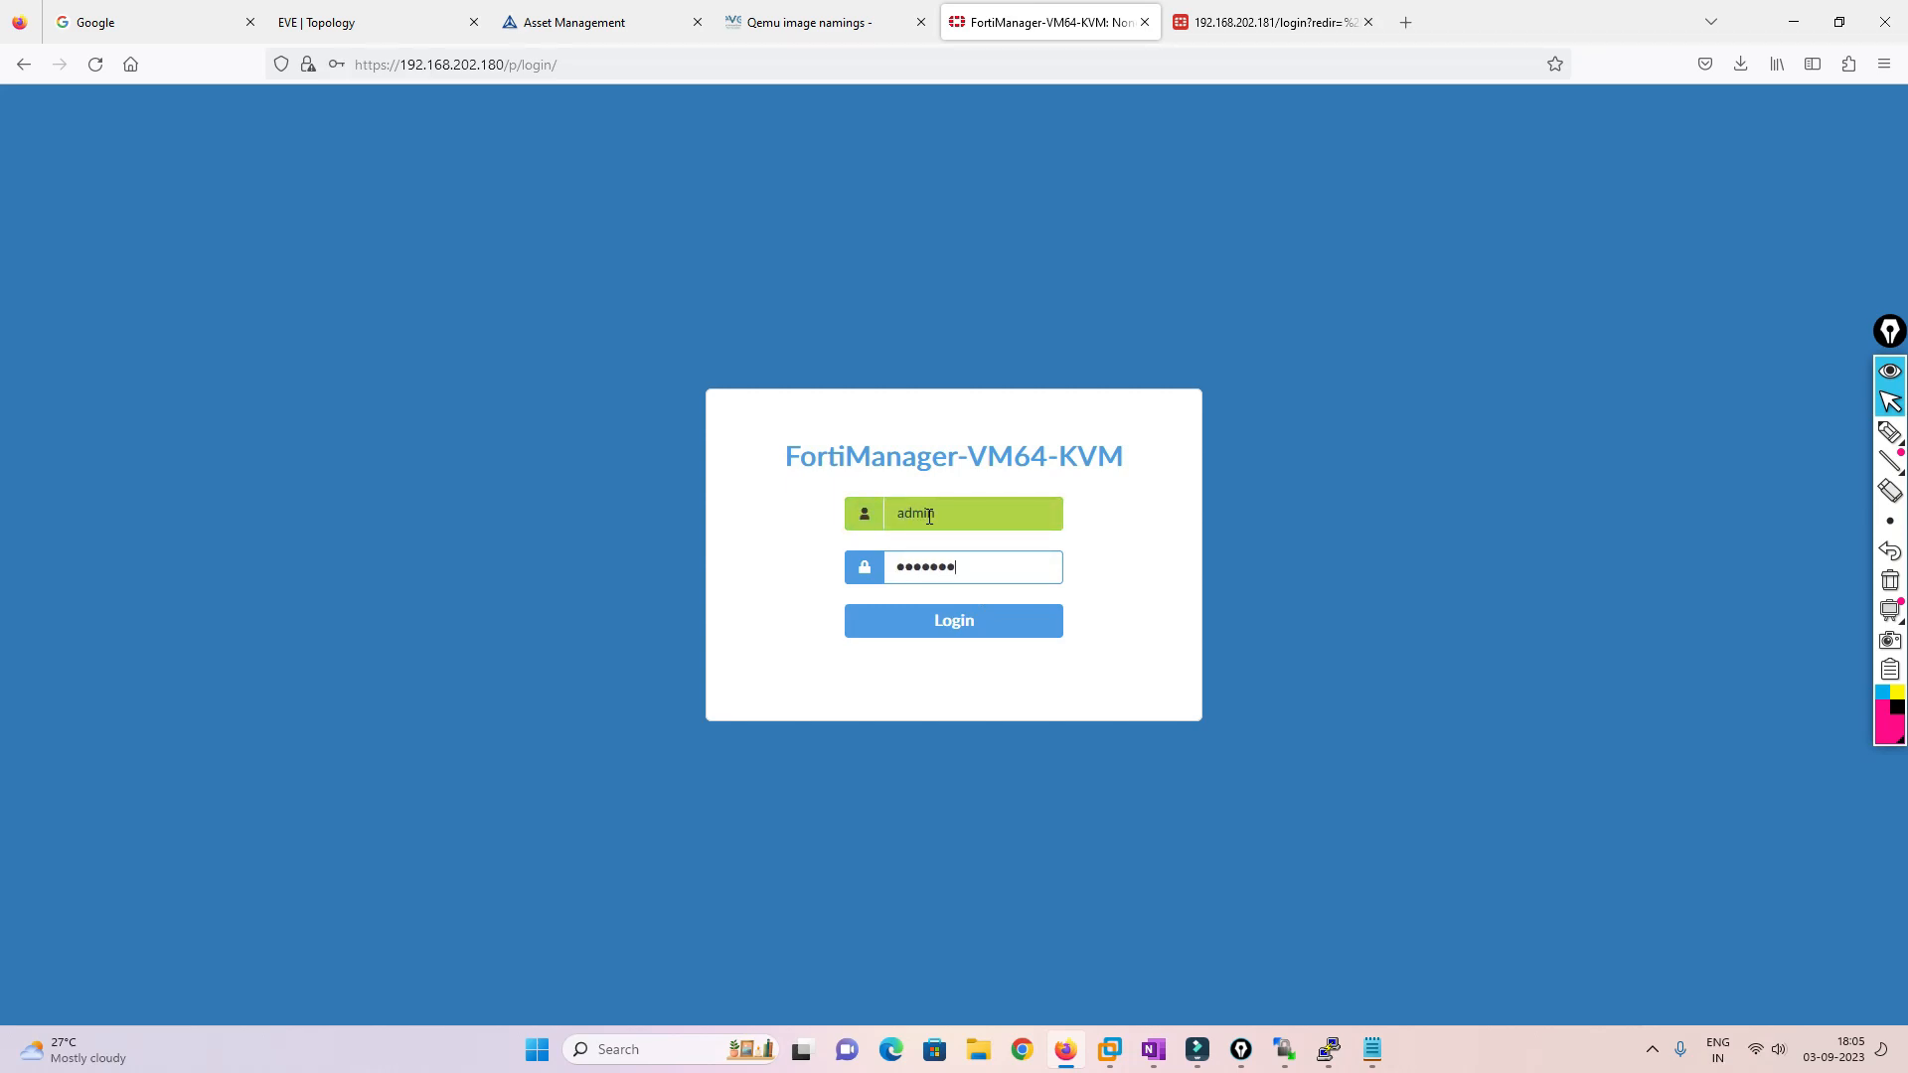
{"action": "key", "text": "Return"}
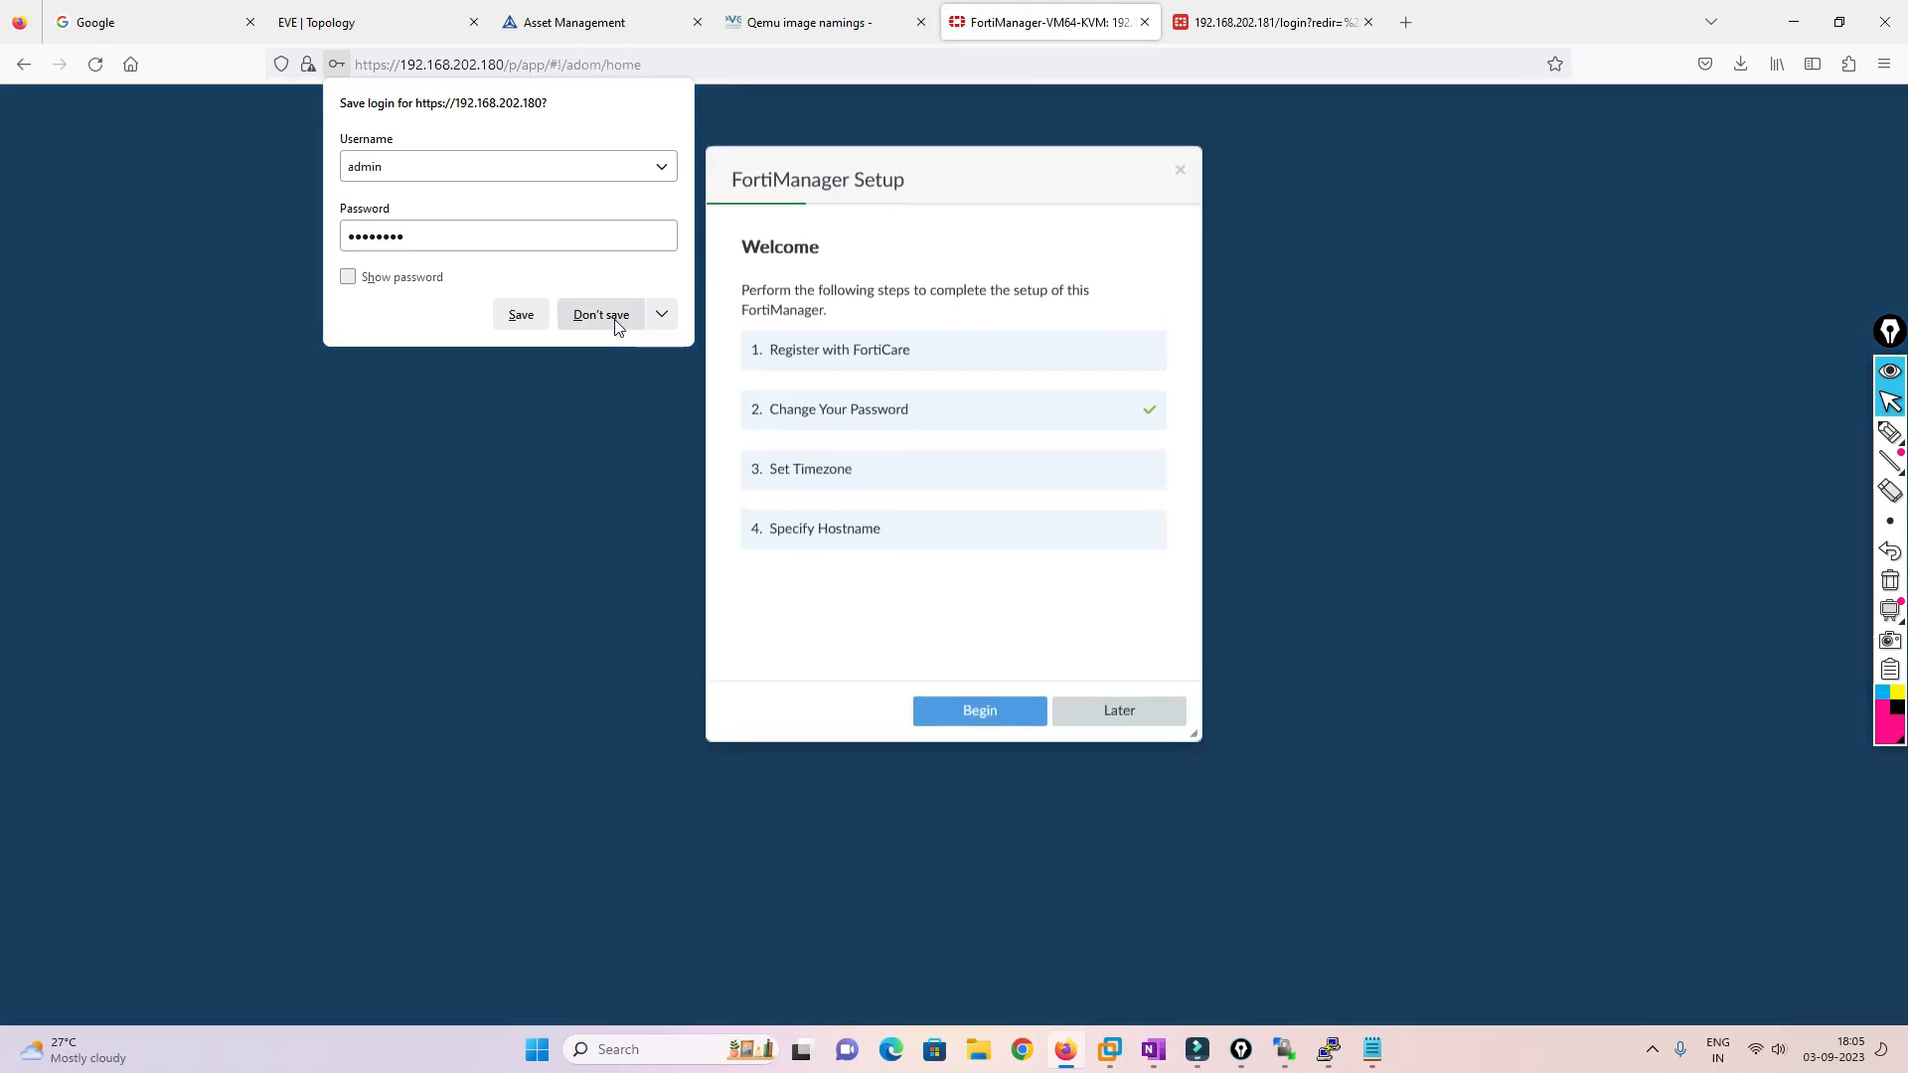
{"action": "left_click", "coordinate": [601, 315]}
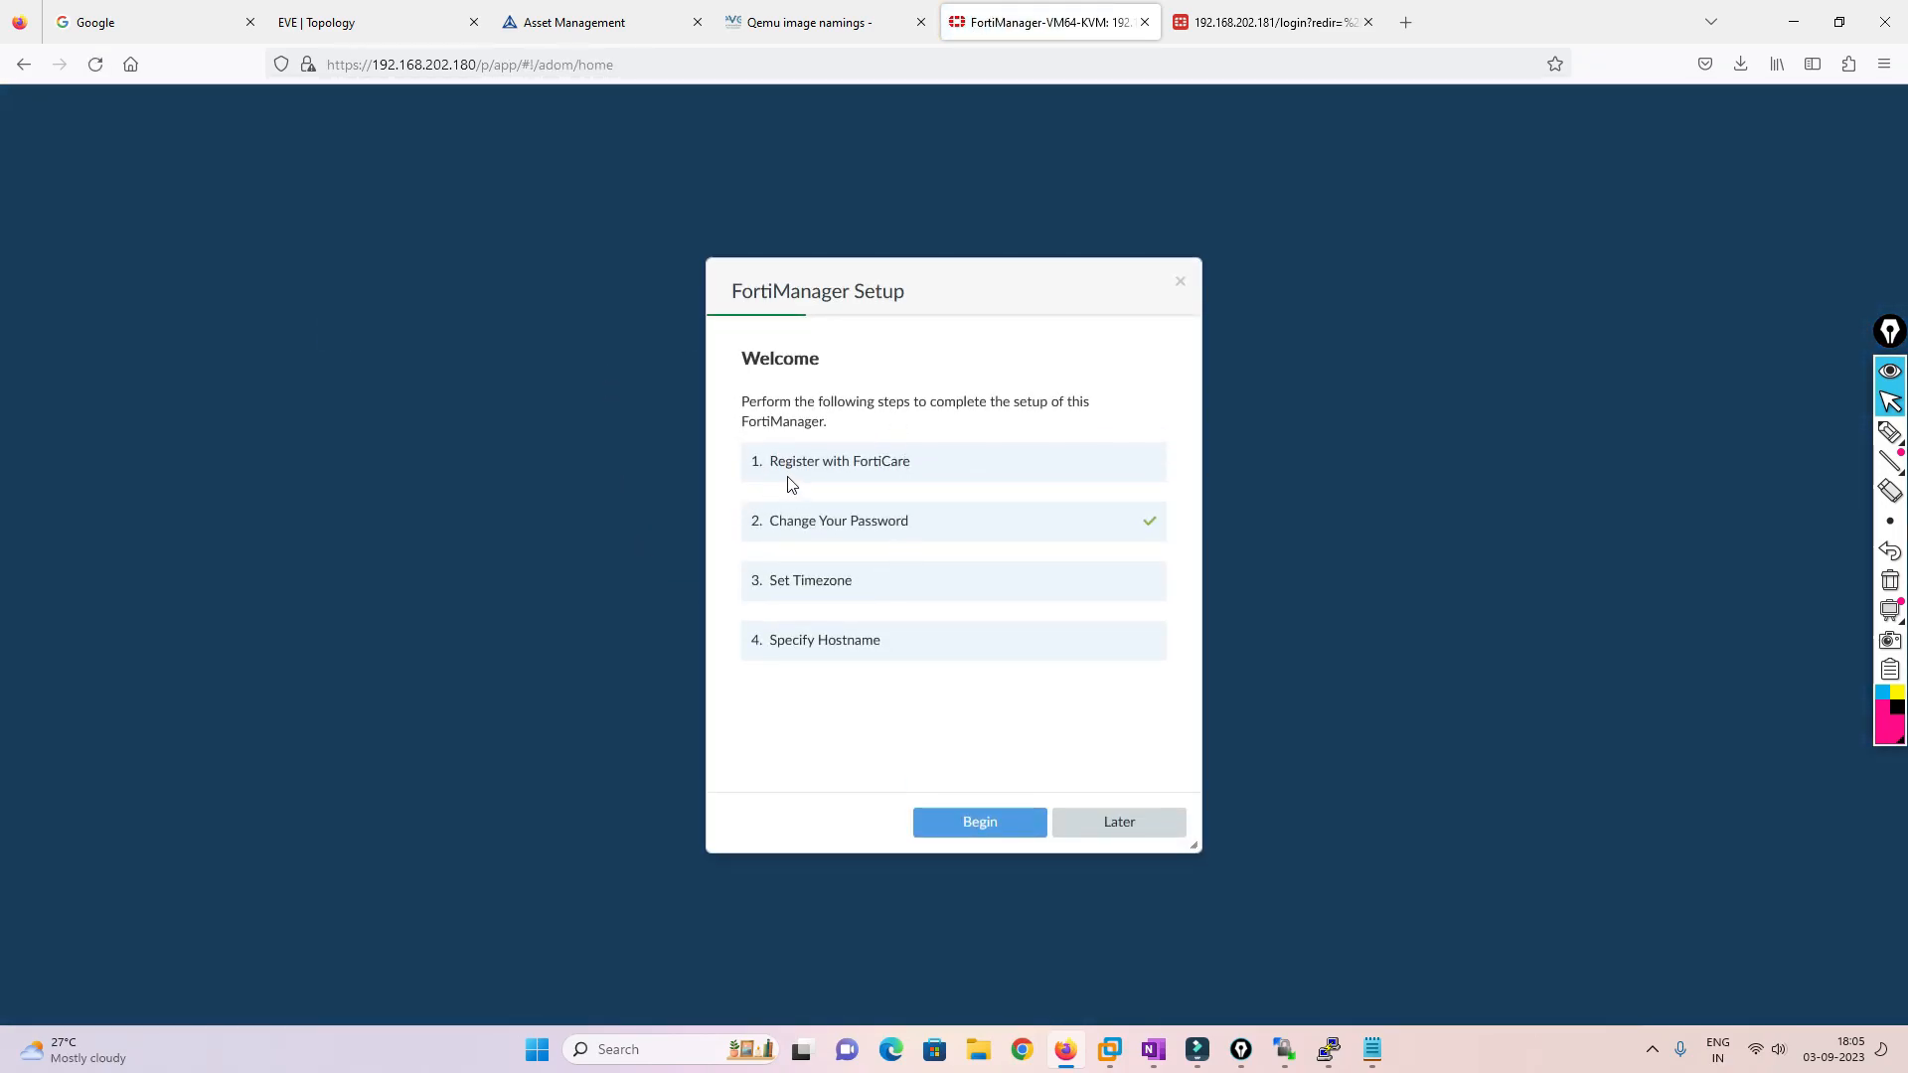
Review and postpone the setup steps, then open Device Manager's empty Managed FortiGate list
{"action": "left_click_drag", "start_coordinate": [771, 461], "coordinate": [984, 471]}
{"action": "left_click_drag", "start_coordinate": [771, 521], "coordinate": [929, 527]}
{"action": "left_click", "coordinate": [773, 582]}
{"action": "left_click_drag", "start_coordinate": [774, 582], "coordinate": [877, 592]}
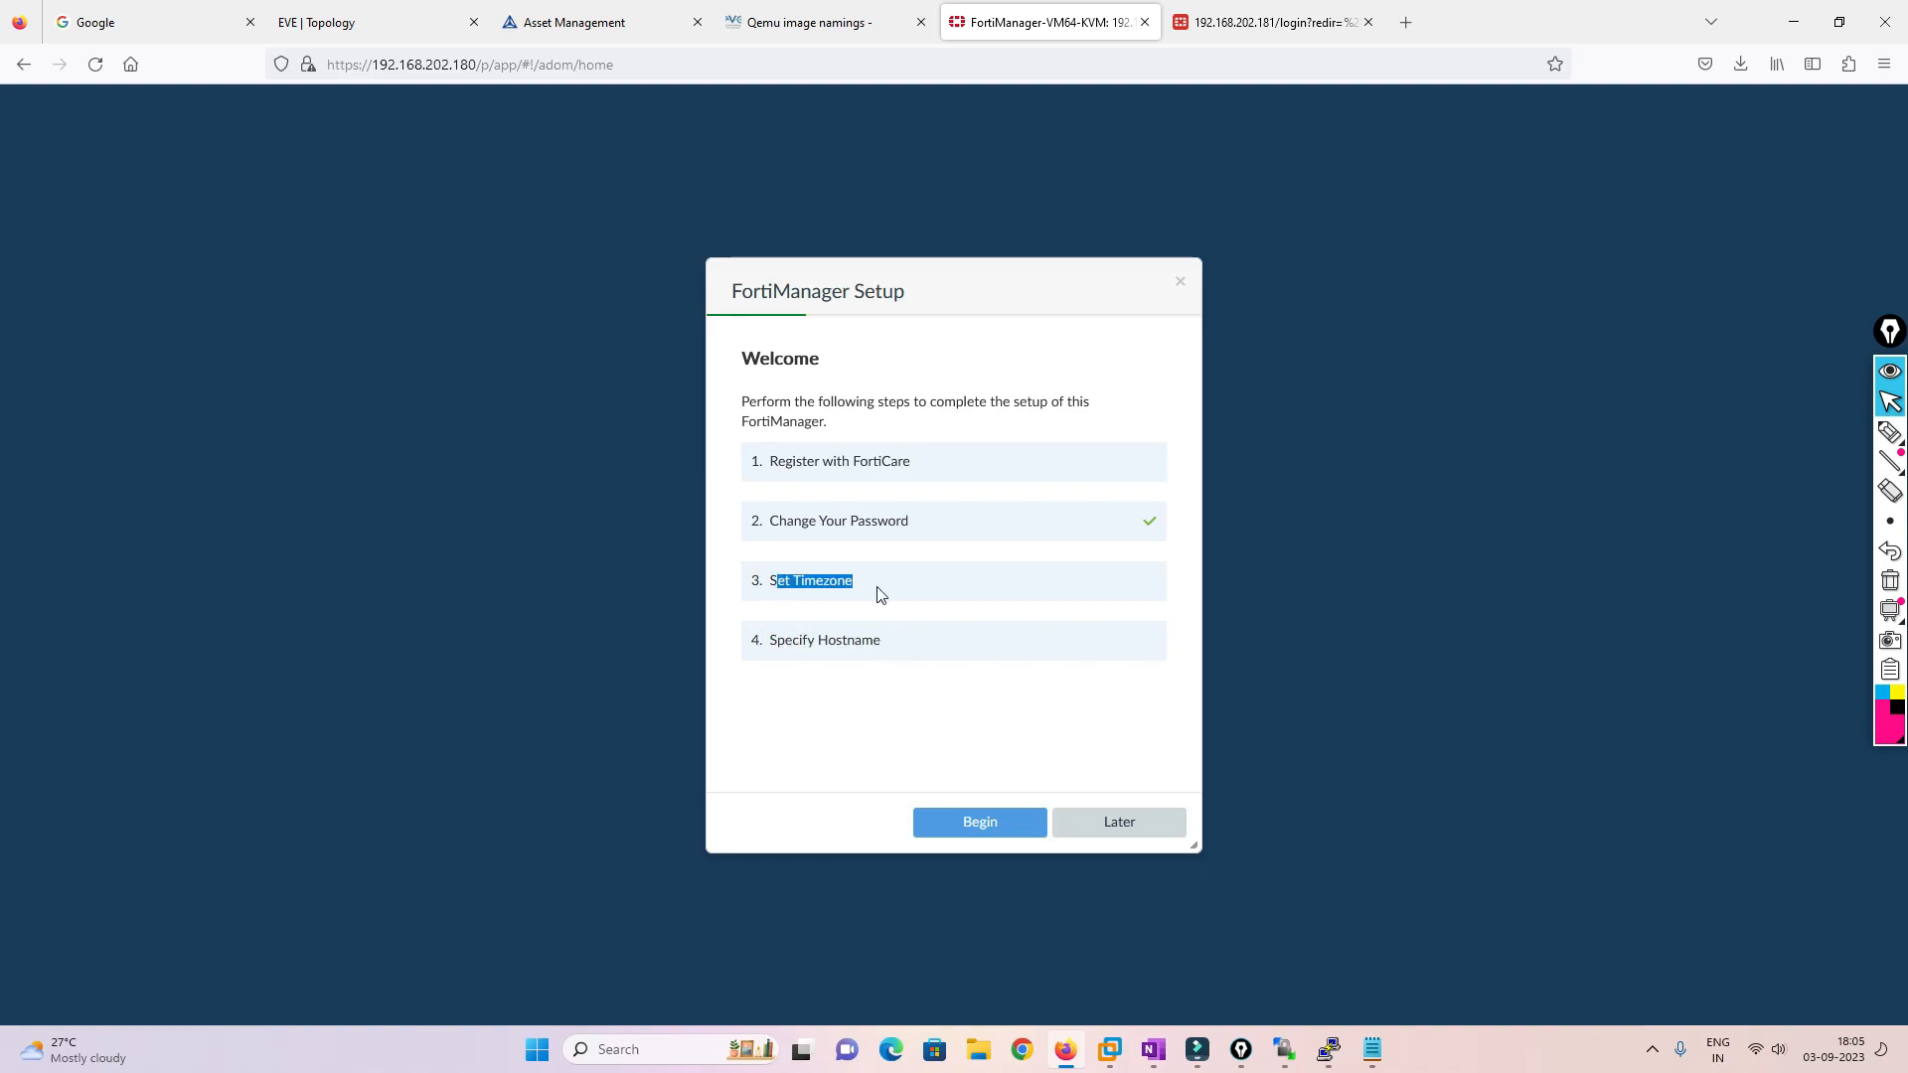
{"action": "left_click", "coordinate": [1133, 829]}
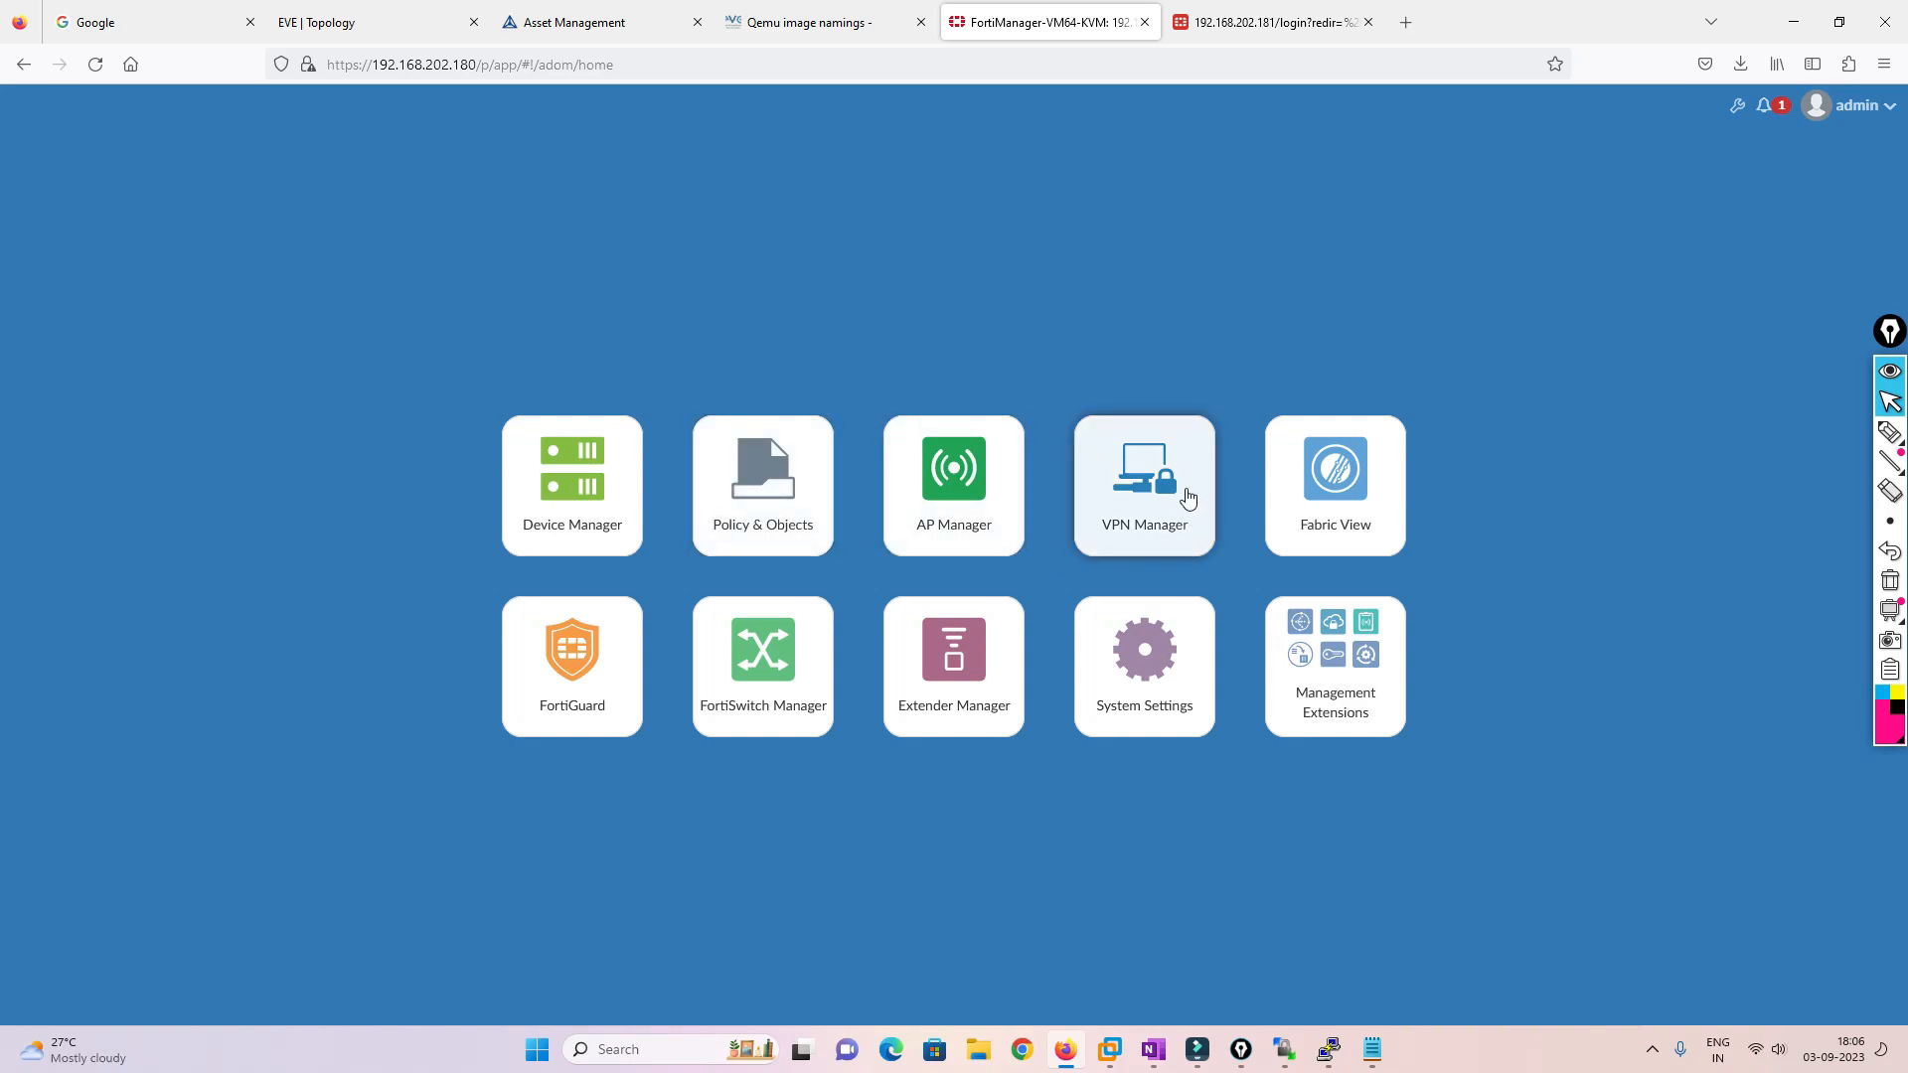
{"action": "left_click", "coordinate": [549, 490]}
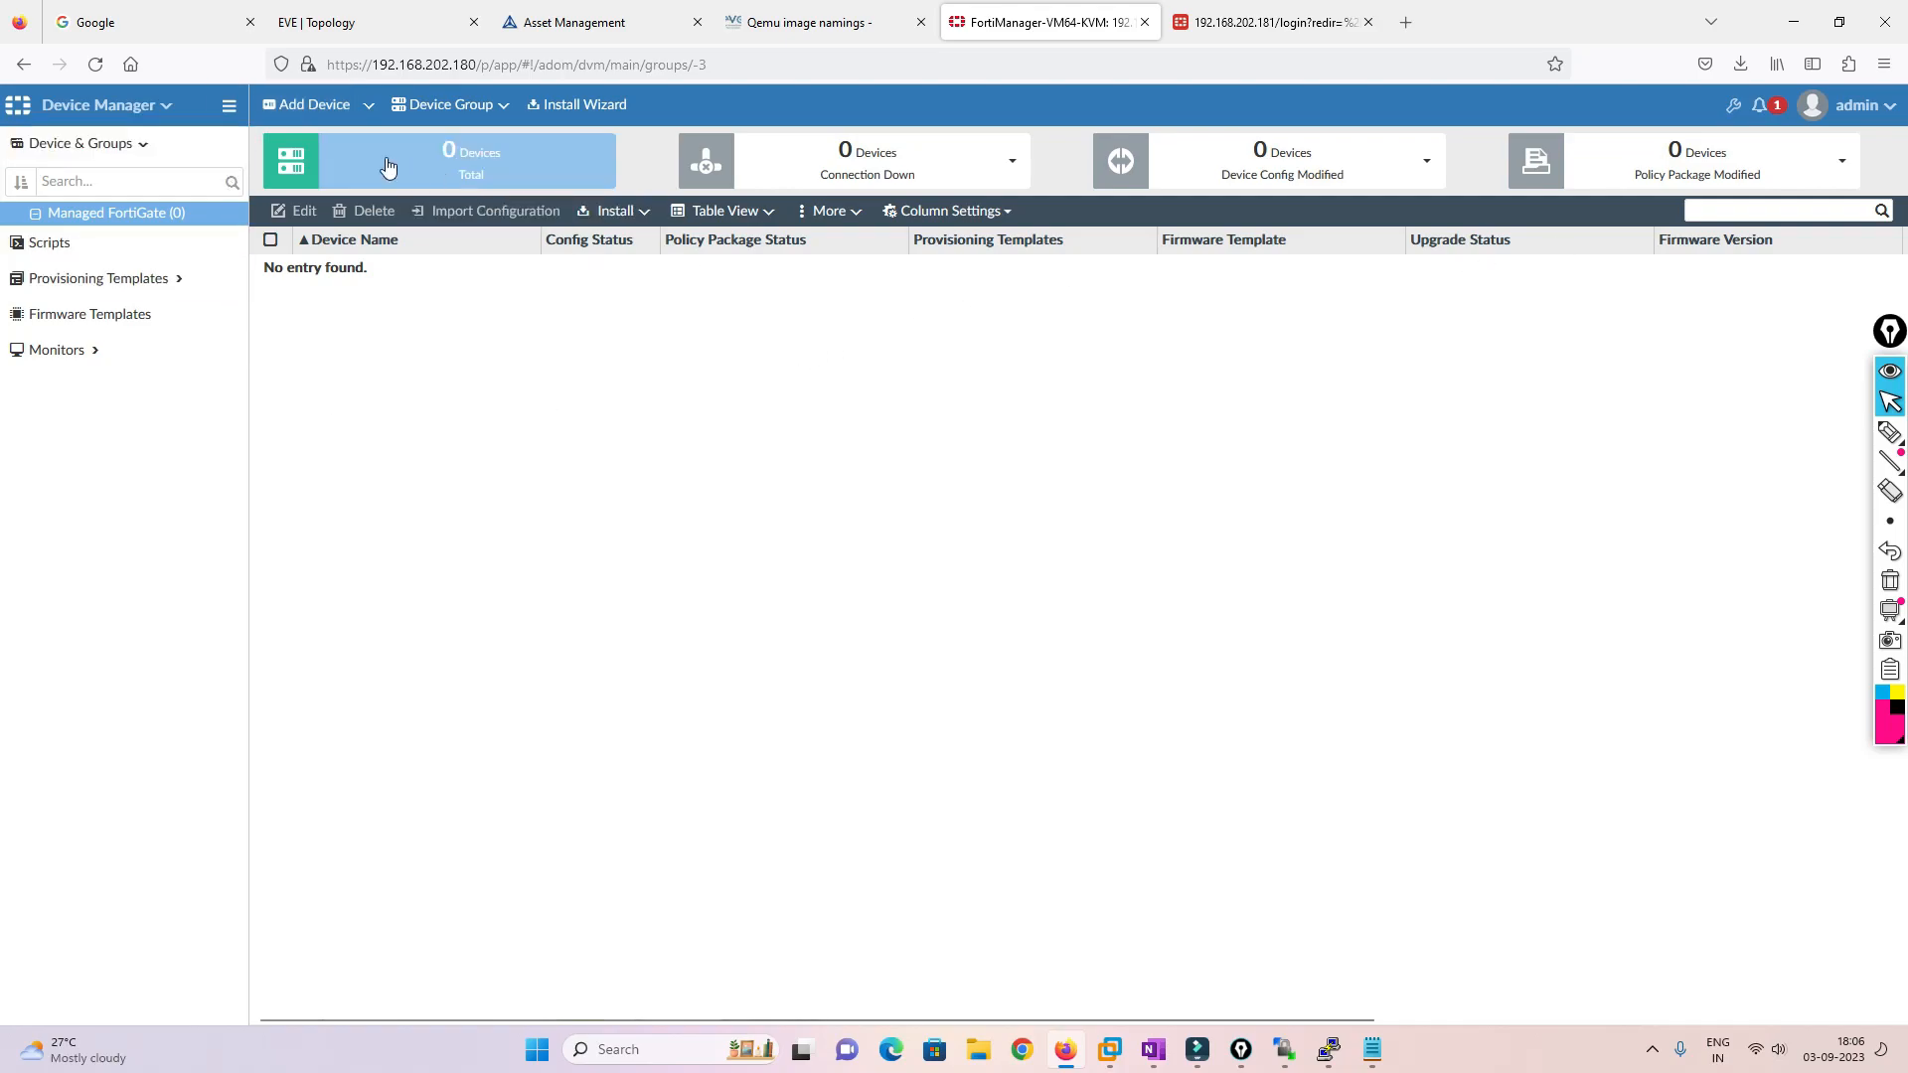
Try discovering 192.168.202.181 with legacy device login and admin credentials; the probe fails
{"action": "left_click", "coordinate": [320, 105]}
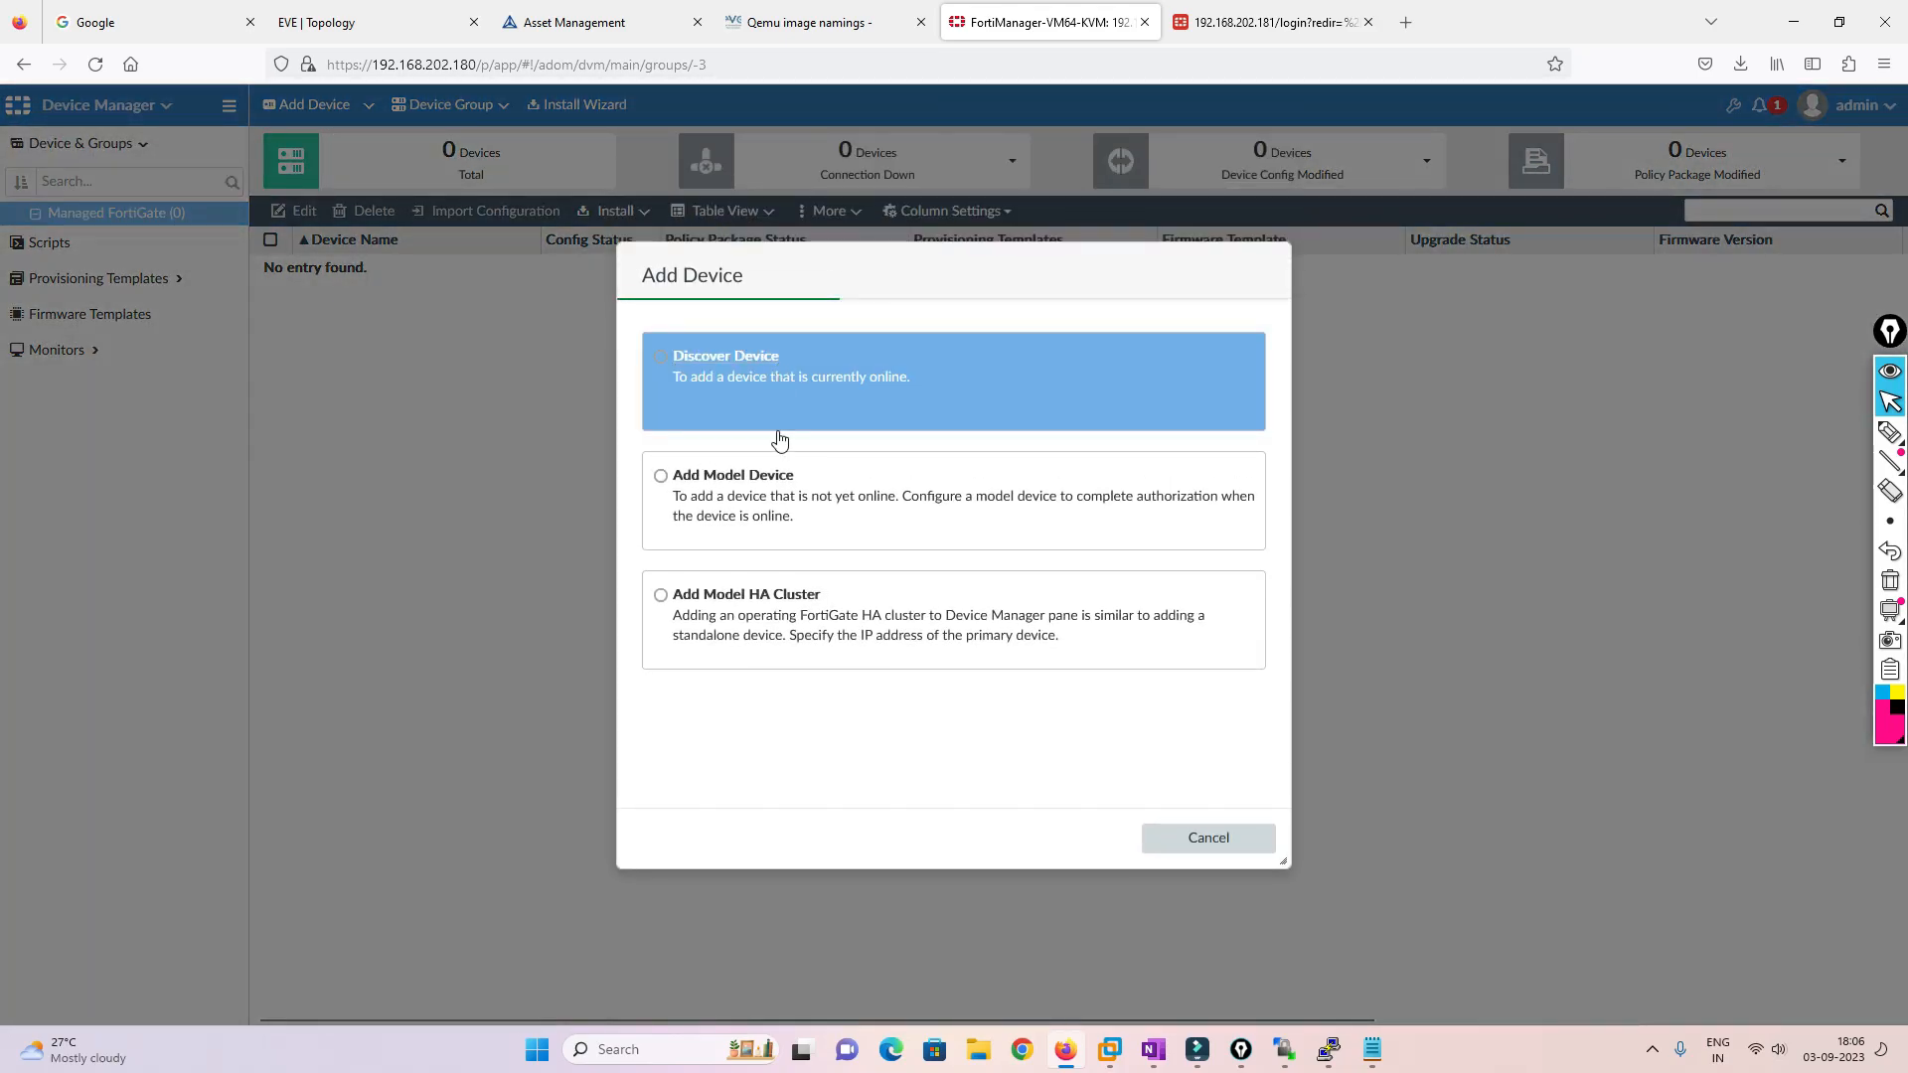
{"action": "left_click", "coordinate": [732, 387]}
{"action": "left_click", "coordinate": [730, 454]}
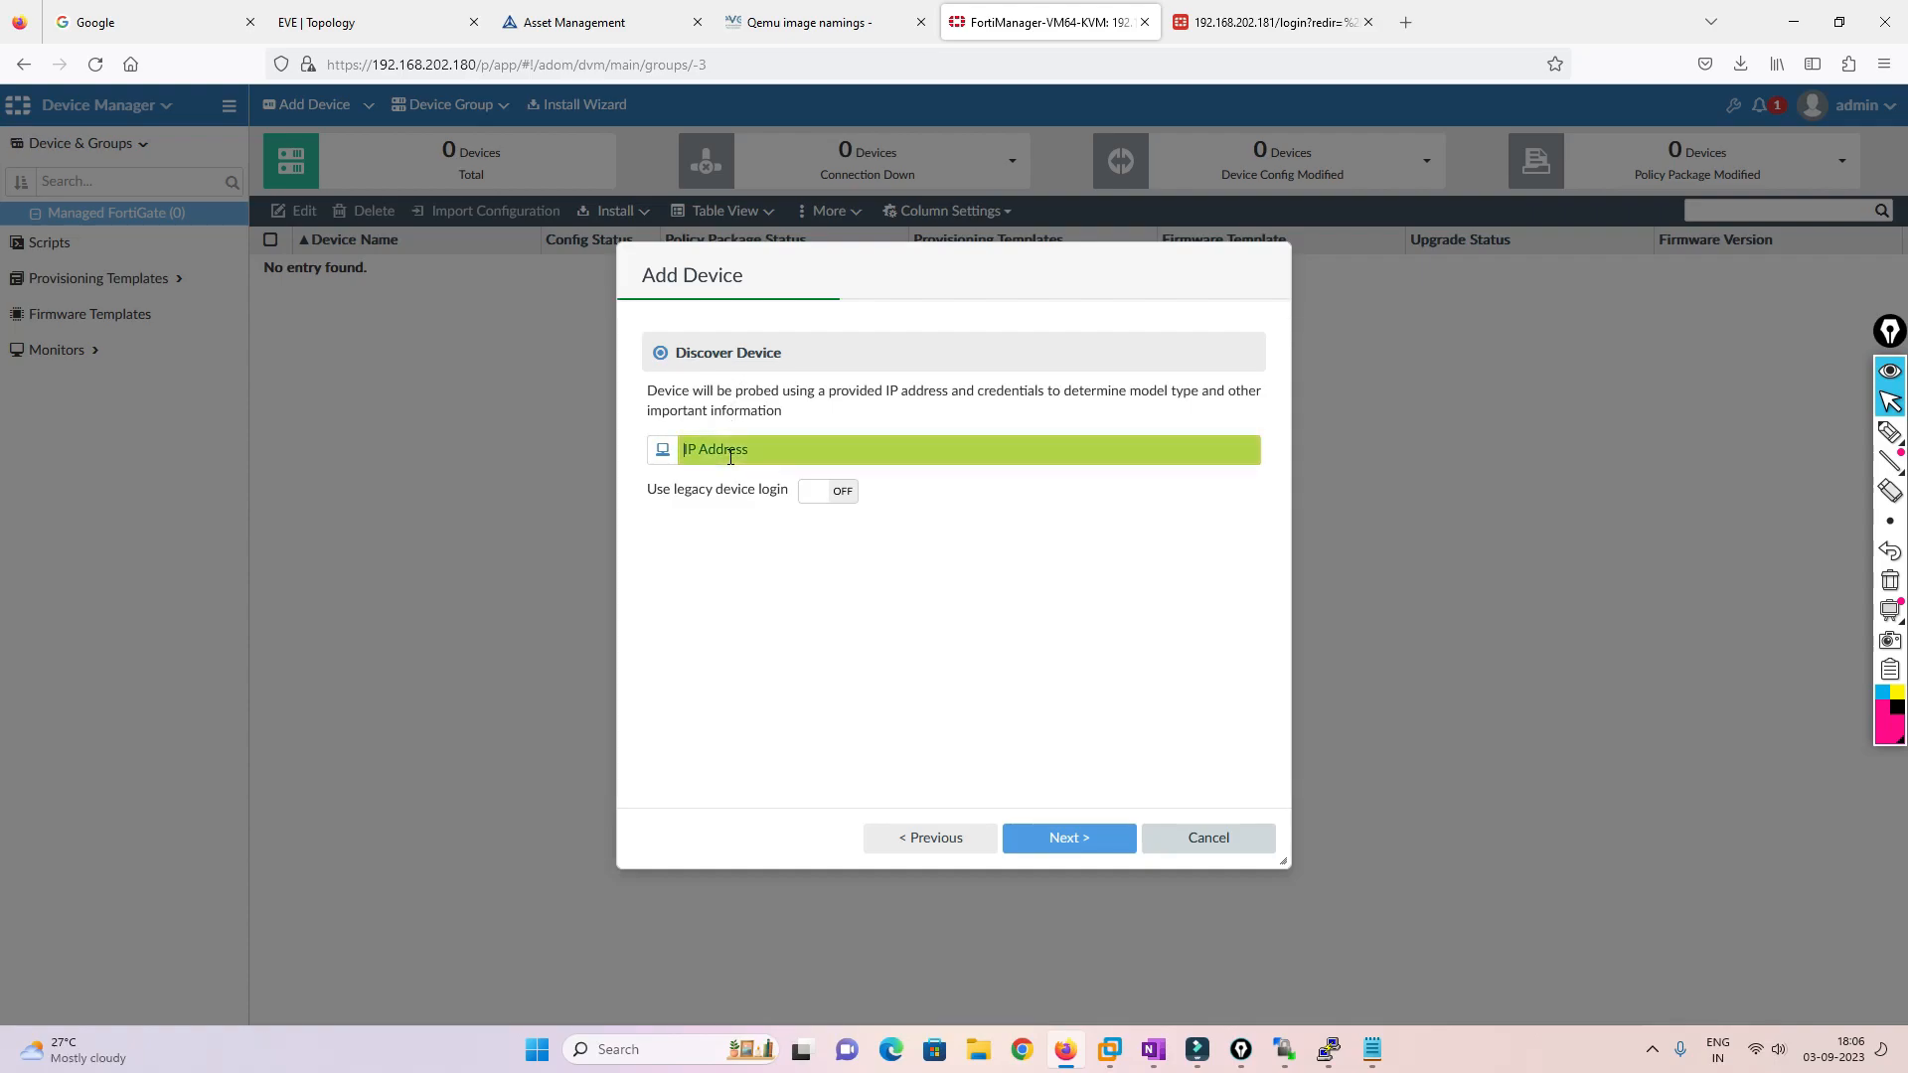
{"action": "type", "text": "192.168.202.181"}
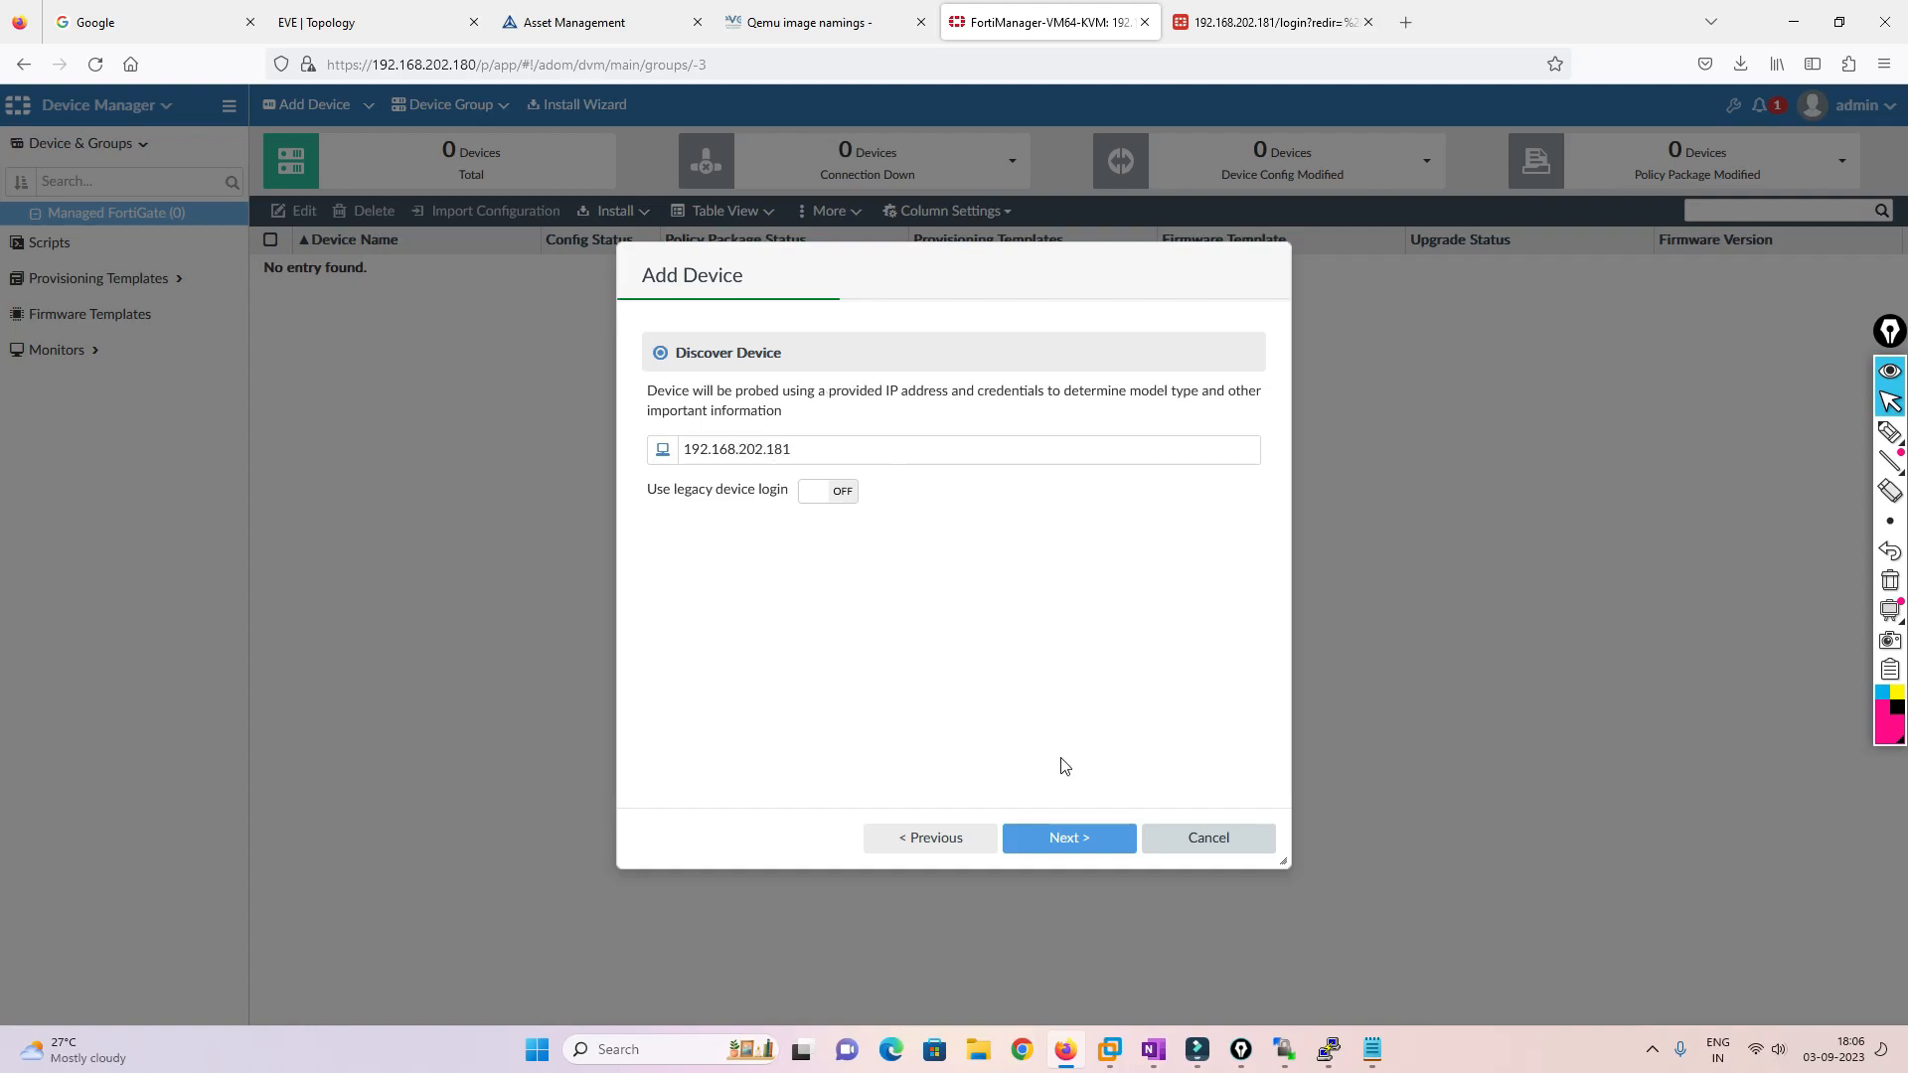
{"action": "left_click", "coordinate": [1109, 841]}
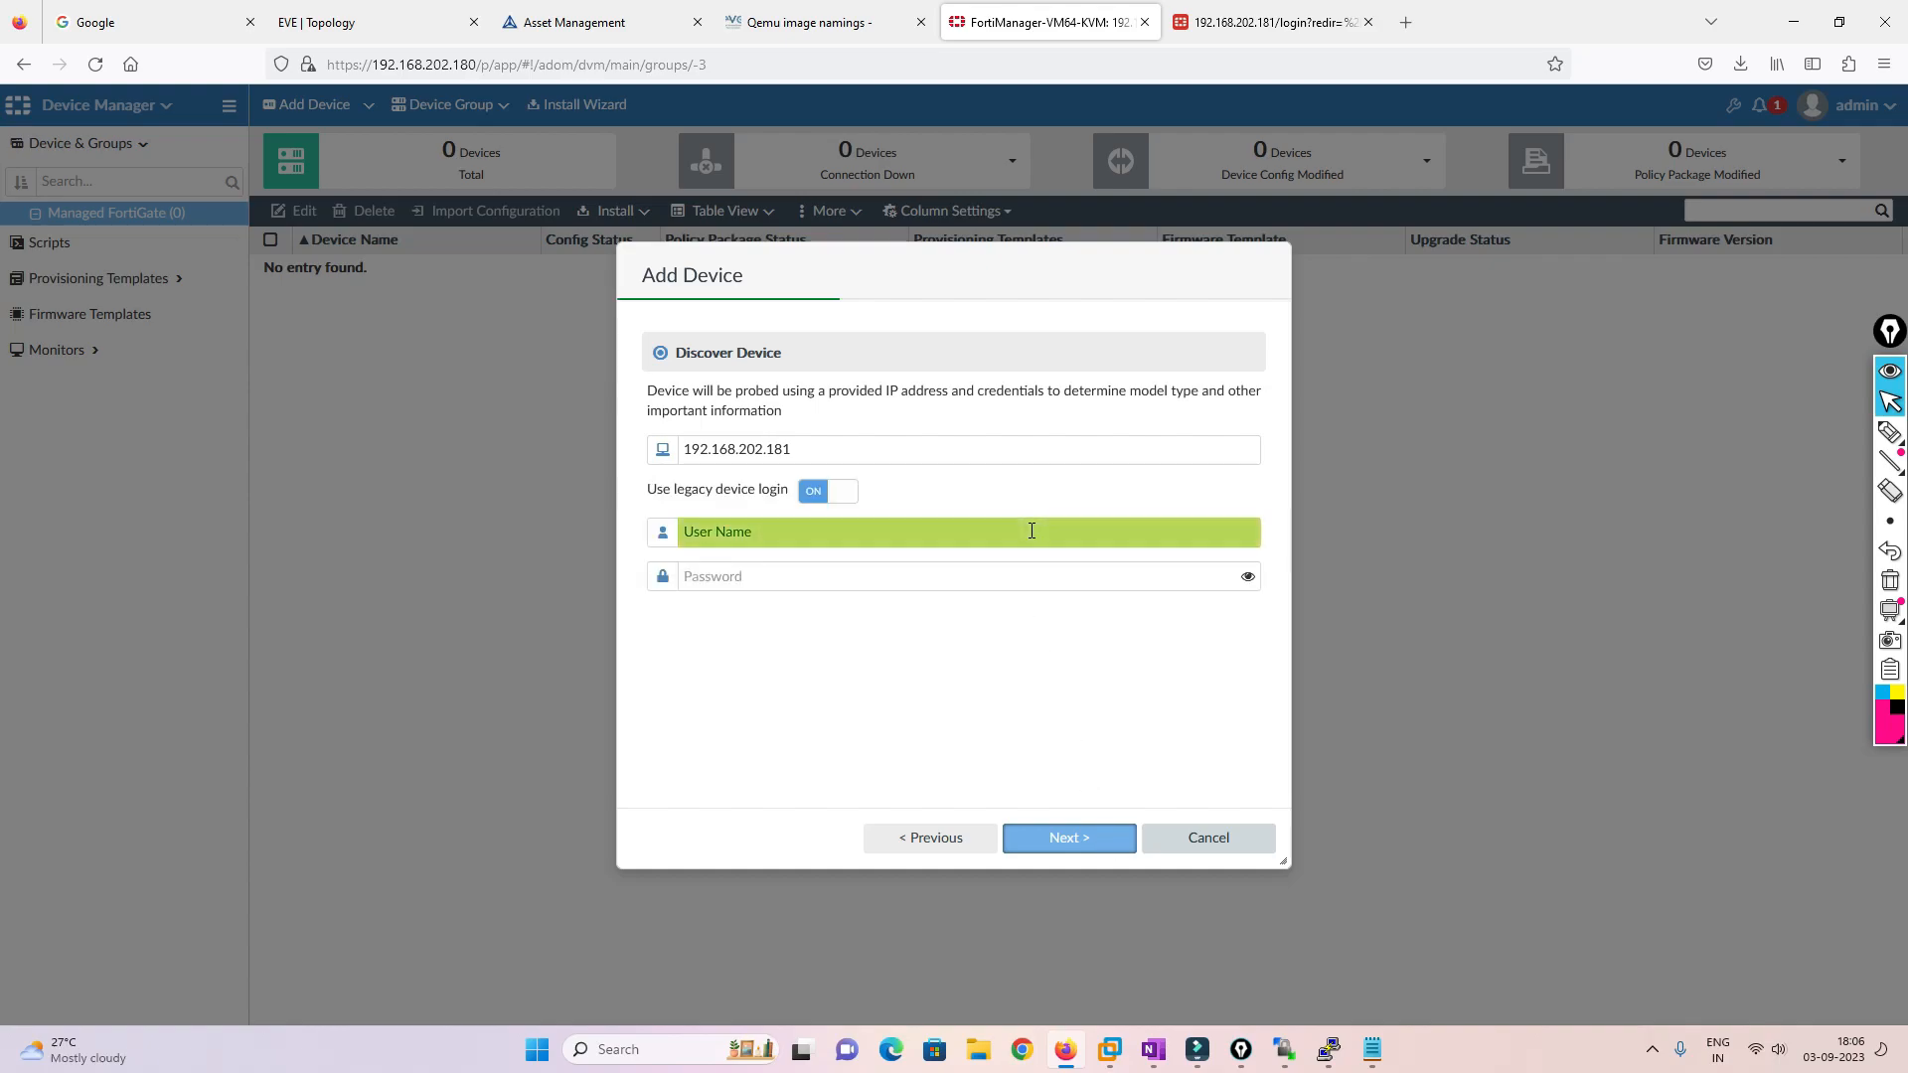
{"action": "left_click", "coordinate": [776, 530]}
{"action": "type", "text": "admin"}
{"action": "key", "text": "Tab"}
{"action": "type", "text": "admin123"}
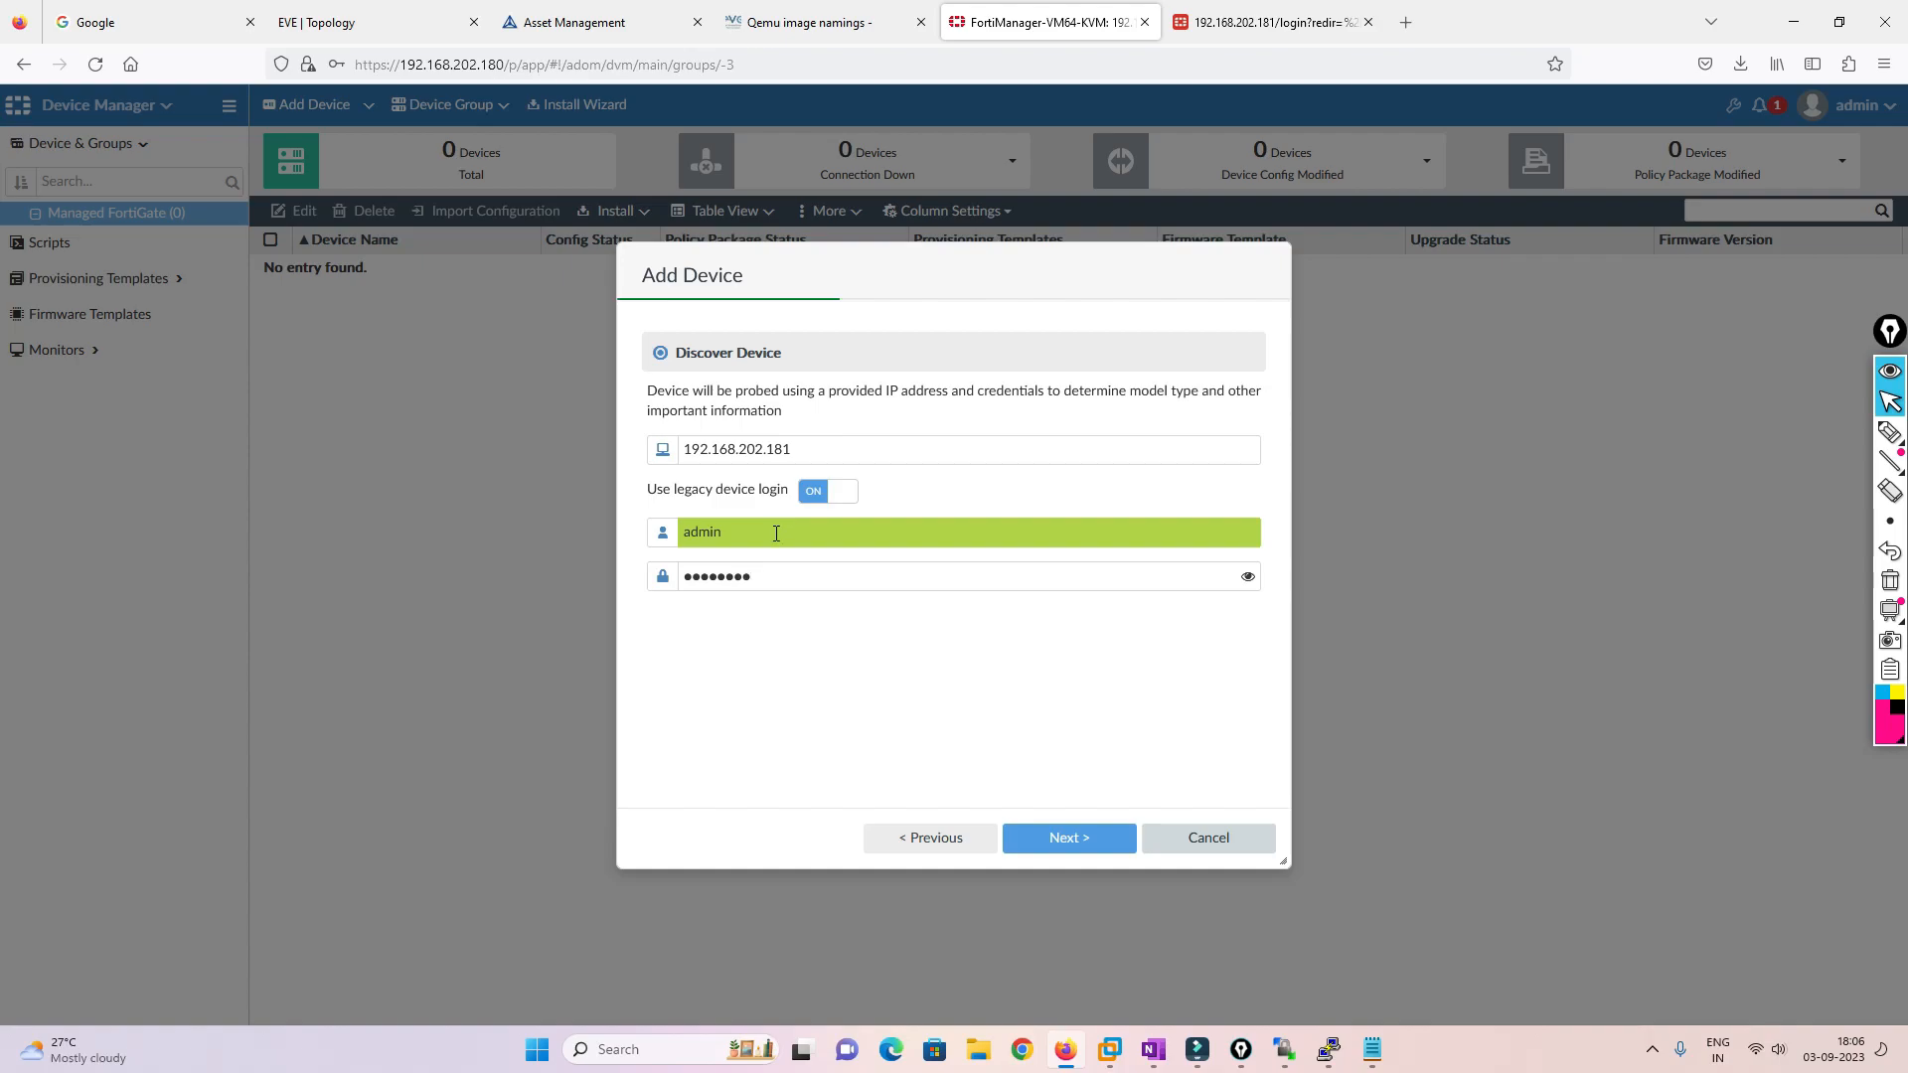
{"action": "left_click", "coordinate": [1069, 838]}
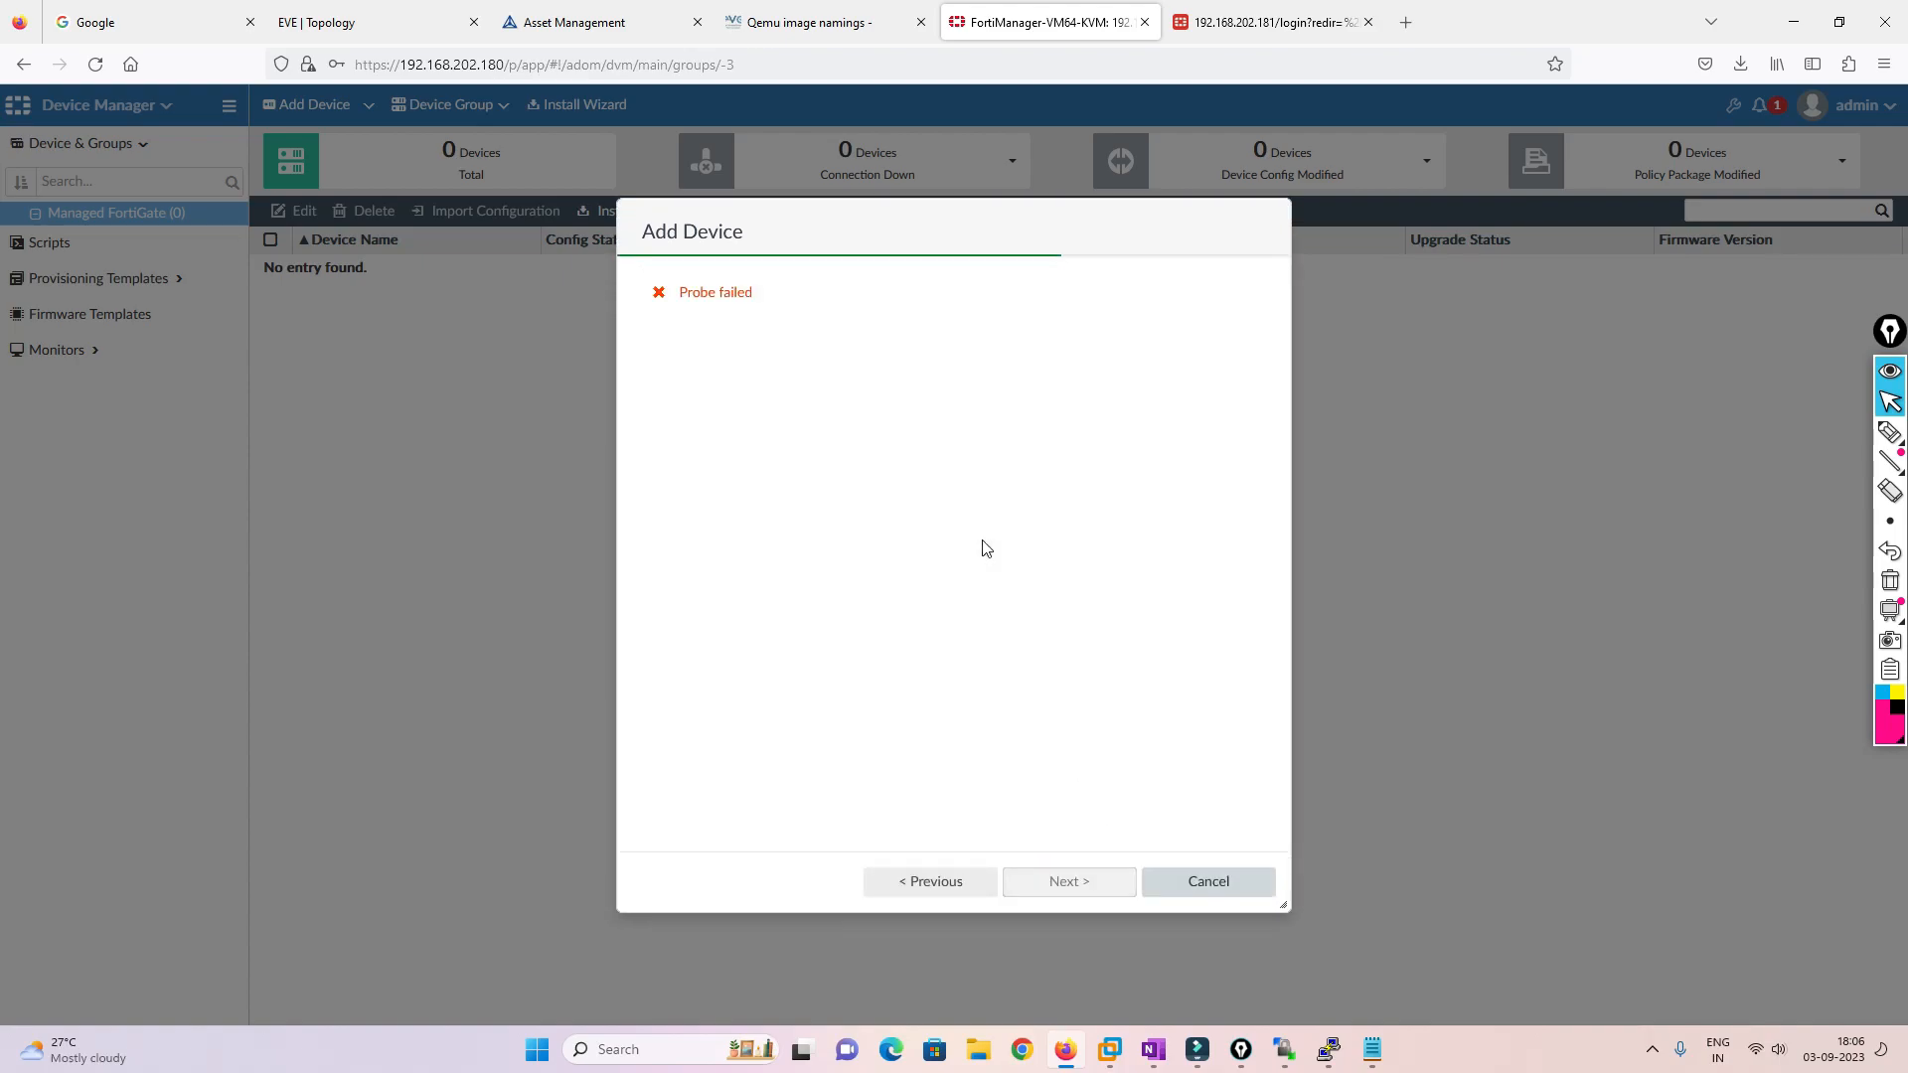
{"action": "left_click_drag", "start_coordinate": [681, 292], "coordinate": [763, 302]}
In FortinetMGMT's global config, enable ssl-low-encryption
{"action": "left_click", "coordinate": [368, 22]}
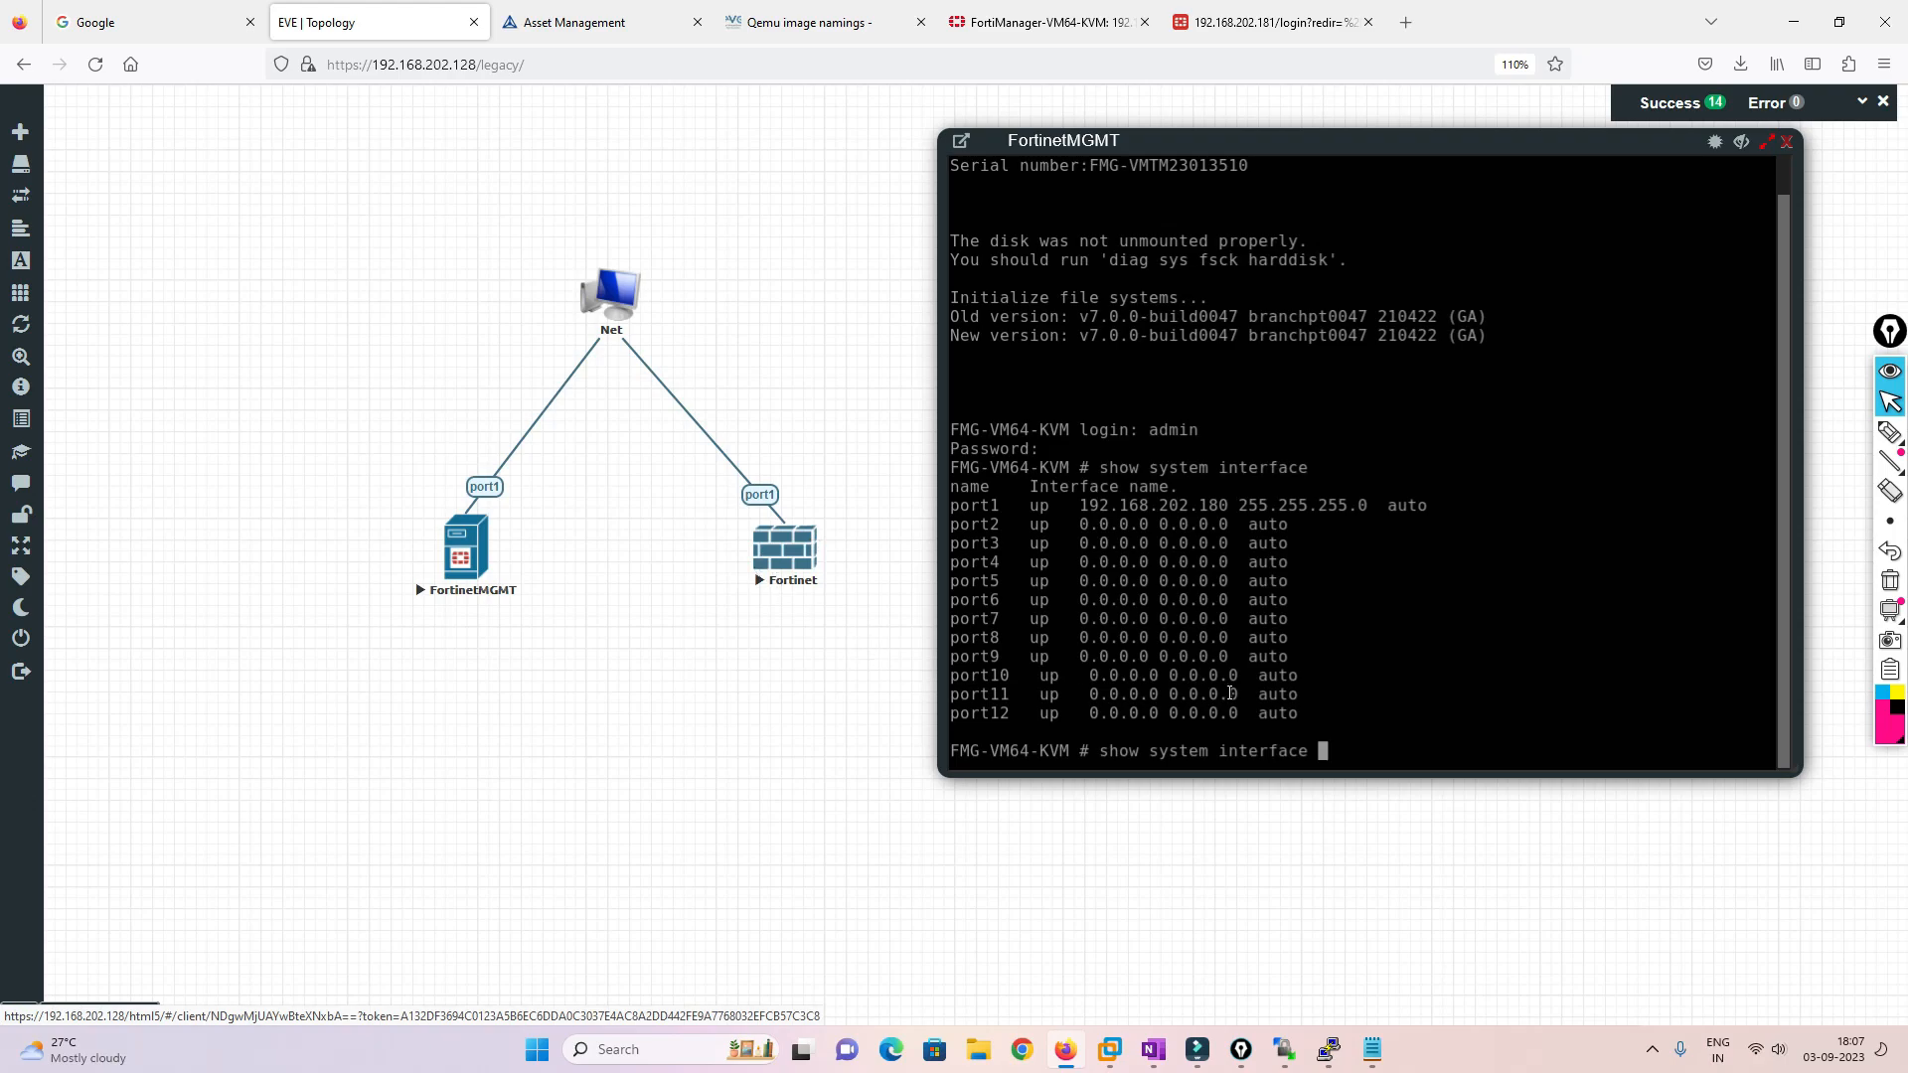
{"action": "key", "text": "BackSpace"}
{"action": "key", "text": "BackSpace"}
{"action": "key", "text": "BackSpace"}
{"action": "key", "text": "BackSpace"}
{"action": "key", "text": "BackSpace"}
{"action": "key", "text": "BackSpace"}
{"action": "key", "text": "BackSpace"}
{"action": "key", "text": "BackSpace"}
{"action": "key", "text": "BackSpace"}
{"action": "key", "text": "BackSpace"}
{"action": "key", "text": "BackSpace"}
{"action": "key", "text": "BackSpace"}
{"action": "key", "text": "BackSpace"}
{"action": "key", "text": "BackSpace"}
{"action": "key", "text": "BackSpace"}
{"action": "key", "text": "BackSpace"}
{"action": "key", "text": "BackSpace"}
{"action": "key", "text": "BackSpace"}
{"action": "key", "text": "BackSpace"}
{"action": "key", "text": "BackSpace"}
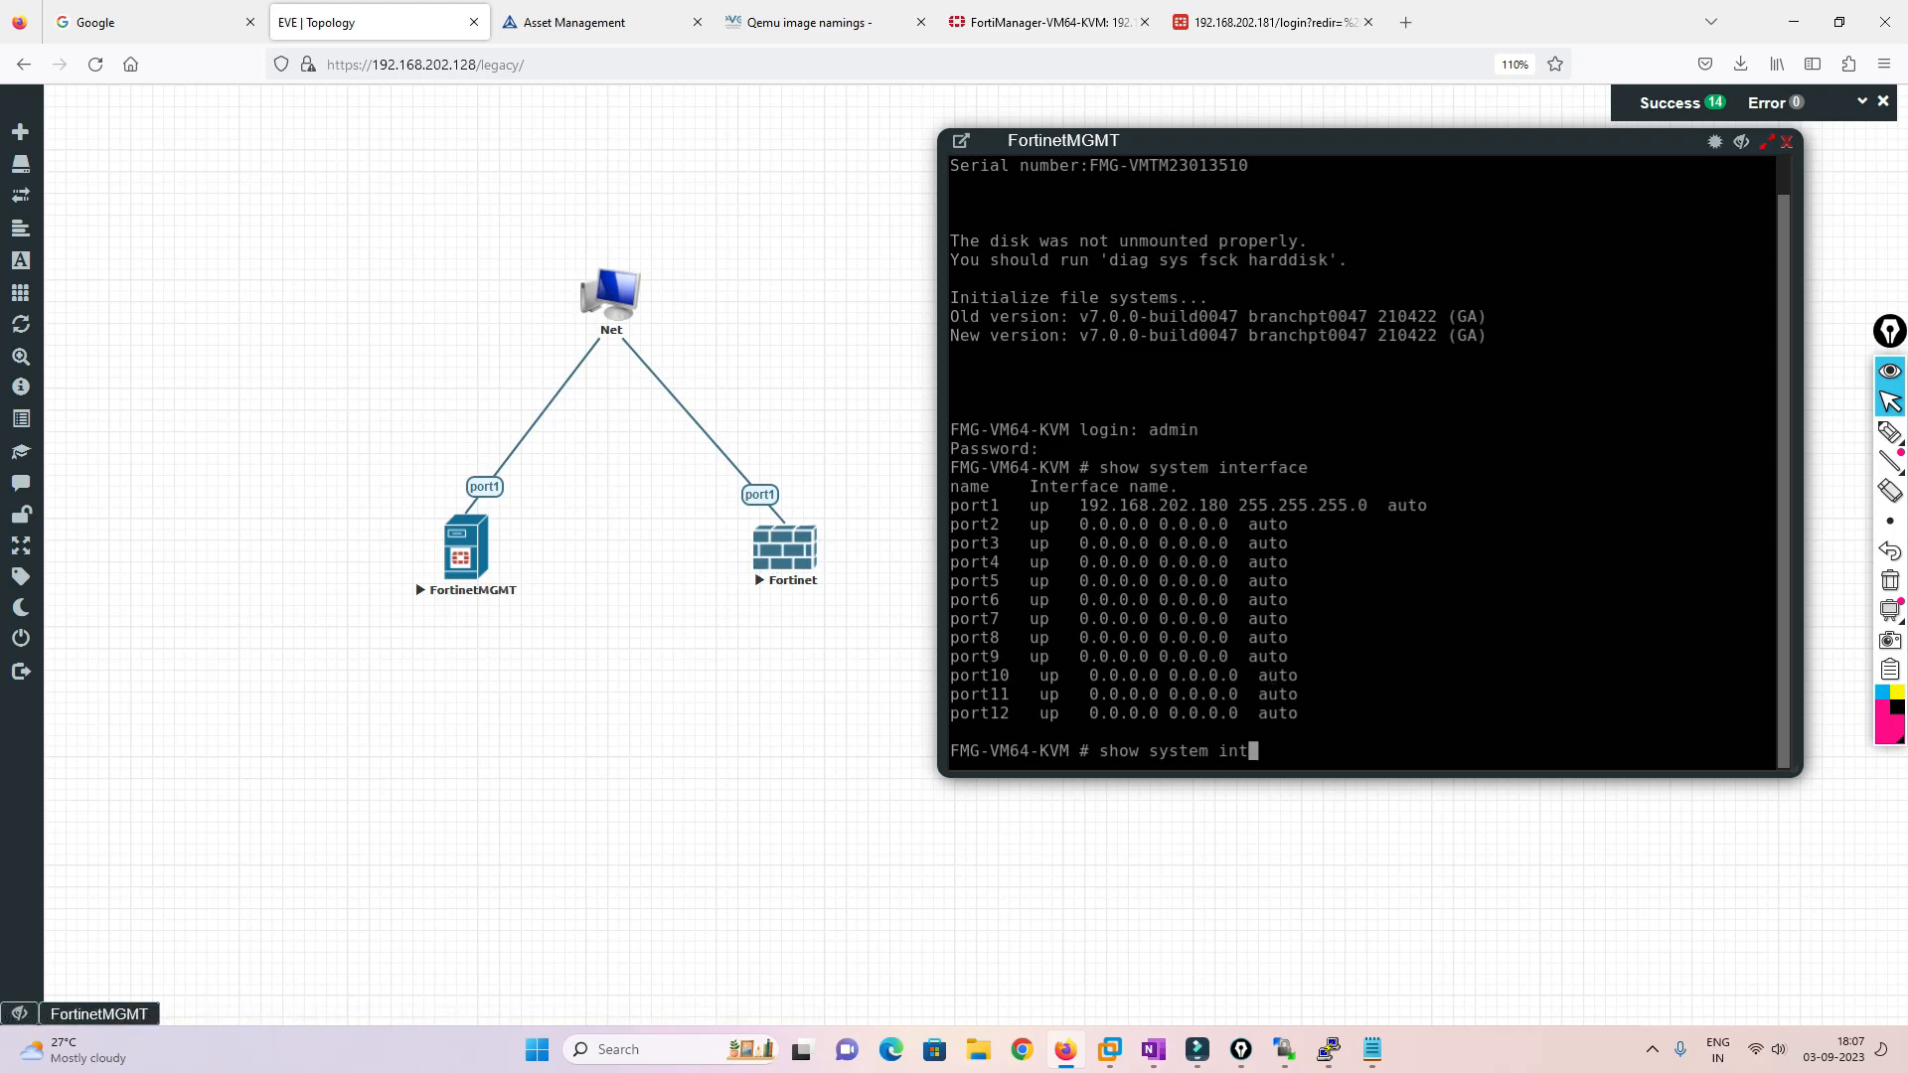
{"action": "type", "text": "config system global"}
{"action": "key", "text": "Return"}
{"action": "type", "text": "set "}
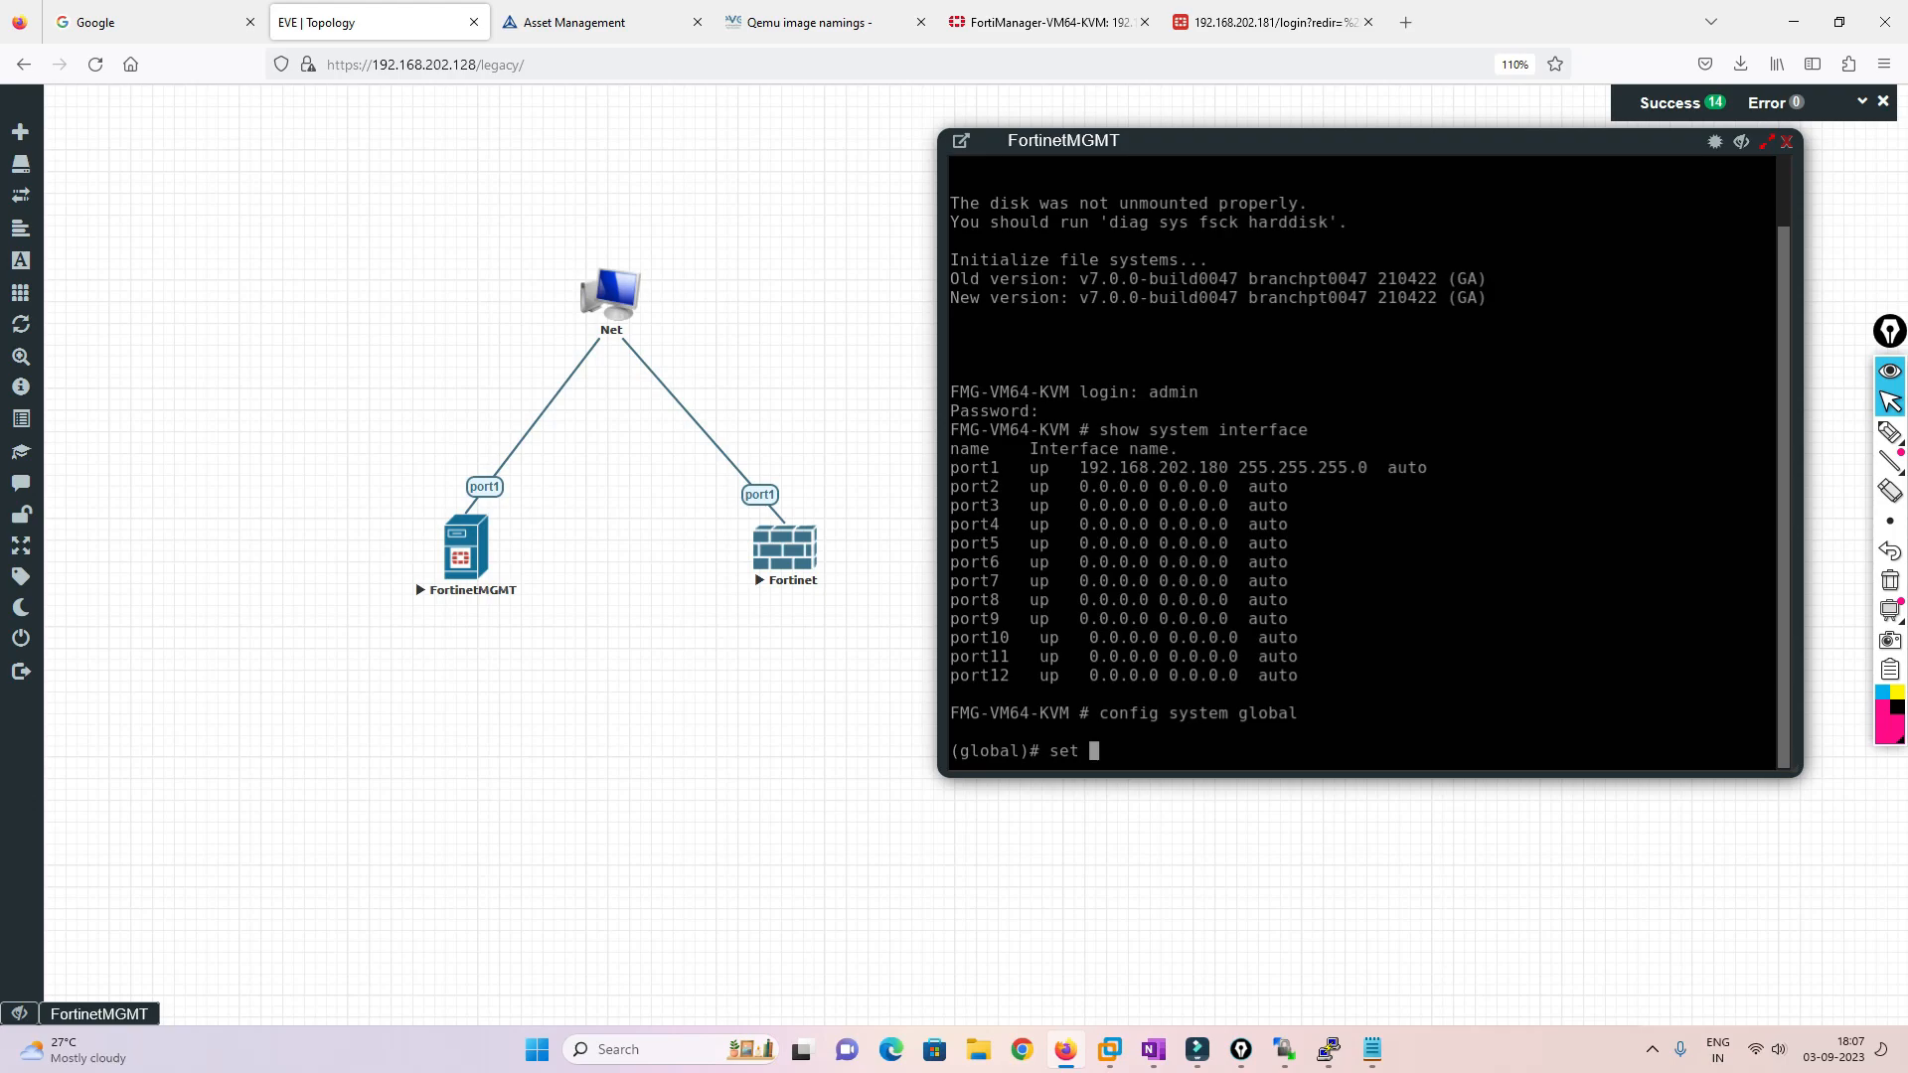
{"action": "type", "text": "ssl"}
{"action": "key", "text": "Tab"}
{"action": "type", "text": "enable"}
{"action": "key", "text": "Return"}
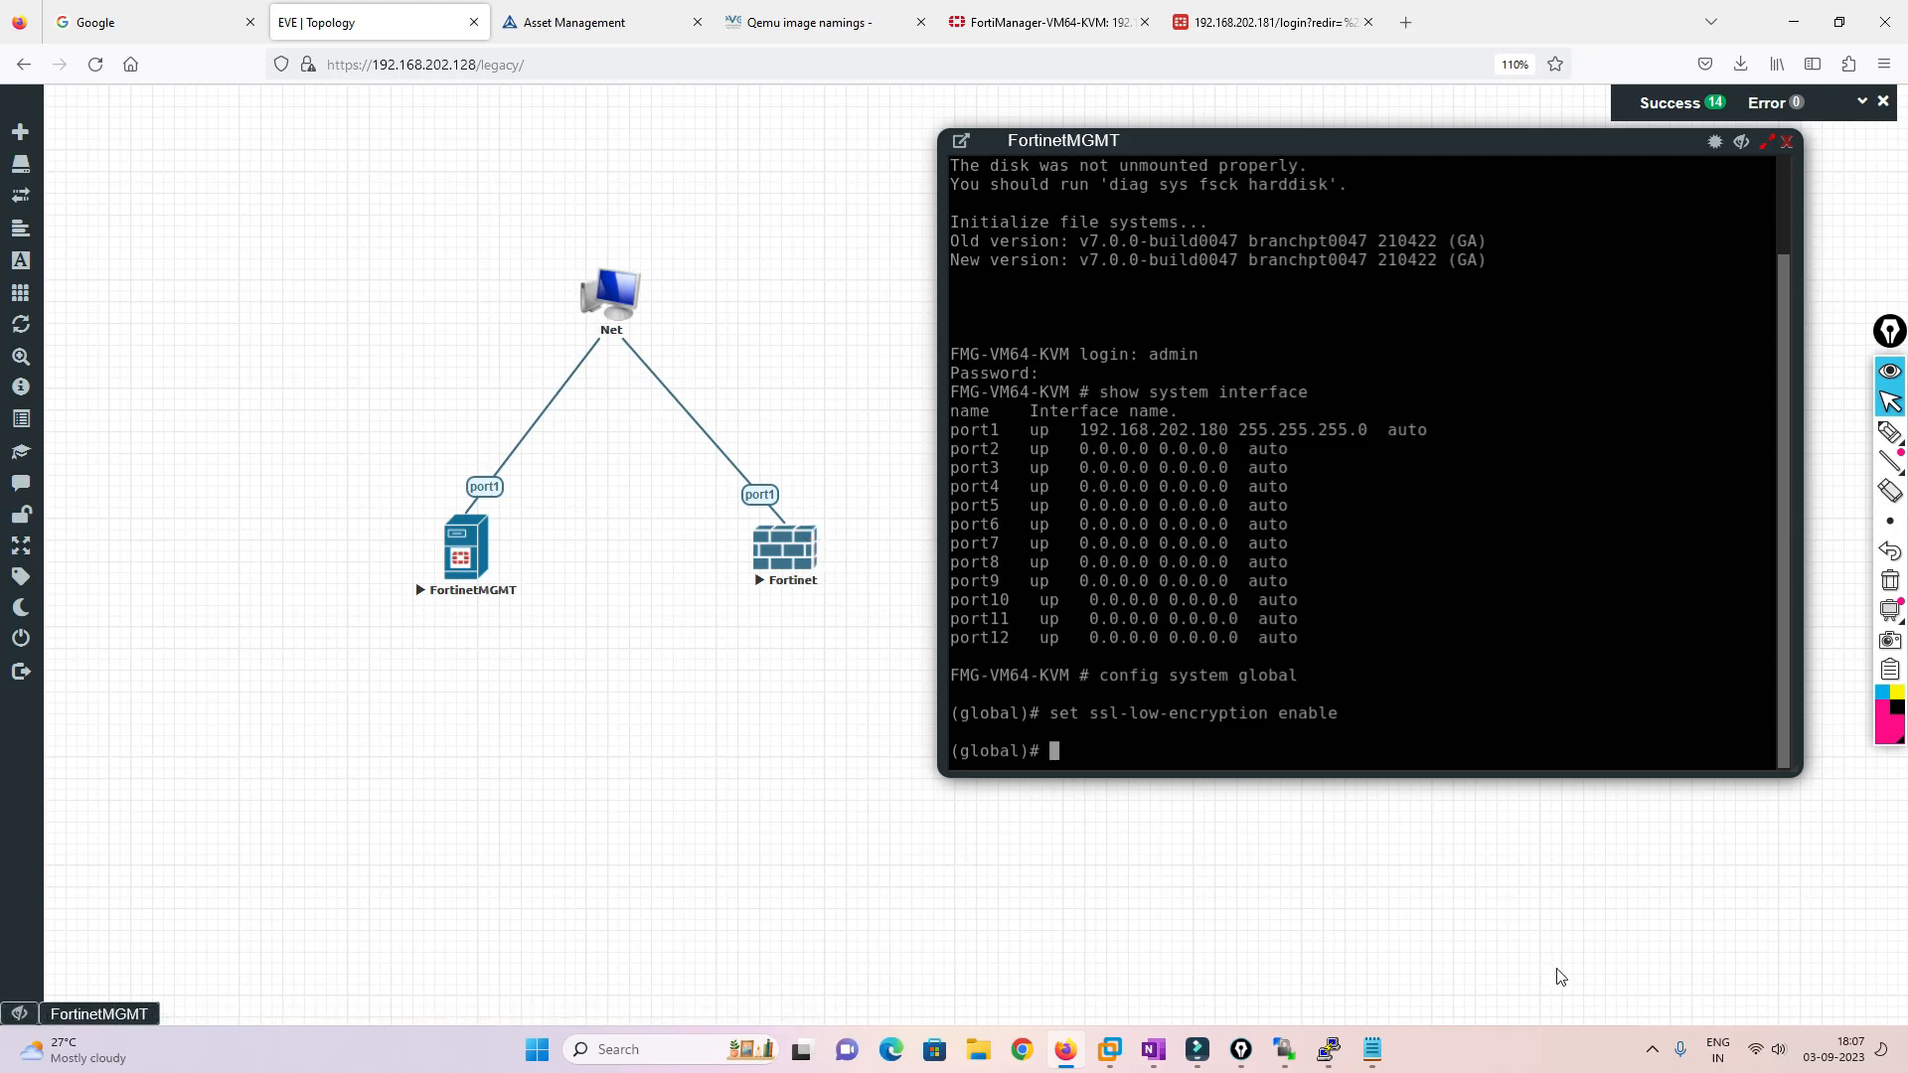
Set fgfm-ssl-protocol to sslv3 and save the global settings
{"action": "type", "text": "set "}
{"action": "type", "text": "f"}
{"action": "type", "text": "gfm-ca-cert"}
{"action": "key", "text": "Tab"}
{"action": "key", "text": "Tab"}
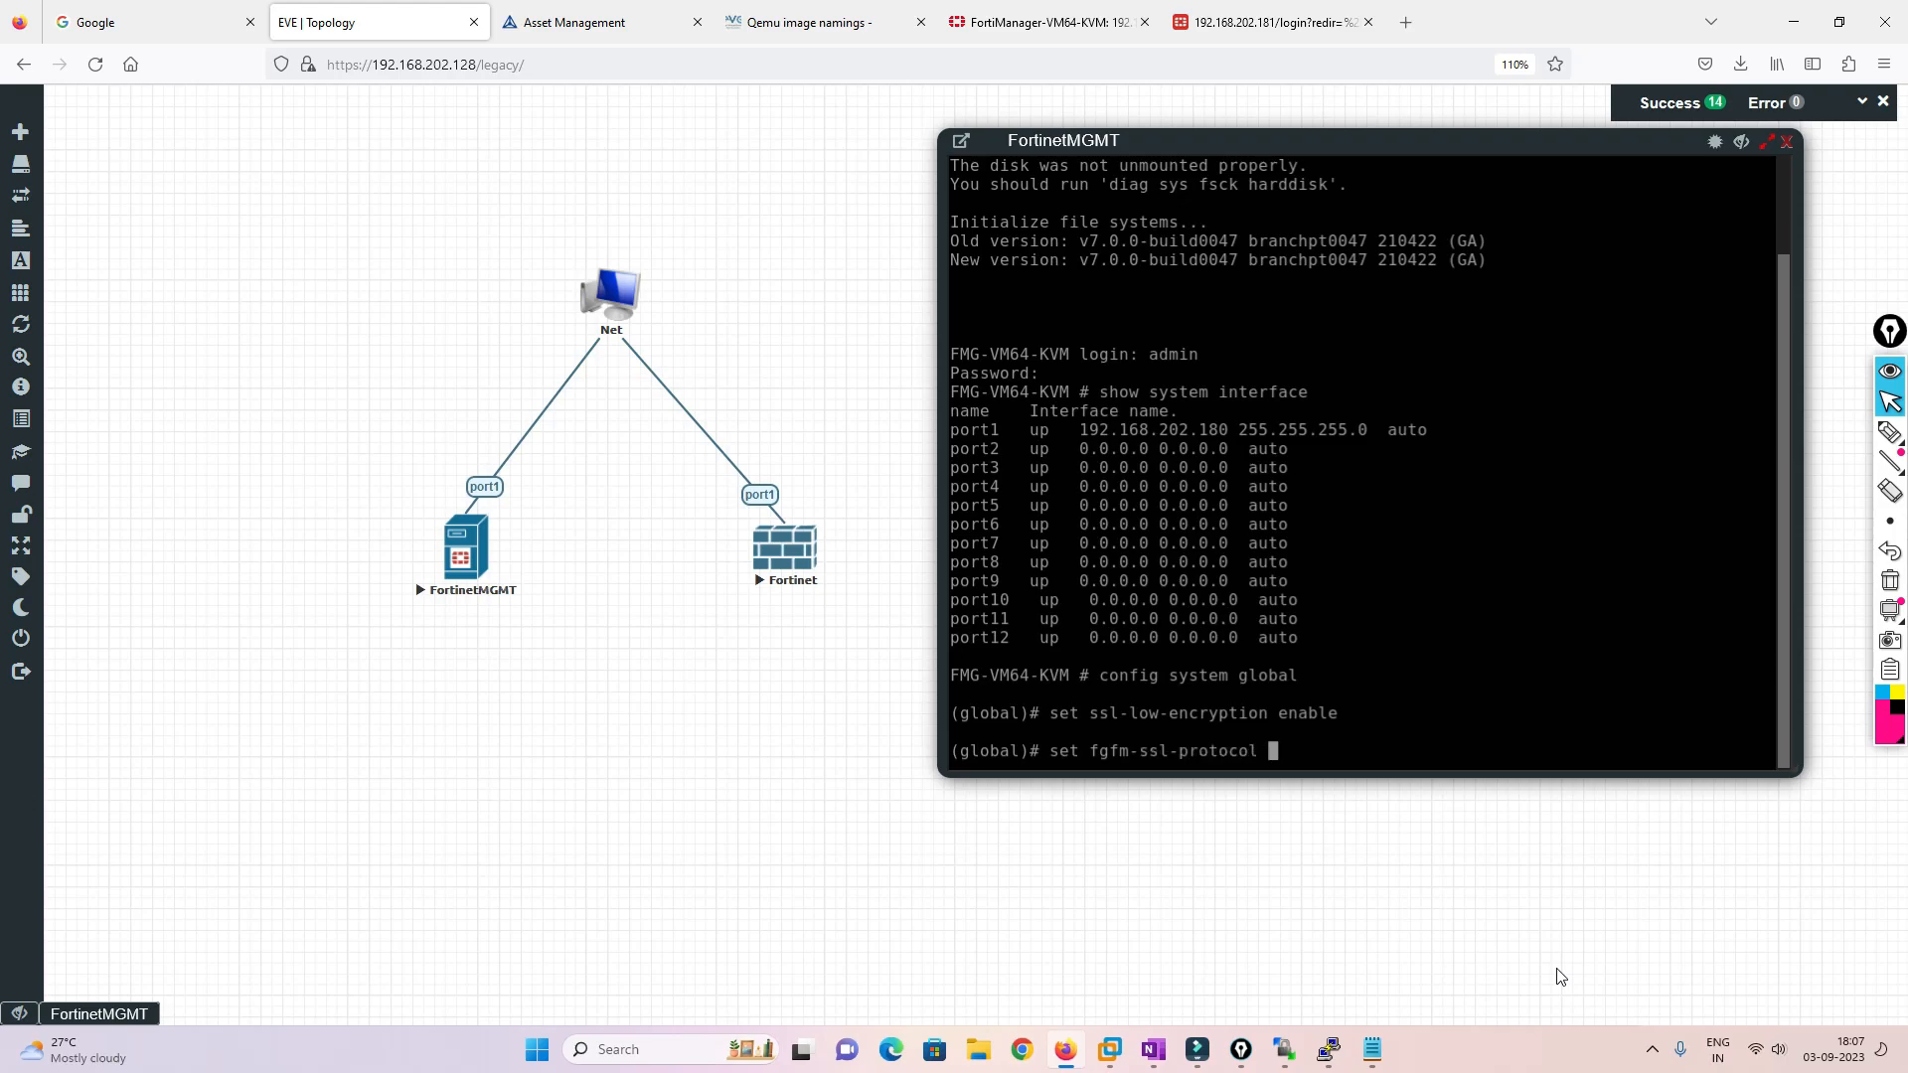
{"action": "type", "text": "sslv3"}
{"action": "key", "text": "Return"}
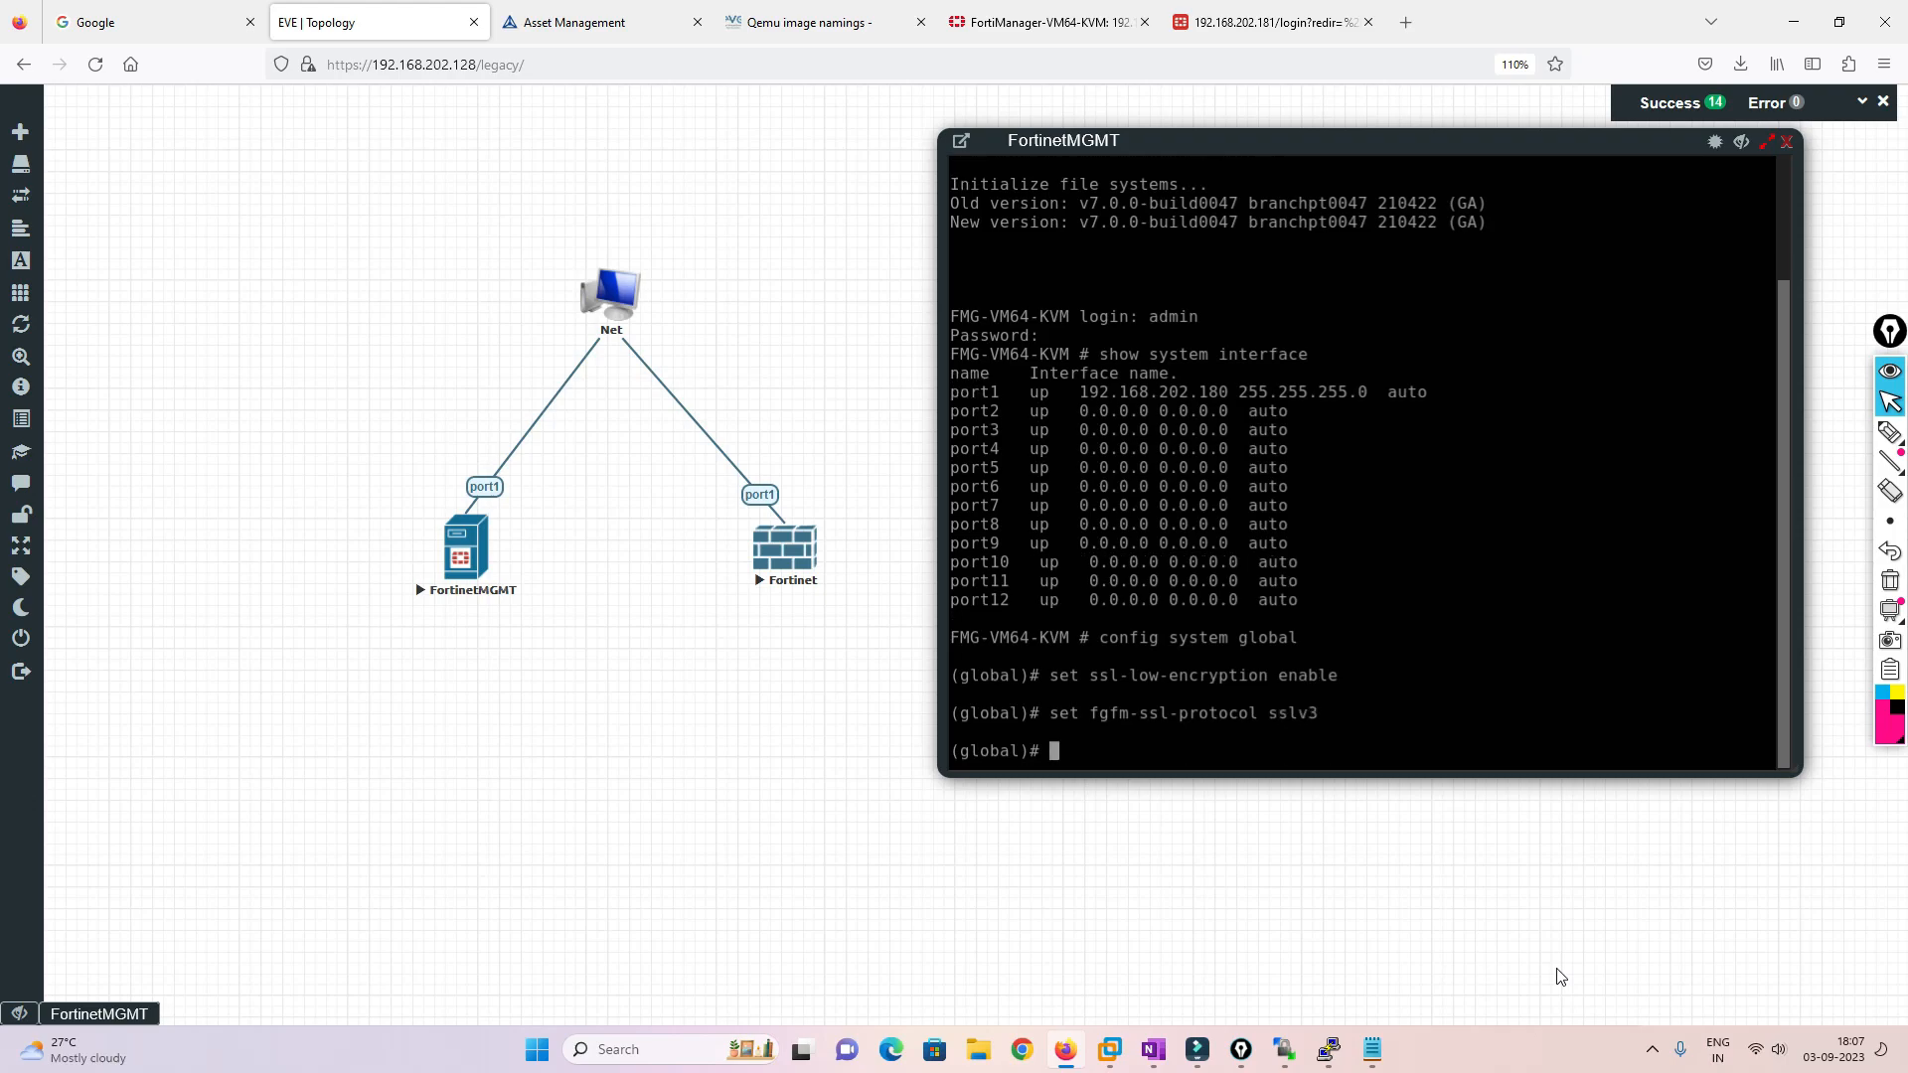
{"action": "type", "text": "end"}
{"action": "key", "text": "Return"}
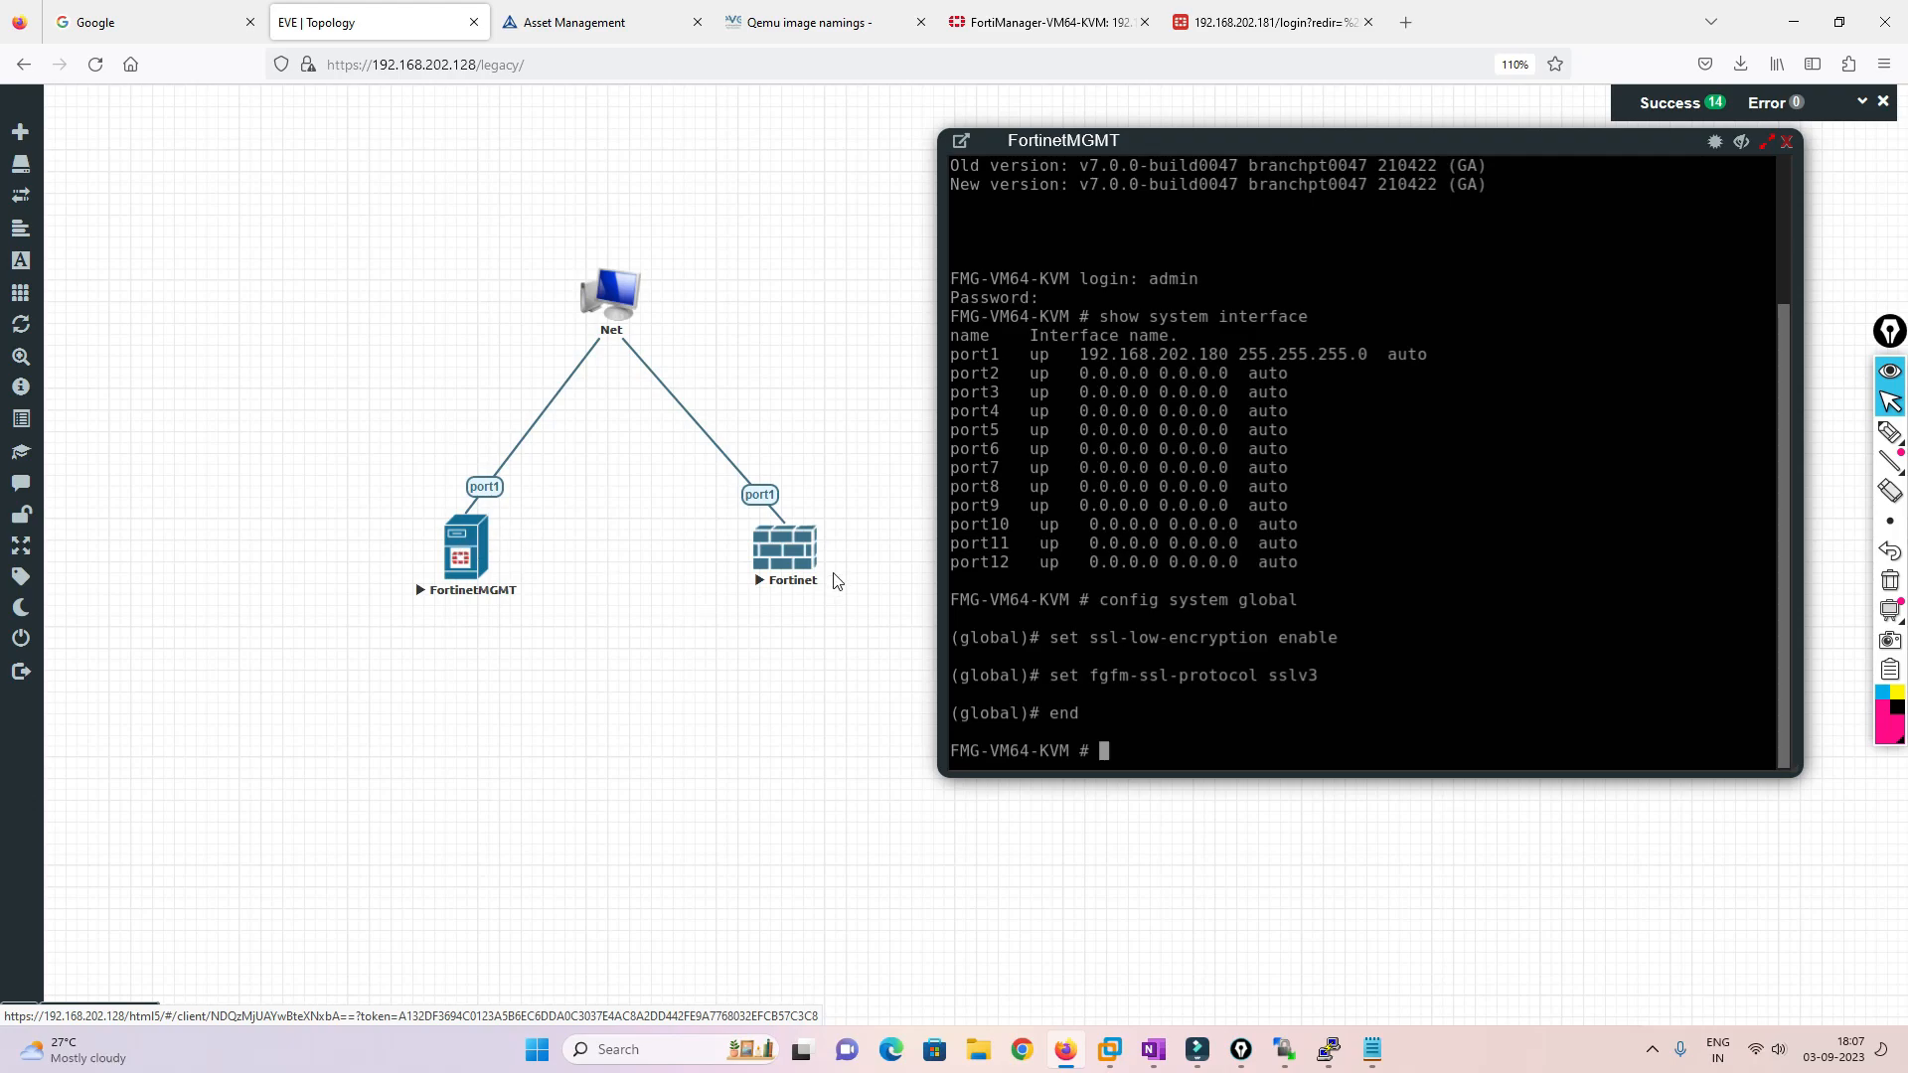
Re-probe 192.168.202.181 in Add Device and proceed with the discovered FortiGate-VM64-KVM
{"action": "left_click", "coordinate": [556, 24]}
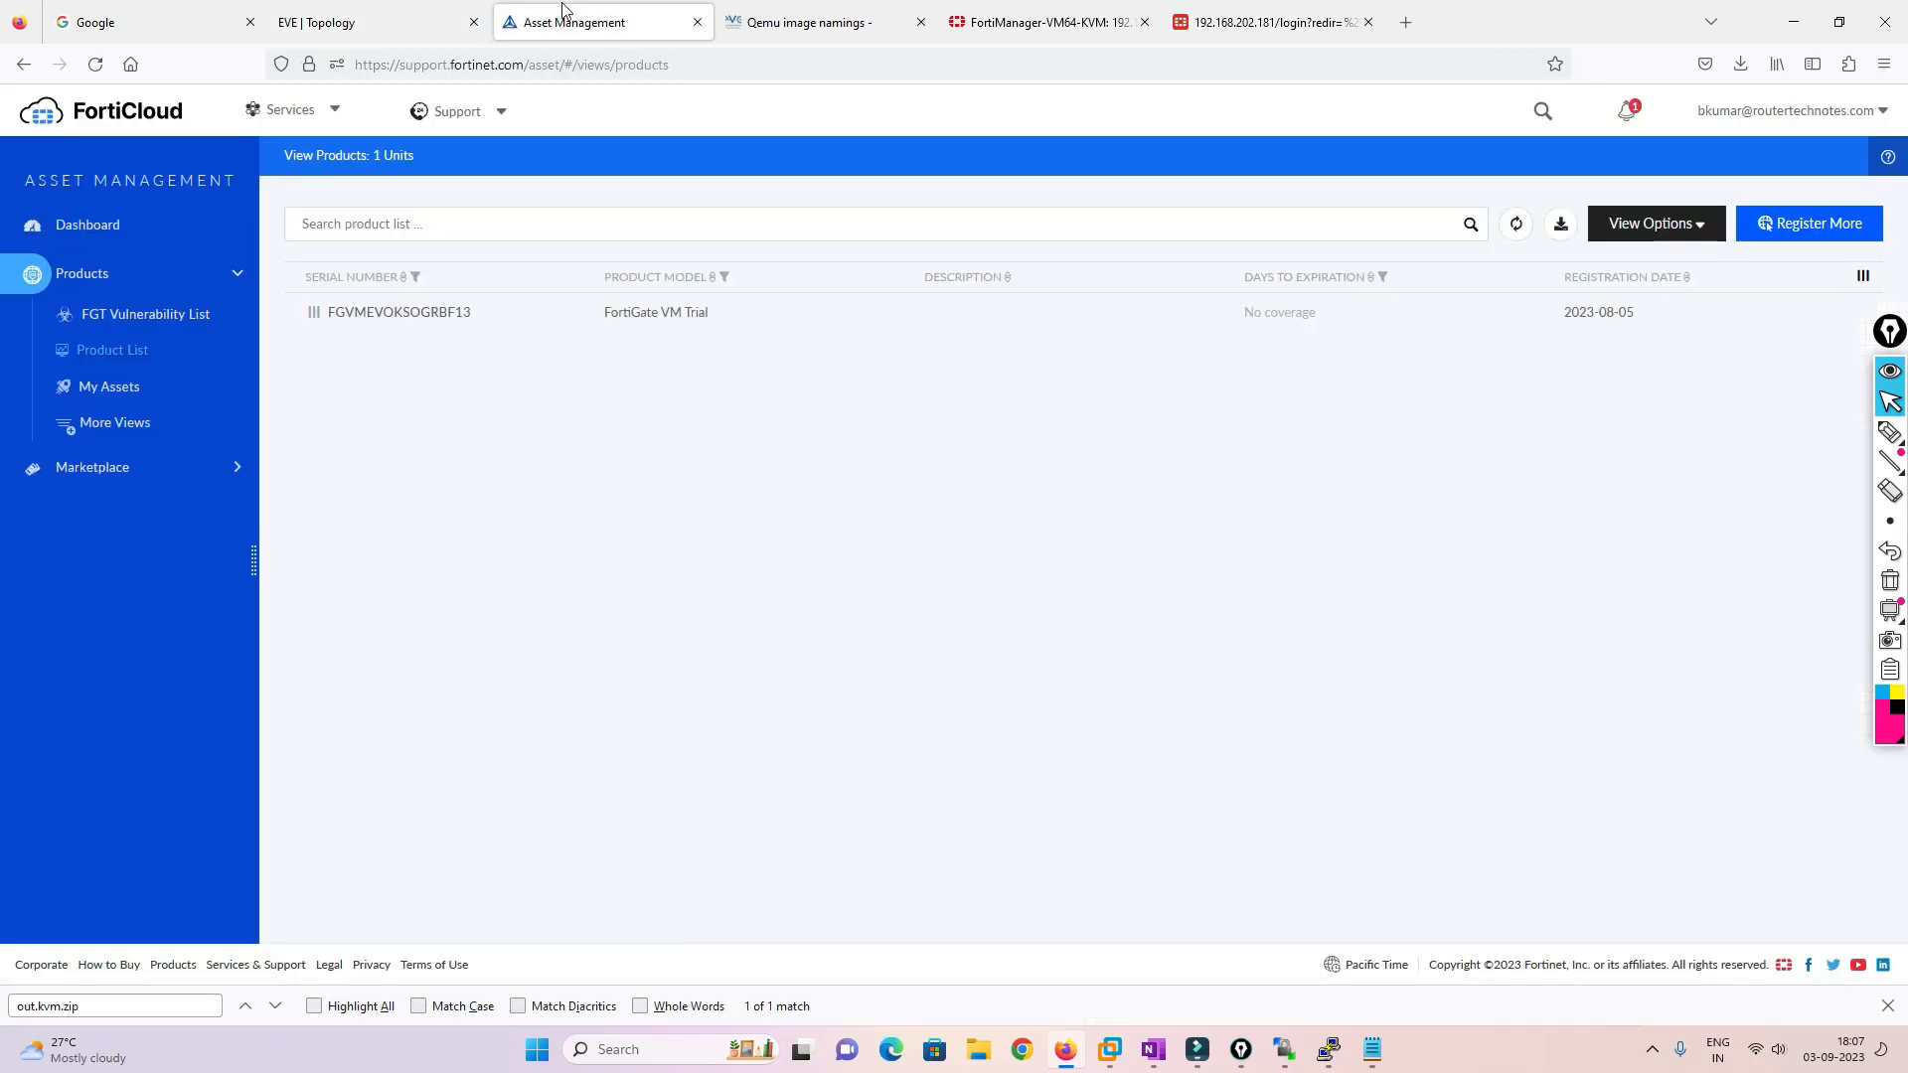
{"action": "left_click", "coordinate": [765, 8]}
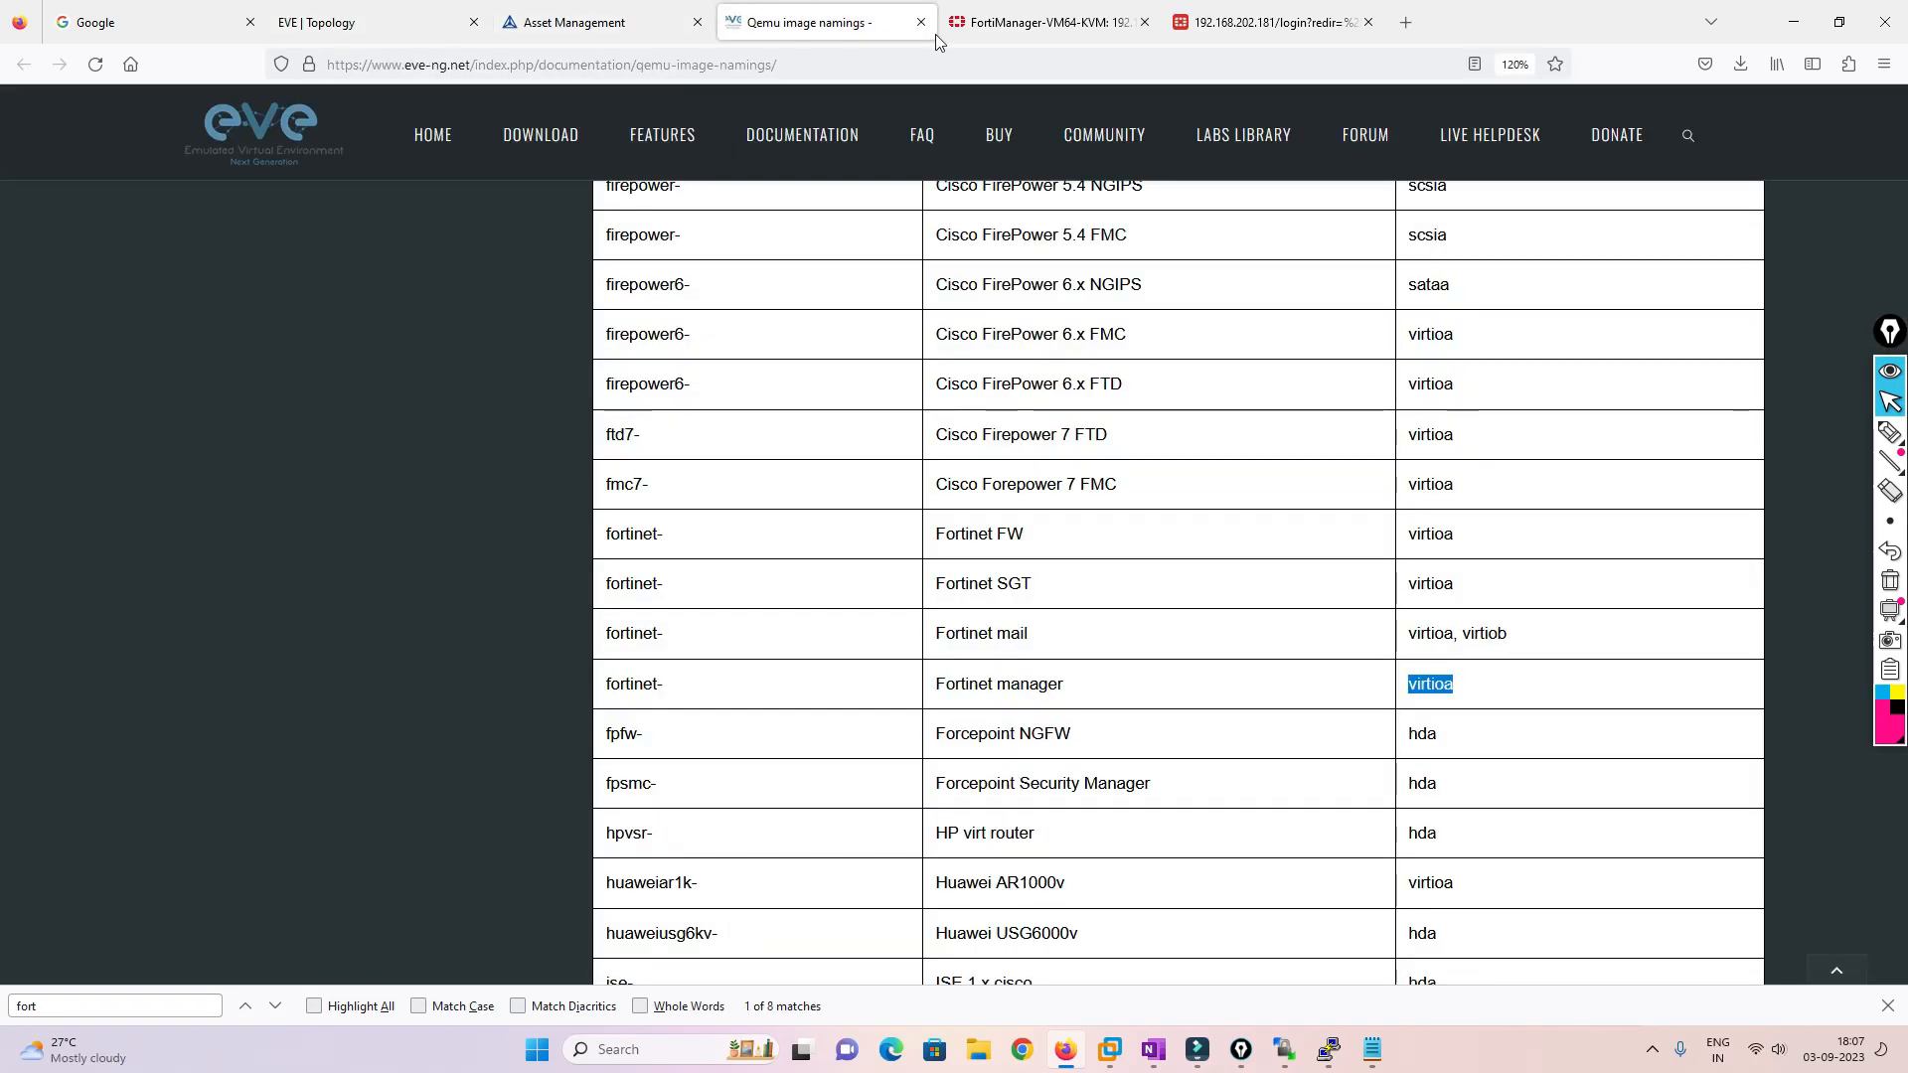
{"action": "left_click", "coordinate": [1240, 8]}
{"action": "left_click", "coordinate": [1064, 14]}
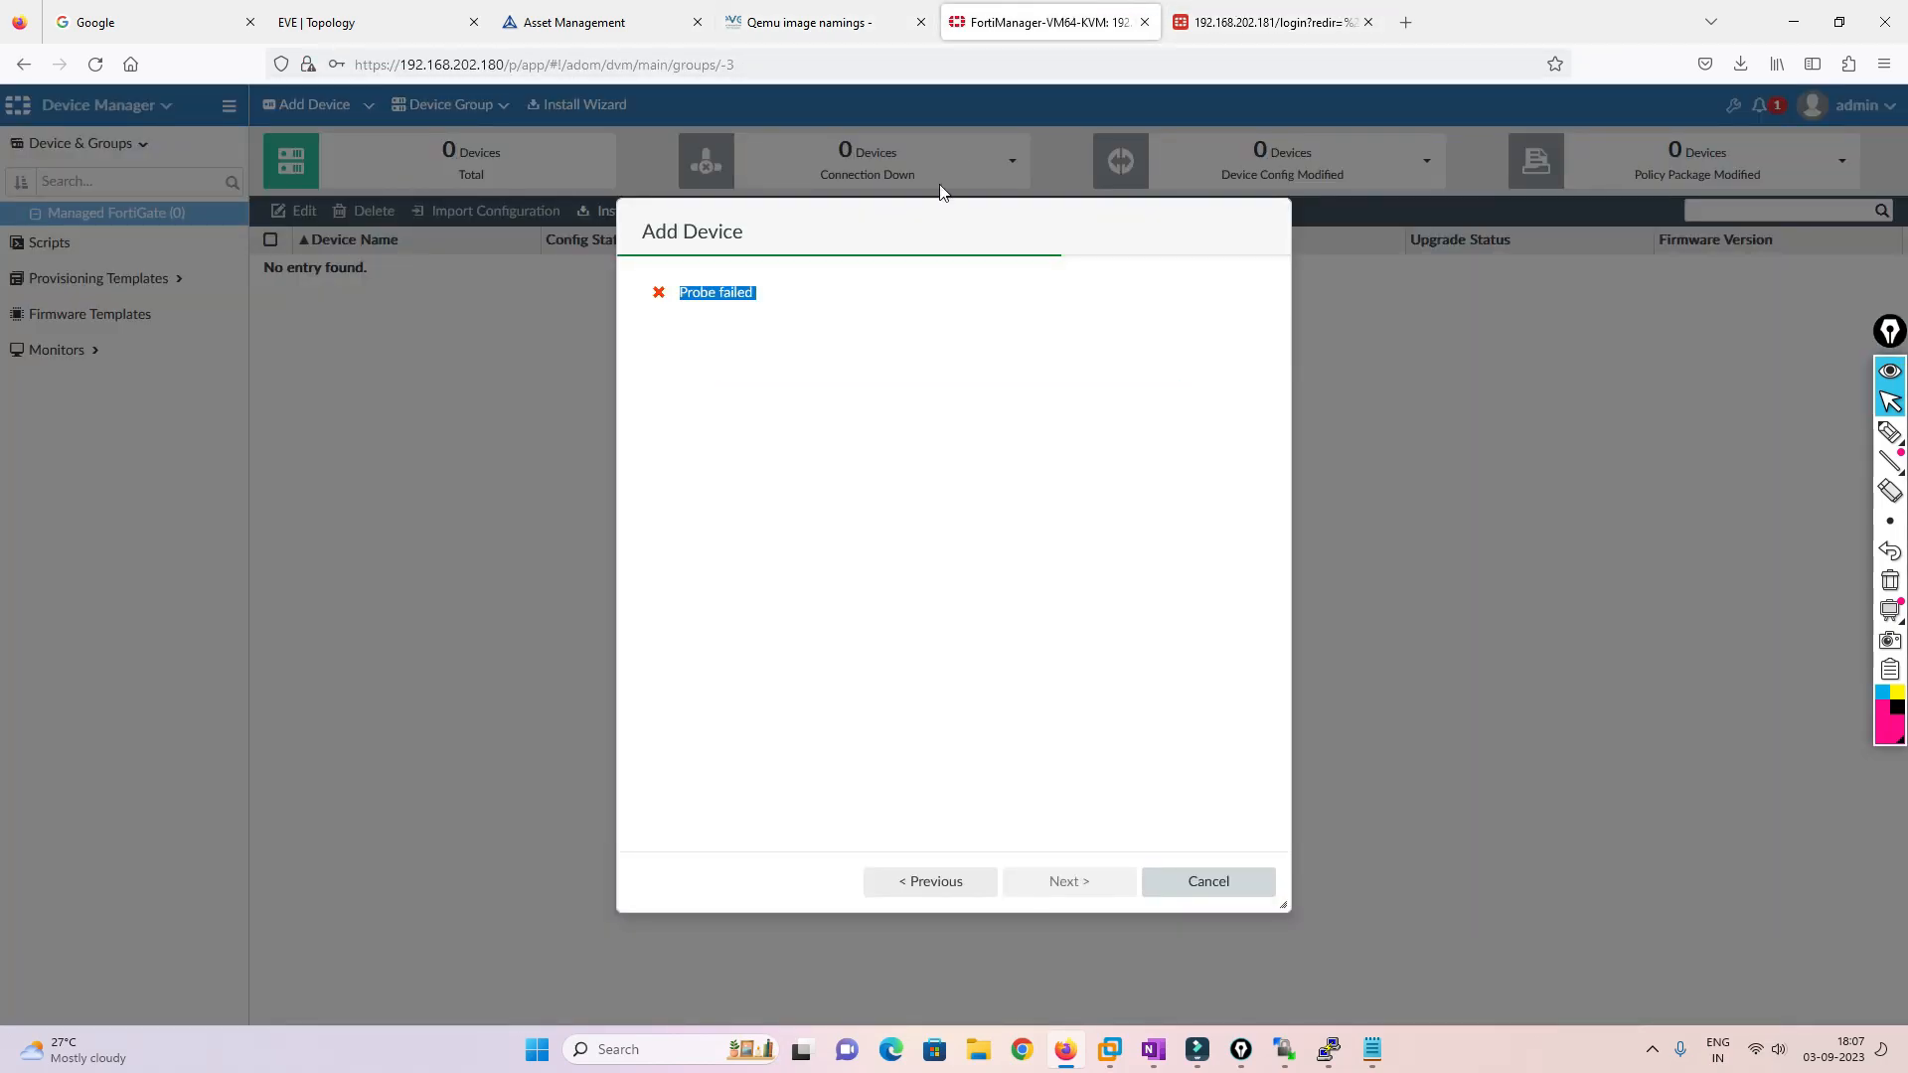
{"action": "left_click", "coordinate": [932, 884]}
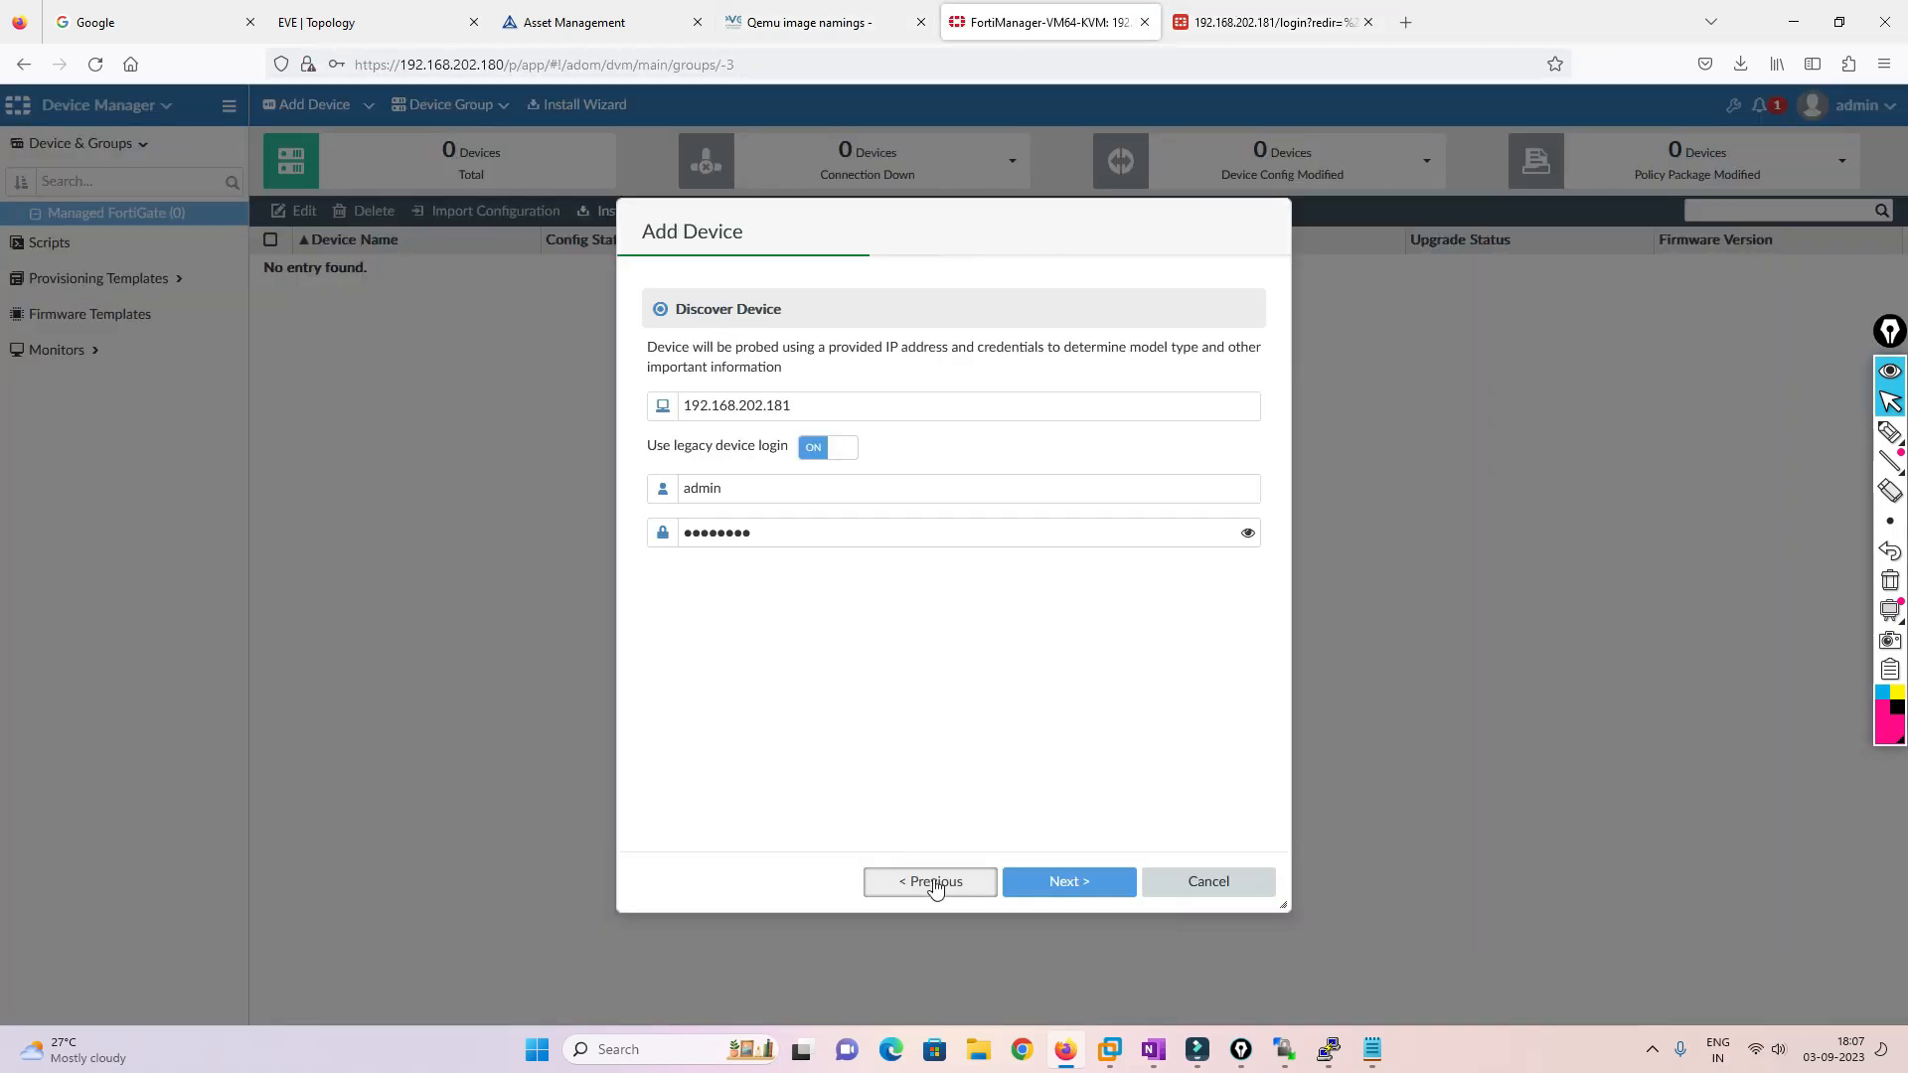
{"action": "left_click", "coordinate": [1090, 893]}
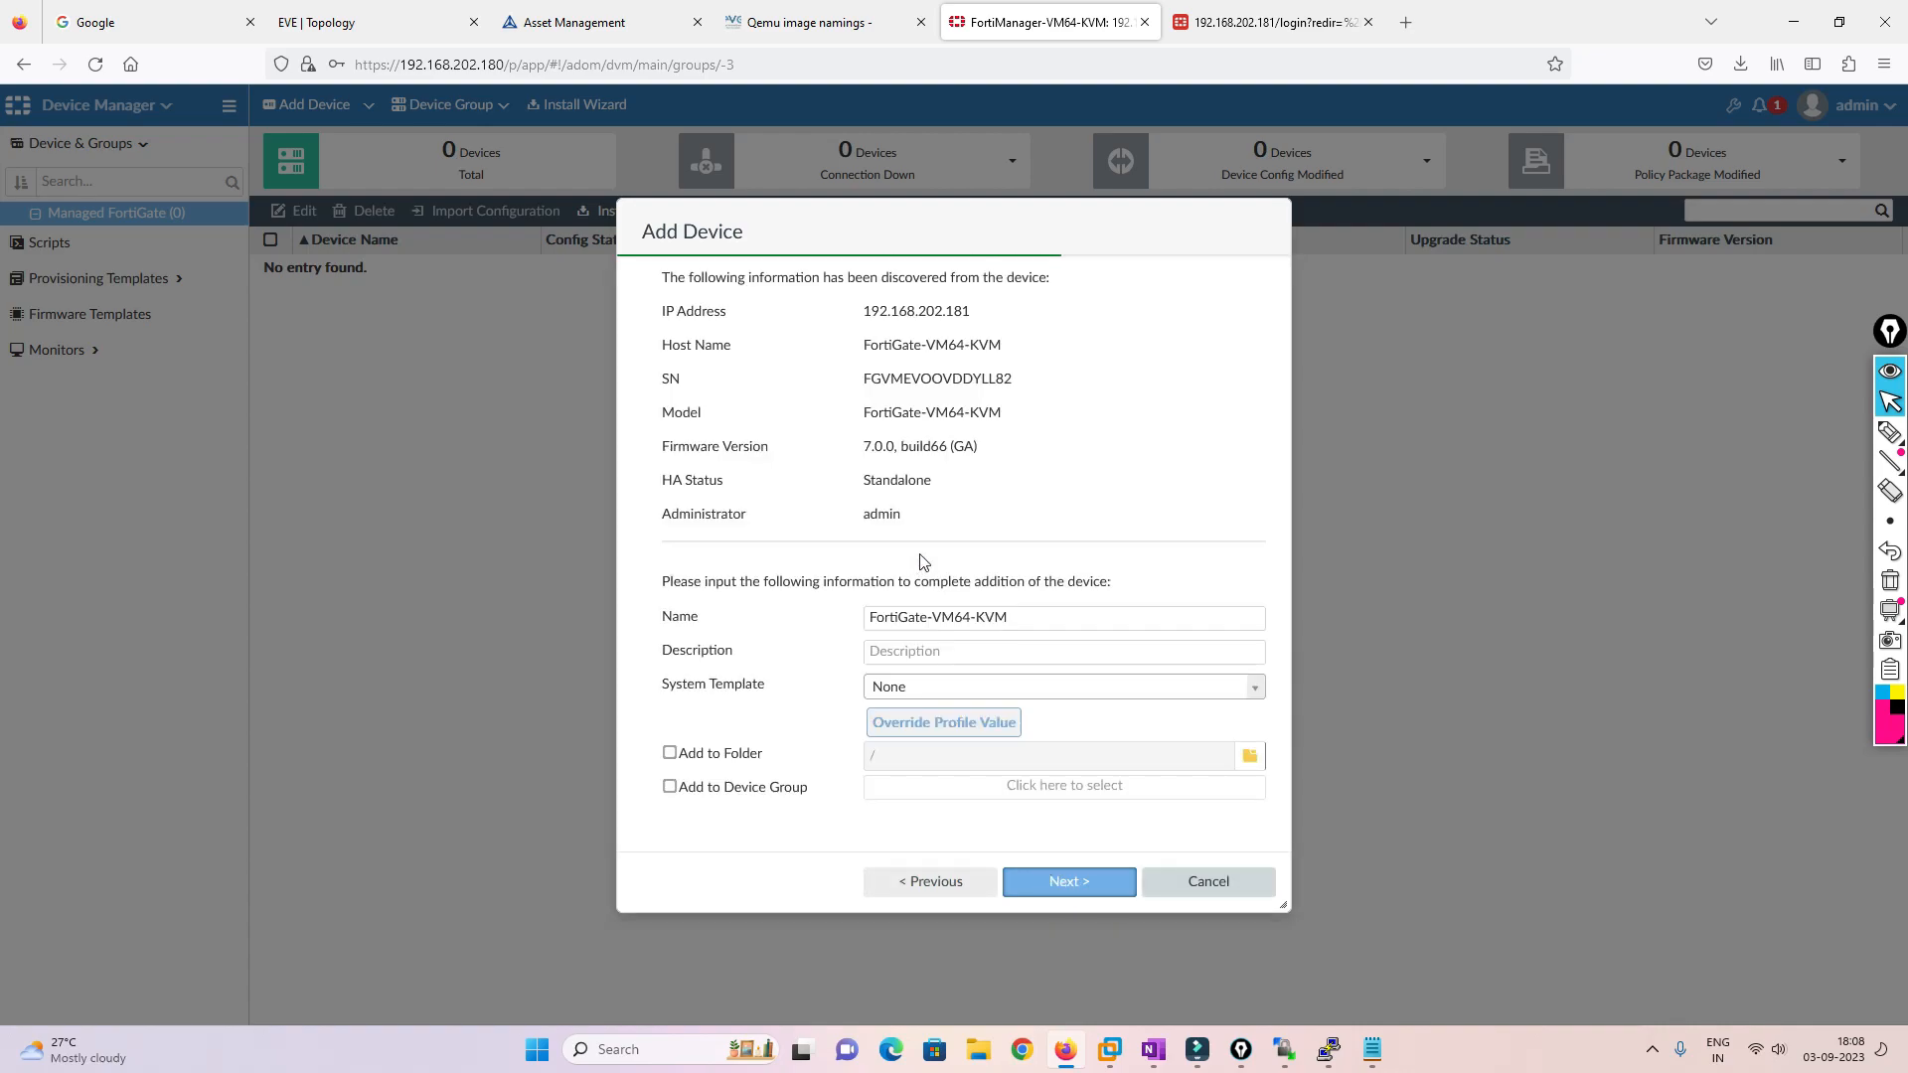
{"action": "left_click_drag", "start_coordinate": [863, 311], "coordinate": [1029, 517]}
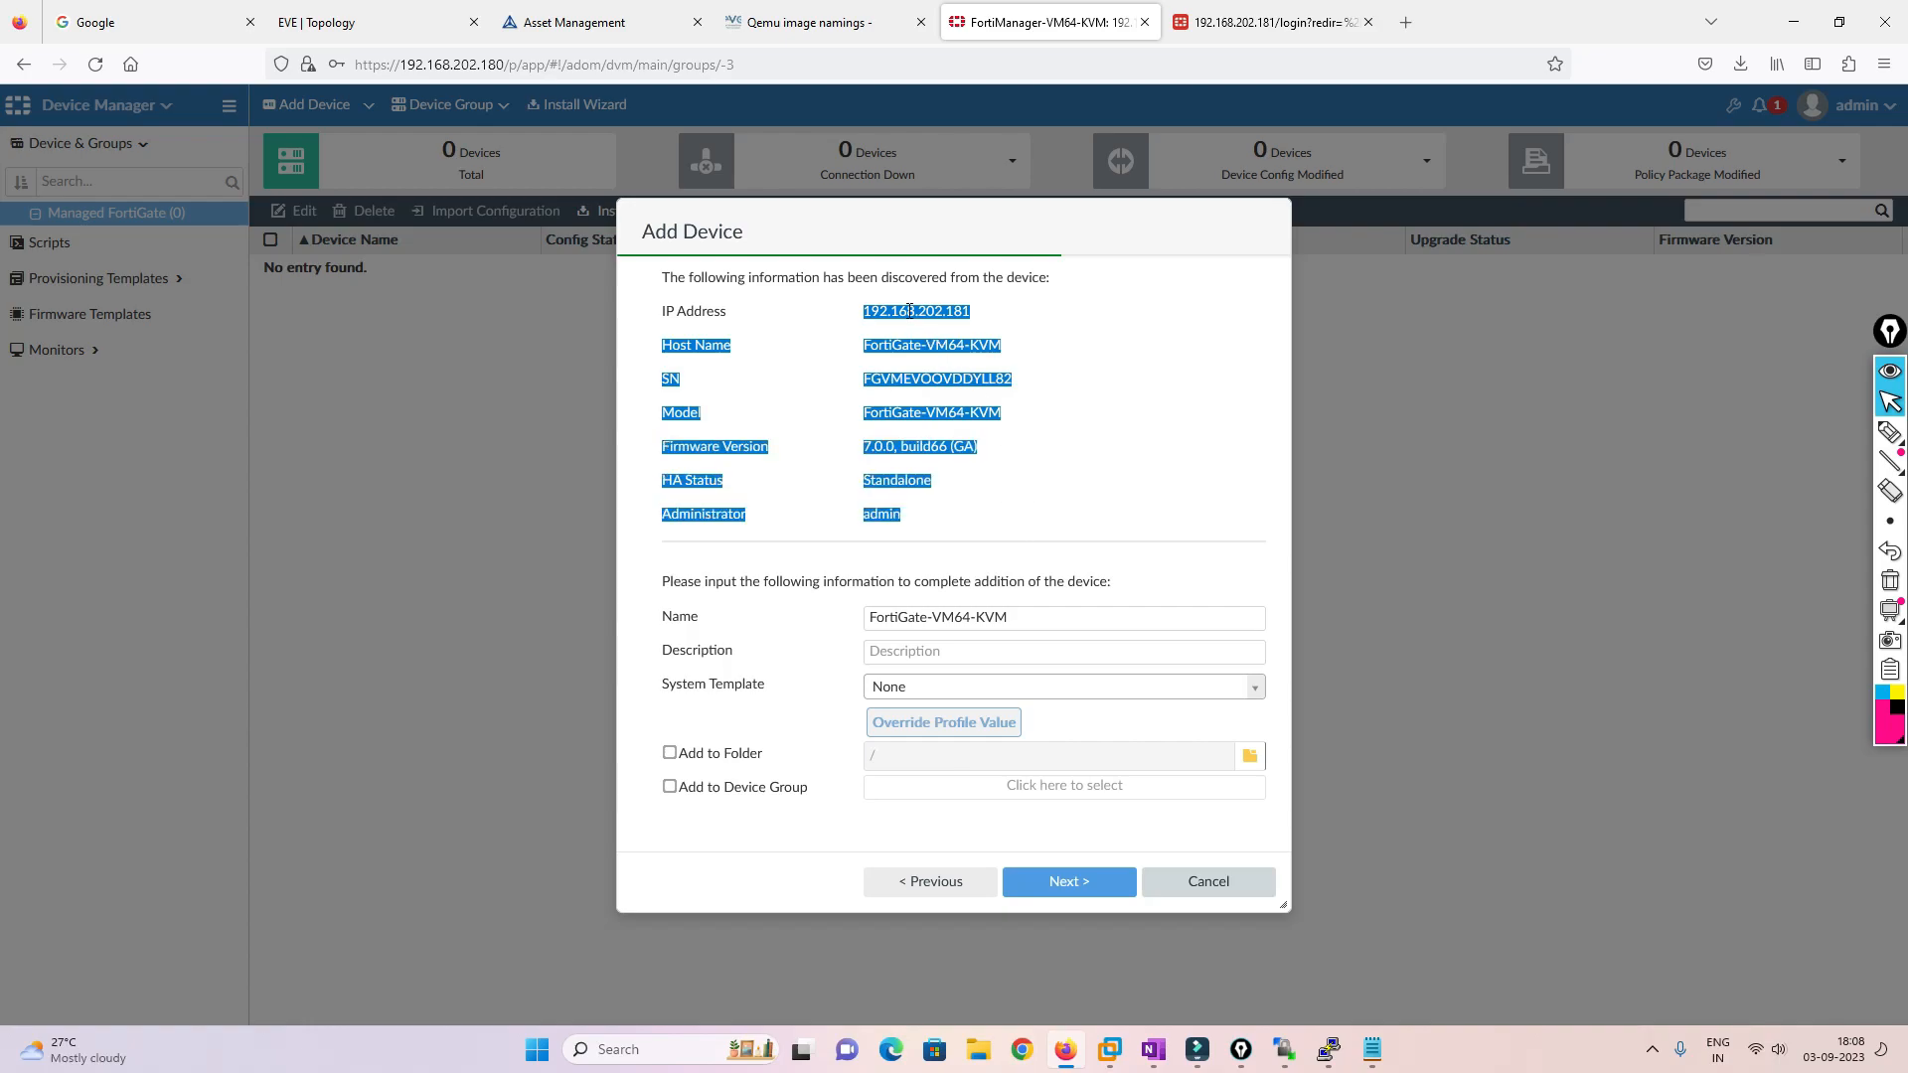
{"action": "left_click", "coordinate": [1016, 331]}
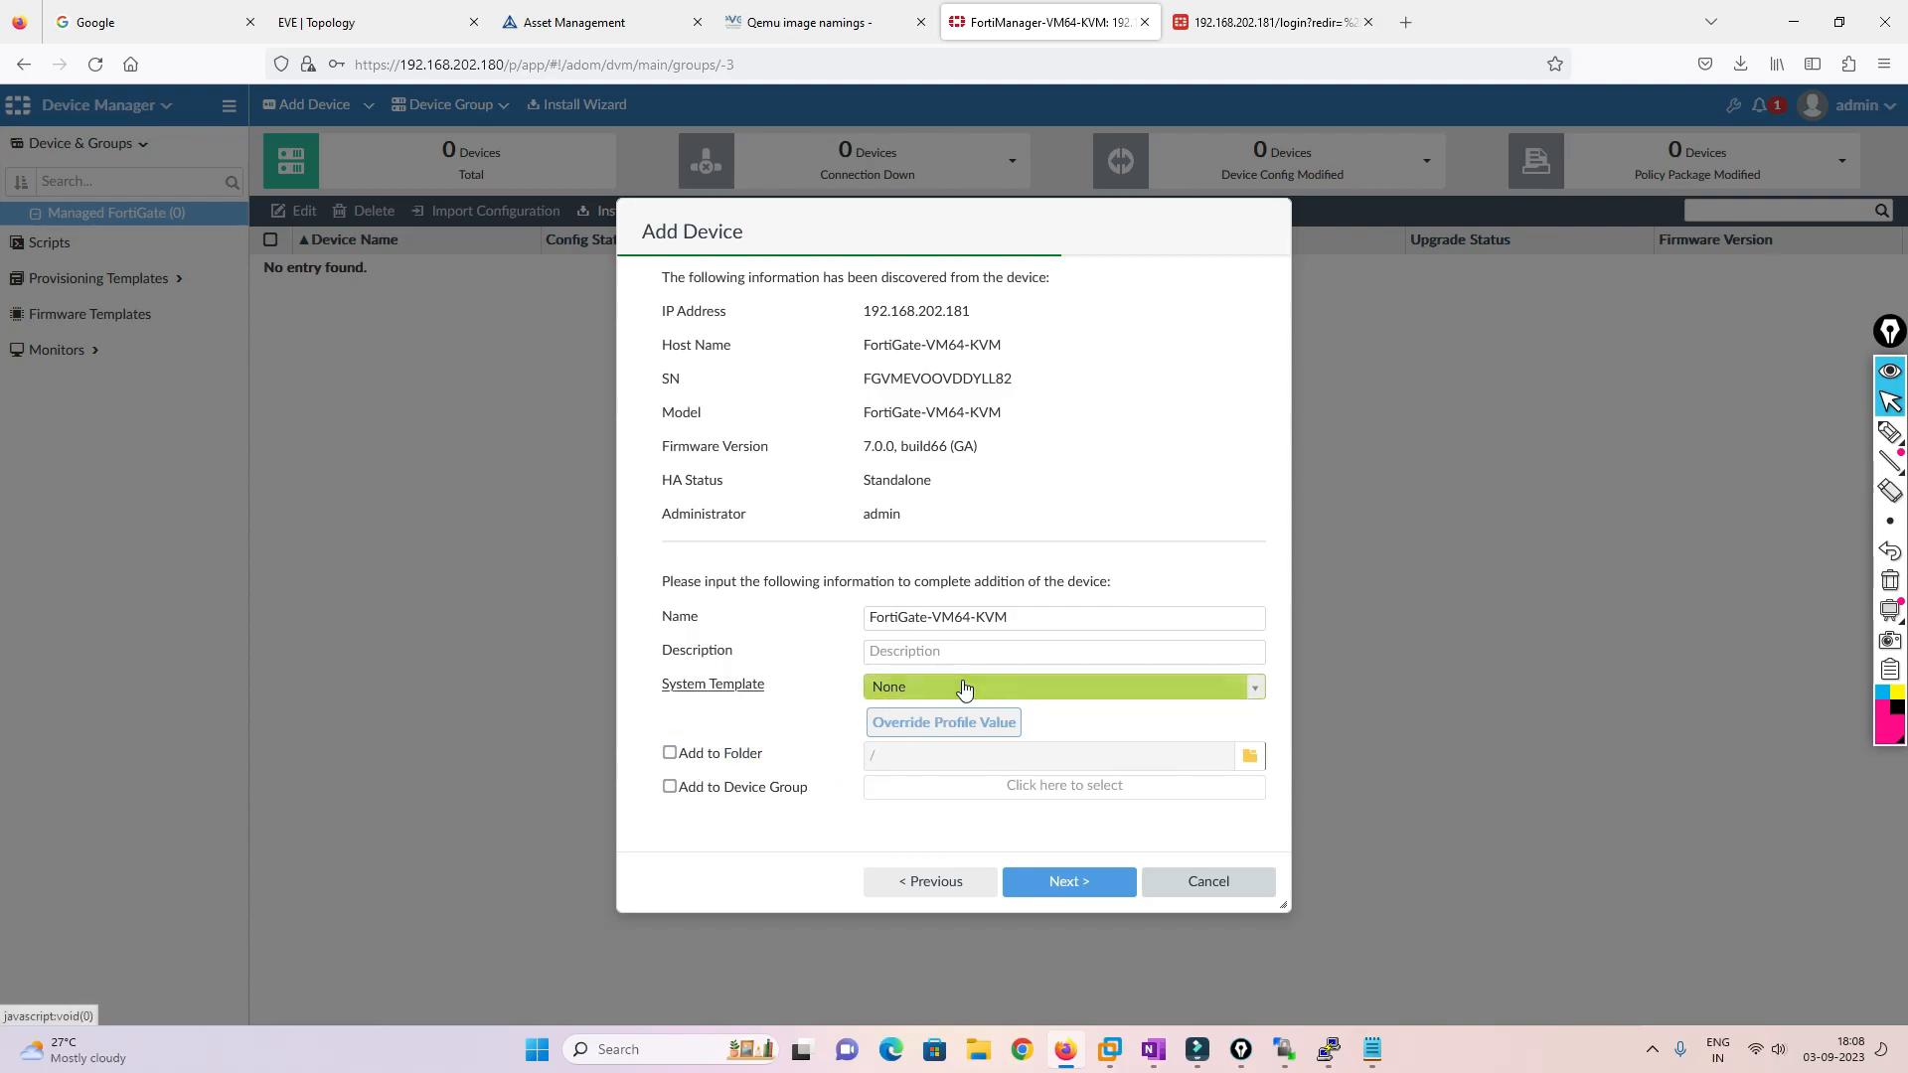
{"action": "left_click", "coordinate": [1069, 887]}
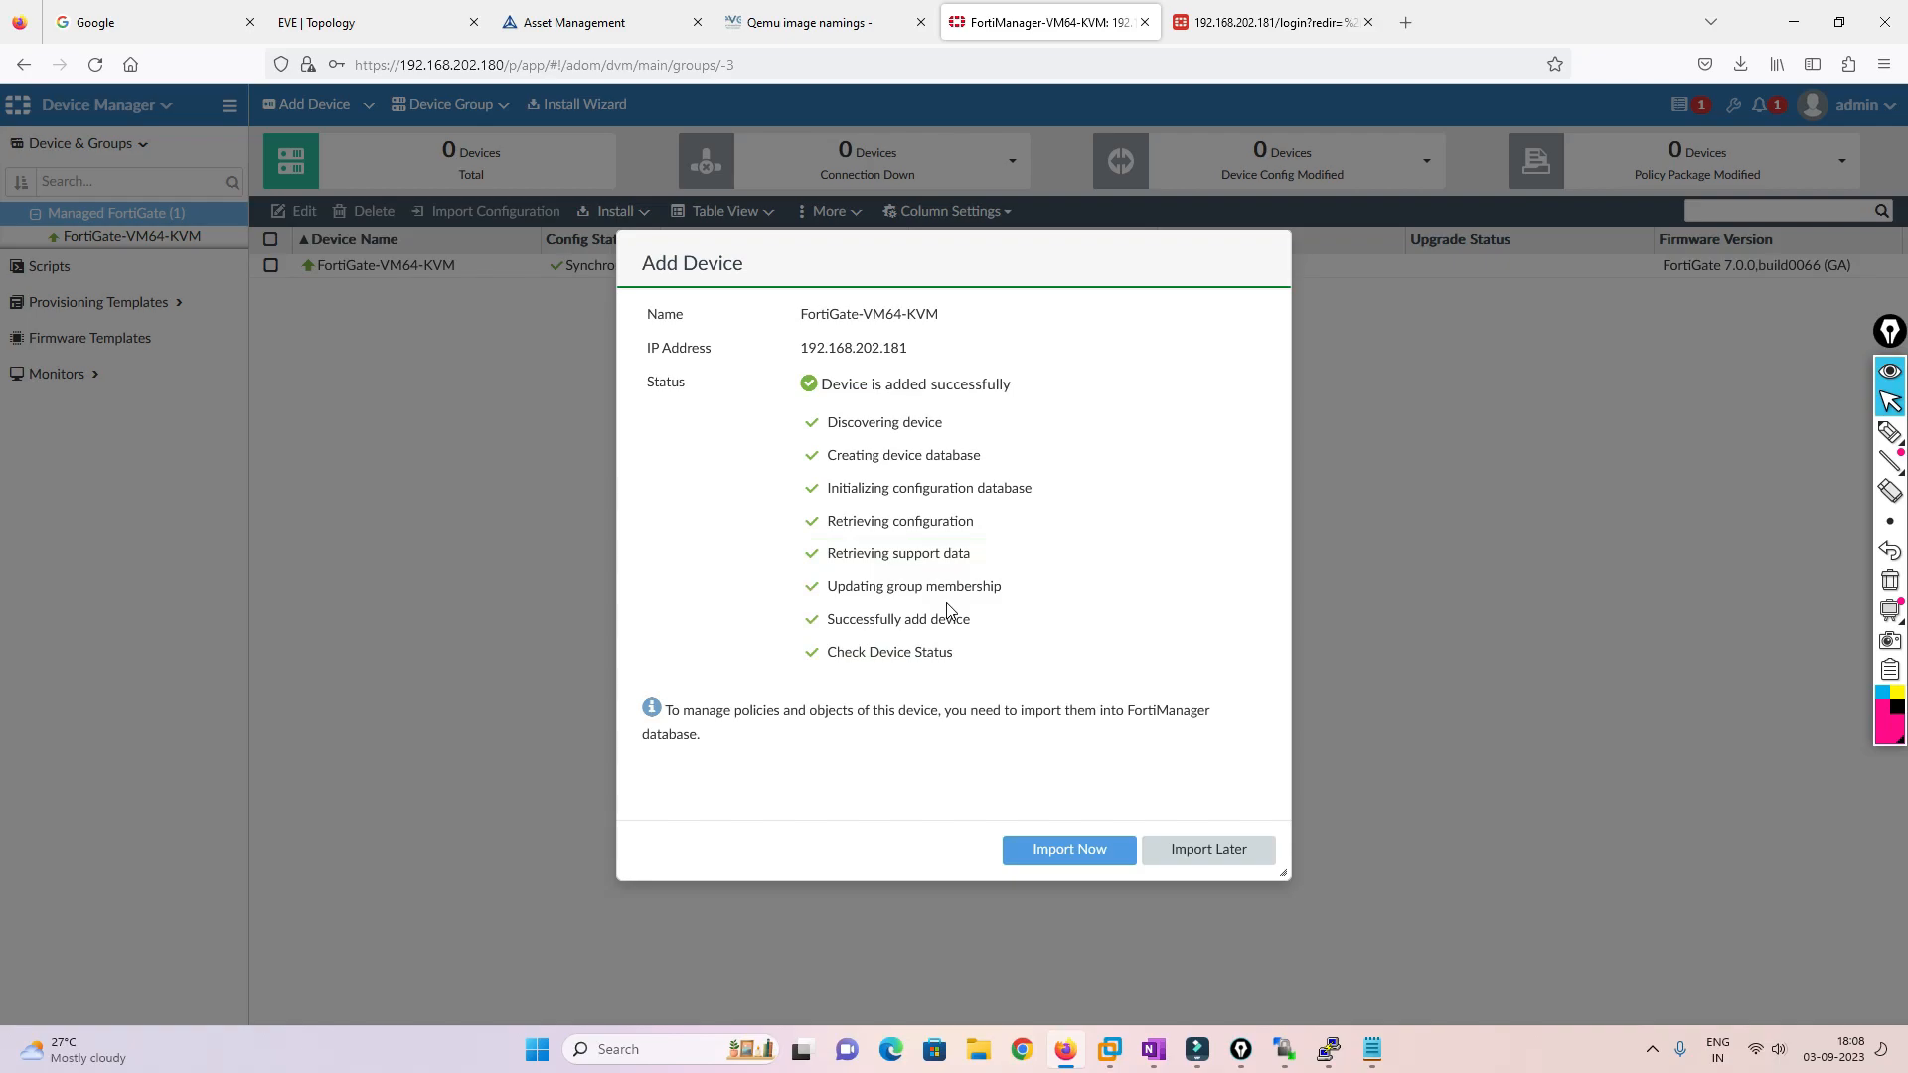
Finish adding the device with Import Later, then return to EVE-NG
{"action": "left_click", "coordinate": [1212, 852]}
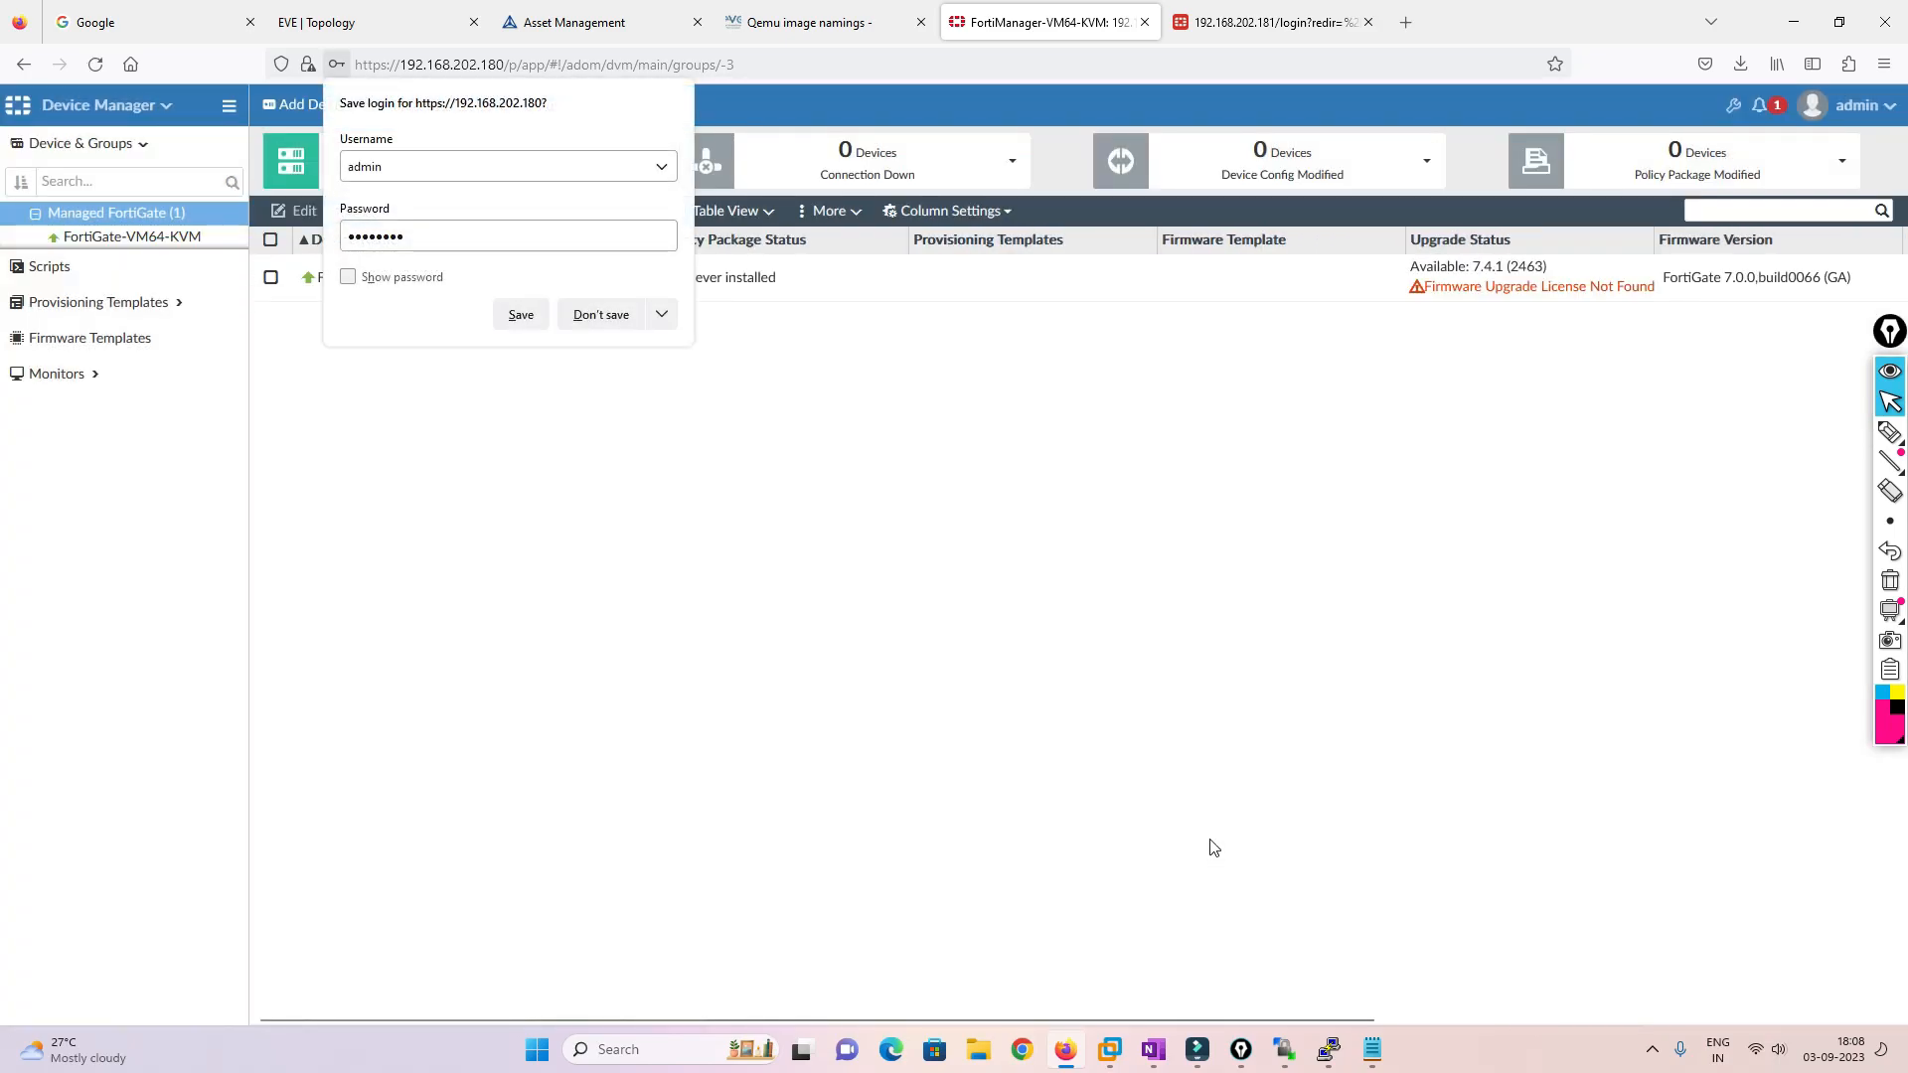
{"action": "left_click", "coordinate": [586, 315]}
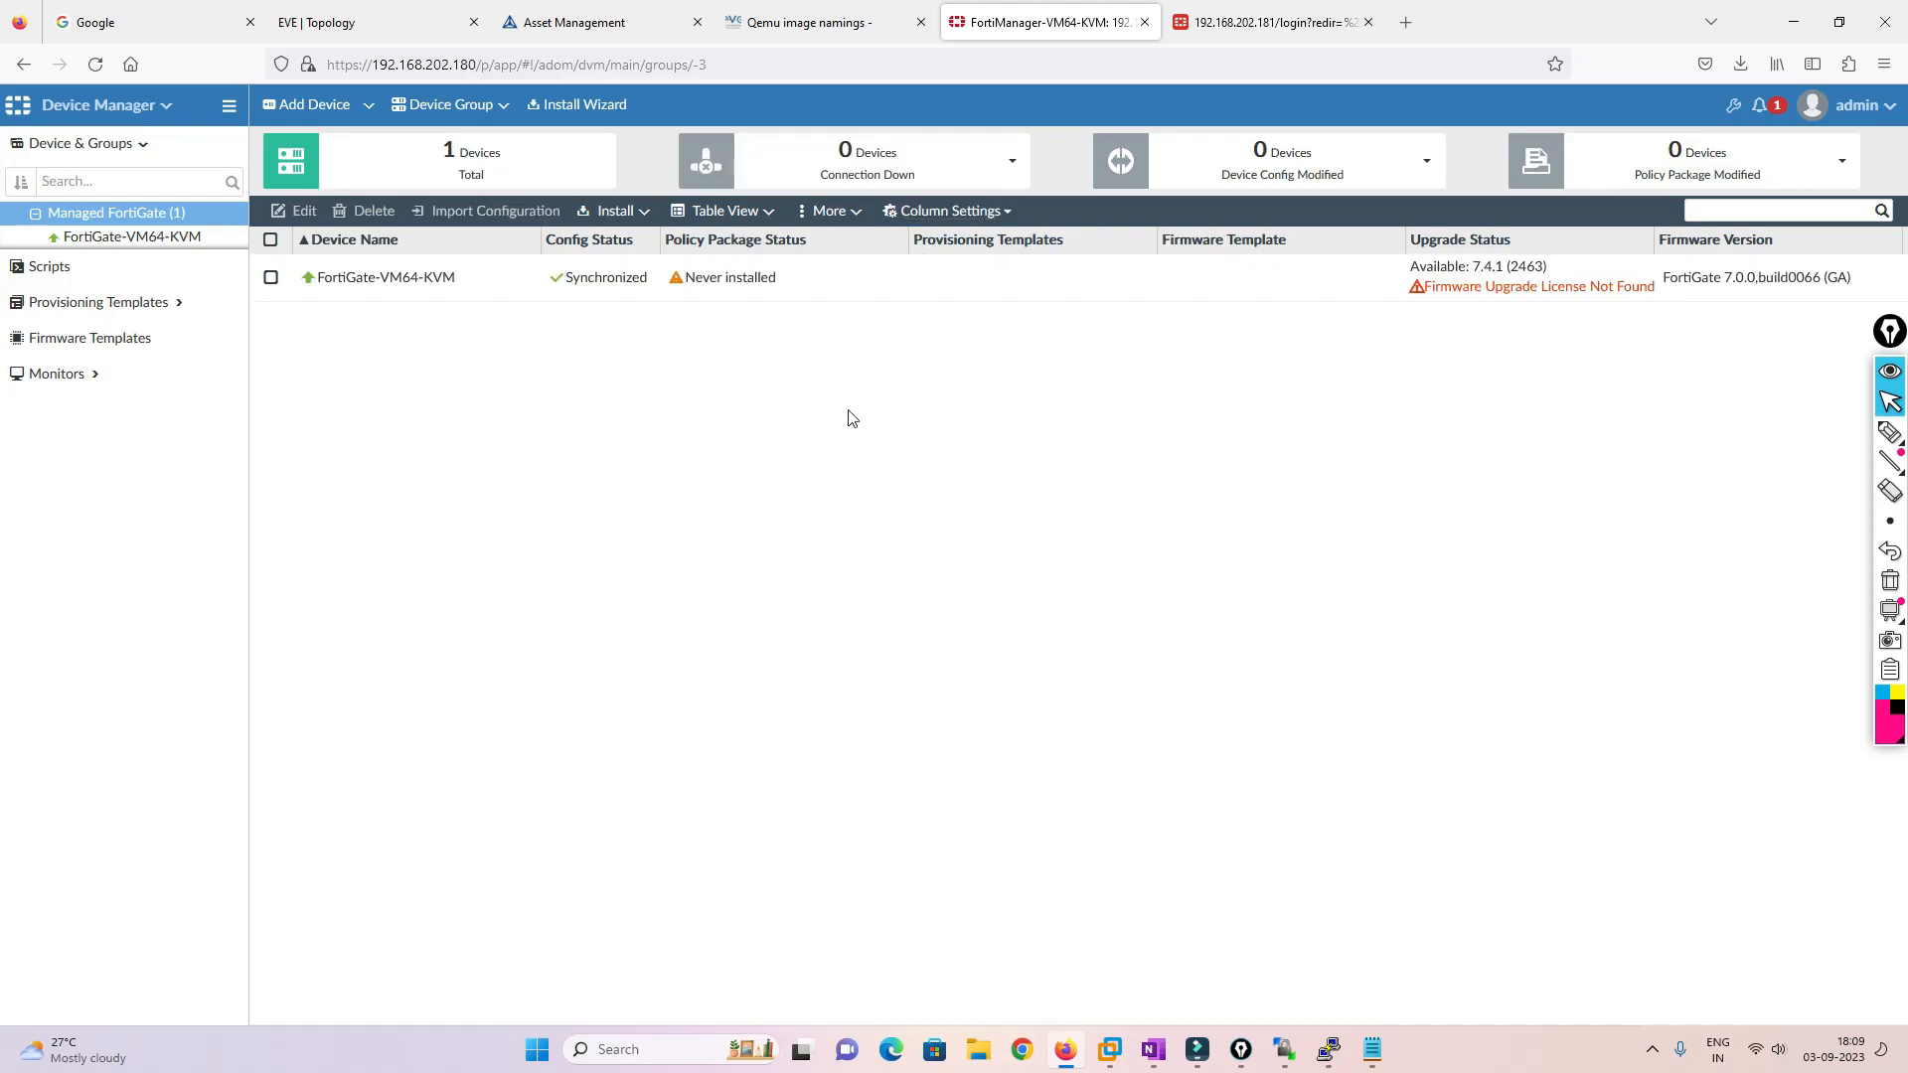
{"action": "left_click", "coordinate": [397, 20]}
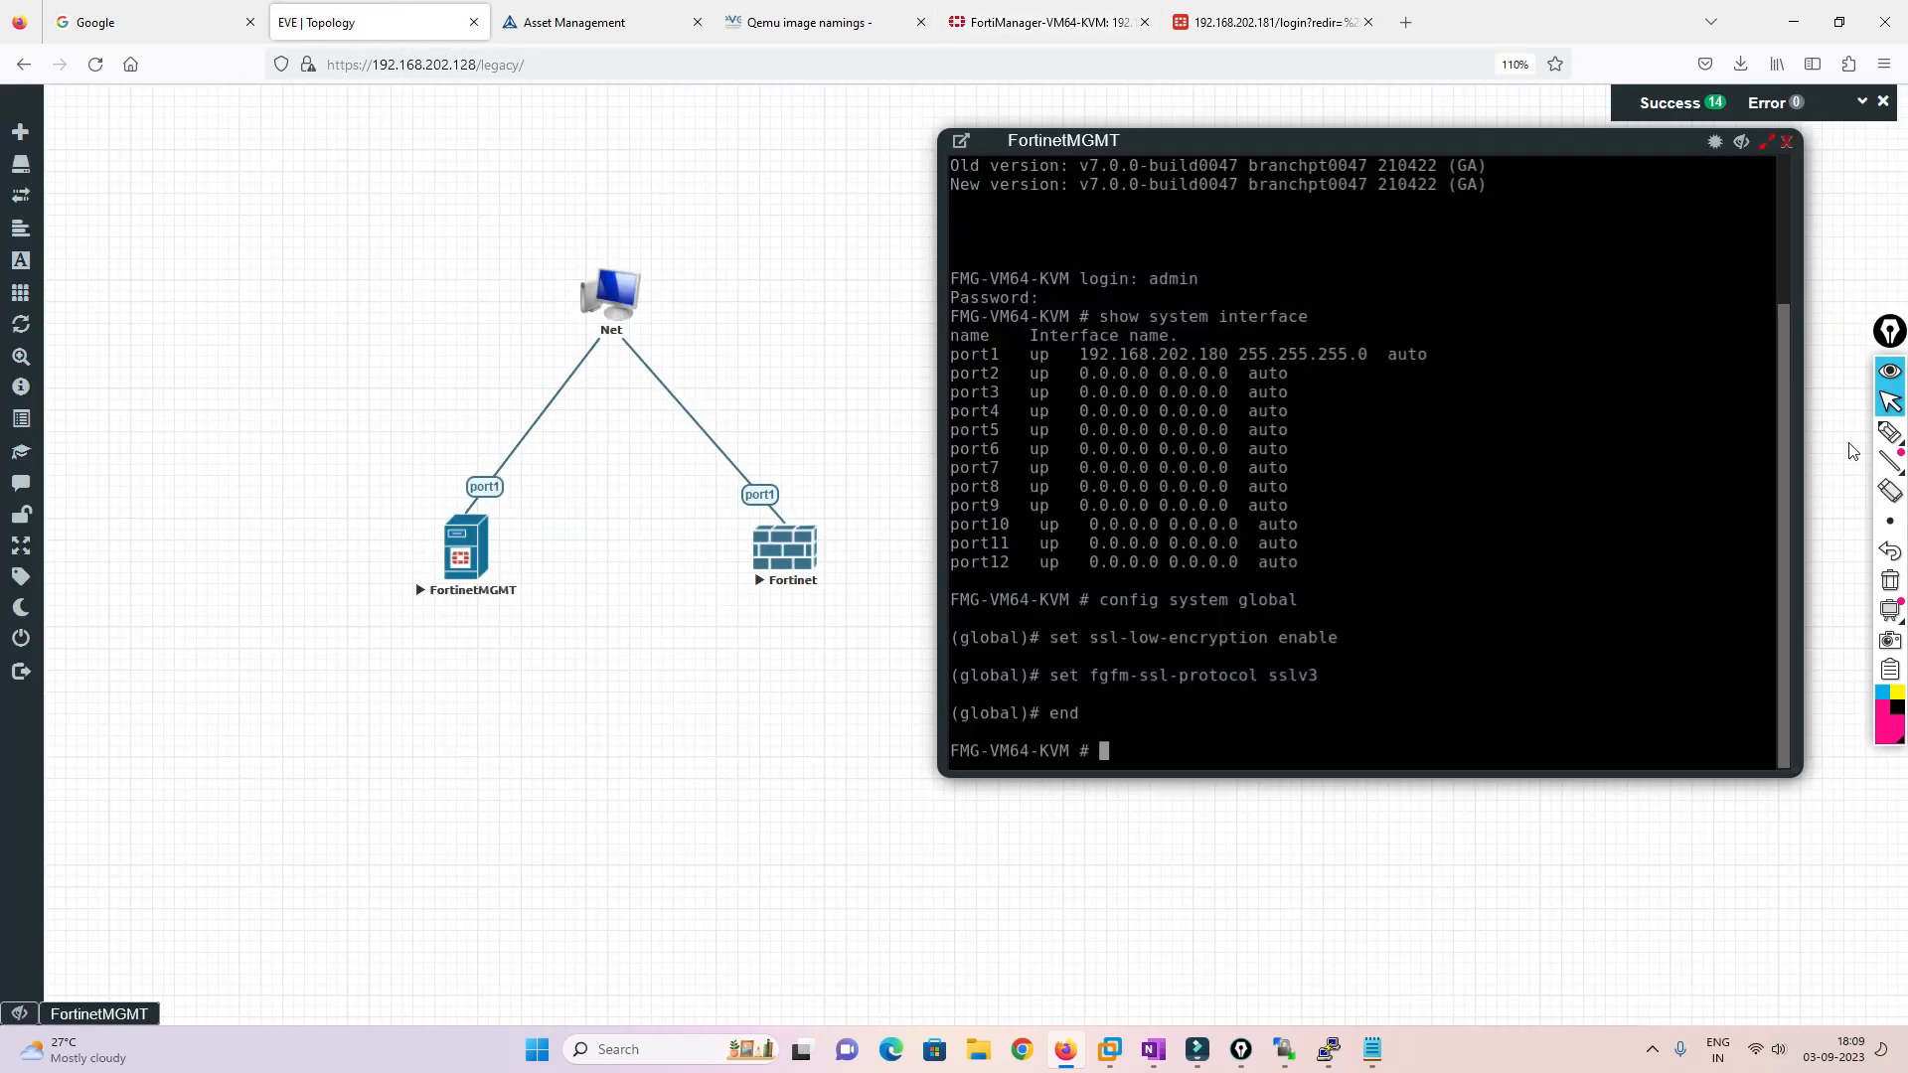
Circle FortinetMGMT in pink ink and add arrows plus handwritten notes, including 'Sub'
{"action": "left_click", "coordinate": [1890, 432]}
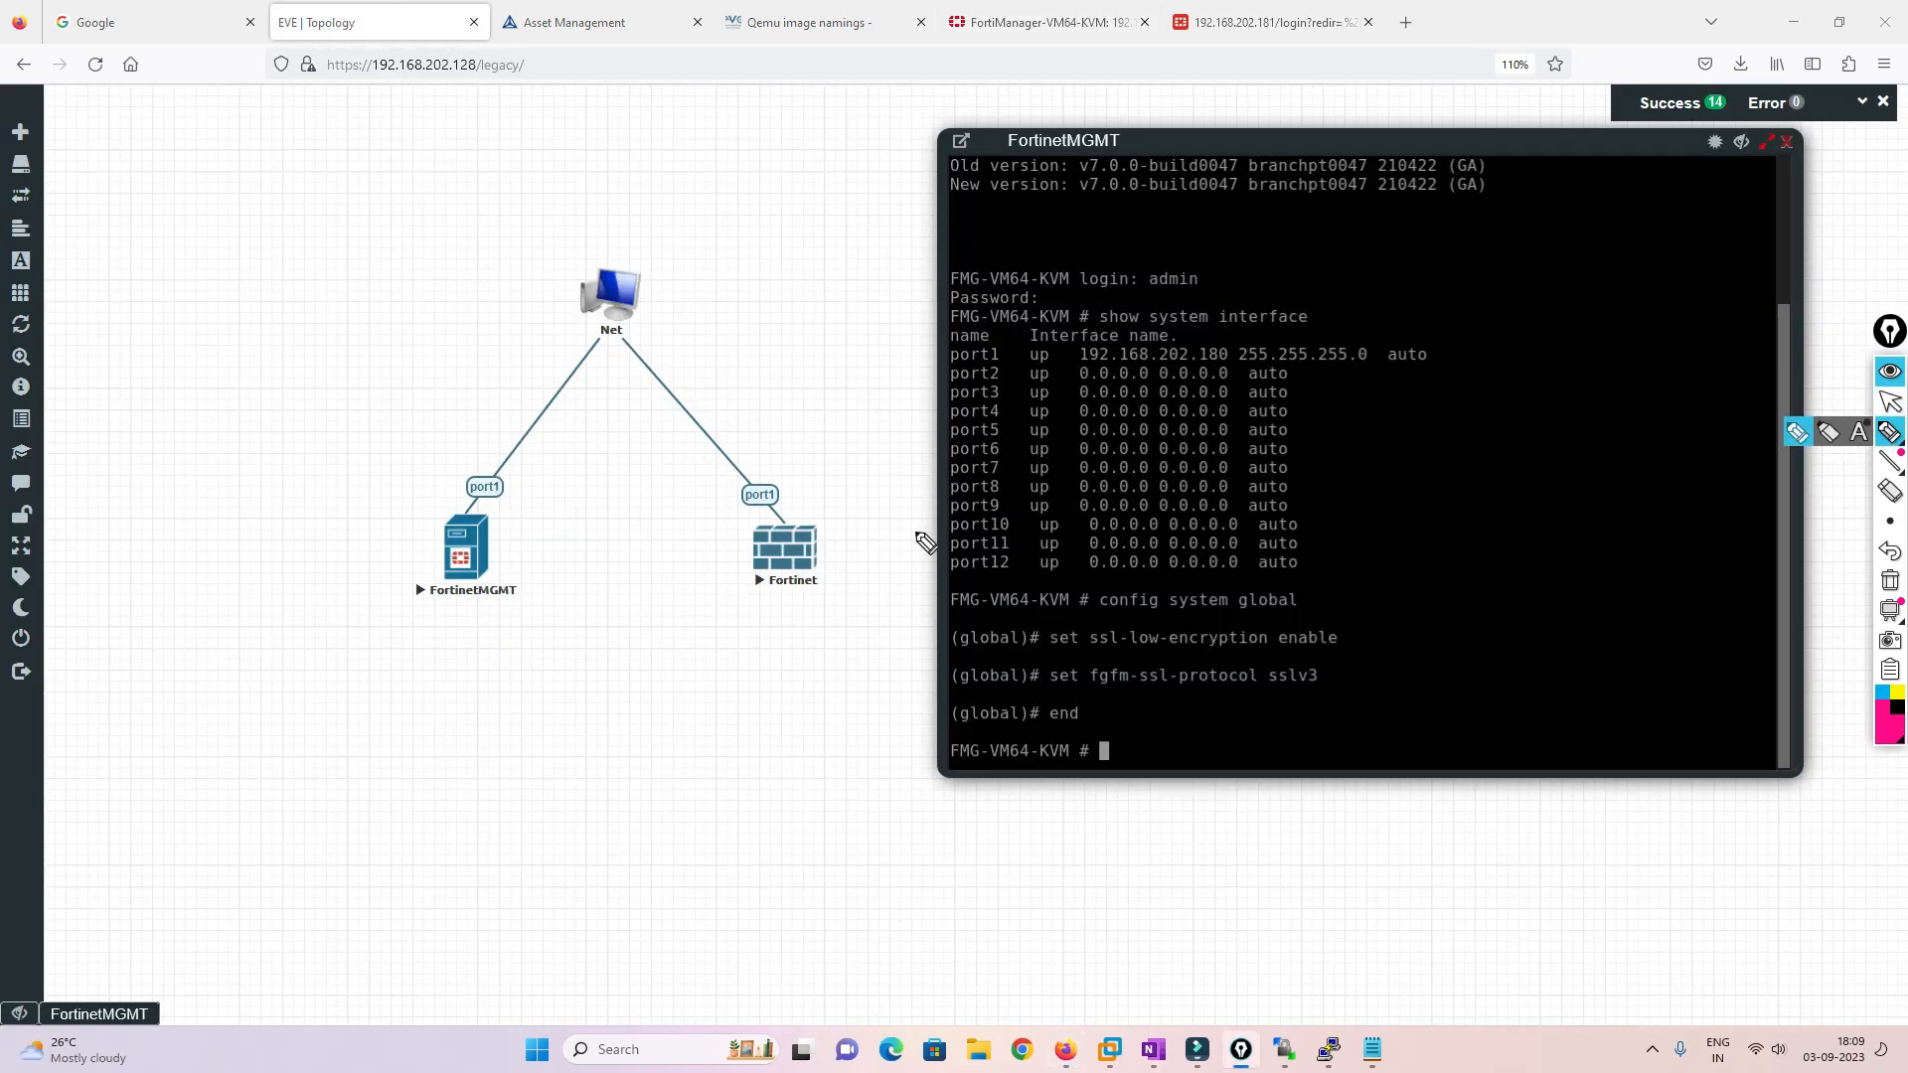
{"action": "mouse_move", "coordinate": [515, 479]}
{"action": "left_mouse_down"}
{"action": "mouse_move", "coordinate": [464, 472]}
{"action": "mouse_move", "coordinate": [430, 647]}
{"action": "mouse_move", "coordinate": [571, 540]}
{"action": "mouse_move", "coordinate": [499, 474]}
{"action": "mouse_move", "coordinate": [790, 483]}
{"action": "mouse_move", "coordinate": [783, 567]}
{"action": "mouse_move", "coordinate": [537, 599]}
{"action": "mouse_move", "coordinate": [537, 582]}
{"action": "mouse_move", "coordinate": [557, 578]}
{"action": "mouse_move", "coordinate": [540, 651]}
{"action": "mouse_move", "coordinate": [554, 641]}
{"action": "left_mouse_up"}
{"action": "mouse_move", "coordinate": [549, 708]}
{"action": "left_mouse_down"}
{"action": "mouse_move", "coordinate": [532, 735]}
{"action": "mouse_move", "coordinate": [616, 668]}
{"action": "left_mouse_up"}
{"action": "mouse_move", "coordinate": [442, 702]}
{"action": "left_mouse_down"}
{"action": "mouse_move", "coordinate": [469, 622]}
{"action": "mouse_move", "coordinate": [482, 632]}
{"action": "left_mouse_up"}
{"action": "left_click", "coordinate": [308, 673]}
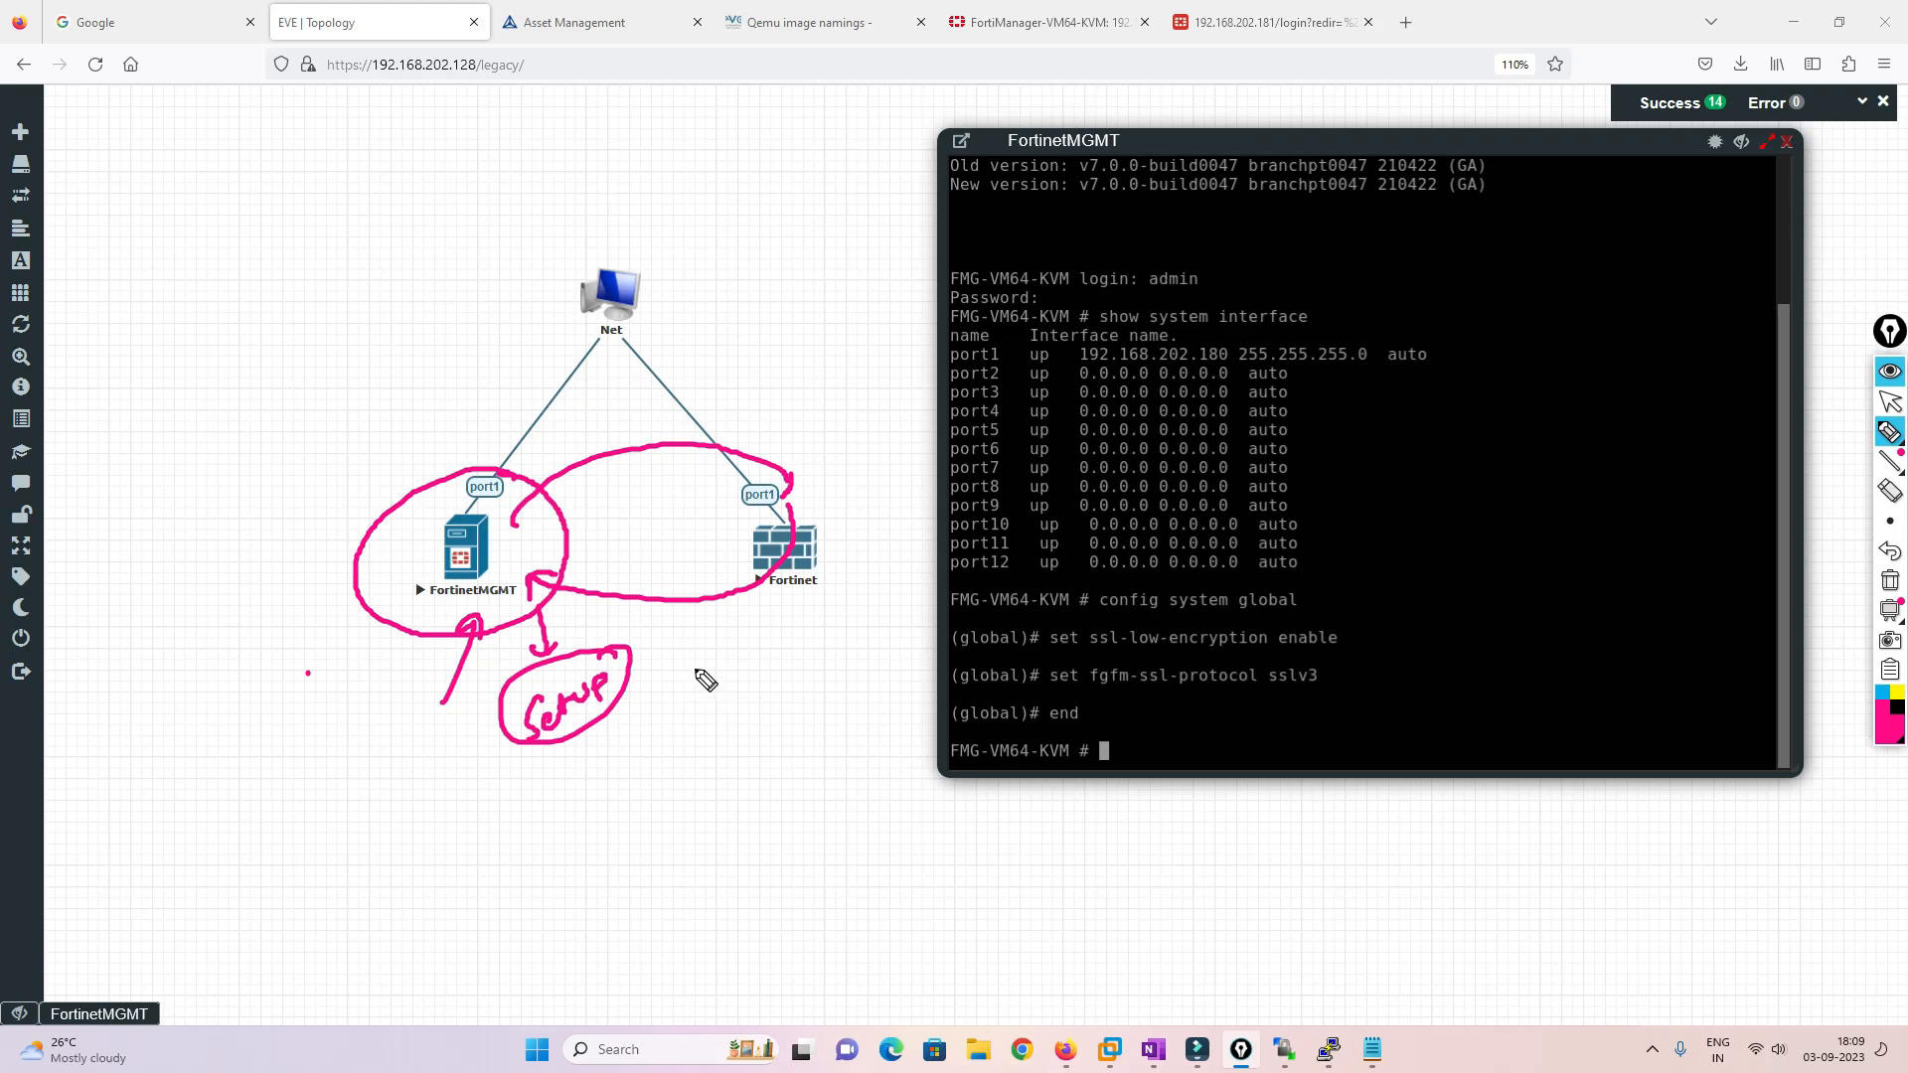
{"action": "mouse_move", "coordinate": [715, 659]}
{"action": "left_mouse_down"}
{"action": "mouse_move", "coordinate": [695, 693]}
{"action": "mouse_move", "coordinate": [738, 668]}
{"action": "mouse_move", "coordinate": [775, 684]}
{"action": "left_mouse_up"}
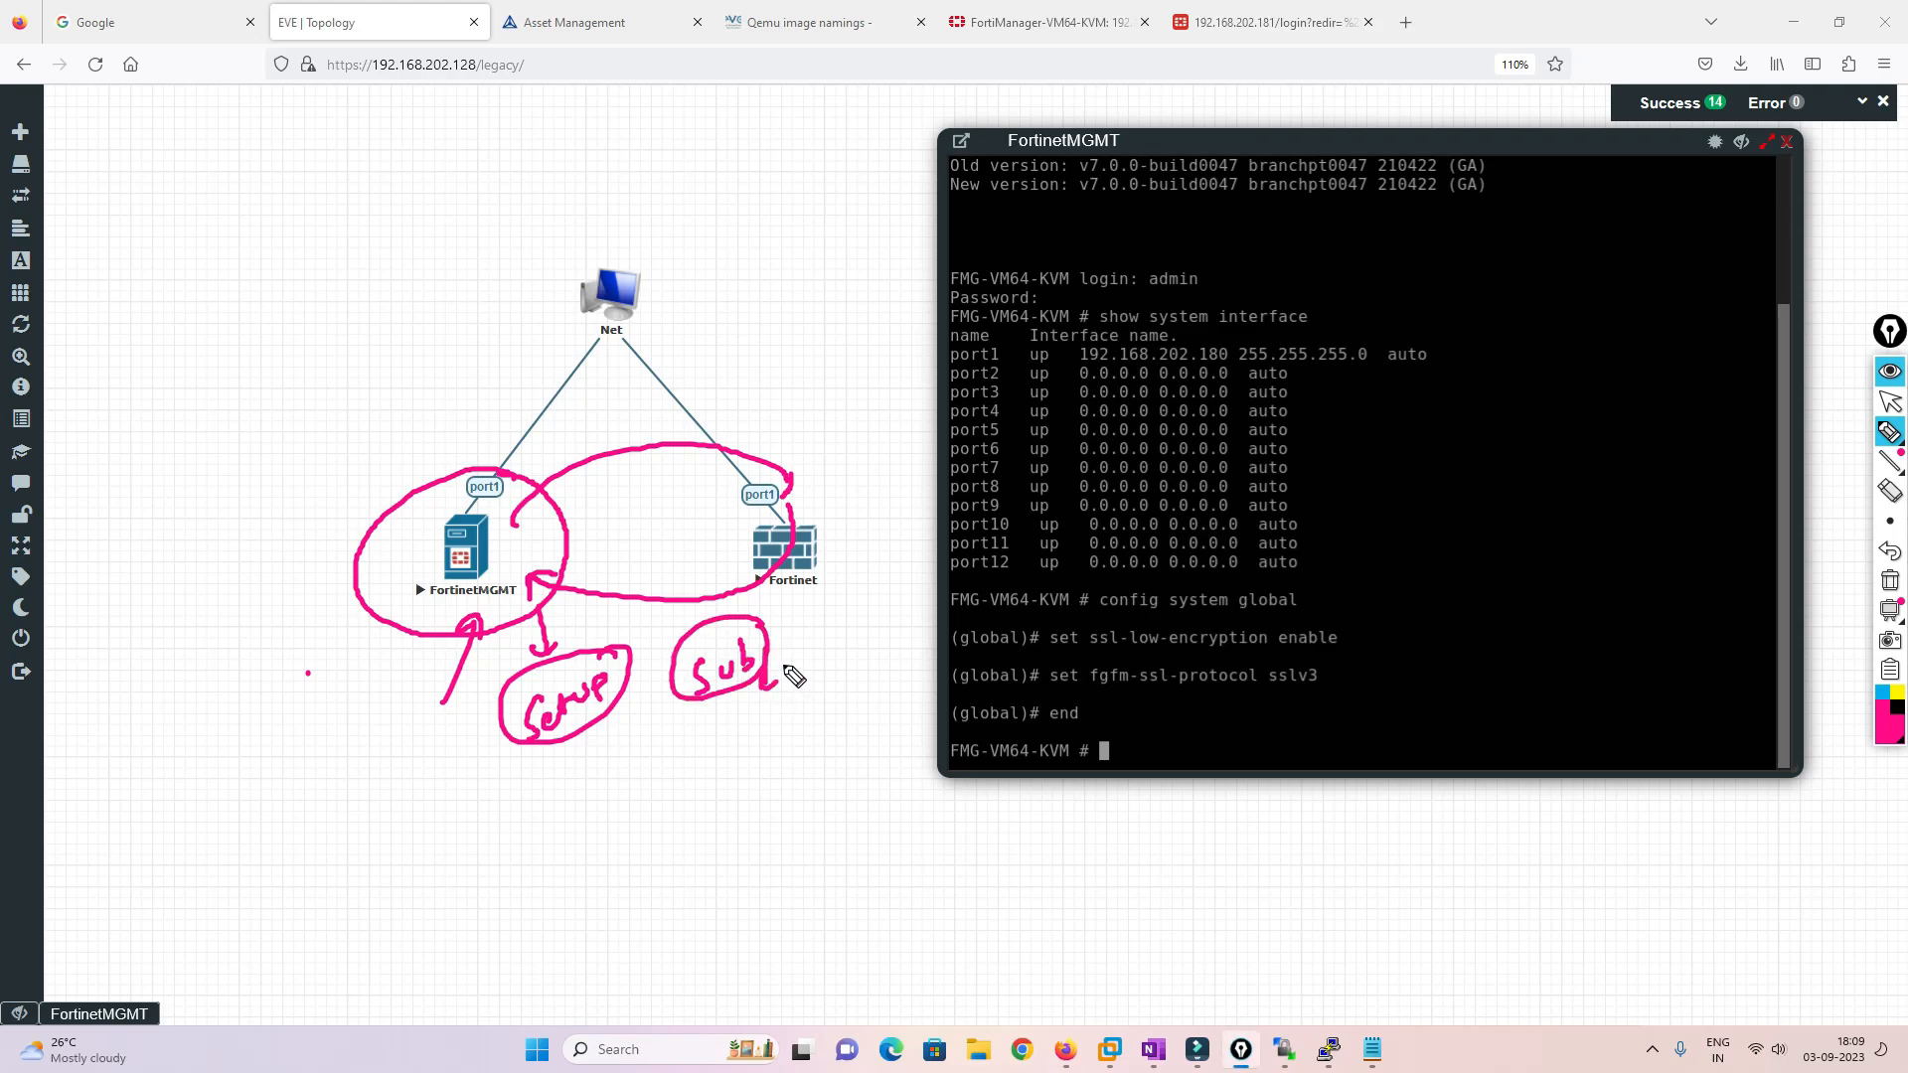